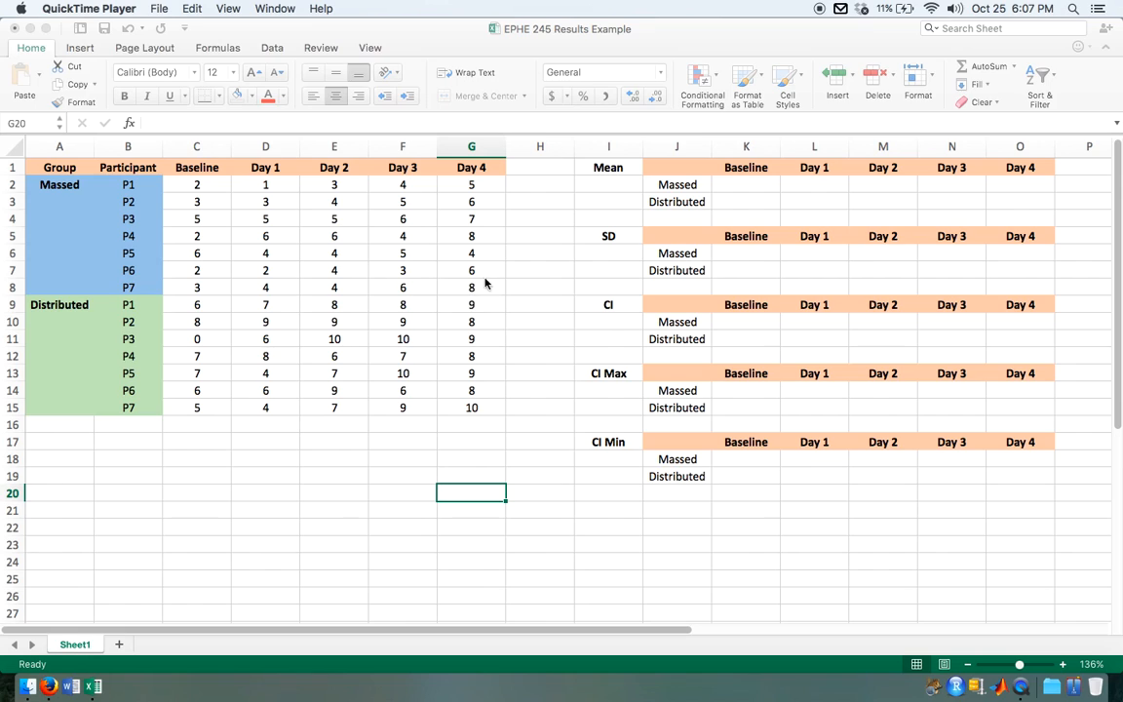
# Step: Examine the Massed and Distributed groups' scores, comparing Baseline with Day 4 within and between the groups
pyautogui.click(472, 188)
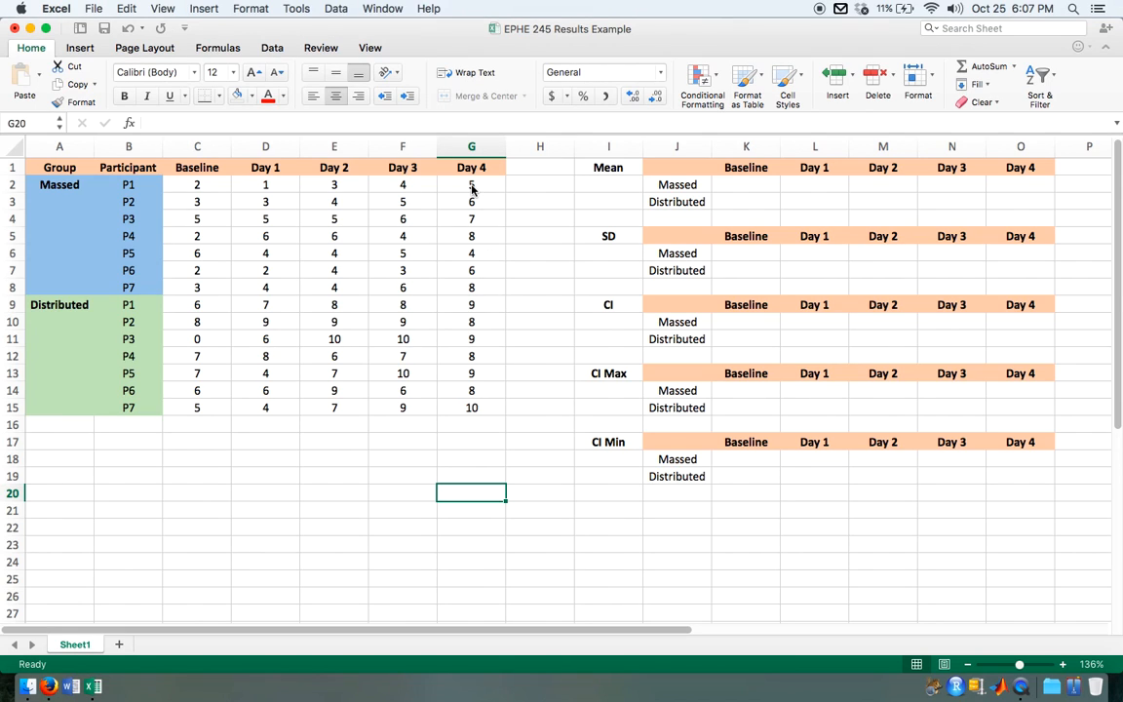
pyautogui.moveTo(472, 187); pyautogui.dragTo(472, 408)
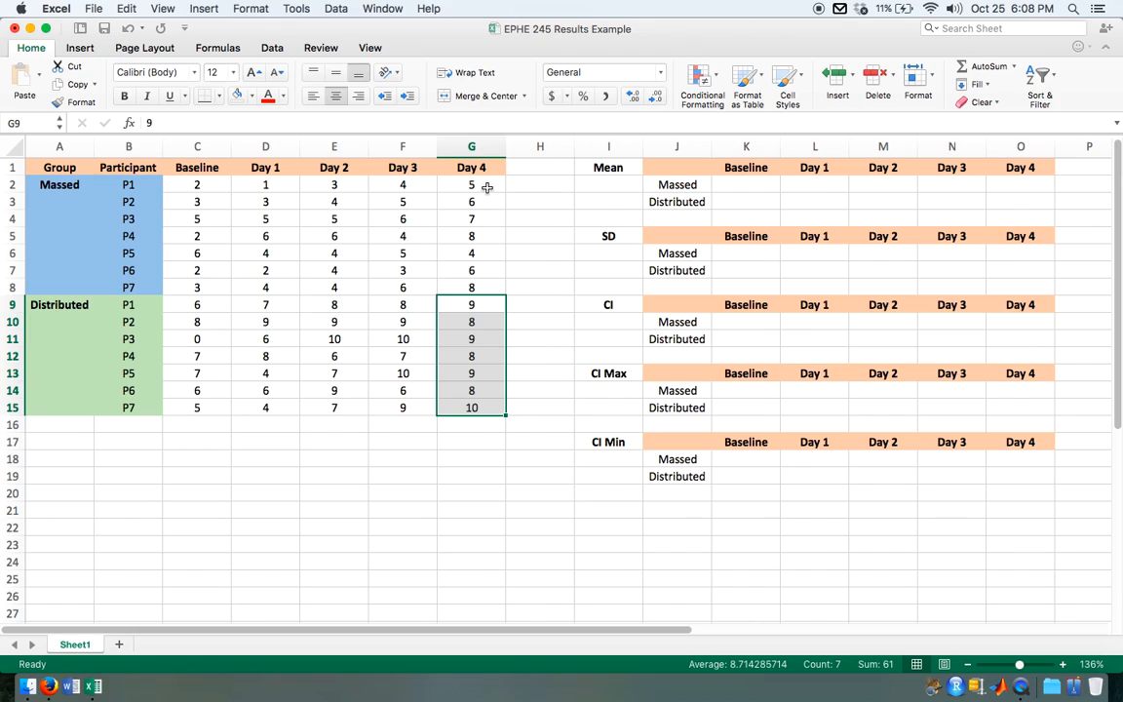
pyautogui.moveTo(61, 185); pyautogui.dragTo(495, 289)
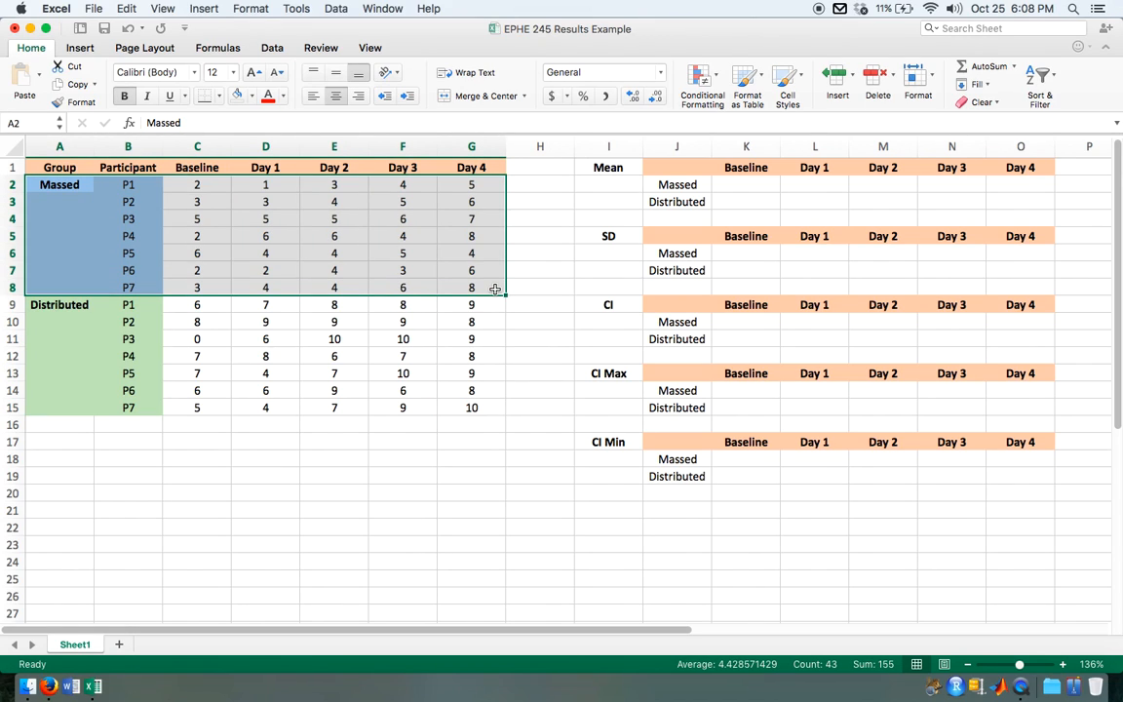
pyautogui.moveTo(493, 184); pyautogui.dragTo(472, 289)
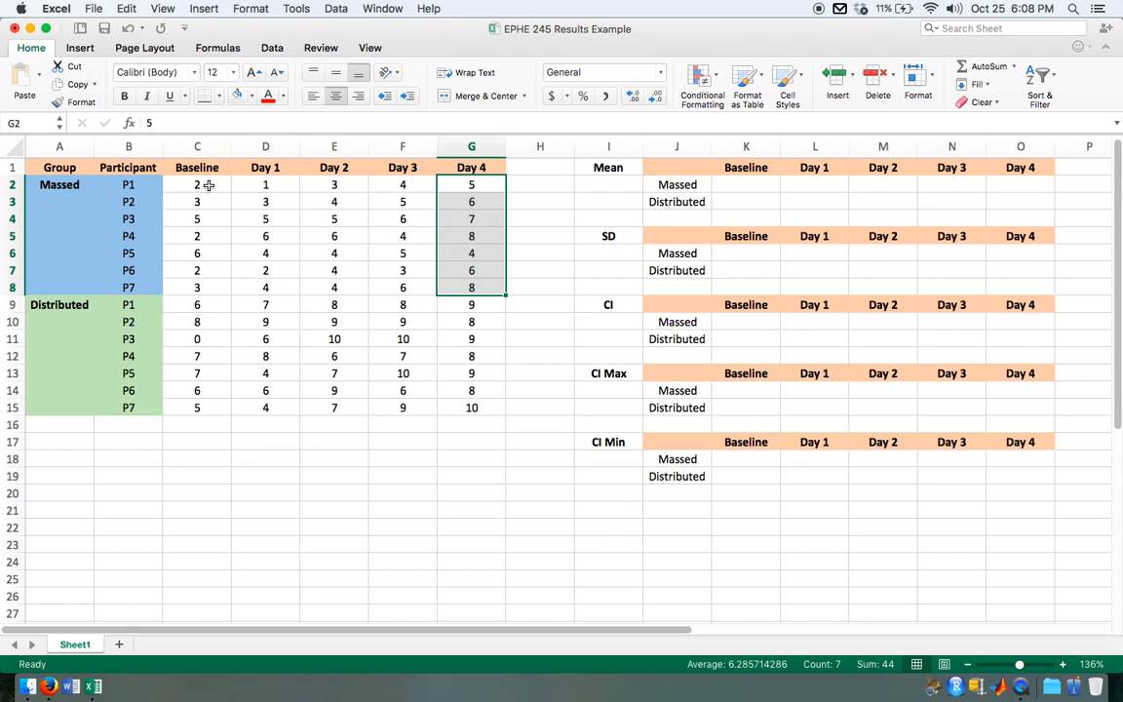
pyautogui.moveTo(208, 184); pyautogui.dragTo(190, 285)
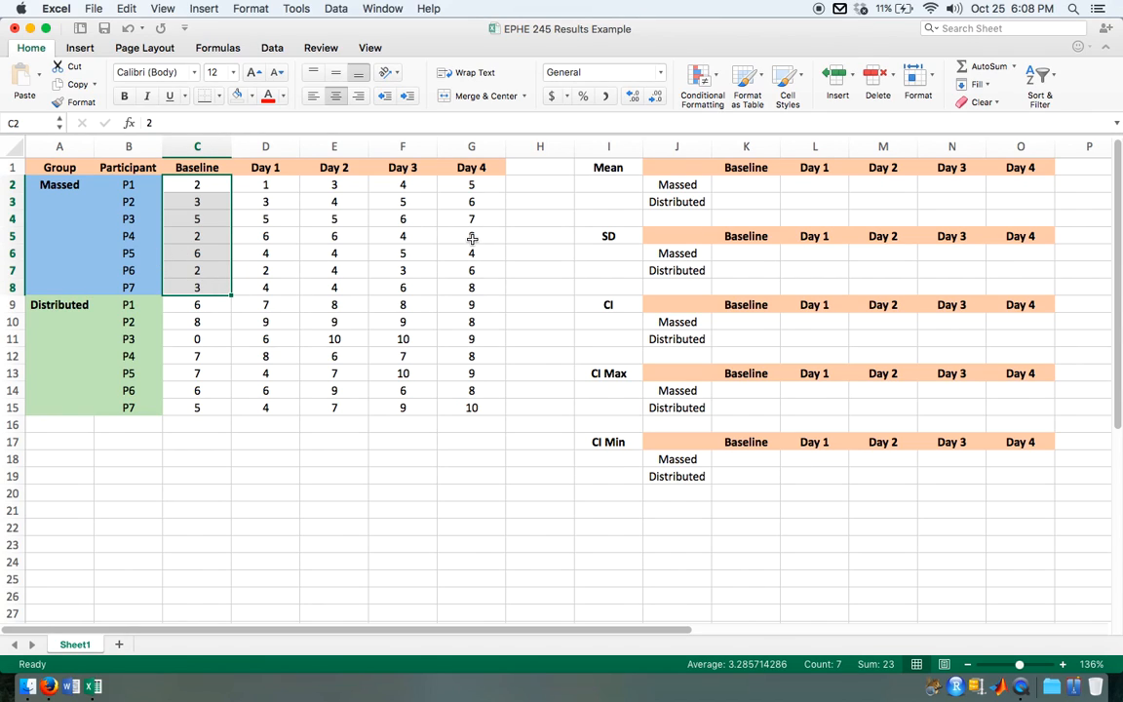
pyautogui.moveTo(46, 180); pyautogui.dragTo(476, 290)
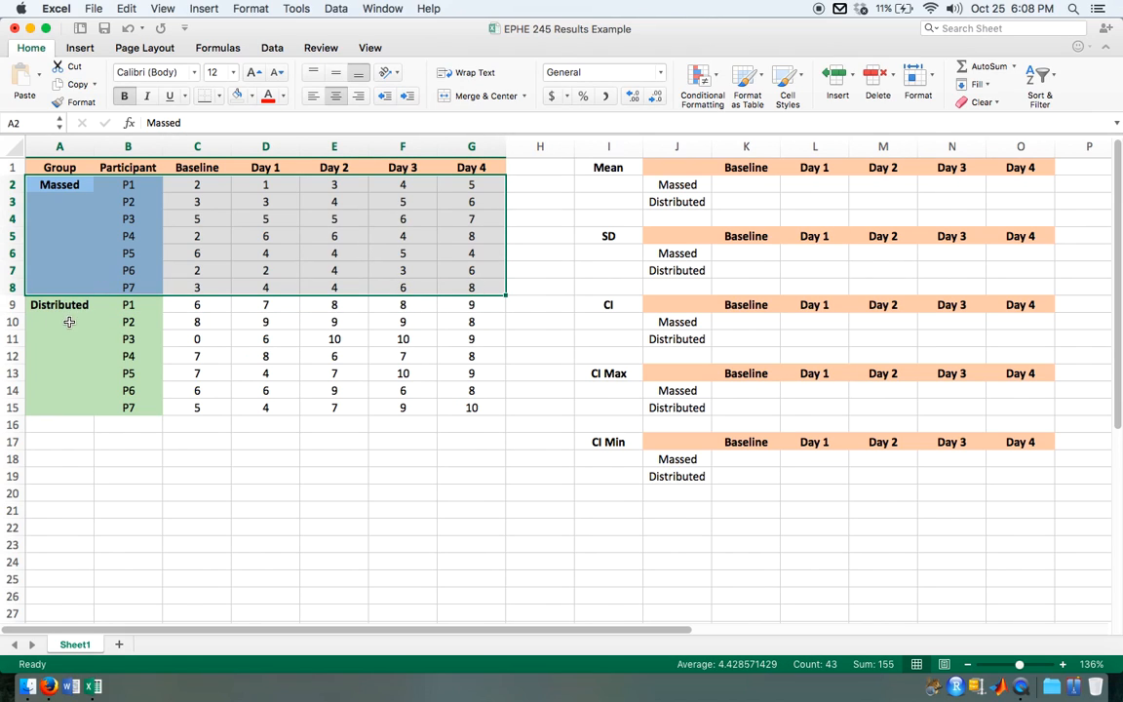
pyautogui.moveTo(60, 307); pyautogui.dragTo(458, 410)
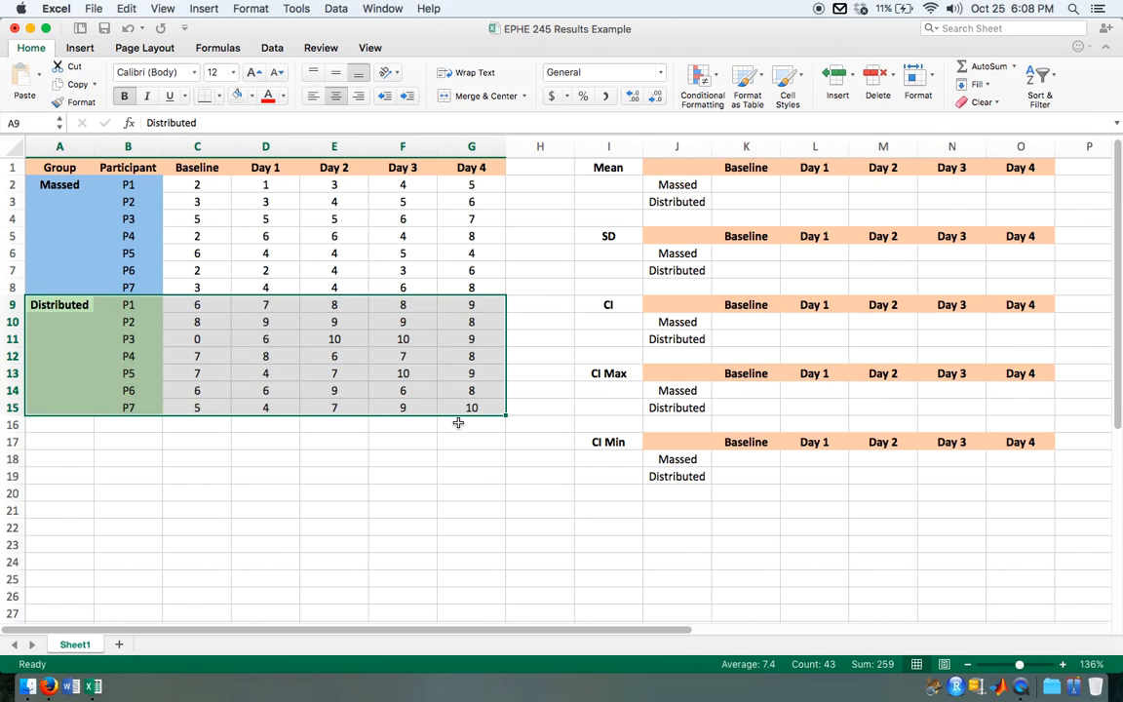
pyautogui.click(475, 473)
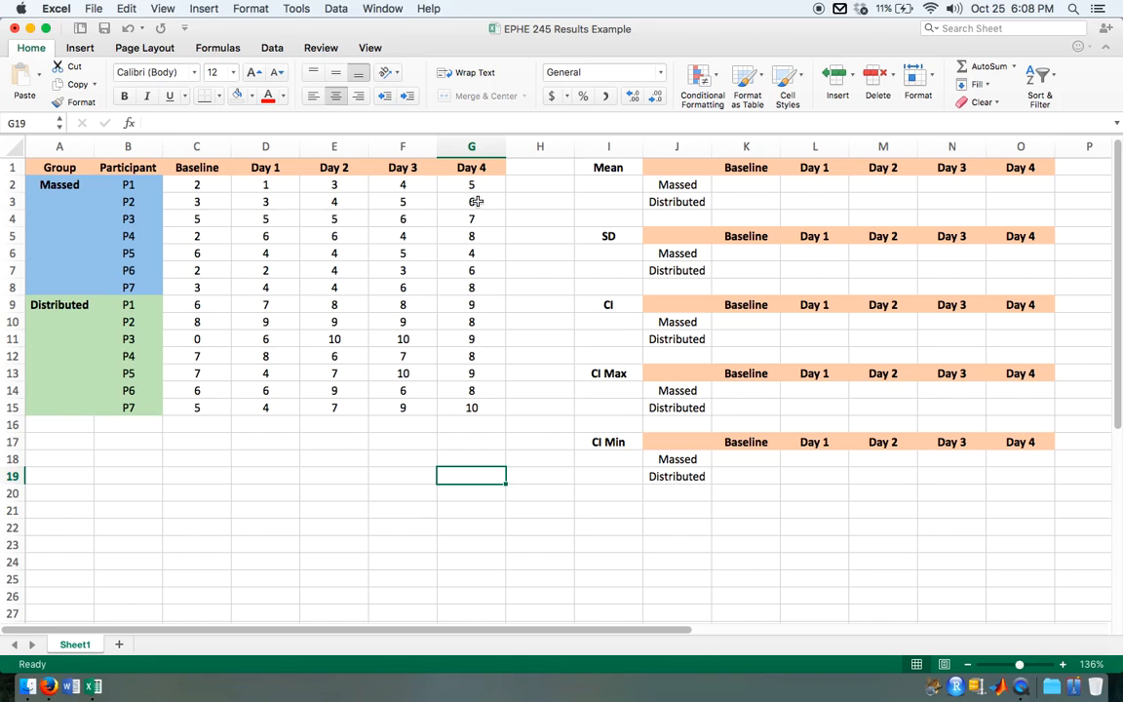
pyautogui.moveTo(477, 184); pyautogui.dragTo(473, 409)
pyautogui.click(471, 306)
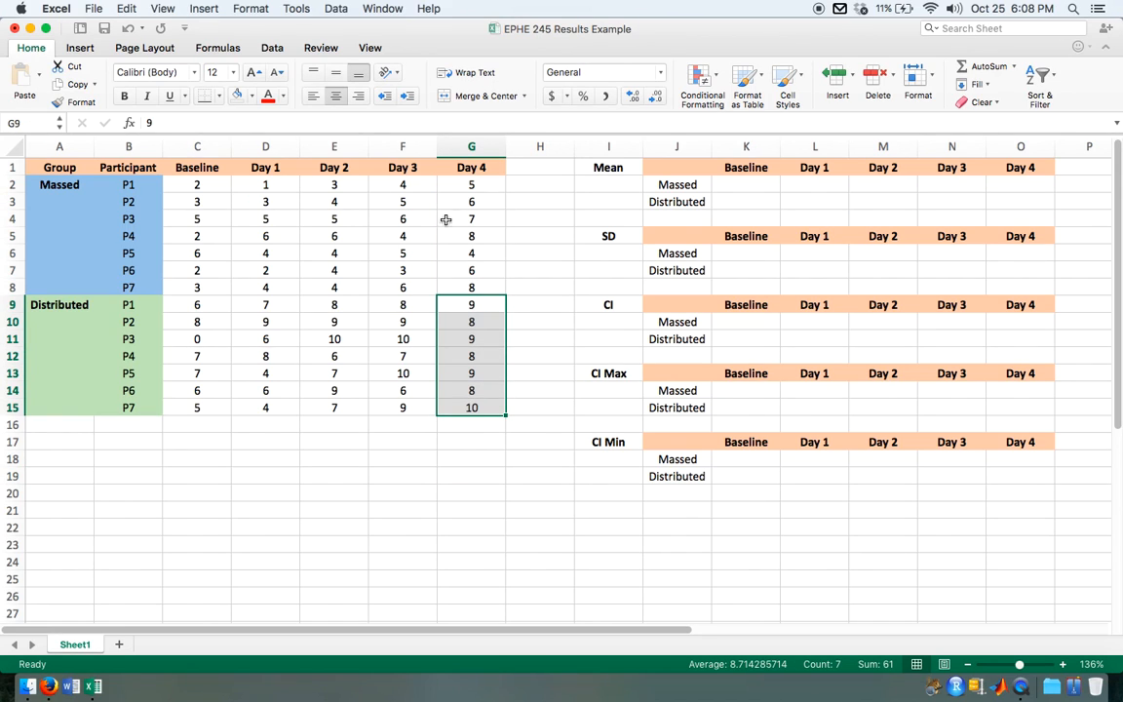
pyautogui.moveTo(468, 184); pyautogui.dragTo(466, 281)
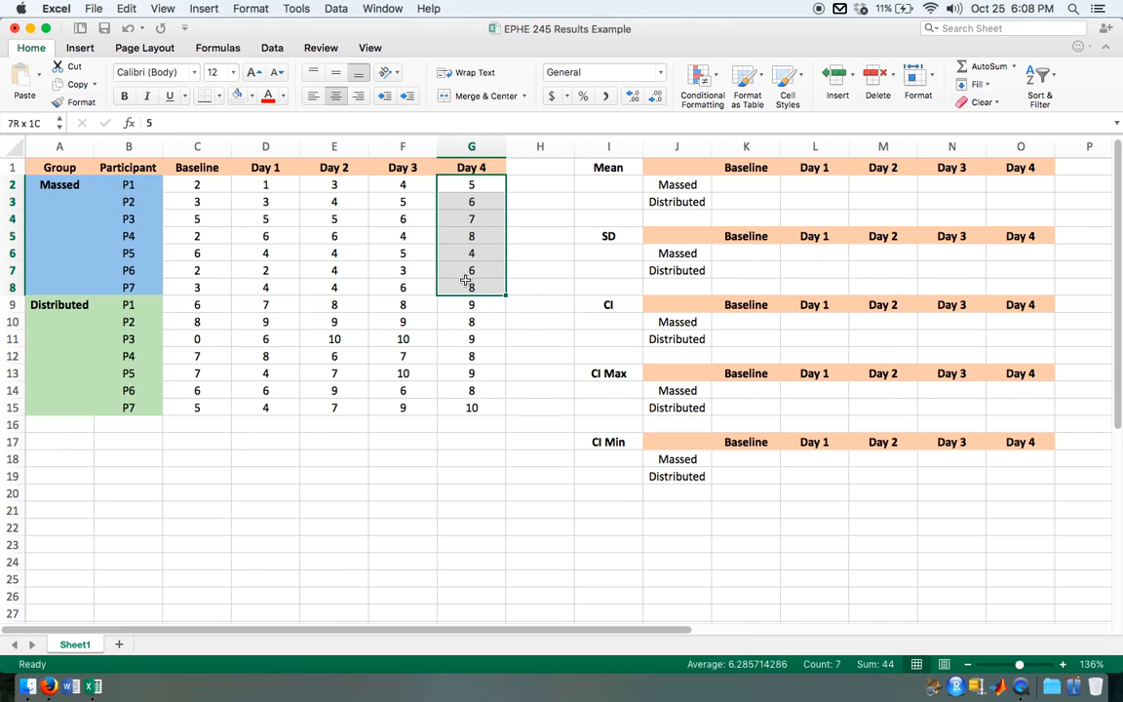
pyautogui.moveTo(209, 185); pyautogui.dragTo(206, 283)
pyautogui.moveTo(471, 305); pyautogui.dragTo(476, 409)
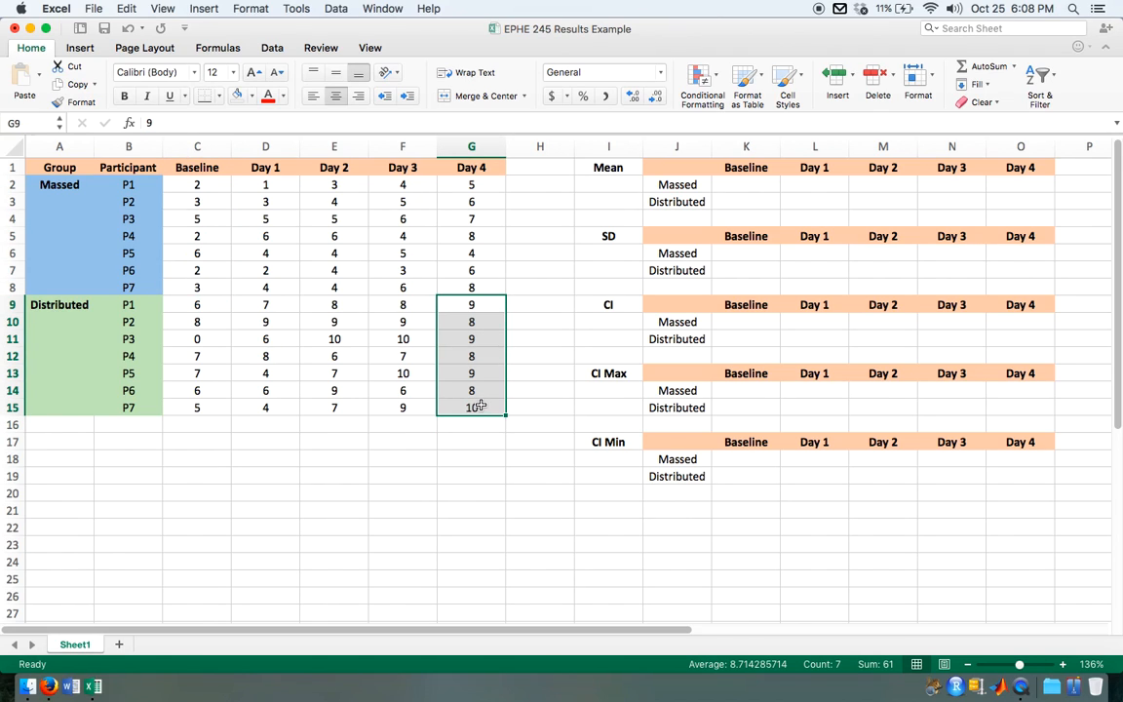
pyautogui.moveTo(200, 305); pyautogui.dragTo(206, 400)
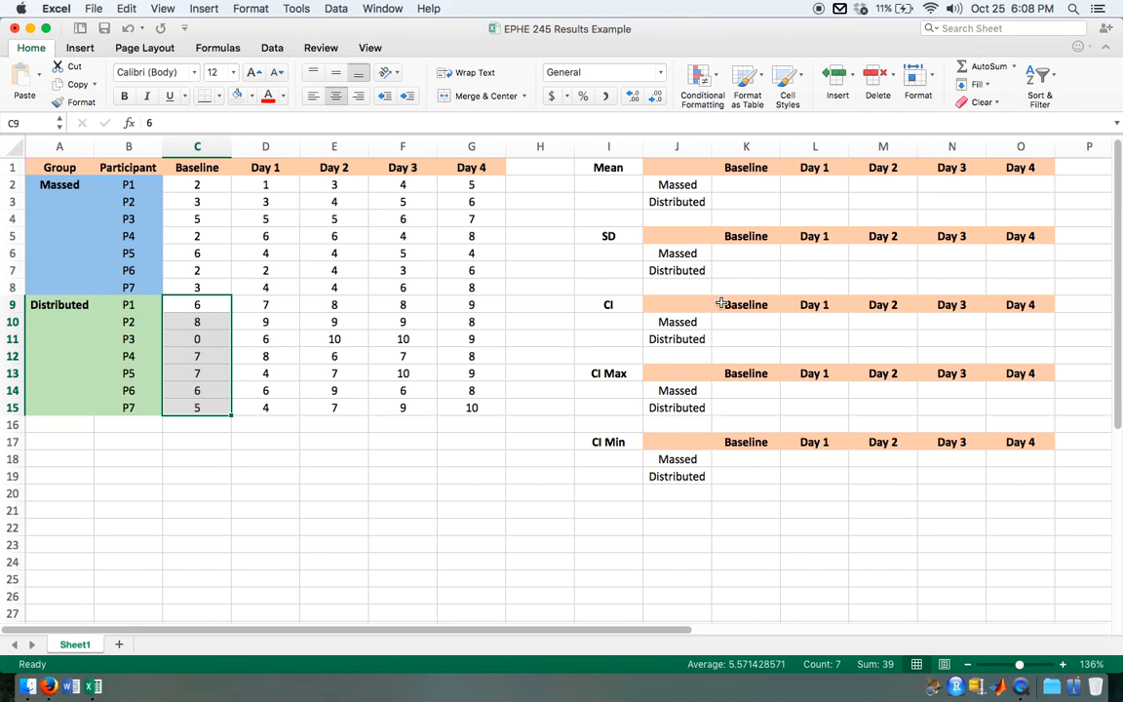
# Step: Calculate the Massed group's Baseline mean in K2 with the AVERAGE function over C2:C8
pyautogui.click(745, 185)
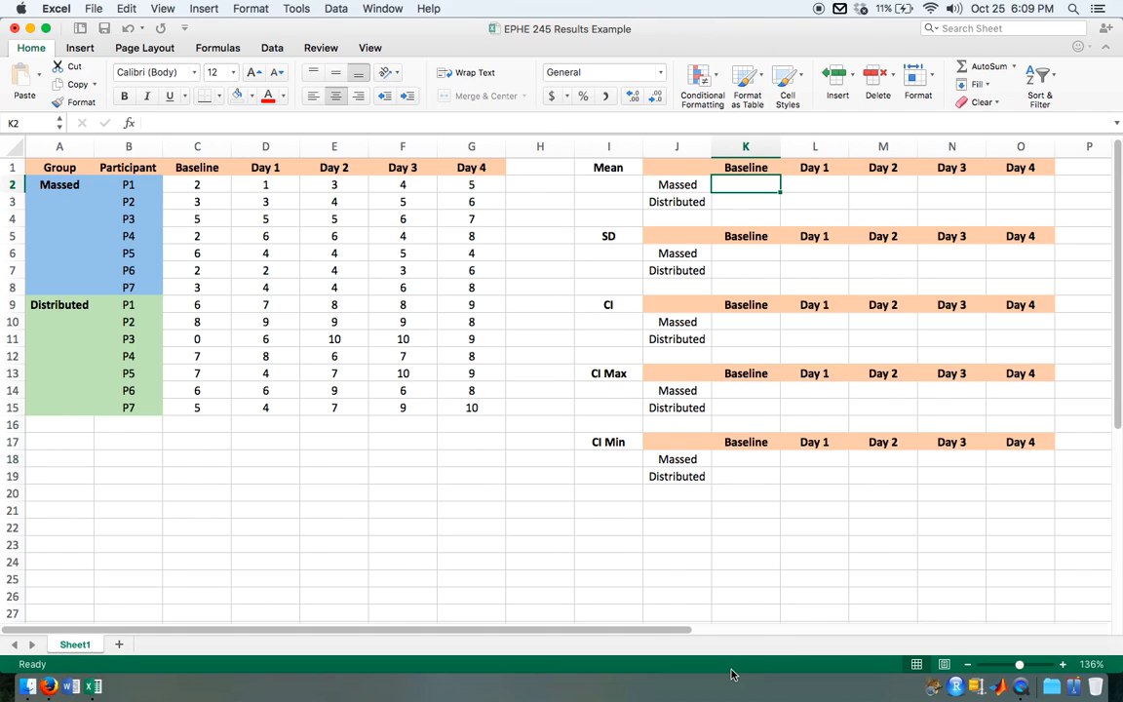
pyautogui.write('=')
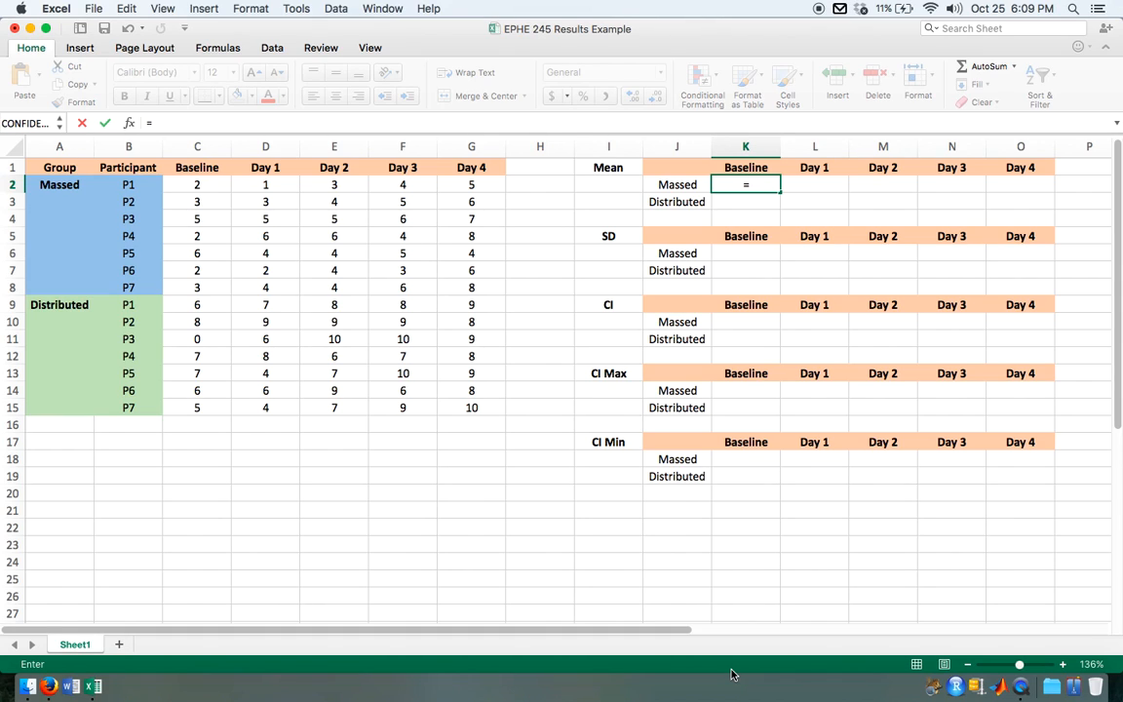
pyautogui.write('aver')
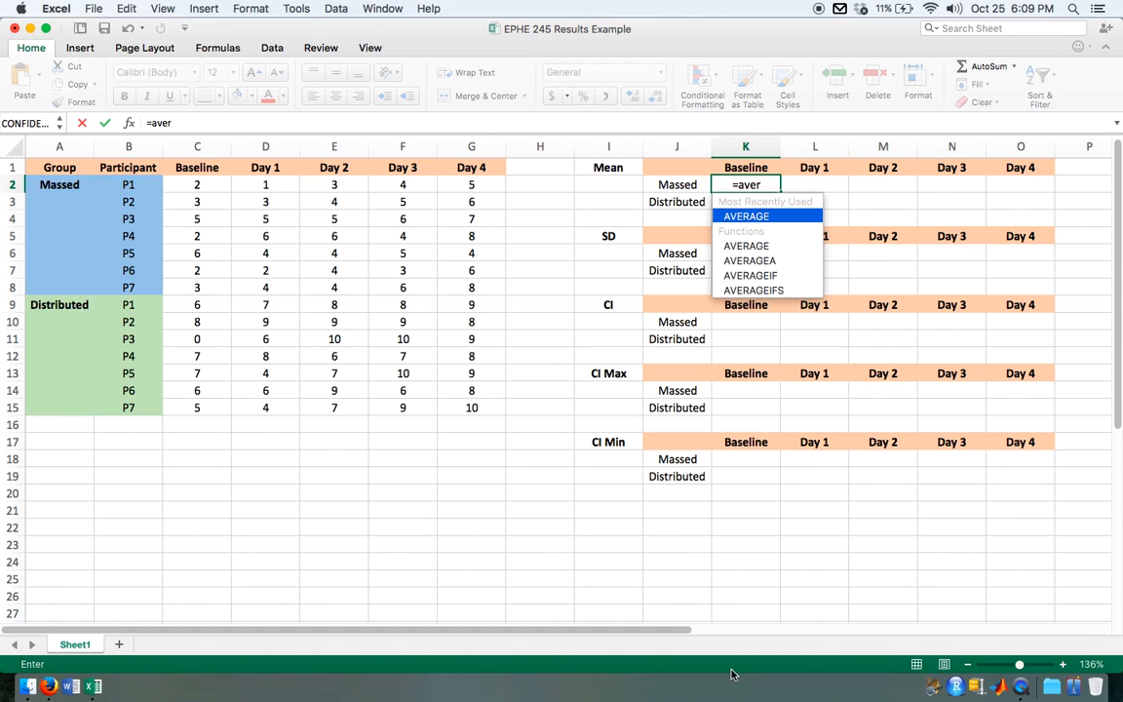
pyautogui.click(766, 213)
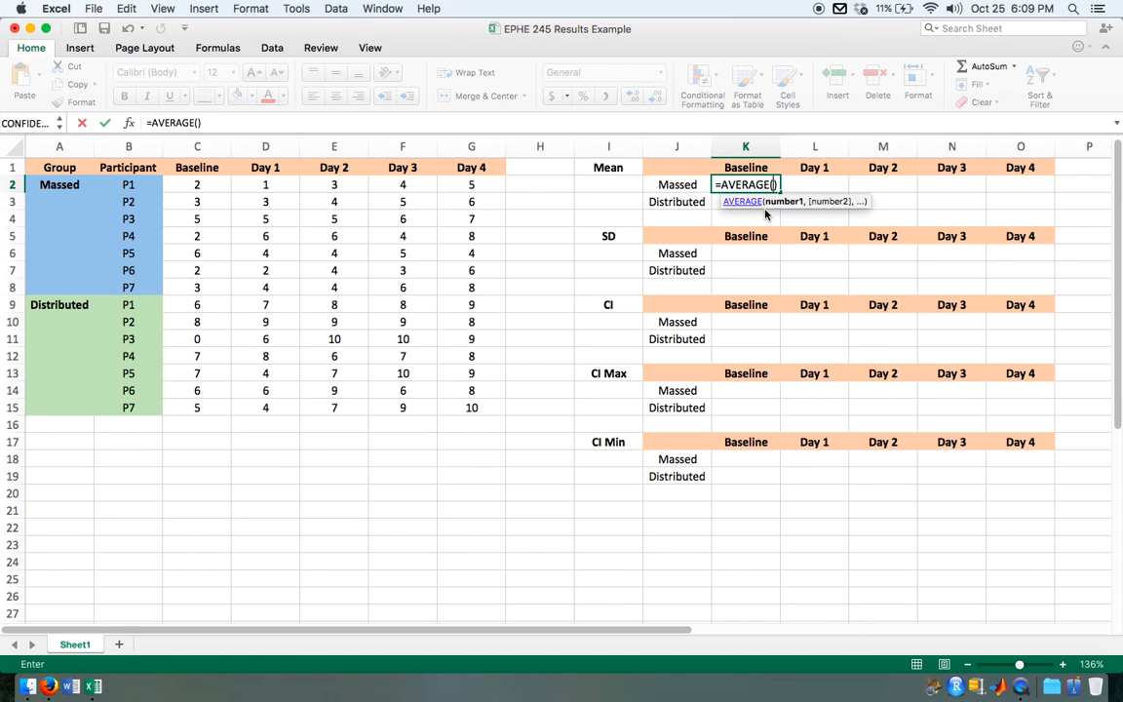
pyautogui.moveTo(200, 184); pyautogui.dragTo(196, 284)
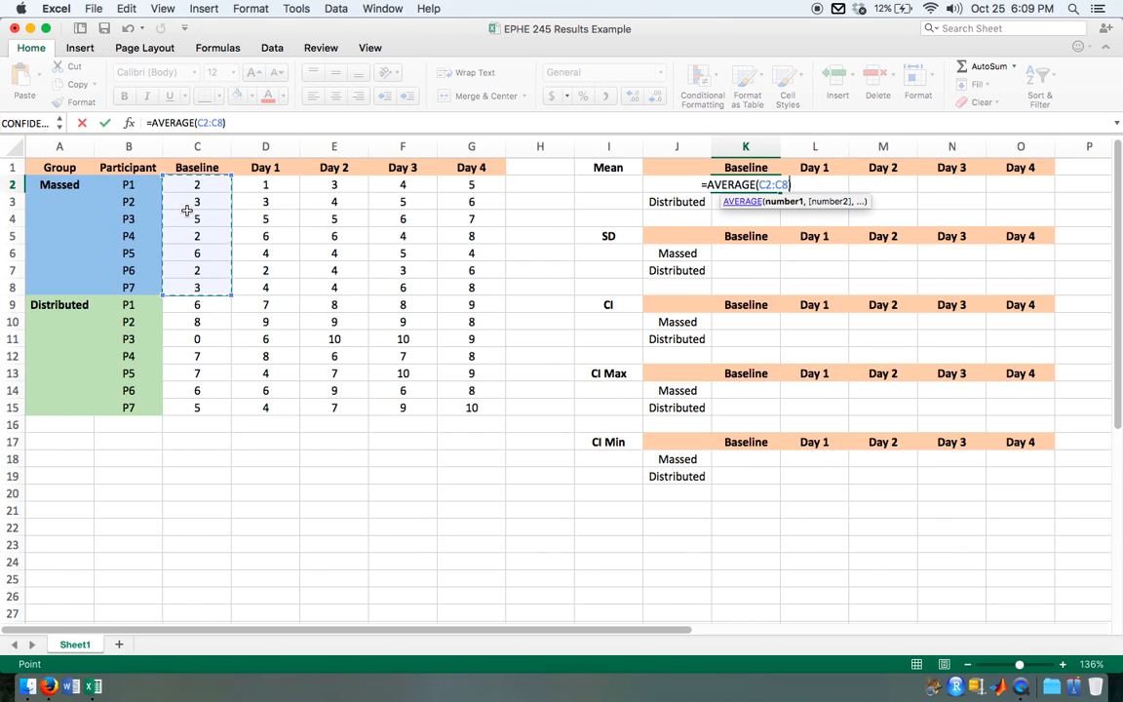
pyautogui.press('Return')
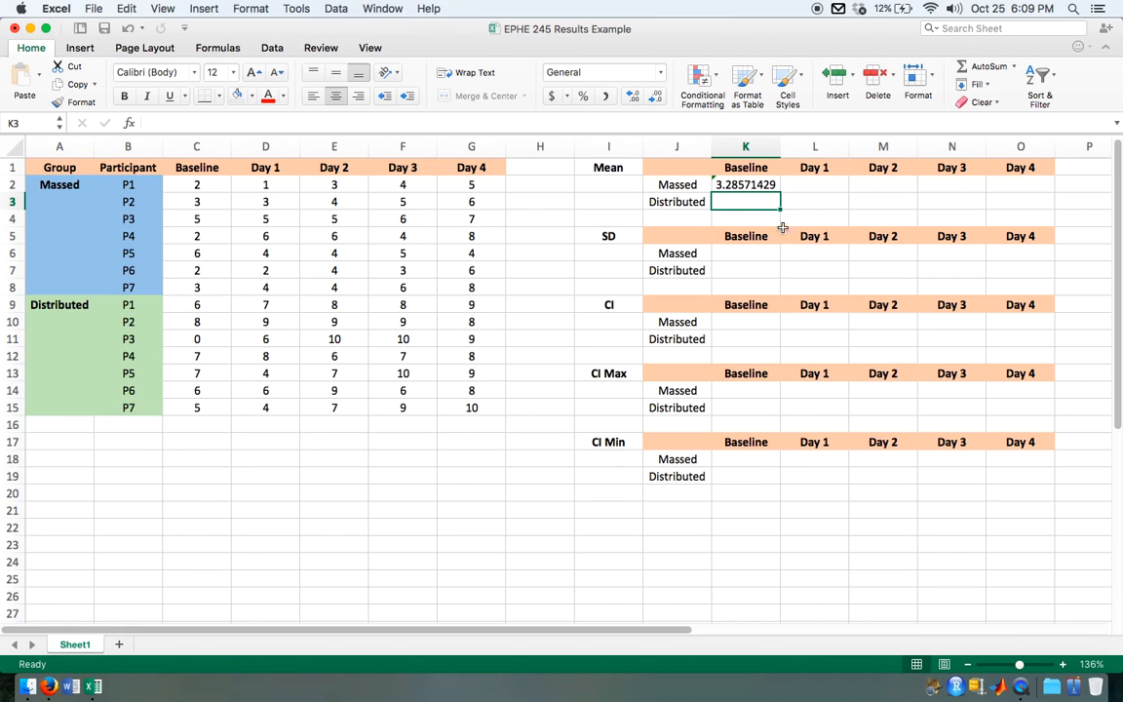
# Step: Widen column J slightly and calculate the Distributed group's Baseline mean in K3 with AVERAGE over C9:C15
pyautogui.moveTo(712, 146); pyautogui.dragTo(736, 143)
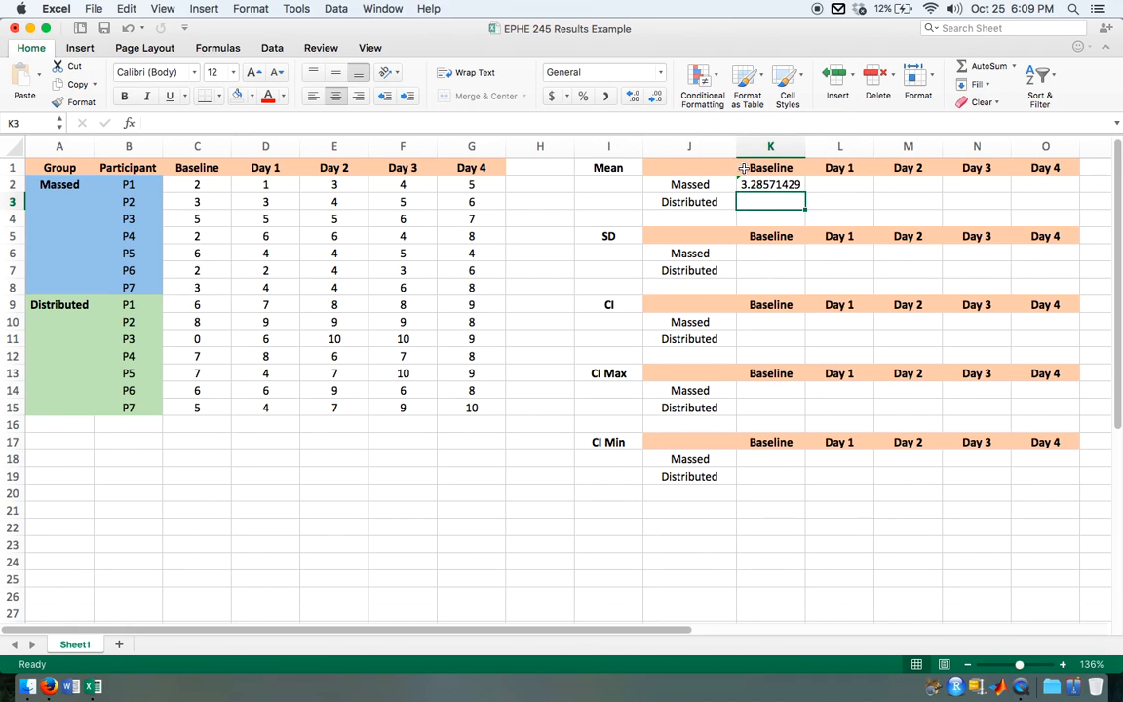
pyautogui.write('=')
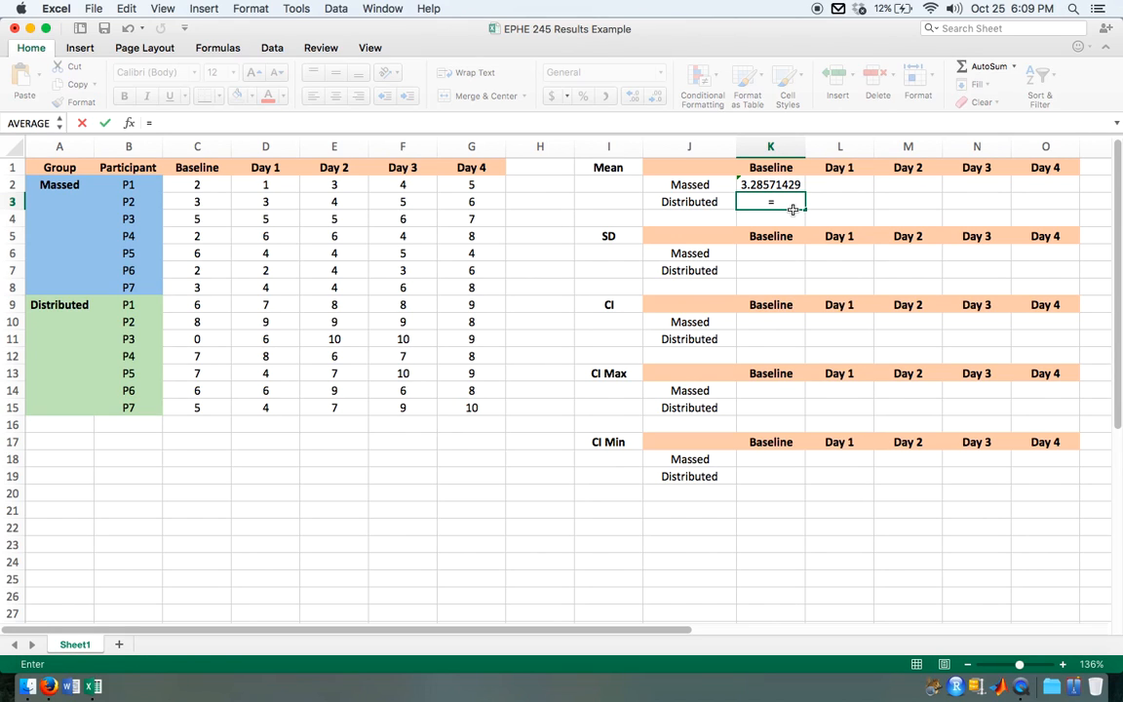
pyautogui.write('av')
pyautogui.doubleClick(777, 235)
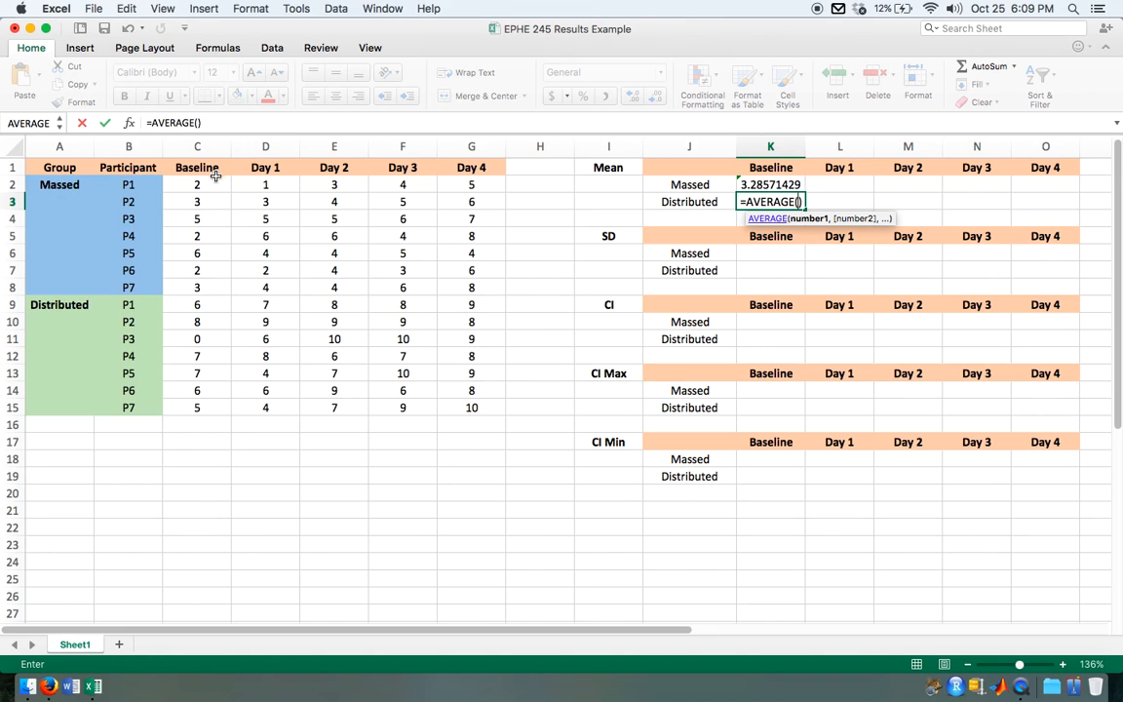
pyautogui.moveTo(192, 304); pyautogui.dragTo(195, 420)
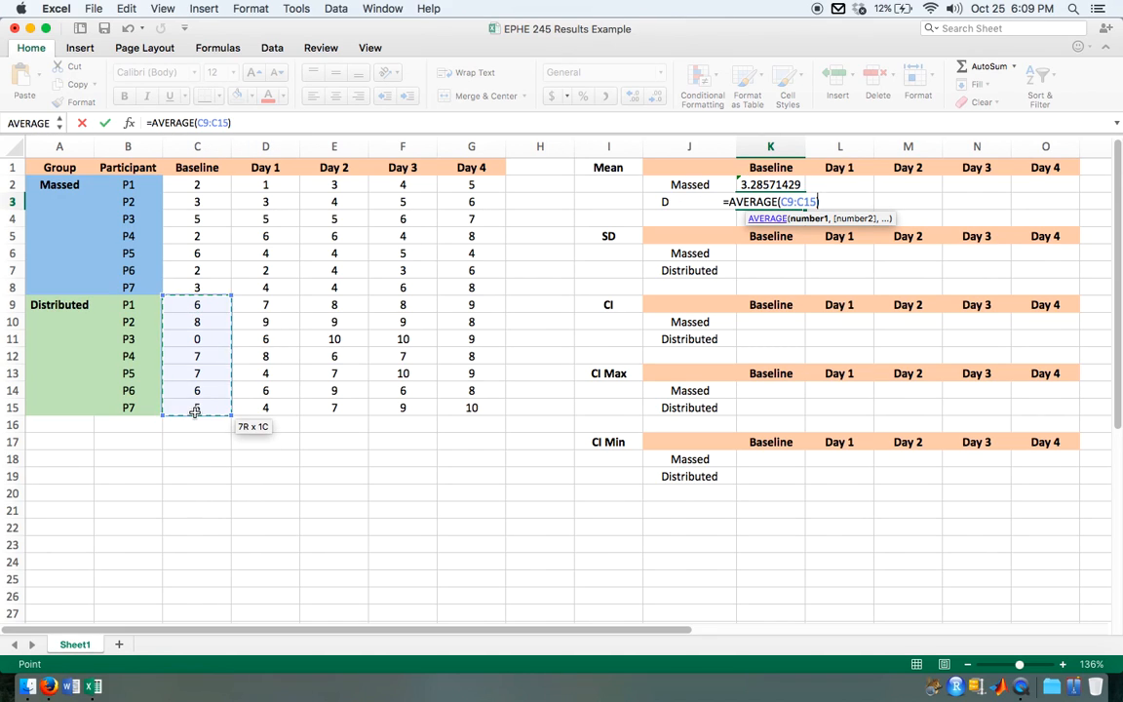
pyautogui.press('Return')
# Step: Fill the Massed and Distributed mean formulas from Baseline across to Day 4, and check the Massed Day 2 formula's range
pyautogui.moveTo(743, 185); pyautogui.dragTo(1065, 210)
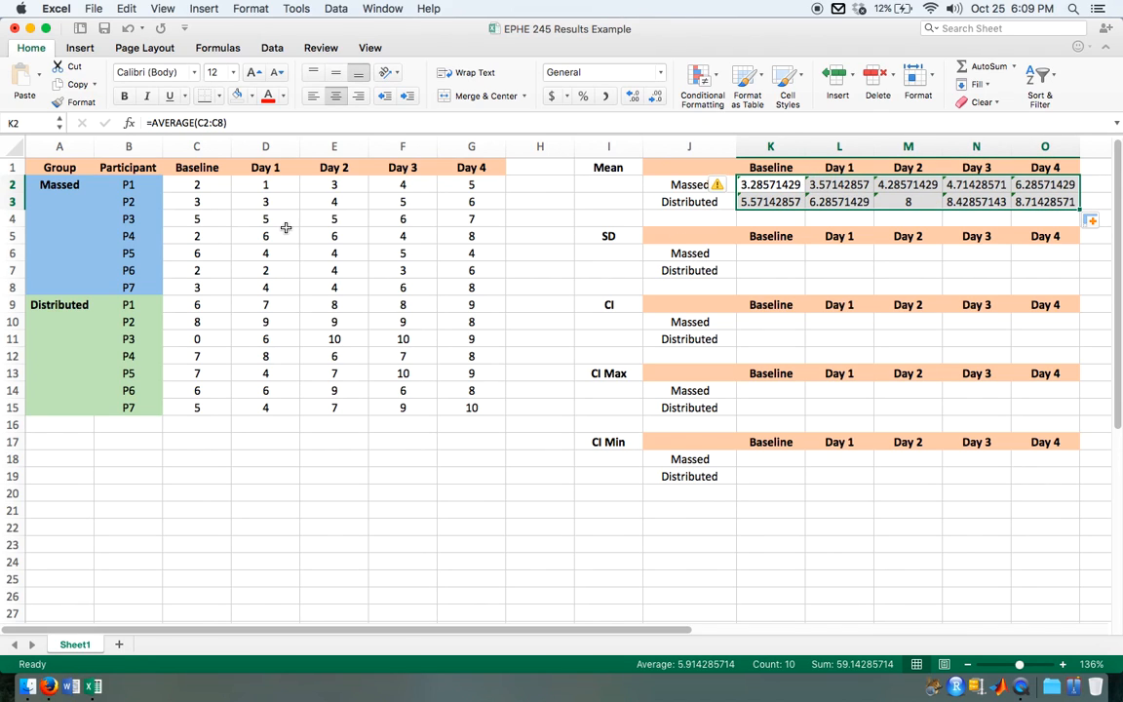
pyautogui.click(898, 186)
pyautogui.click(211, 122)
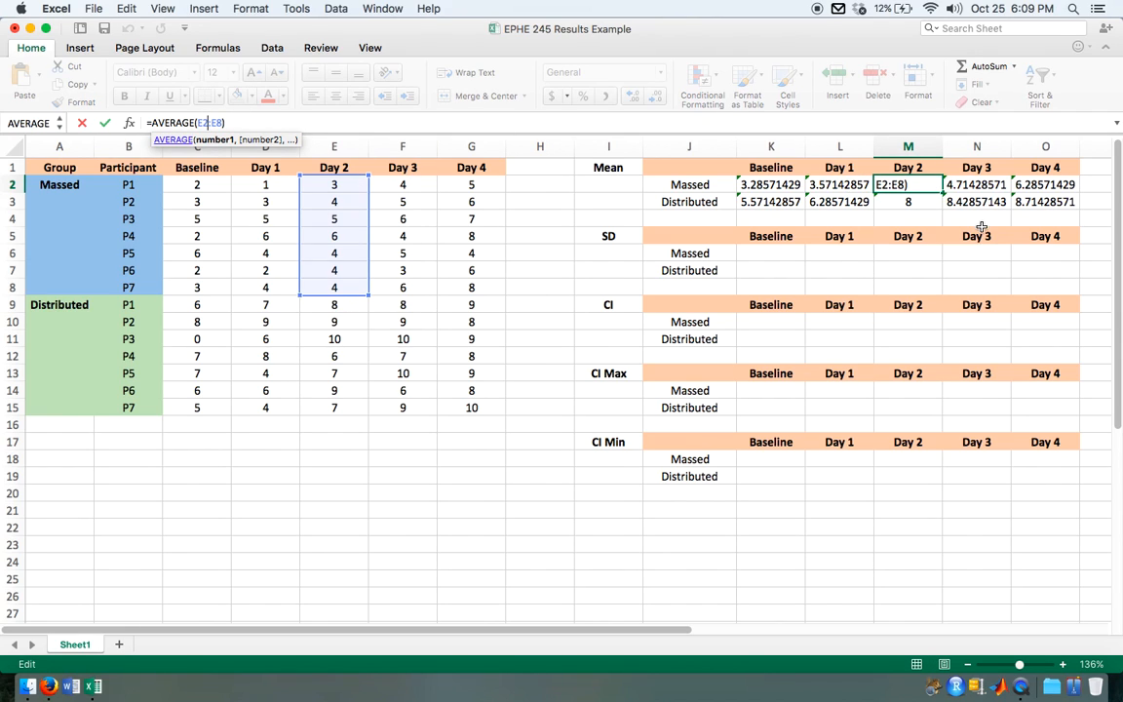
pyautogui.press('Return')
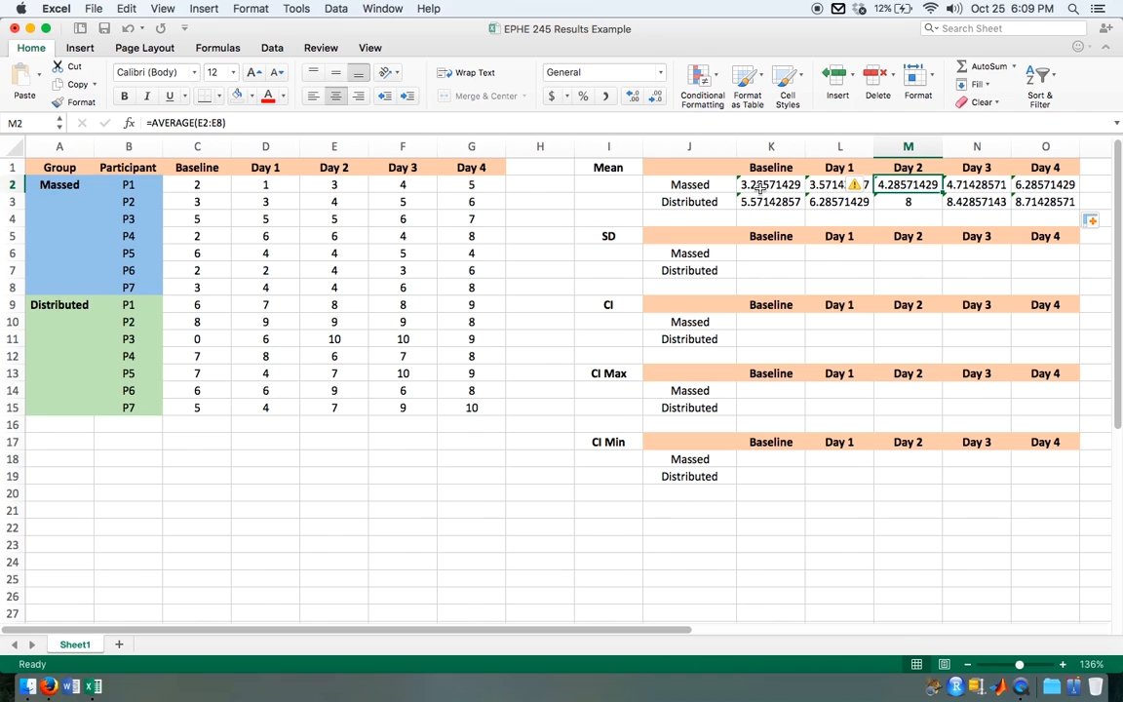
pyautogui.moveTo(761, 184); pyautogui.dragTo(839, 186)
pyautogui.moveTo(972, 185); pyautogui.dragTo(1058, 201)
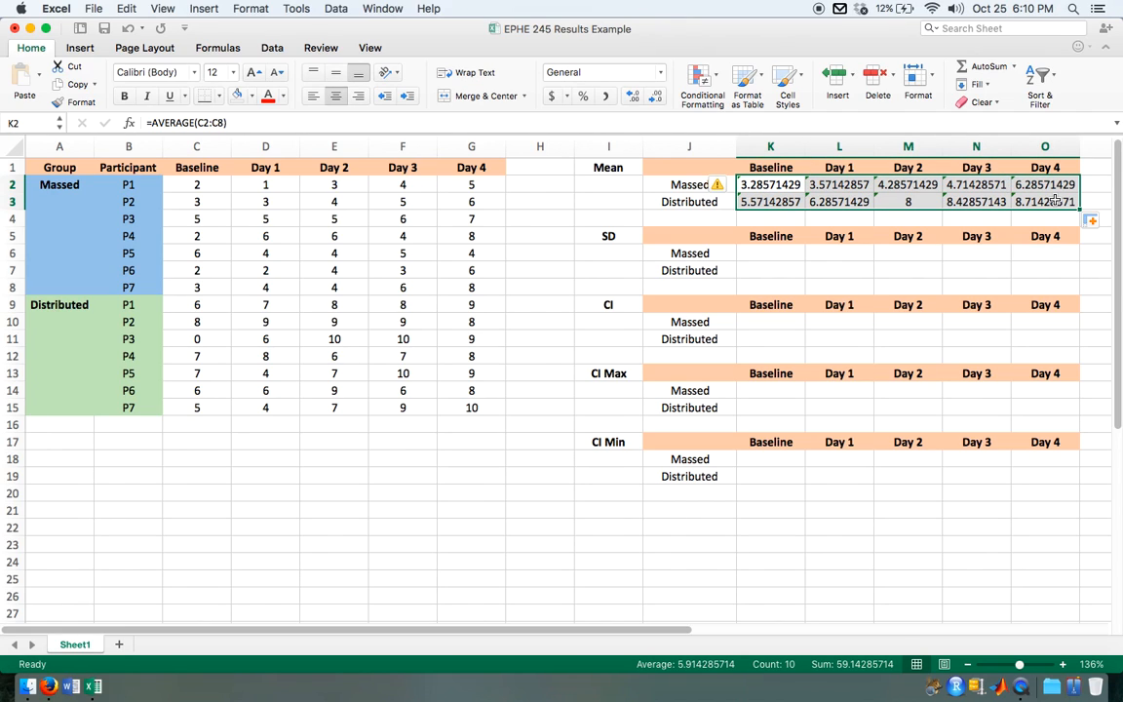
# Step: Calculate the Massed group's Baseline standard deviation in K6 with STDEV.S over C2:C8
pyautogui.click(772, 254)
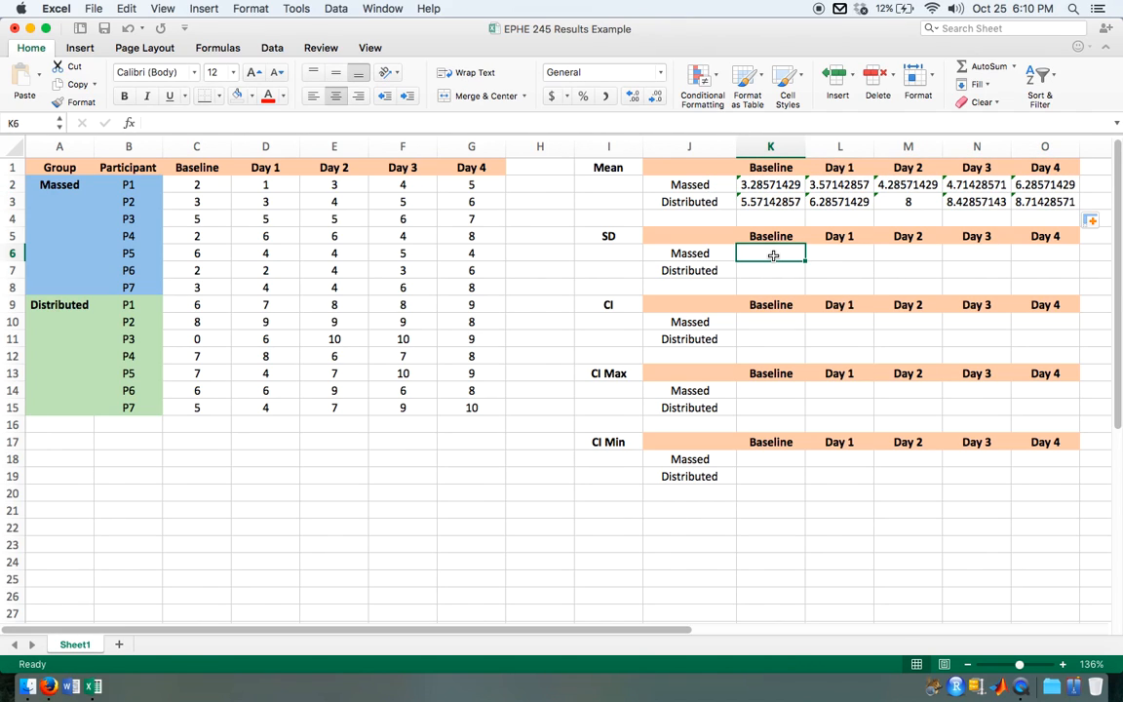
pyautogui.write('=st')
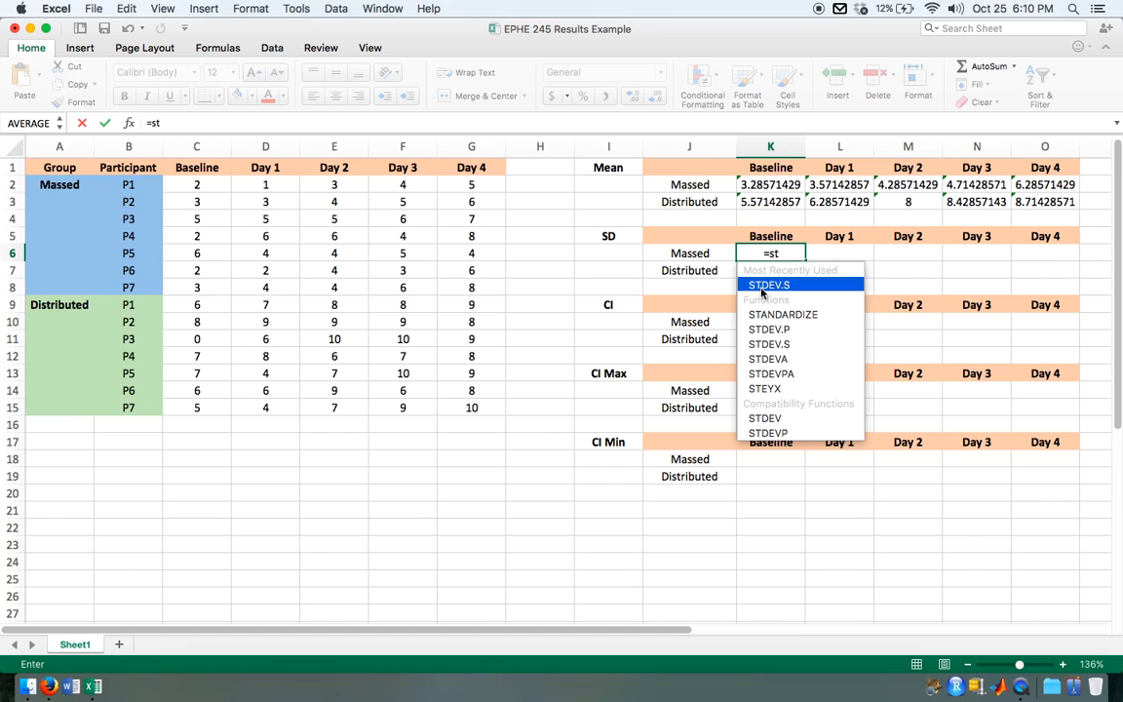
pyautogui.doubleClick(763, 285)
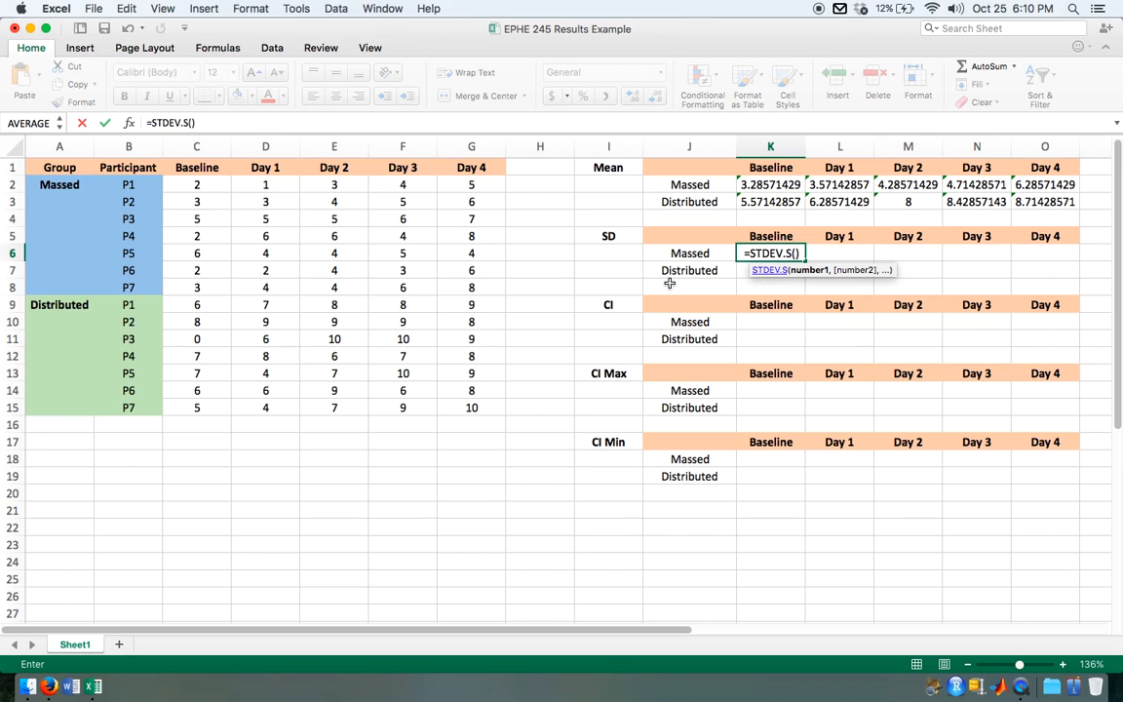
pyautogui.click(191, 187)
pyautogui.moveTo(191, 187); pyautogui.dragTo(197, 284)
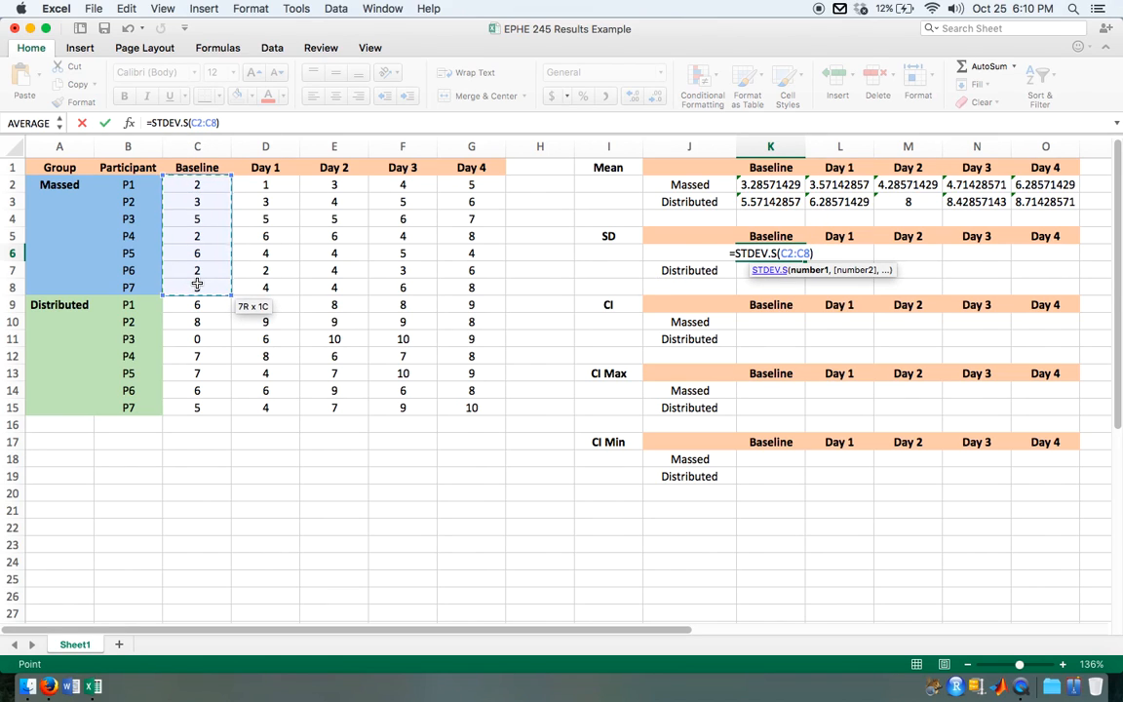
pyautogui.press('Return')
# Step: Calculate the Distributed group's Baseline standard deviation in K7 with STDEV.S over C9:C15
pyautogui.write('=')
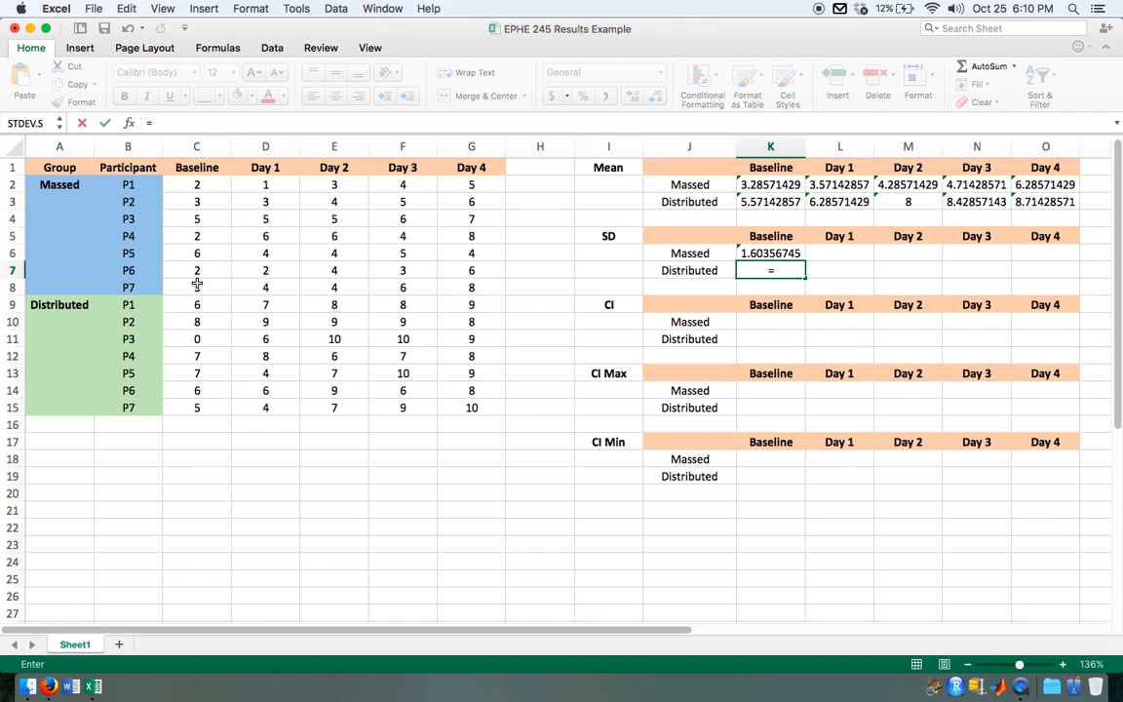
pyautogui.write('st')
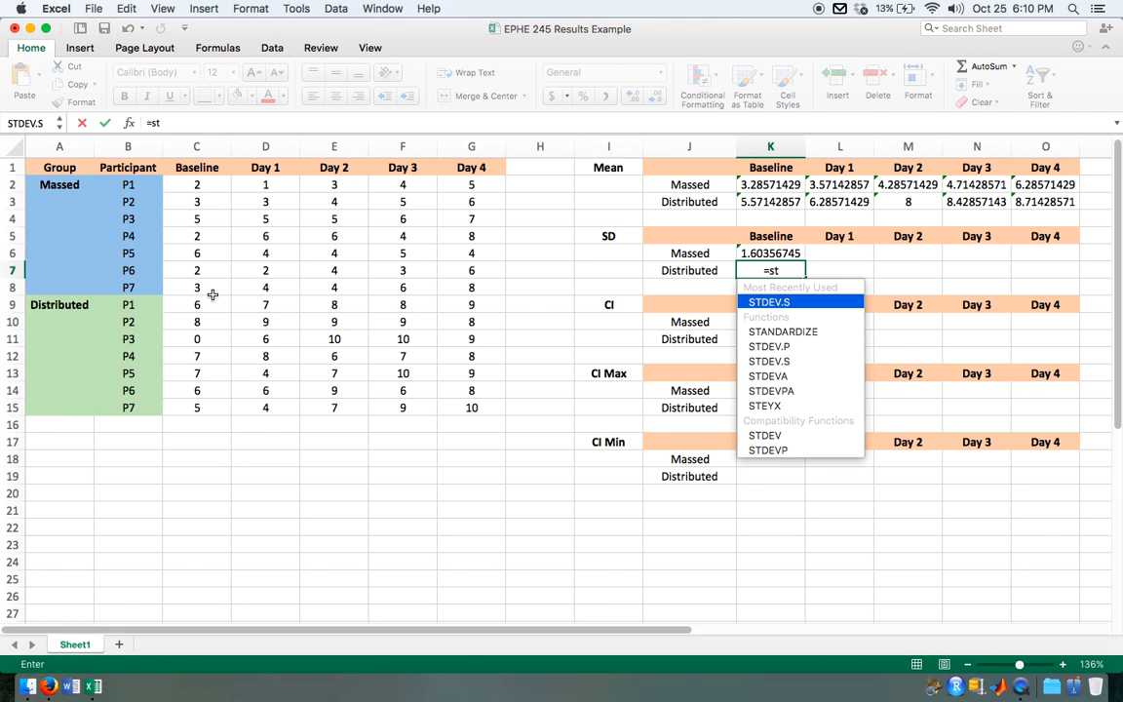
pyautogui.doubleClick(768, 303)
pyautogui.moveTo(195, 303); pyautogui.dragTo(200, 407)
pyautogui.press('Return')
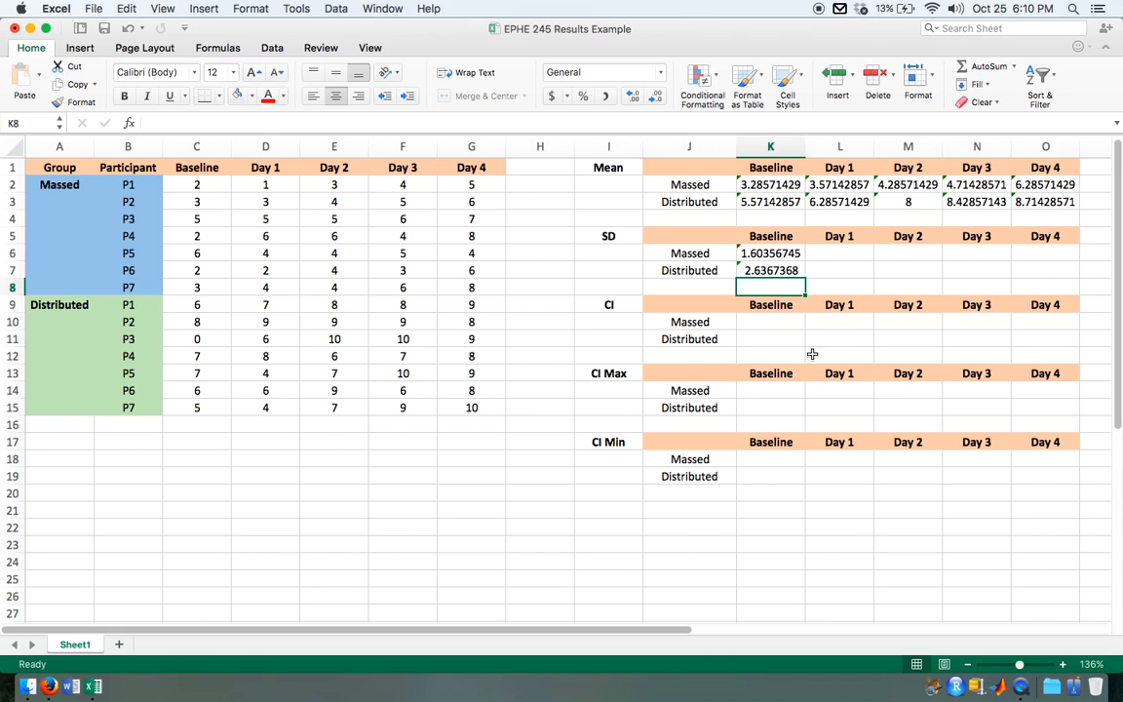
# Step: Fill both groups' SD formulas from Baseline across to Day 4, and select the Massed Baseline cell K10 in the CI table
pyautogui.moveTo(754, 251); pyautogui.dragTo(1049, 277)
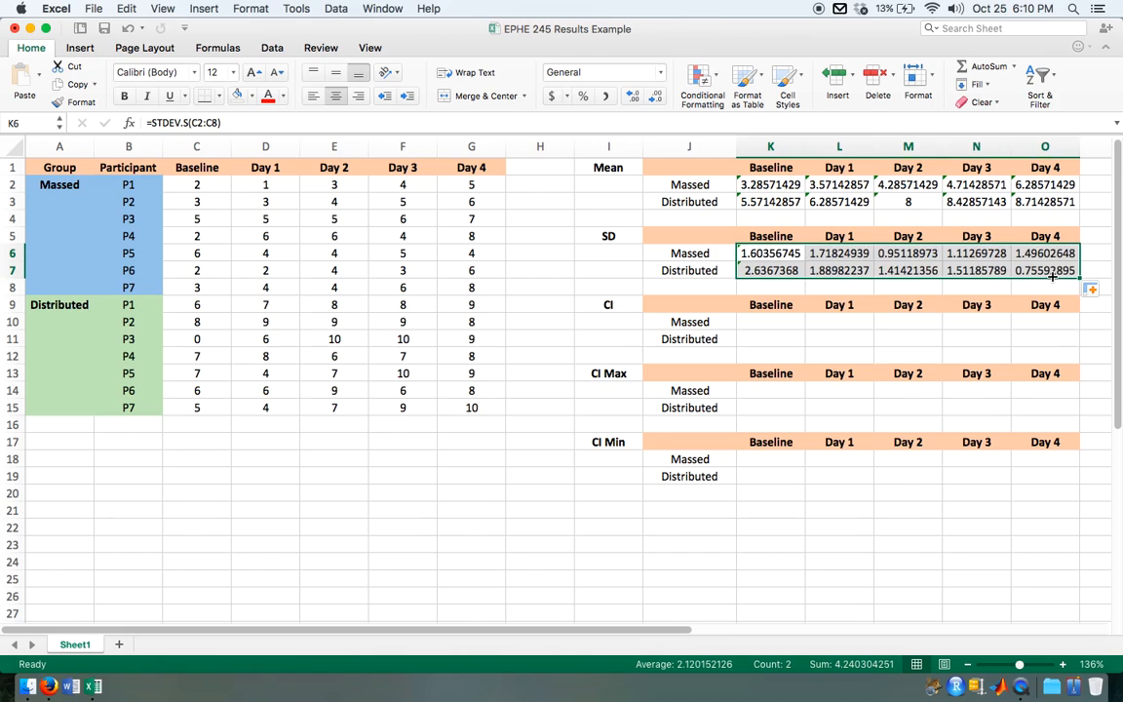
pyautogui.click(773, 325)
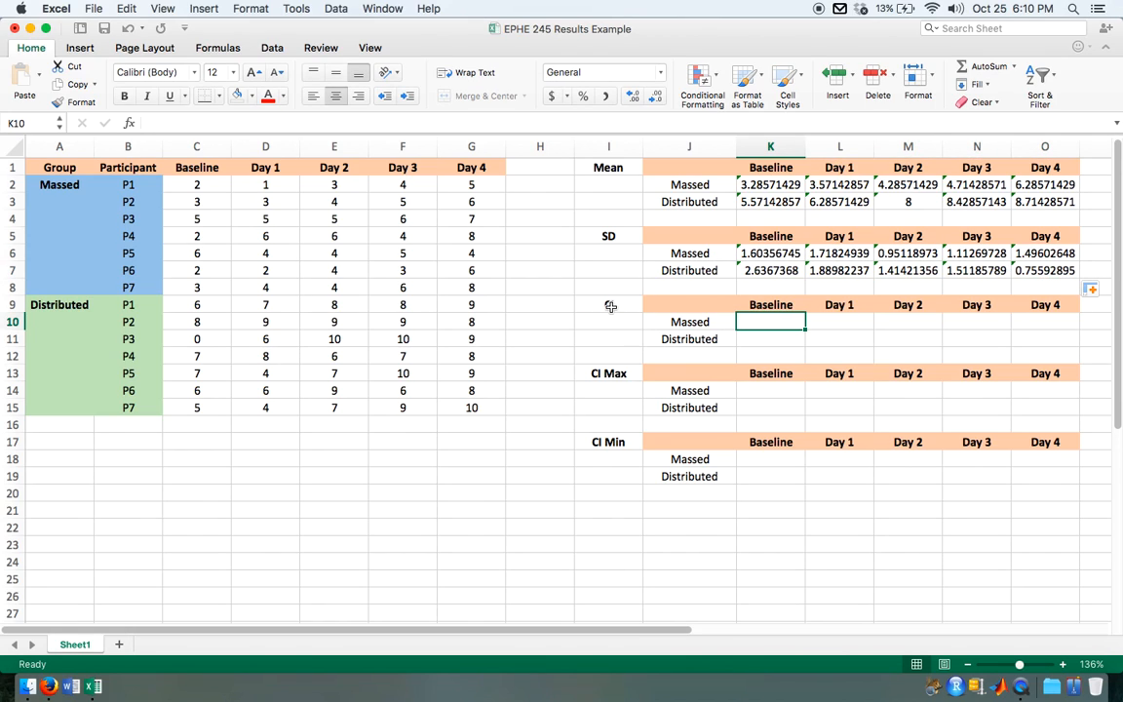
# Step: Calculate the Massed group's Baseline confidence interval in K10 with CONFIDENCE.T, using alpha 0.05, the standard deviation in K6 and size 7
pyautogui.write('=confi')
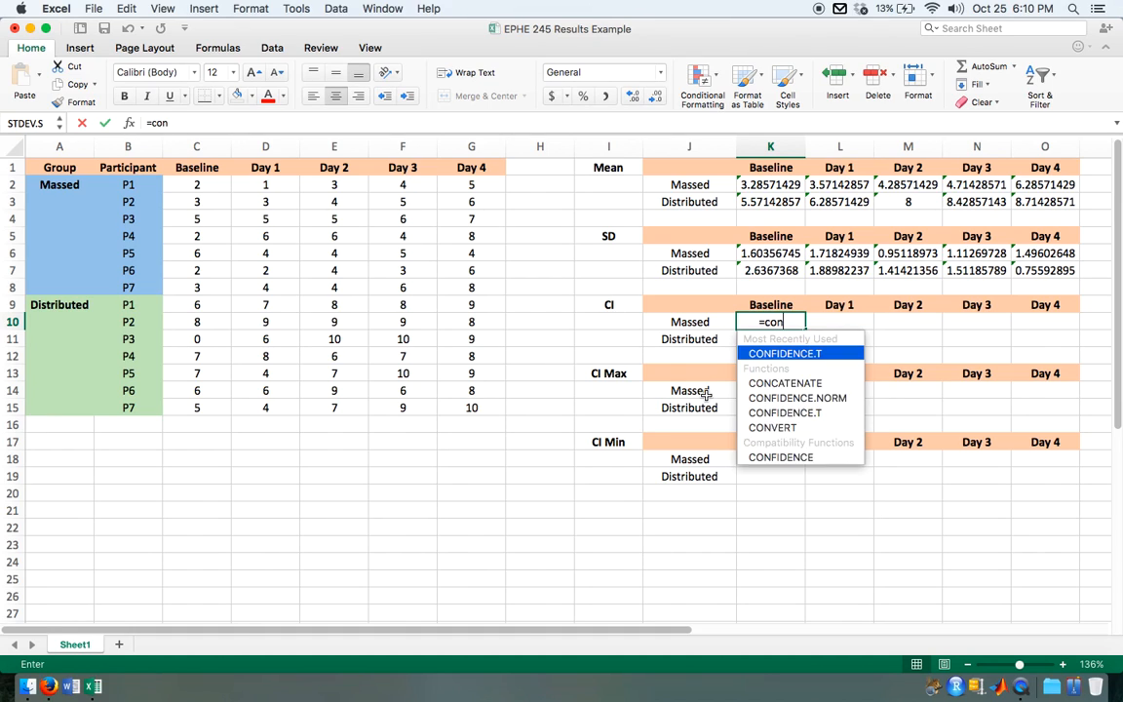
pyautogui.doubleClick(823, 356)
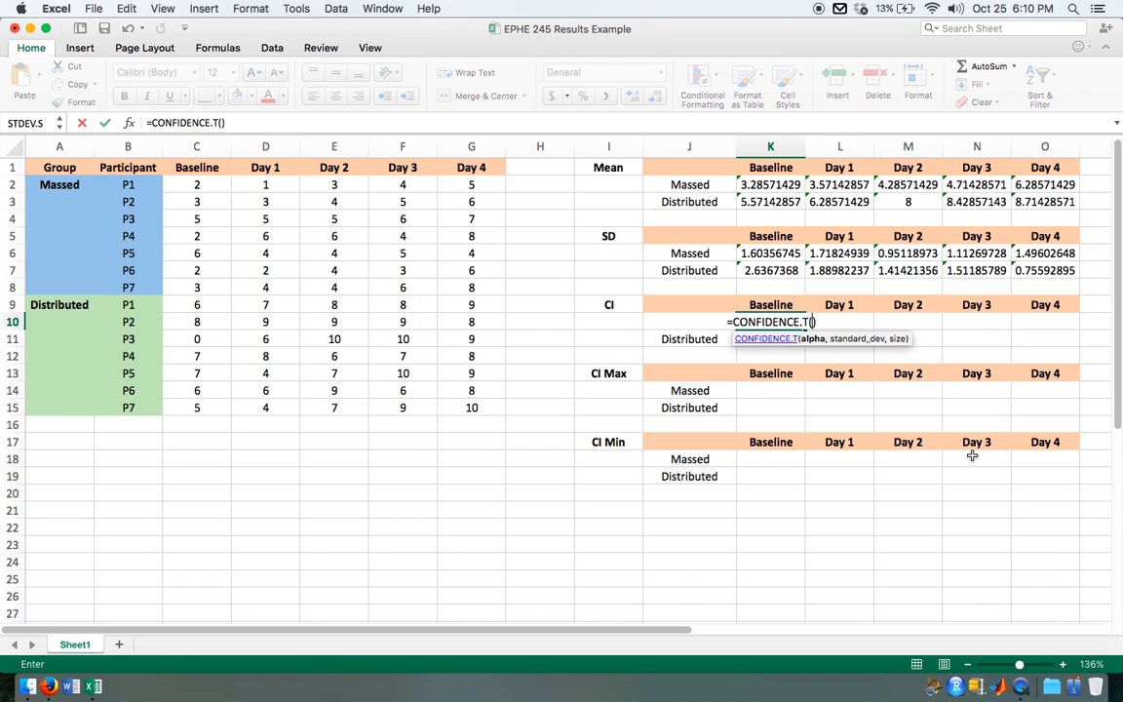
pyautogui.write('0.05')
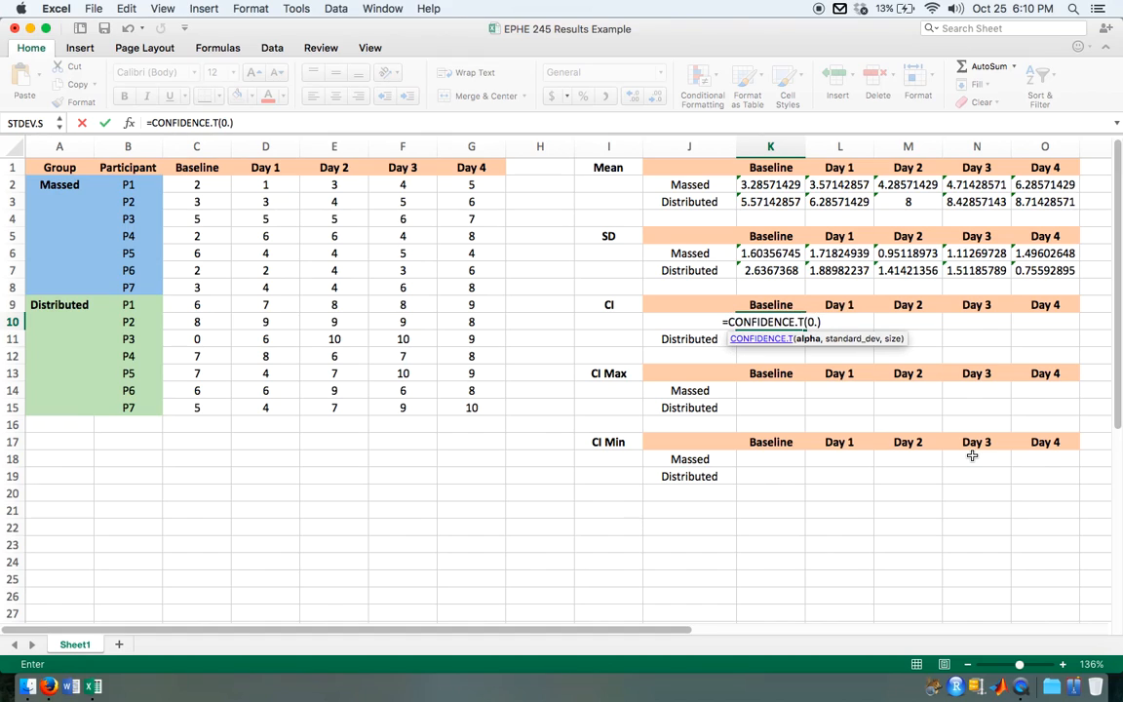
pyautogui.write(',')
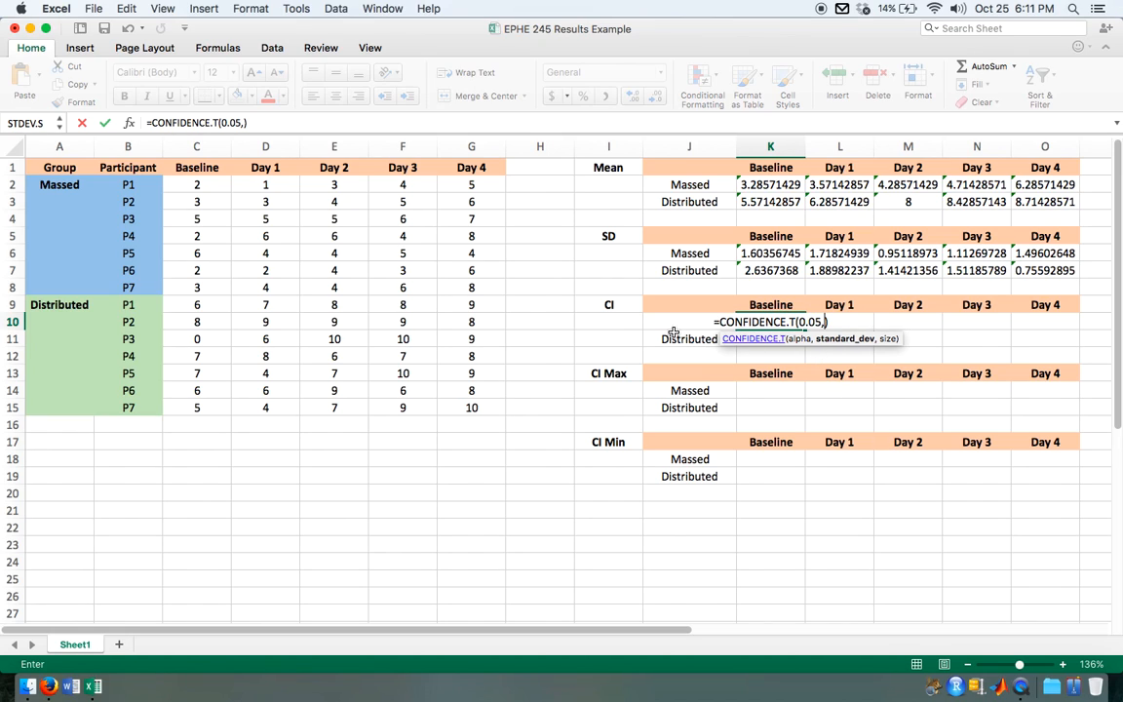
pyautogui.click(772, 254)
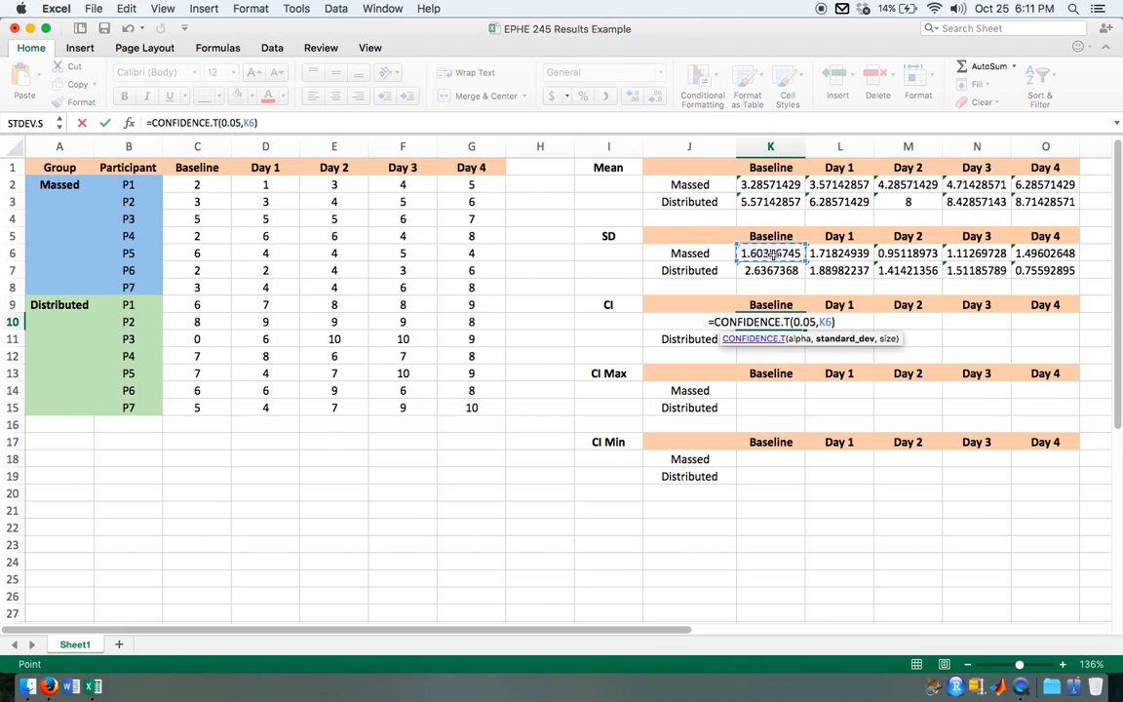
pyautogui.write(',')
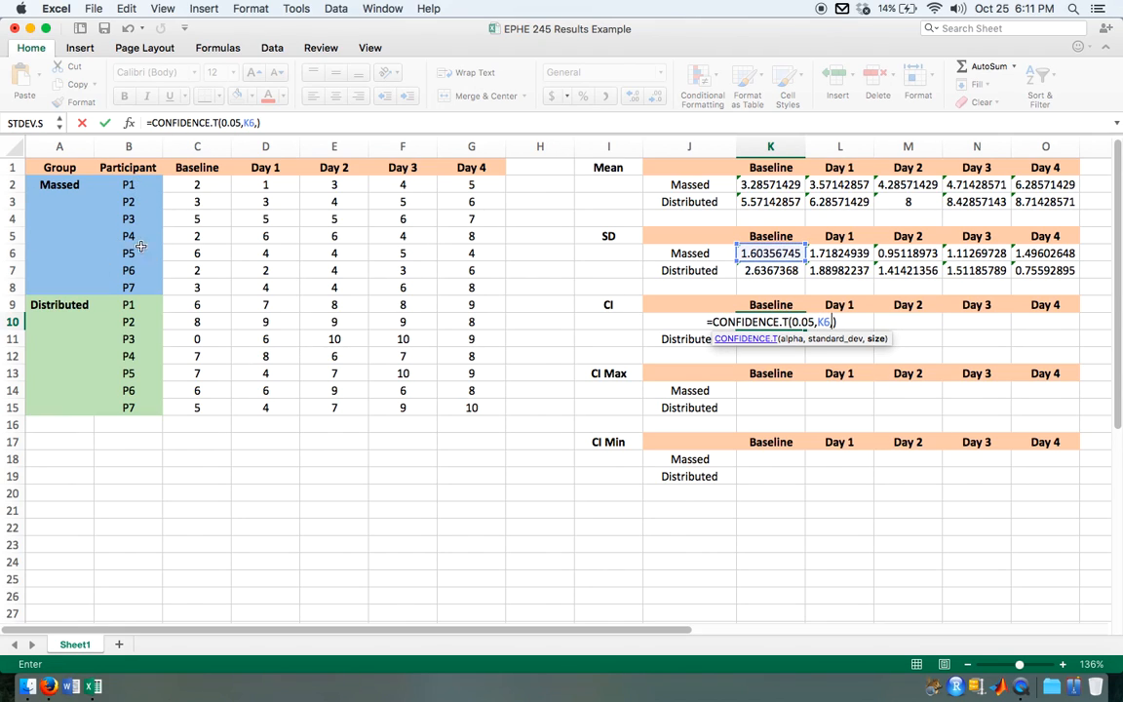
pyautogui.write('7)')
pyautogui.press('Return')
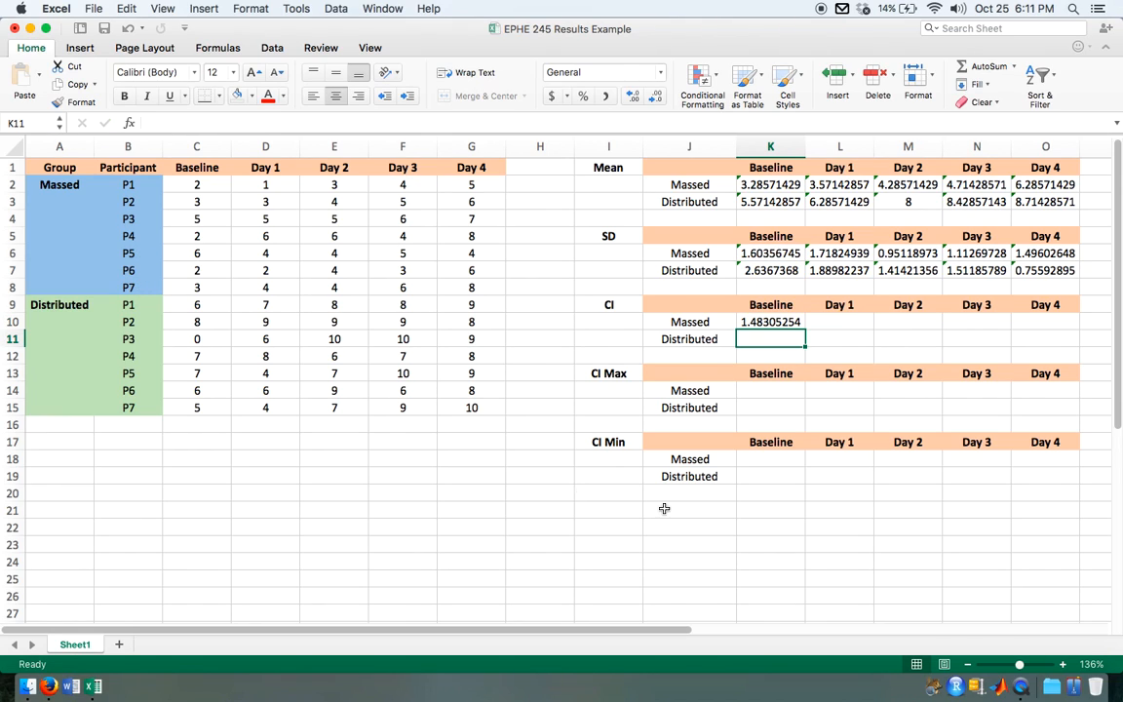
# Step: Fill the Massed Baseline CI formula across to Day 4, and fill the whole row down to the Distributed group
pyautogui.click(789, 318)
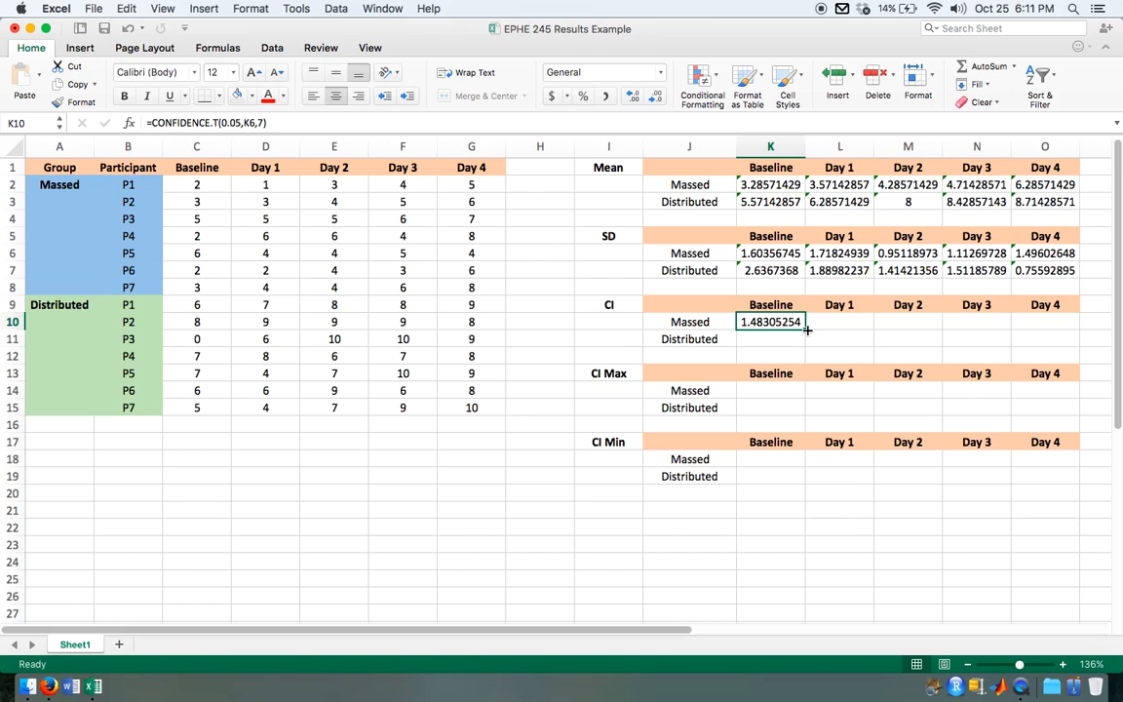
pyautogui.moveTo(807, 329); pyautogui.dragTo(1050, 328)
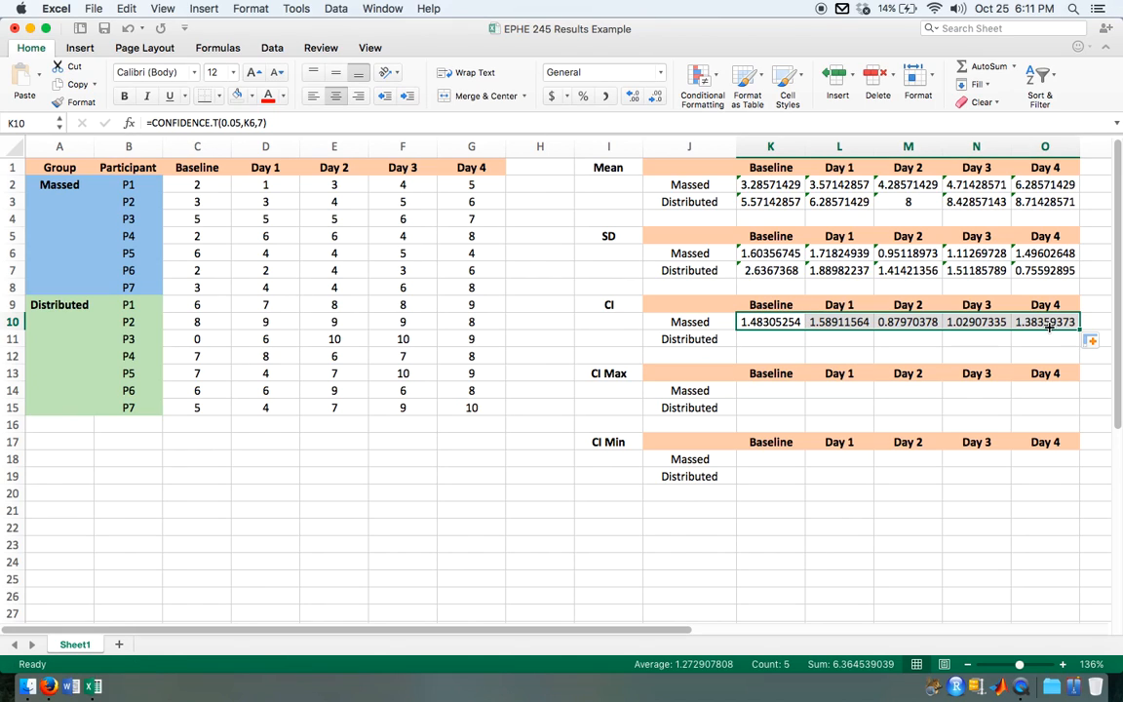
pyautogui.click(1049, 322)
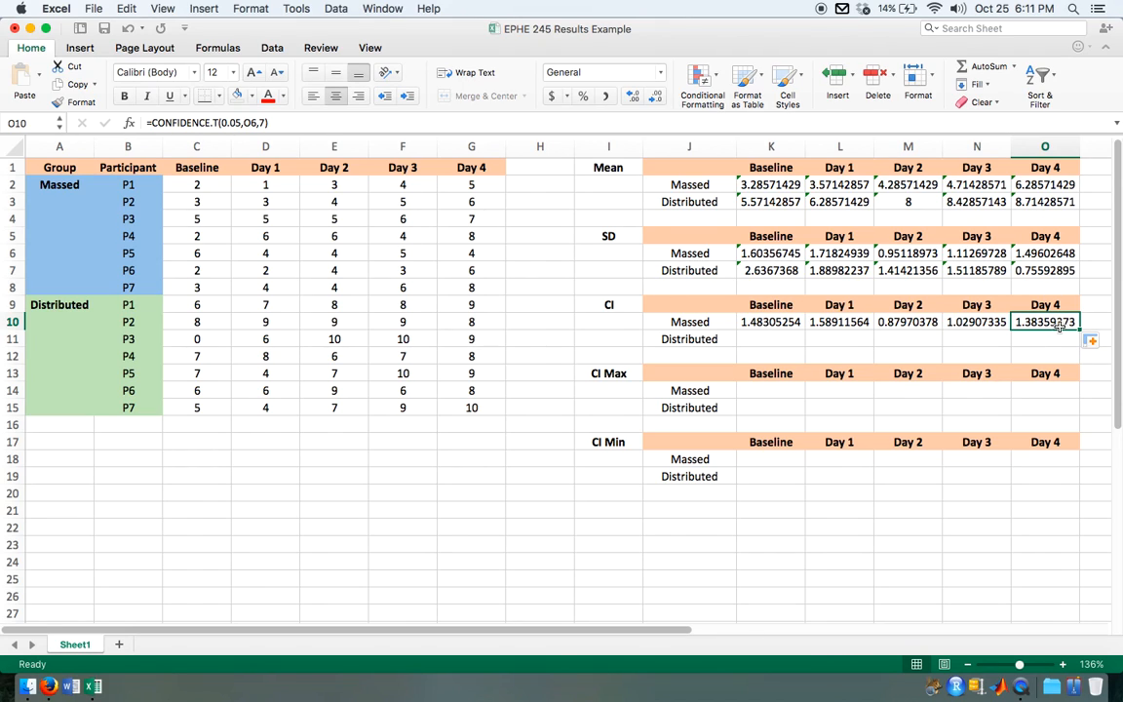
pyautogui.moveTo(1020, 323); pyautogui.dragTo(758, 320)
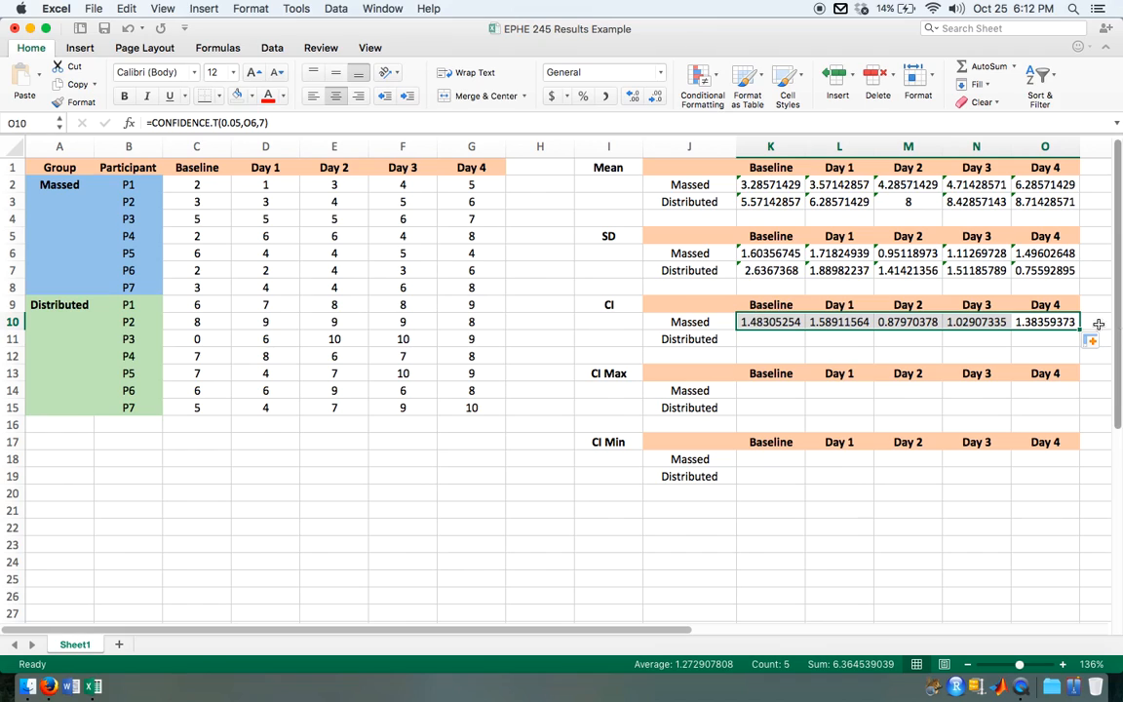
pyautogui.moveTo(1078, 332); pyautogui.dragTo(1079, 348)
# Step: Check which data ranges the Massed group's Baseline and Day 1 mean formulas refer to, leaving the formulas as they are
pyautogui.click(802, 326)
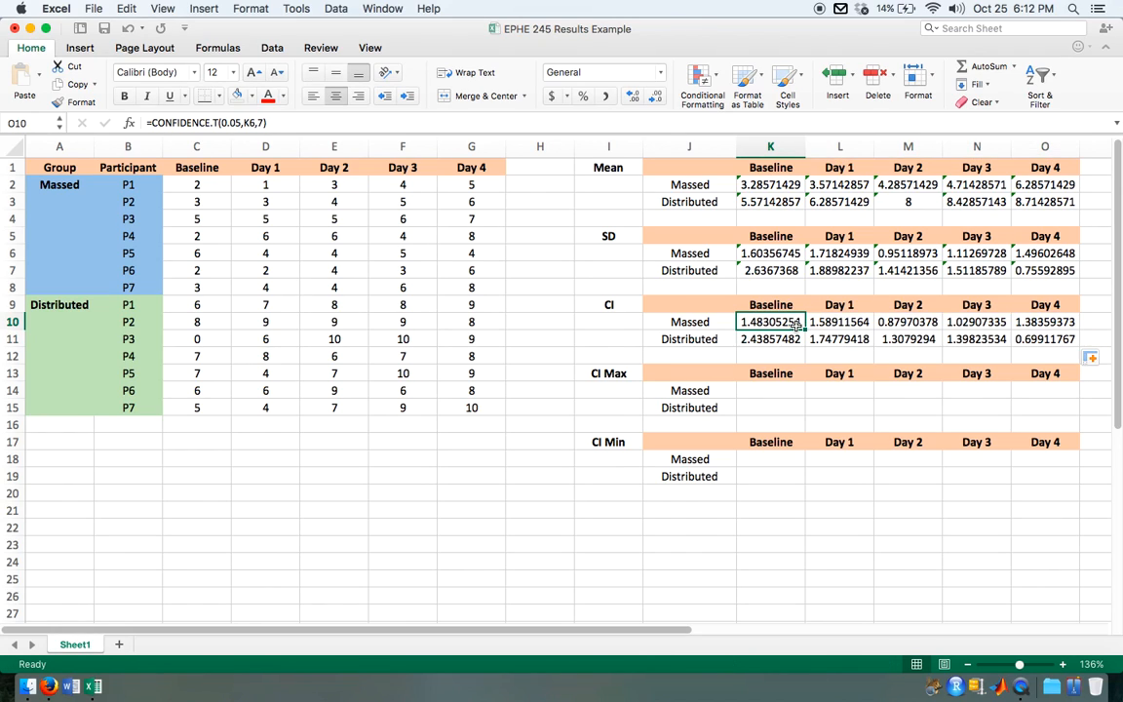
pyautogui.click(746, 182)
pyautogui.click(211, 123)
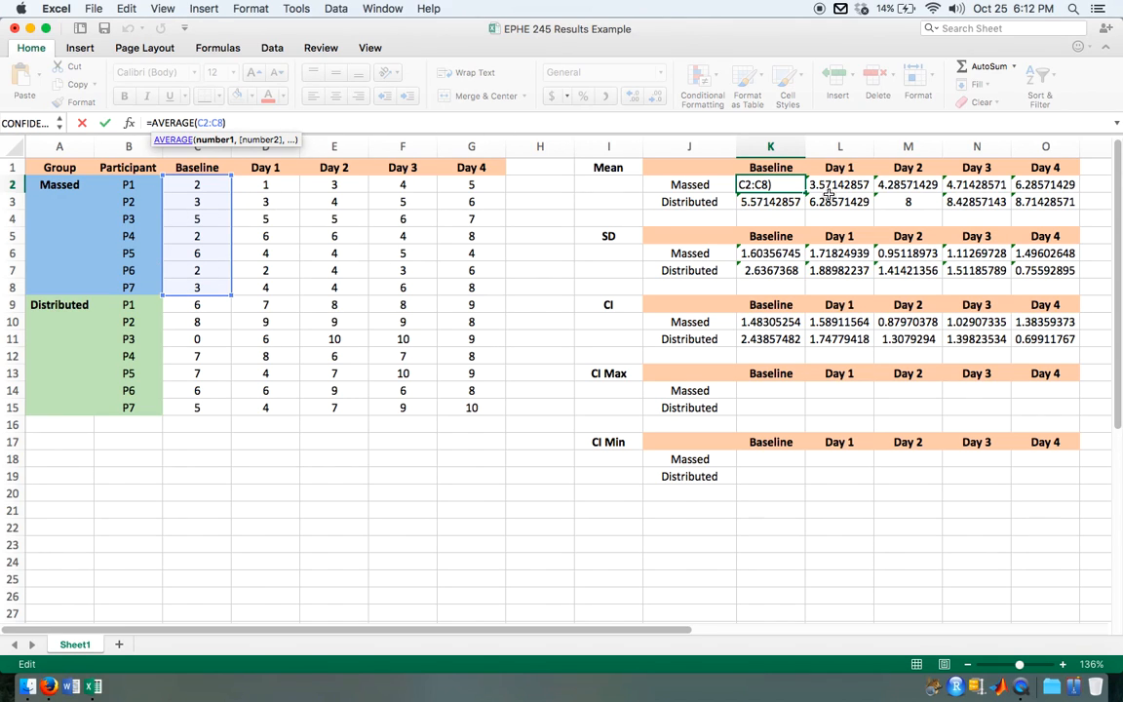
pyautogui.press('Tab')
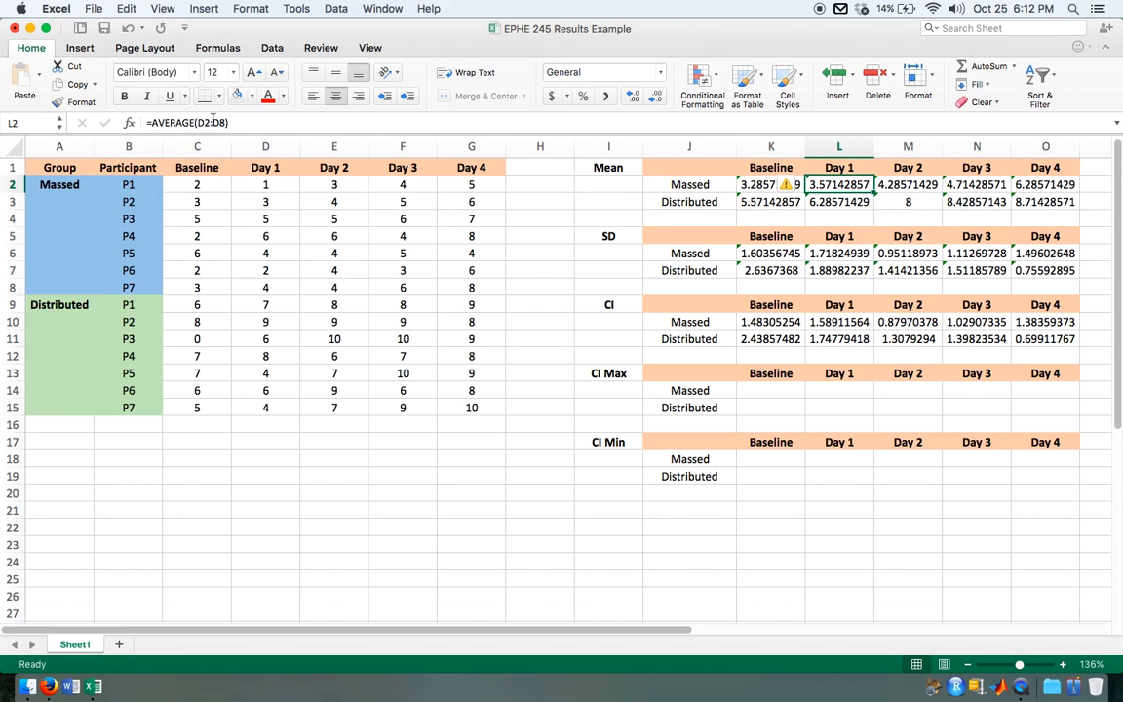
pyautogui.click(212, 122)
pyautogui.click(754, 325)
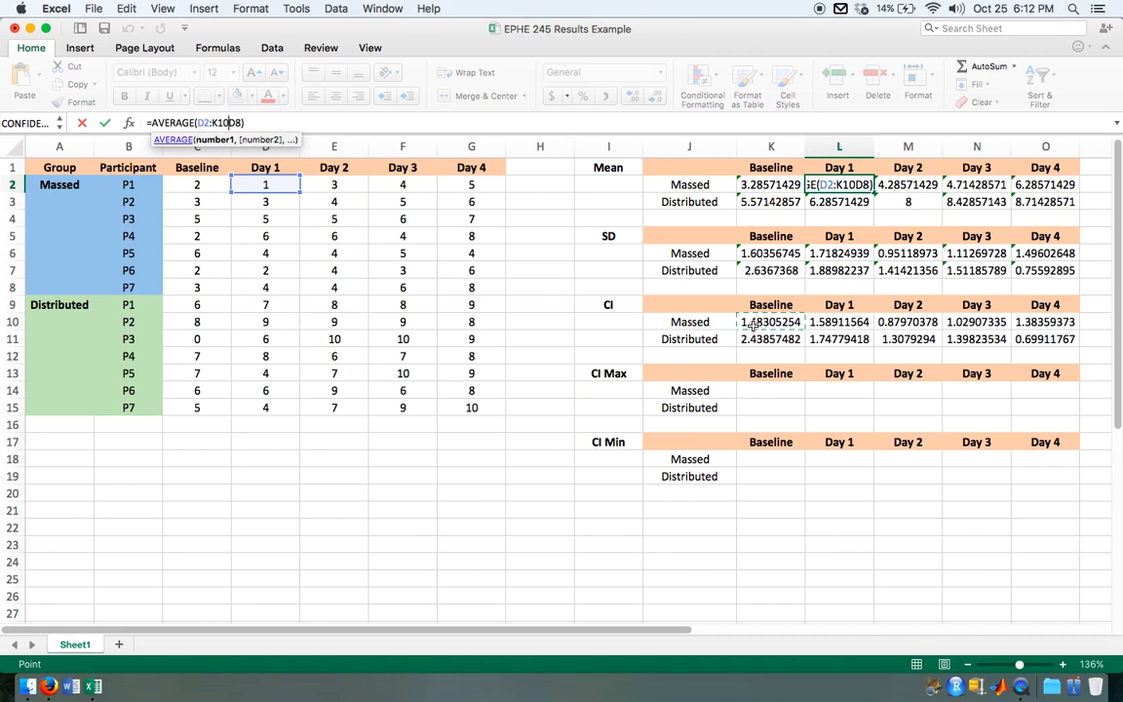
pyautogui.press('Escape')
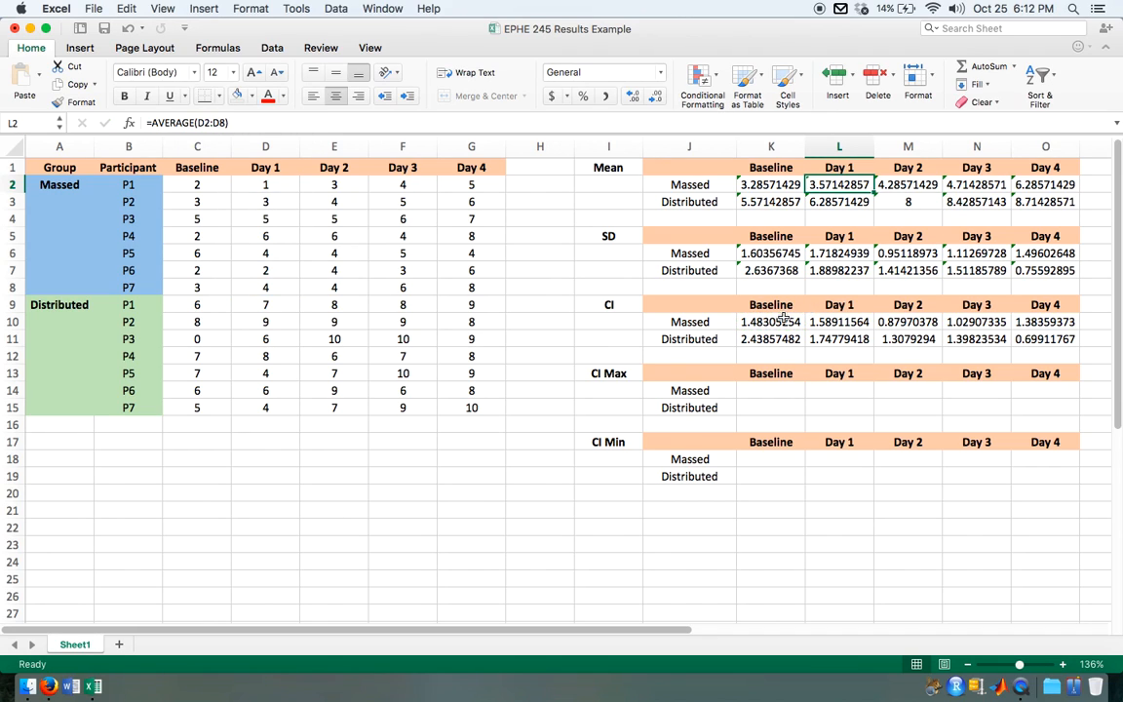
# Step: Check which standard deviation cells the Massed and Distributed Baseline CI formulas in K10 and K11 refer to
pyautogui.click(785, 317)
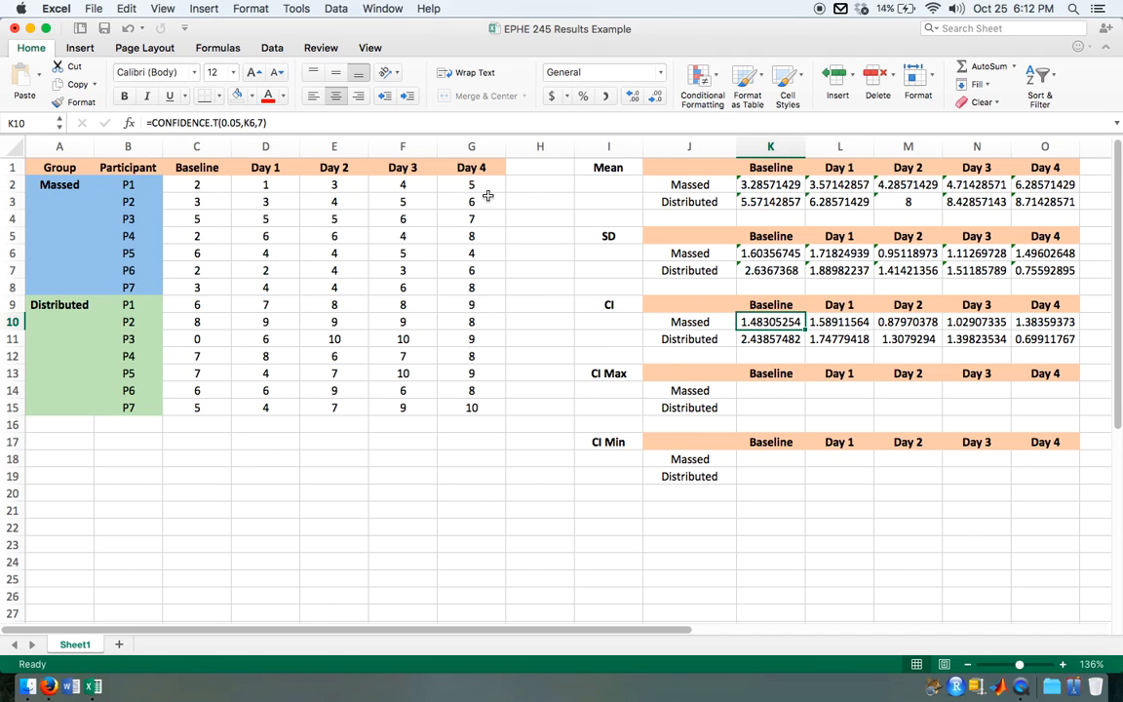
pyautogui.doubleClick(248, 122)
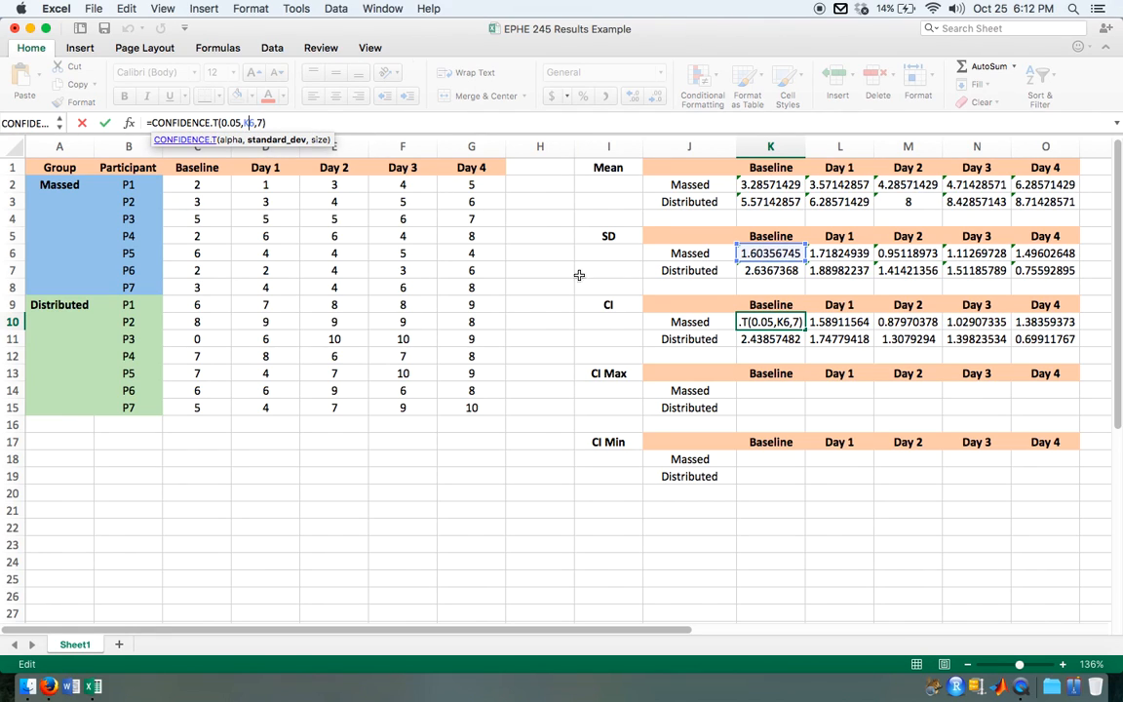
pyautogui.click(783, 342)
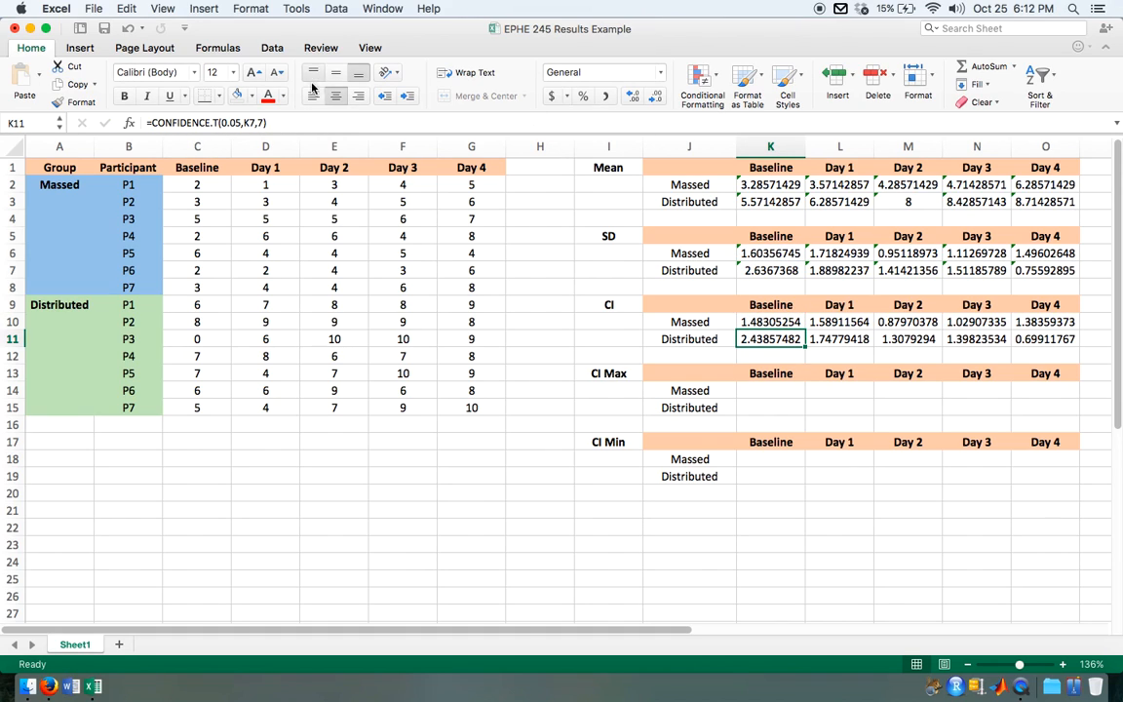
pyautogui.click(247, 122)
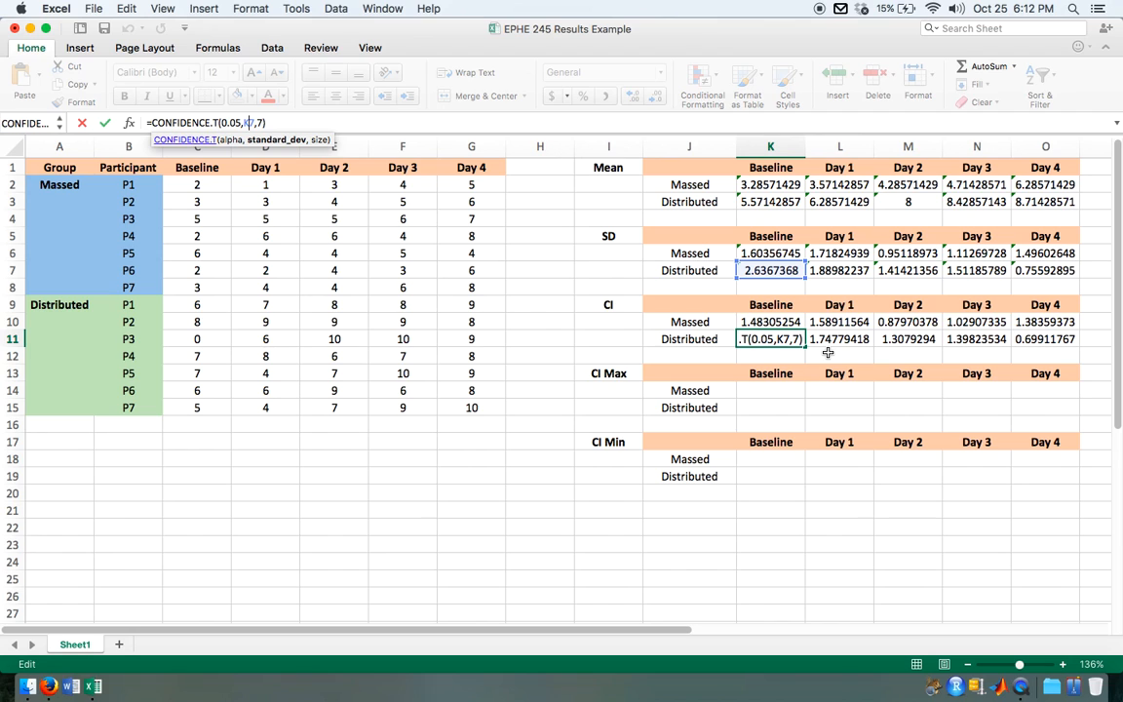
pyautogui.press('Return')
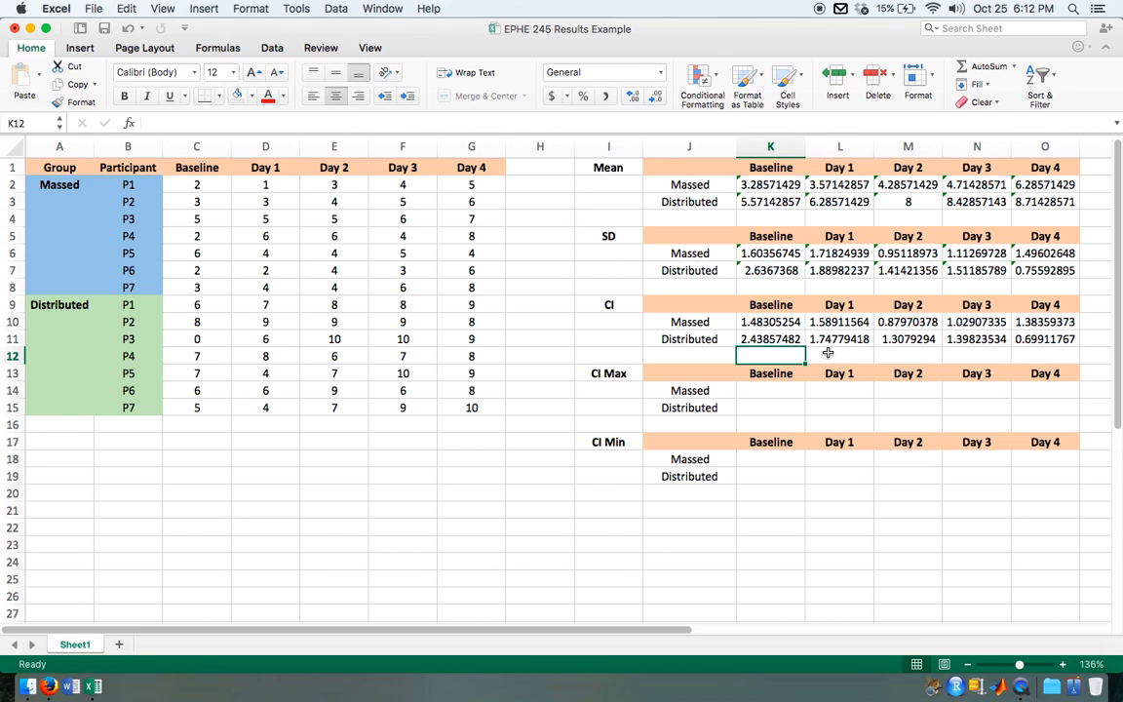
# Step: Insert a 2-D Clustered Column chart of the Mean table J1:O3, including its group and day labels
pyautogui.scroll(-3, 828, 353)
pyautogui.hscroll(3, 828, 353)
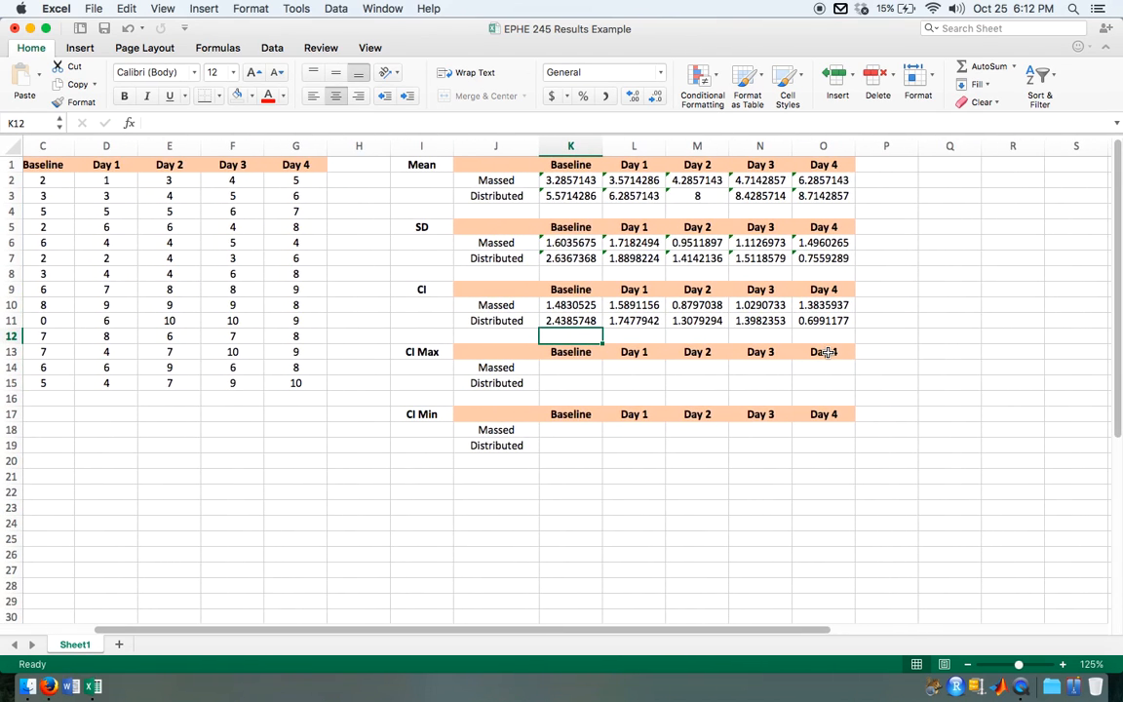
pyautogui.hscroll(5, 828, 353)
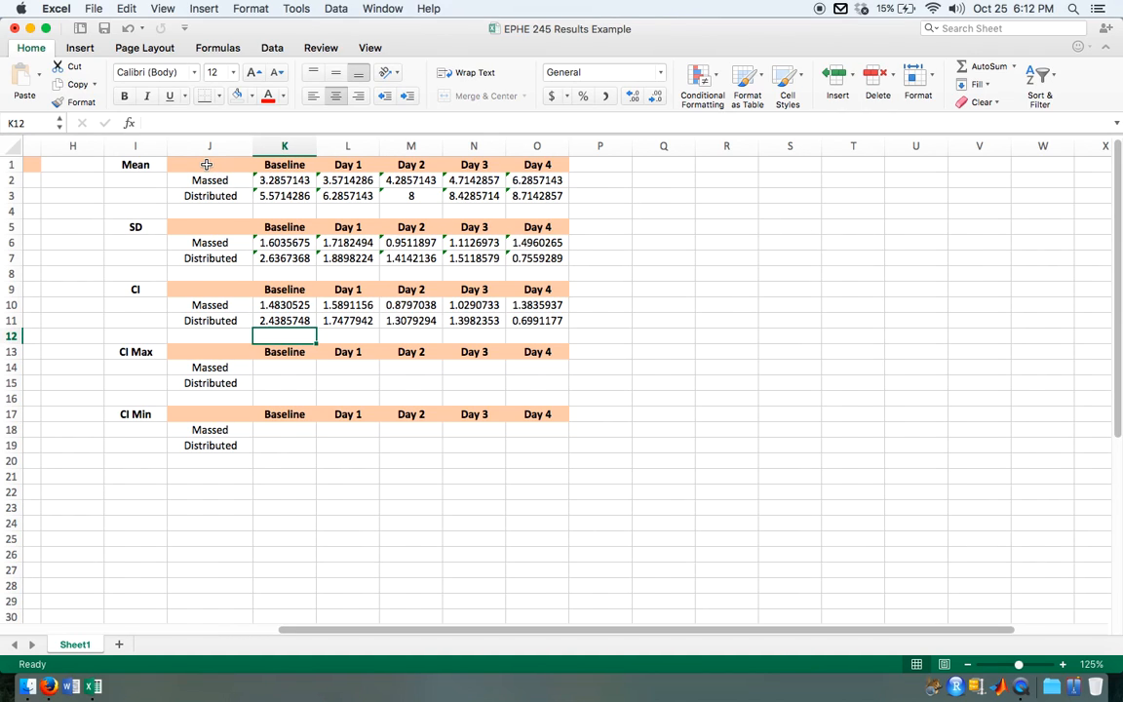
pyautogui.moveTo(203, 164); pyautogui.dragTo(546, 197)
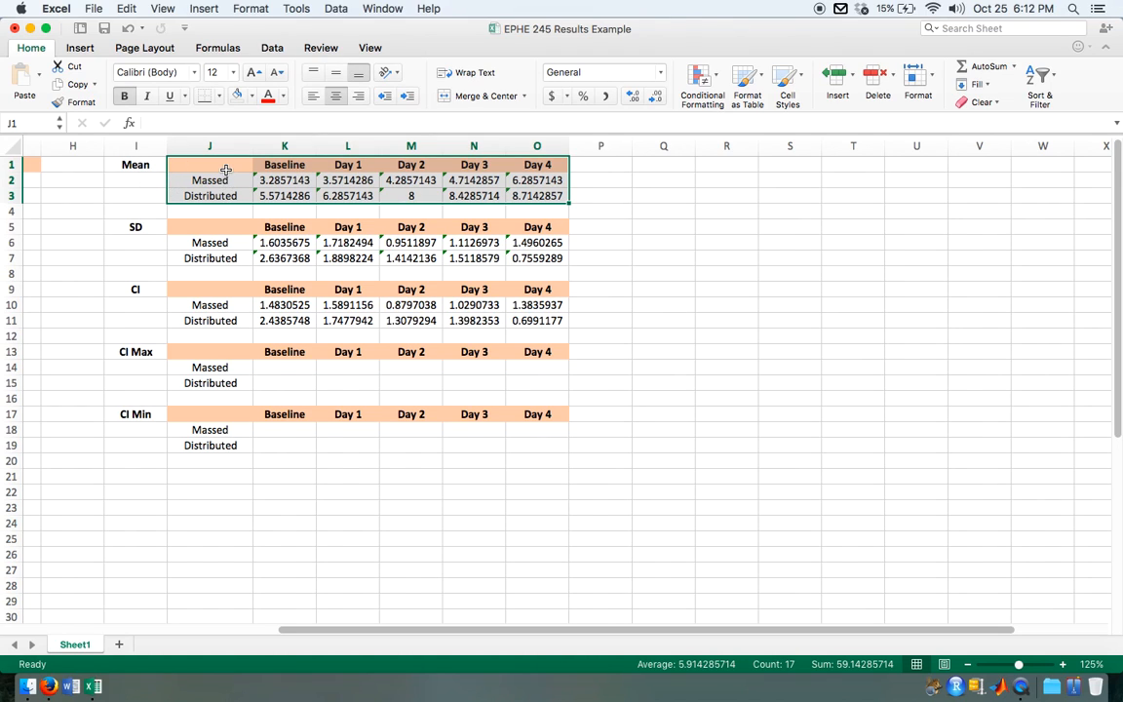
pyautogui.click(81, 48)
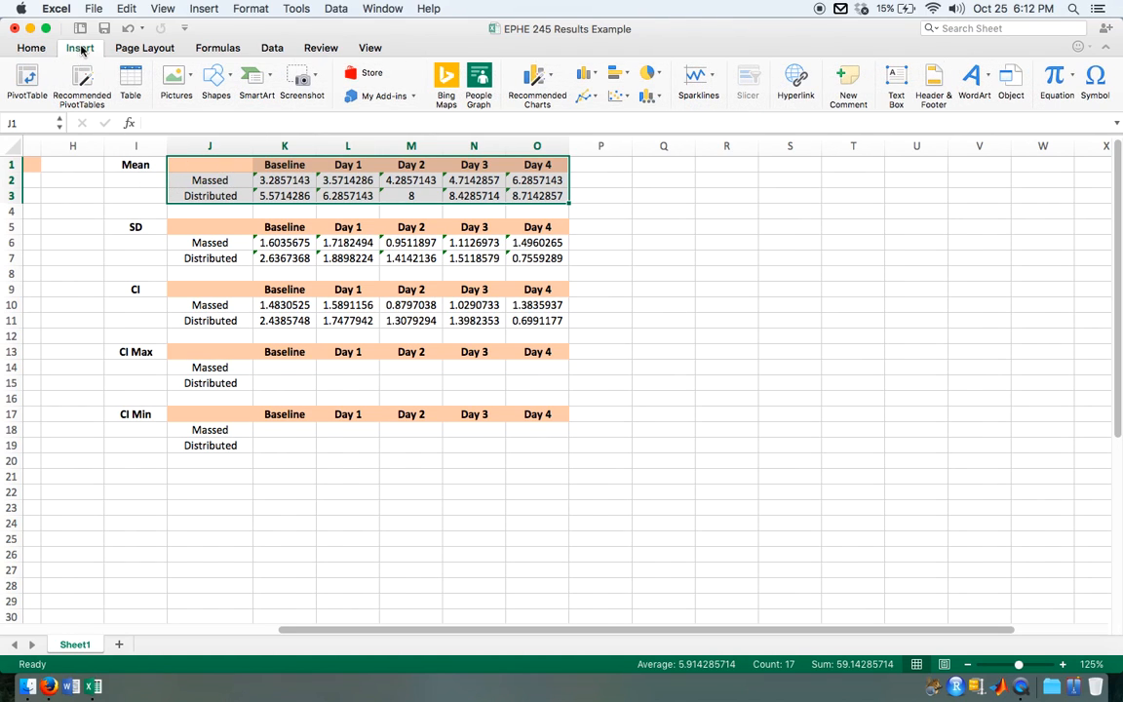
pyautogui.click(589, 75)
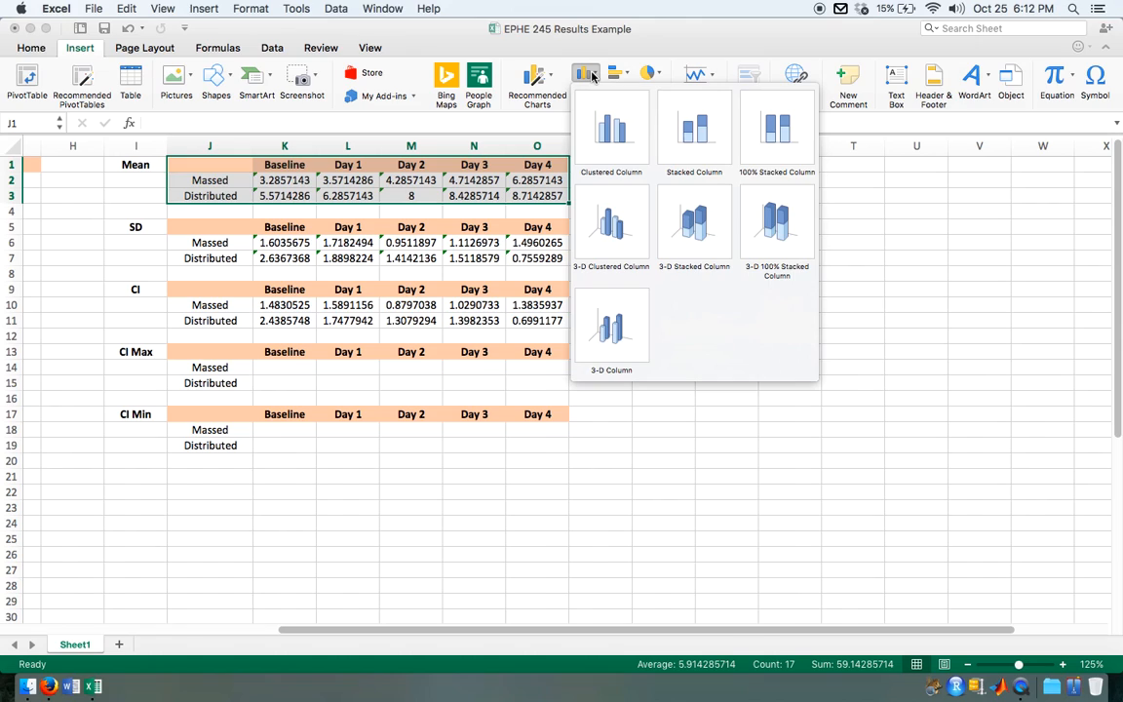
pyautogui.click(601, 130)
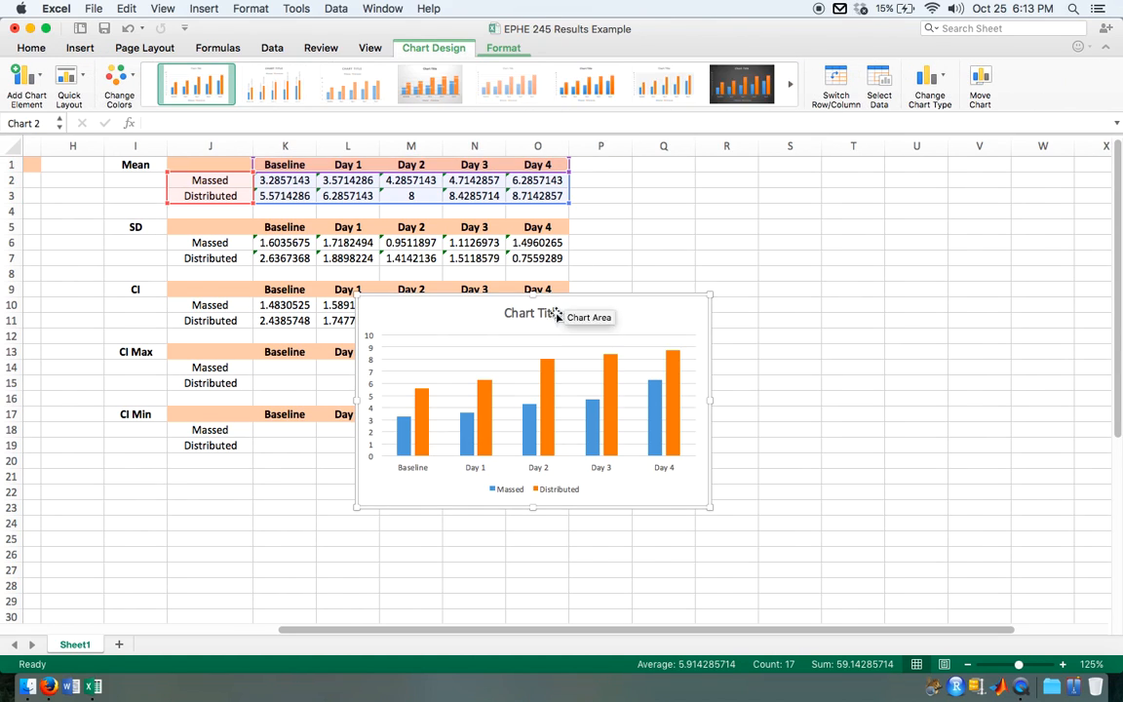
# Step: Move the column chart off the summary tables into the empty cells beyond column O, and look over its bars
pyautogui.moveTo(497, 301); pyautogui.dragTo(756, 201)
pyautogui.scroll(5, 643, 466)
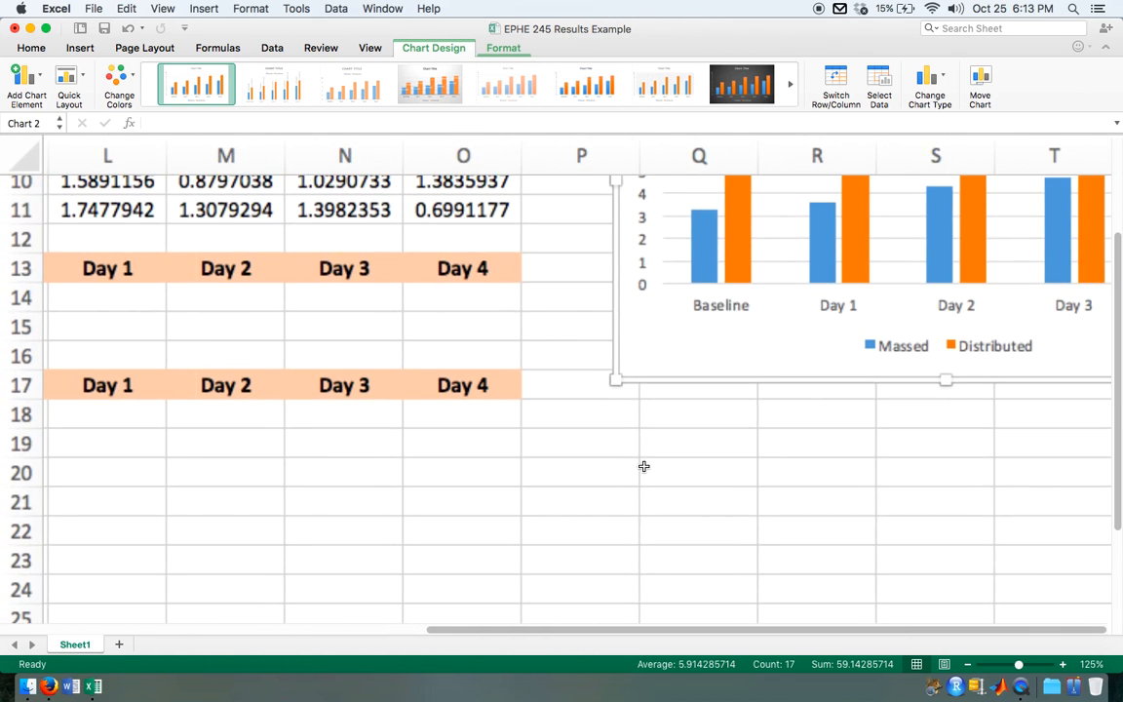
pyautogui.scroll(5, 643, 467)
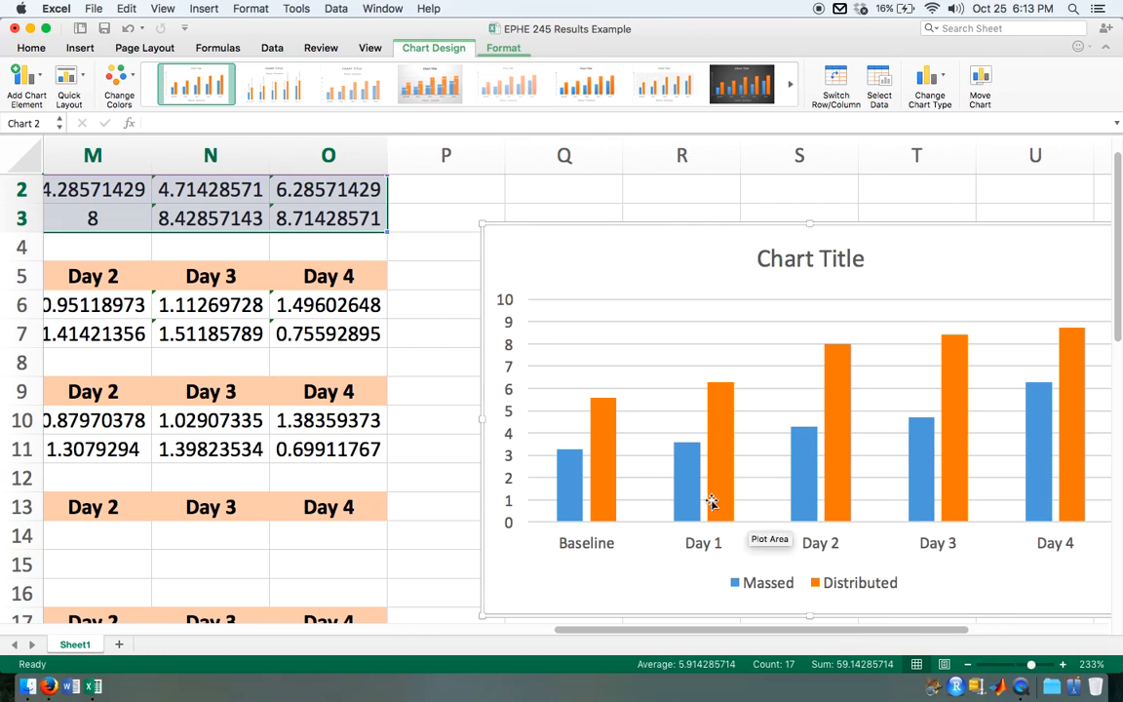
pyautogui.scroll(-2, 564, 493)
pyautogui.scroll(-3, 564, 492)
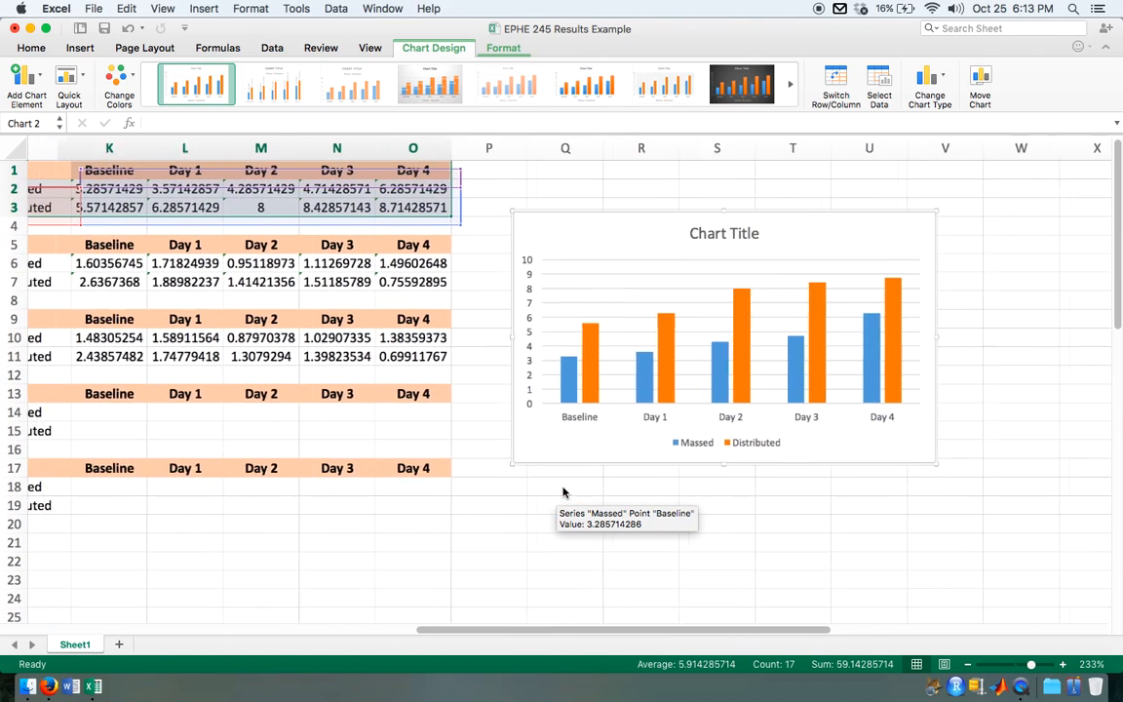
pyautogui.hscroll(-2, 563, 493)
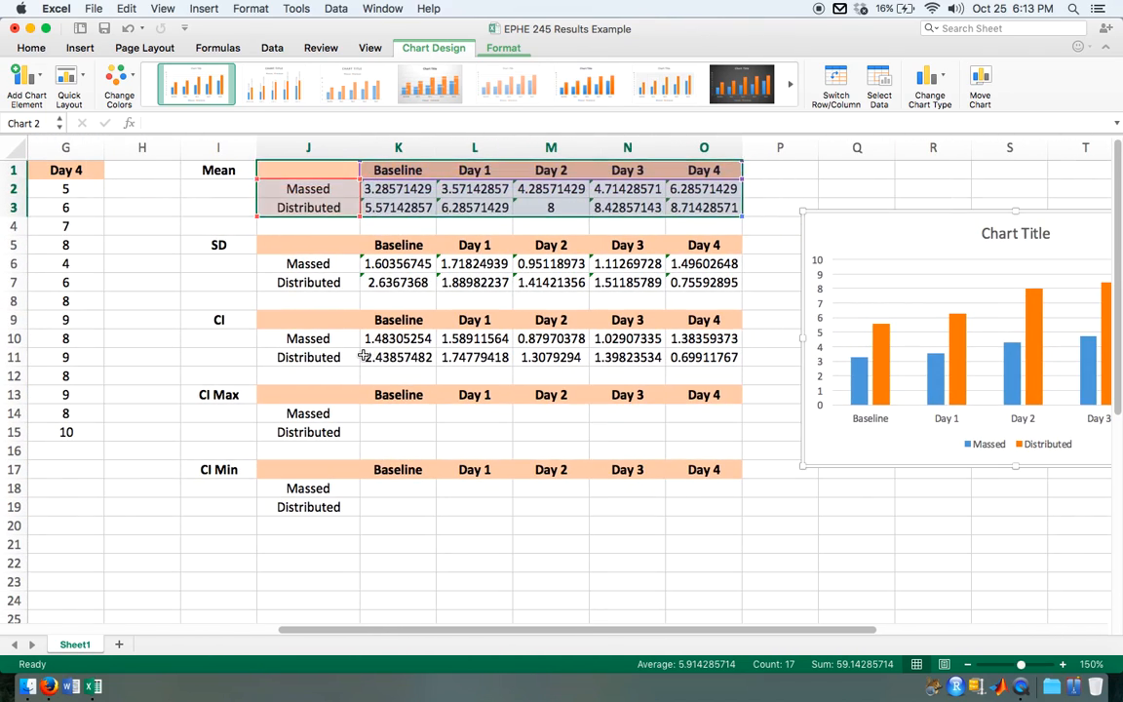
# Step: Add vertical error bars to the Massed series of the column chart and show their formatting options
pyautogui.click(369, 357)
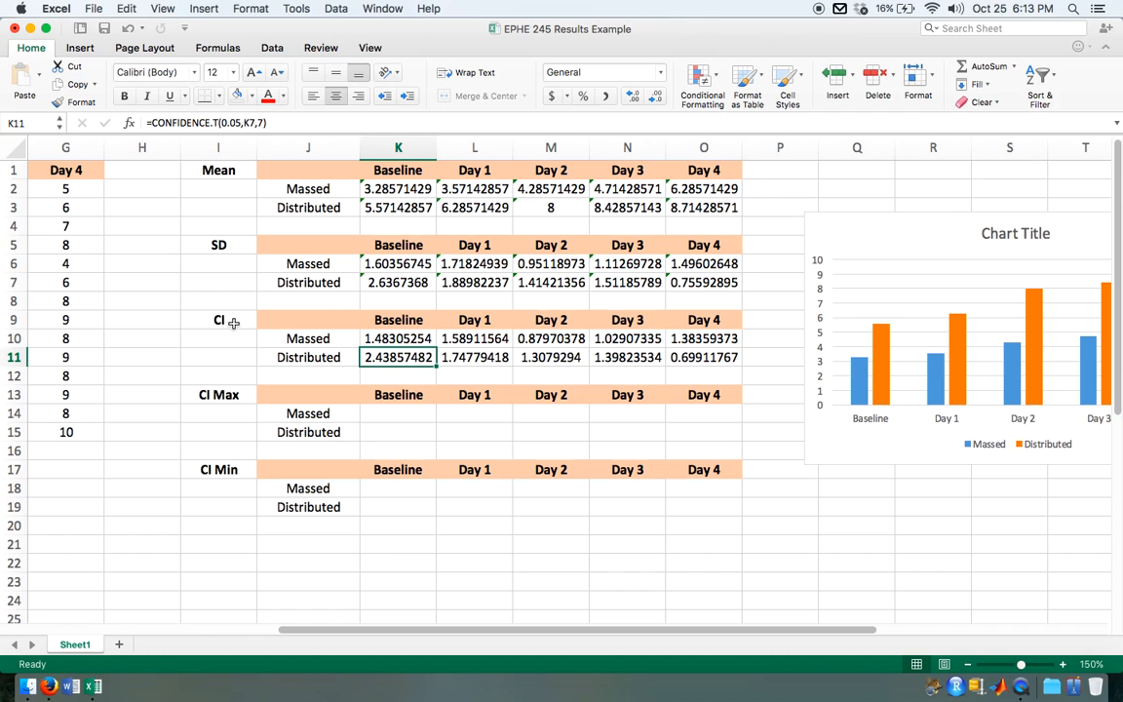
pyautogui.click(854, 383)
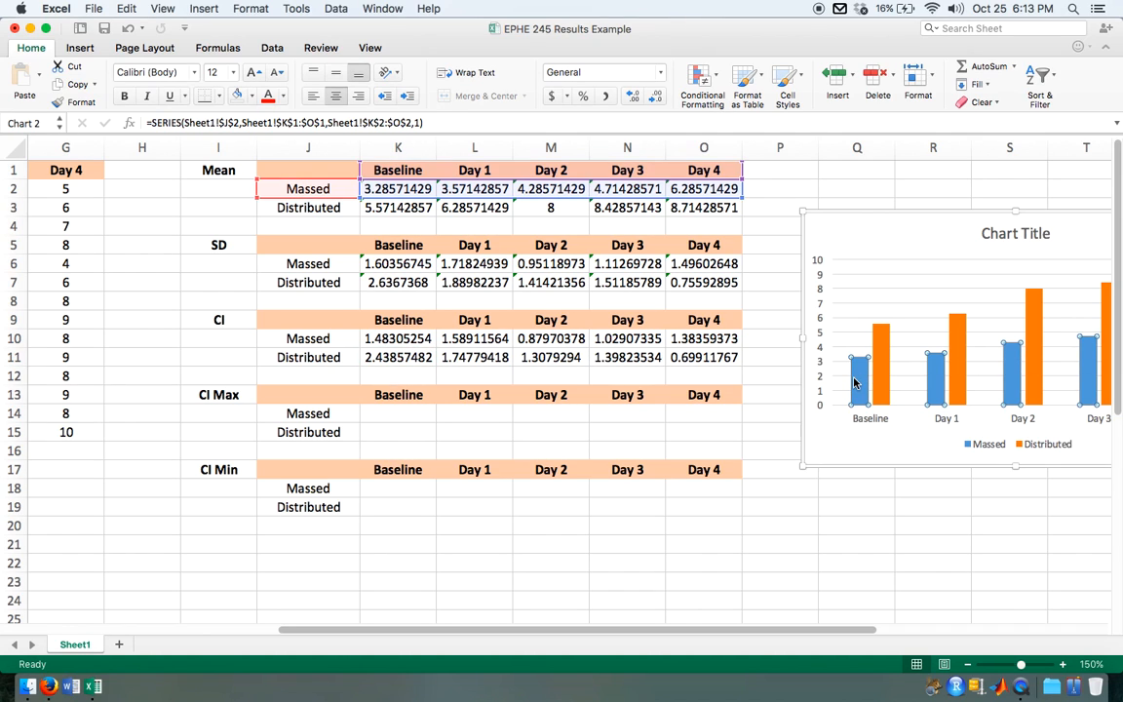
pyautogui.moveTo(854, 383)
pyautogui.hscroll(2, 857, 393)
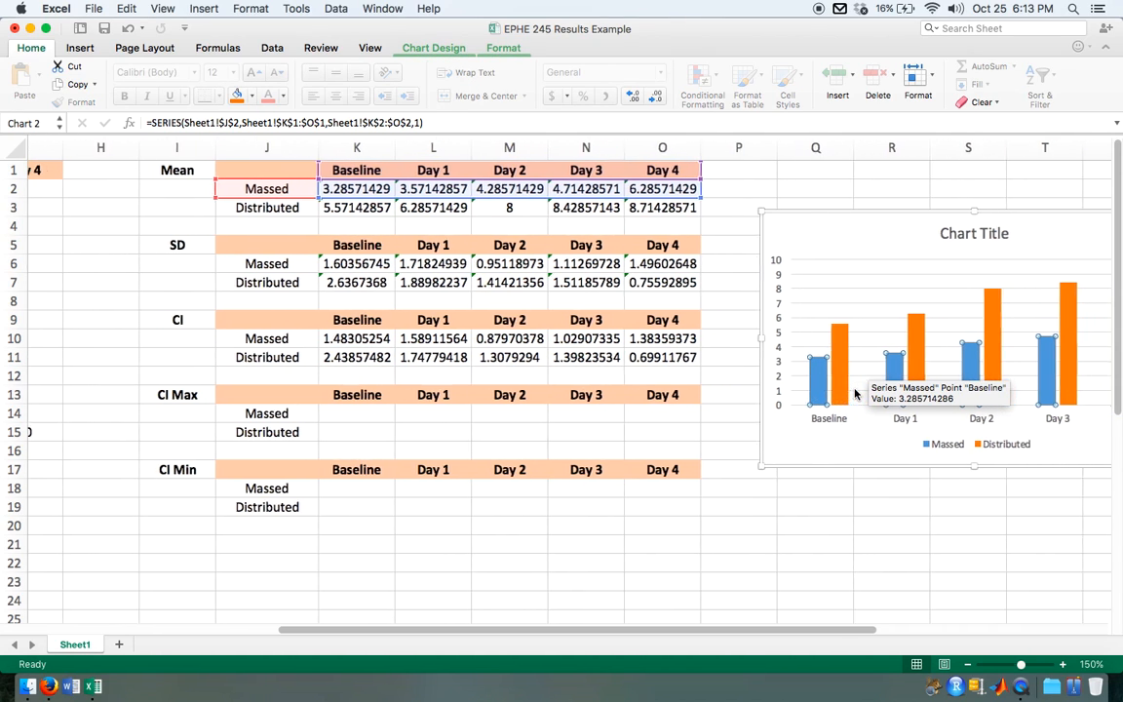
pyautogui.click(502, 49)
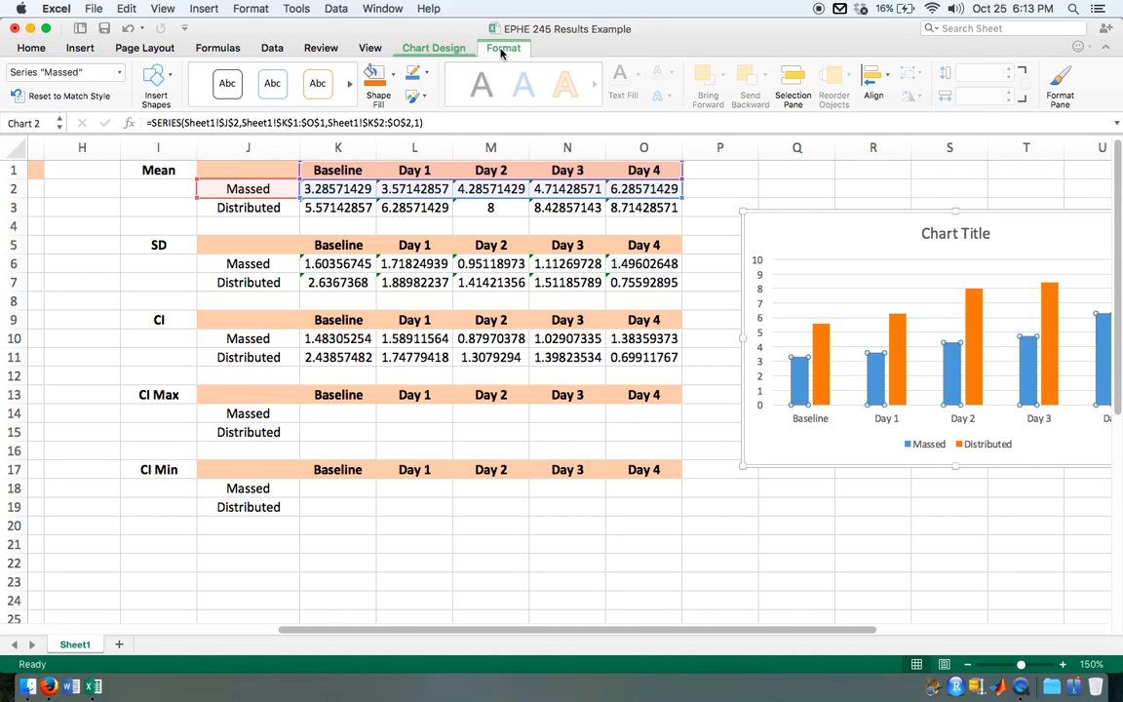
pyautogui.click(433, 48)
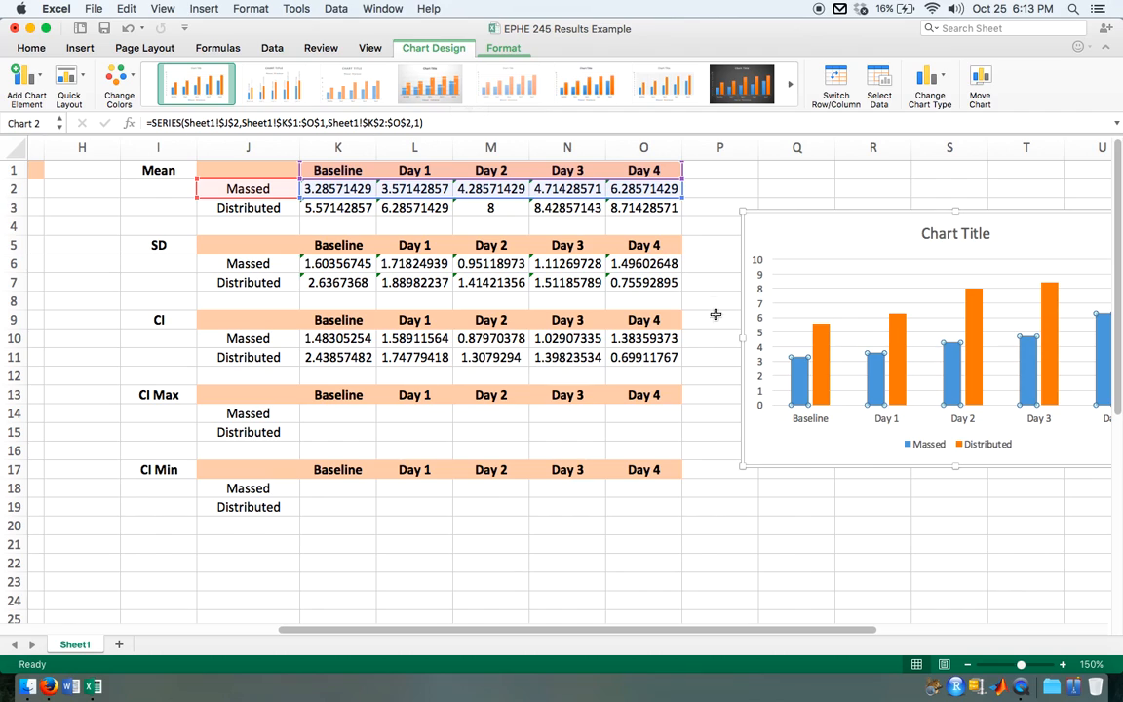
pyautogui.click(36, 76)
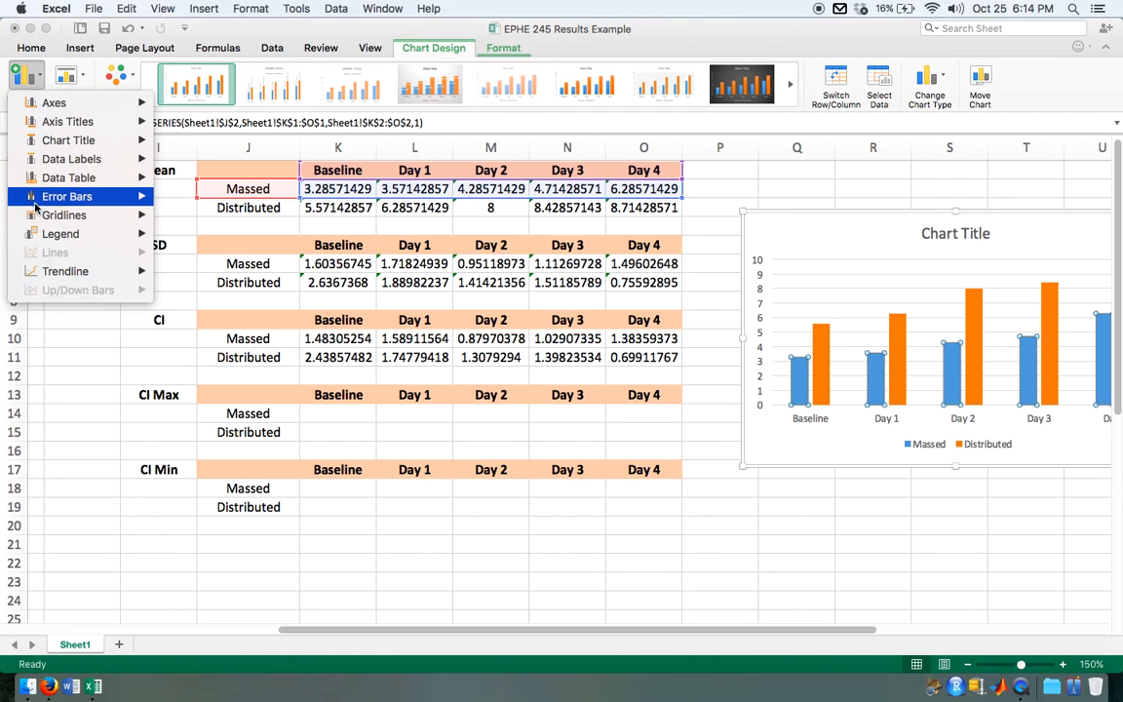
pyautogui.moveTo(59, 196)
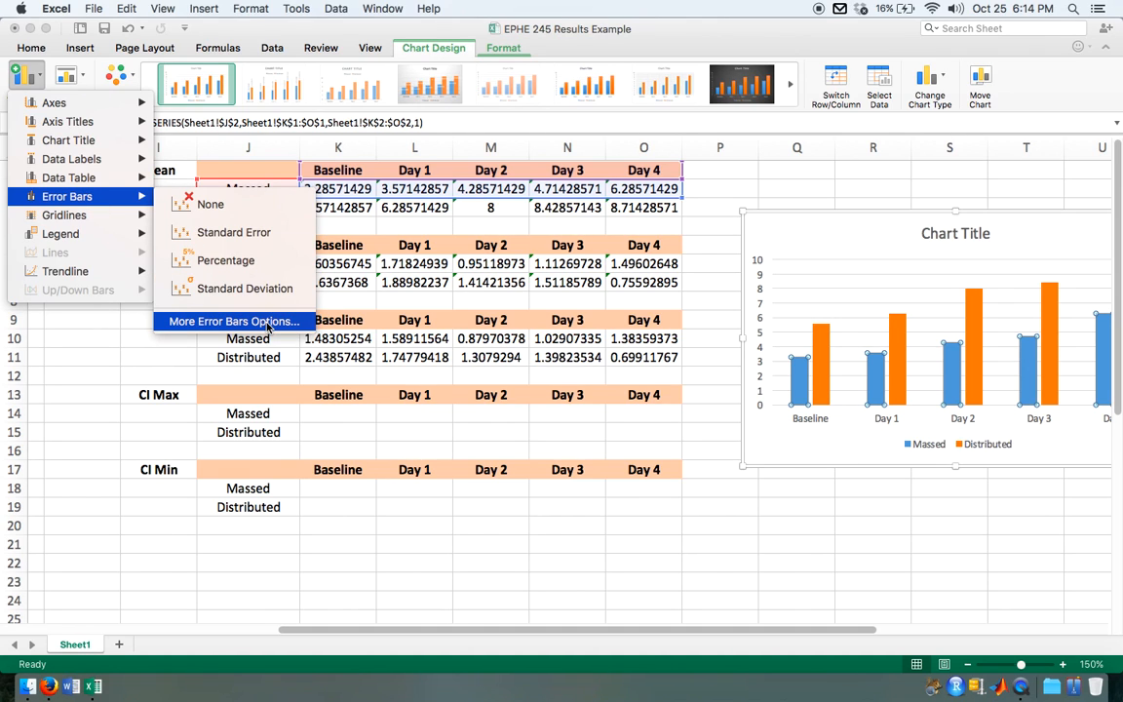
pyautogui.click(234, 321)
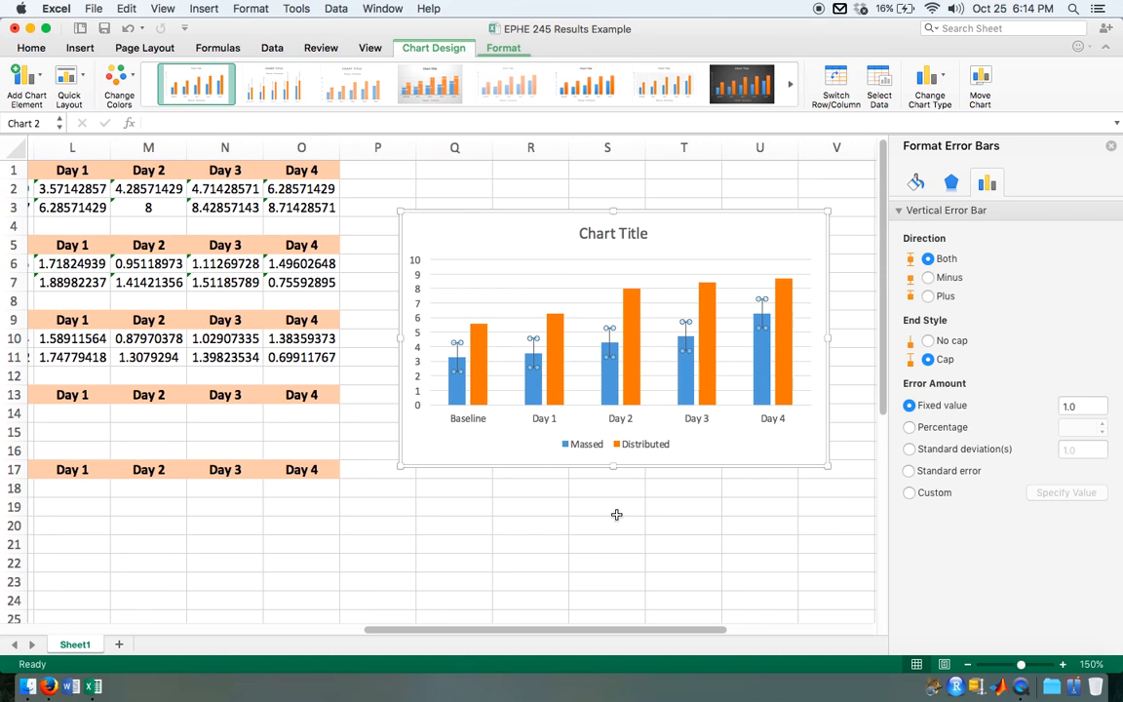
# Step: Switch the error amount of the Massed series' error bars to Custom, with the CI table in view
pyautogui.hscroll(-2, 245, 536)
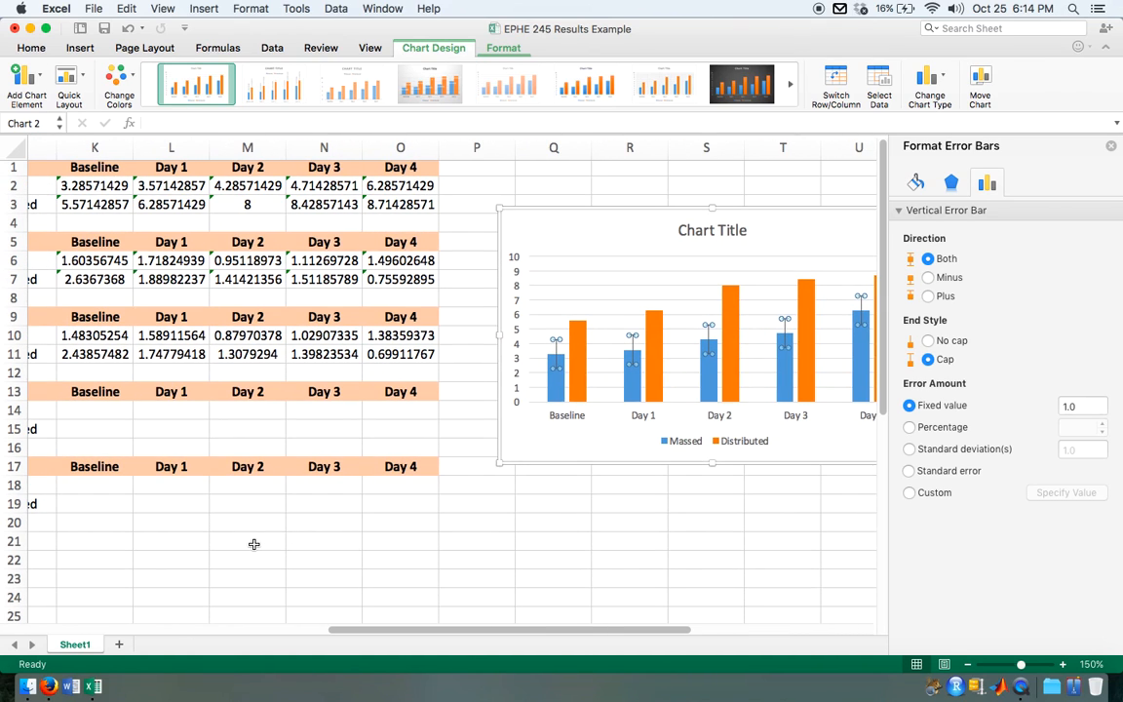
pyautogui.hscroll(-2, 253, 544)
pyautogui.scroll(-1, 254, 545)
pyautogui.hscroll(-2, 255, 545)
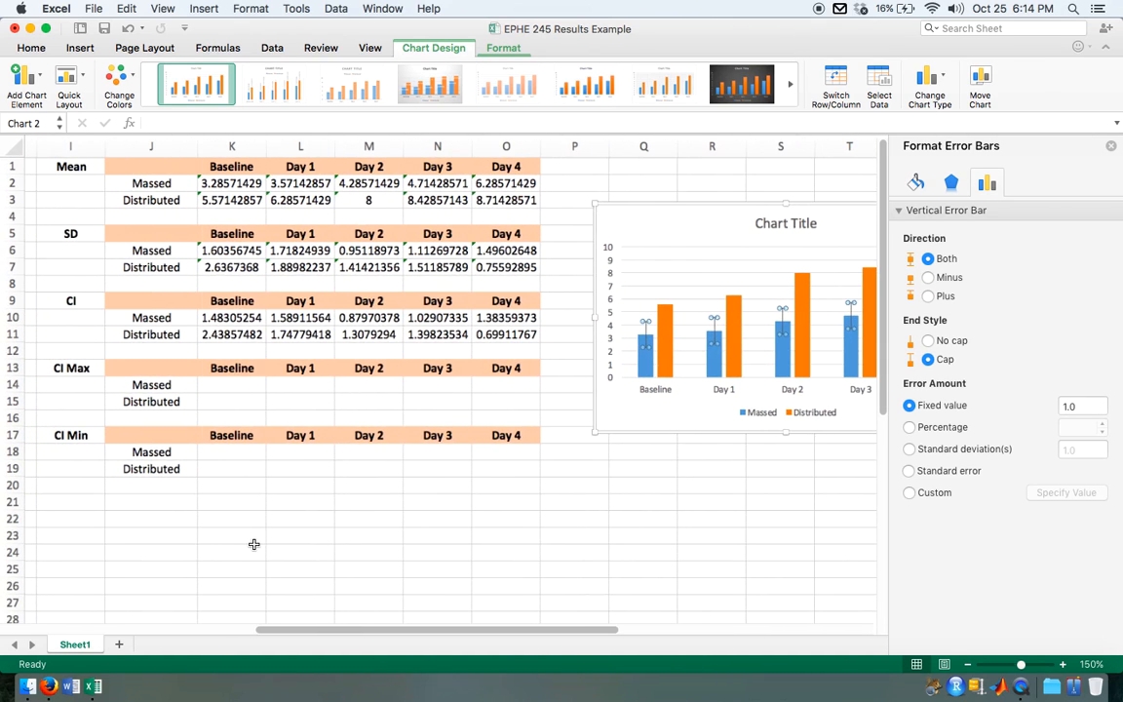
pyautogui.click(289, 339)
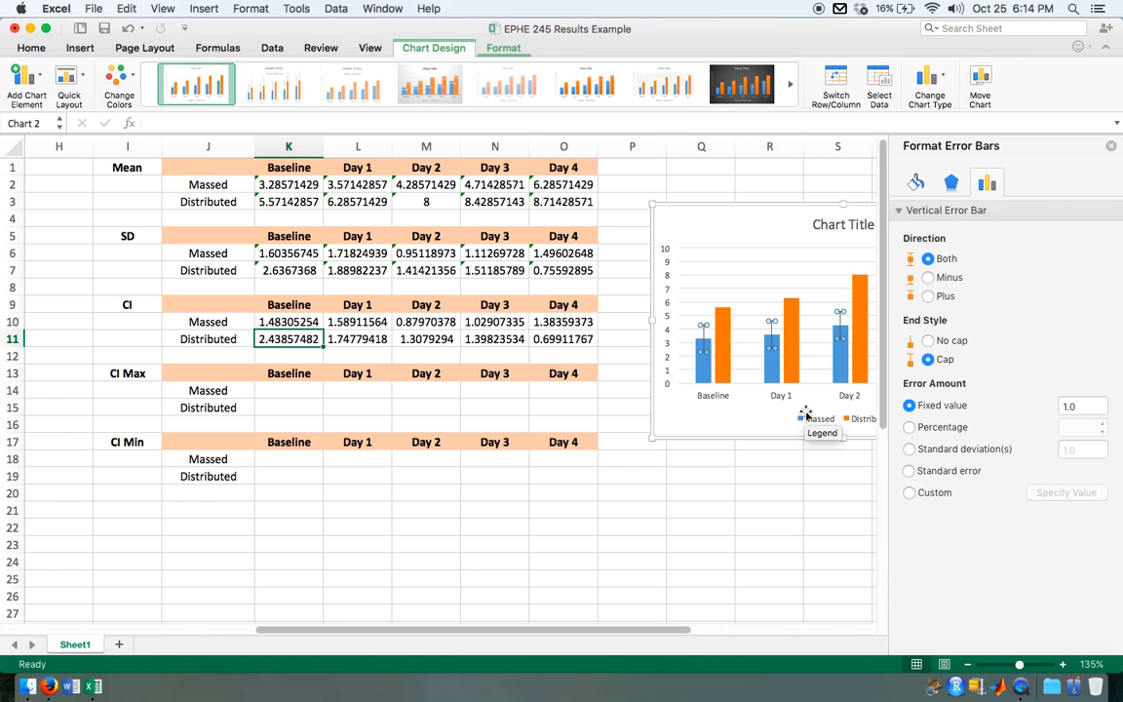
pyautogui.click(34, 75)
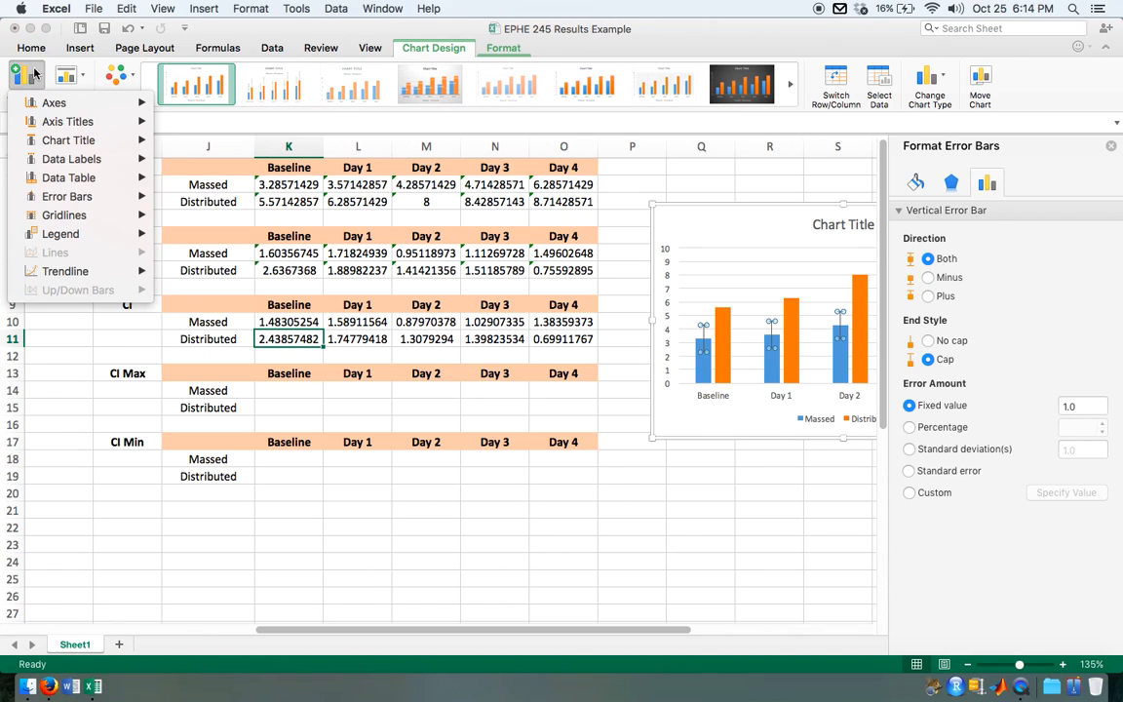
pyautogui.moveTo(97, 196)
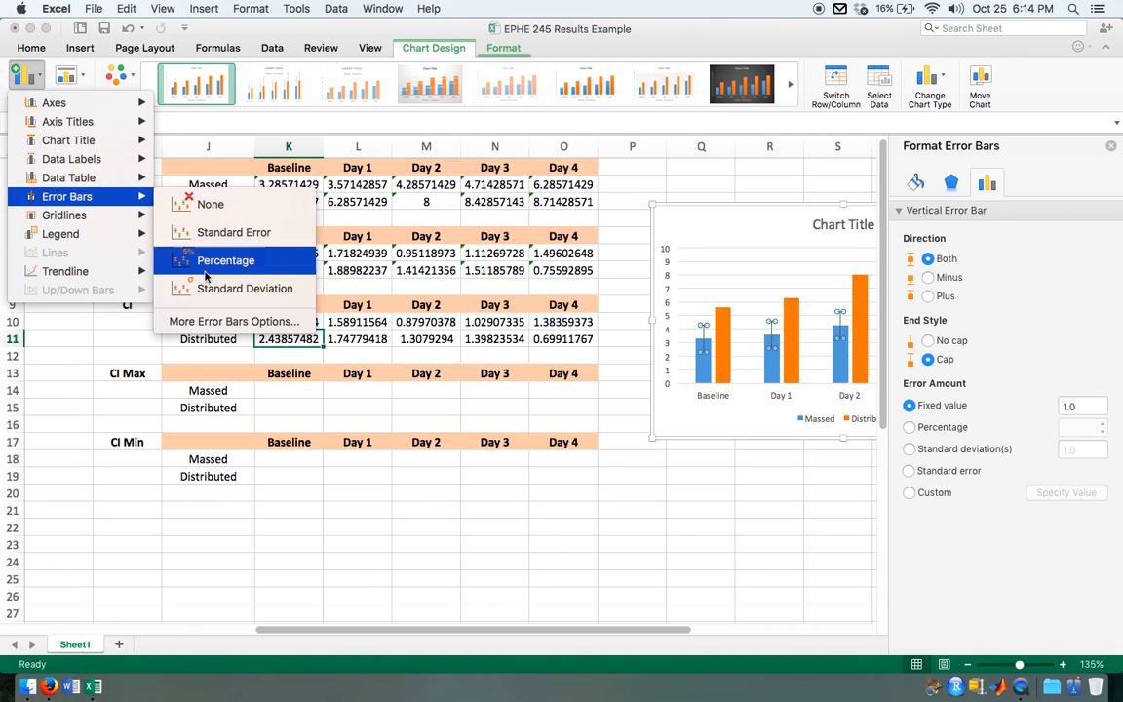
pyautogui.click(234, 321)
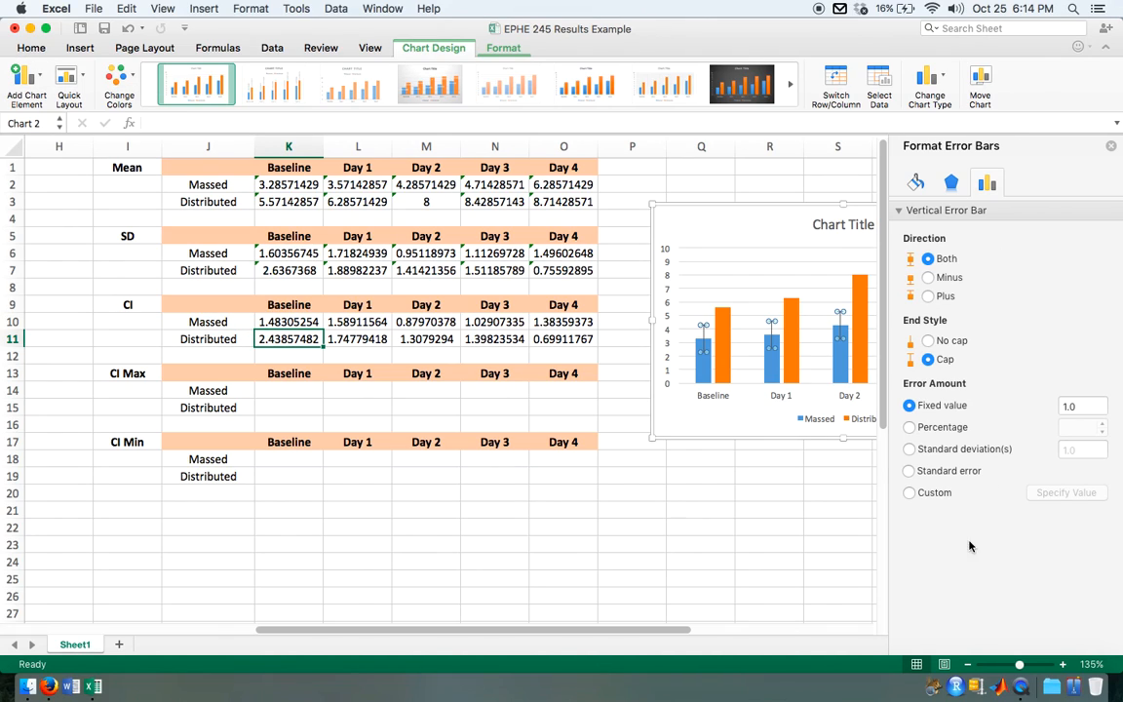
pyautogui.click(929, 494)
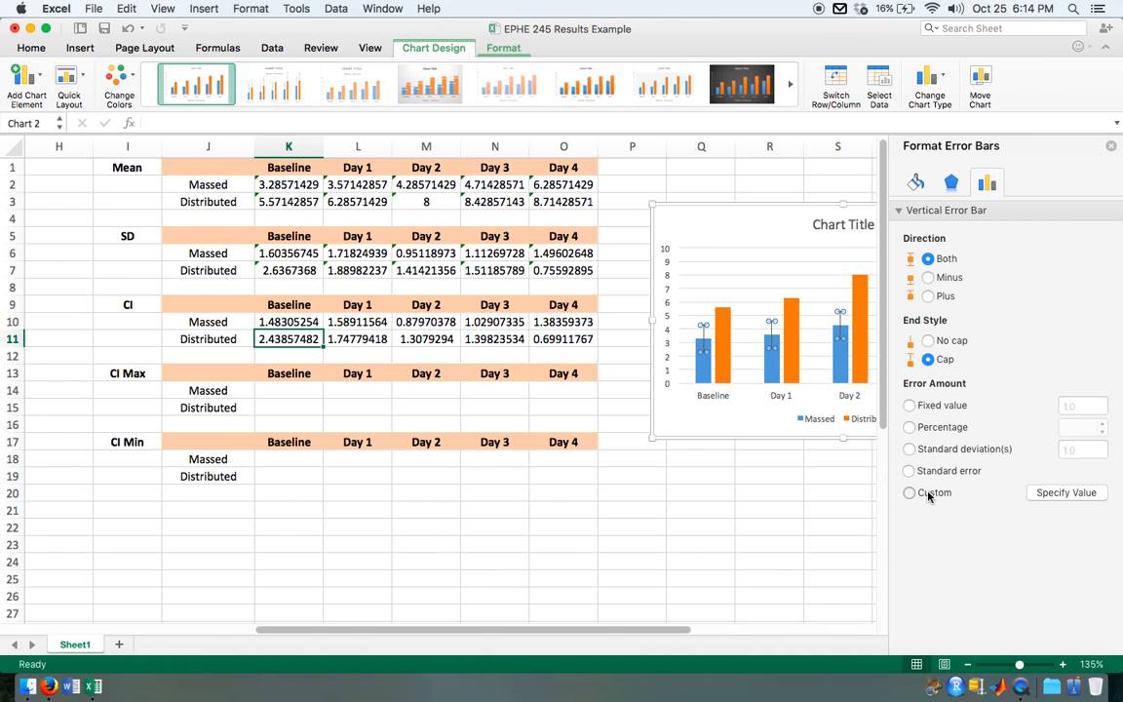
# Step: Set both the positive and negative error values of the Massed series to the Massed CI row, K10:O10
pyautogui.click(1089, 496)
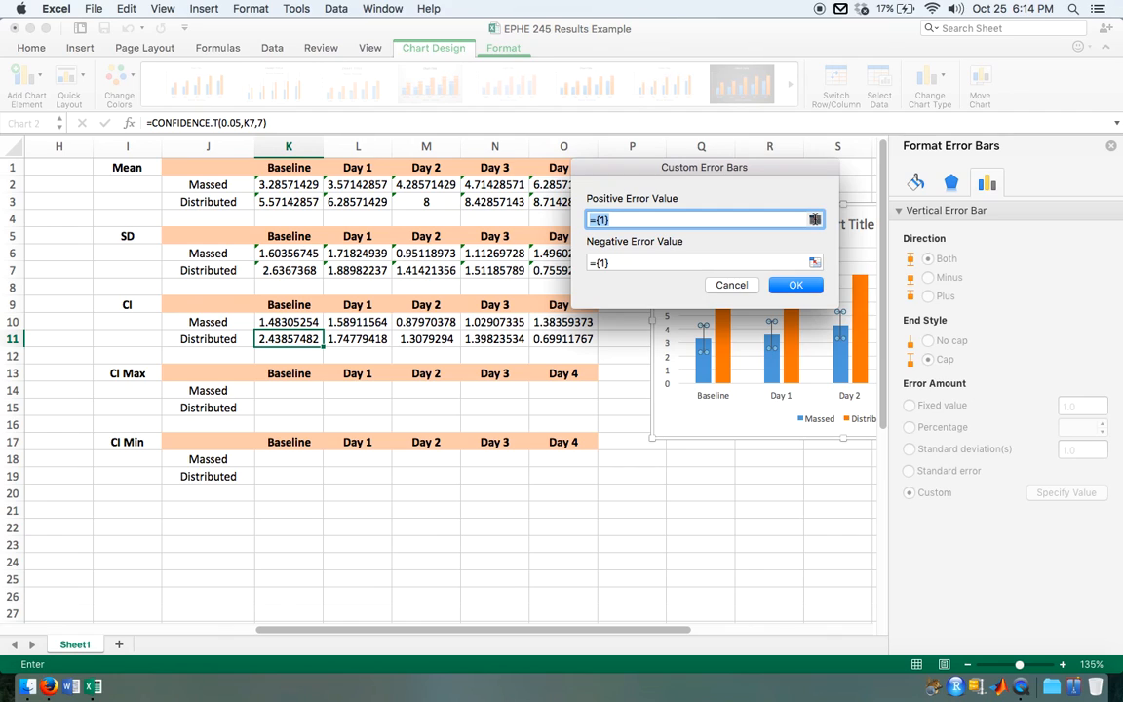
pyautogui.click(814, 220)
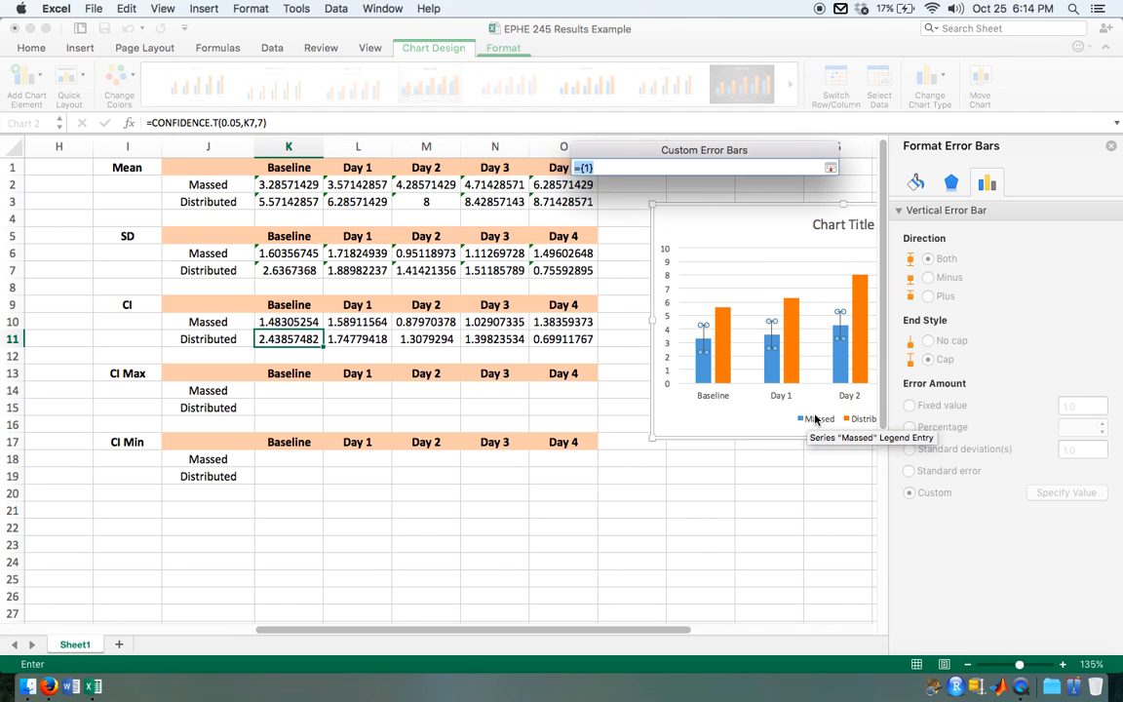
pyautogui.moveTo(266, 322); pyautogui.dragTo(552, 332)
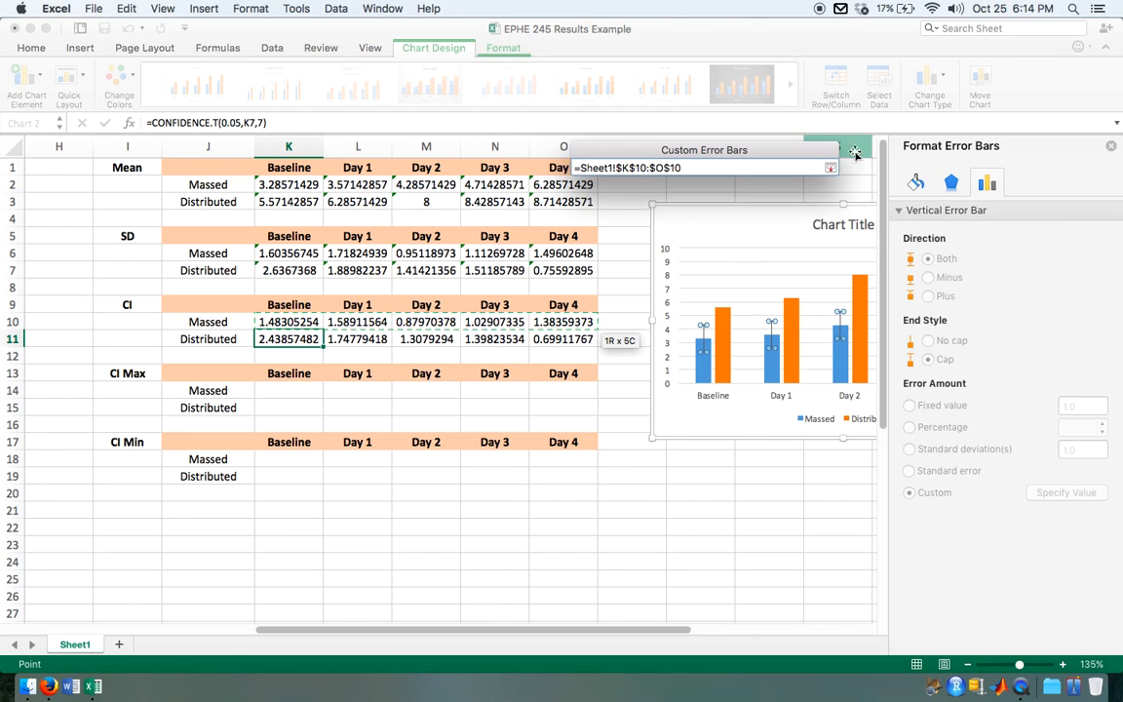
pyautogui.click(831, 167)
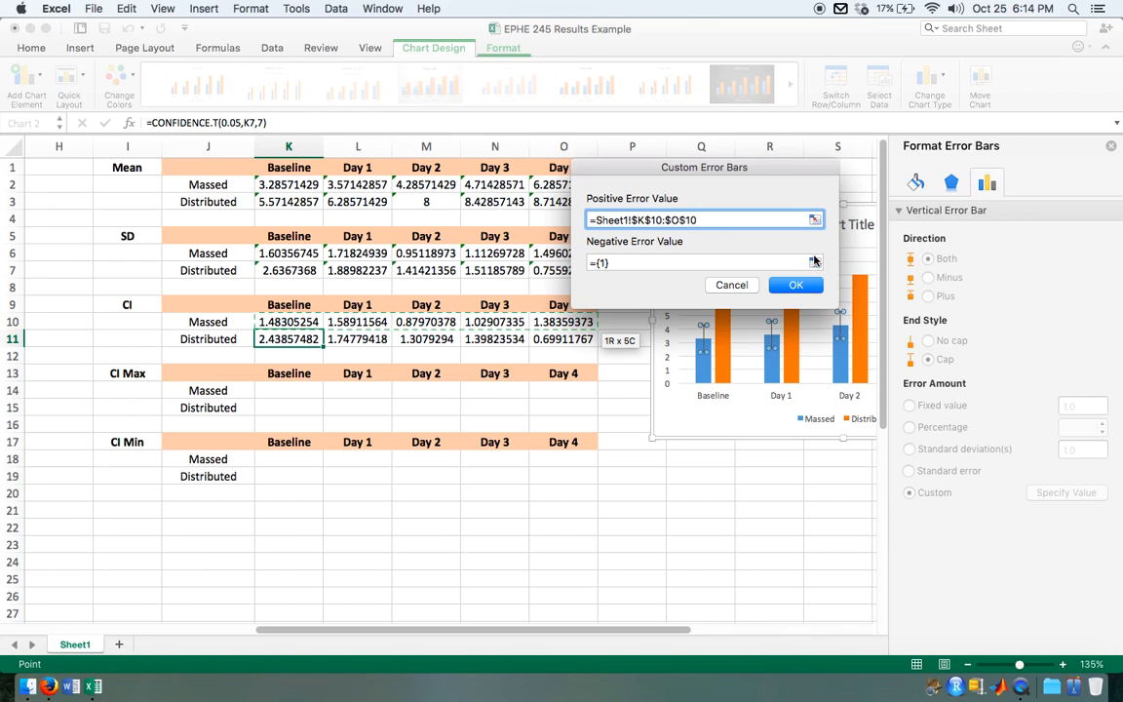
pyautogui.click(814, 262)
pyautogui.moveTo(283, 322); pyautogui.dragTo(596, 325)
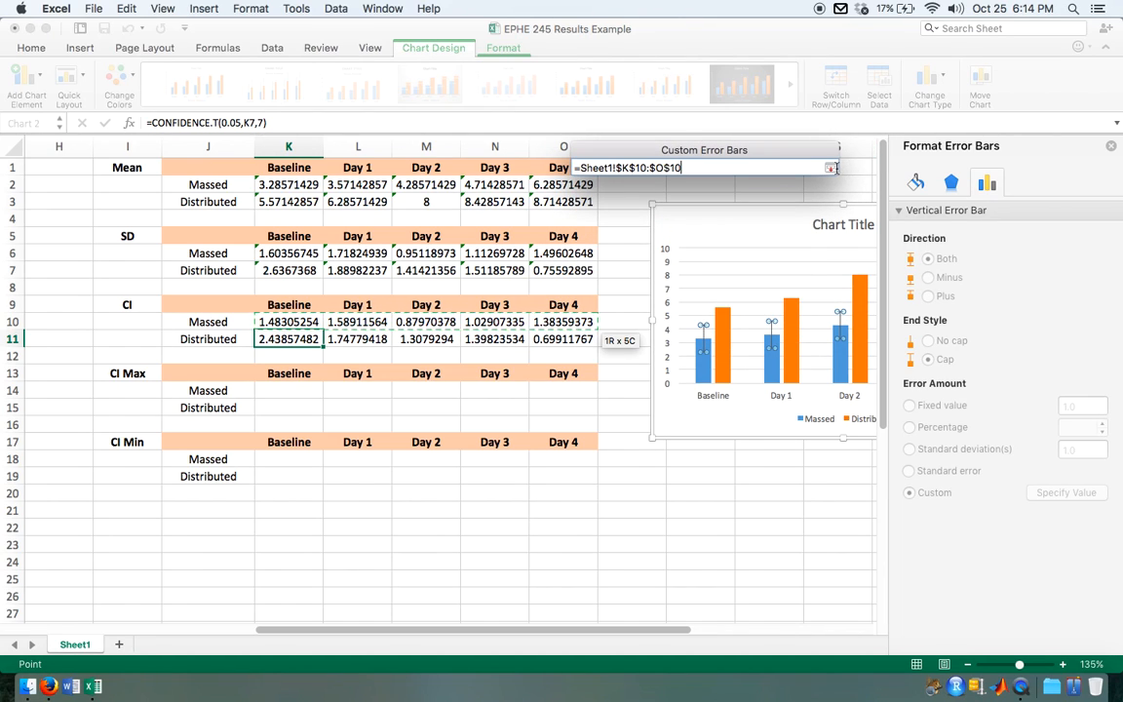
pyautogui.click(831, 168)
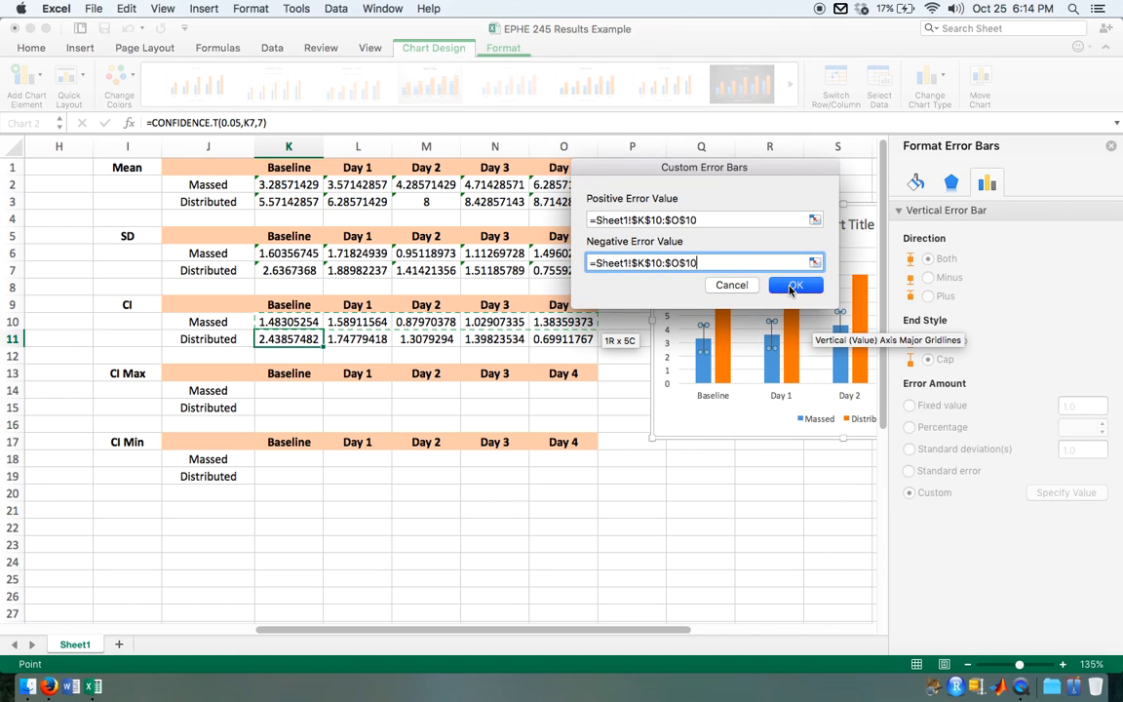
pyautogui.click(787, 283)
pyautogui.hscroll(5, 715, 546)
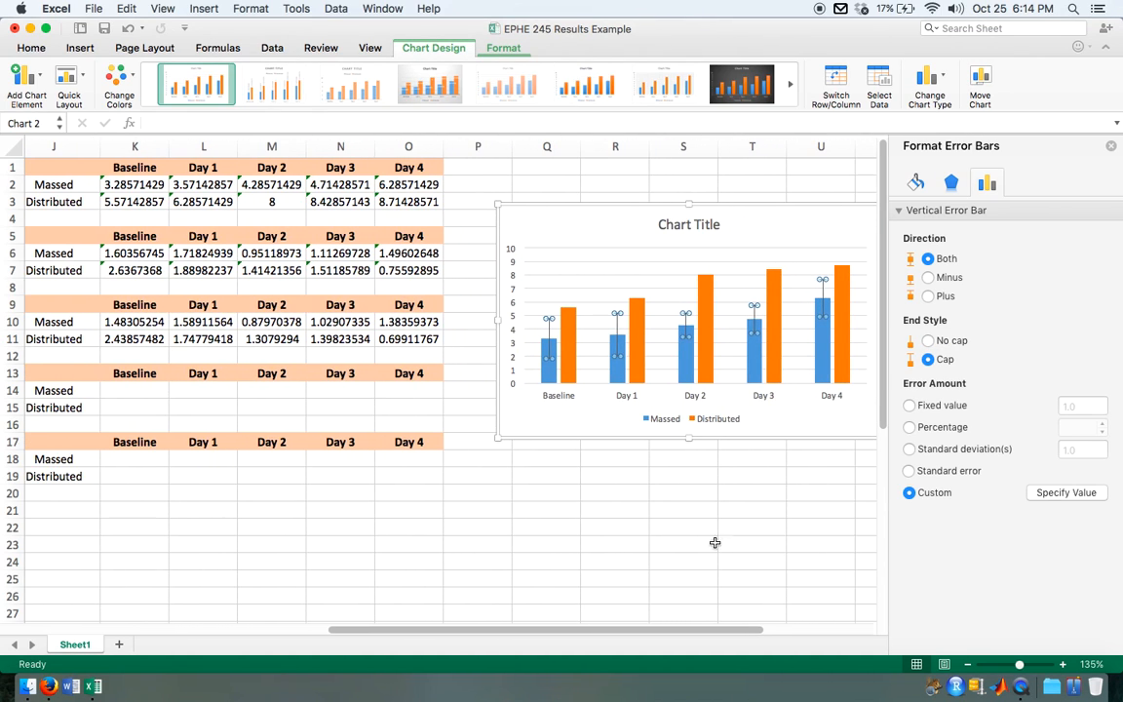
# Step: Add vertical error bars to the Distributed series of the chart and set their error amount to Custom
pyautogui.click(687, 284)
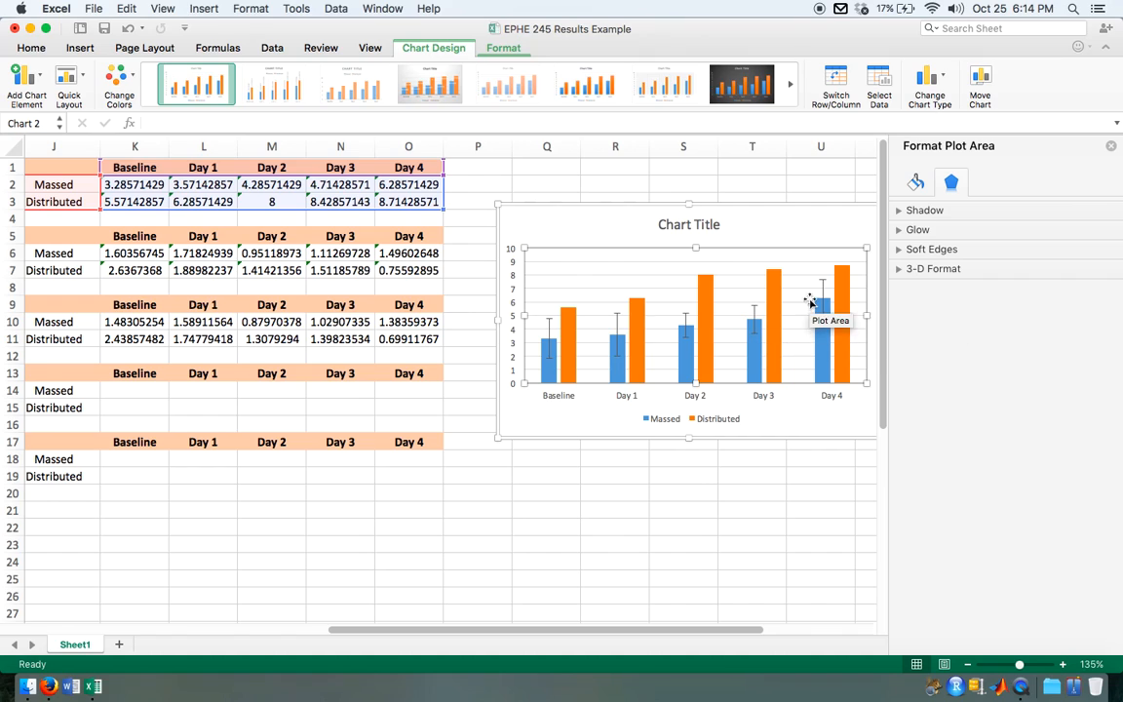
pyautogui.click(568, 334)
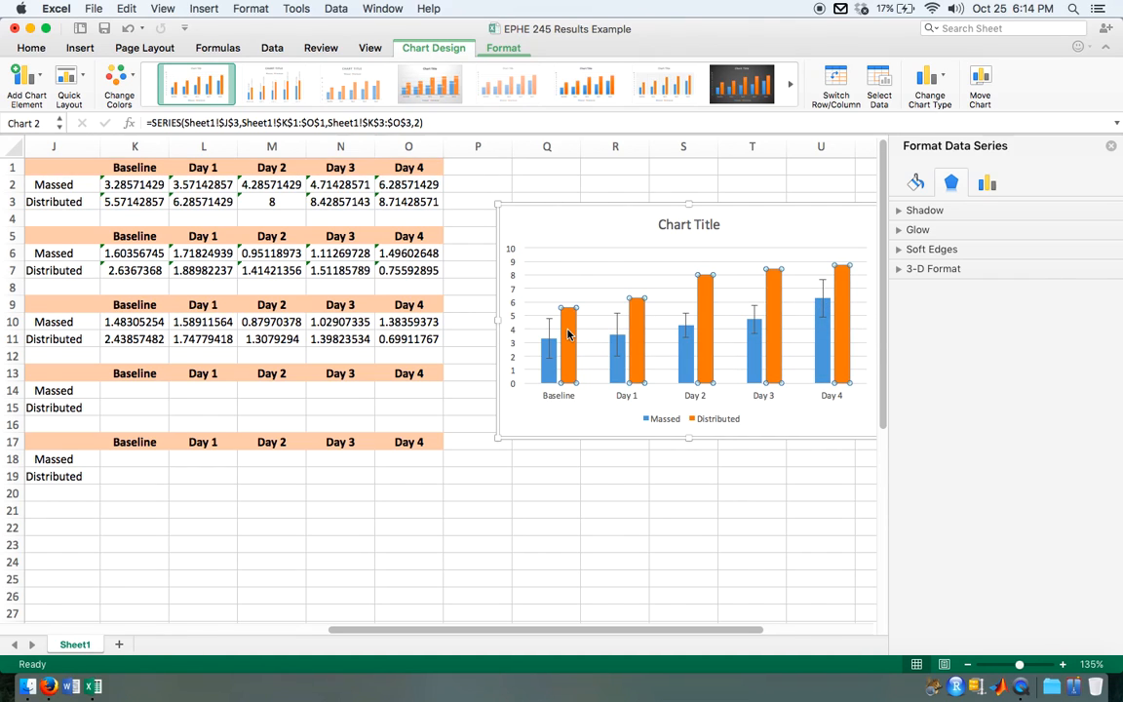
pyautogui.click(27, 78)
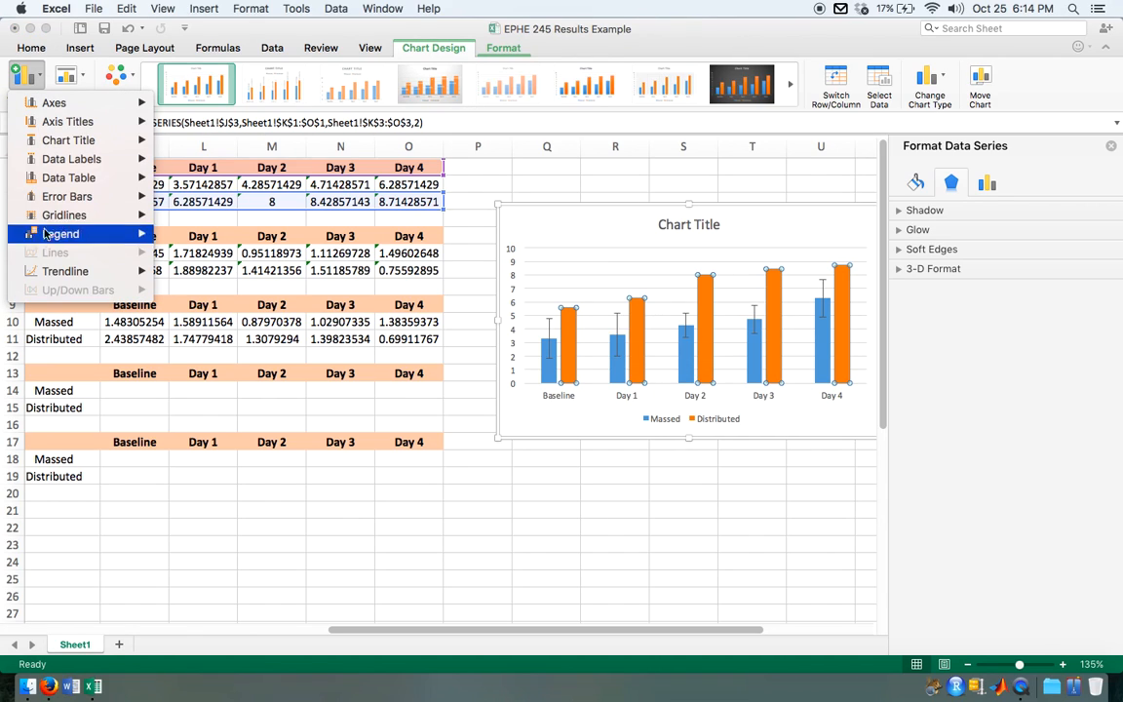
pyautogui.moveTo(127, 196)
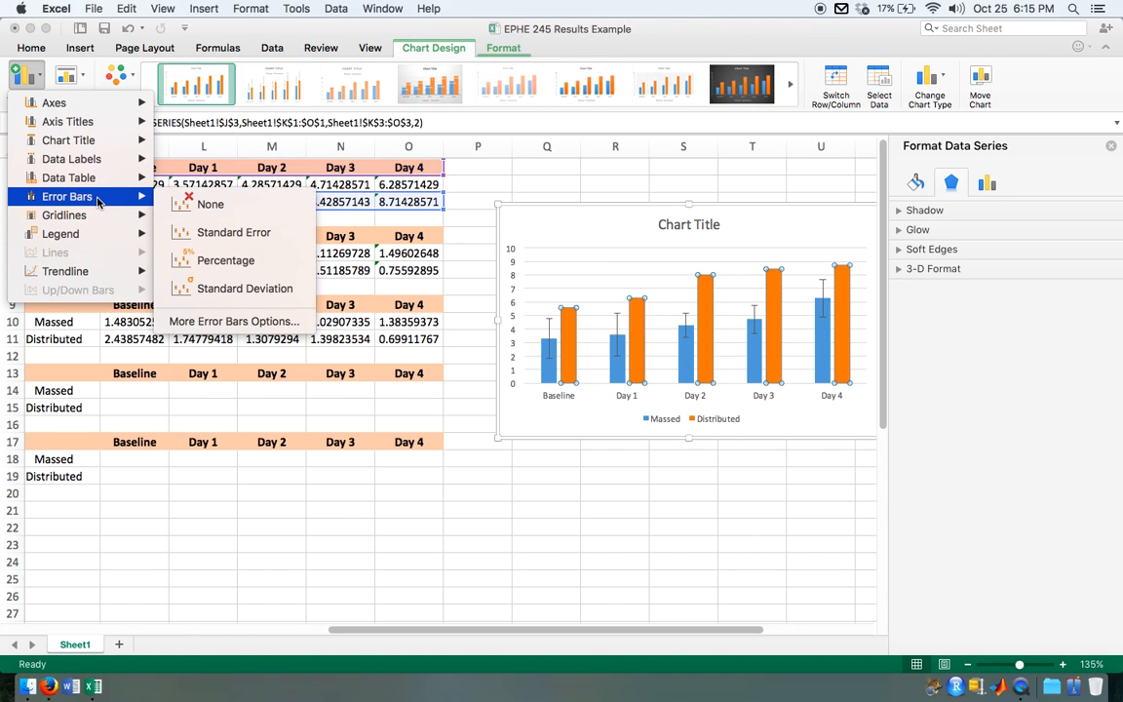
pyautogui.click(258, 322)
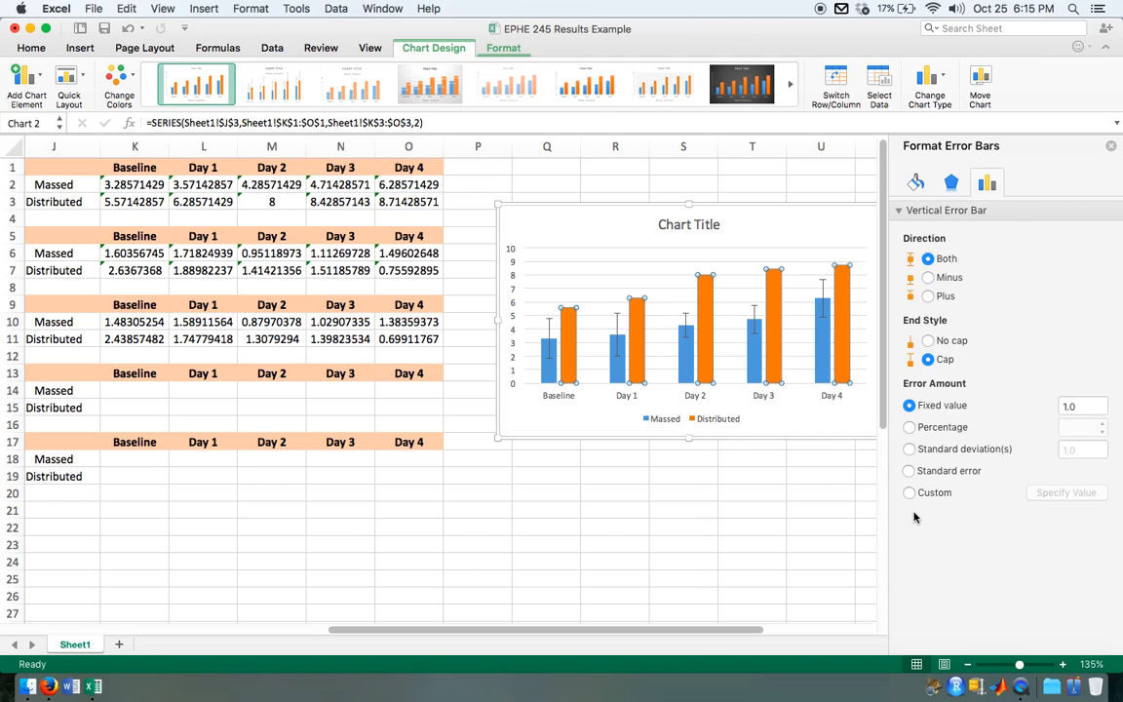
pyautogui.click(943, 495)
# Step: Set both the positive and negative error values of the Distributed series to the Distributed CI row, K11:O11
pyautogui.click(1067, 493)
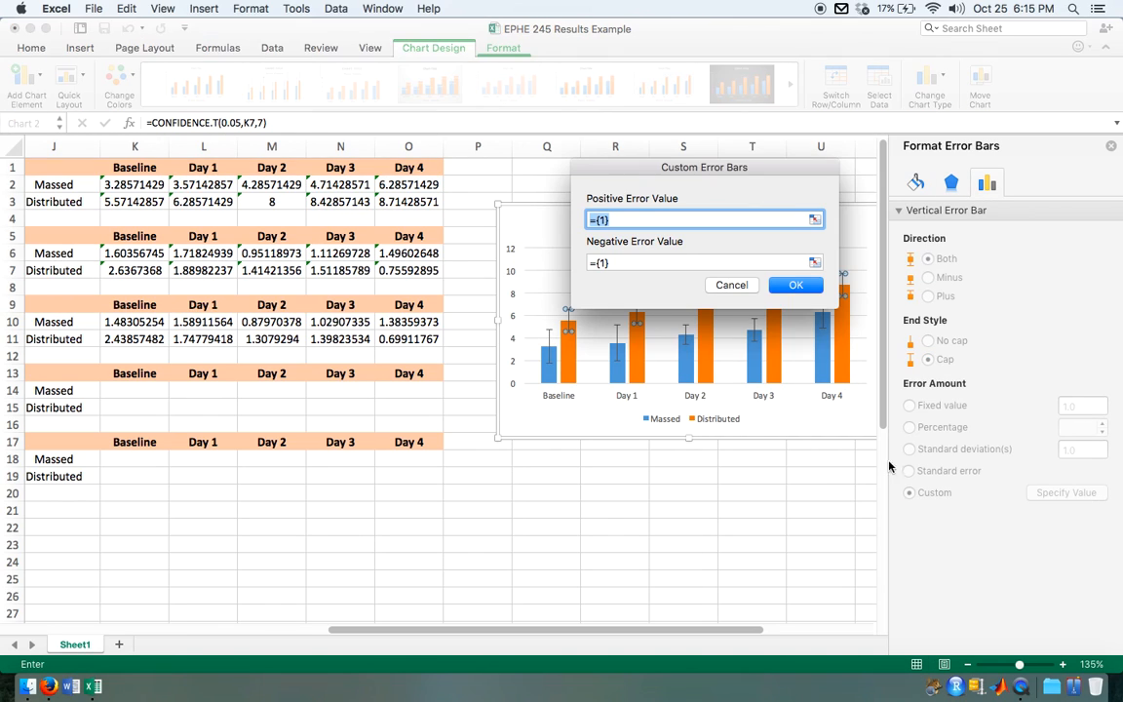
pyautogui.click(814, 220)
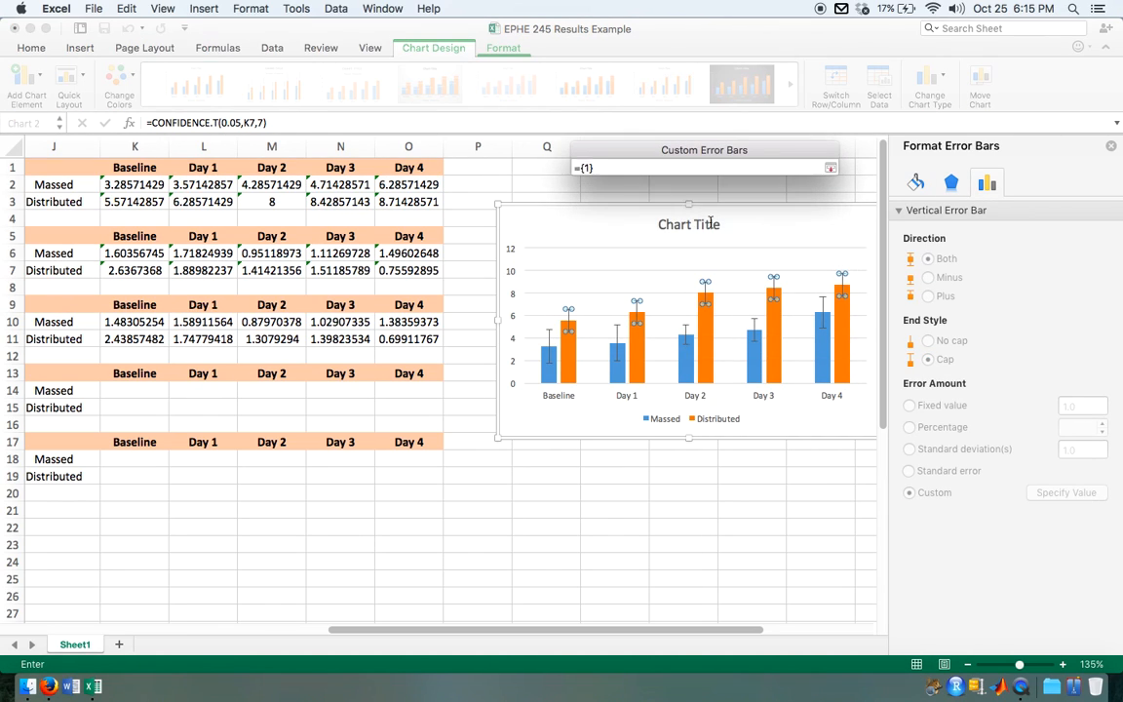
pyautogui.click(149, 338)
pyautogui.moveTo(149, 339); pyautogui.dragTo(439, 340)
pyautogui.click(831, 167)
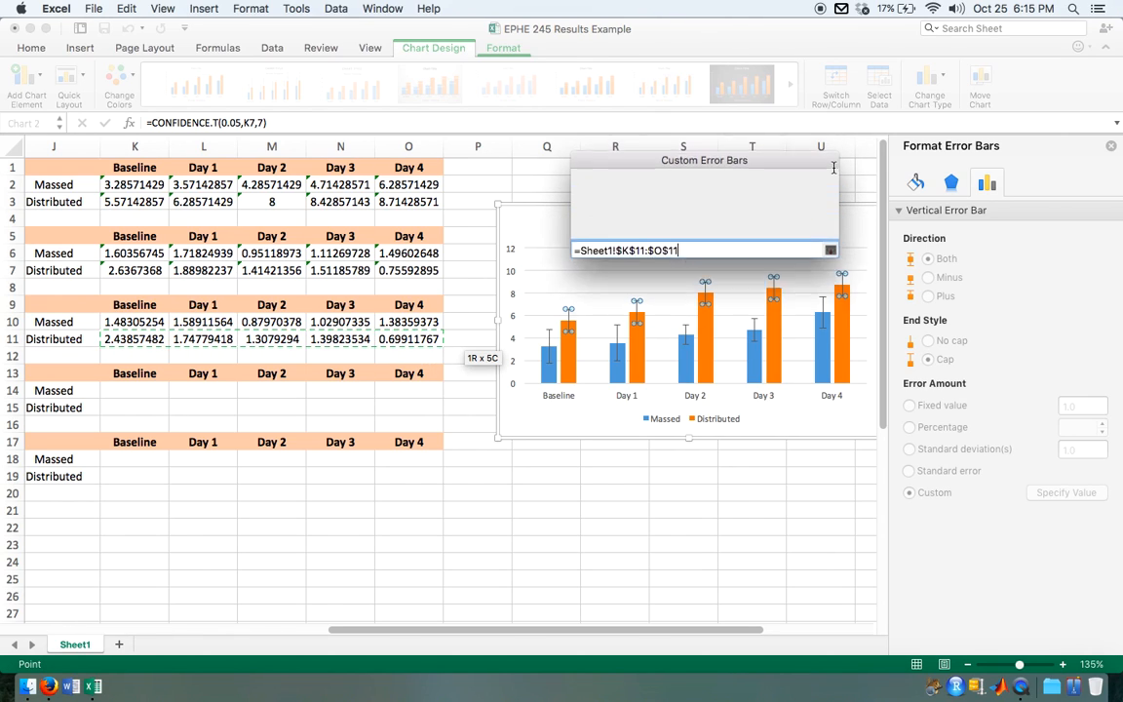
pyautogui.click(817, 262)
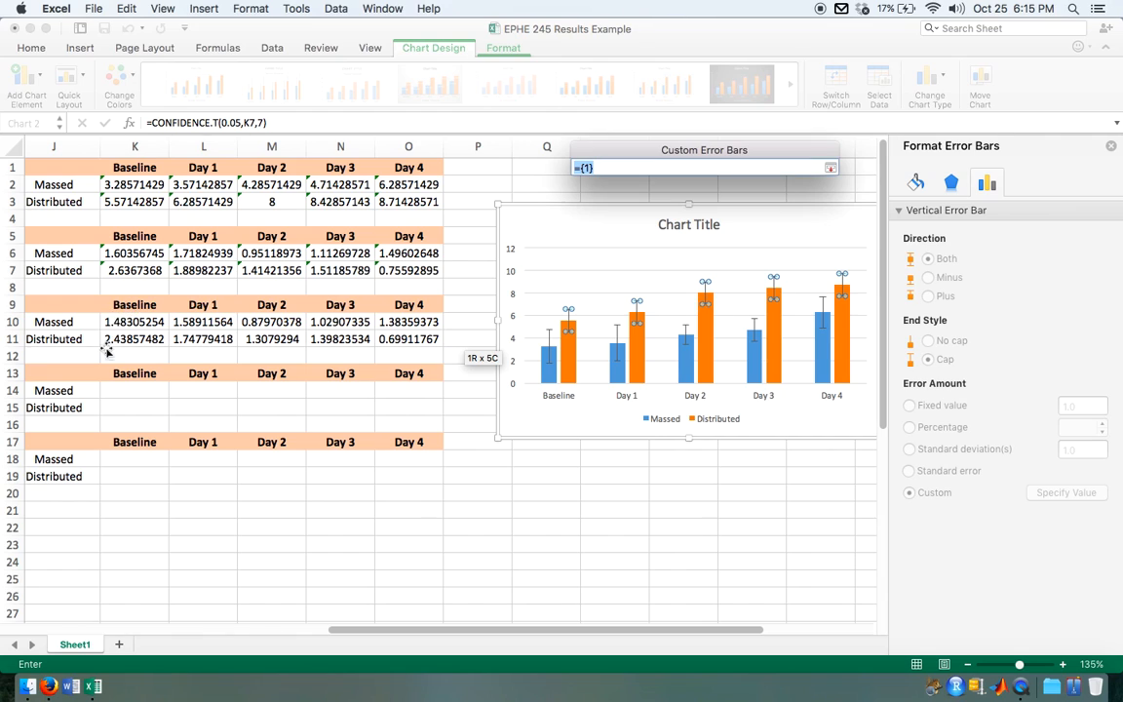
pyautogui.moveTo(117, 339); pyautogui.dragTo(426, 339)
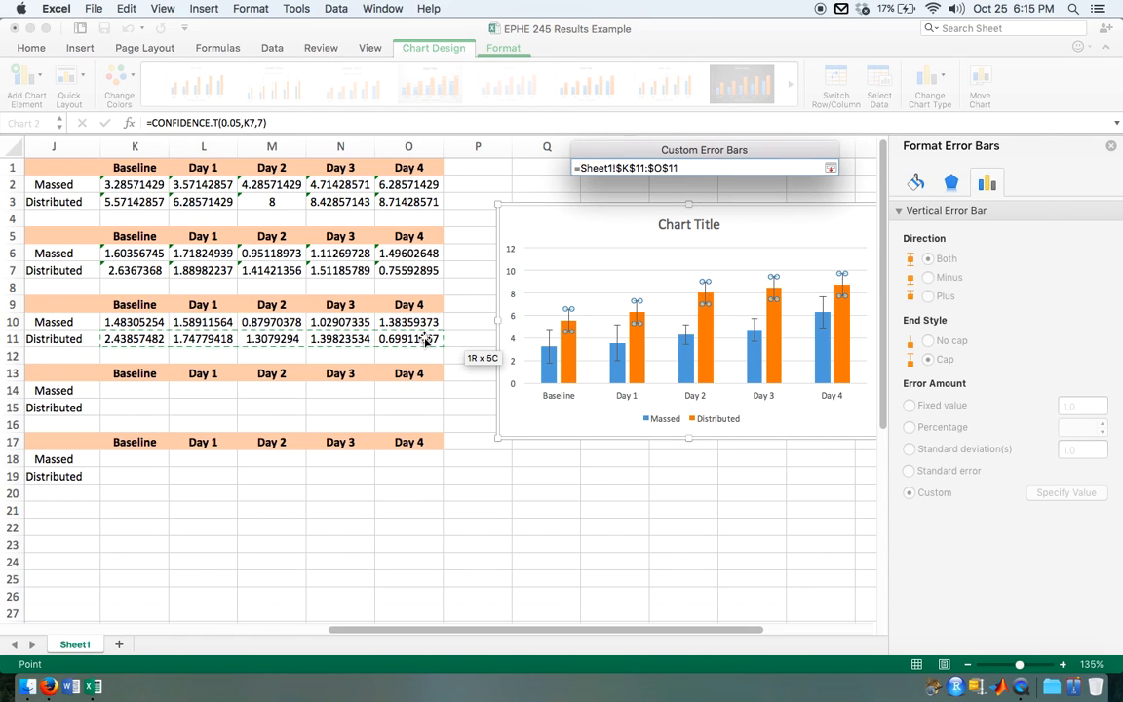
pyautogui.click(831, 168)
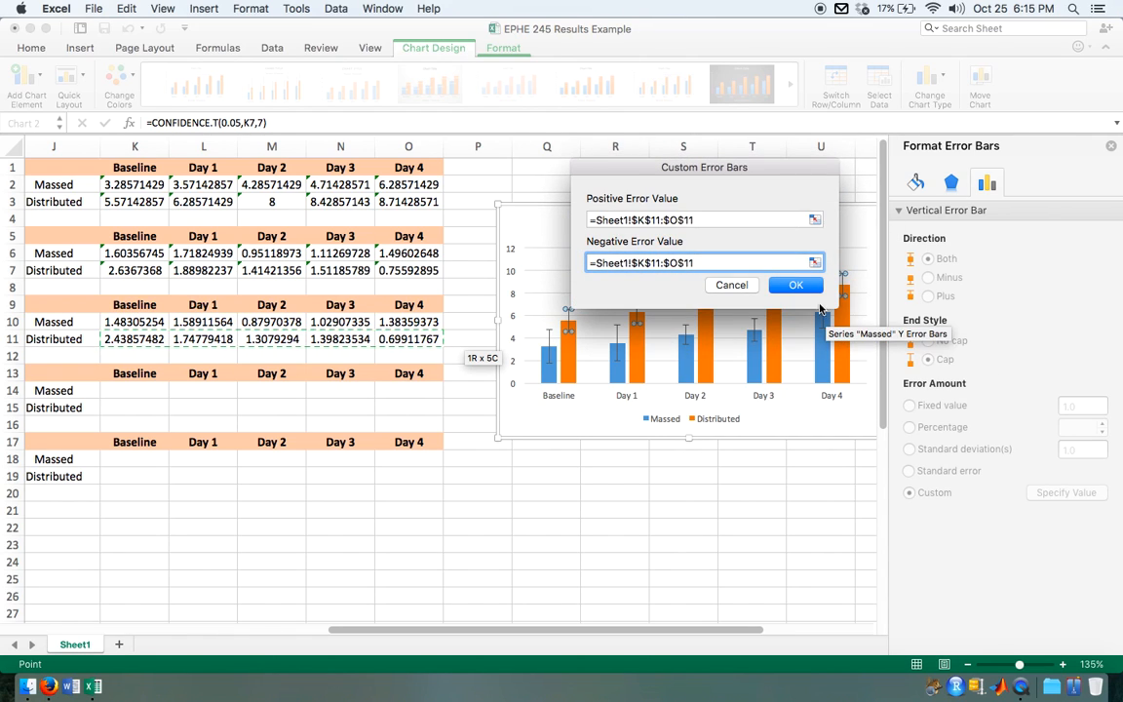
pyautogui.click(796, 285)
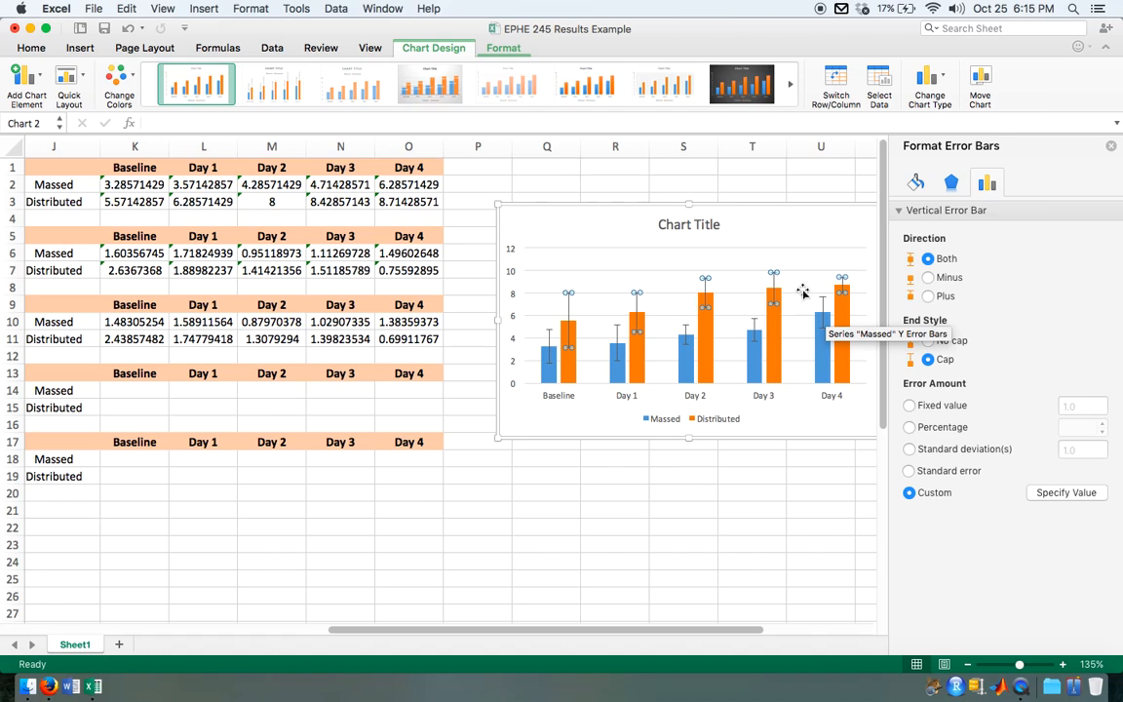
pyautogui.click(798, 429)
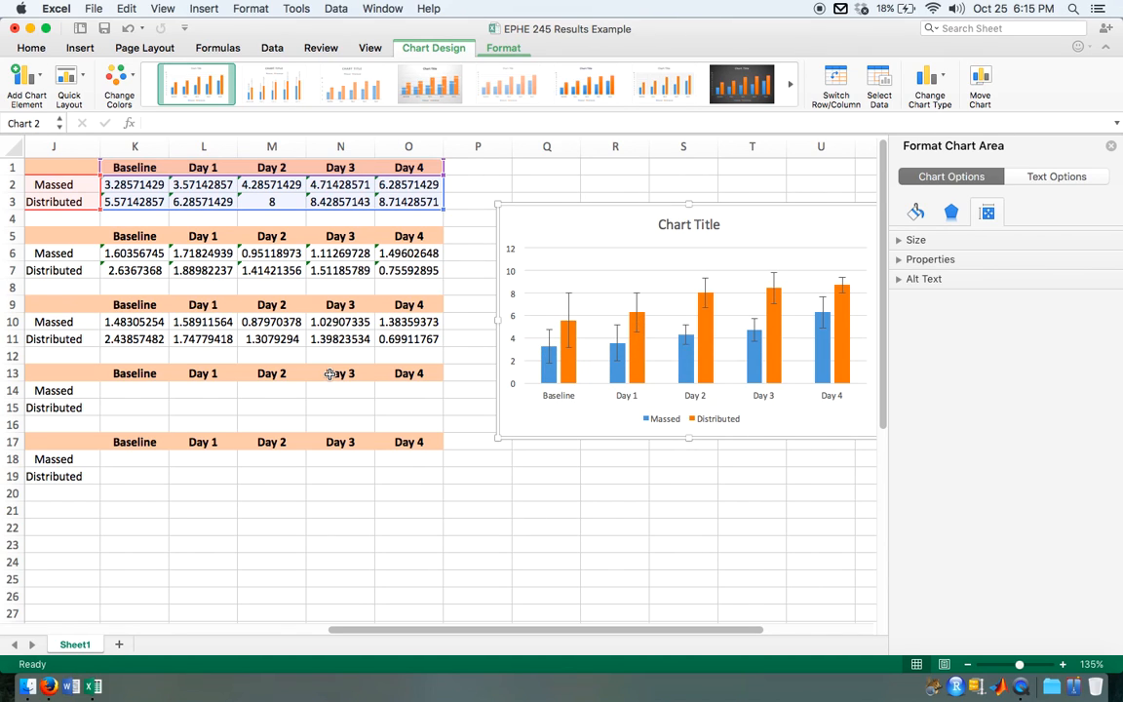
# Step: Delete the placeholder title from the chart of Massed and Distributed means
pyautogui.hscroll(-2, 302, 371)
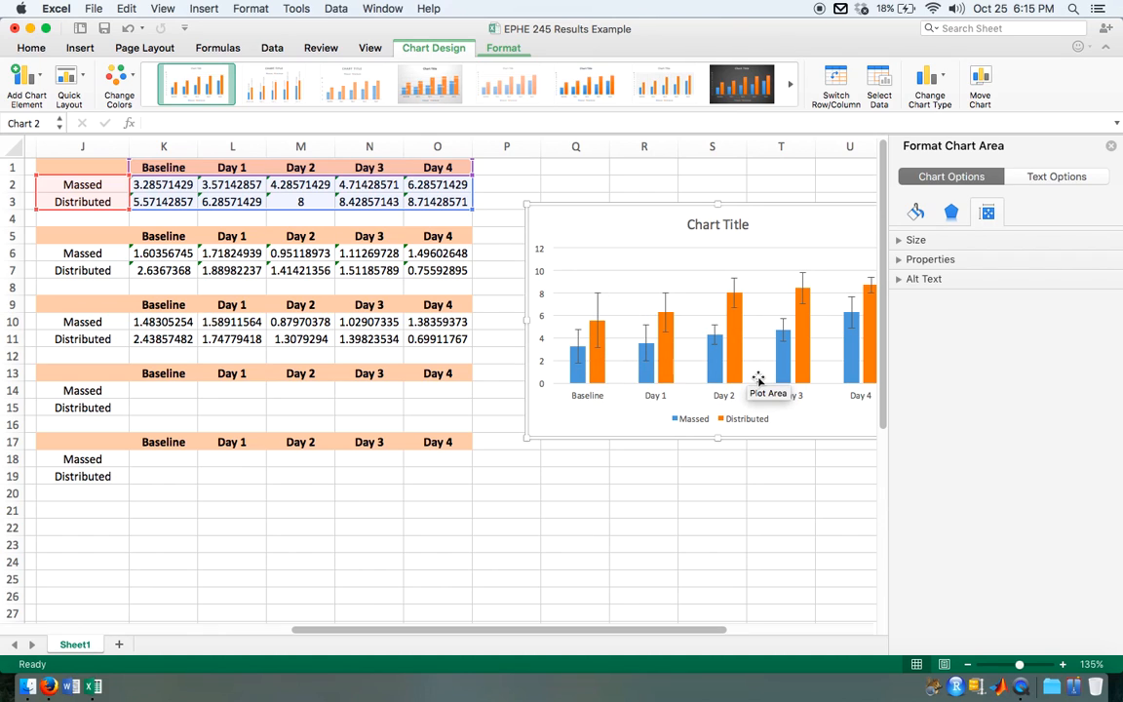
pyautogui.hscroll(5, 761, 380)
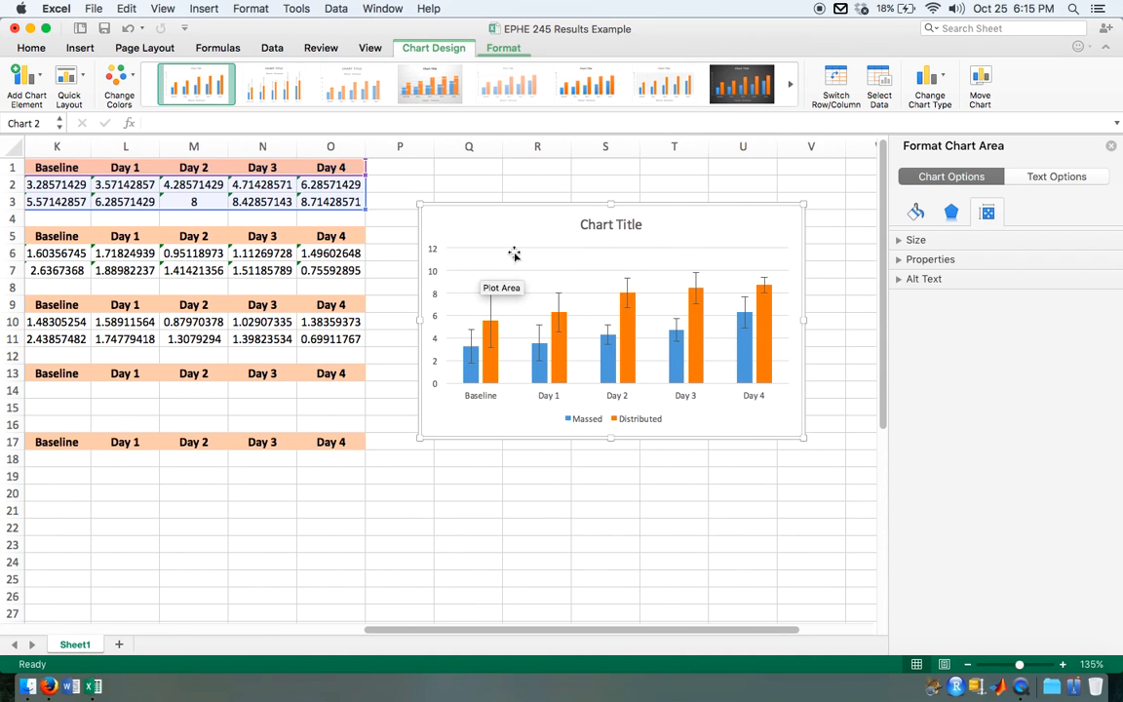
pyautogui.click(632, 218)
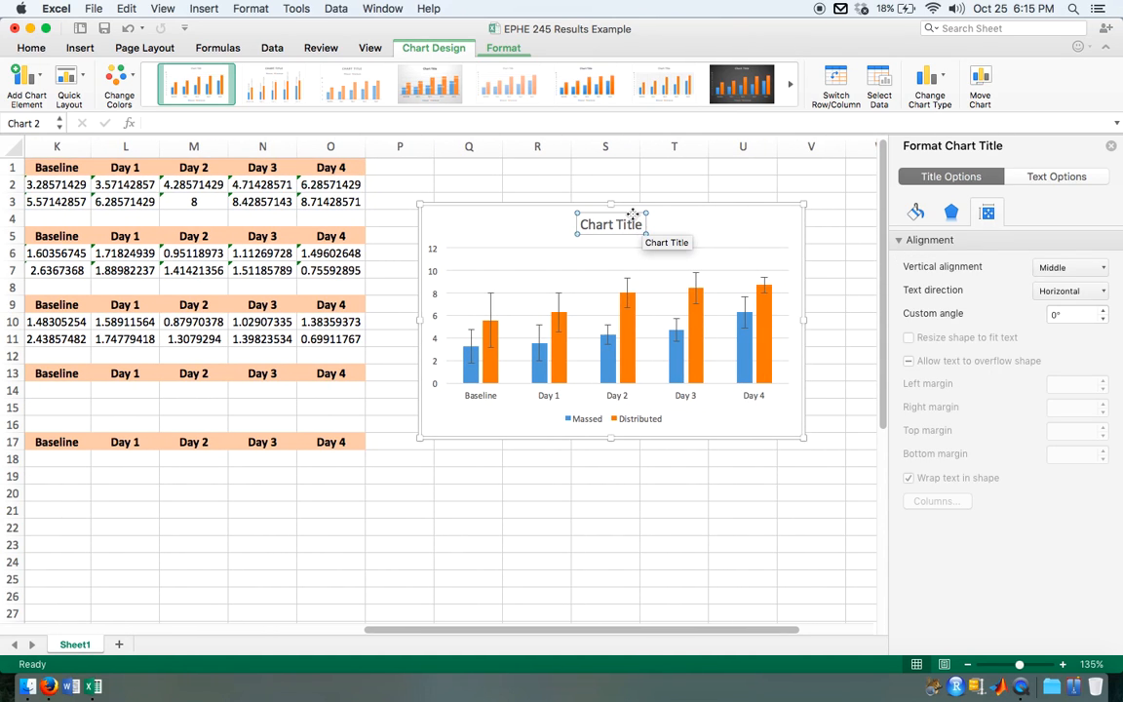
pyautogui.press('Delete')
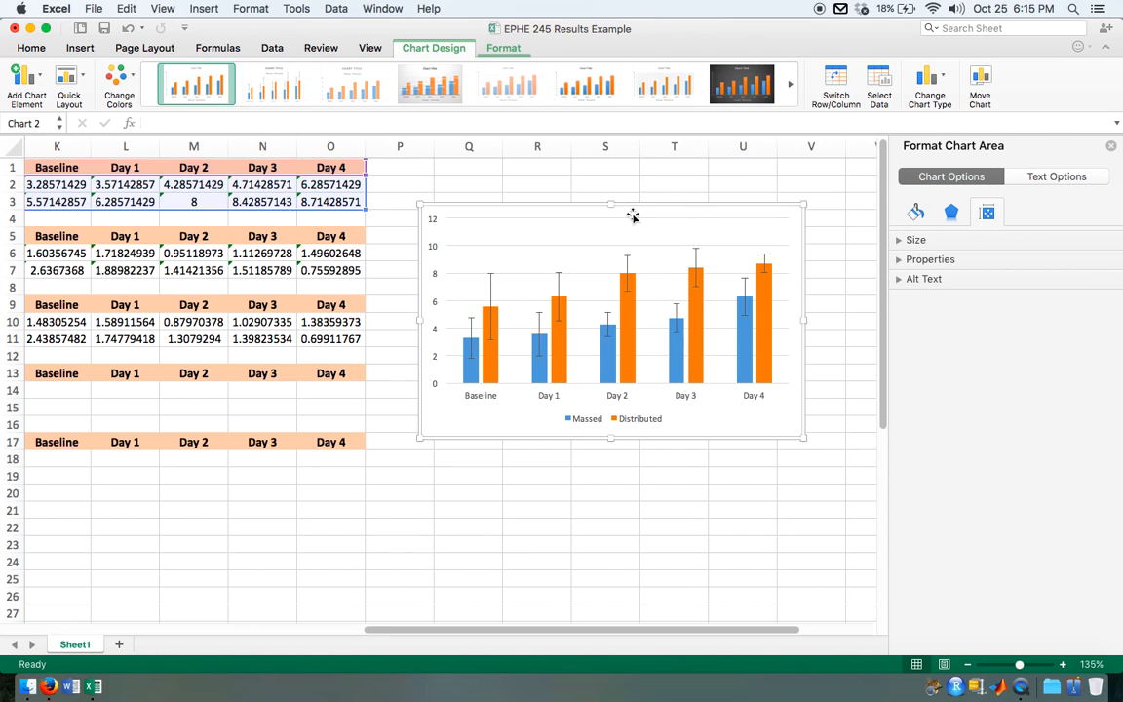
# Step: Remove the chart's major gridlines and move the legend into the upper-right corner of the plot
pyautogui.click(653, 221)
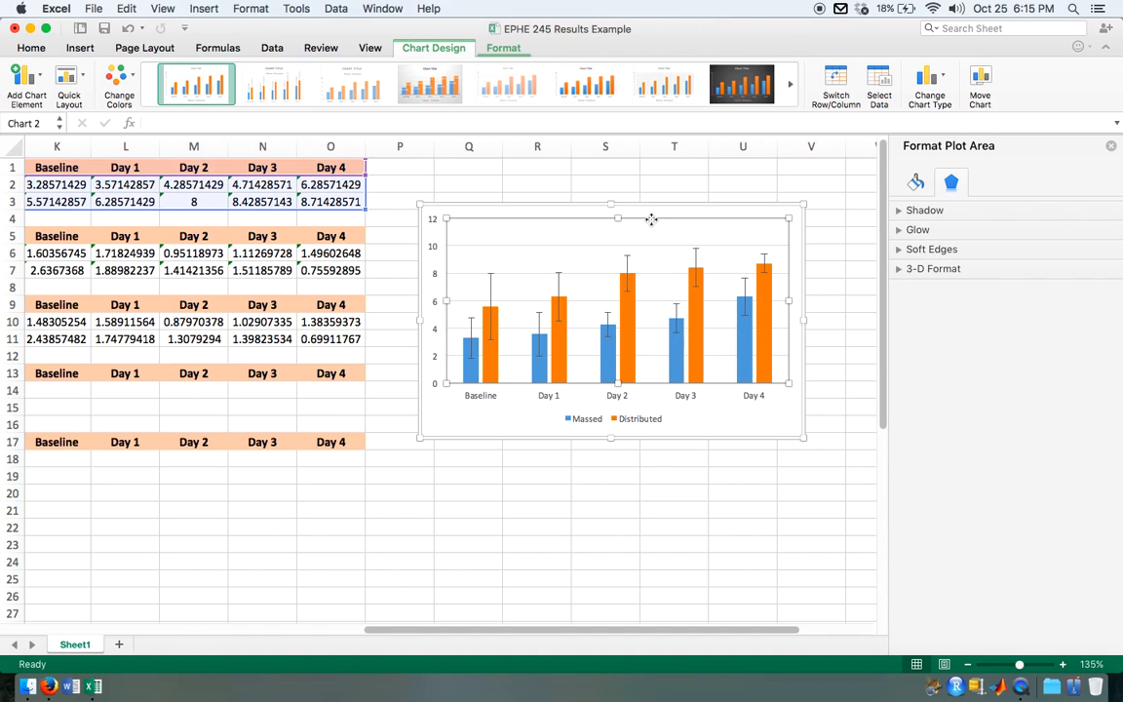
pyautogui.click(594, 248)
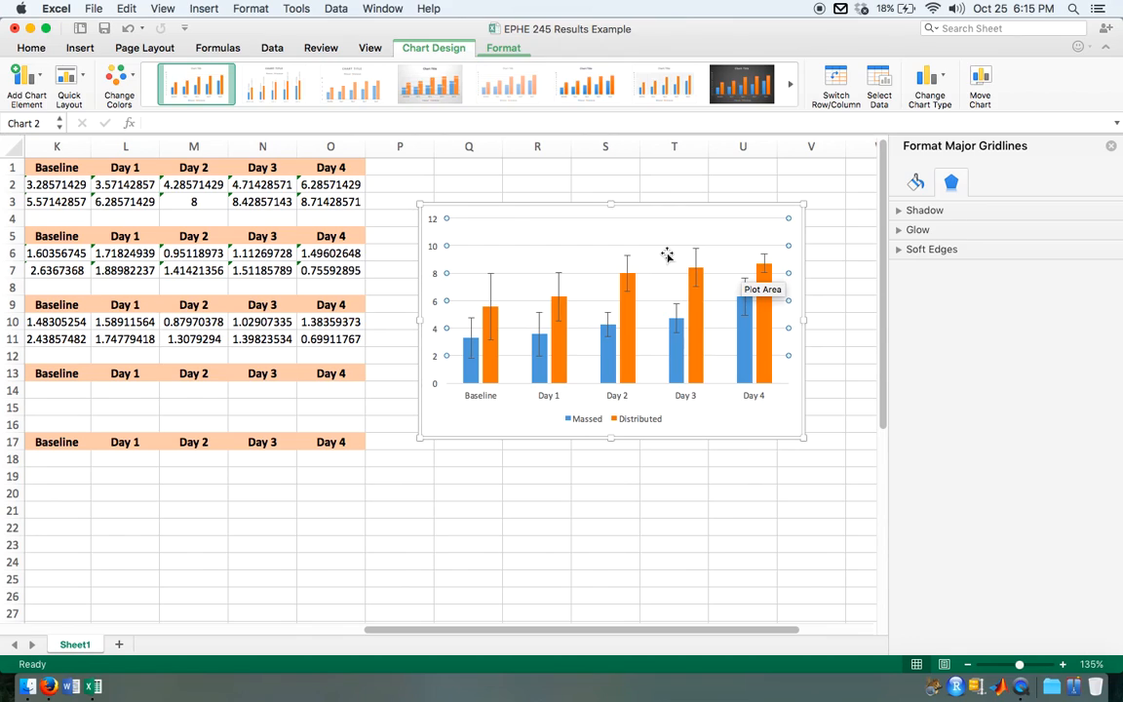
pyautogui.click(544, 254)
pyautogui.press('Delete')
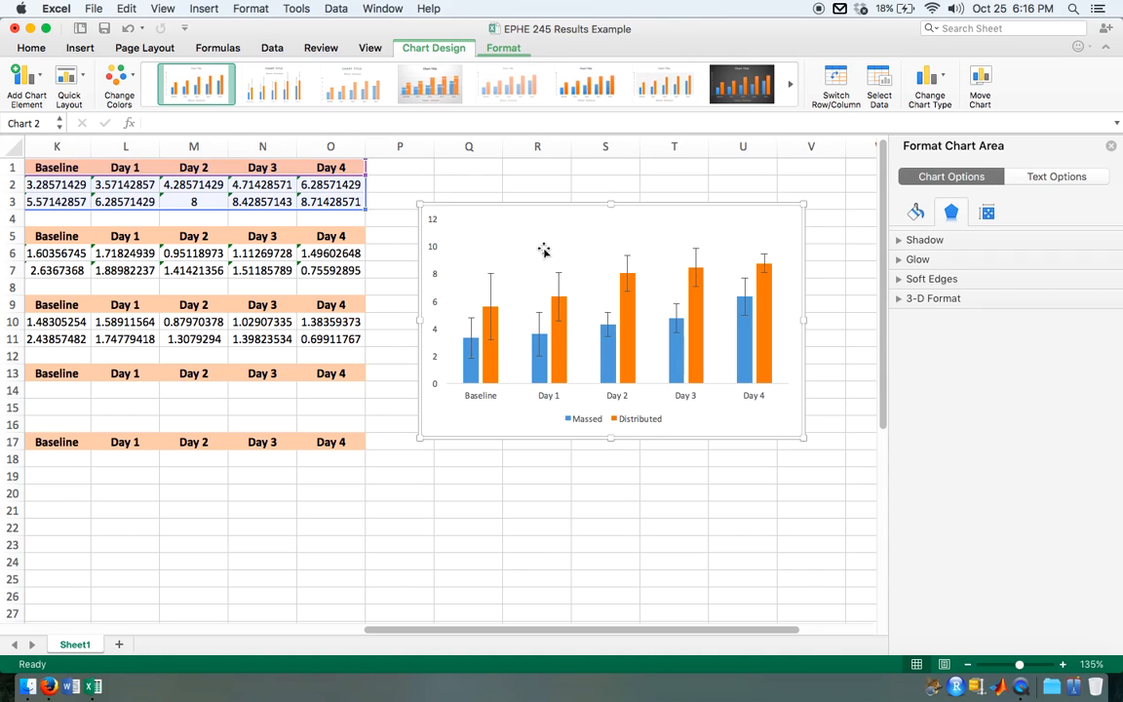
pyautogui.click(582, 417)
pyautogui.moveTo(583, 410); pyautogui.dragTo(709, 219)
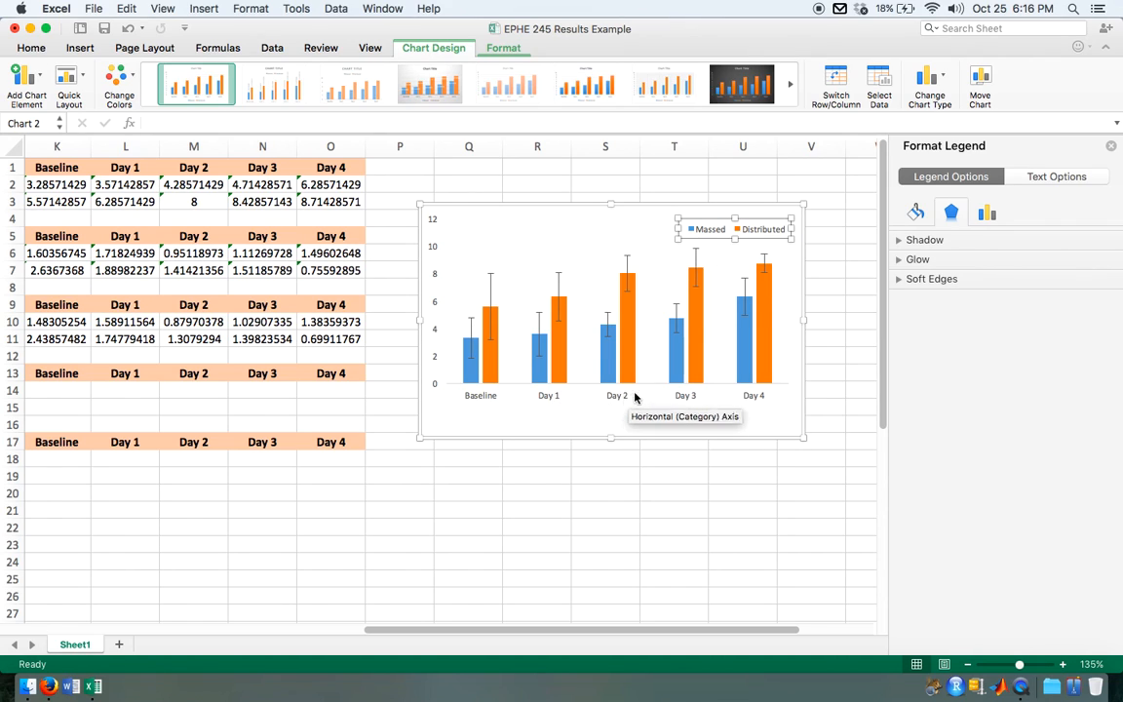
# Step: Add a primary vertical axis title to the chart reading "Reaction Time (s)"
pyautogui.click(434, 328)
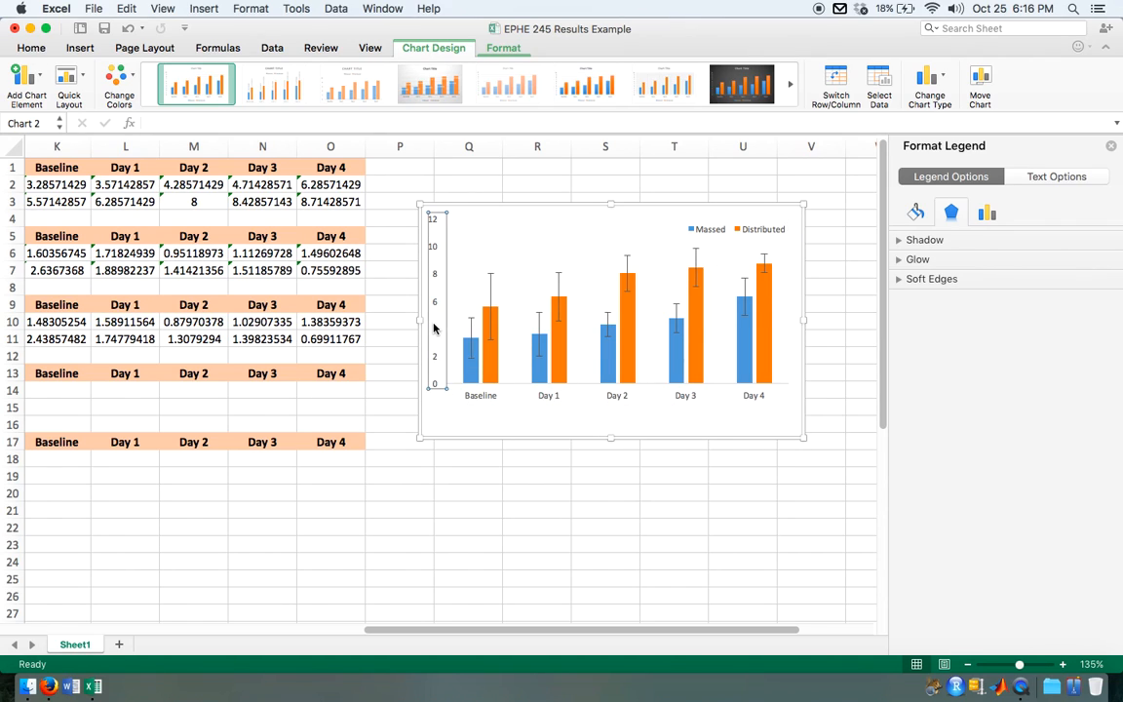
pyautogui.rightClick(434, 329)
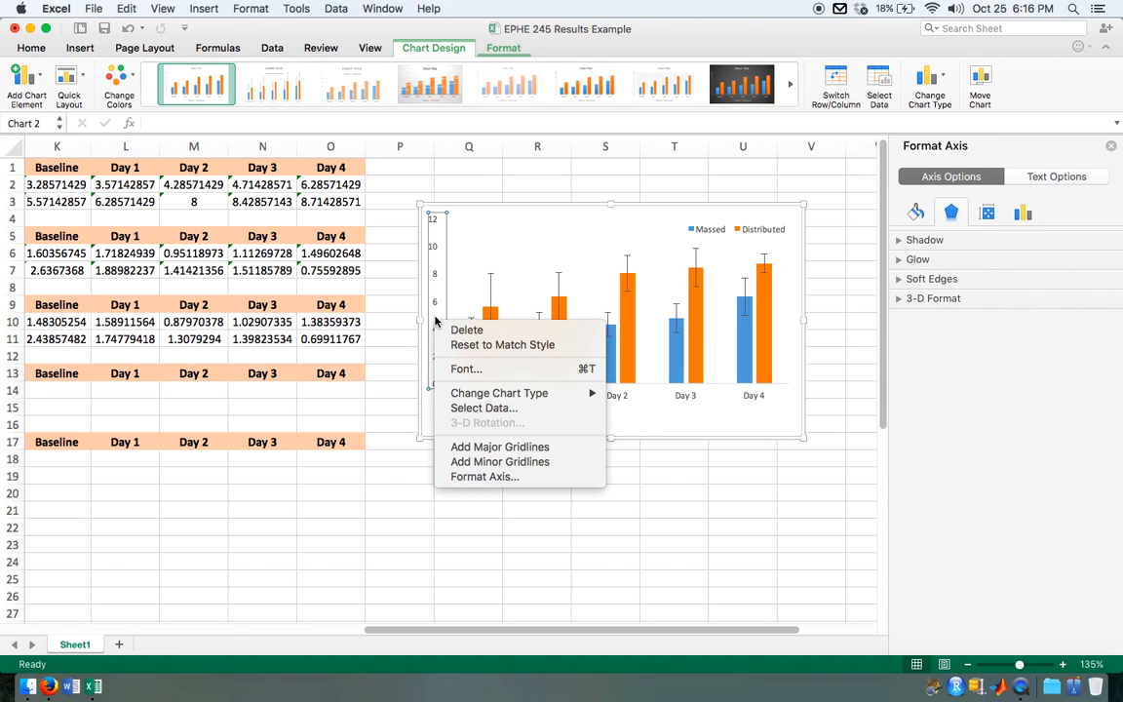
pyautogui.click(436, 284)
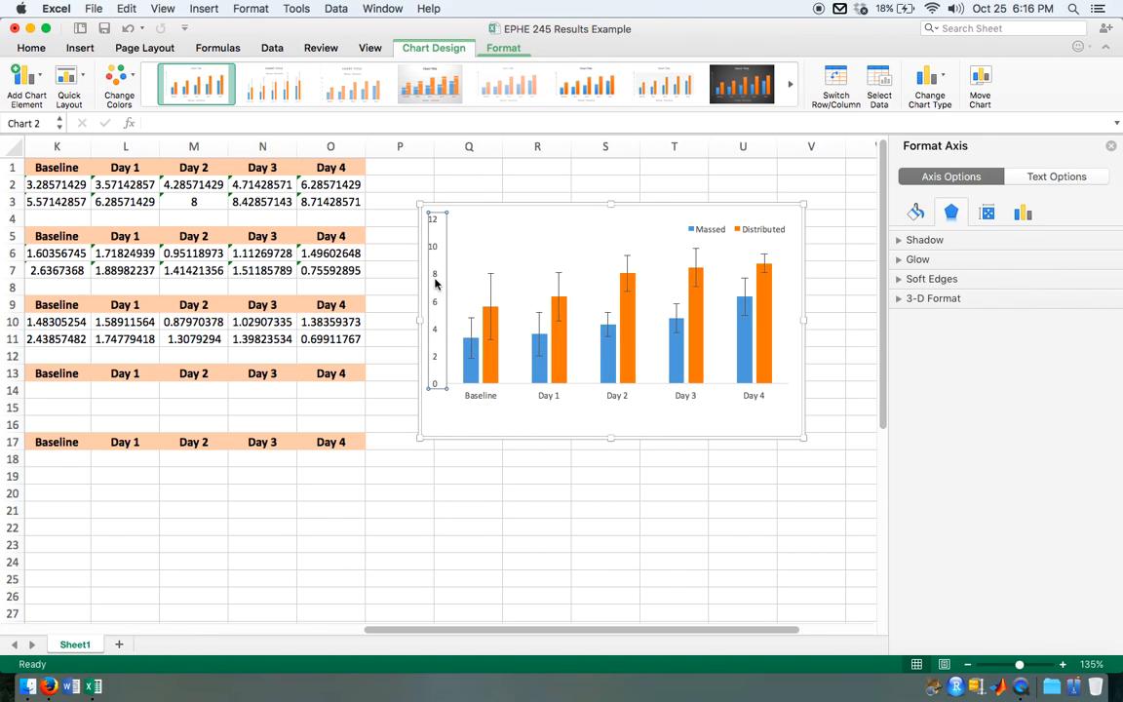
pyautogui.click(87, 78)
pyautogui.click(39, 78)
pyautogui.click(41, 78)
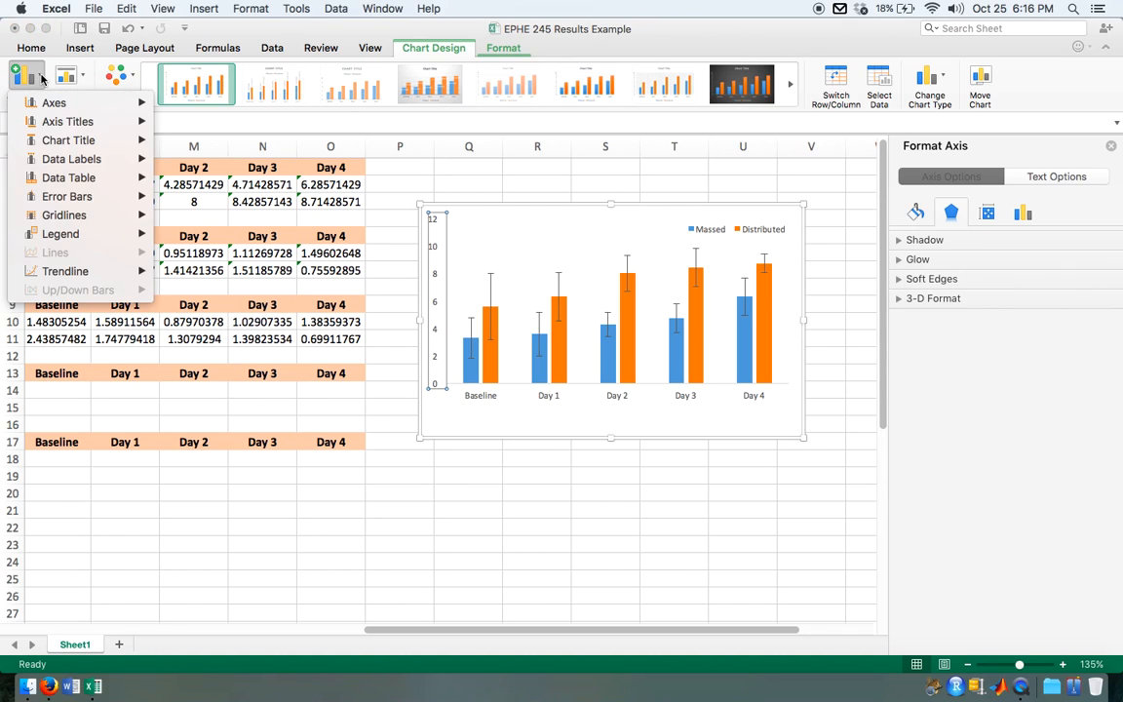
pyautogui.moveTo(64, 127)
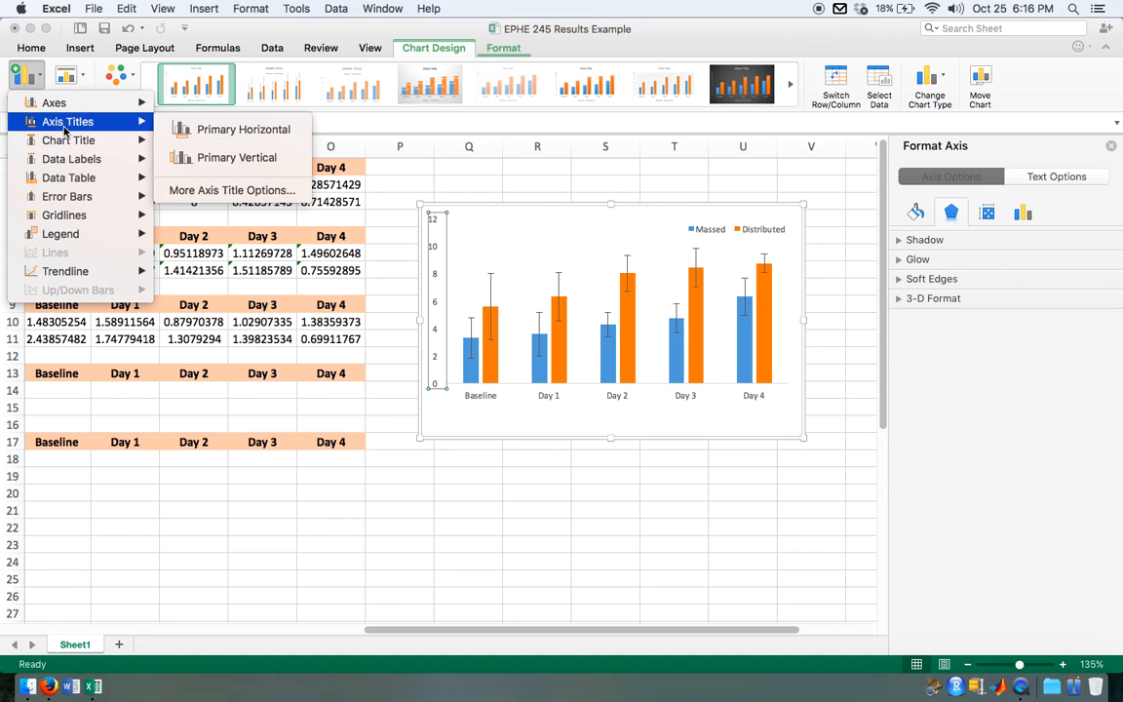
pyautogui.click(232, 156)
pyautogui.tripleClick(442, 301)
pyautogui.write('Reactio')
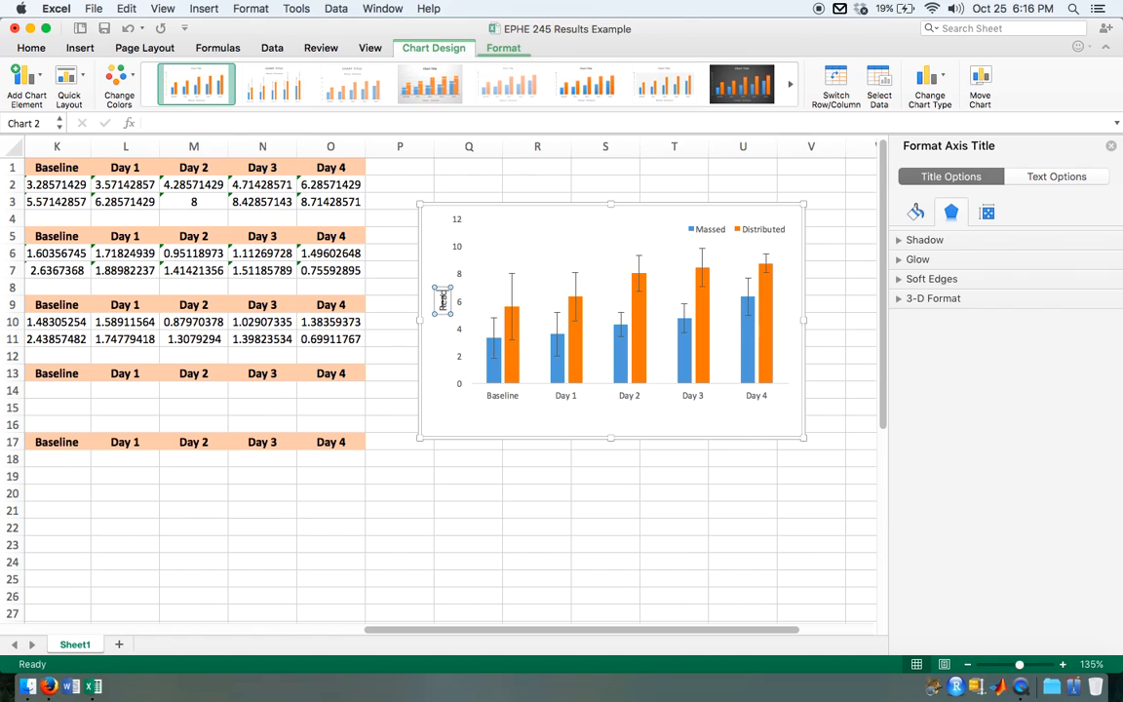
pyautogui.write('n Time (s)')
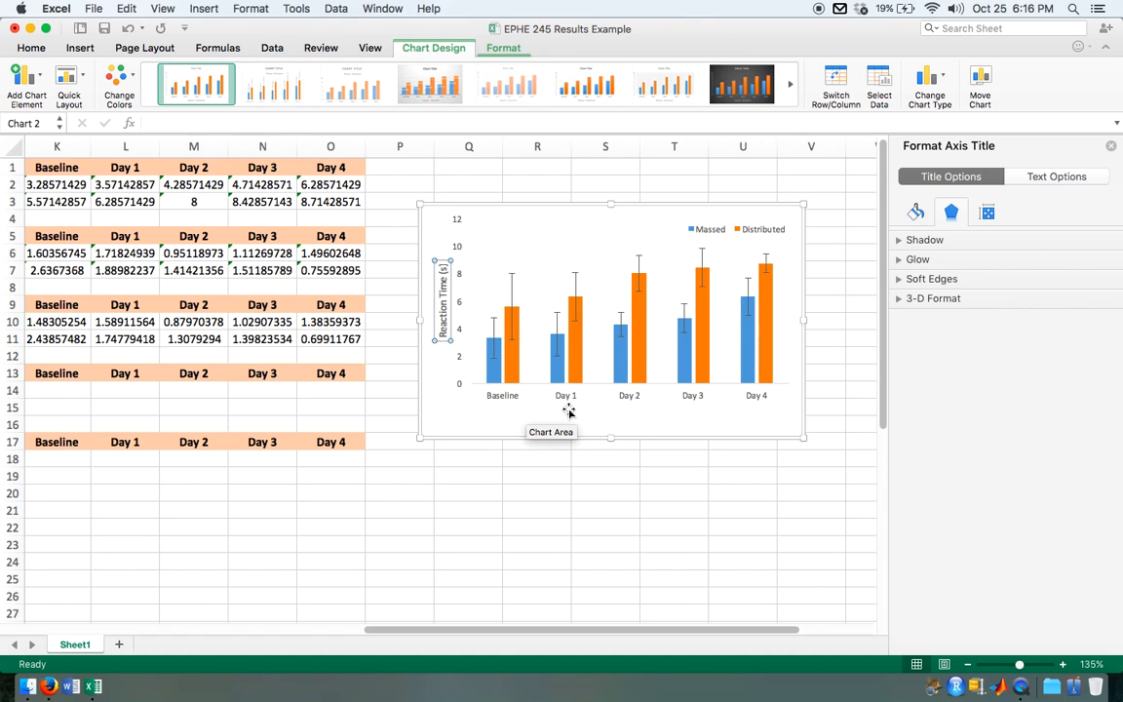
pyautogui.click(436, 400)
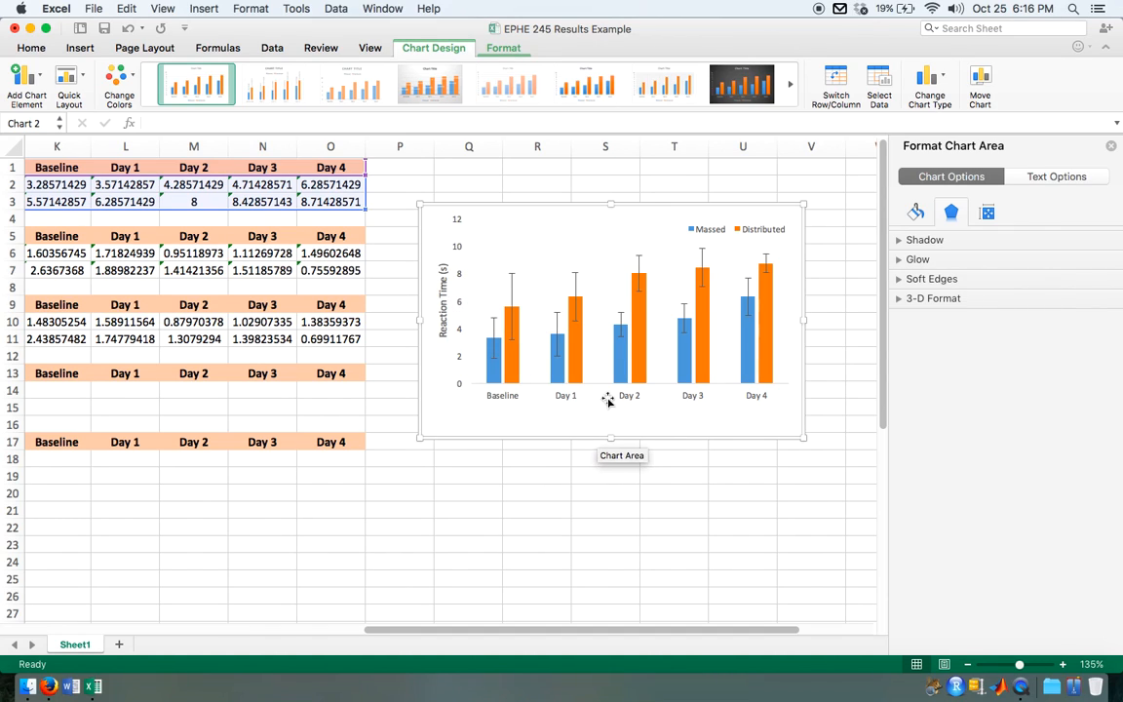
# Step: Add a primary horizontal axis title to the chart reading "Sessions"
pyautogui.click(576, 396)
pyautogui.click(41, 84)
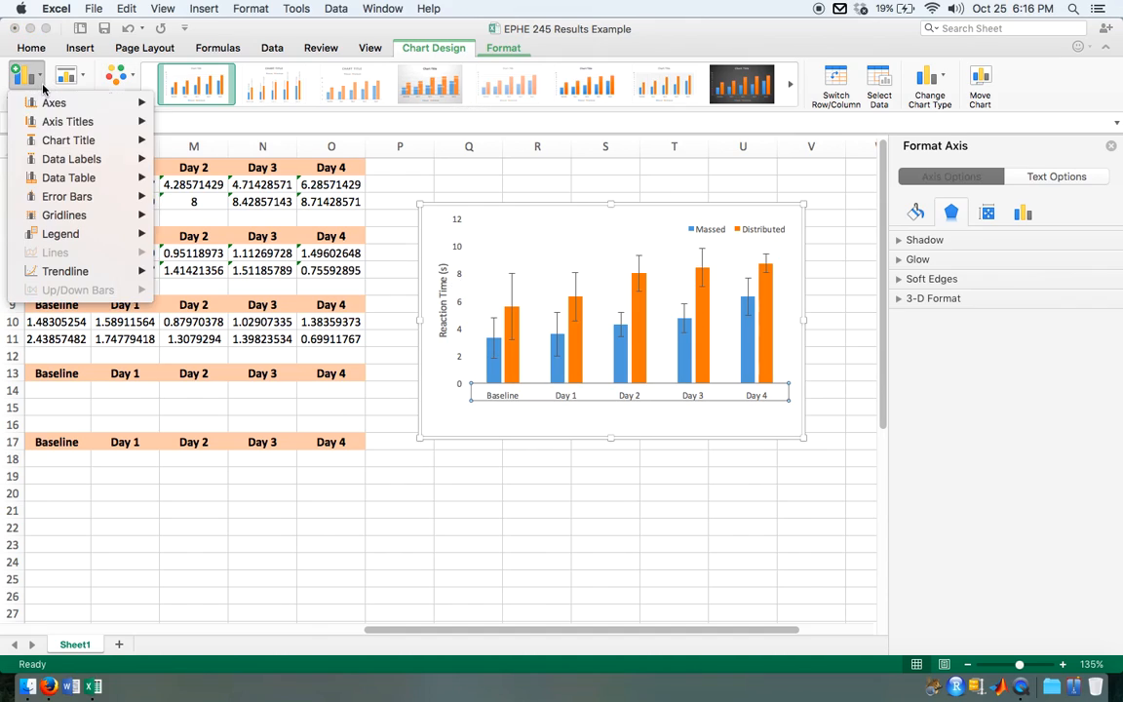
pyautogui.moveTo(96, 119)
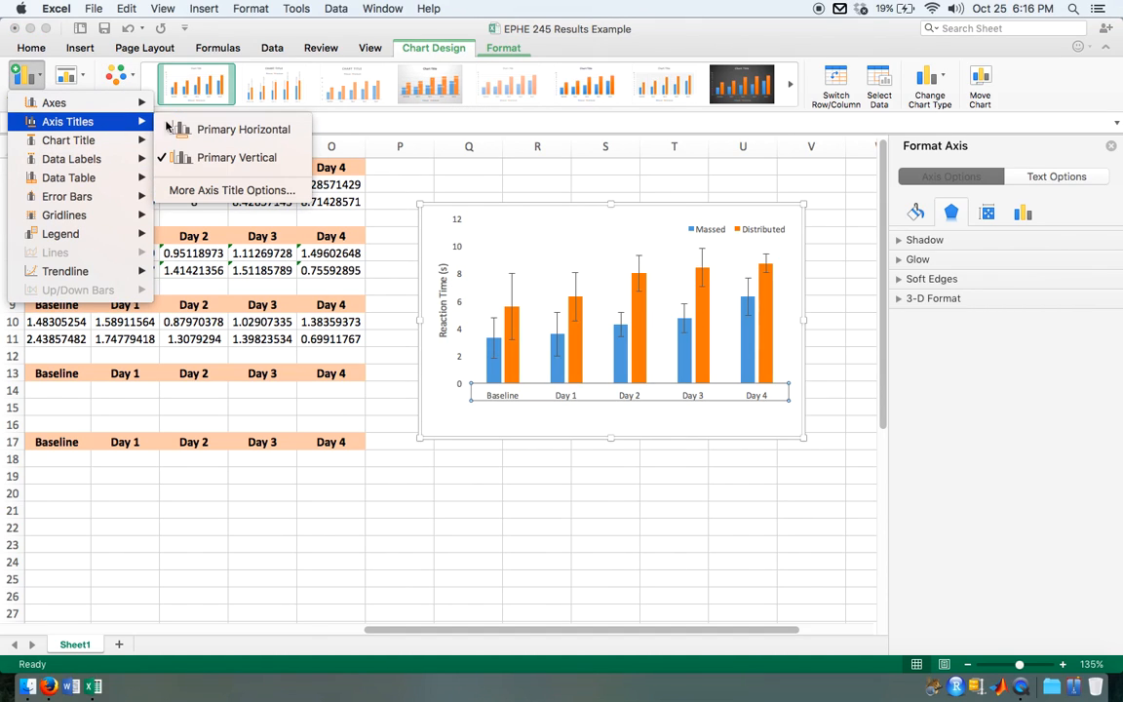
pyautogui.click(230, 128)
pyautogui.doubleClick(631, 386)
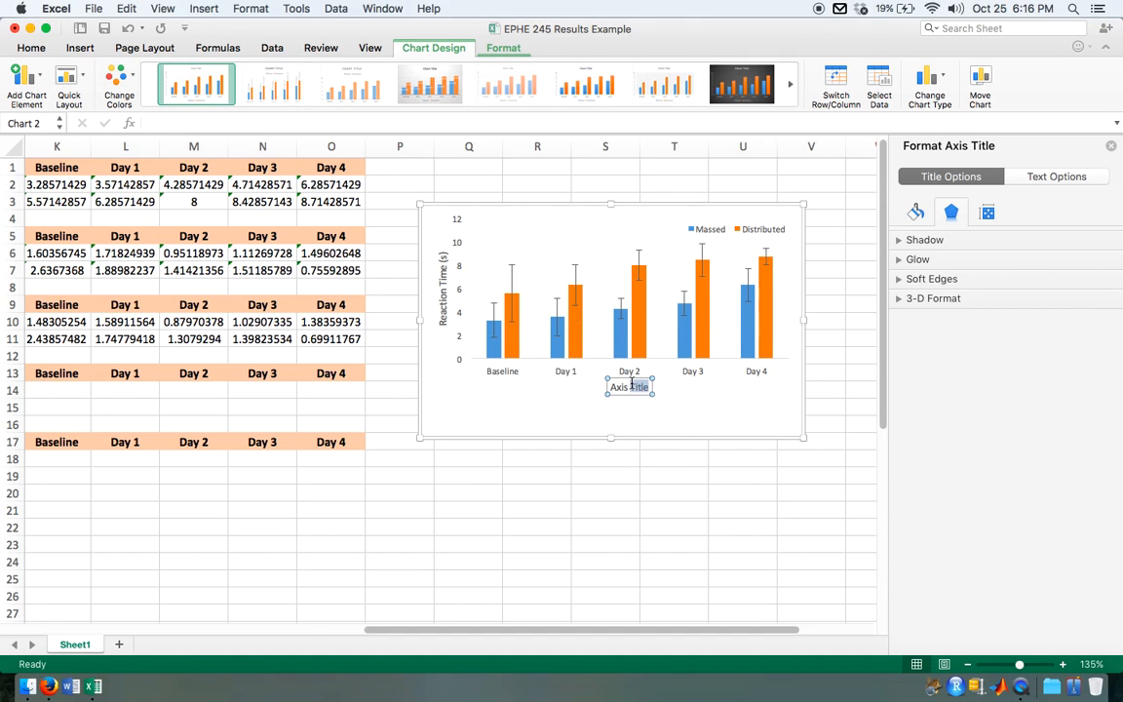
pyautogui.doubleClick(632, 386)
pyautogui.press('BackSpace')
pyautogui.press('BackSpace')
pyautogui.press('BackSpace')
pyautogui.press('BackSpace')
pyautogui.press('BackSpace')
pyautogui.write('Sessions')
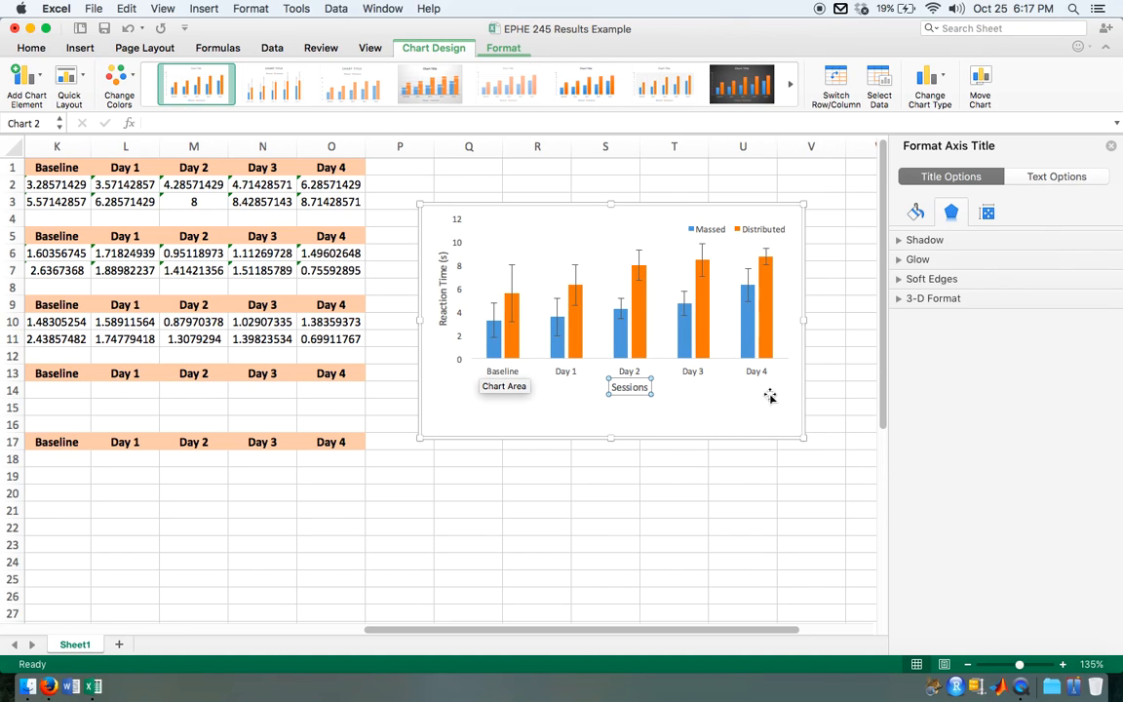
pyautogui.click(671, 423)
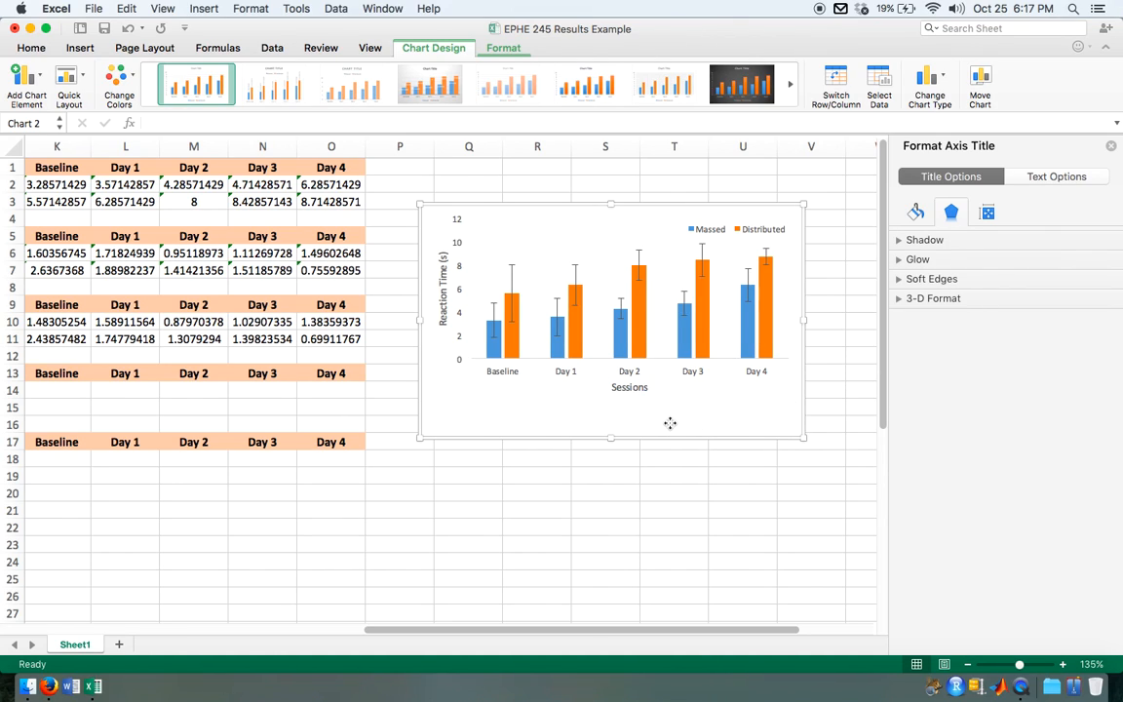
# Step: Stretch the plot area downward to fill the empty space at the bottom of the chart
pyautogui.click(656, 346)
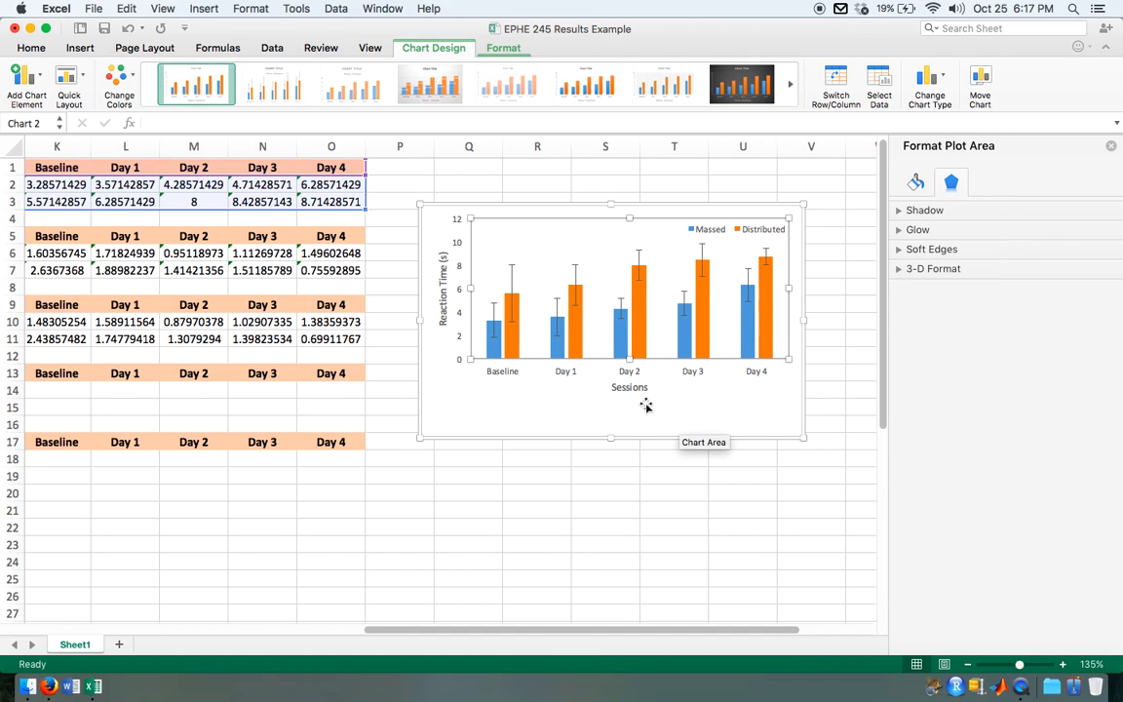
pyautogui.moveTo(630, 359); pyautogui.dragTo(630, 403)
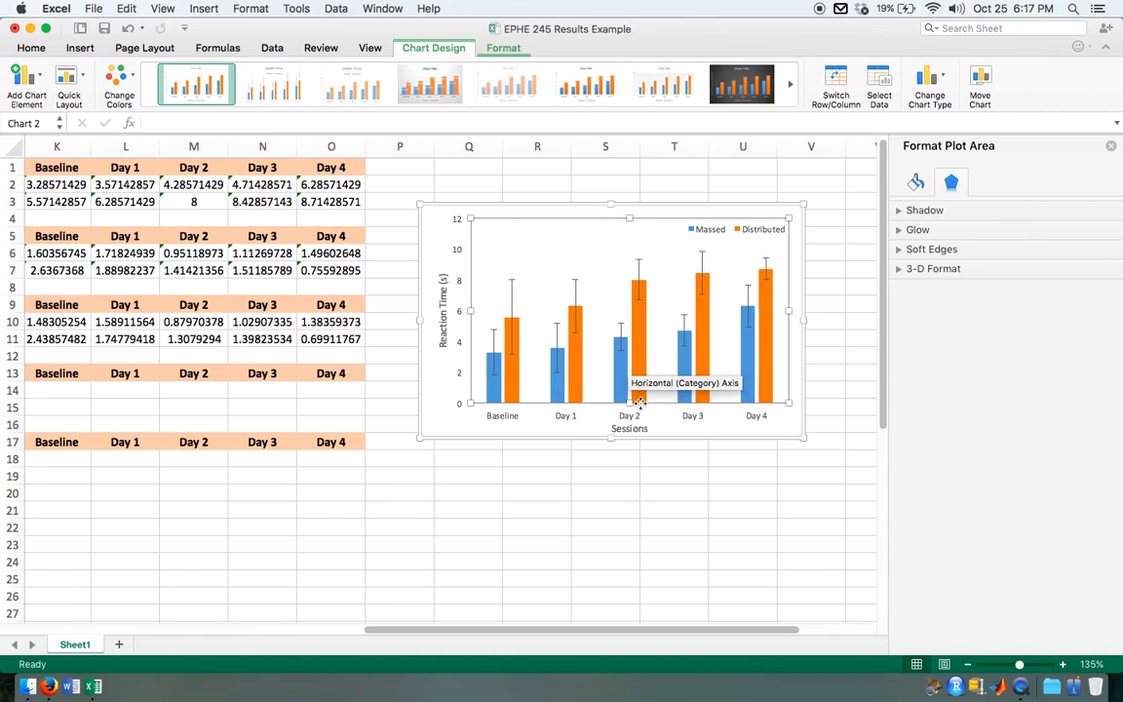
pyautogui.click(798, 357)
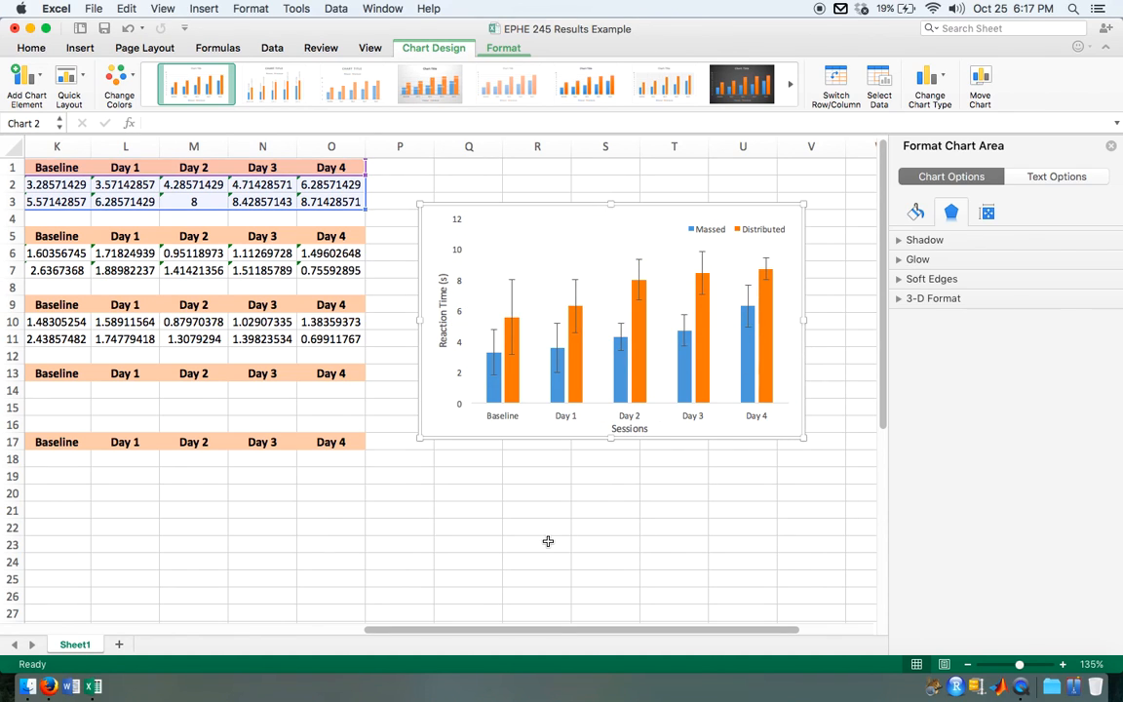
# Step: Examine the formatted chart up close, including its bars, error bars, axis titles and legend, beside the summary tables
pyautogui.scroll(4, 722, 441)
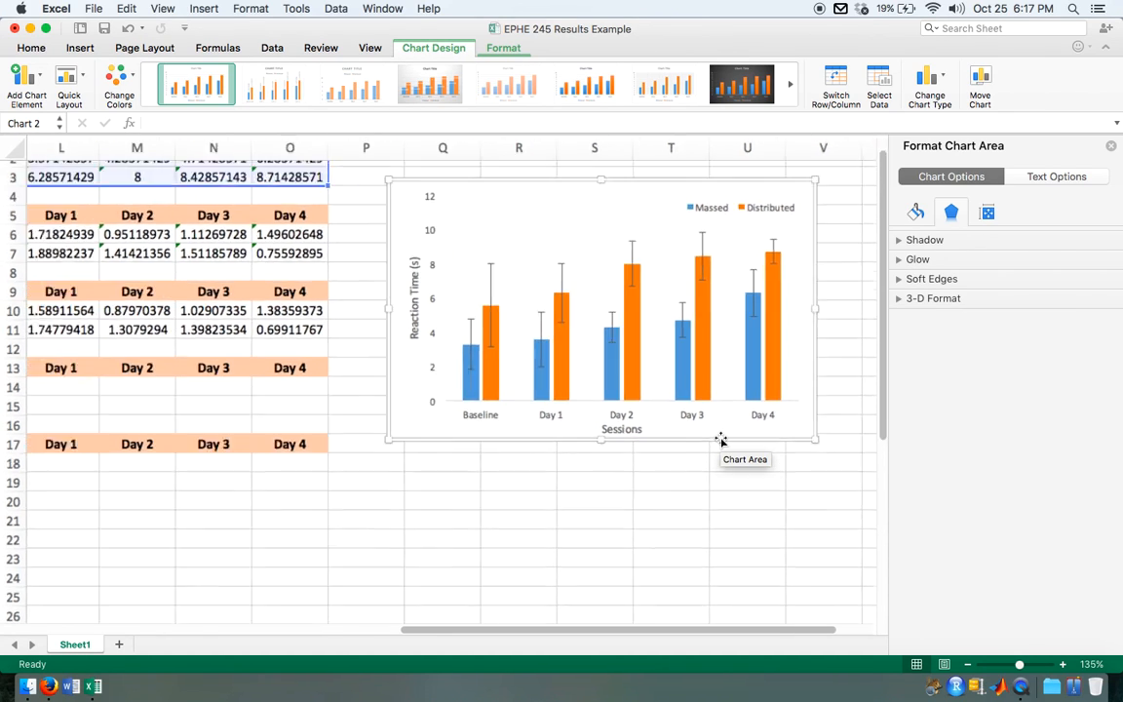
pyautogui.scroll(3, 722, 441)
pyautogui.scroll(3, 721, 441)
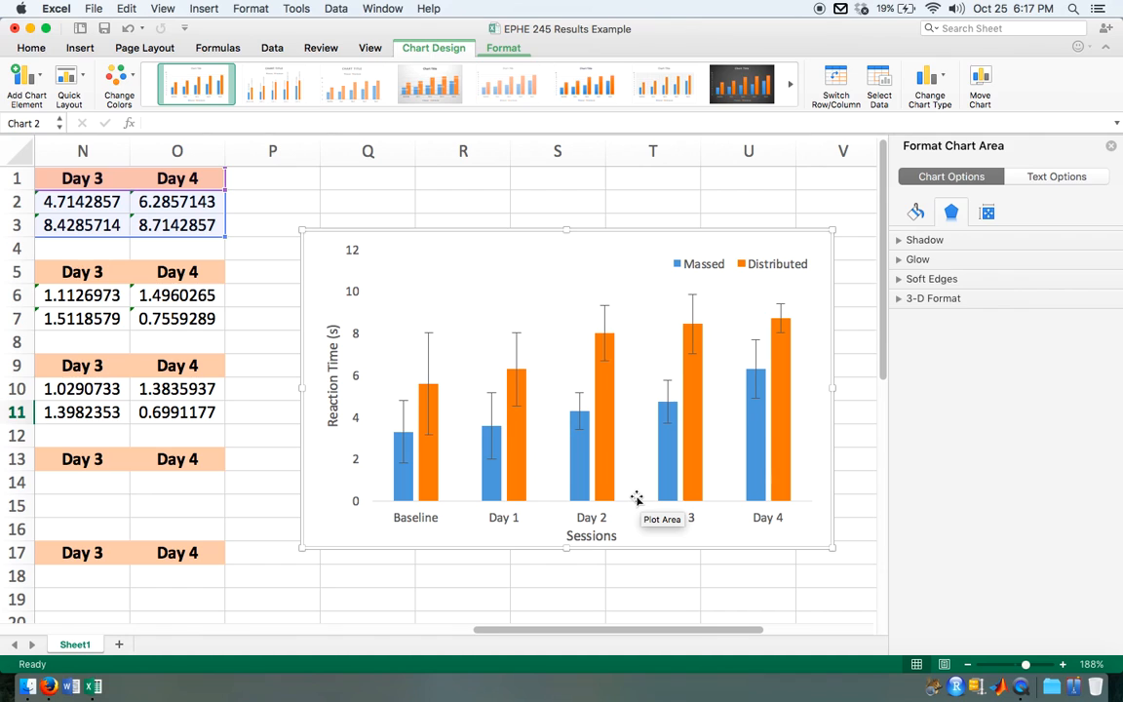
pyautogui.scroll(-2, 637, 499)
pyautogui.scroll(-6, 636, 498)
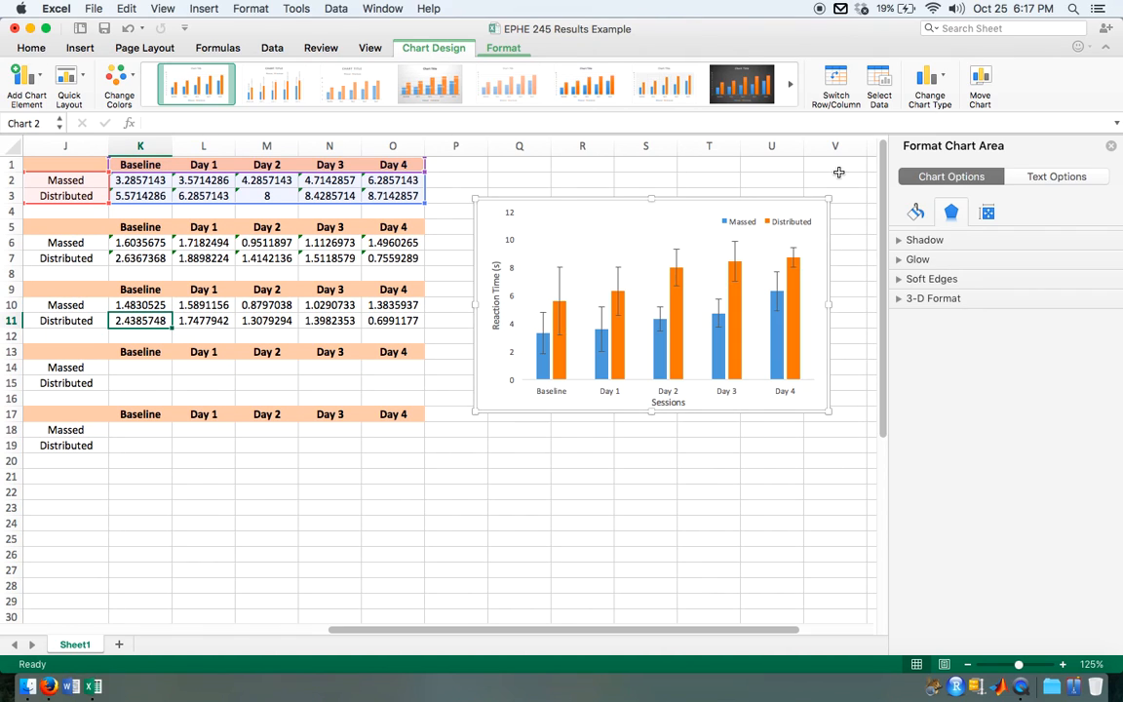
pyautogui.hscroll(-1, 586, 459)
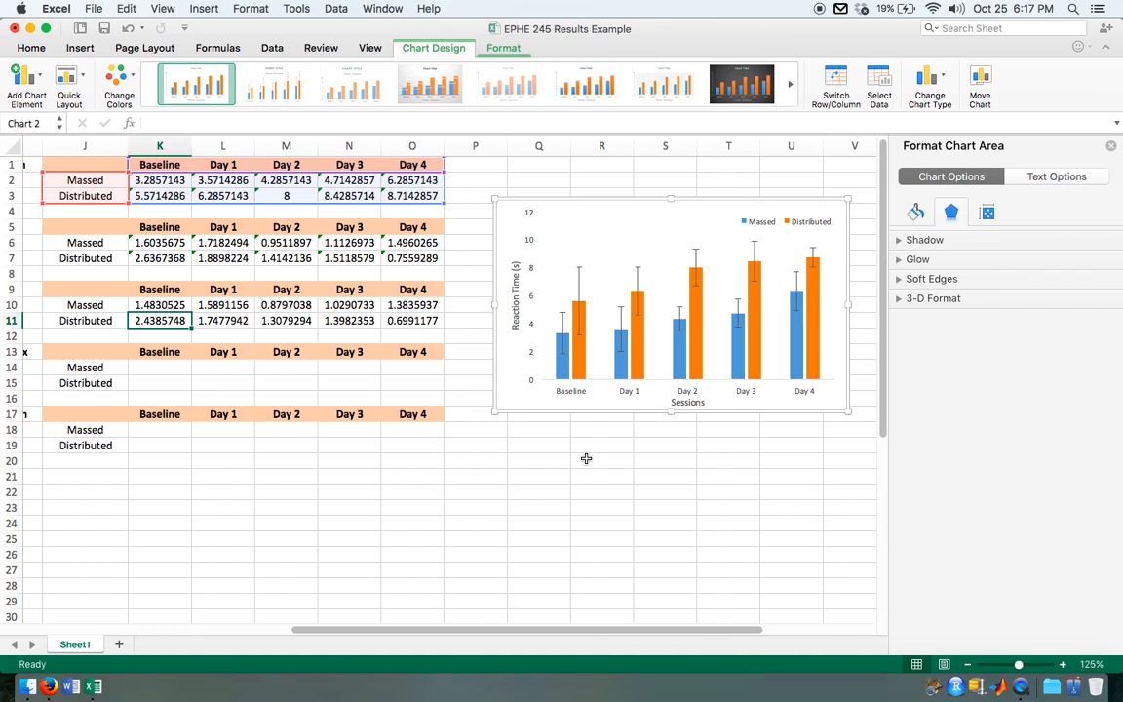
pyautogui.hscroll(-5, 586, 458)
pyautogui.scroll(-2, 586, 458)
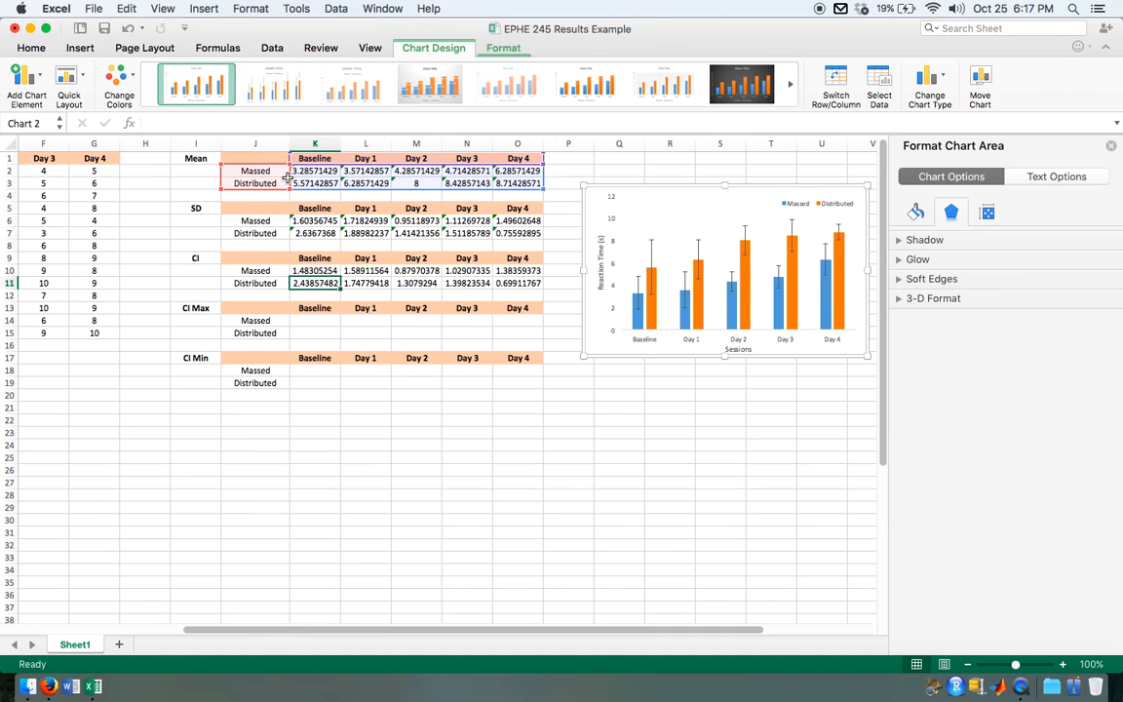
# Step: Inspect the Baseline mean formulas in K3 and K2, and select the Massed group's Day 4 scores, G2:G8, for comparison
pyautogui.click(310, 183)
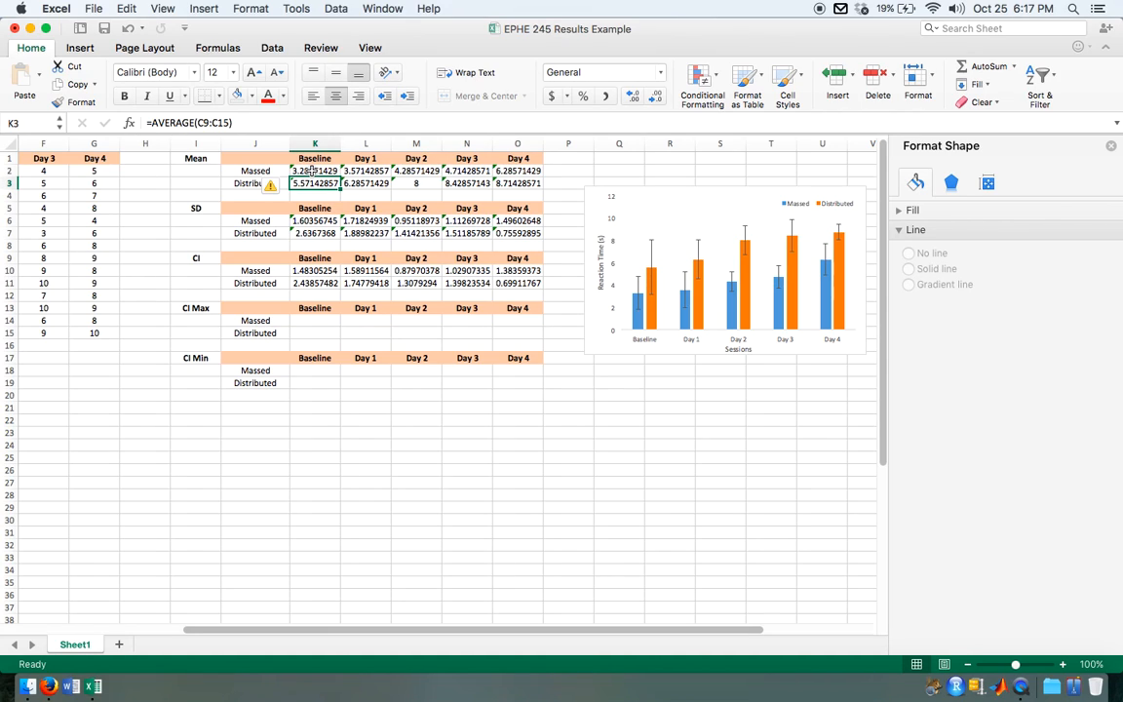
pyautogui.click(310, 171)
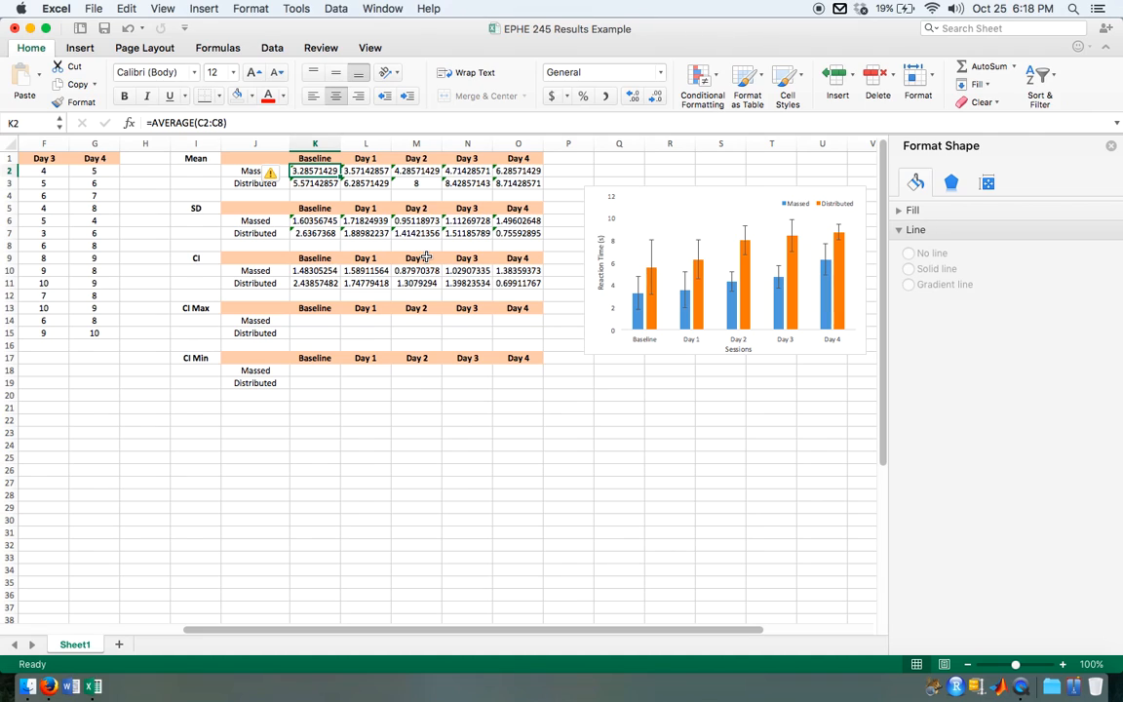
pyautogui.hscroll(-5, 426, 257)
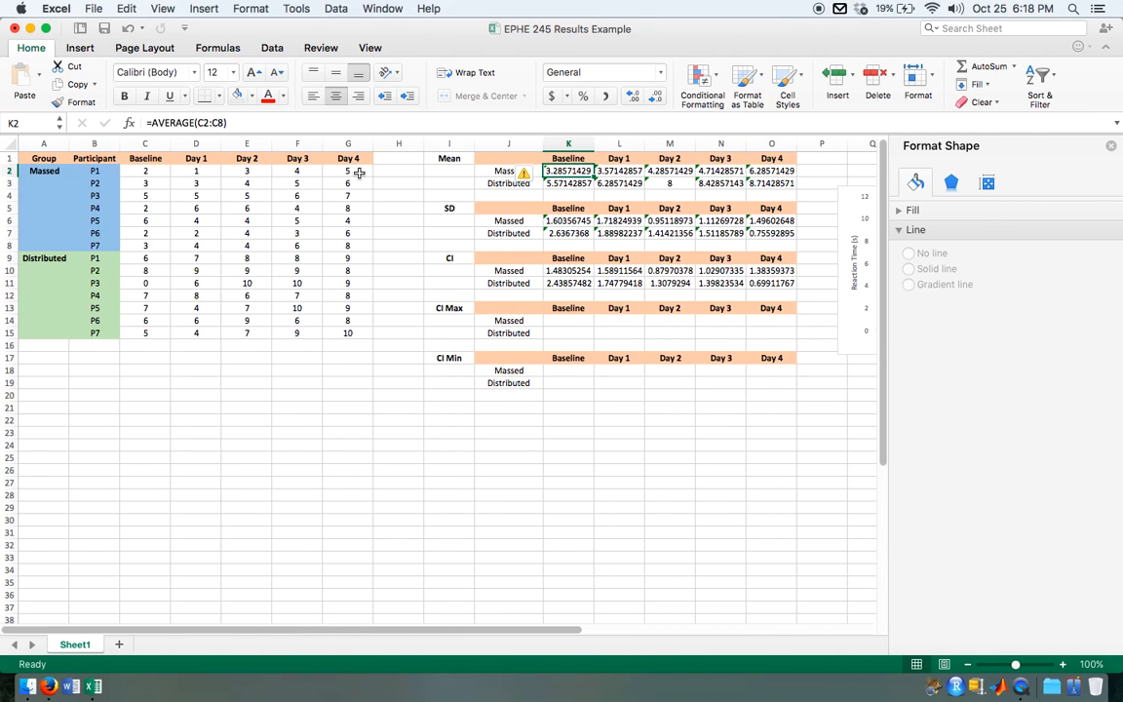
pyautogui.moveTo(349, 170); pyautogui.dragTo(347, 246)
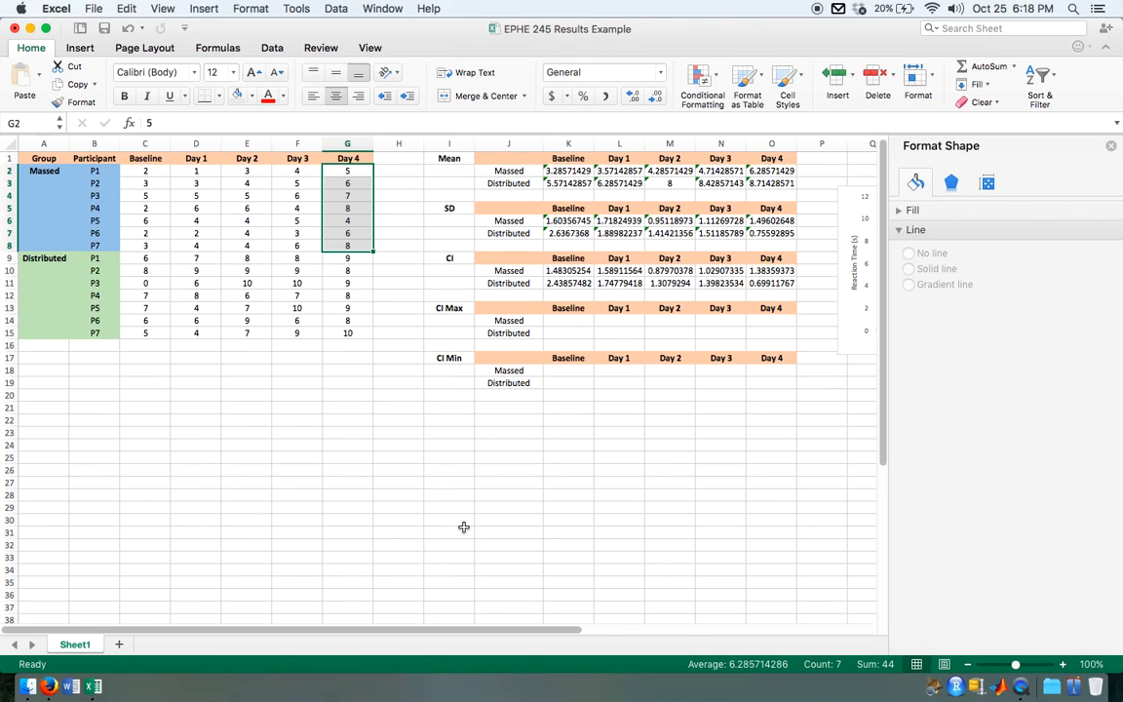
pyautogui.hscroll(6, 463, 526)
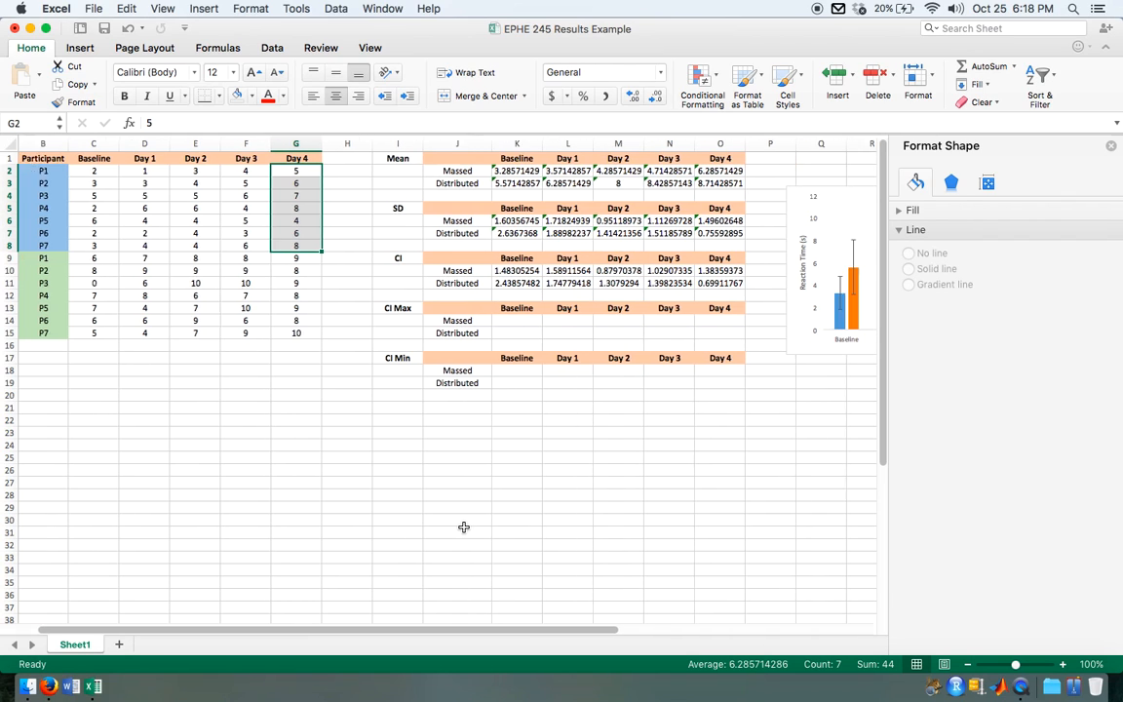
pyautogui.hscroll(-1, 463, 526)
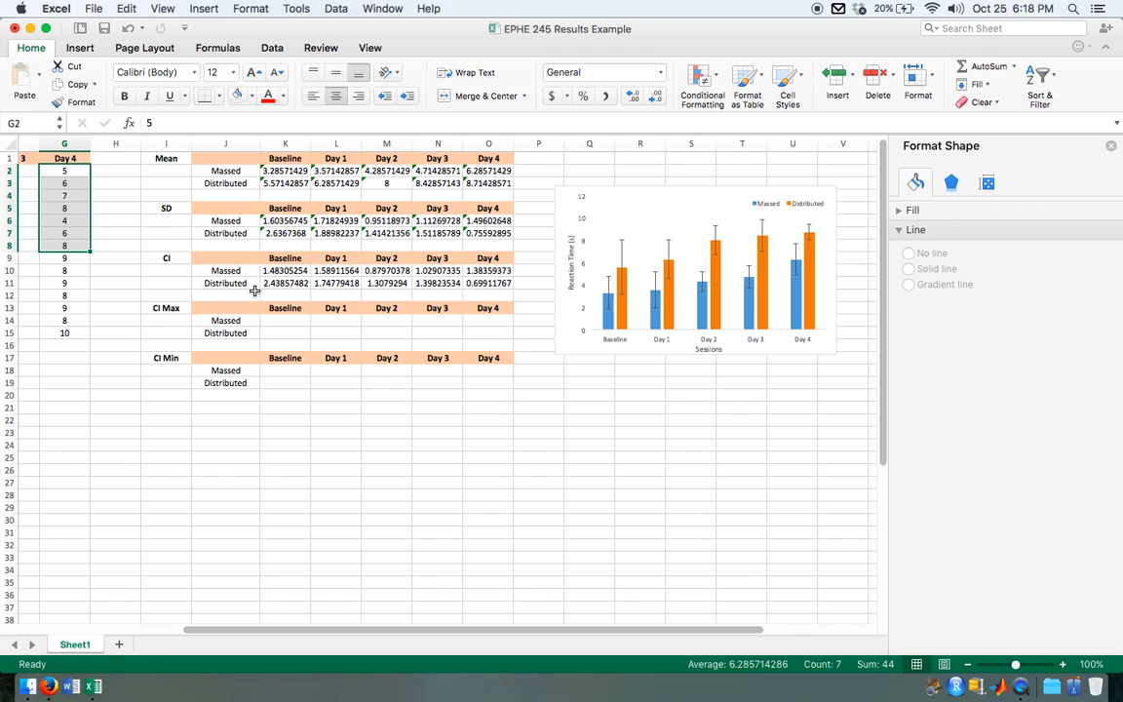
# Step: Enter the label "Day 4 Dependent Samples T-Test" in cell C18, below the raw data table
pyautogui.hscroll(-6, 393, 457)
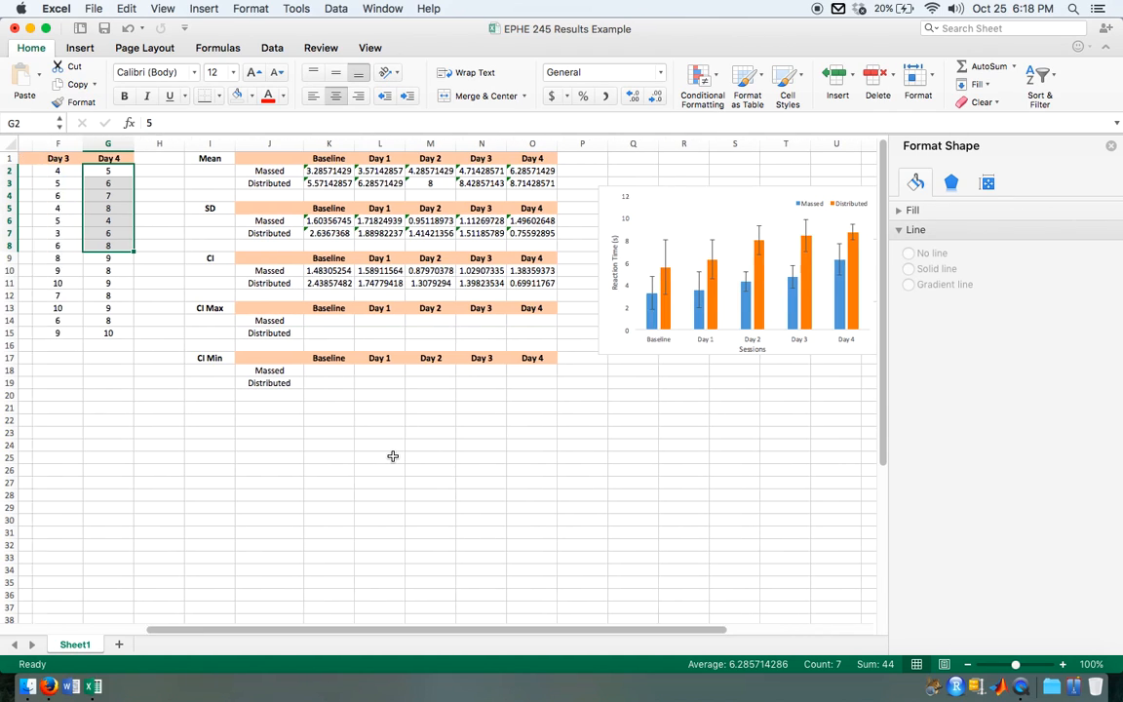
pyautogui.click(151, 370)
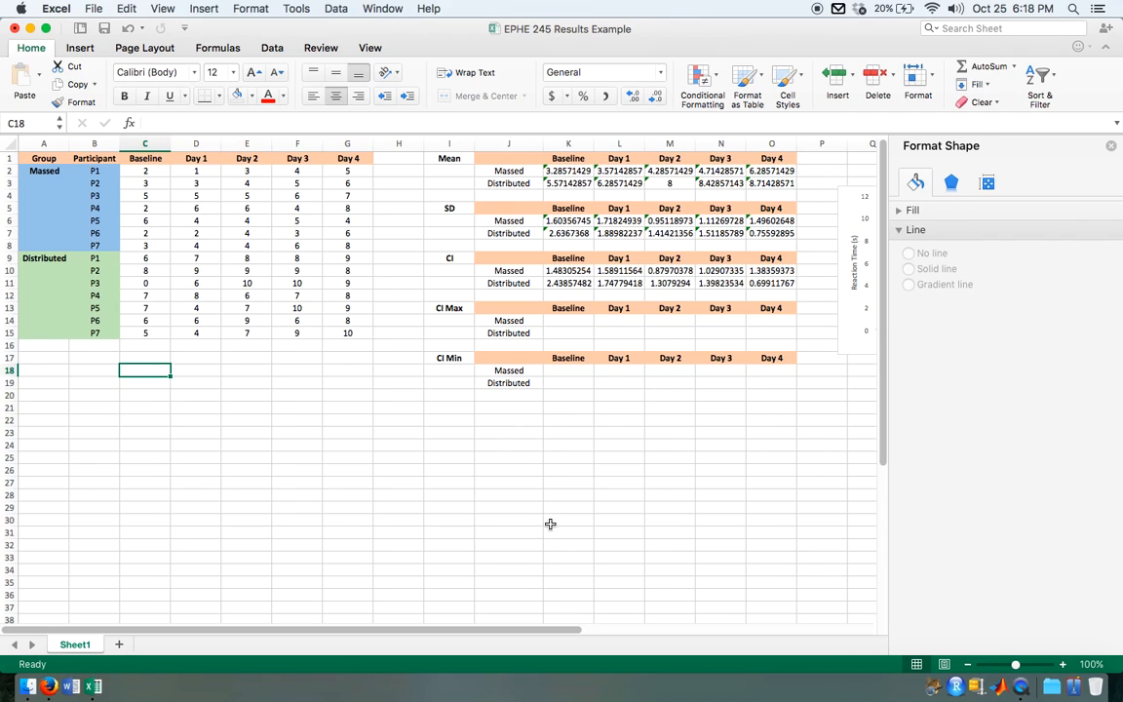
pyautogui.write('Day 4 Dep')
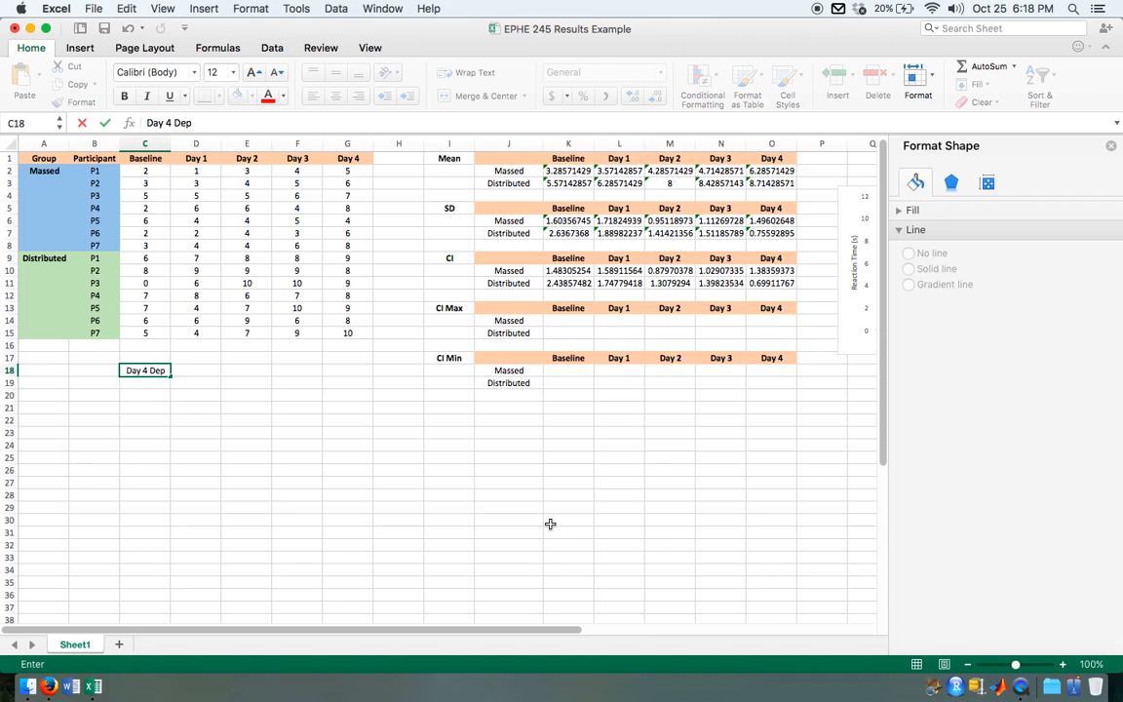
pyautogui.write('endent')
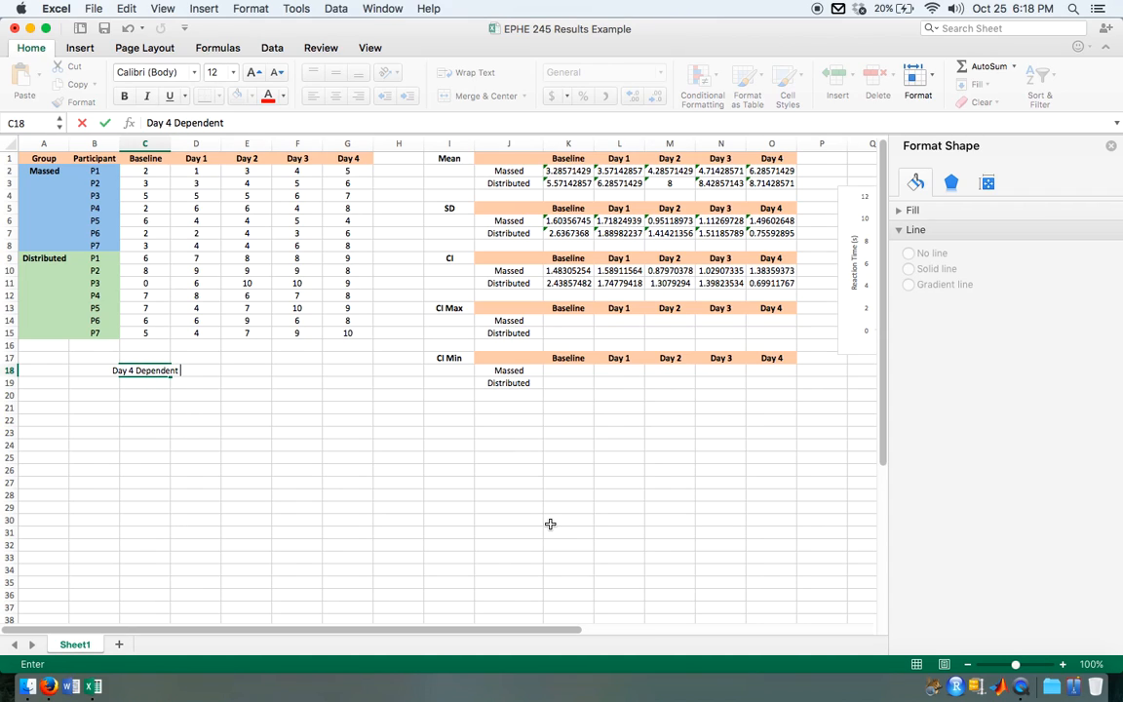
pyautogui.write(' Samples T-Test')
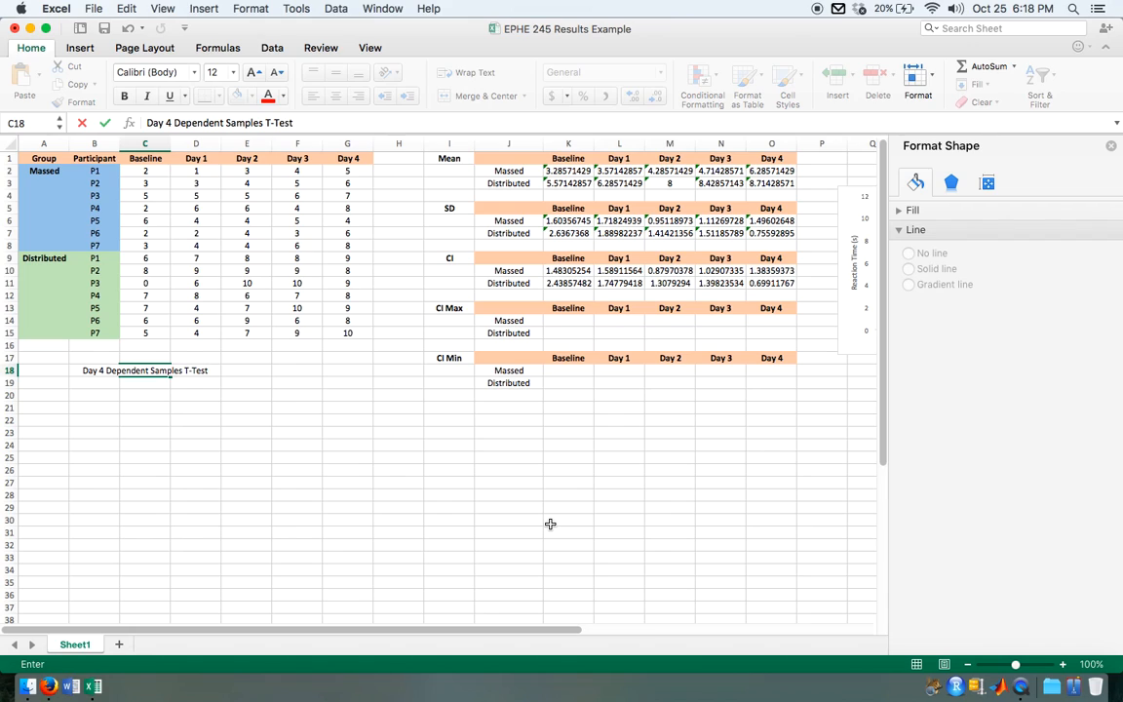
pyautogui.press('Return')
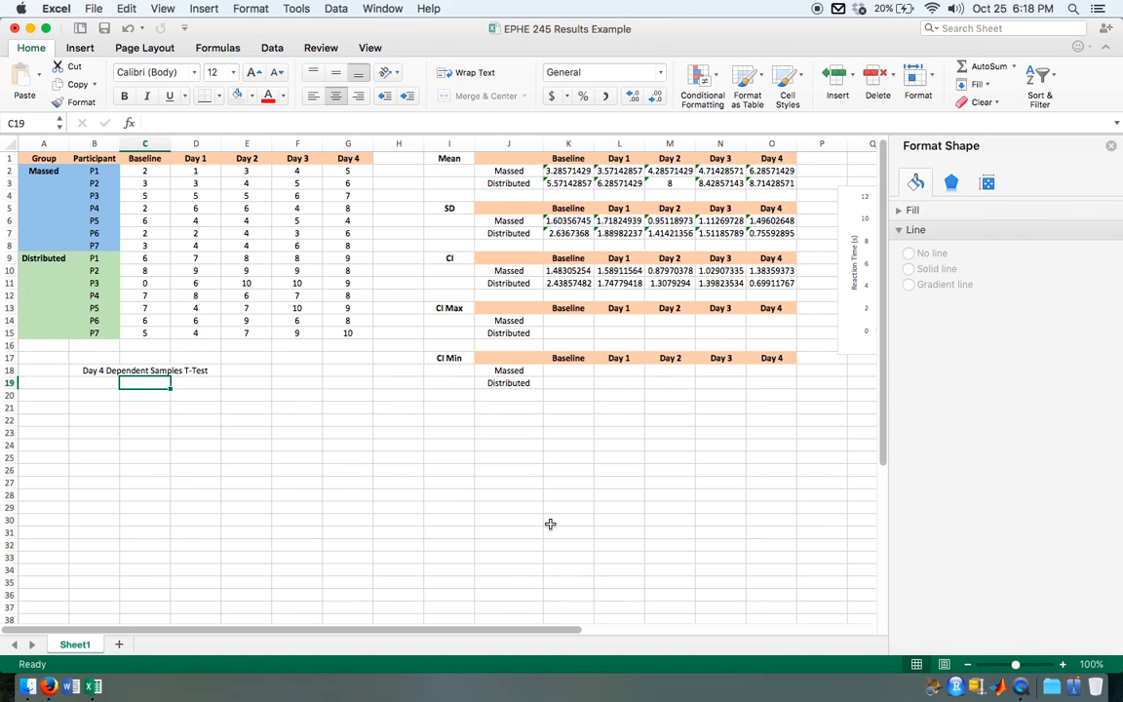
# Step: Add the label "Massed Group Independent Samples T-Test" in cell C19
pyautogui.write('Massed')
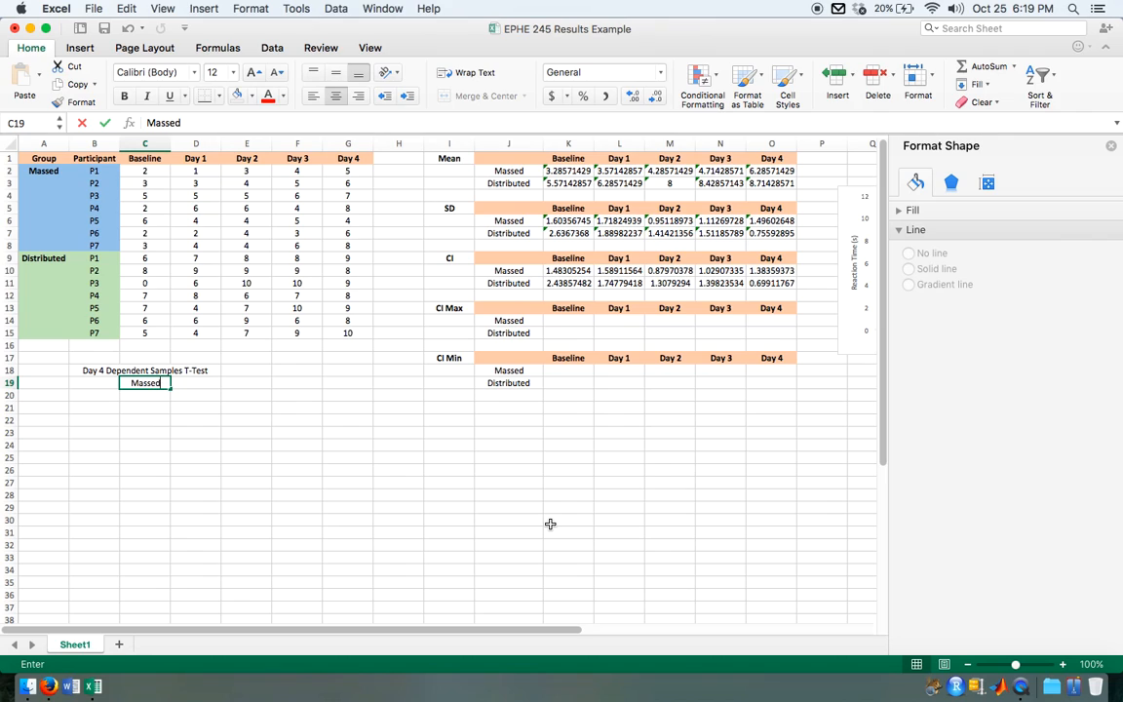
pyautogui.write(' Group')
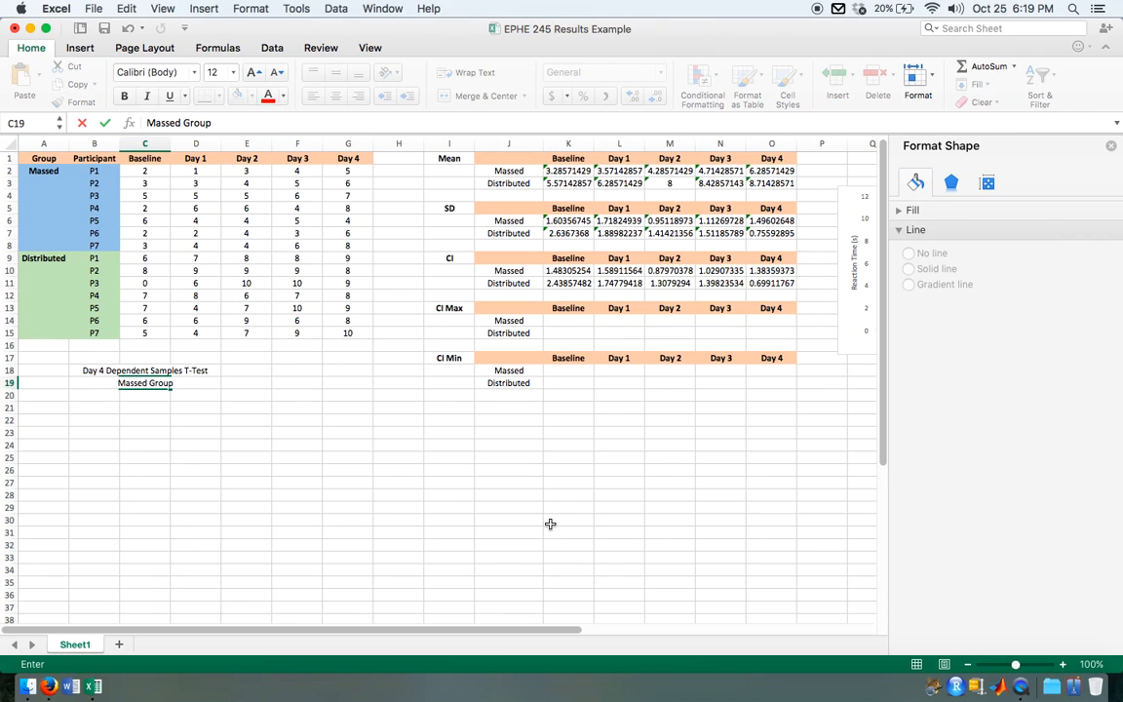
pyautogui.write(' Independent Sa')
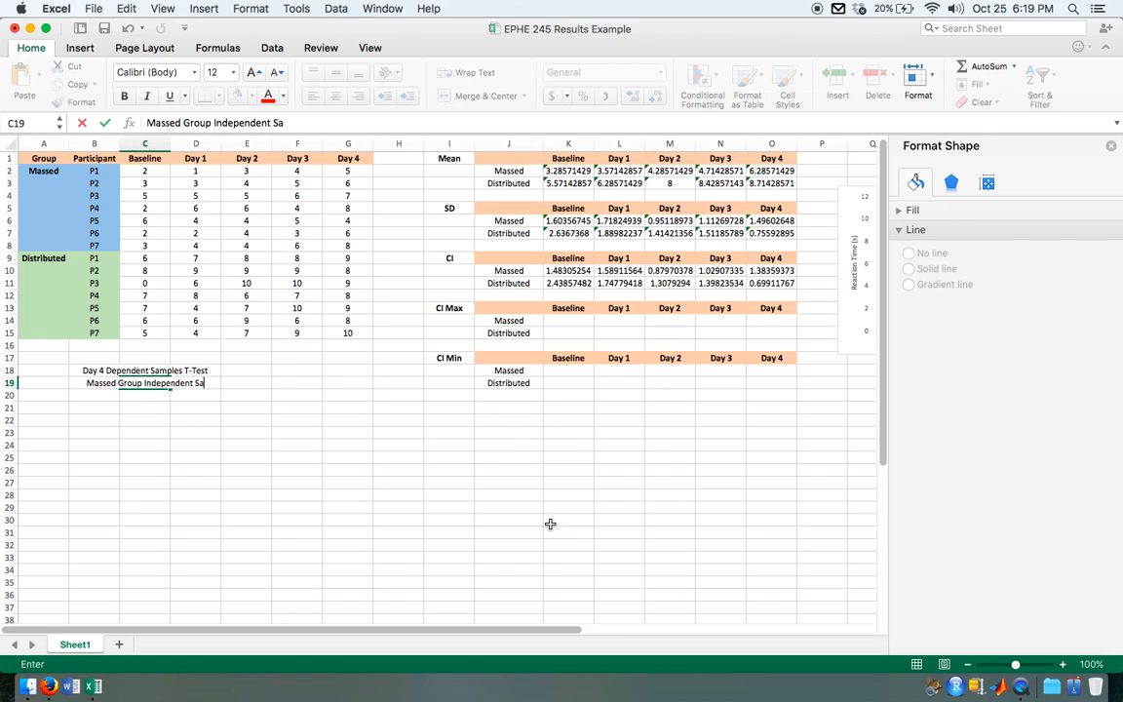
pyautogui.write('mples T-Test')
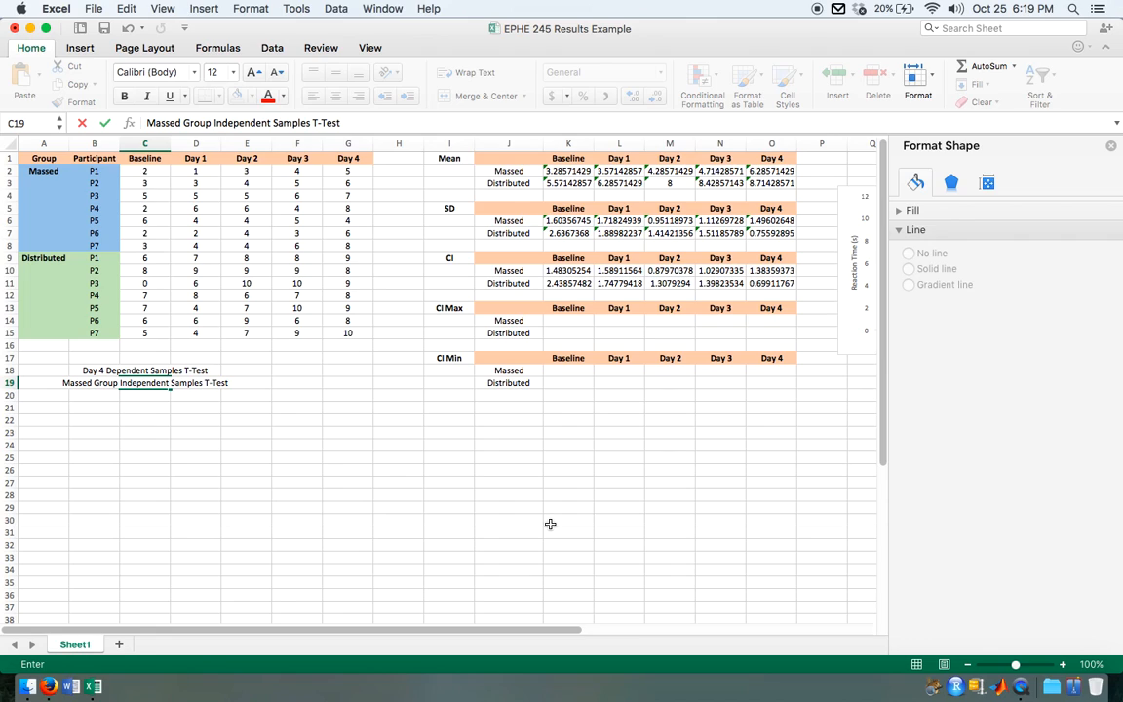
pyautogui.press('Return')
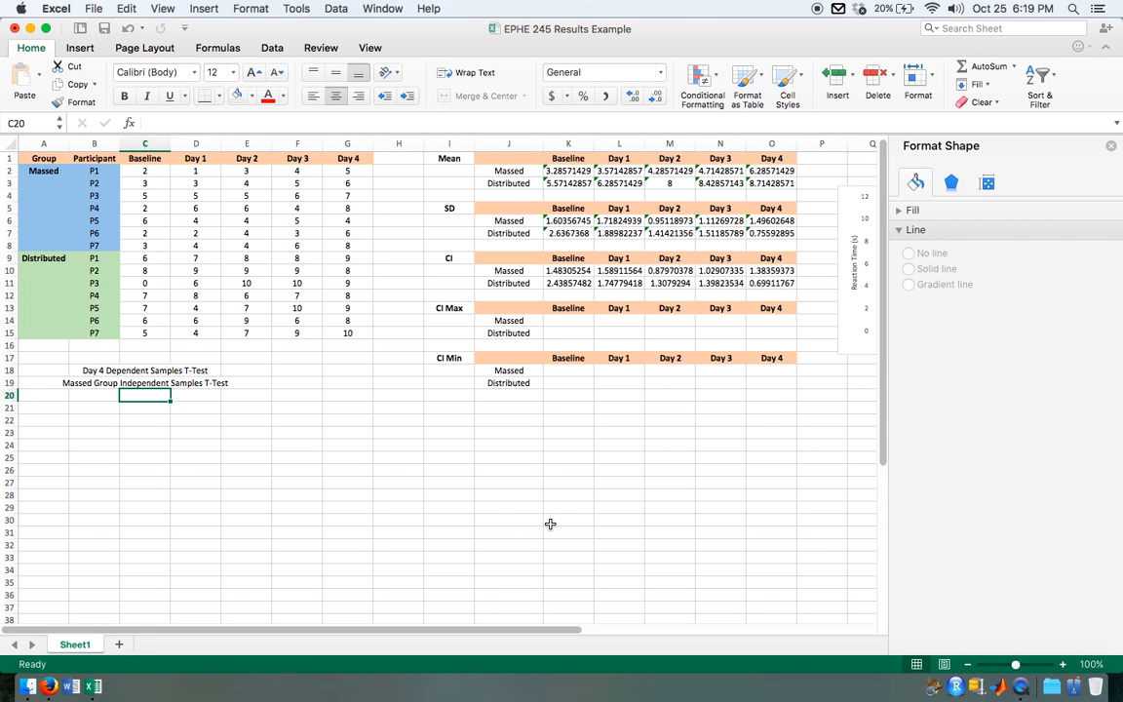
# Step: Add the label "Distributed Group Independent Samples T-Test" in cell C20
pyautogui.write('Distr')
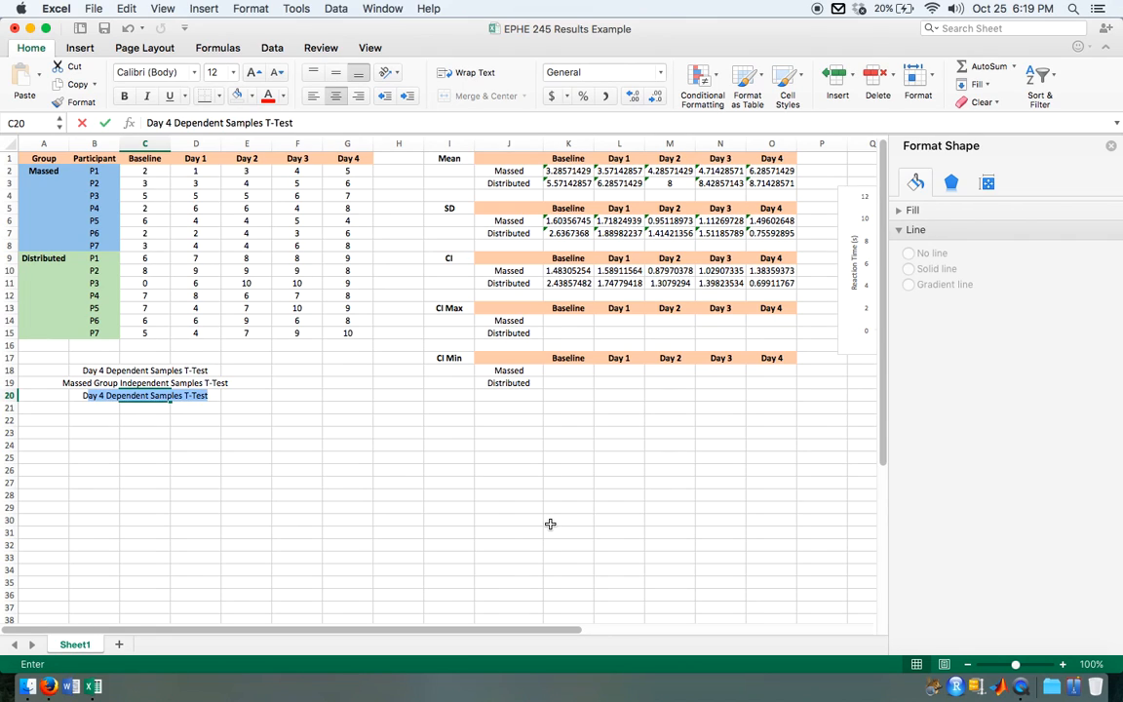
pyautogui.write('ibu')
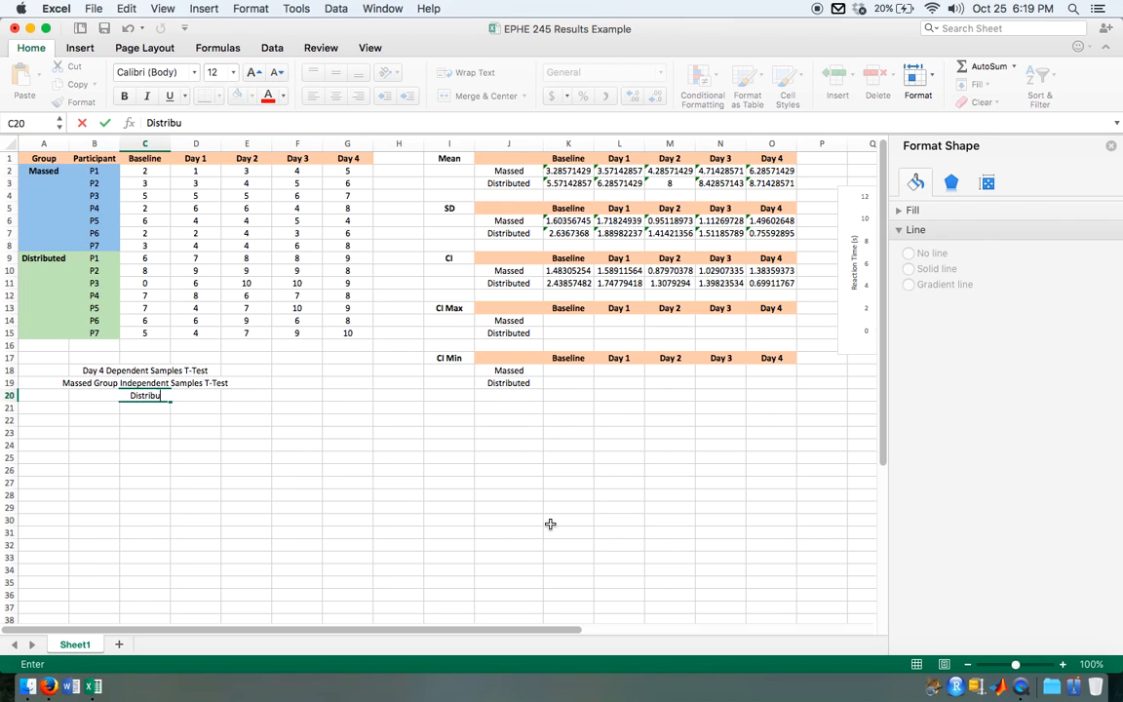
pyautogui.write('ted Group Ind')
pyautogui.write('e')
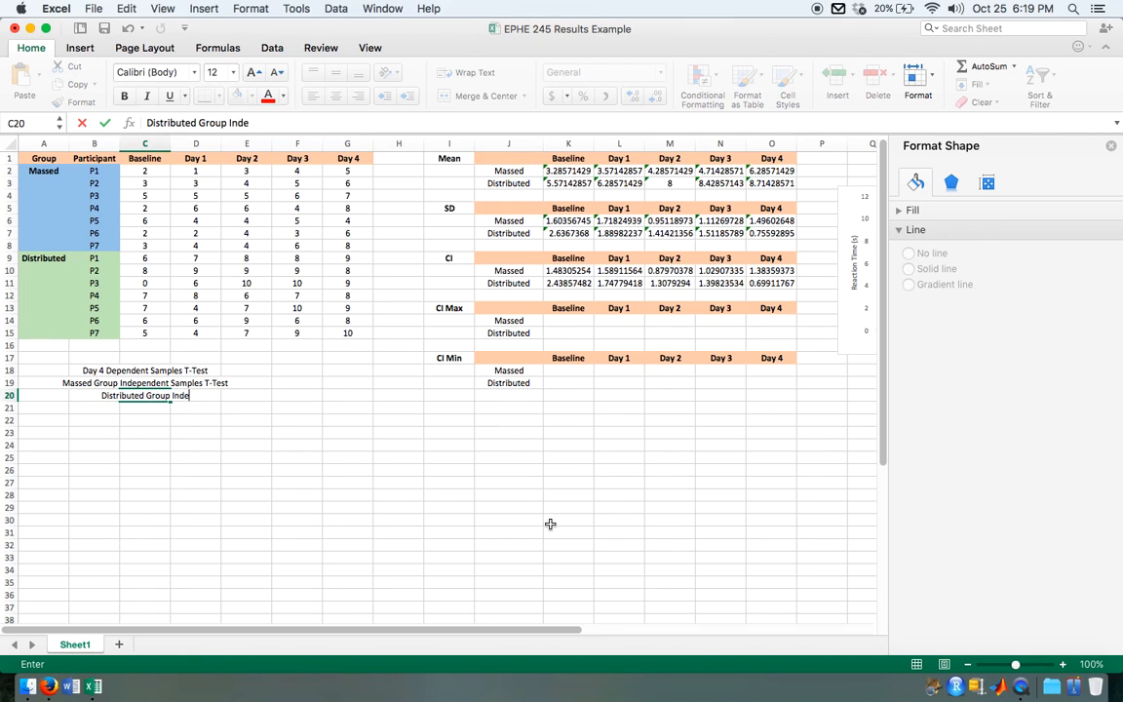
pyautogui.write('pendent Samp')
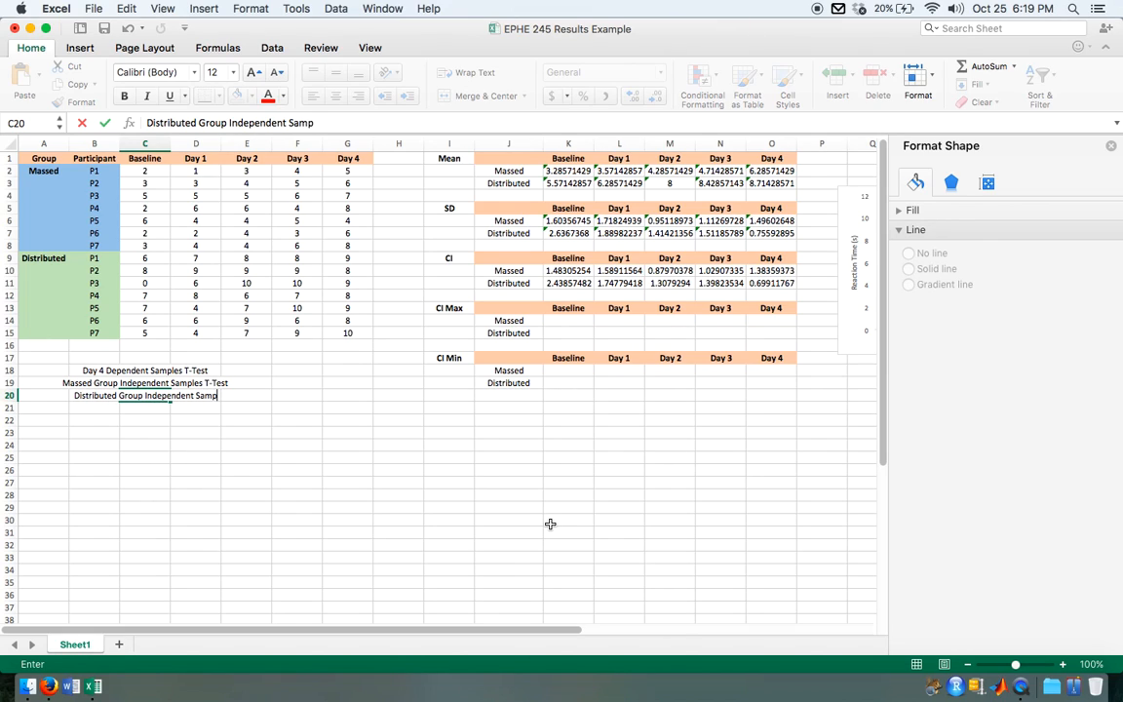
pyautogui.write('les T-')
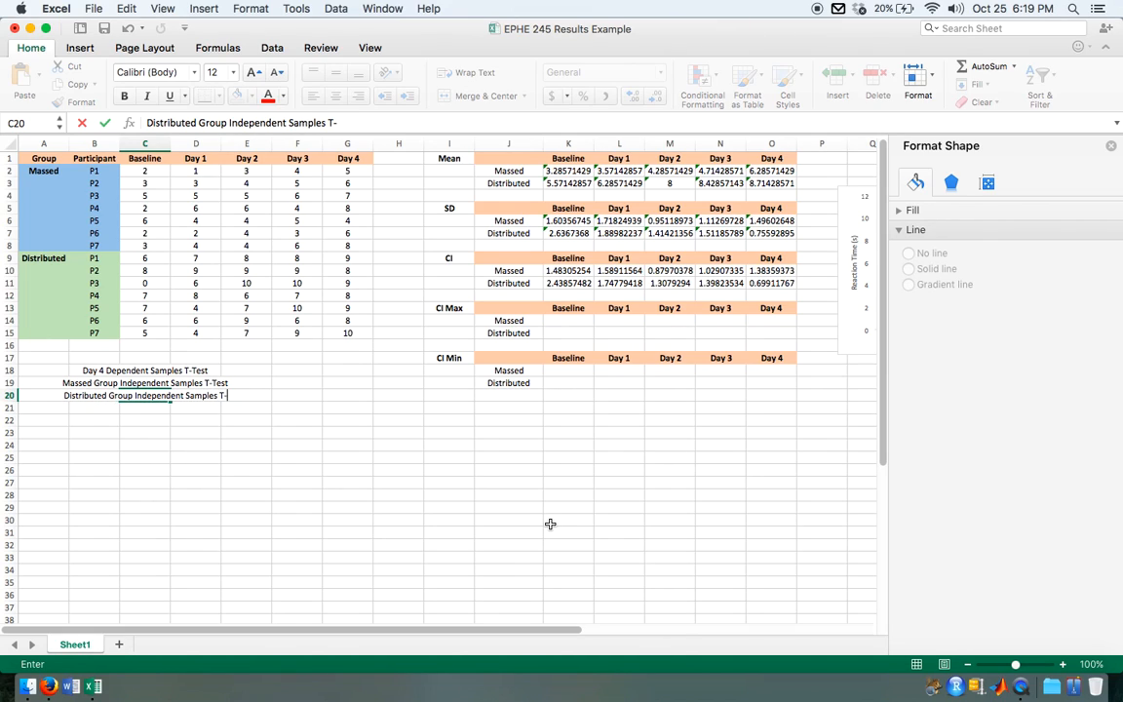
pyautogui.write('Test')
# Step: Left-align the three t-test labels in C18:C20
pyautogui.moveTo(145, 371); pyautogui.dragTo(145, 390)
pyautogui.click(313, 95)
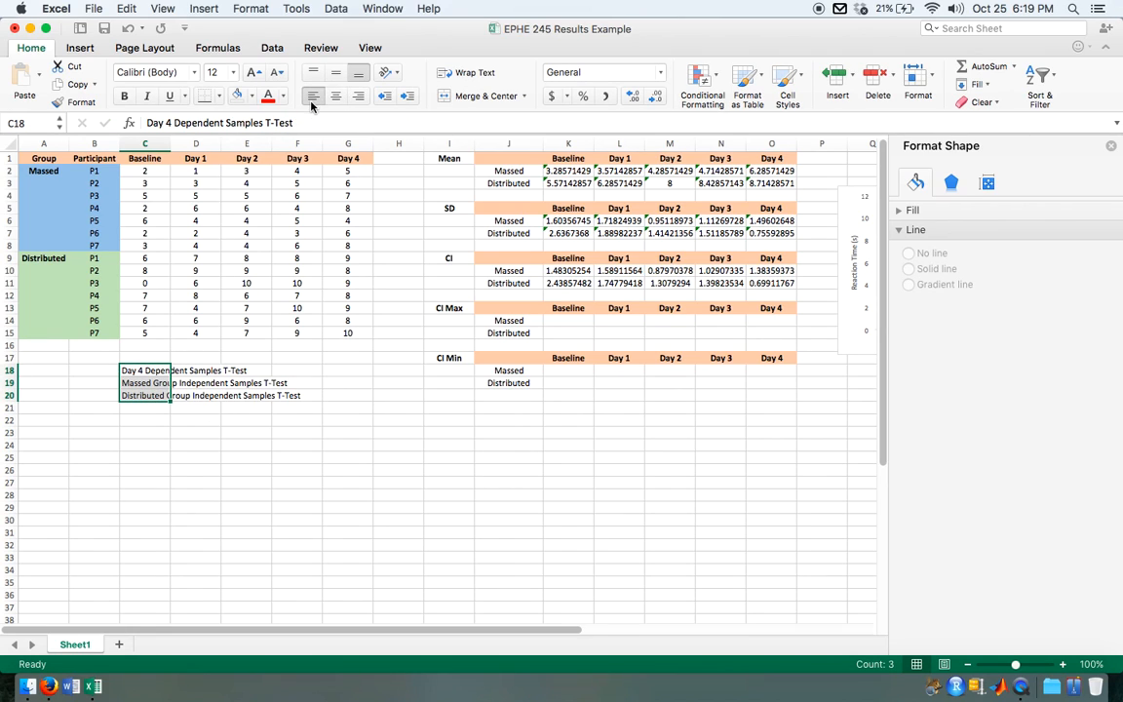
pyautogui.click(312, 395)
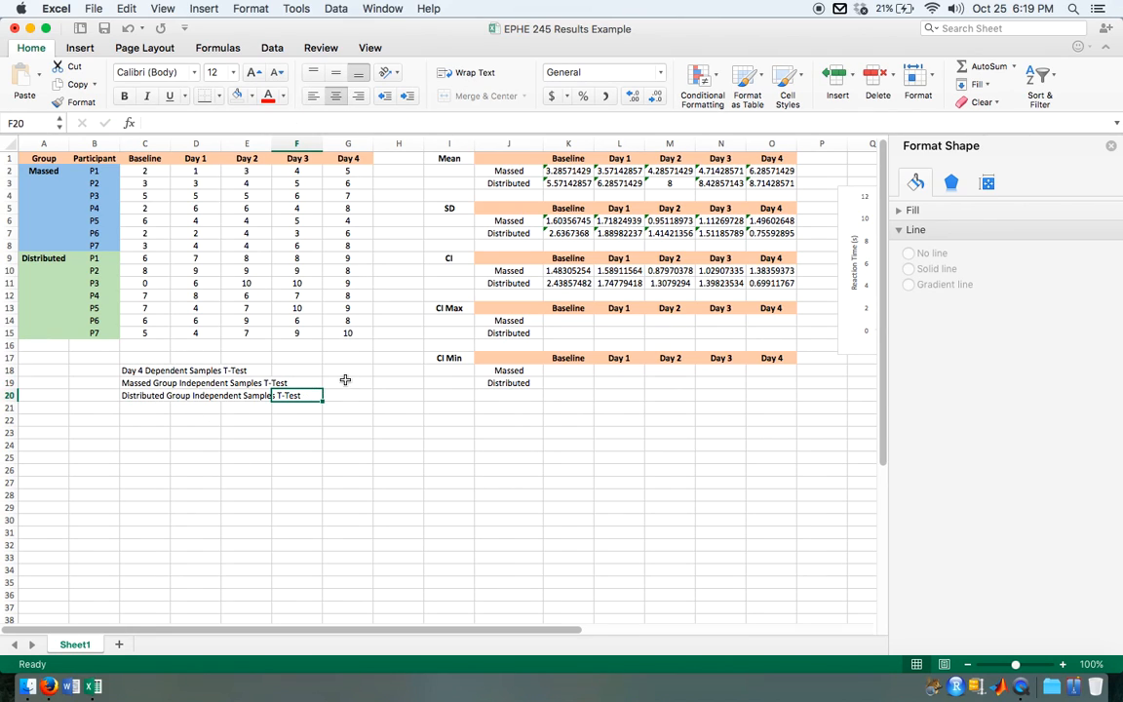
# Step: Insert a new column at H, between the raw data and the summary tables
pyautogui.click(342, 354)
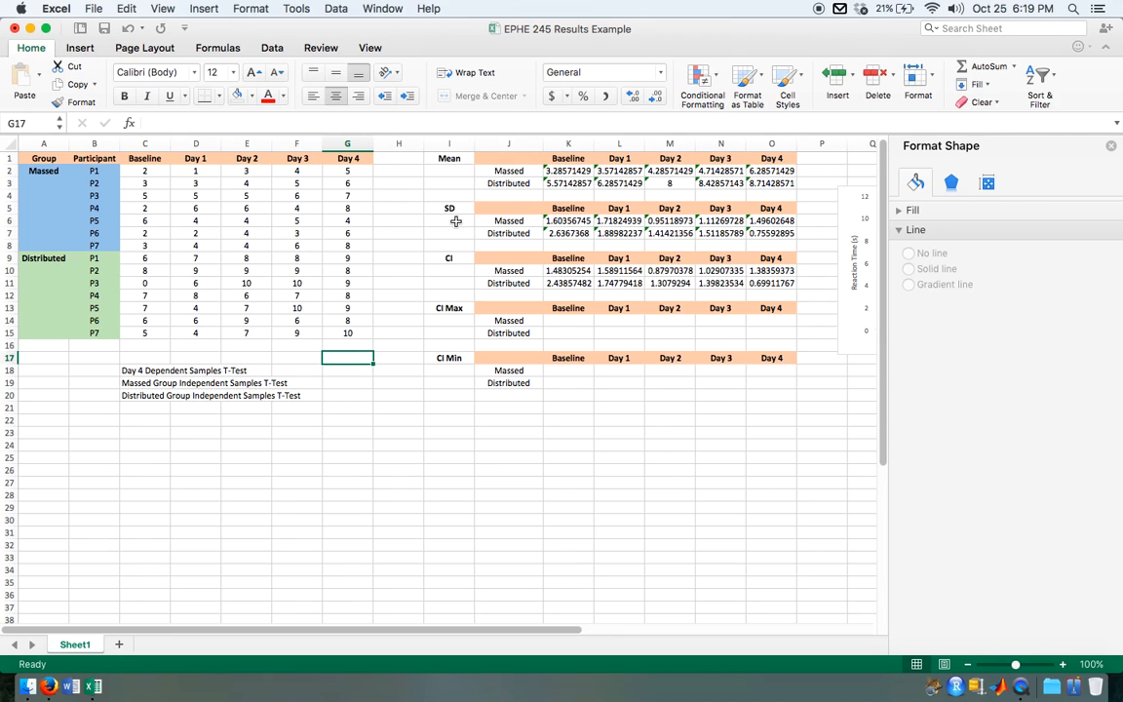
pyautogui.click(401, 145)
pyautogui.rightClick(402, 154)
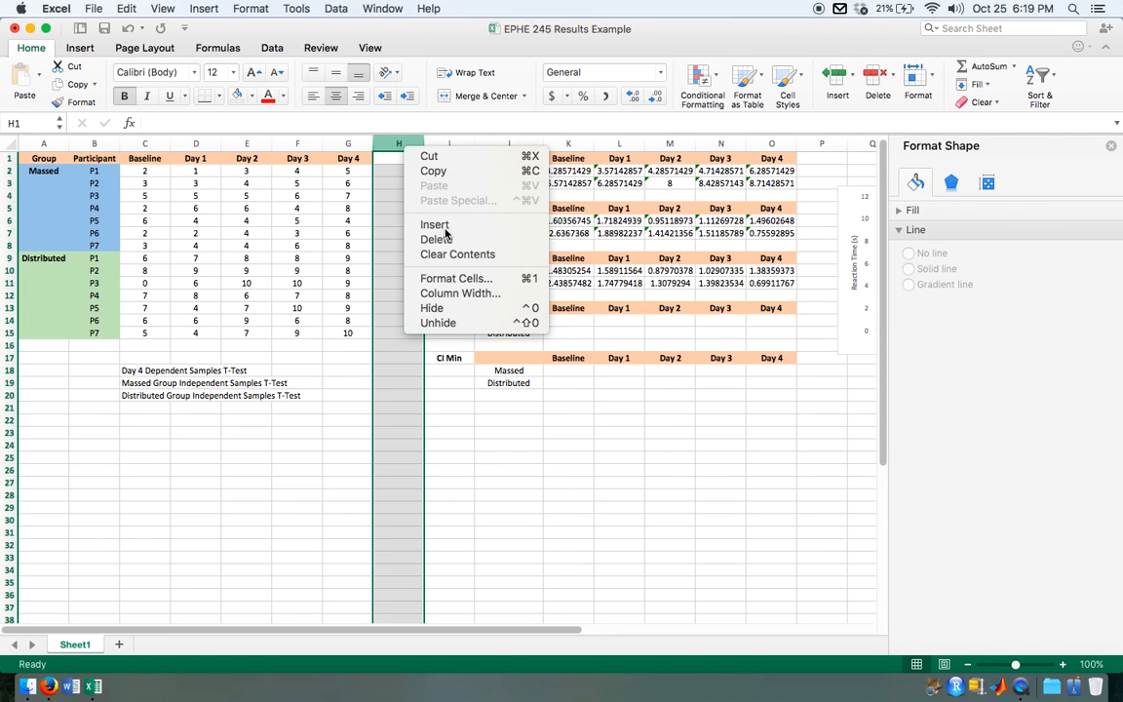
pyautogui.click(404, 211)
# Step: Enter the column headings "P-Value" in G17 and "T-Value" in H17 for the t-test results
pyautogui.click(348, 358)
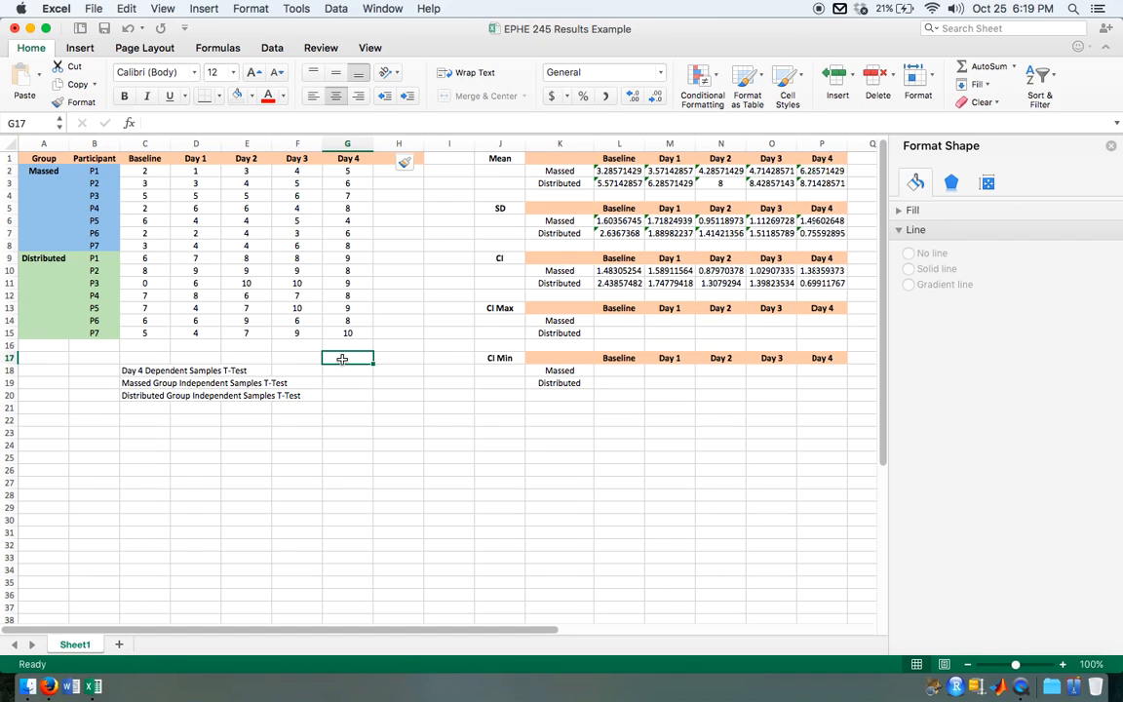
pyautogui.write('P-Value')
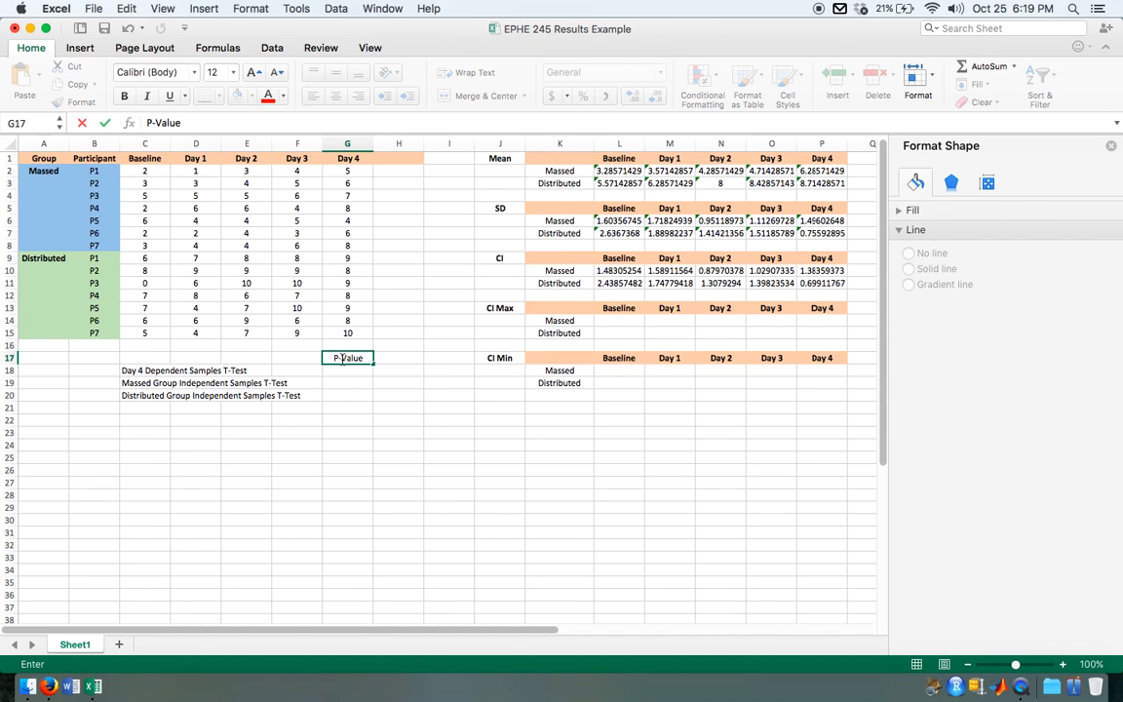
pyautogui.press('Tab')
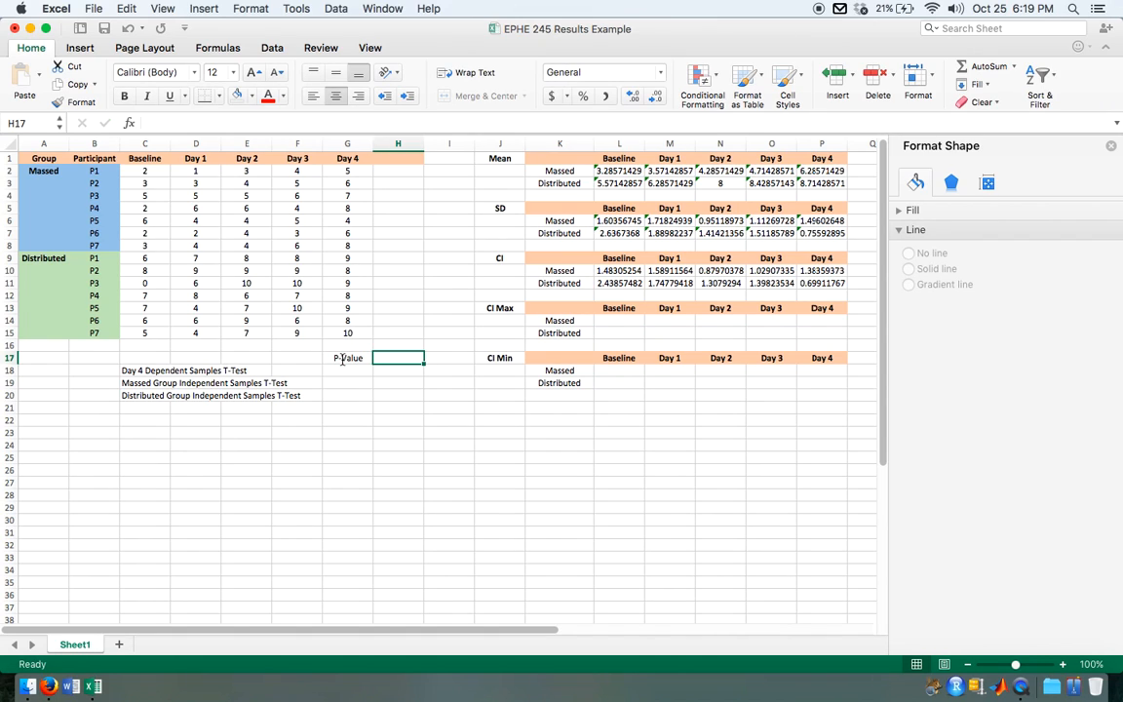
pyautogui.write('T-Value')
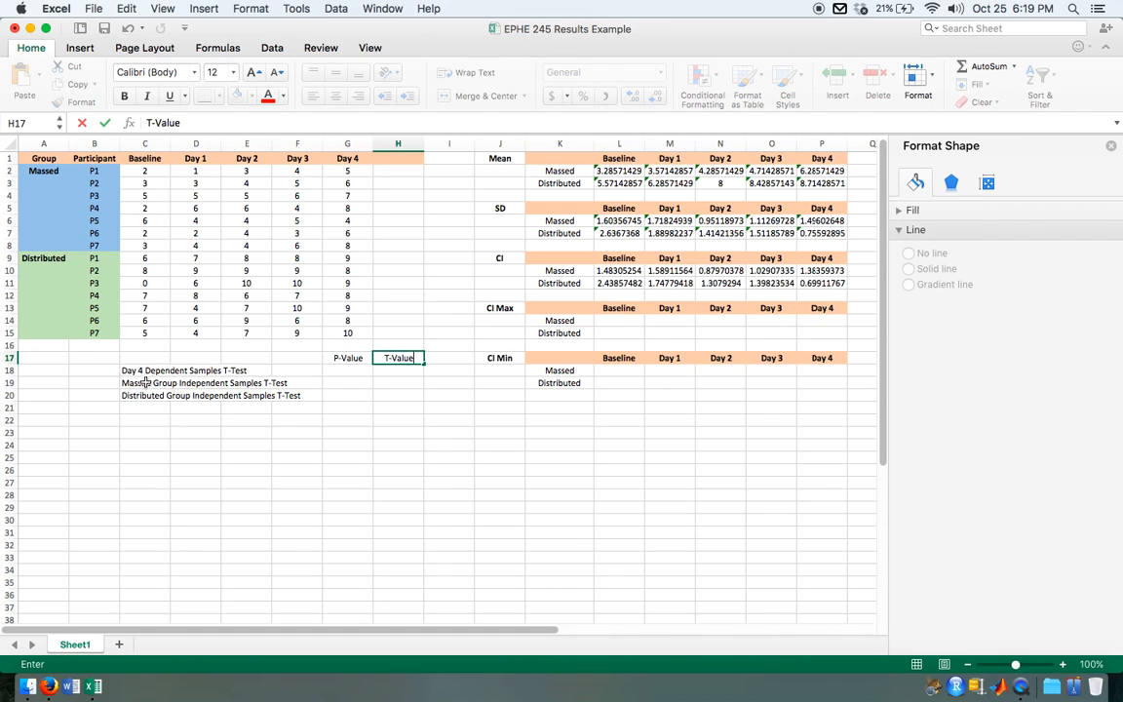
# Step: Review which scores each t-test compares, selecting the Massed and Distributed groups' Baseline and Day 4 ranges alongside the labels in C18:C20
pyautogui.click(131, 371)
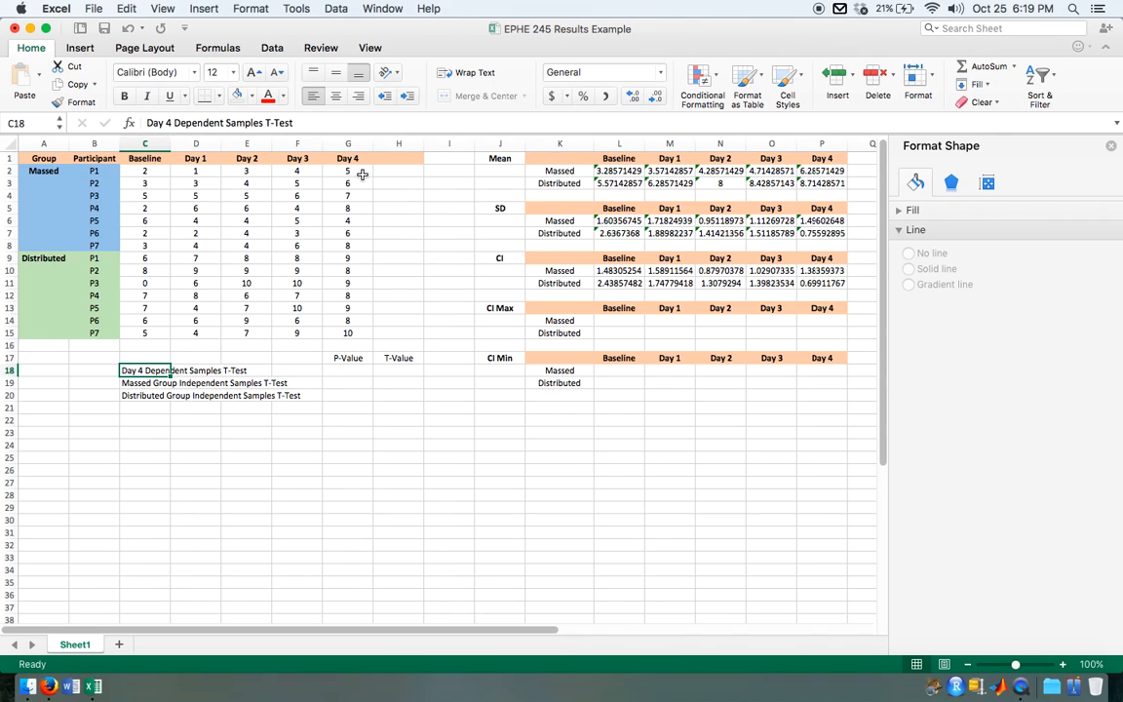
pyautogui.click(363, 173)
pyautogui.moveTo(362, 172); pyautogui.dragTo(354, 246)
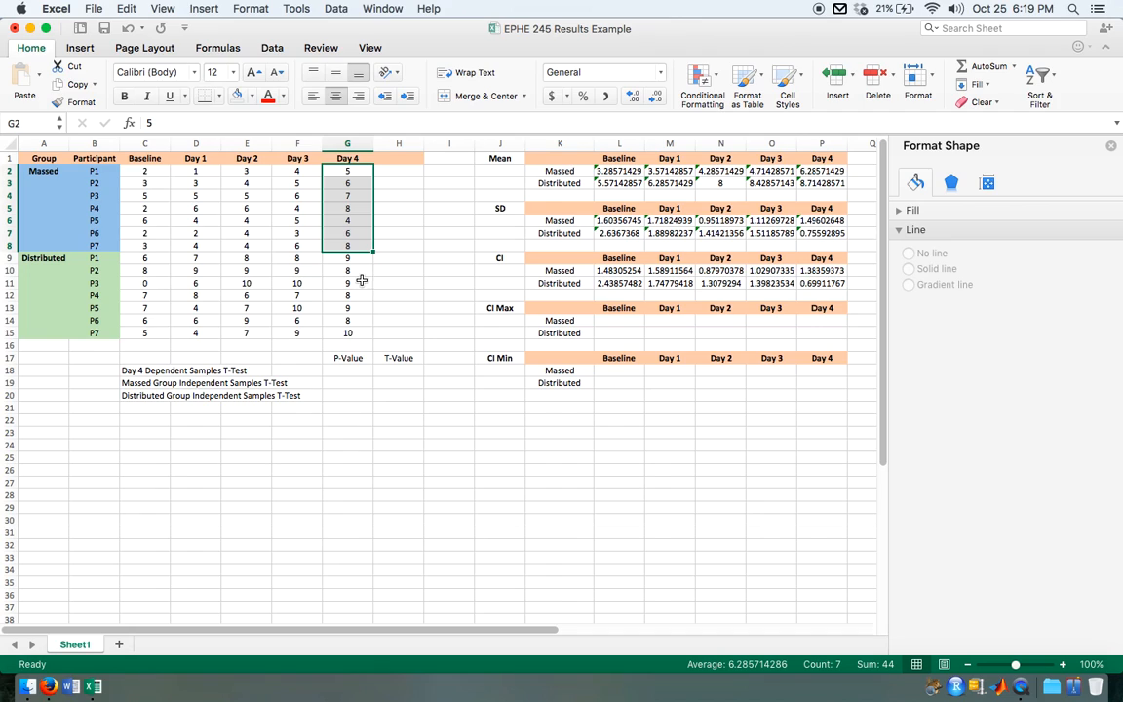
pyautogui.click(154, 385)
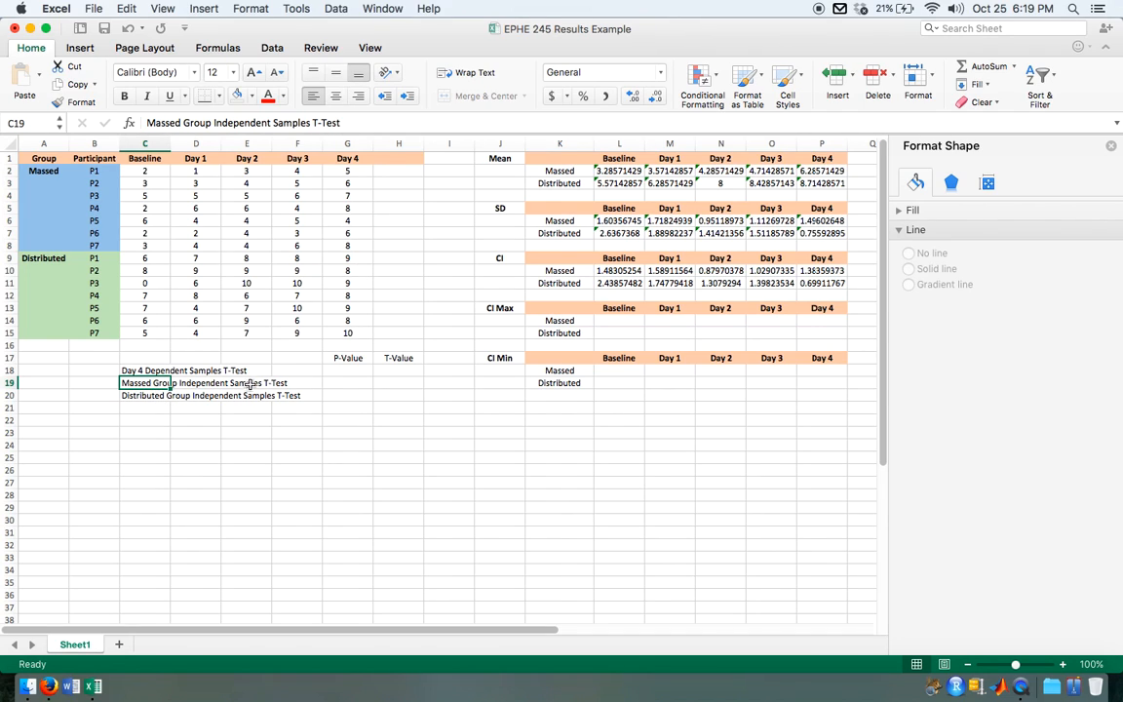
pyautogui.moveTo(144, 171); pyautogui.dragTo(147, 249)
pyautogui.moveTo(347, 172); pyautogui.dragTo(353, 245)
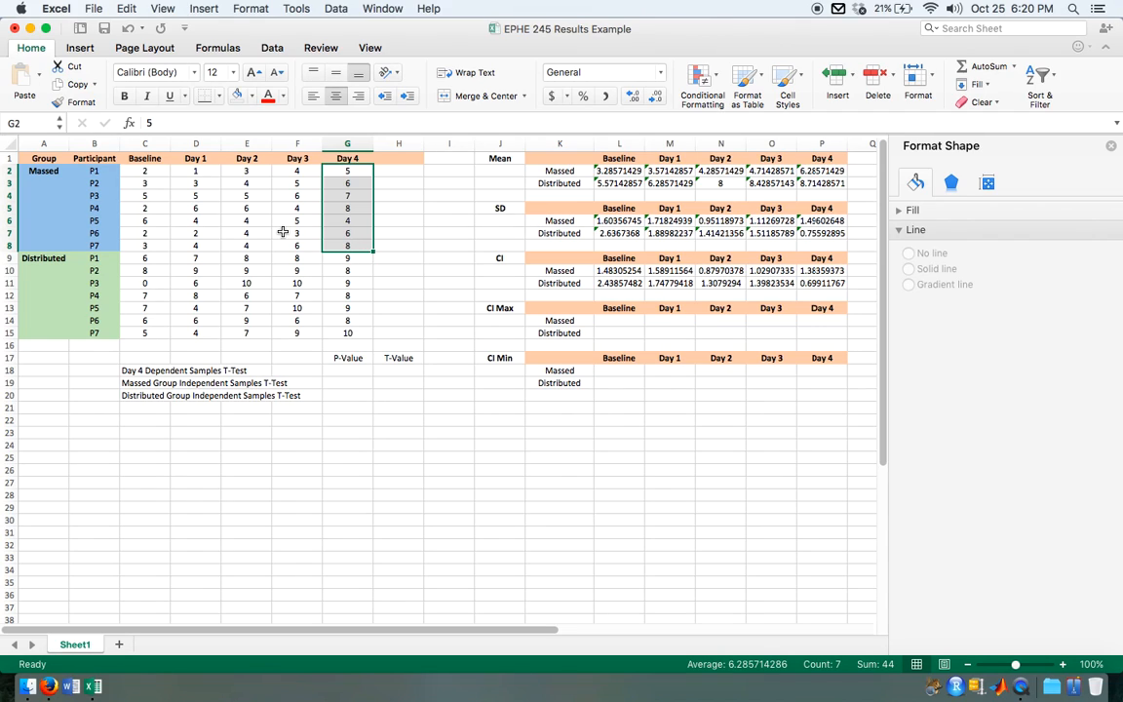
pyautogui.click(135, 396)
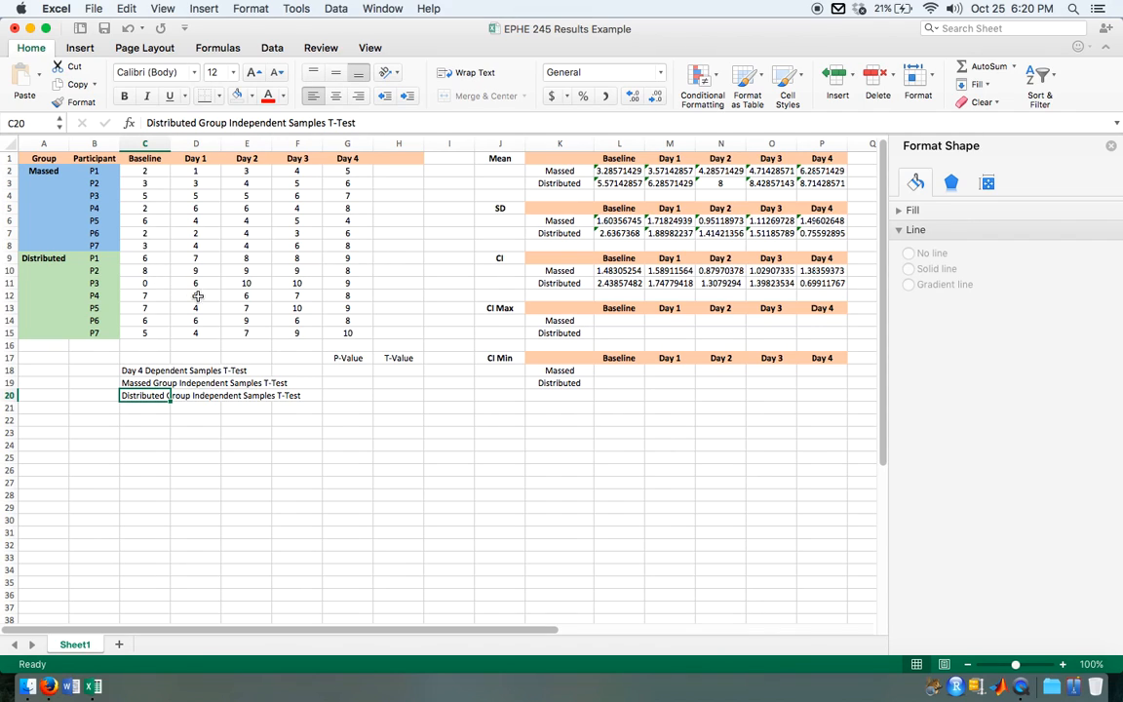
pyautogui.moveTo(155, 259); pyautogui.dragTo(153, 332)
pyautogui.moveTo(351, 259); pyautogui.dragTo(346, 333)
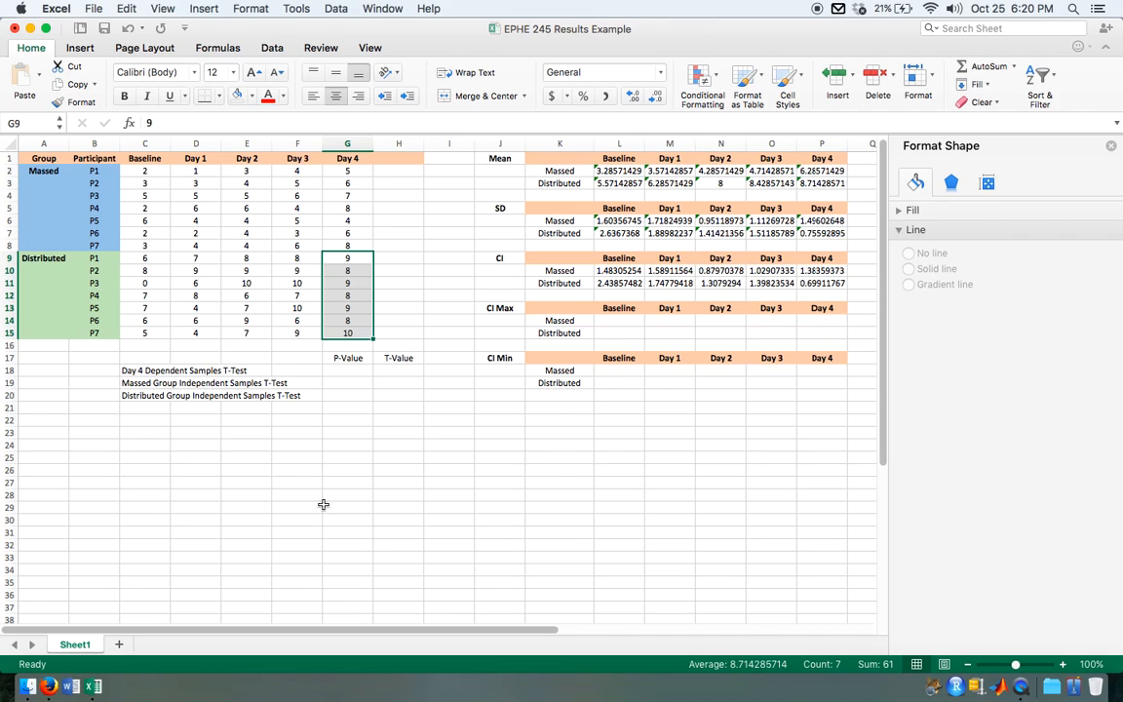
# Step: Correct the label in C18 to read "Day 4 Independent Samples T-Test"
pyautogui.click(149, 371)
pyautogui.click(181, 122)
pyautogui.press('BackSpace')
pyautogui.write('Ind')
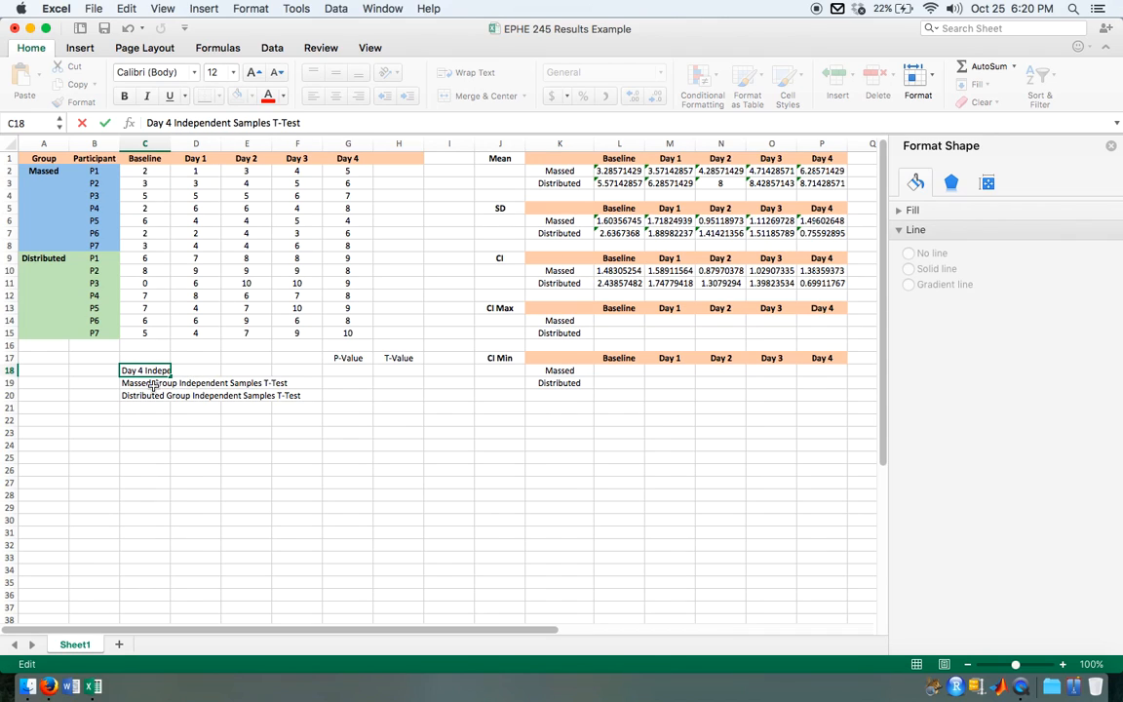
pyautogui.press('Return')
# Step: Replace "Independent" in the C19 label so it reads "Massed Group Dependent Samples T-Test"
pyautogui.doubleClick(240, 123)
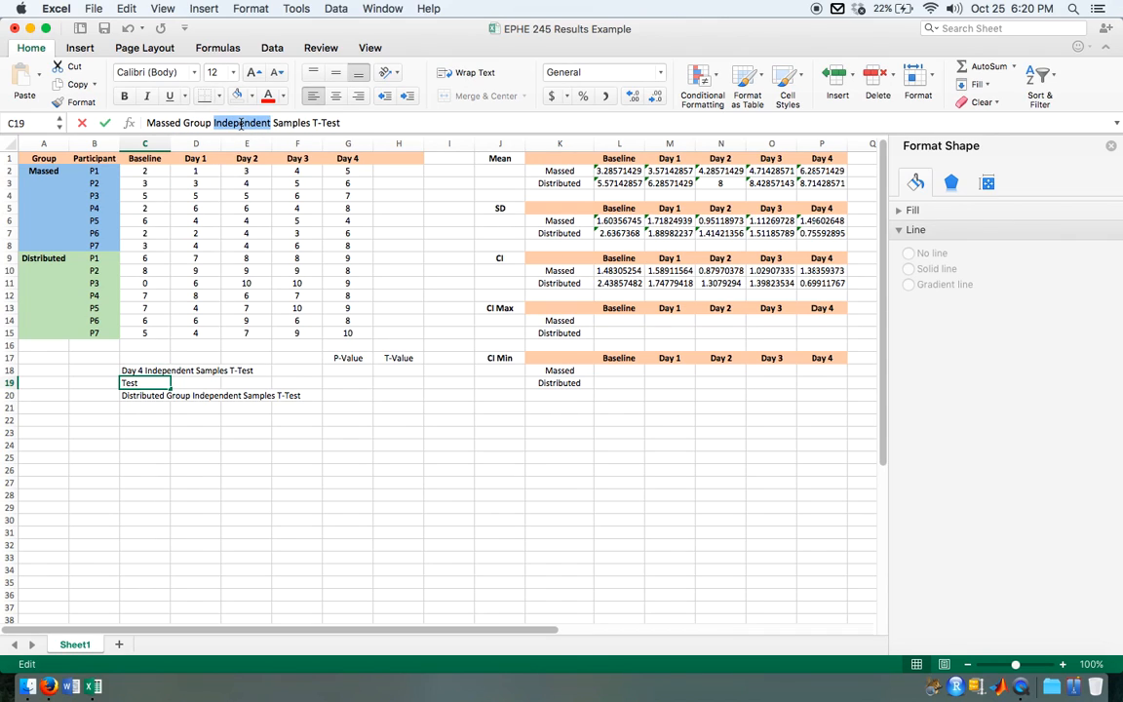
pyautogui.write('D')
pyautogui.write('ependent')
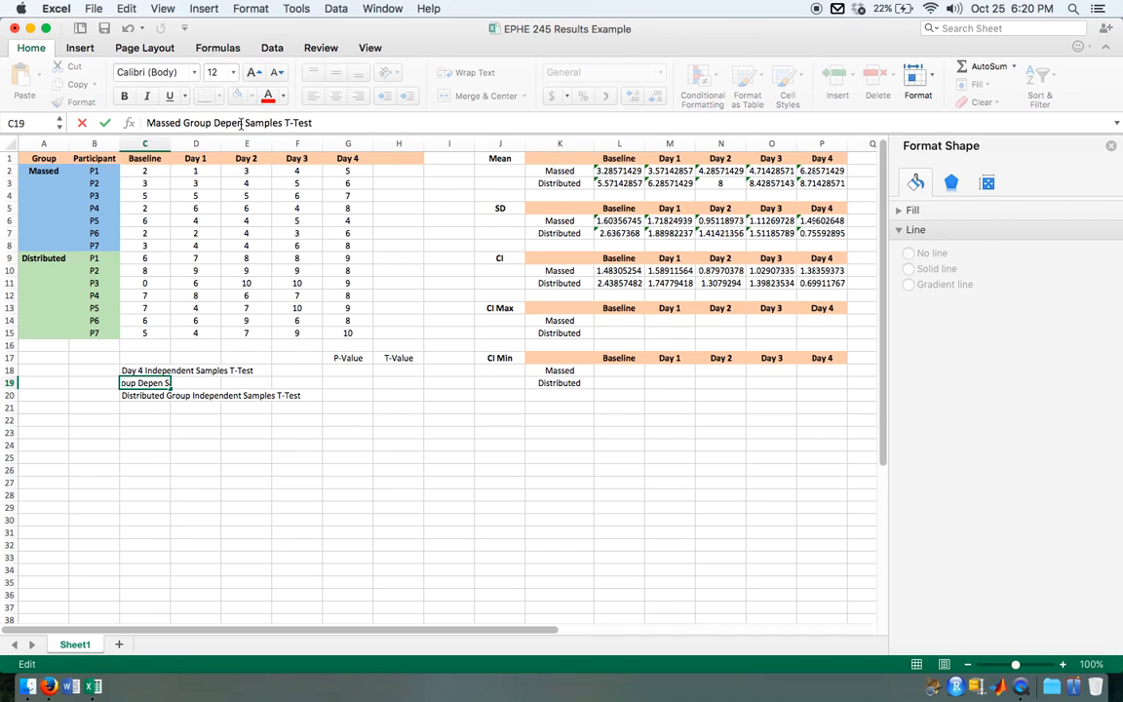
pyautogui.press('Return')
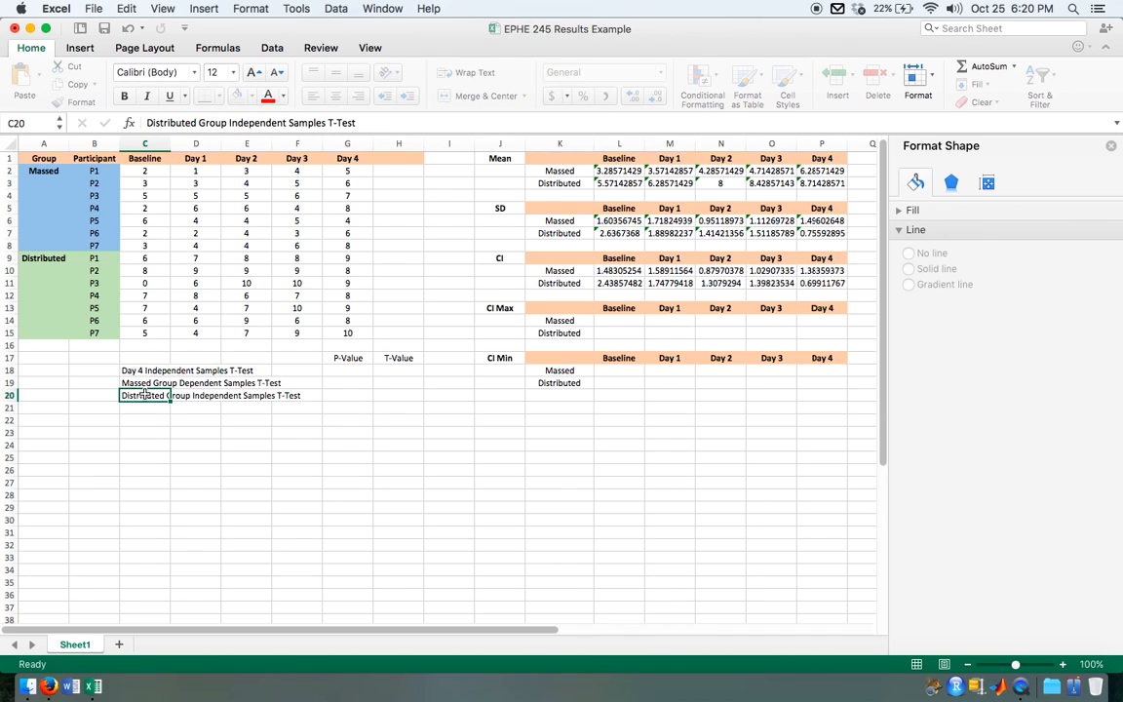
# Step: Replace "Independent" in the C20 label so it reads "Distributed Group Dependent Samples T-Test"
pyautogui.click(251, 123)
pyautogui.doubleClick(257, 123)
pyautogui.write('Dependent')
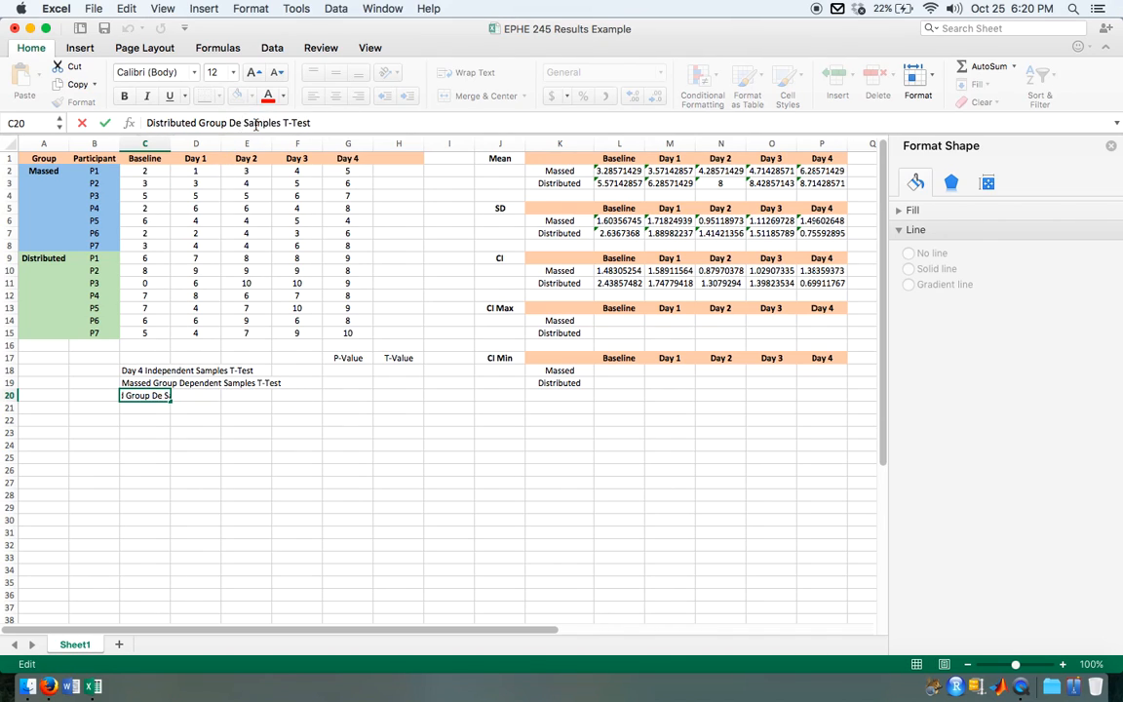
pyautogui.click(233, 482)
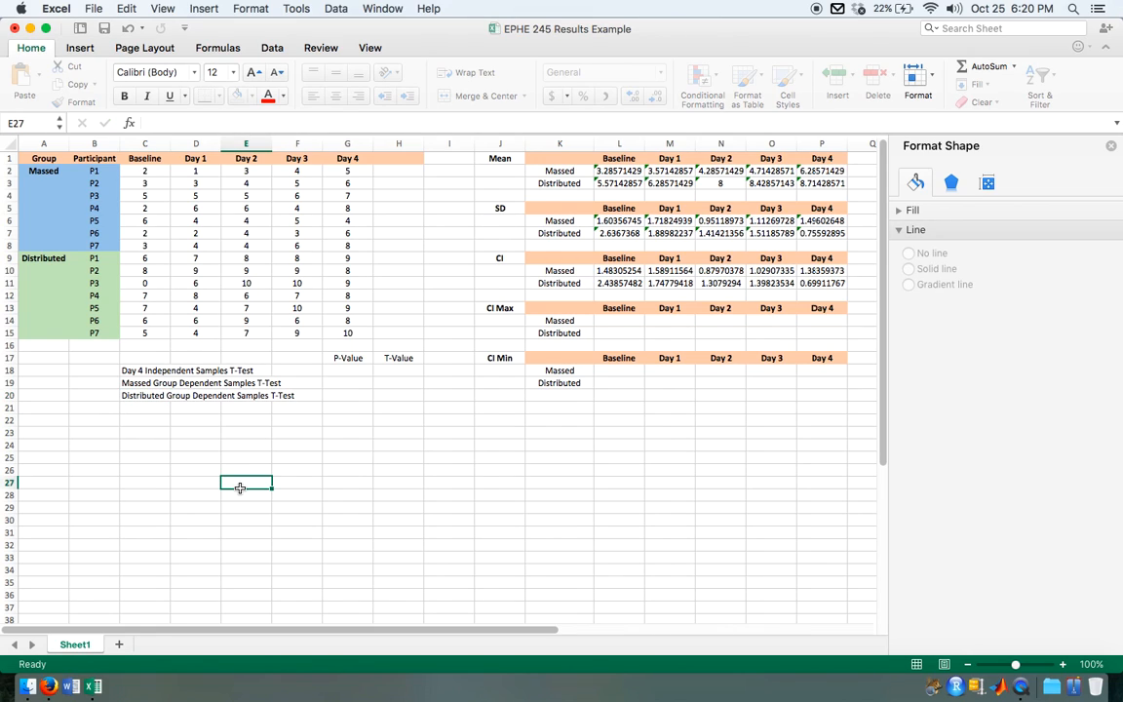
# Step: Review the C18 and C19 test labels against the Massed group's Baseline and Day 4 scores and both groups' Day 4 scores
pyautogui.click(160, 370)
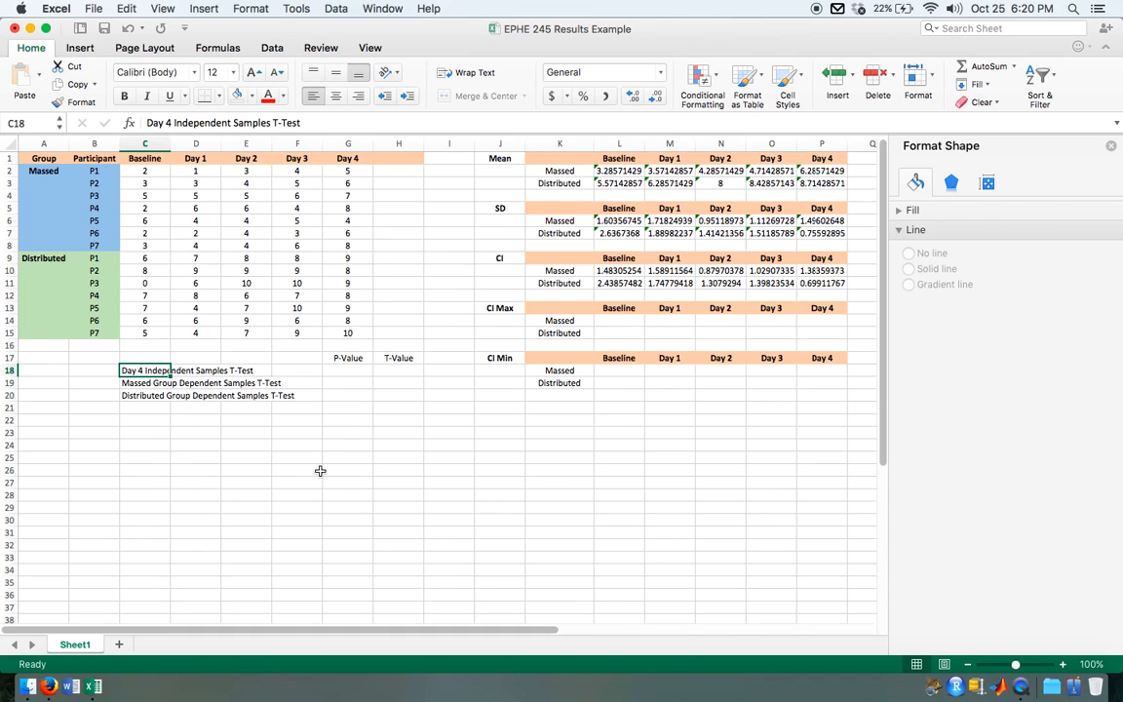
pyautogui.click(139, 383)
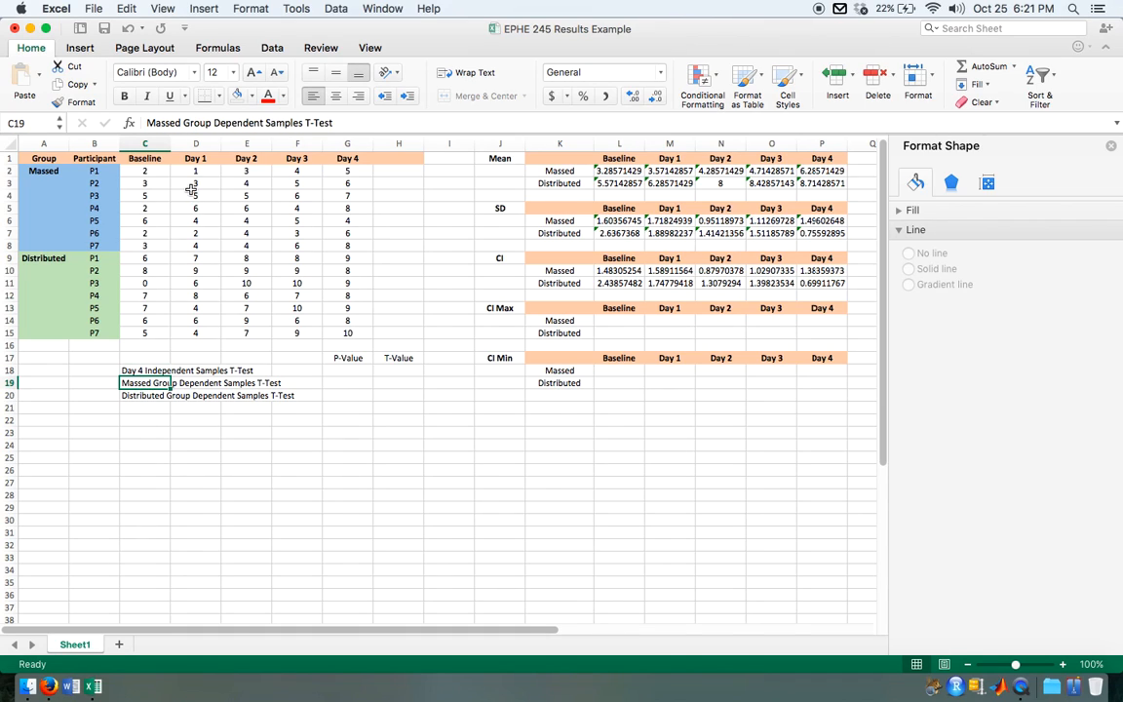
pyautogui.moveTo(148, 172); pyautogui.dragTo(146, 240)
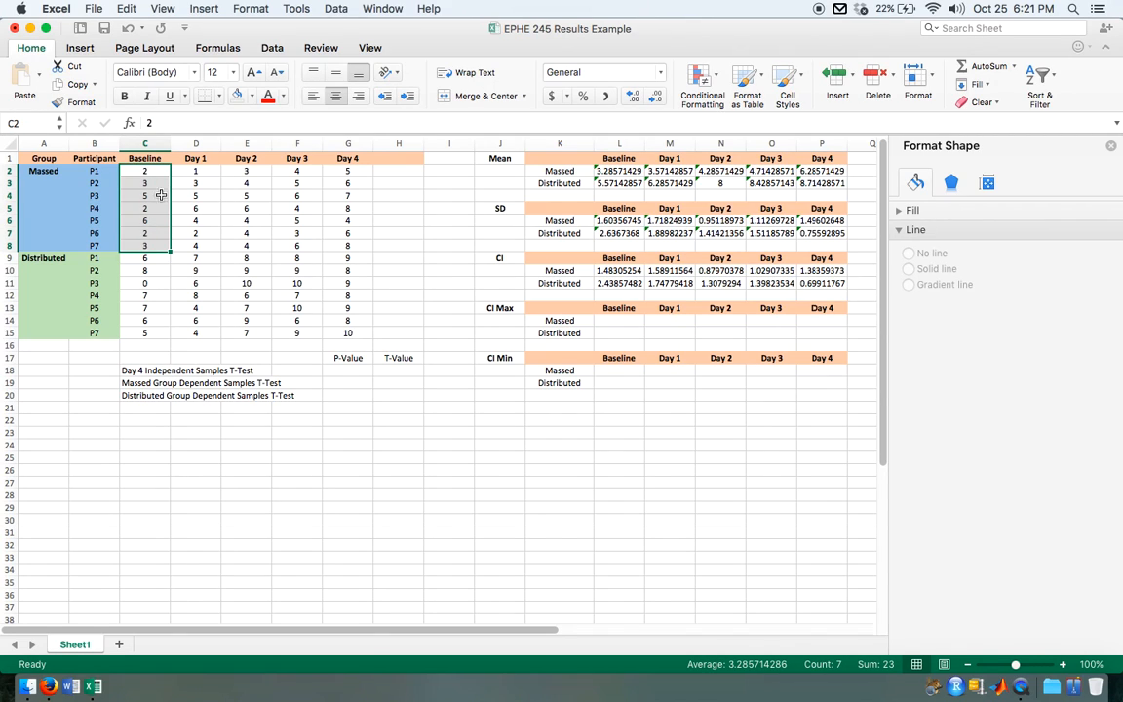
pyautogui.moveTo(348, 172); pyautogui.dragTo(347, 231)
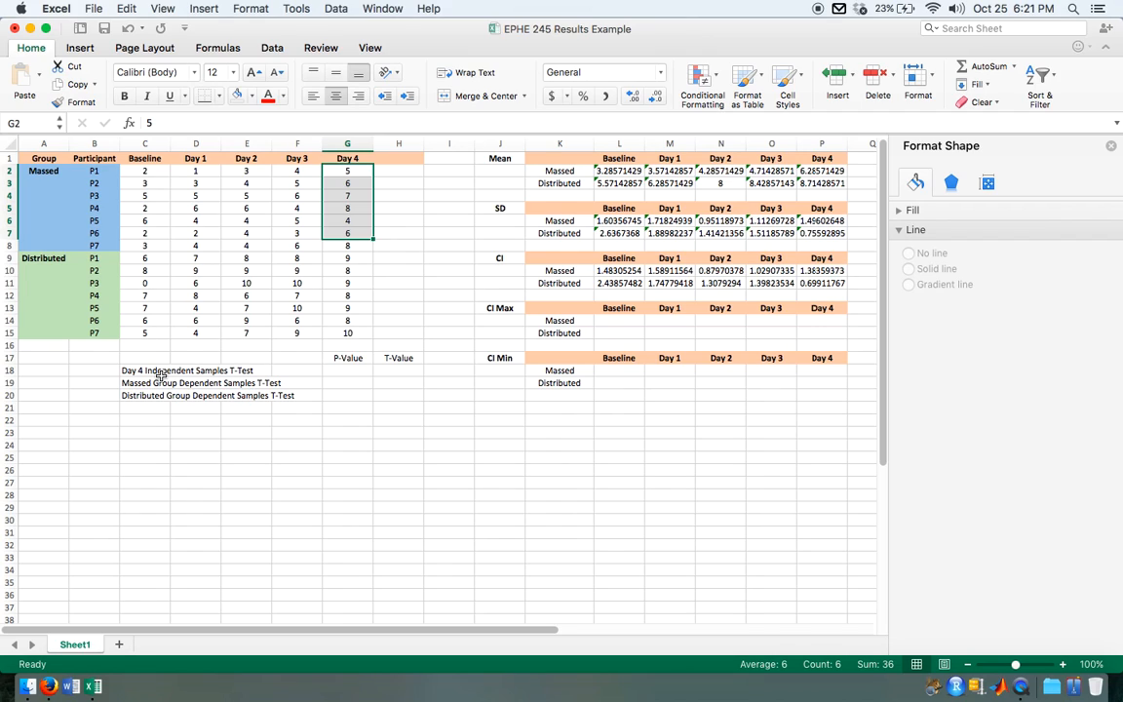
pyautogui.click(360, 373)
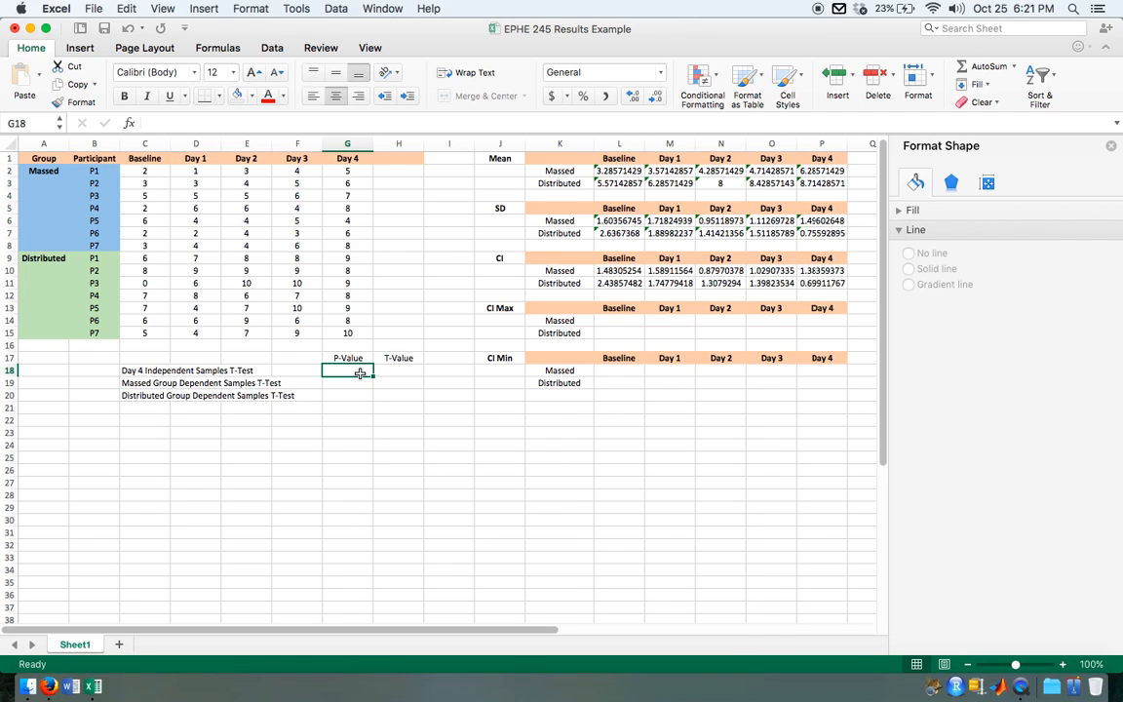
pyautogui.click(322, 154)
pyautogui.moveTo(327, 174); pyautogui.dragTo(350, 344)
# Step: Calculate the Day 4 independent samples p-value in G18 with =T.TEST(G2:G8,G9:G15,2,2)
pyautogui.click(349, 371)
pyautogui.write('=t.test')
pyautogui.doubleClick(353, 399)
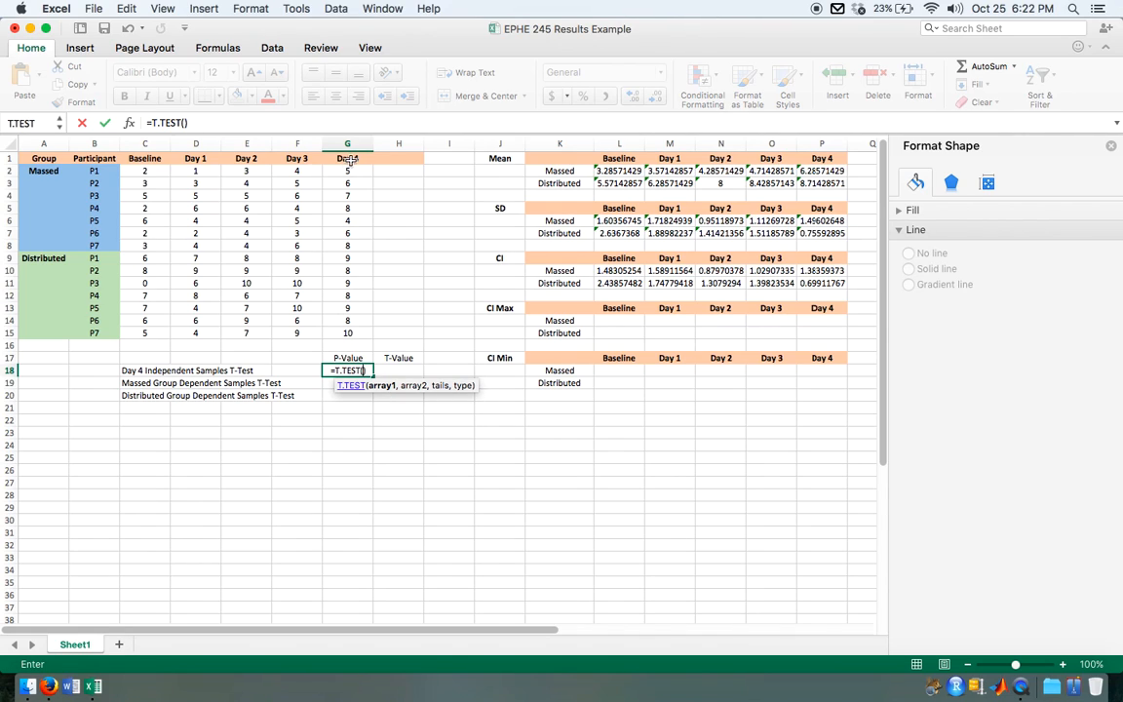
pyautogui.moveTo(351, 171); pyautogui.dragTo(350, 249)
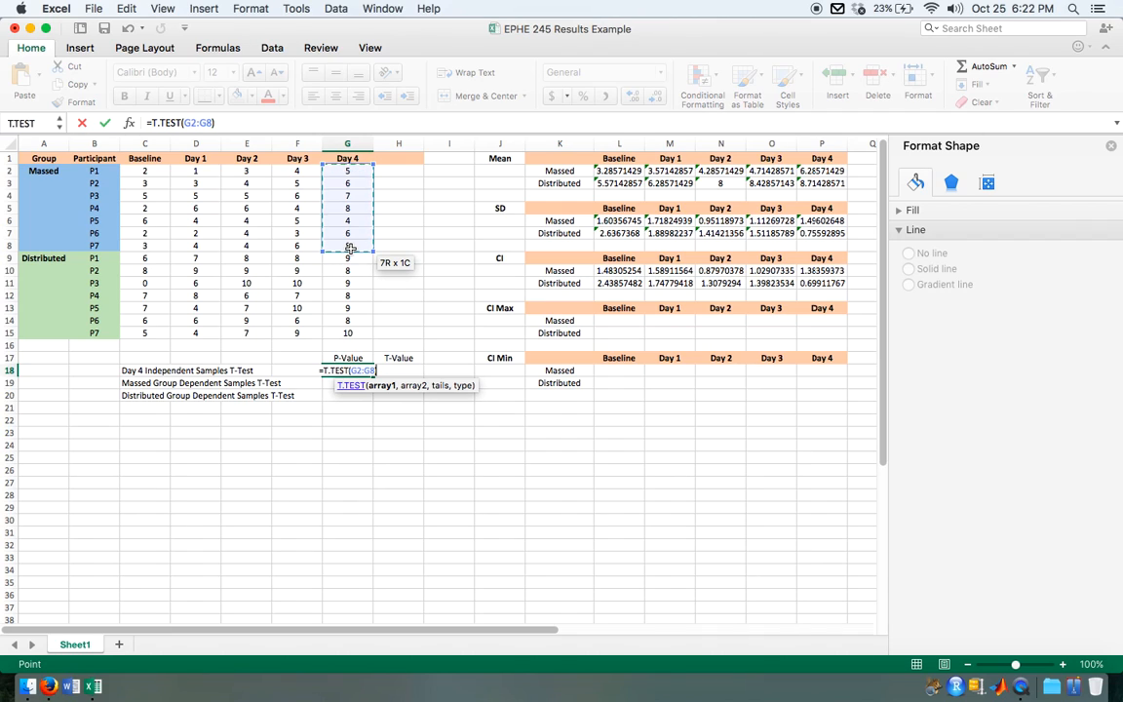
pyautogui.write(',')
pyautogui.moveTo(350, 258); pyautogui.dragTo(350, 334)
pyautogui.write(',')
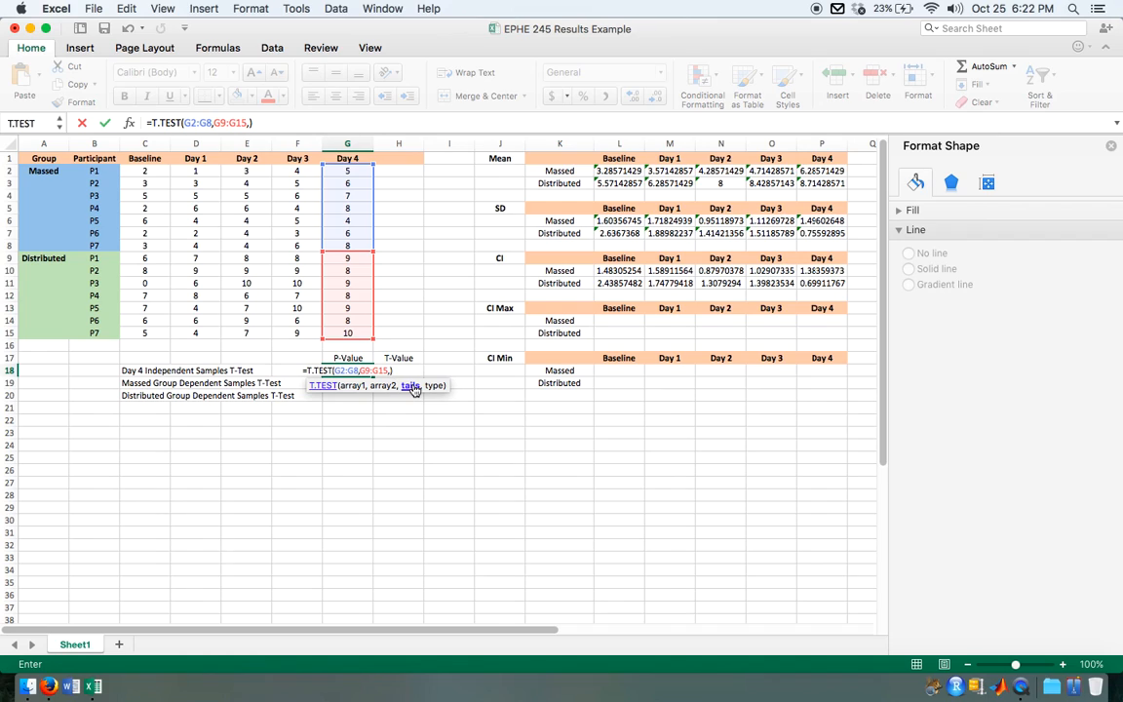
pyautogui.click(253, 123)
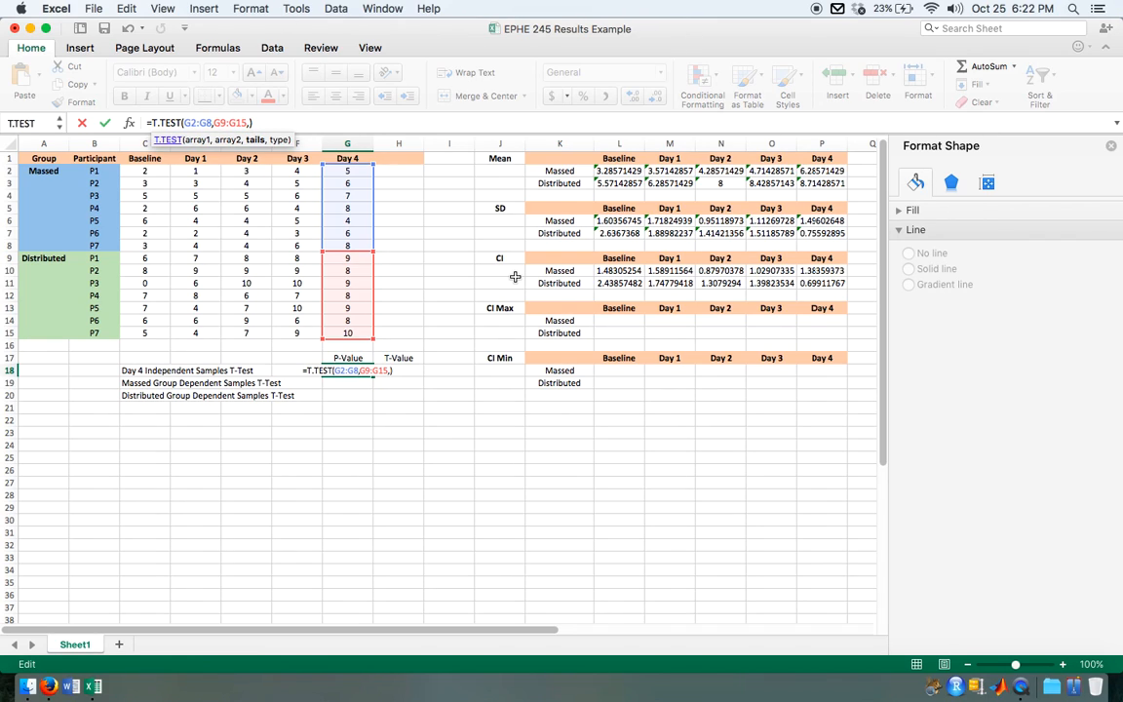
pyautogui.write('2')
pyautogui.write(',')
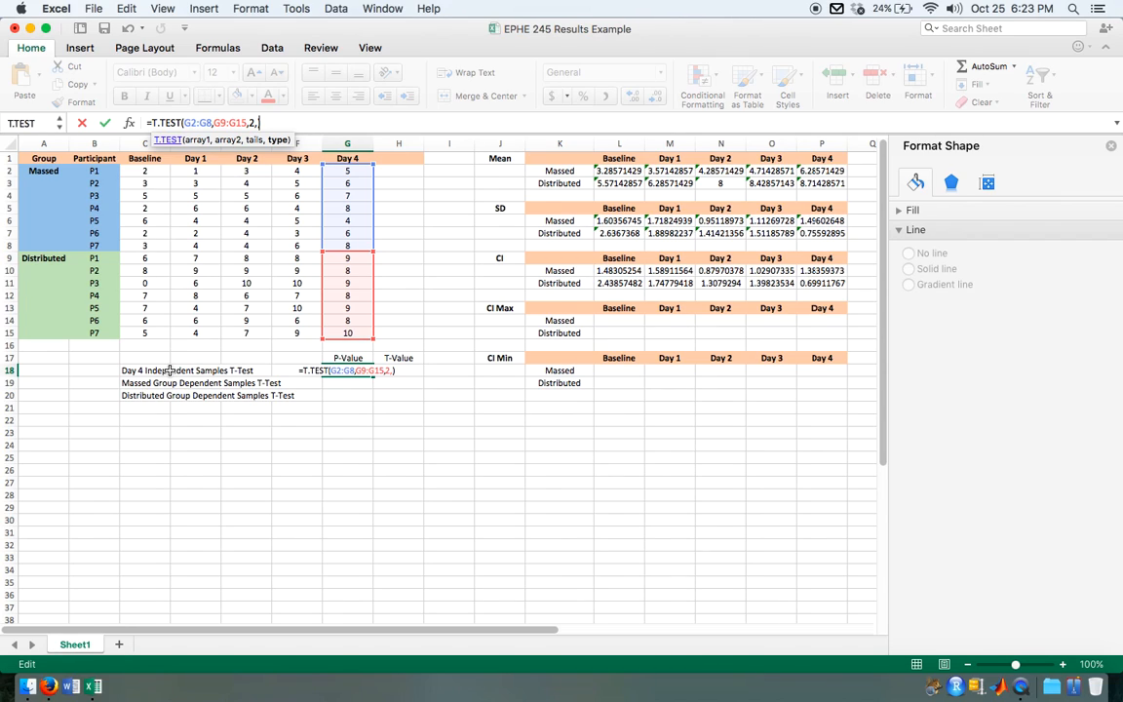
pyautogui.write('2')
pyautogui.press('Return')
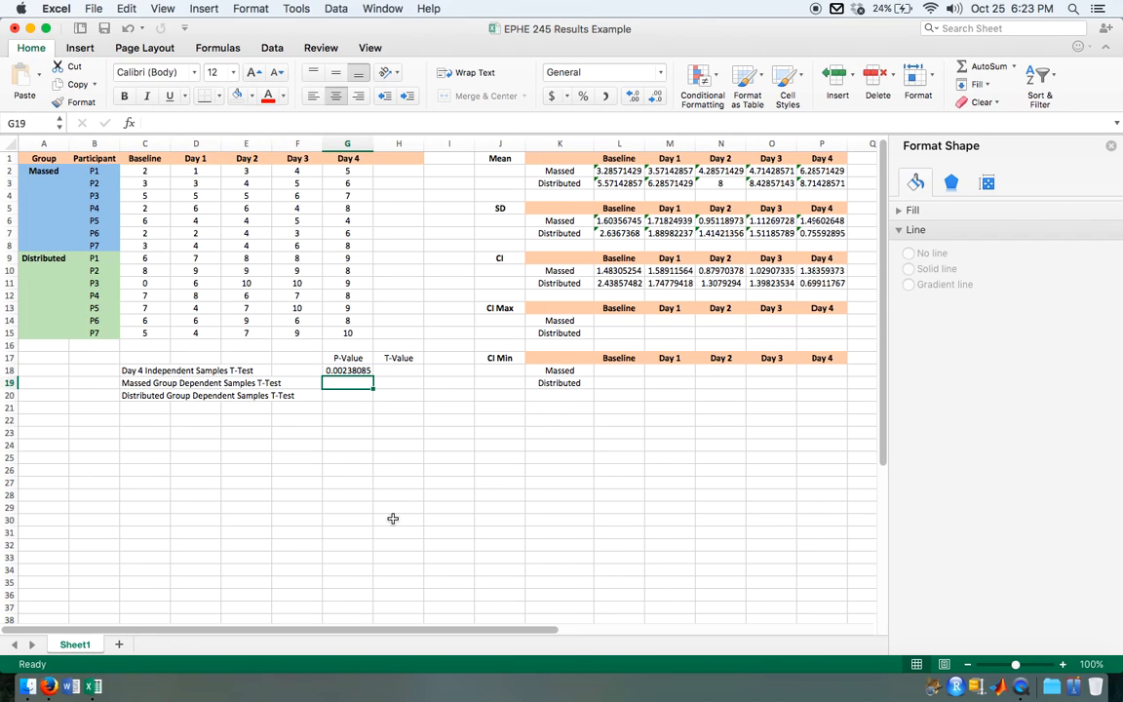
# Step: Enter the 0.05 significance threshold in F17, beside the P-Value heading, for comparison with the Day 4 p-value
pyautogui.scroll(5, 358, 366)
pyautogui.scroll(5, 358, 366)
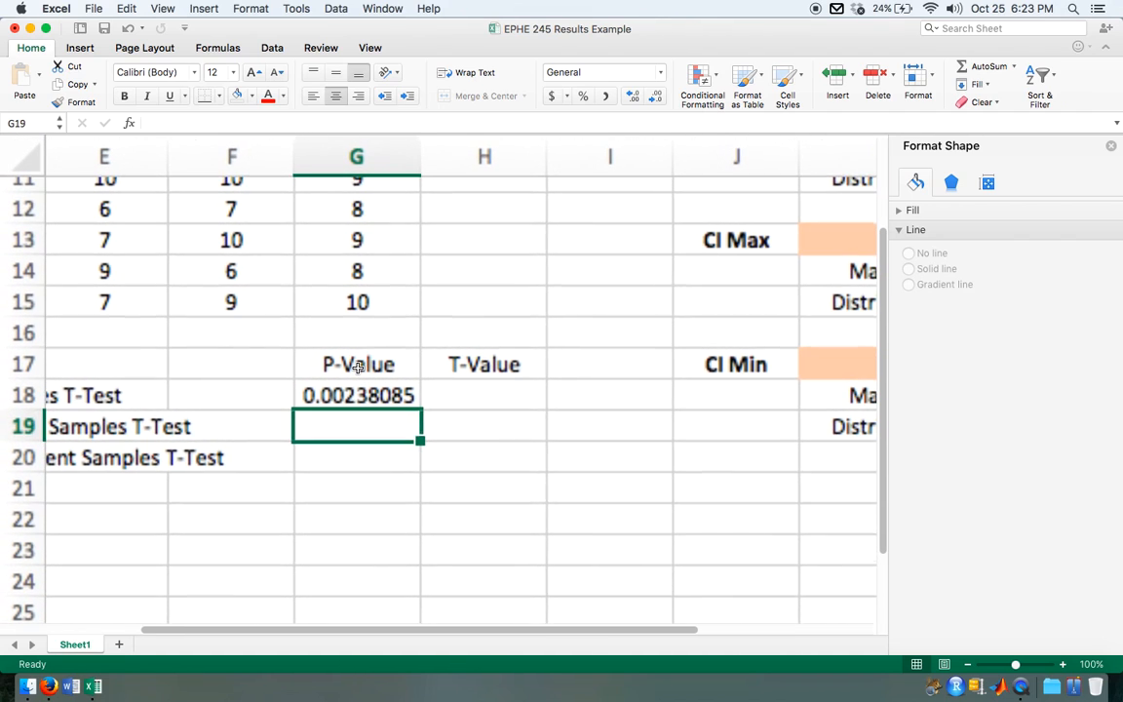
pyautogui.hscroll(-5, 358, 462)
pyautogui.scroll(1, 358, 462)
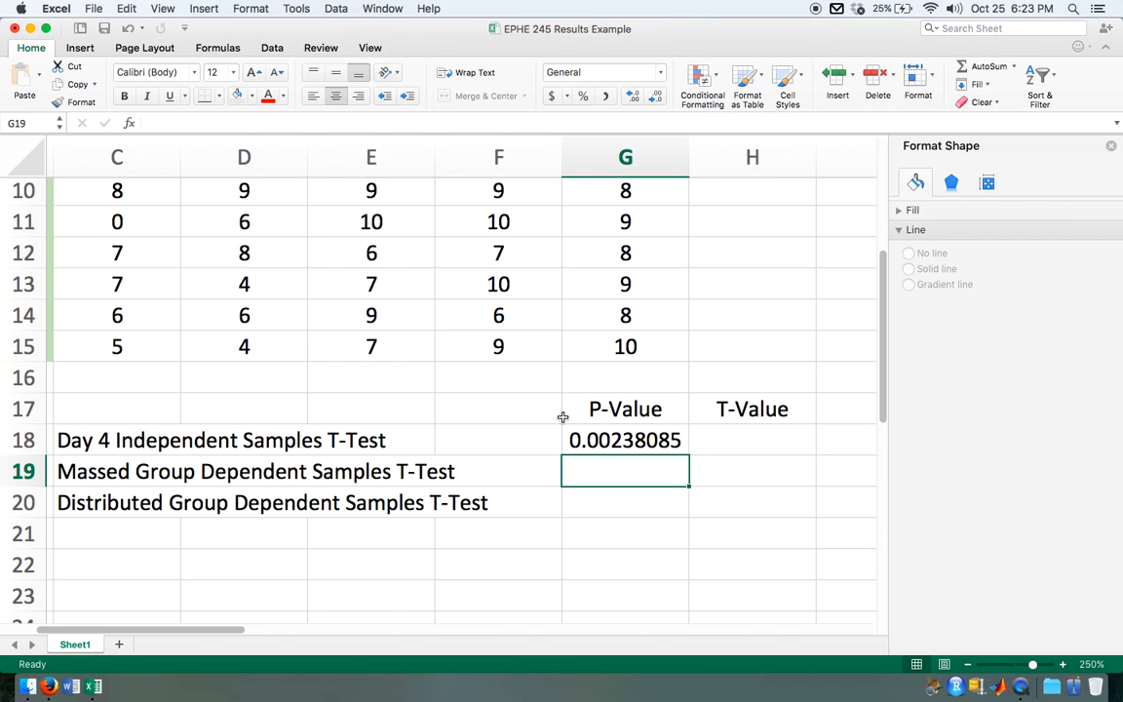
pyautogui.click(517, 411)
pyautogui.write('0.05')
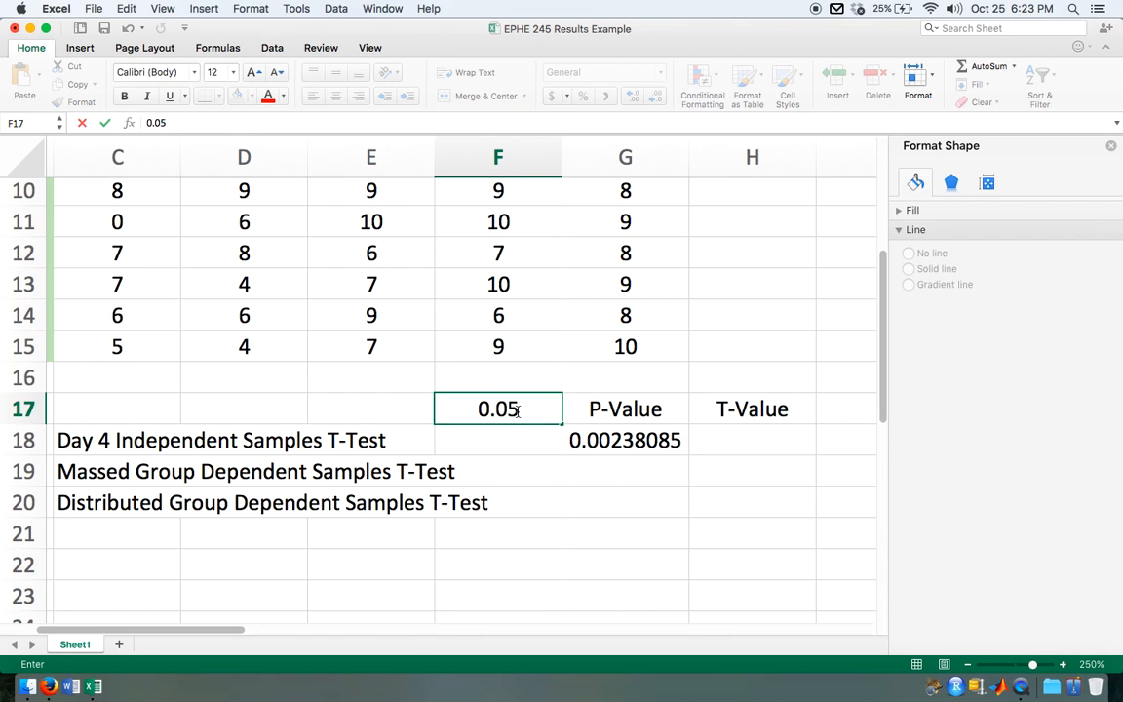
pyautogui.click(571, 389)
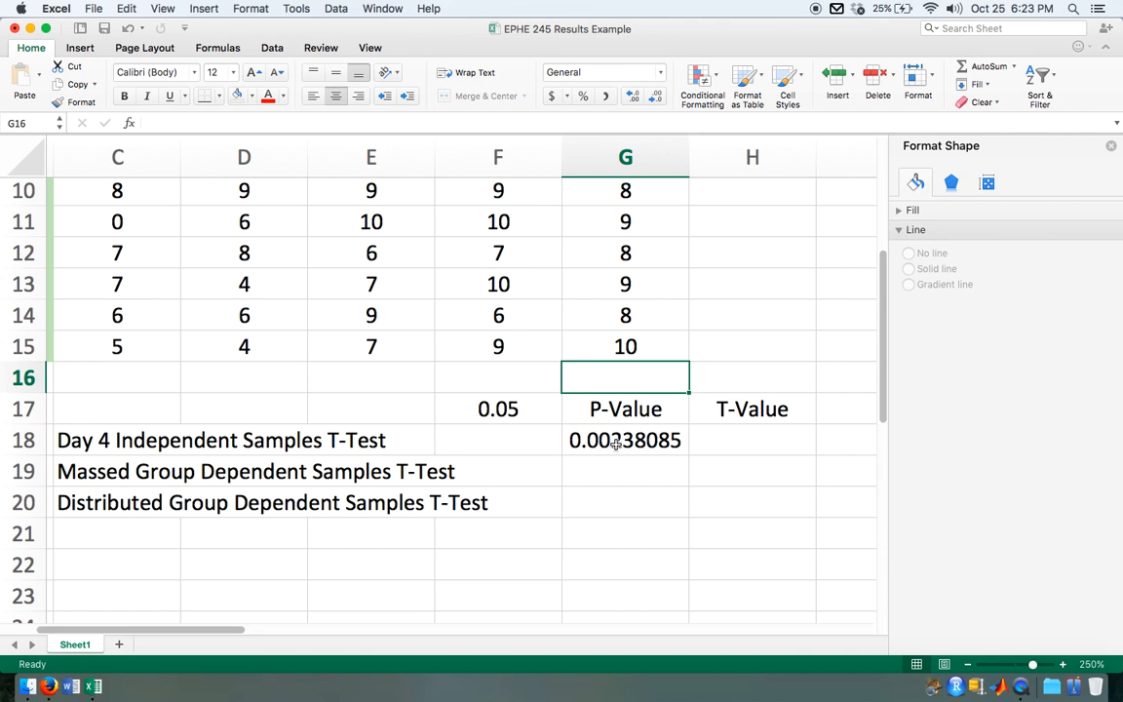
# Step: Compare the Day 4 p-value with the threshold in F17, then clear that cell
pyautogui.scroll(5, 646, 434)
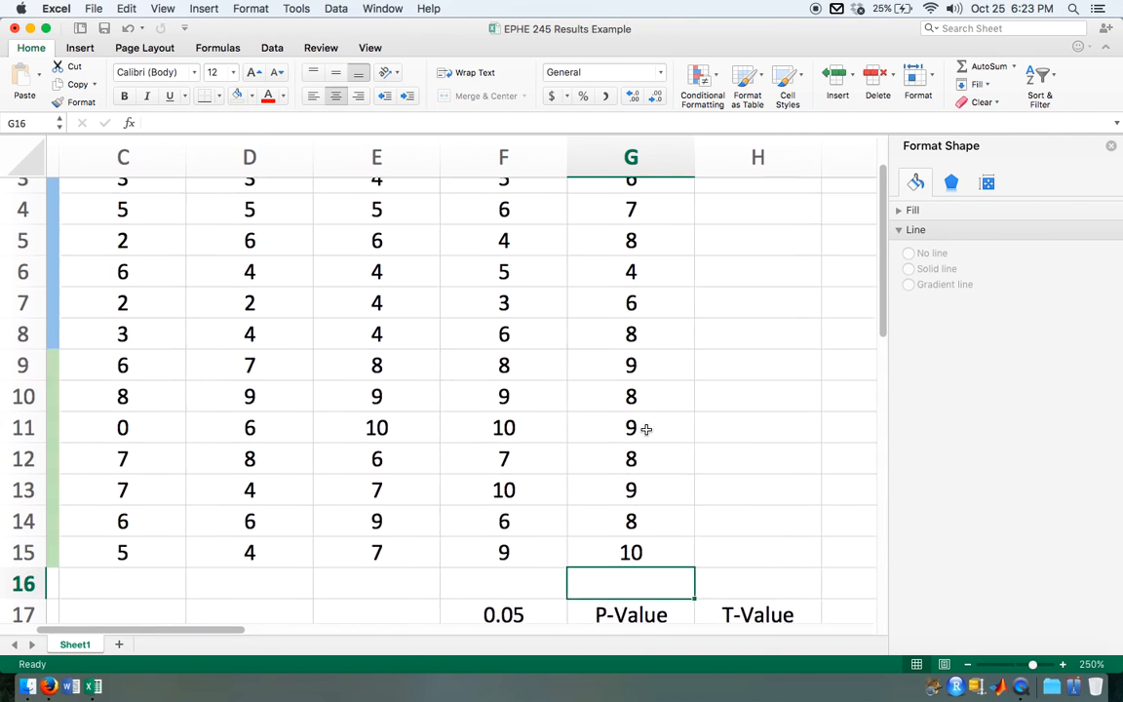
pyautogui.scroll(-4, 646, 431)
pyautogui.scroll(-1, 646, 430)
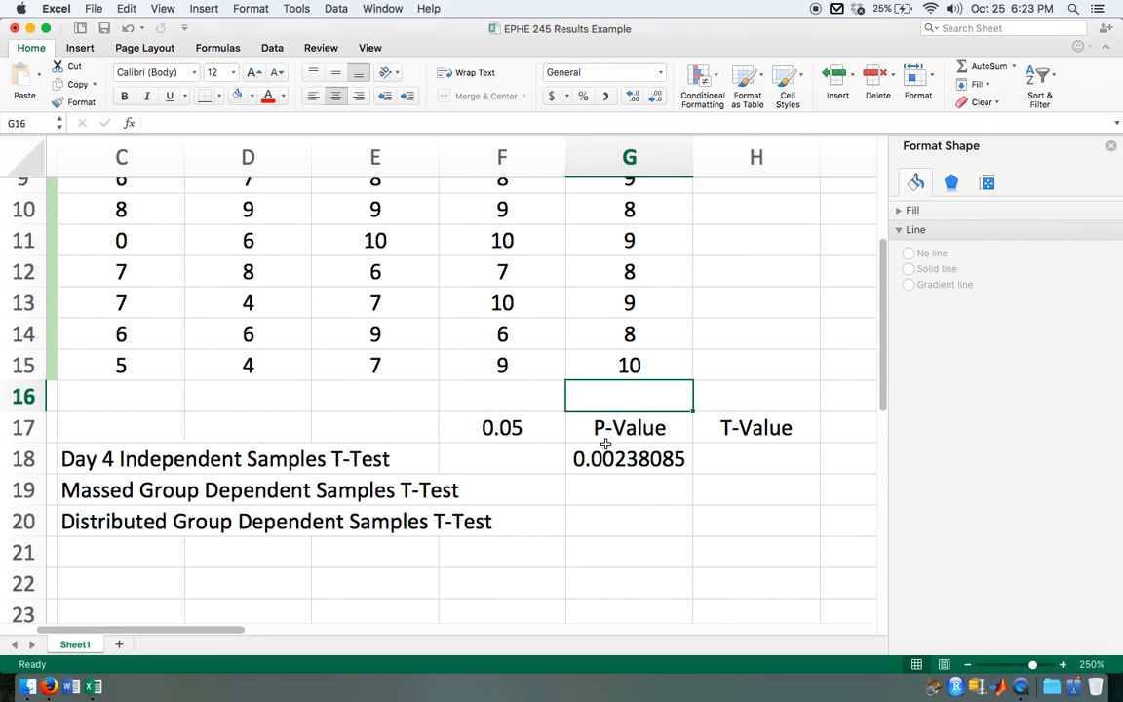
pyautogui.click(532, 432)
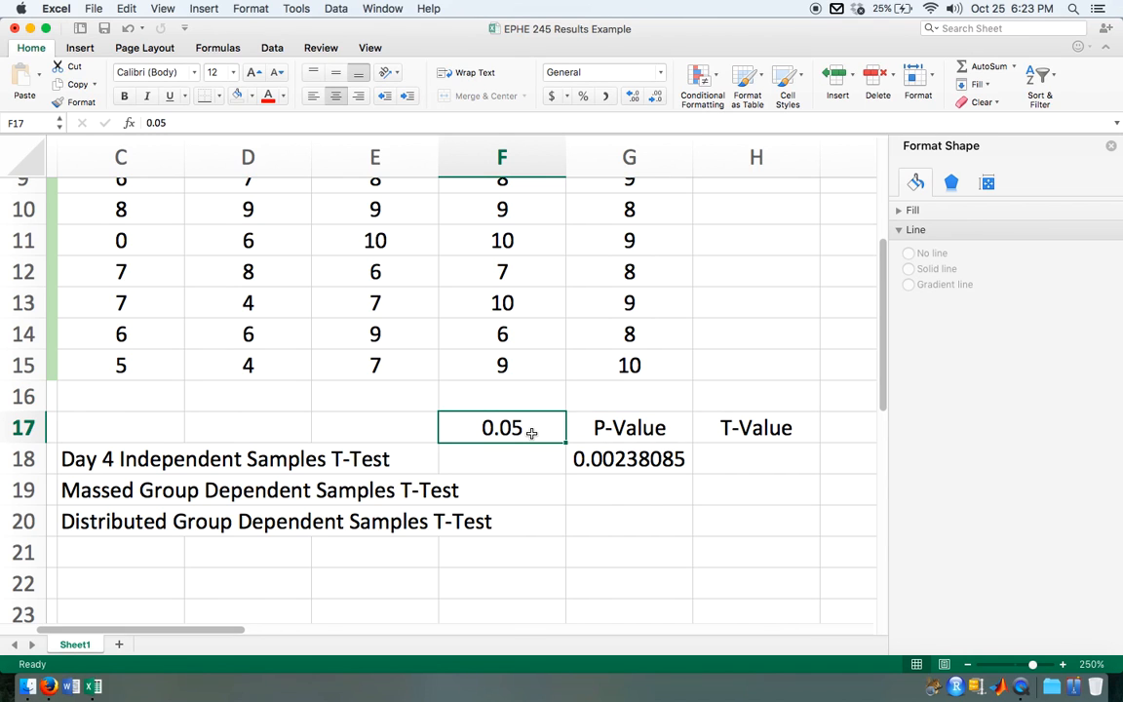
pyautogui.press('Delete')
# Step: Calculate the Massed group's dependent samples p-value in G19 with =T.TEST(C2:C8,G2:G8,2,1)
pyautogui.scroll(-5, 531, 432)
pyautogui.scroll(3, 526, 432)
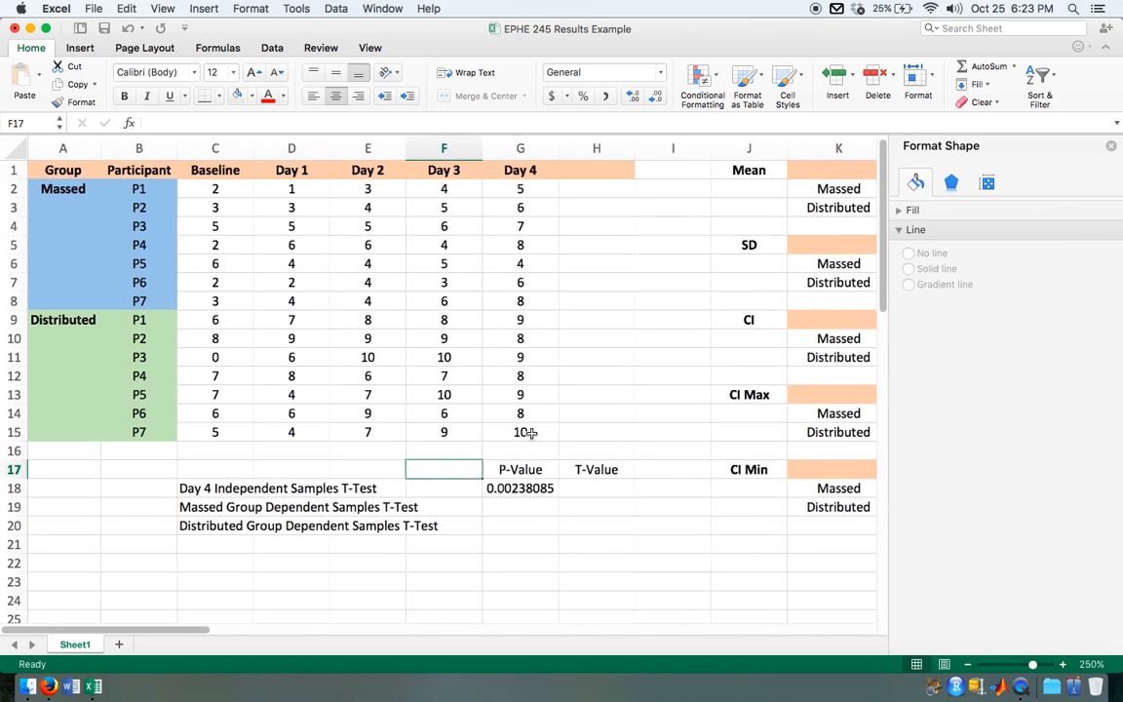
pyautogui.click(526, 513)
pyautogui.write('=')
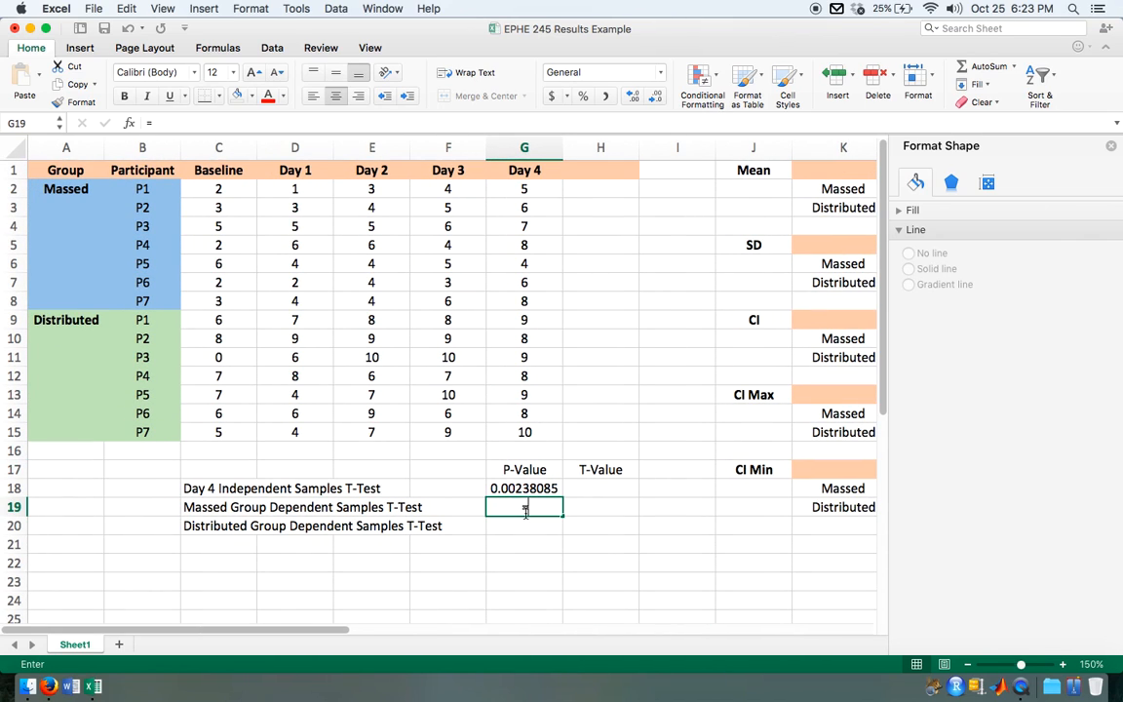
pyautogui.write('t.test')
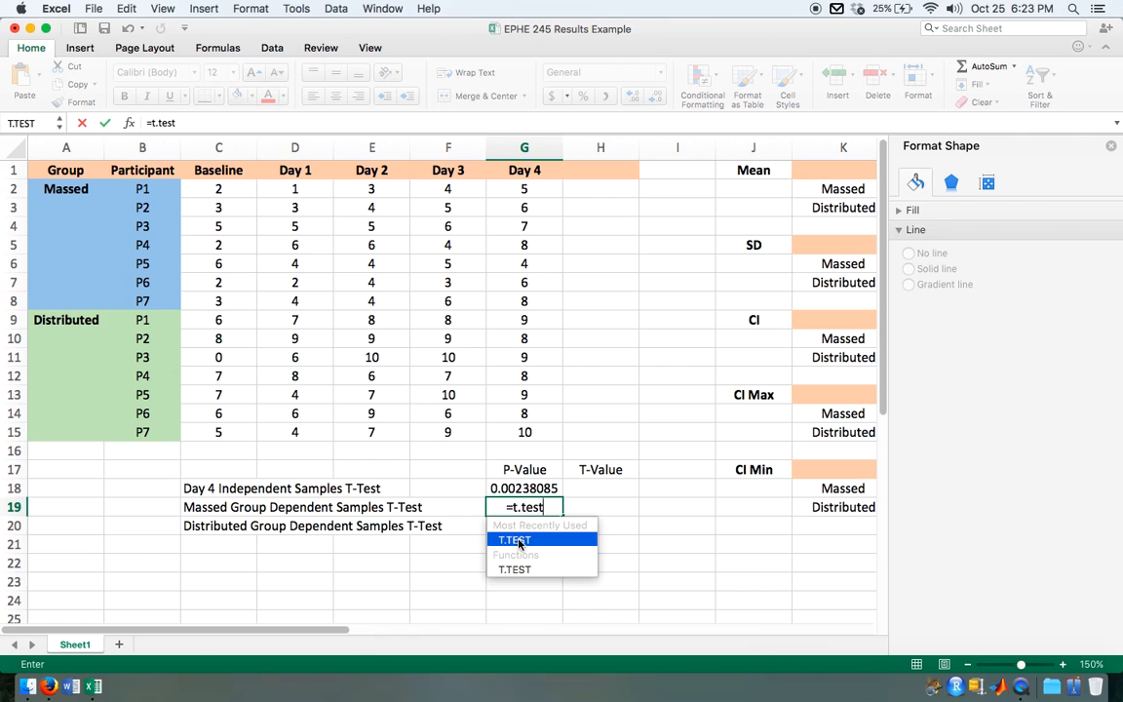
pyautogui.click(519, 542)
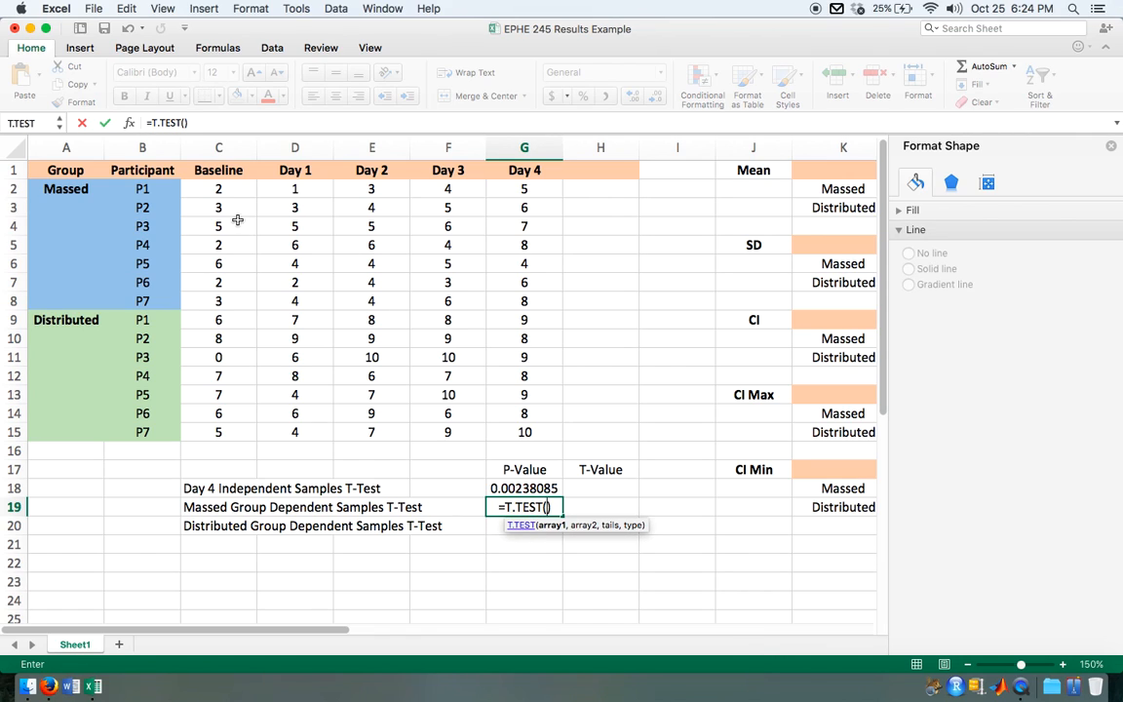
pyautogui.moveTo(223, 189); pyautogui.dragTo(219, 301)
pyautogui.write(',')
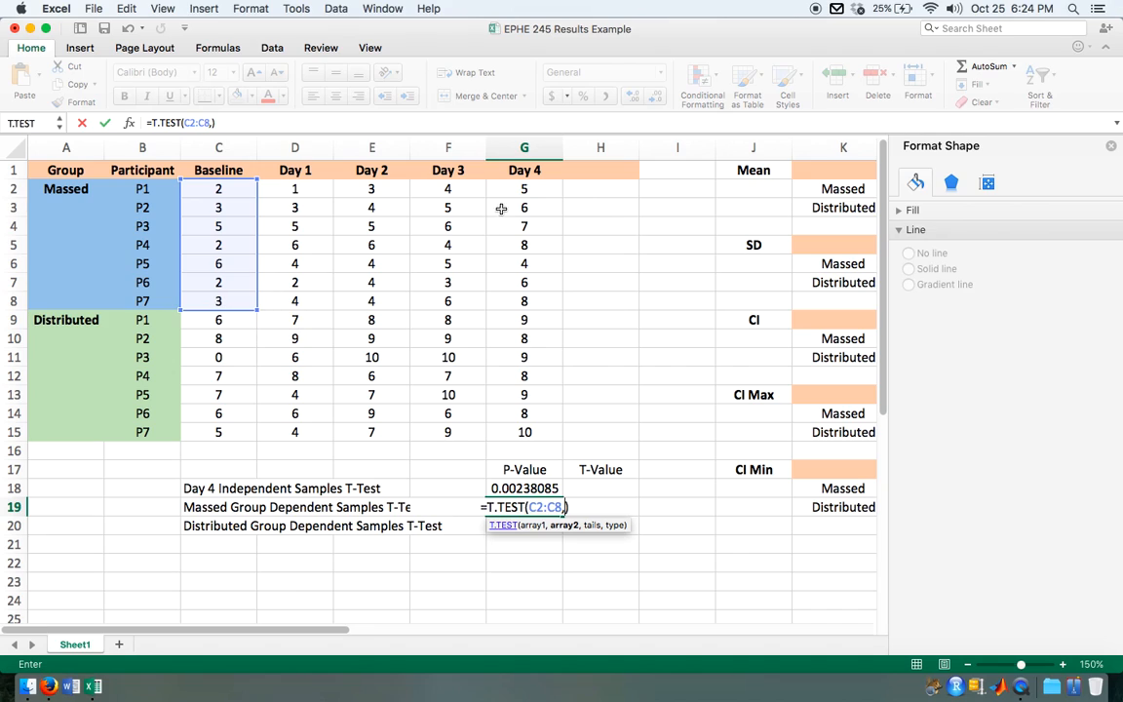
pyautogui.click(524, 191)
pyautogui.moveTo(524, 191); pyautogui.dragTo(520, 310)
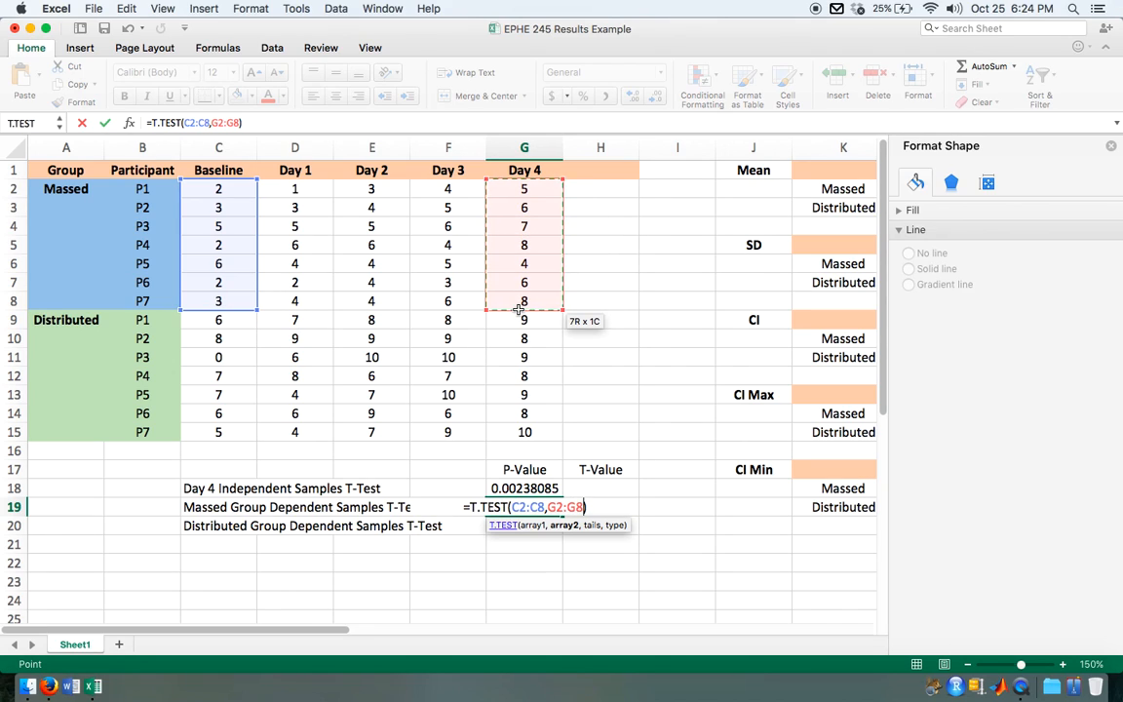
pyautogui.write(',2')
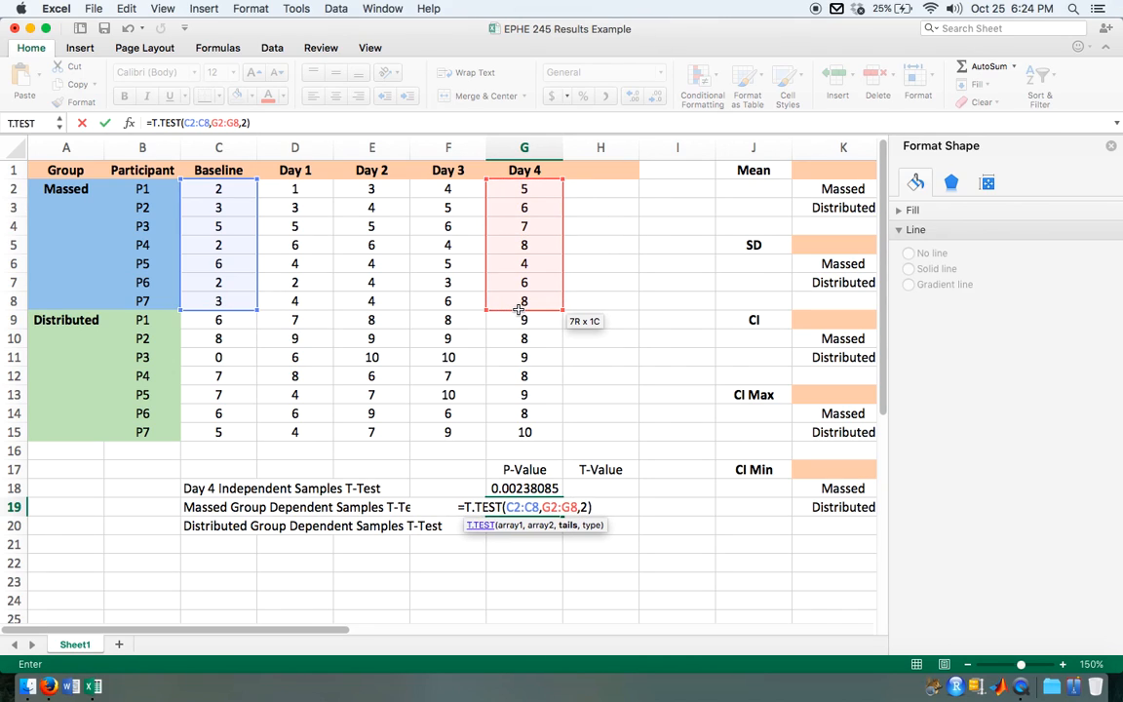
pyautogui.write(',')
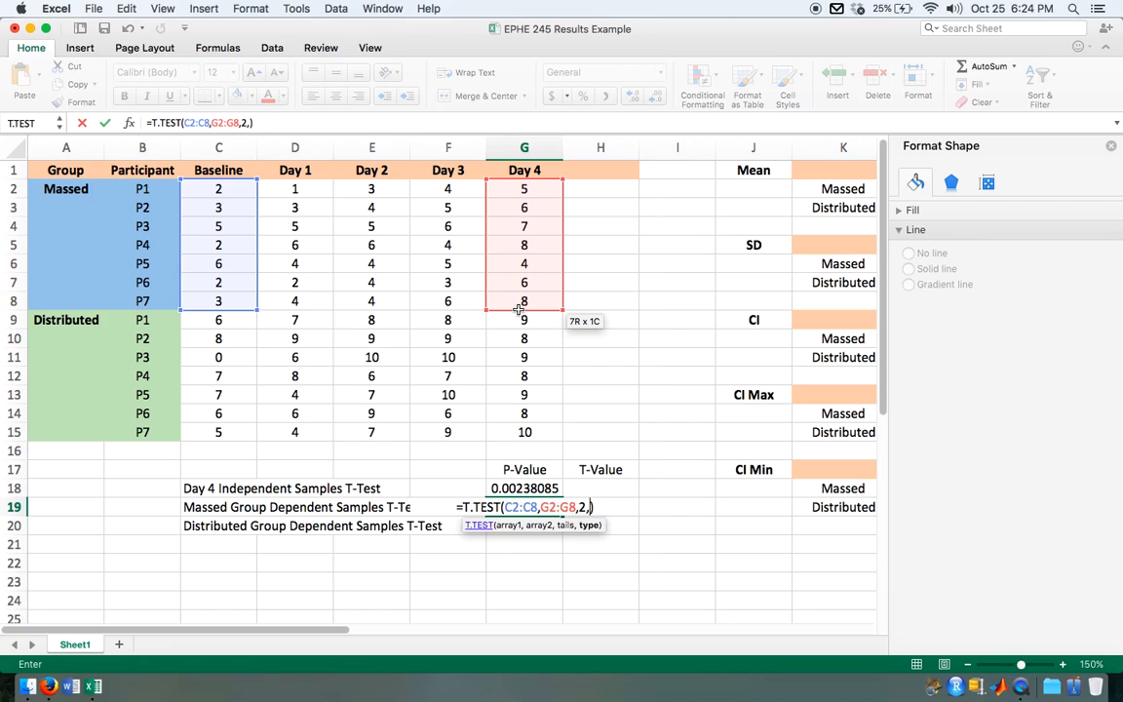
pyautogui.write('1')
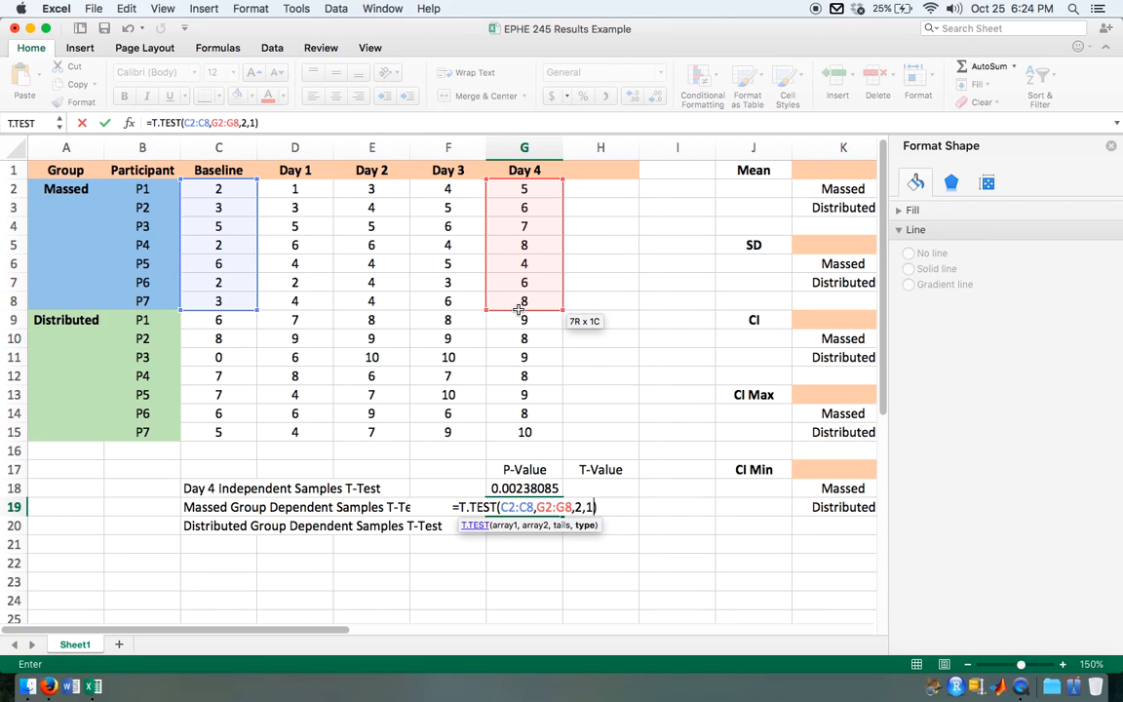
pyautogui.press('Return')
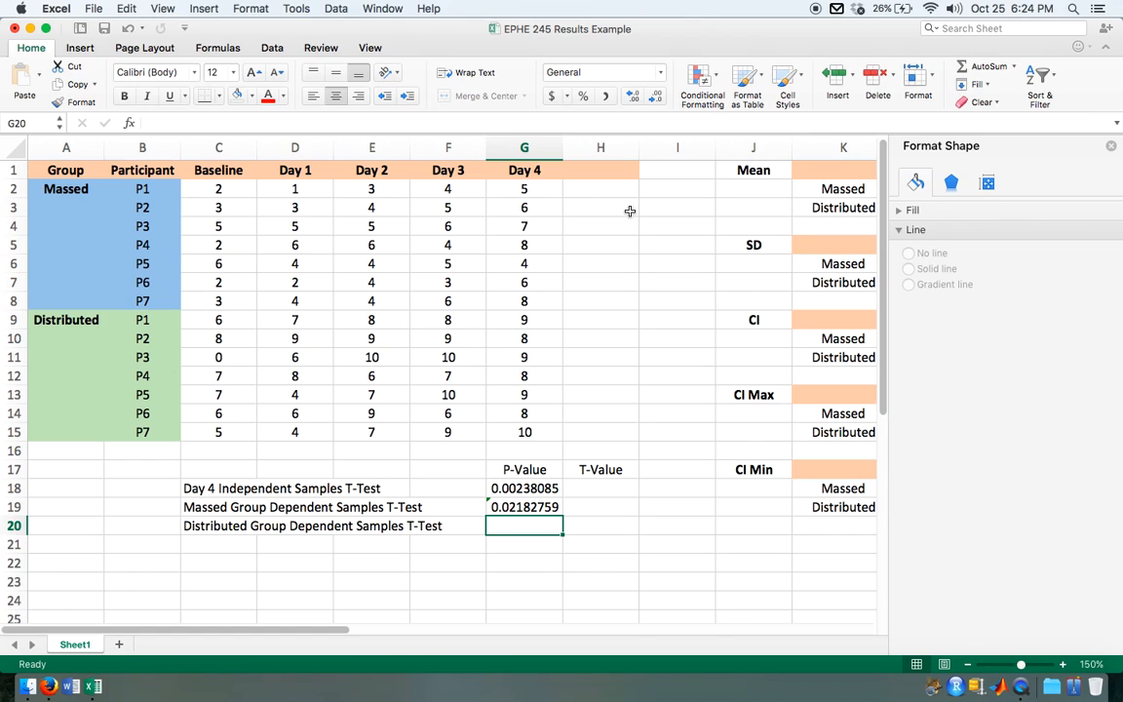
# Step: Calculate the Distributed group's dependent samples p-value in G20 with =T.TEST(C9:C15,G9:G15,2,1)
pyautogui.write('=')
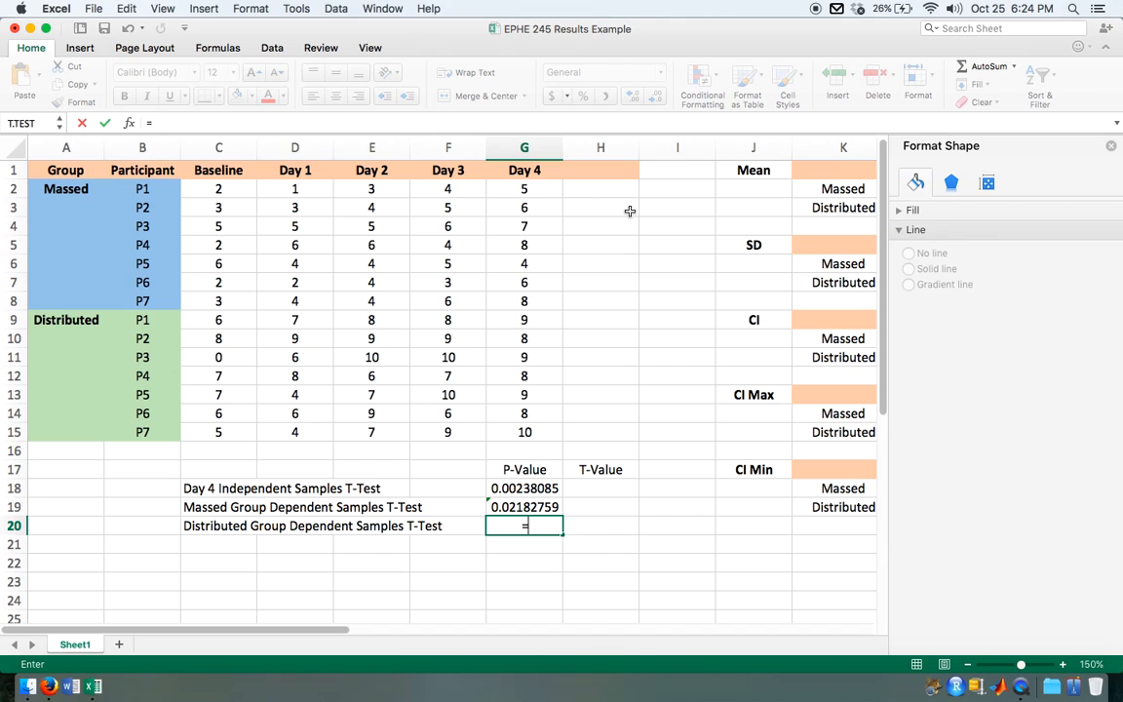
pyautogui.write('t')
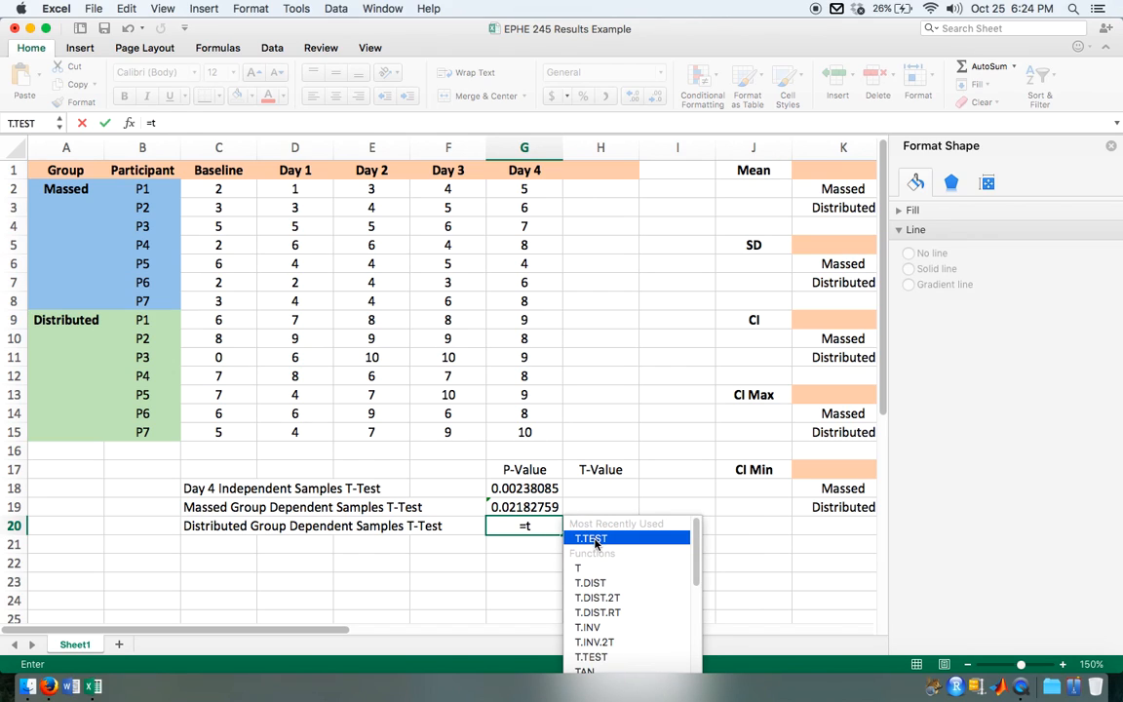
pyautogui.press('Tab')
pyautogui.moveTo(221, 320); pyautogui.dragTo(222, 431)
pyautogui.write(',')
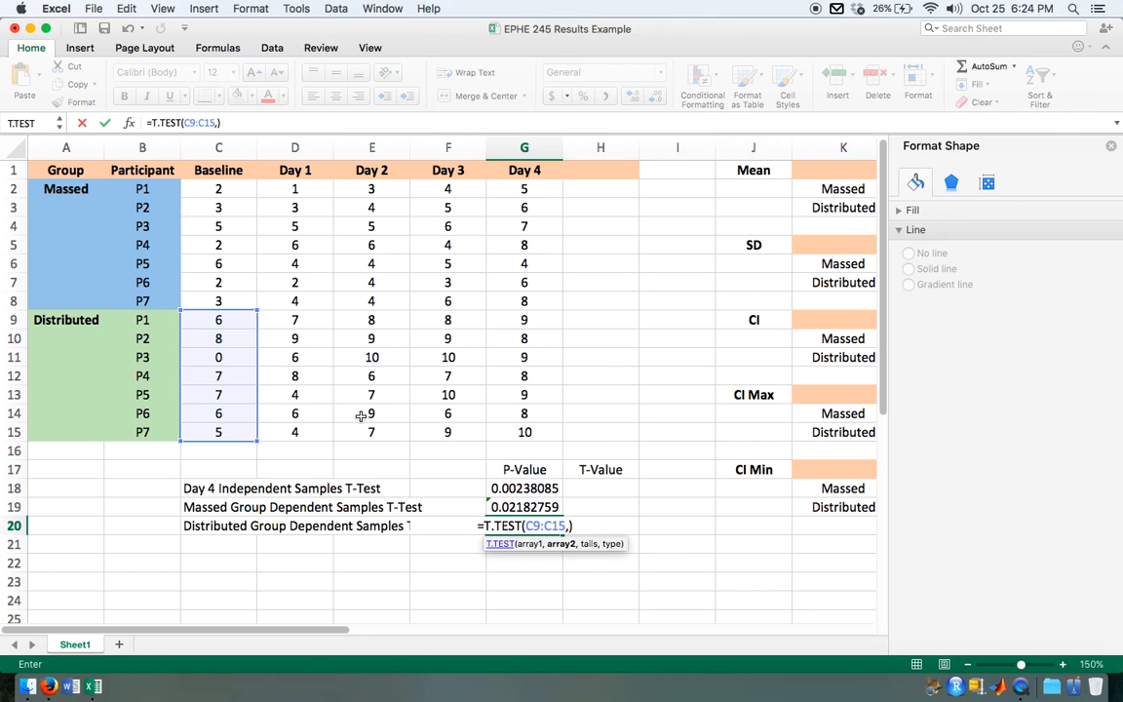
pyautogui.moveTo(521, 320); pyautogui.dragTo(524, 433)
pyautogui.write(',2,')
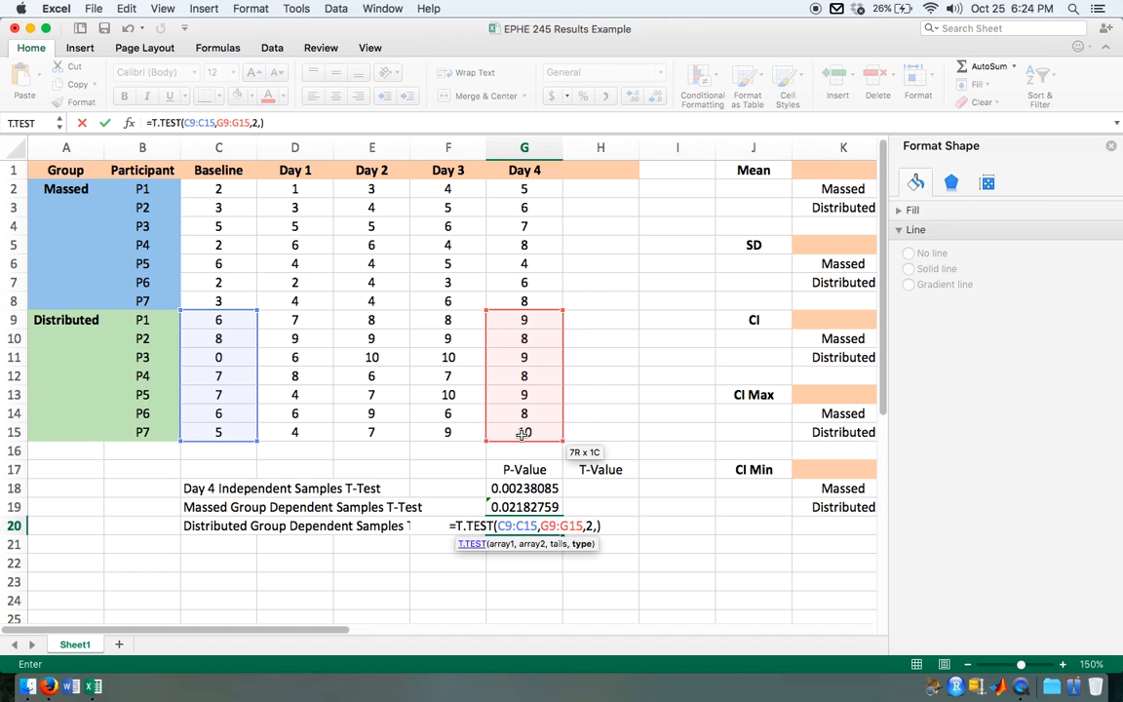
pyautogui.write('1')
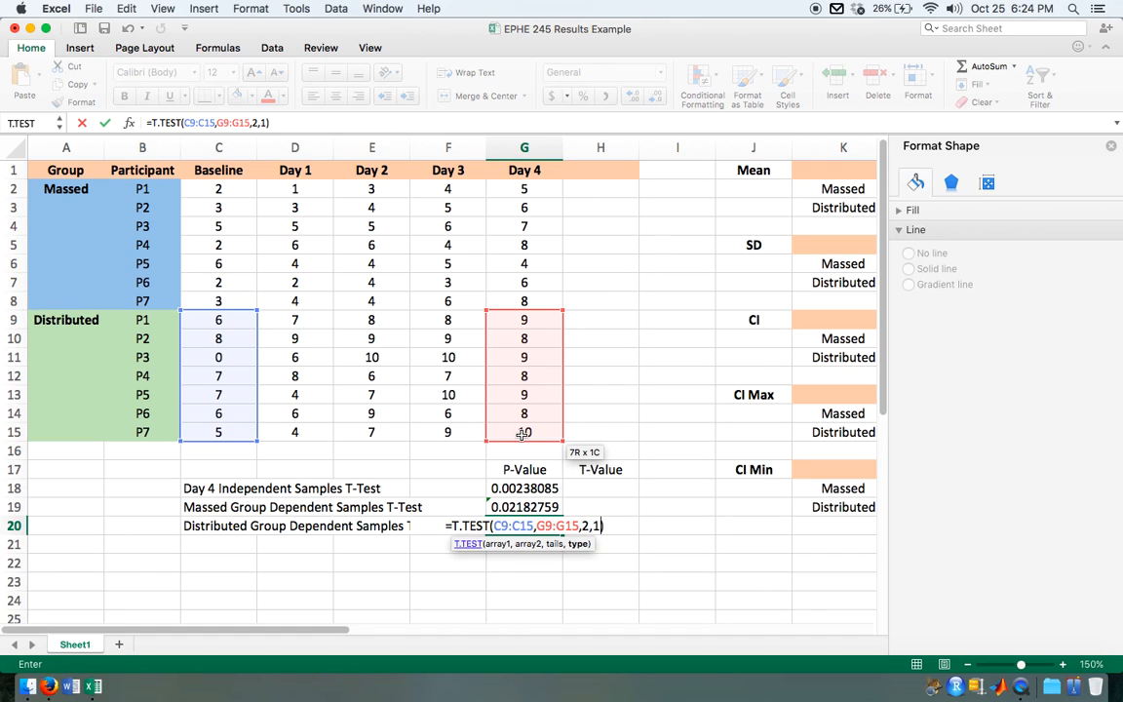
pyautogui.press('Return')
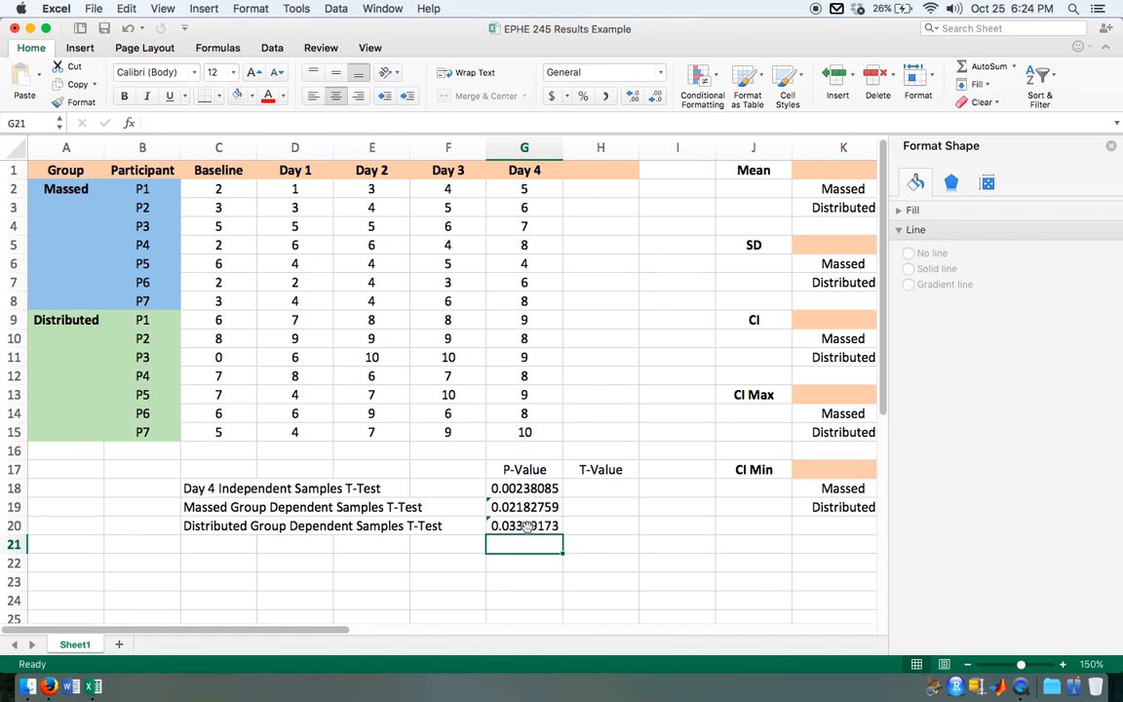
# Step: Compare the three p-values in G18:G20 with a temporary 0.05 threshold entered in F17, and clear that cell
pyautogui.click(527, 526)
pyautogui.scroll(5, 527, 527)
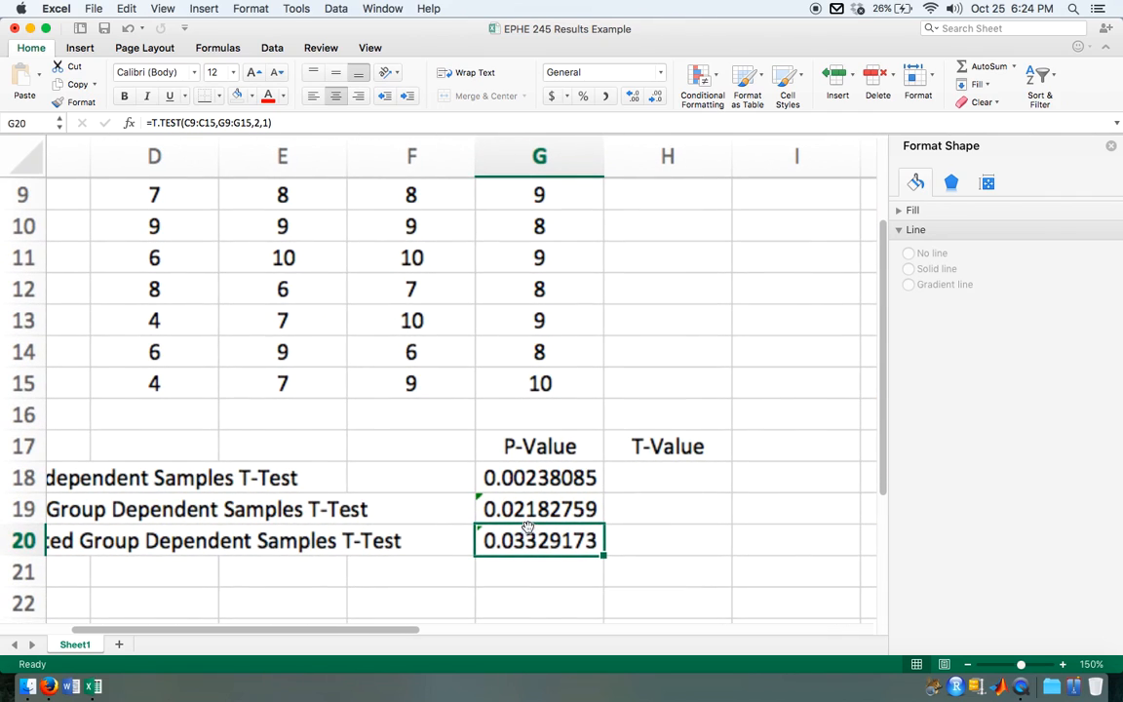
pyautogui.click(503, 474)
pyautogui.write('0.05')
pyautogui.click(695, 589)
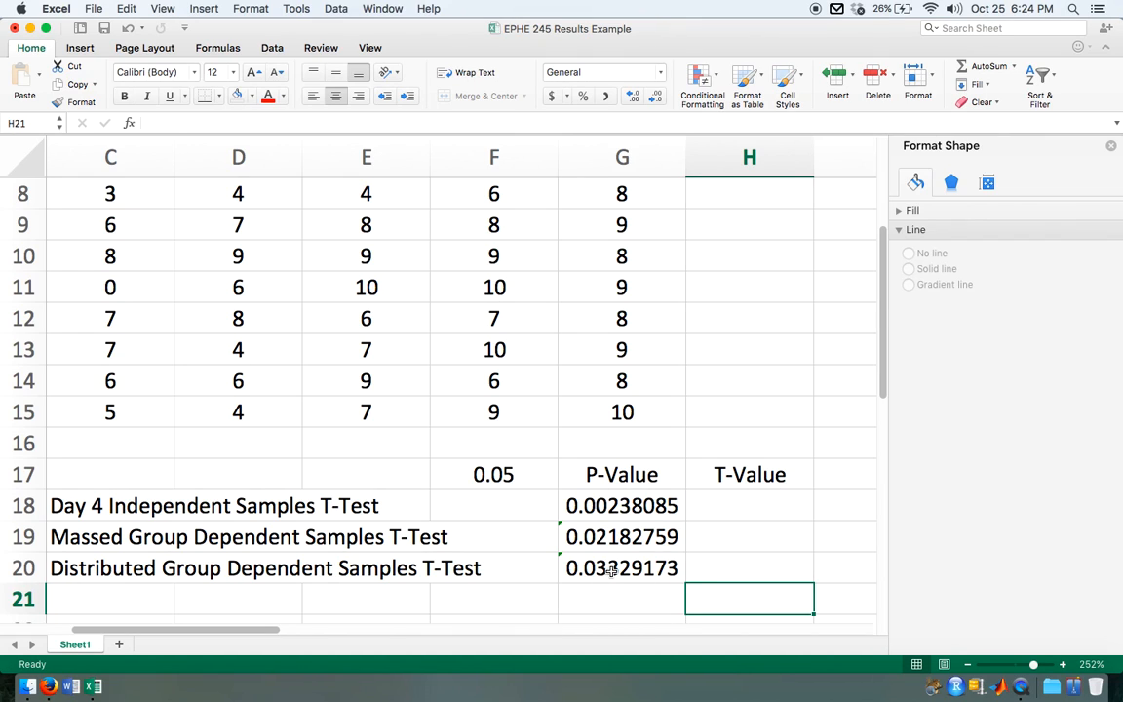
pyautogui.click(632, 476)
pyautogui.moveTo(632, 495); pyautogui.dragTo(624, 567)
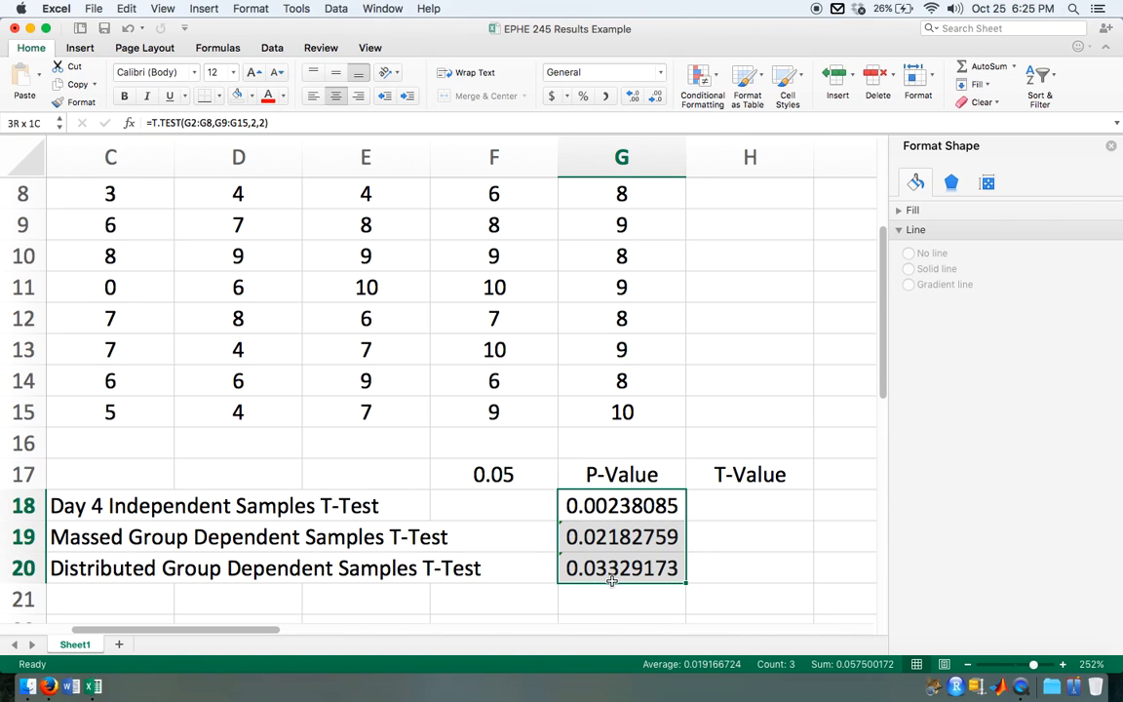
pyautogui.click(523, 474)
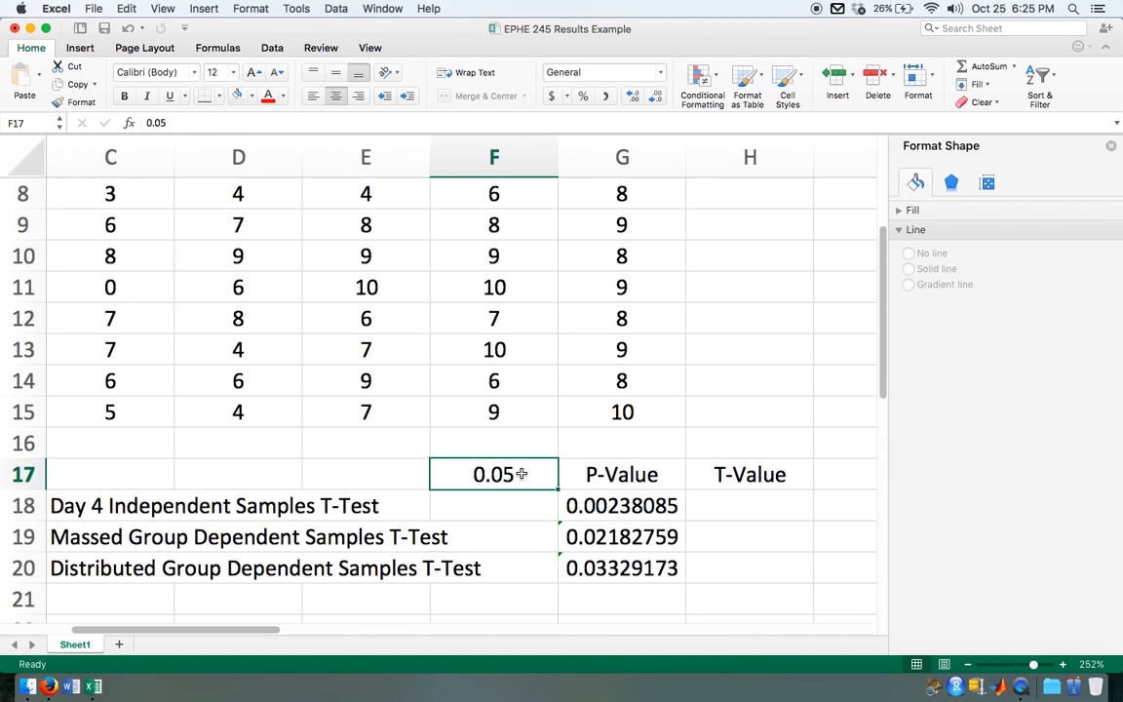
pyautogui.press('BackSpace')
# Step: Calculate the Day 4 independent samples t-value in H18 with =TINV(G18,12)
pyautogui.click(739, 512)
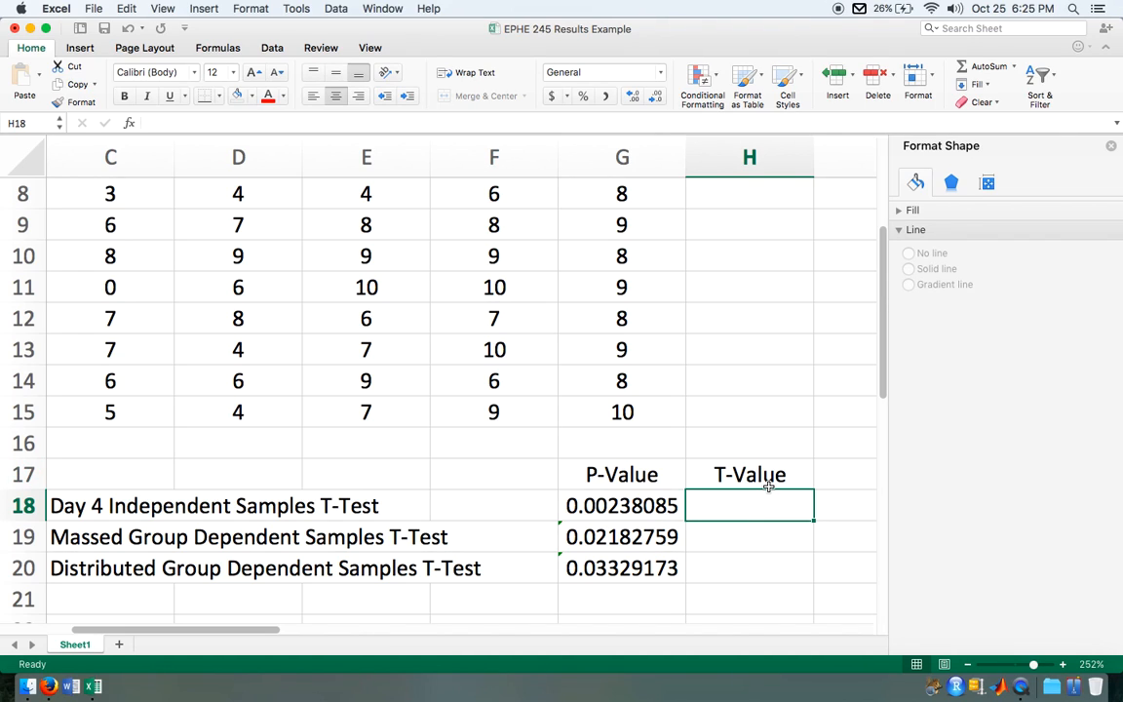
pyautogui.write('=')
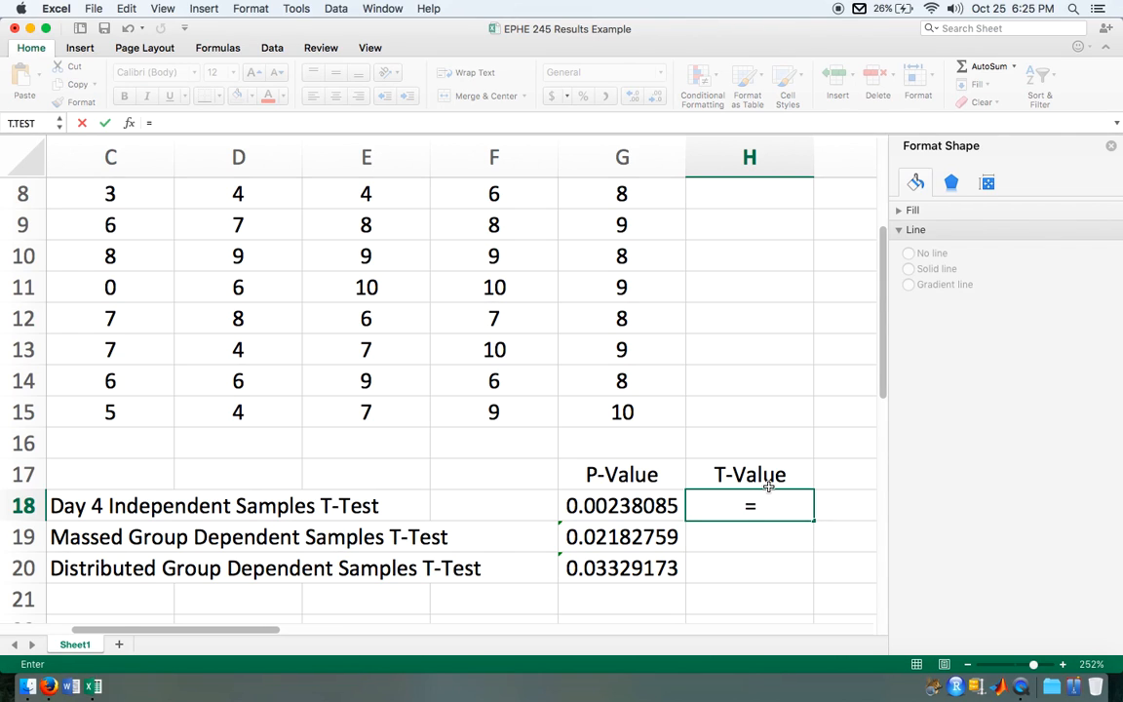
pyautogui.write('tinv')
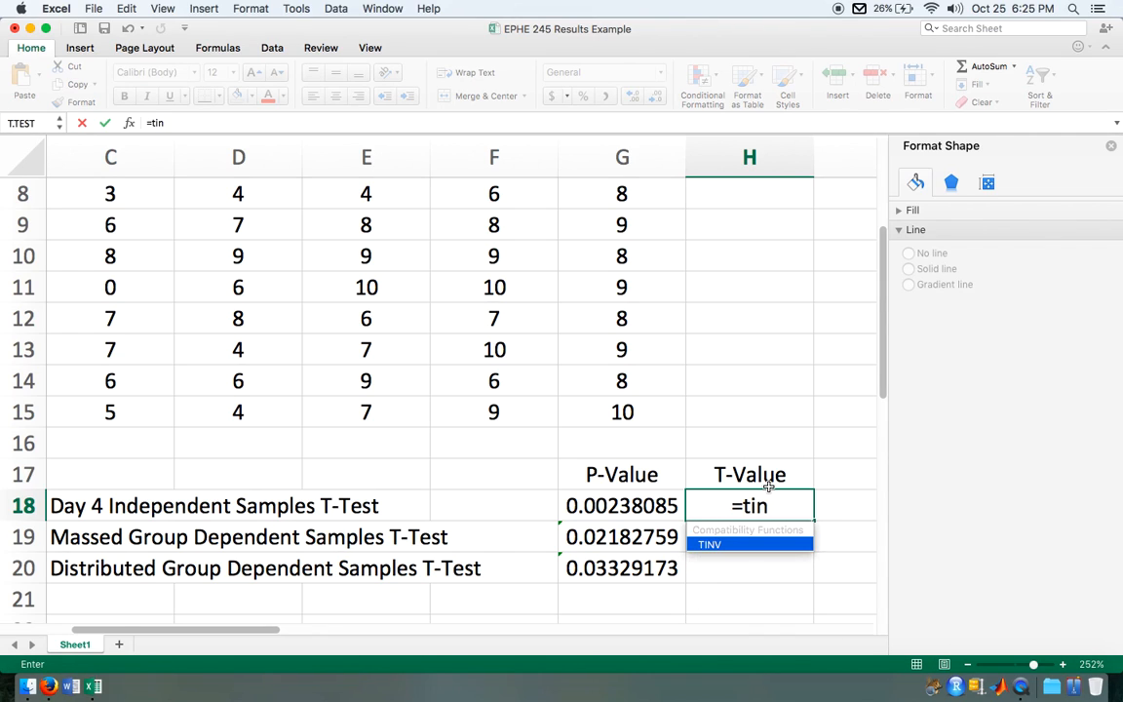
pyautogui.doubleClick(709, 545)
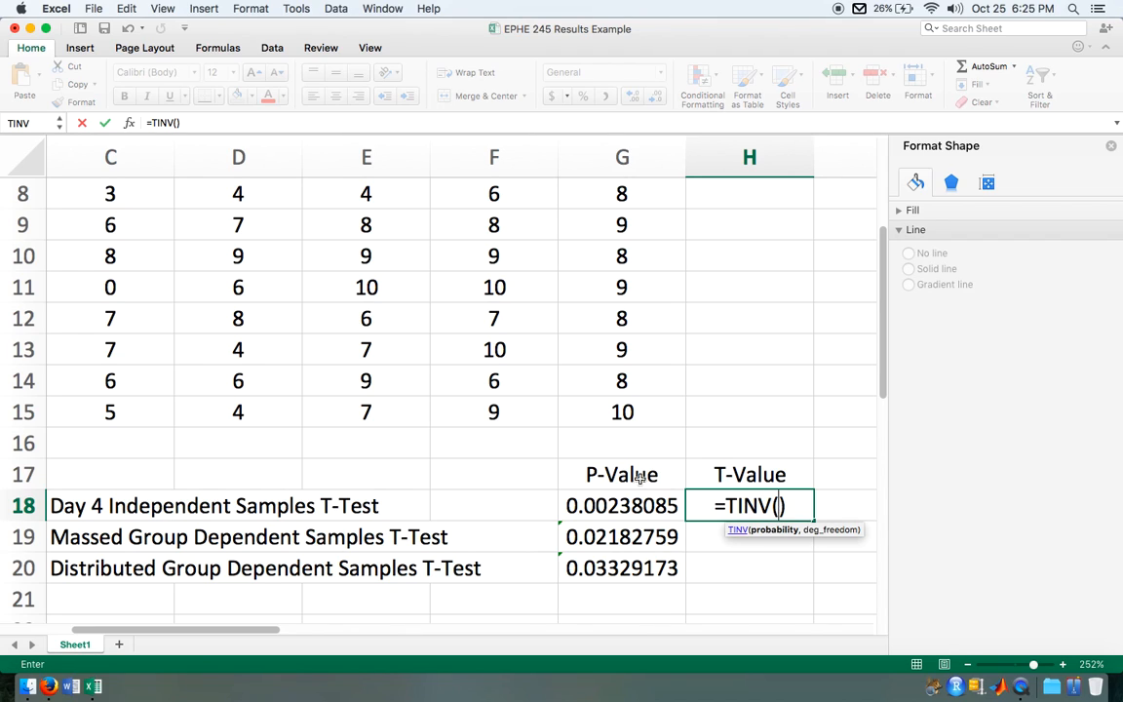
pyautogui.click(629, 505)
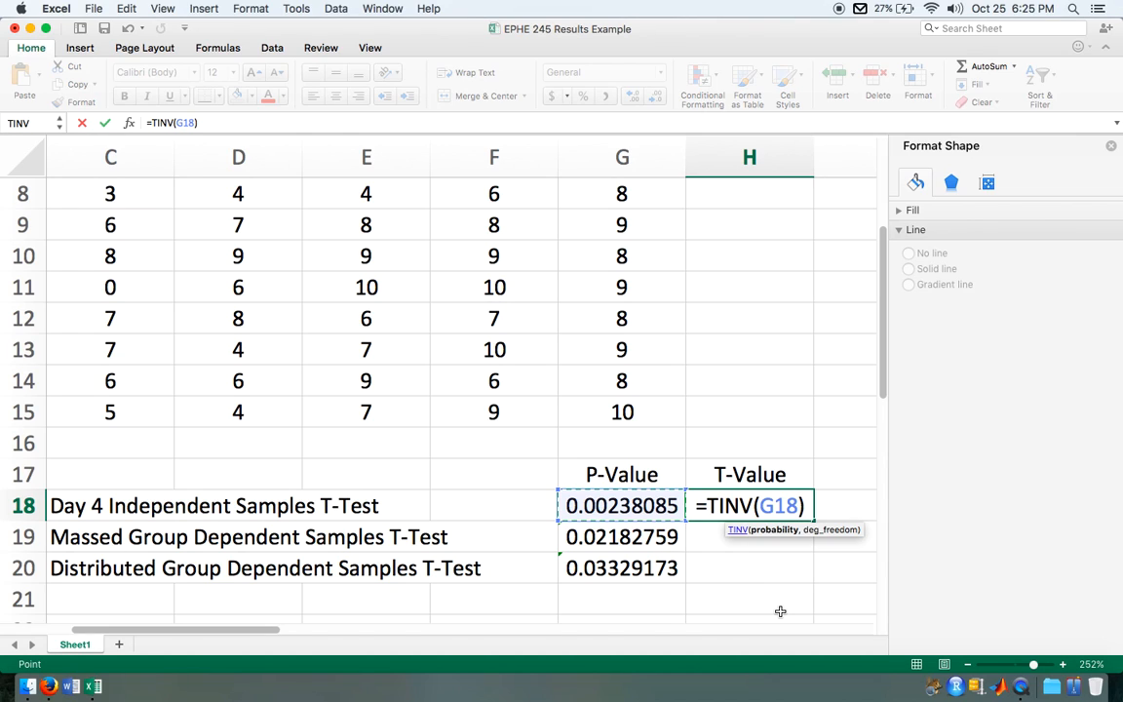
pyautogui.write(',')
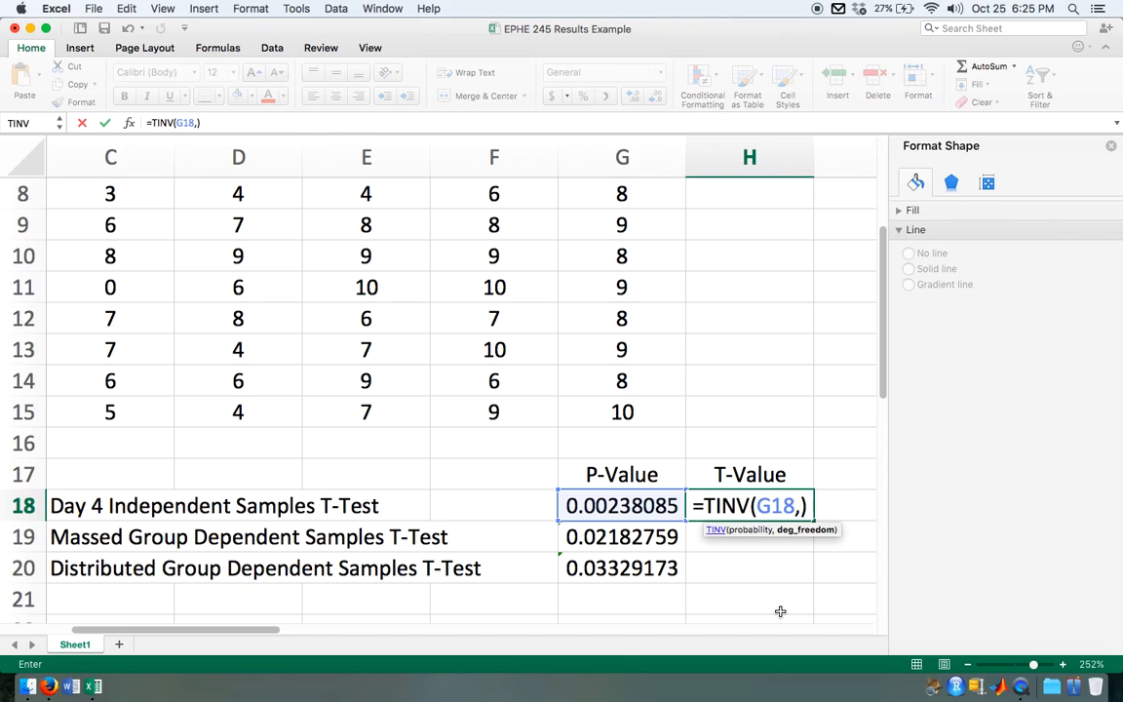
pyautogui.write('12')
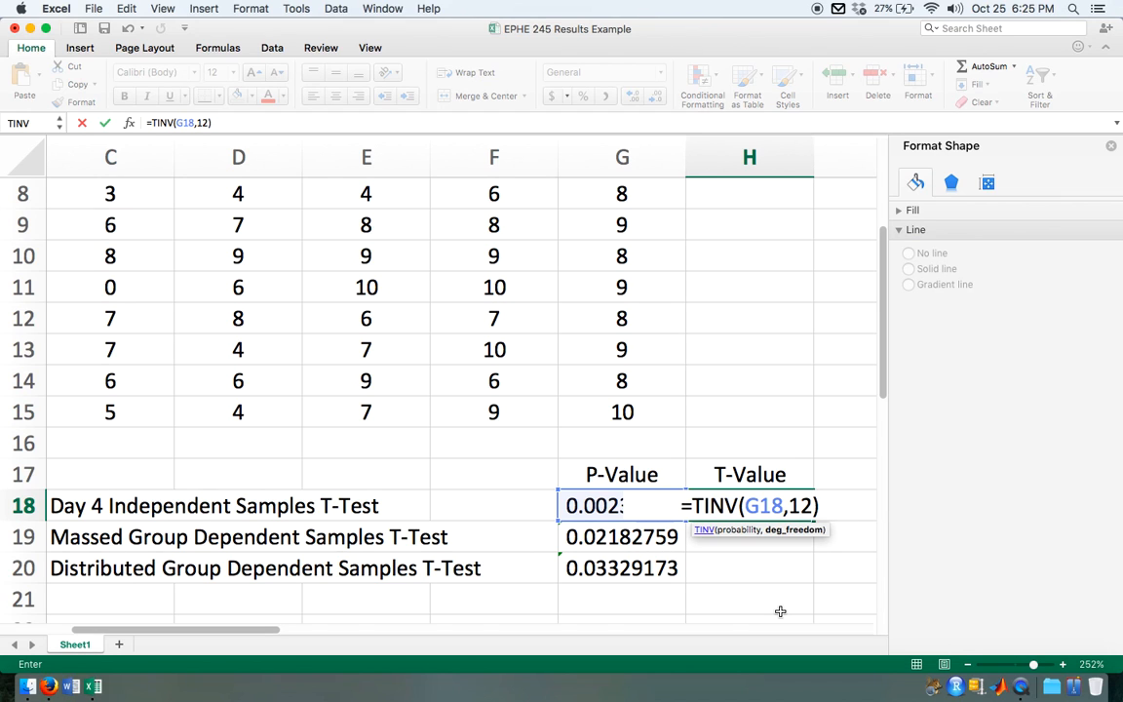
pyautogui.press('Return')
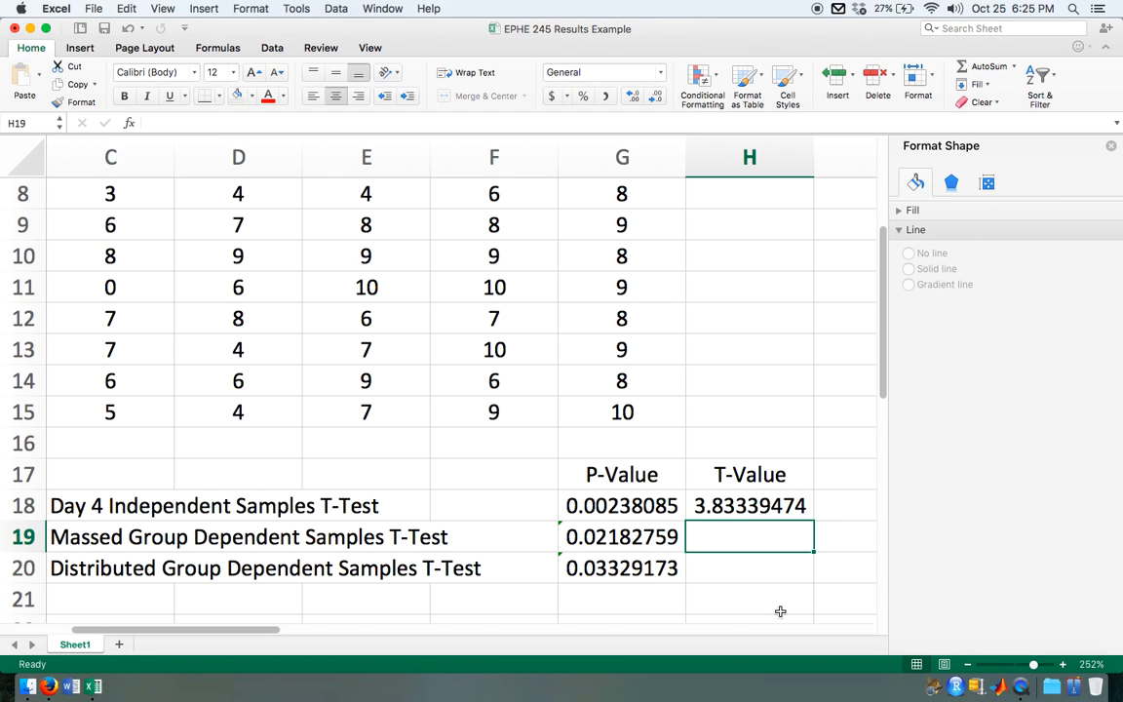
# Step: Check the degrees of freedom in the H18 formula against the participants of both groups in B2:B15
pyautogui.scroll(-5, 780, 612)
pyautogui.moveTo(150, 191); pyautogui.dragTo(154, 446)
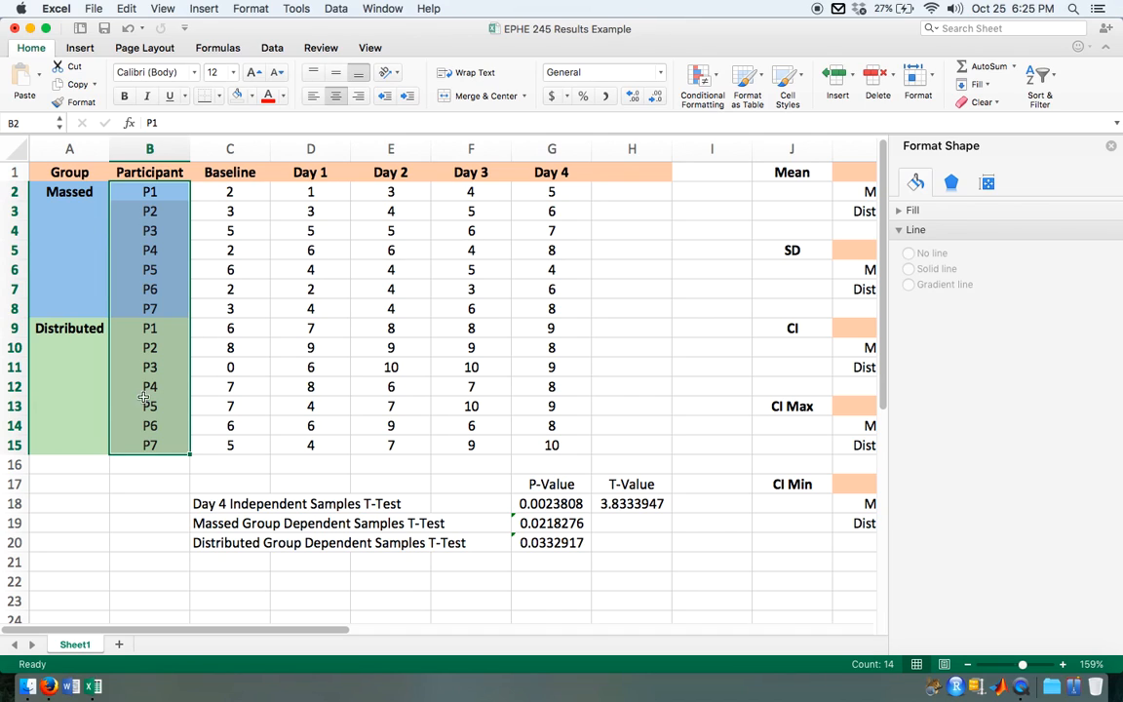
pyautogui.click(634, 504)
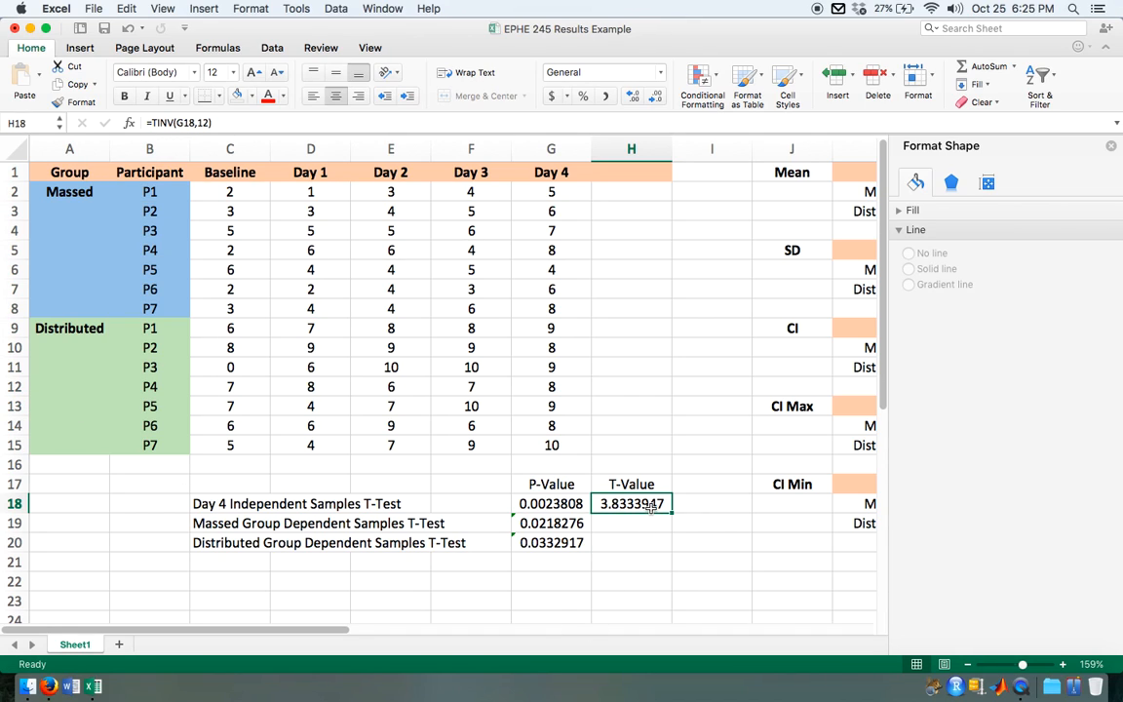
pyautogui.click(206, 123)
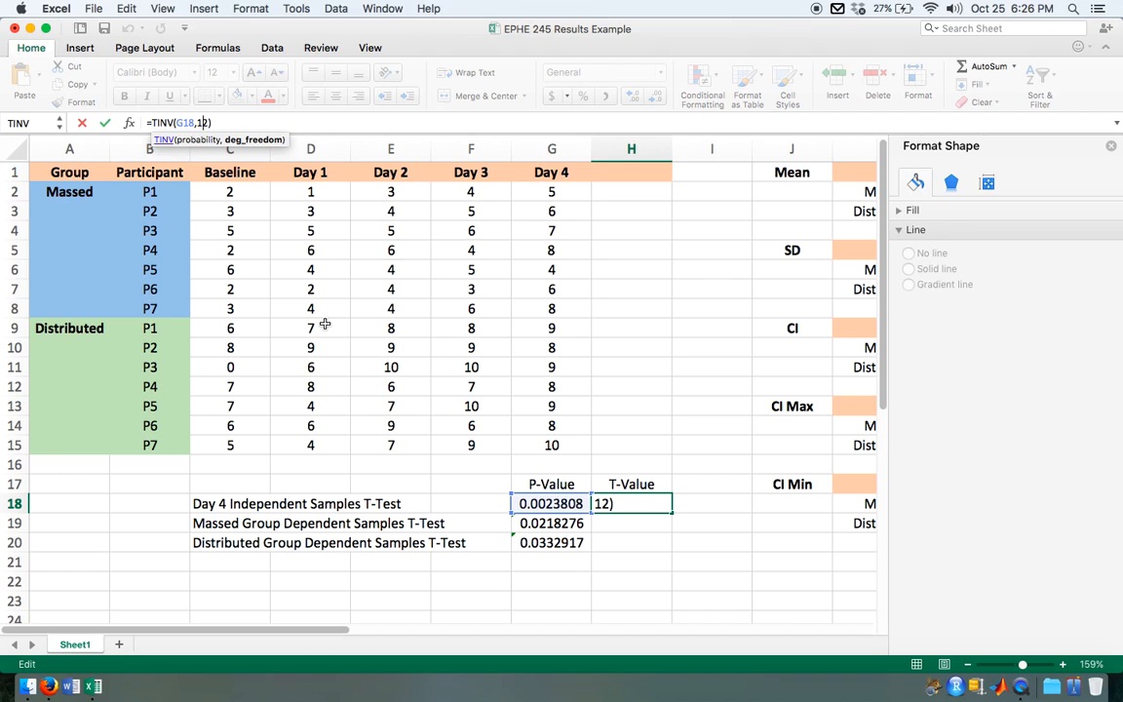
pyautogui.press('Return')
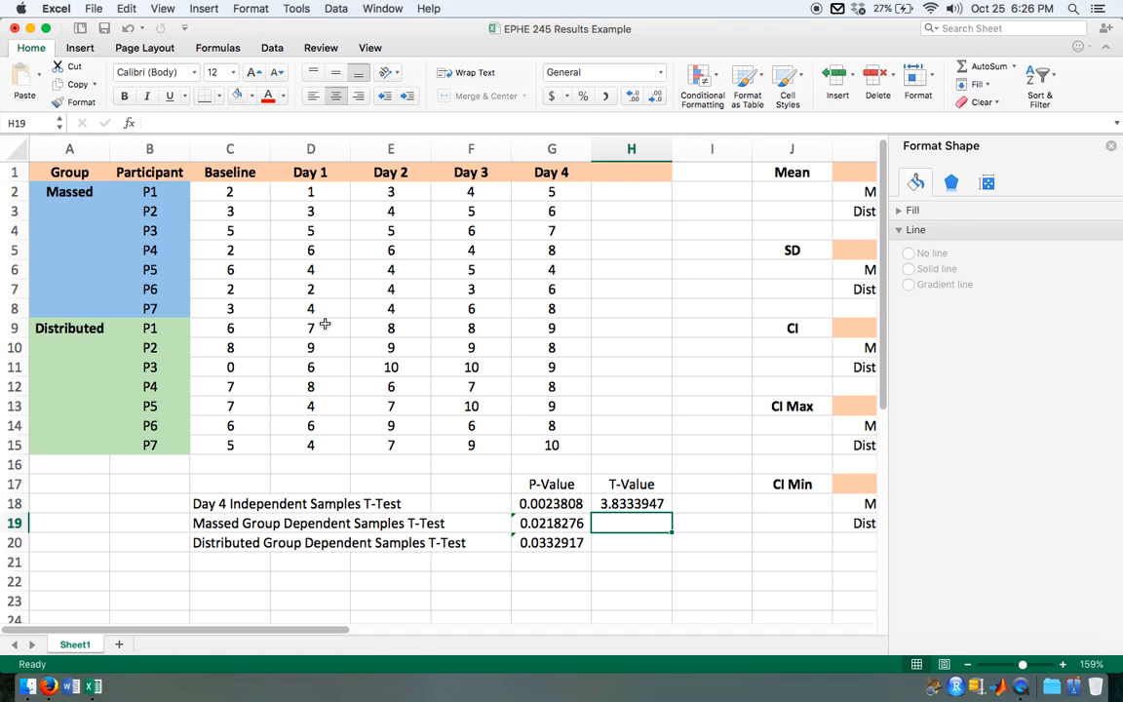
# Step: Calculate the Massed group's dependent samples t-value in H19 with =TINV(G19,6)
pyautogui.write('=')
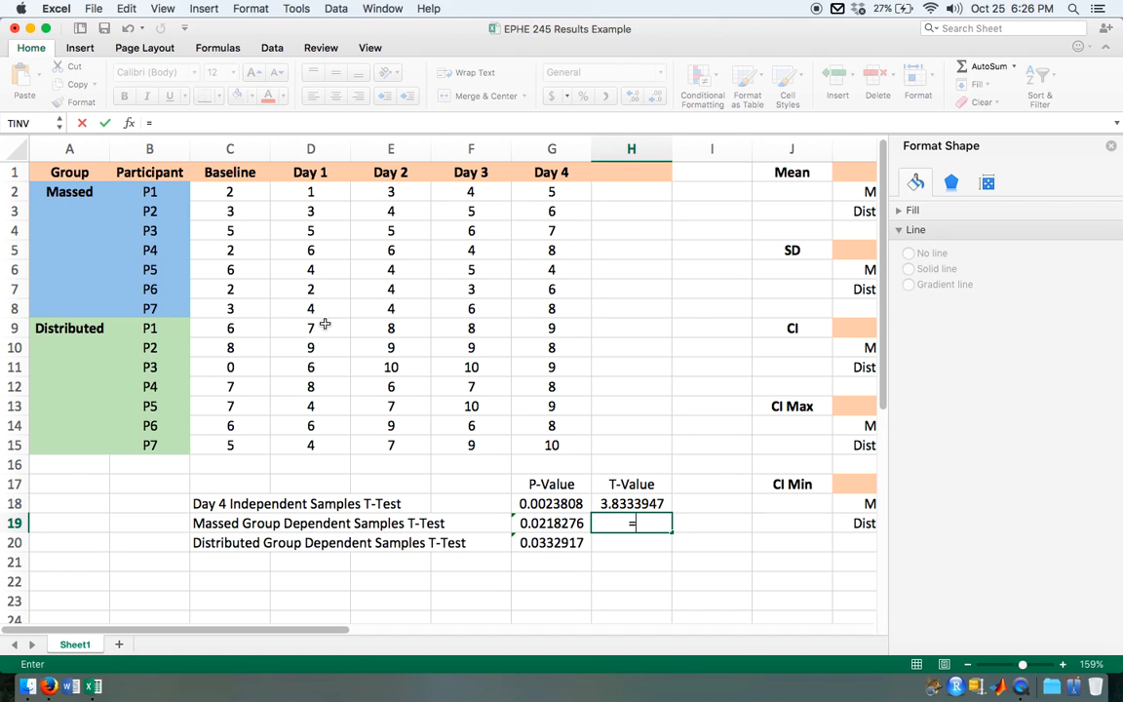
pyautogui.write('tin')
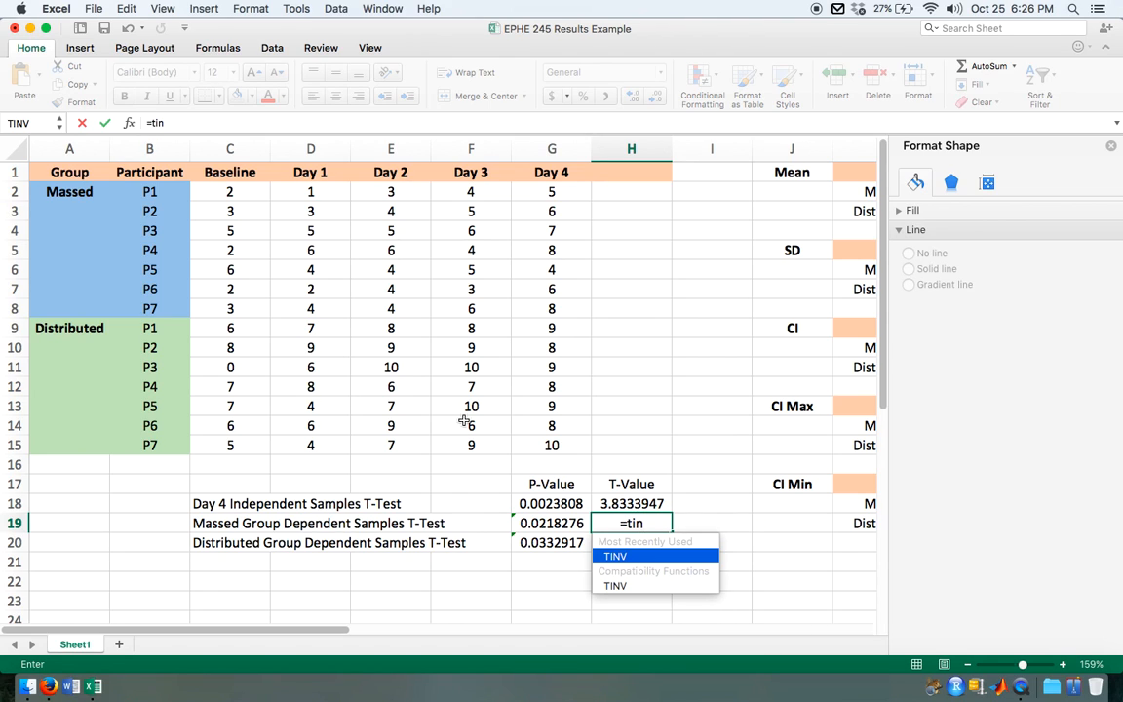
pyautogui.doubleClick(612, 561)
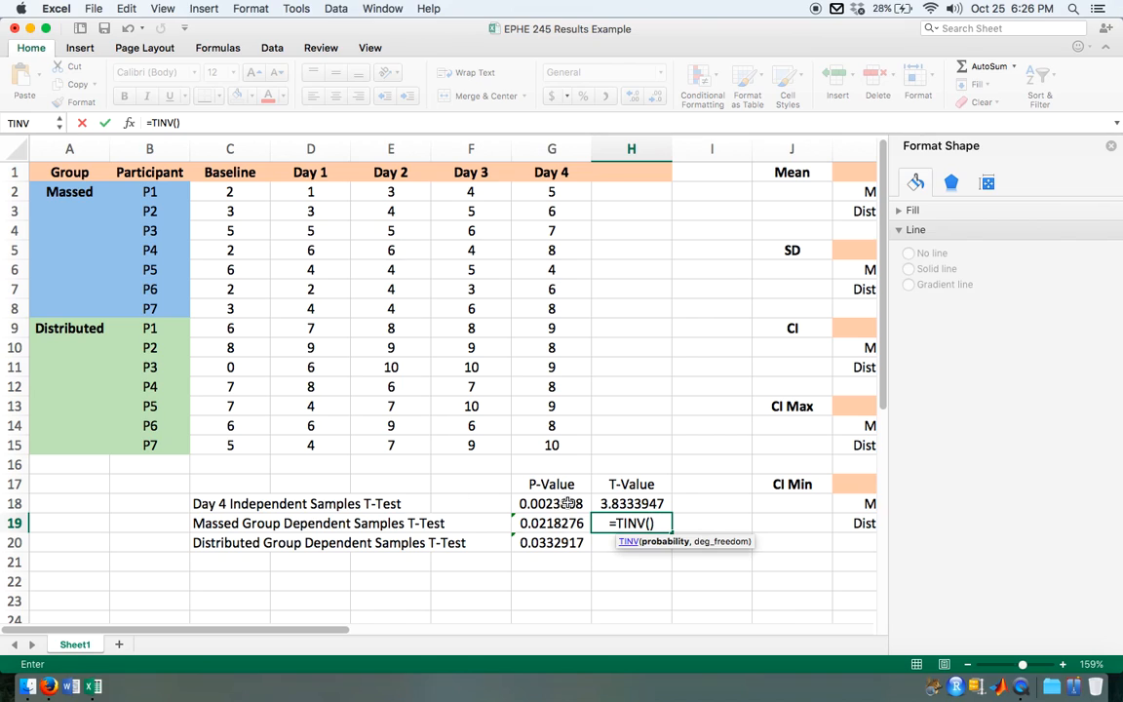
pyautogui.click(567, 524)
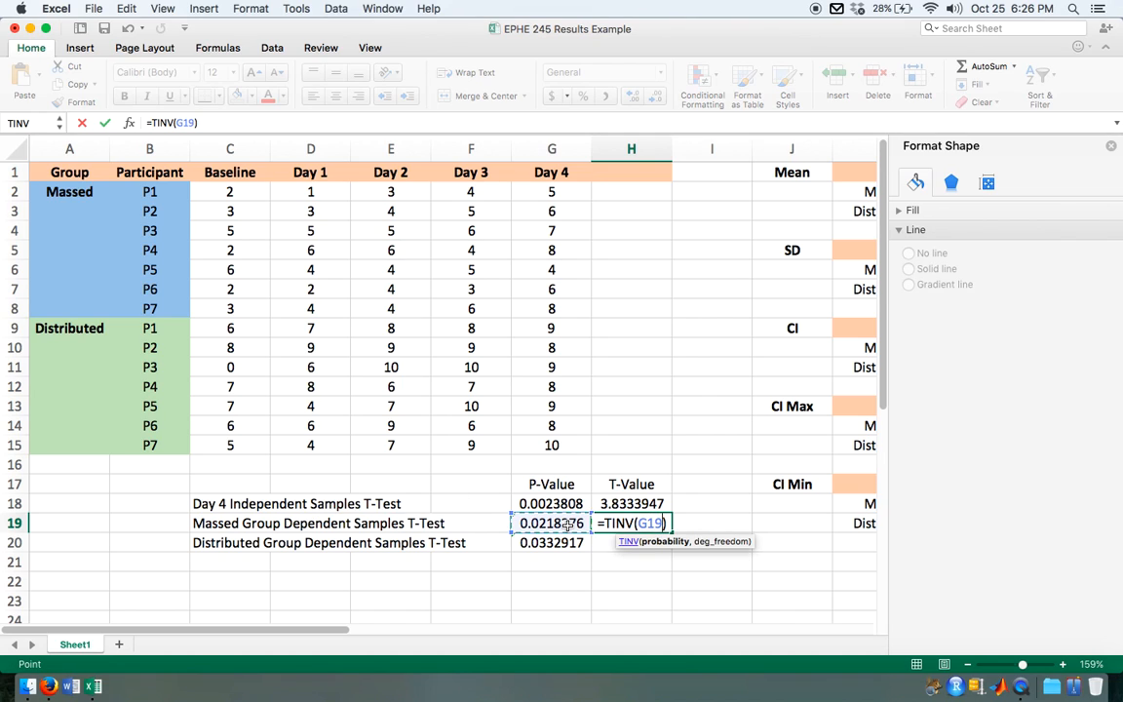
pyautogui.write(',')
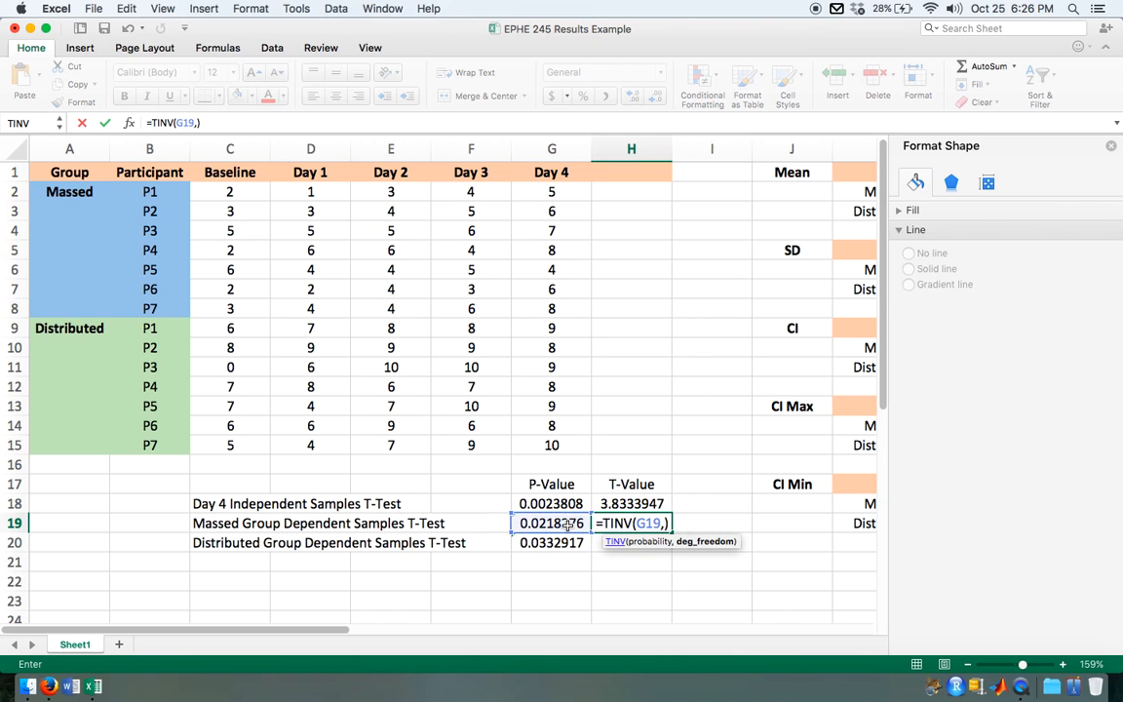
pyautogui.write('6')
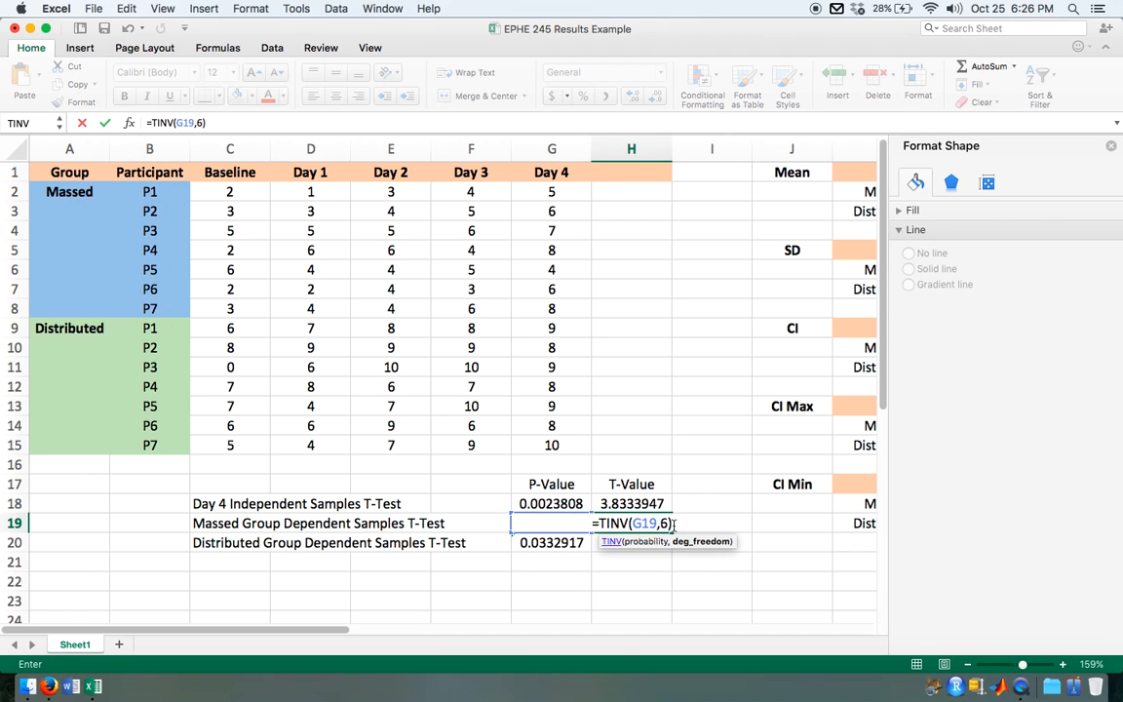
pyautogui.press('Return')
# Step: Calculate the Distributed group's dependent samples t-value in H20 with =TINV(G20,6)
pyautogui.write('=tin')
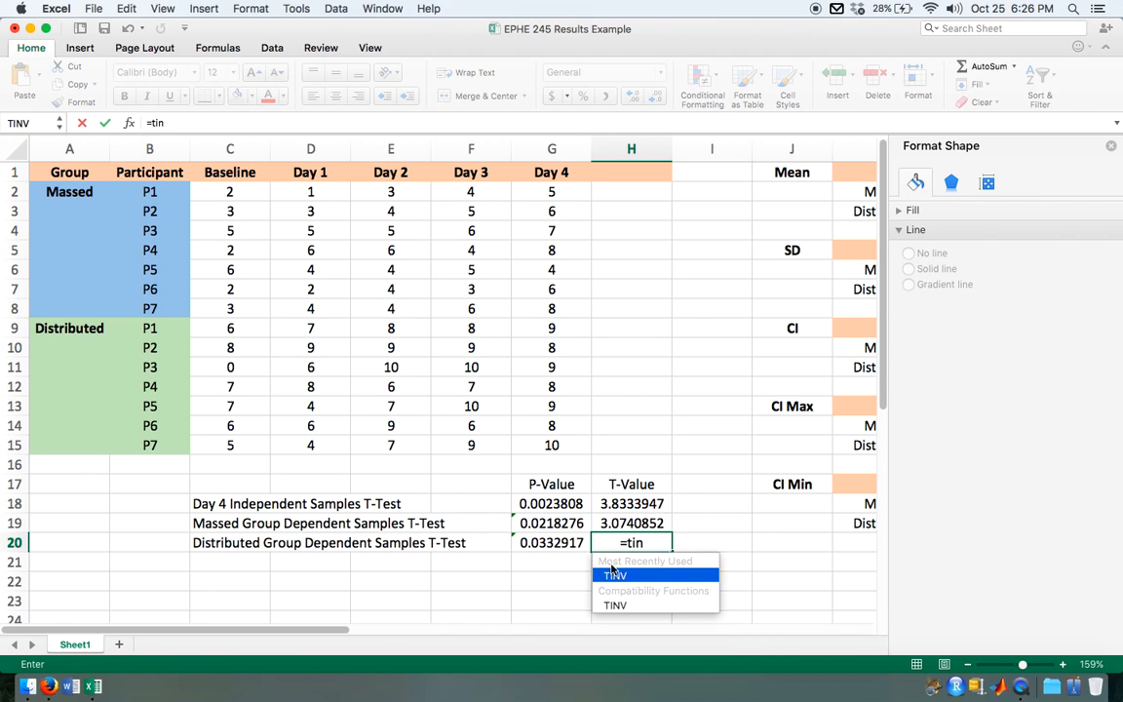
pyautogui.press('Tab')
pyautogui.click(566, 542)
pyautogui.write(',6')
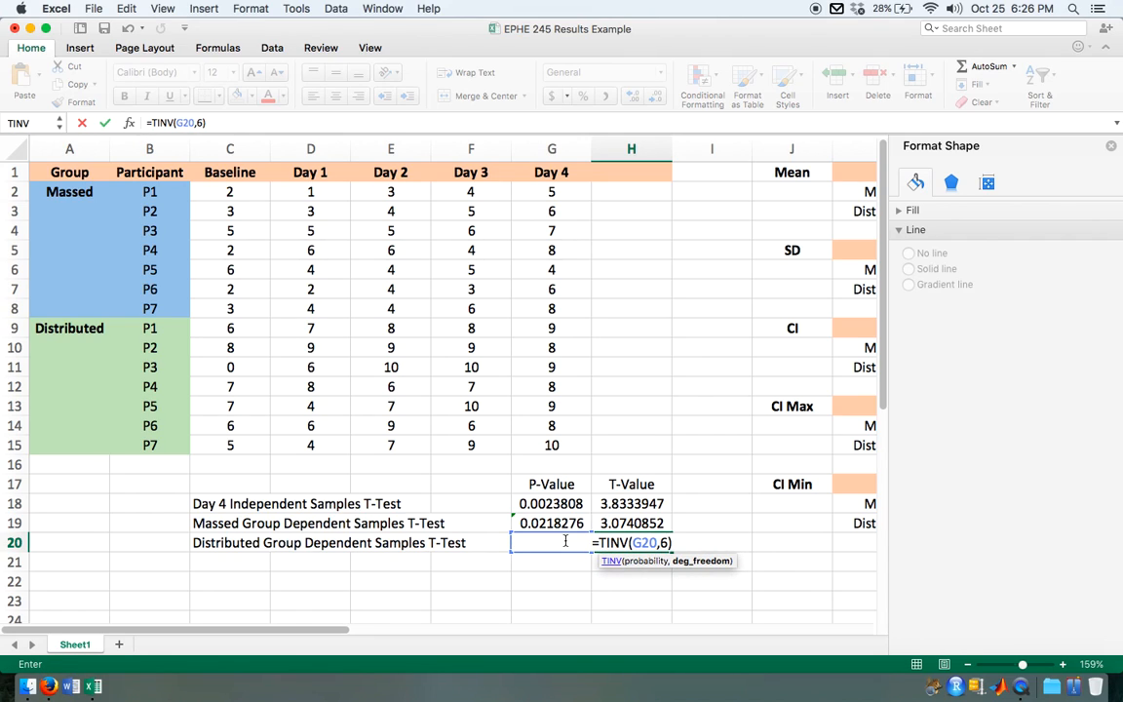
pyautogui.press('Return')
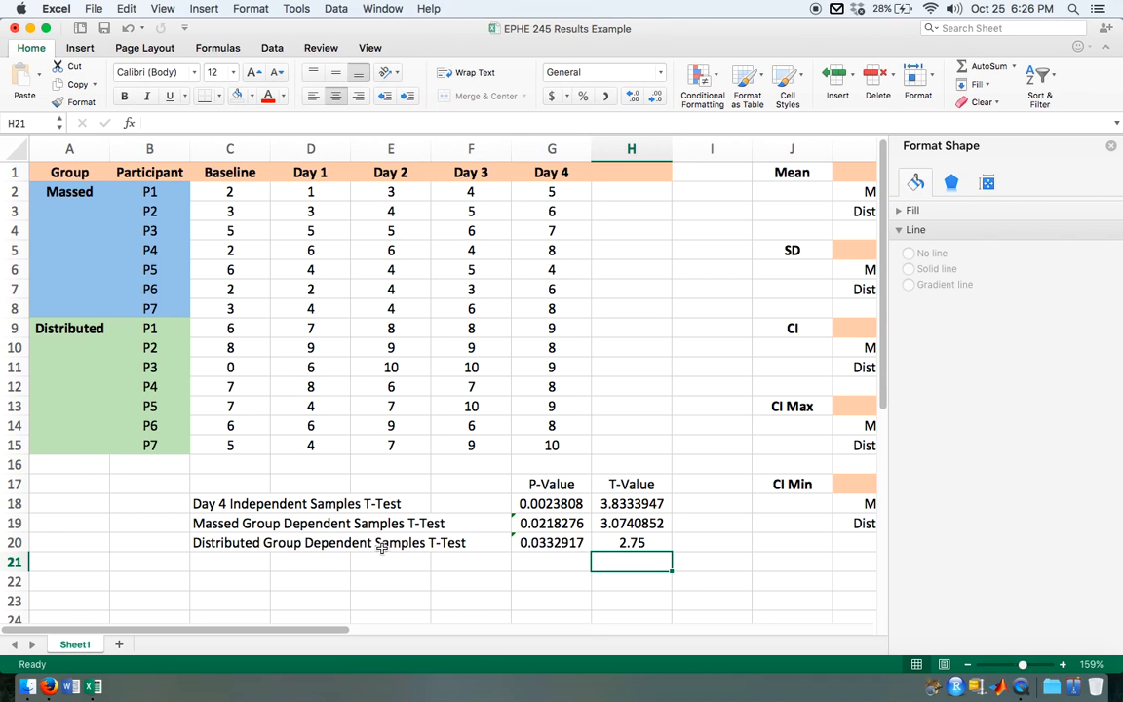
# Step: Review the Distributed participants, the H20 t-value and the p-values in G18:G20, and add a DF heading in I17 beside T-Value
pyautogui.moveTo(144, 328); pyautogui.dragTo(151, 447)
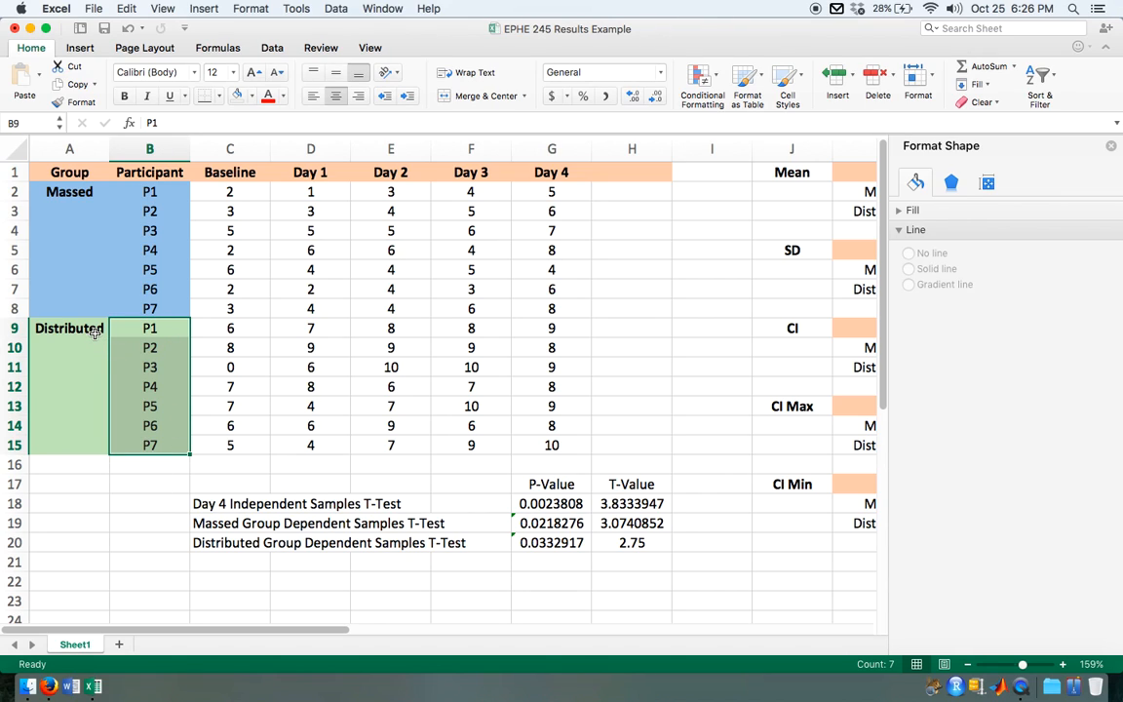
pyautogui.click(638, 543)
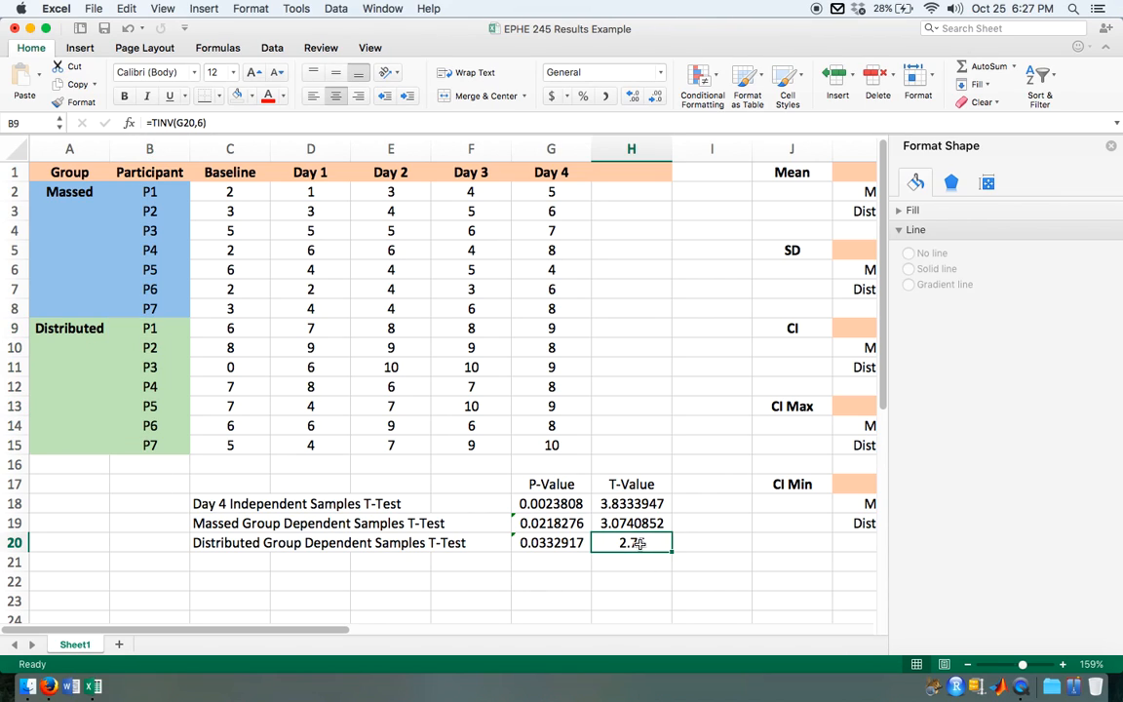
pyautogui.moveTo(549, 504); pyautogui.dragTo(563, 548)
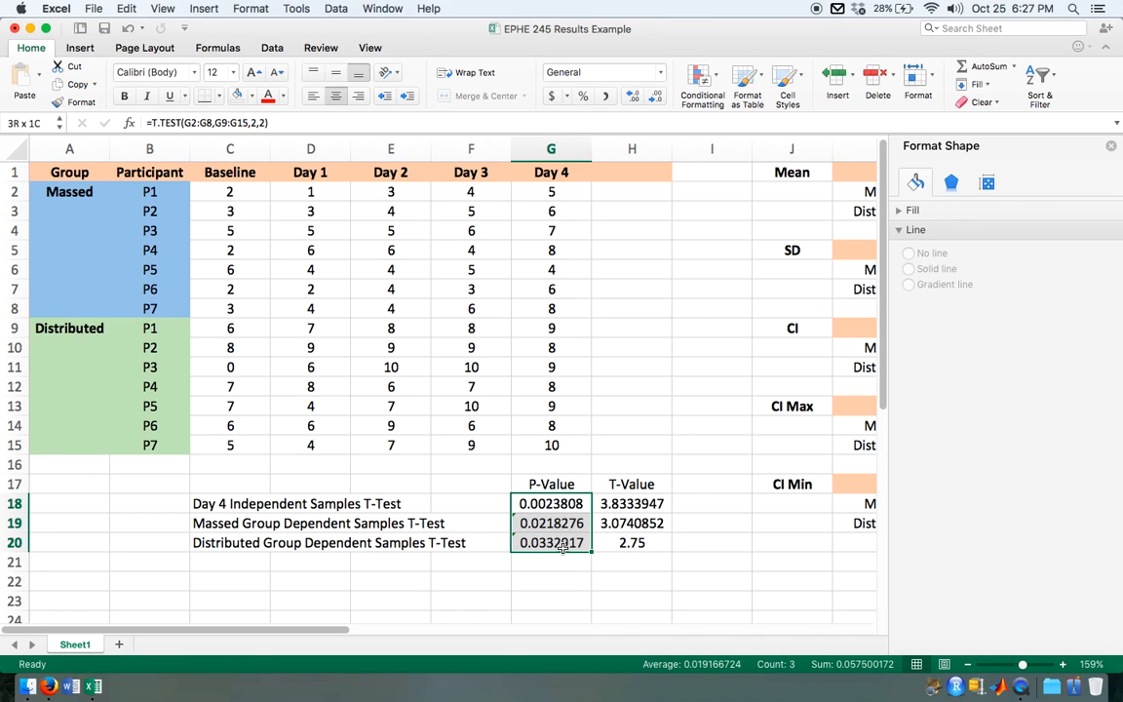
pyautogui.click(714, 485)
pyautogui.write('DF')
pyautogui.click(711, 504)
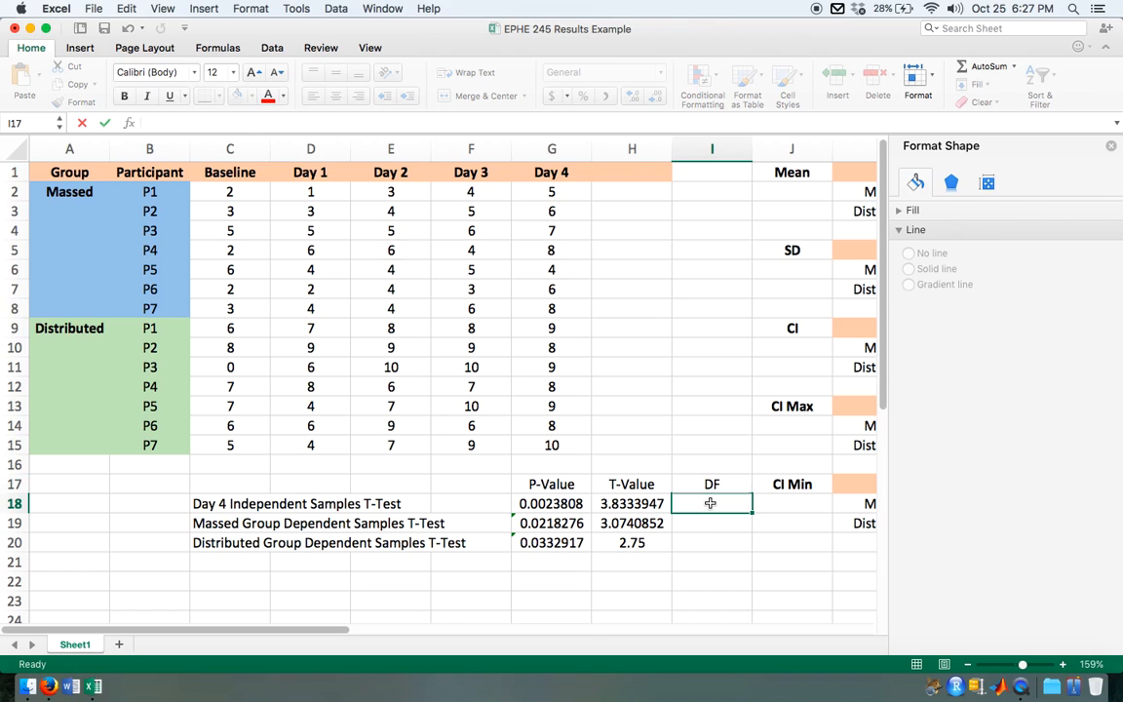
# Step: Enter the degrees of freedom 12, 6 and 6 for the three t-tests in I18:I20
pyautogui.write('12')
pyautogui.press('Return')
pyautogui.write('6')
pyautogui.press('Return')
pyautogui.write('6')
pyautogui.press('Return')
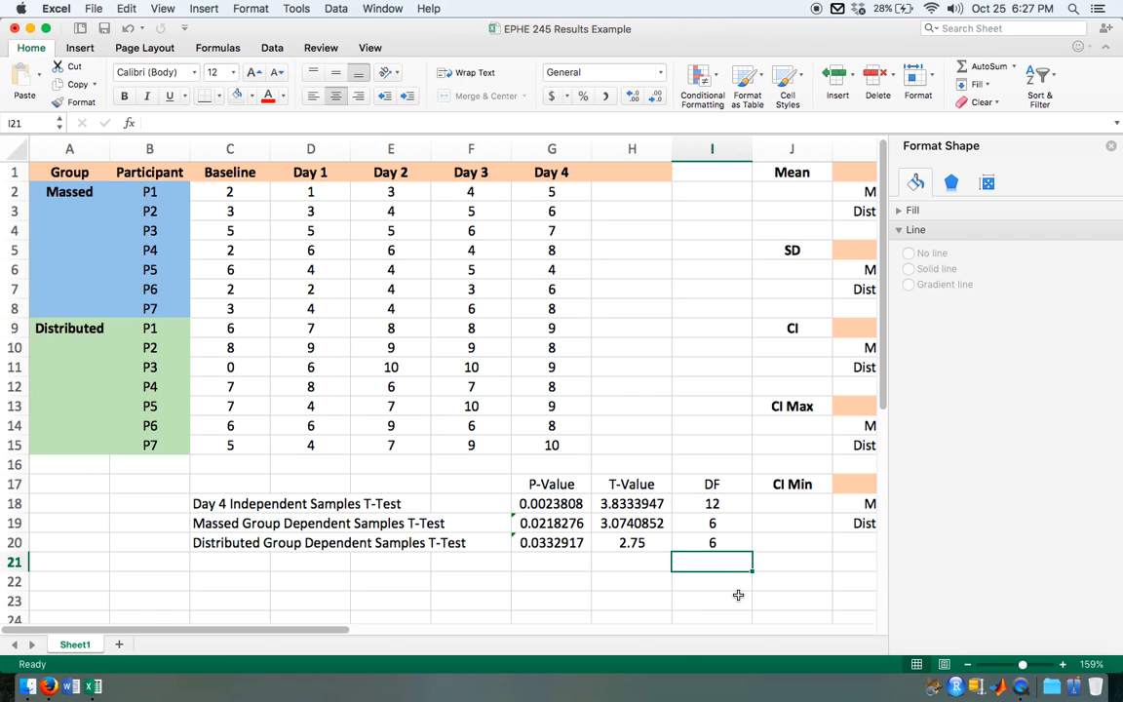
# Step: Close the Format Shape pane and bold the headings in G17:I17 and the t-test labels in C18:C20
pyautogui.click(1111, 145)
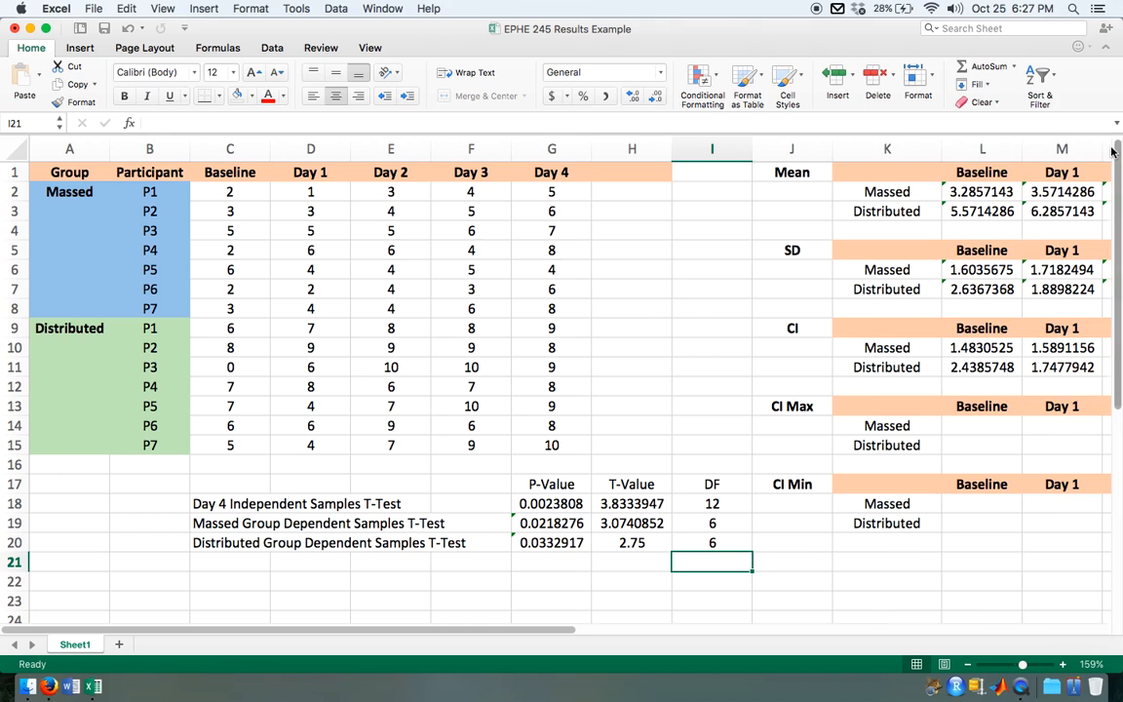
pyautogui.moveTo(546, 484); pyautogui.dragTo(708, 484)
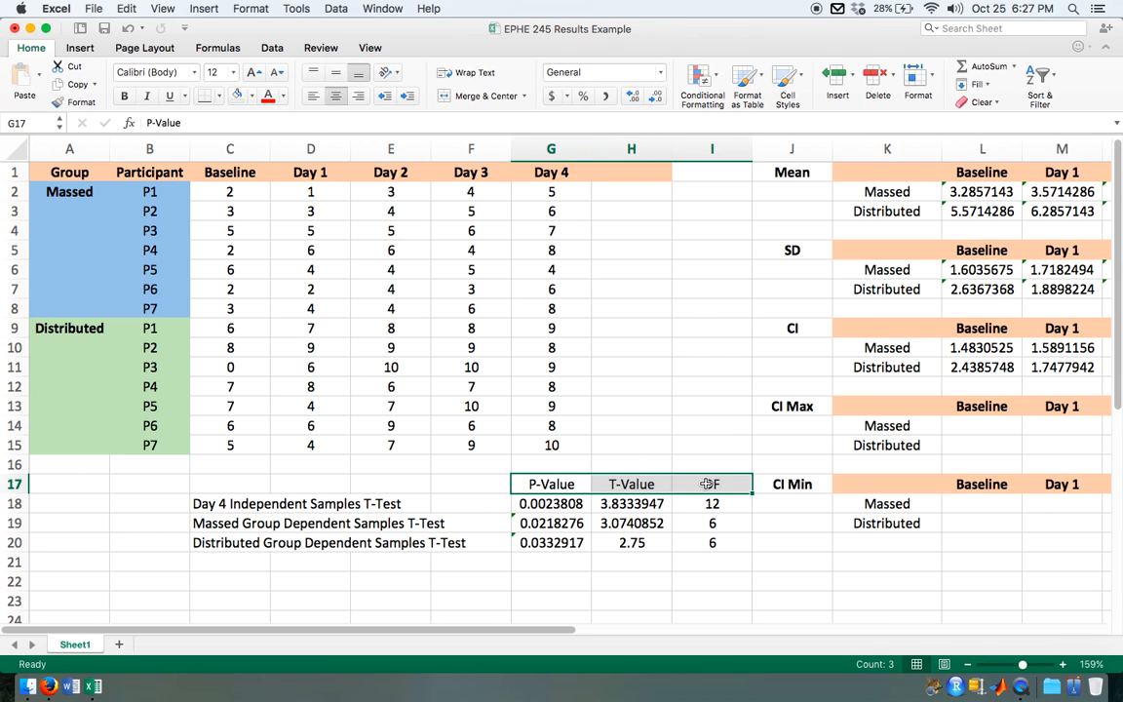
pyautogui.press('super+b')
pyautogui.moveTo(232, 504); pyautogui.dragTo(227, 541)
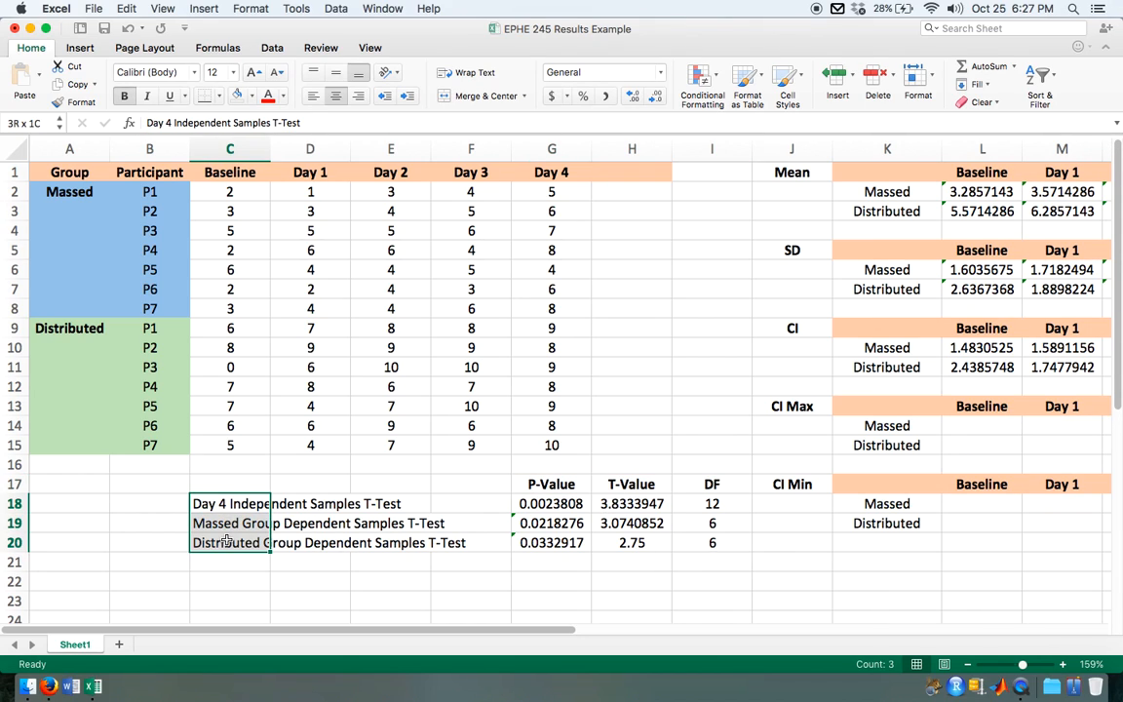
pyautogui.press('super+b')
# Step: Review the summary tables, the group chart and the t-test results in C18:I20
pyautogui.scroll(-3, 739, 529)
pyautogui.scroll(2, 739, 530)
pyautogui.scroll(-3, 739, 530)
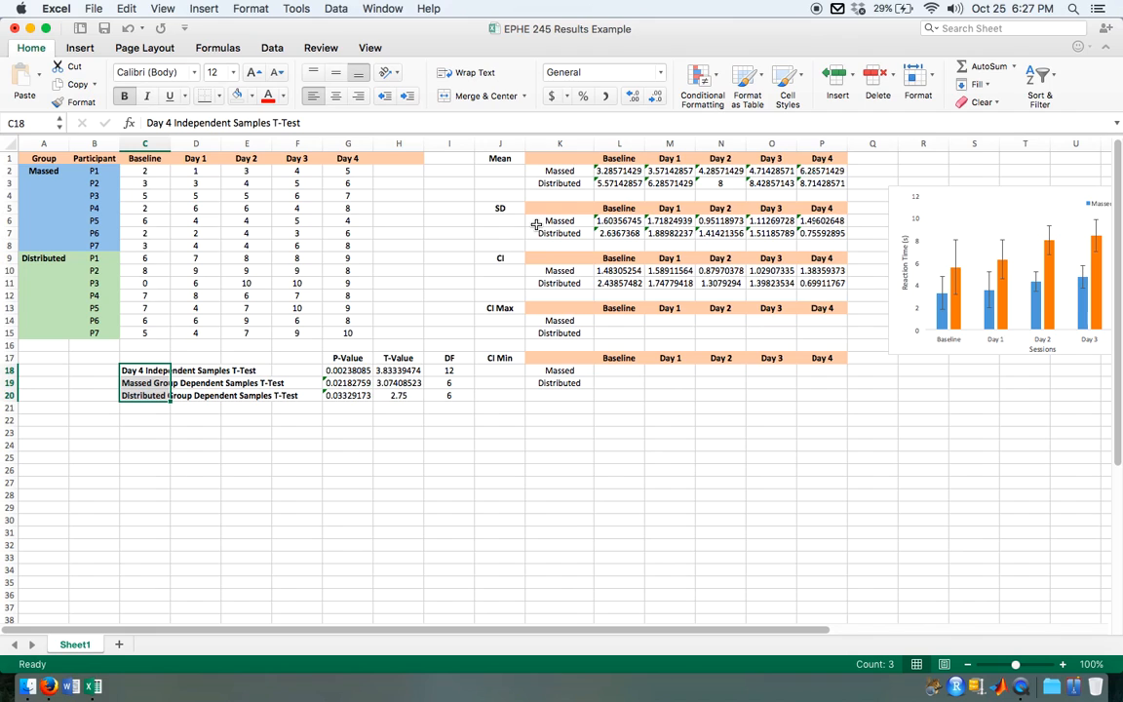
pyautogui.hscroll(5, 611, 431)
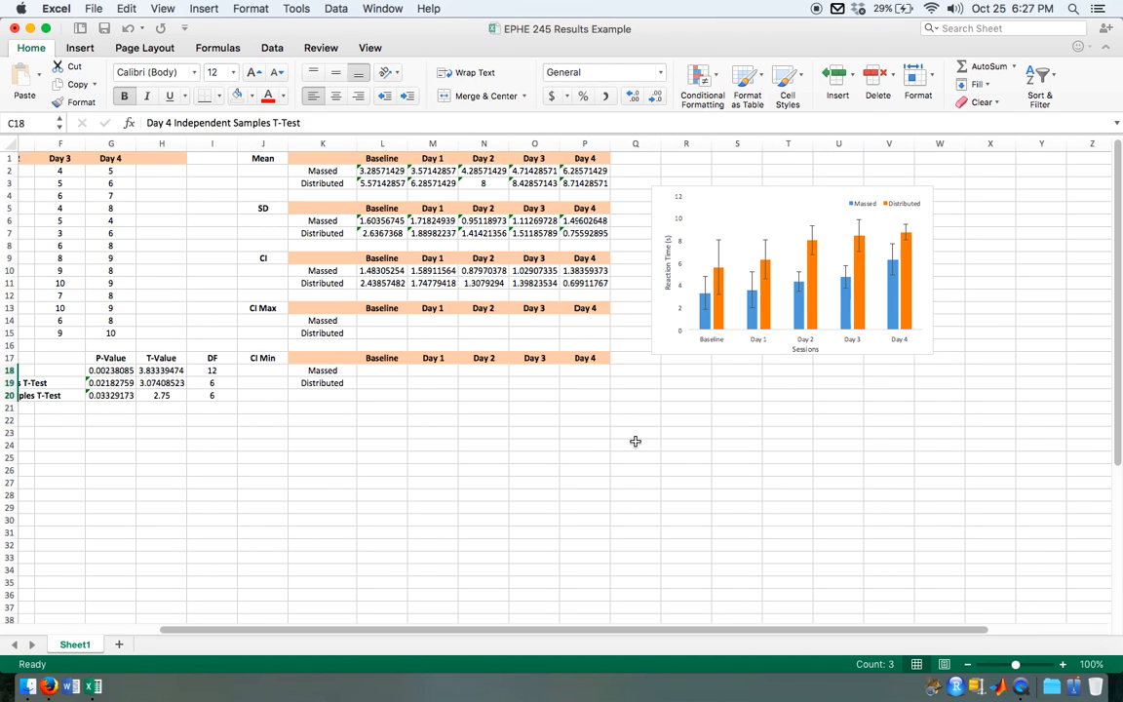
pyautogui.hscroll(-5, 635, 441)
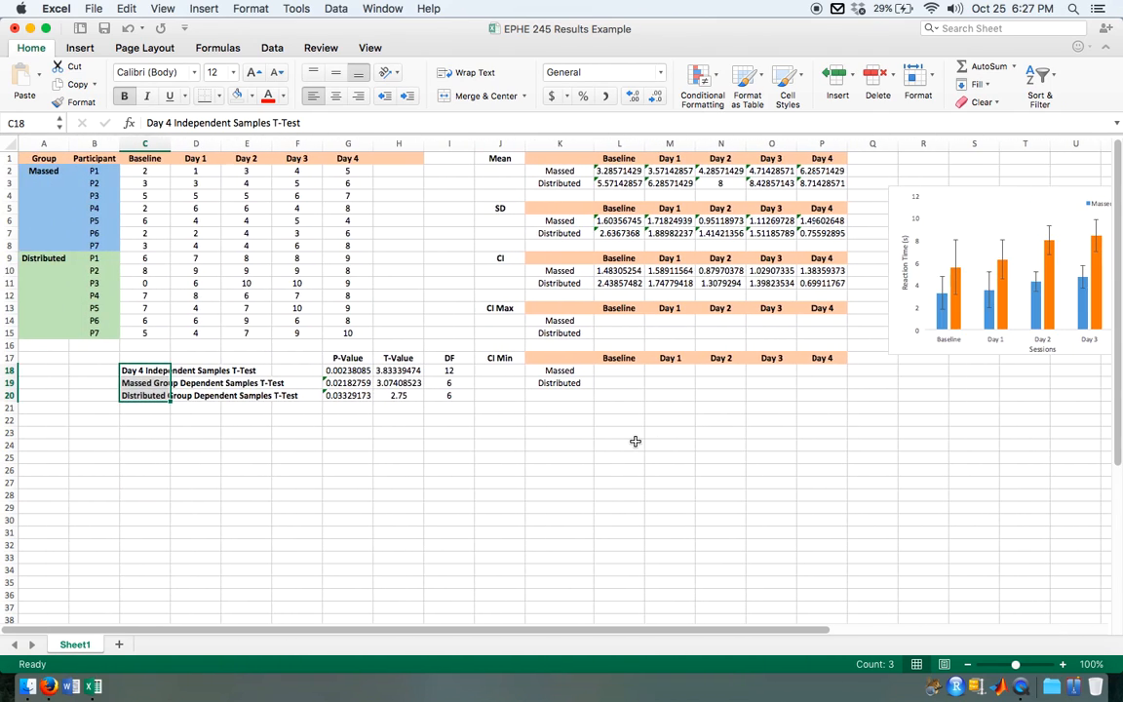
pyautogui.click(176, 429)
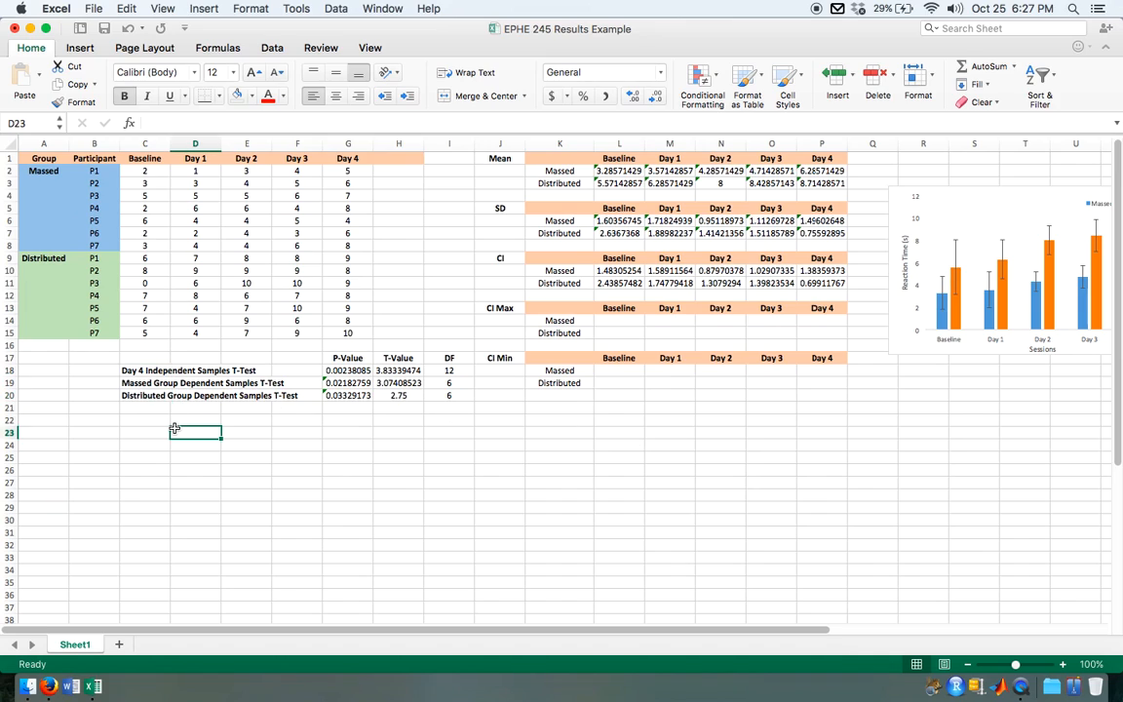
pyautogui.click(142, 372)
pyautogui.moveTo(141, 372); pyautogui.dragTo(451, 395)
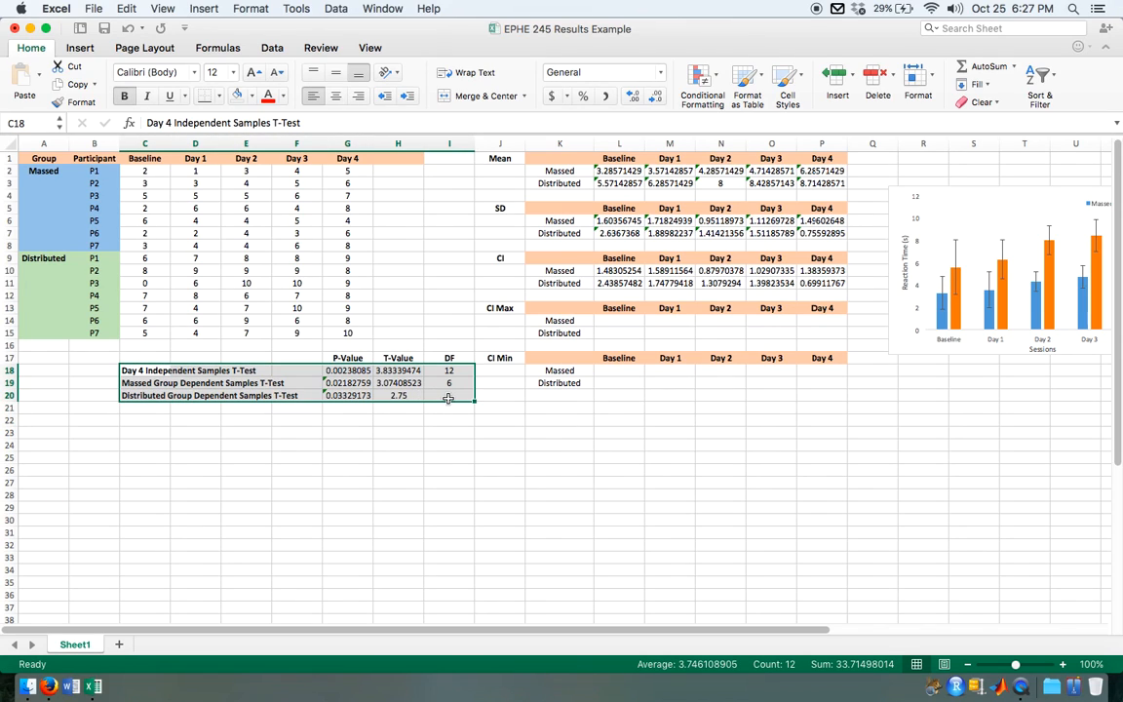
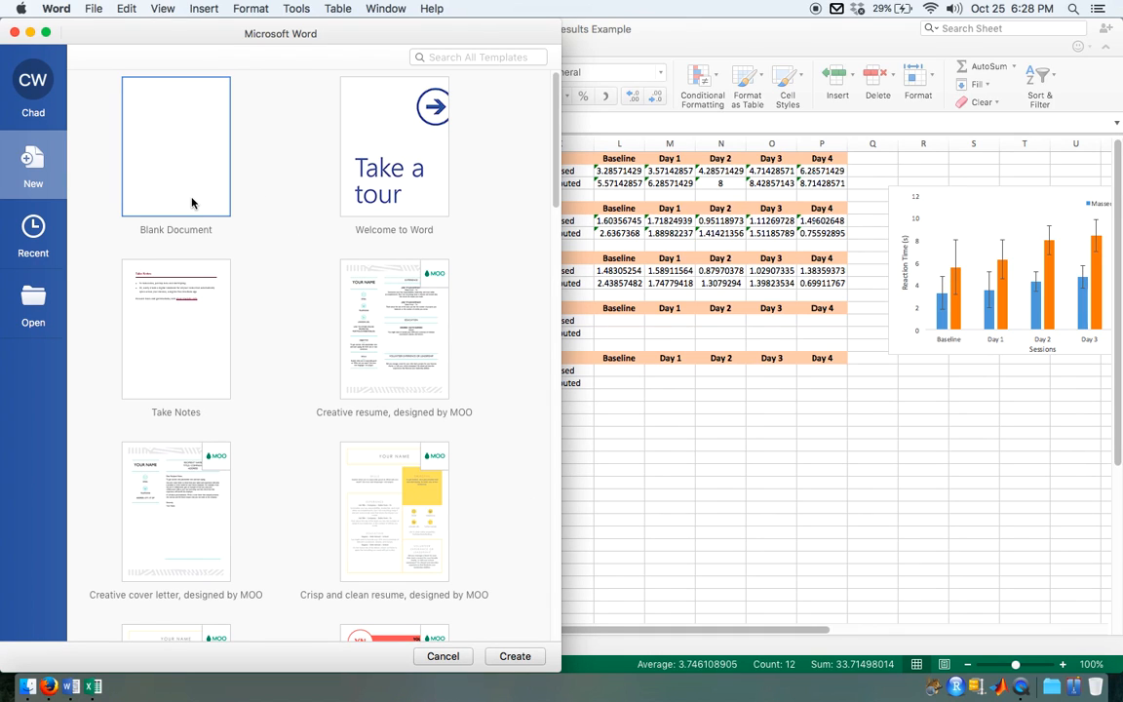
# Step: Create a blank document in Word and show its window at full size
pyautogui.click(503, 658)
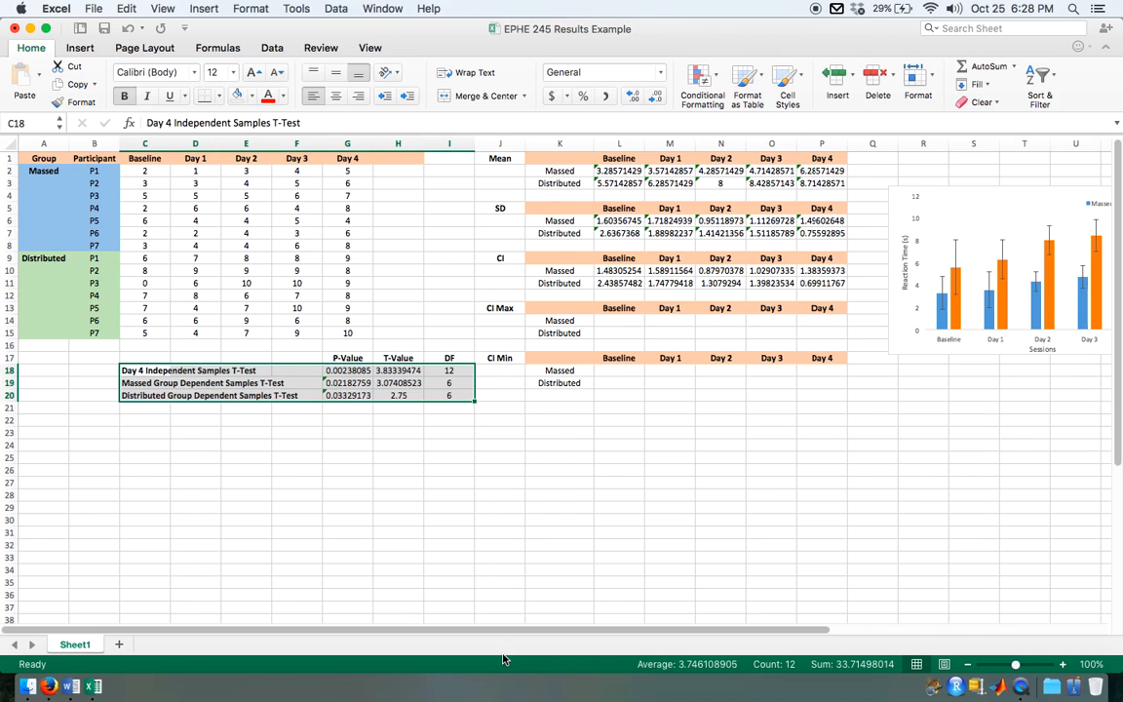
pyautogui.click(71, 687)
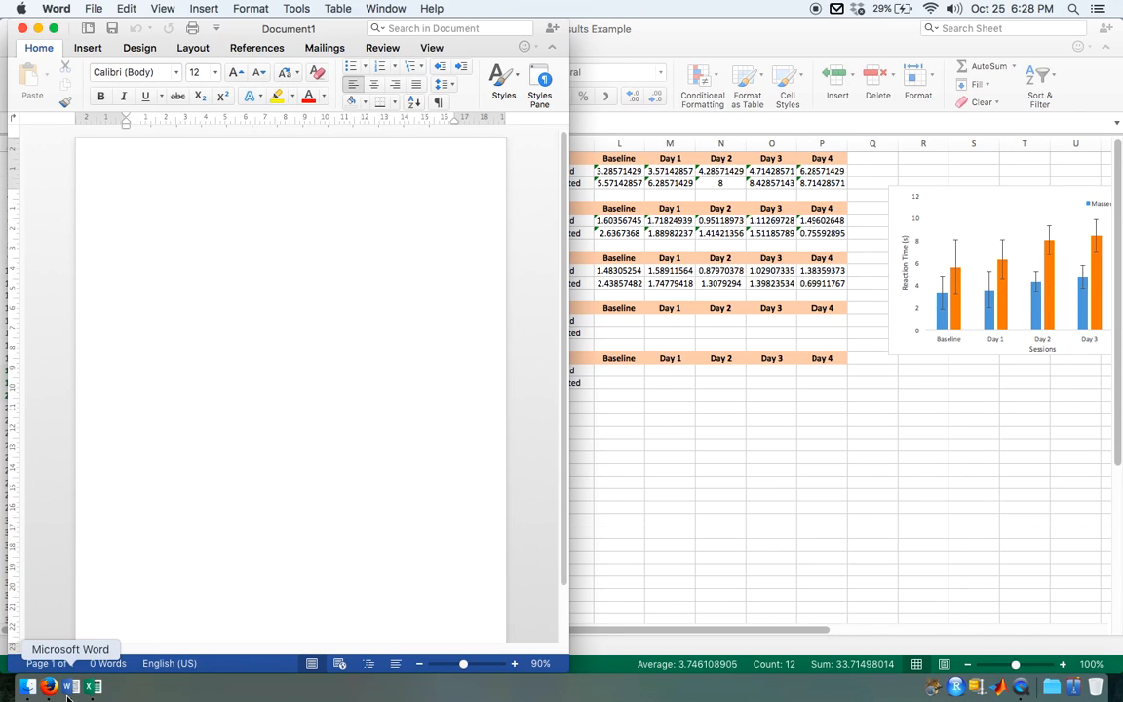
pyautogui.press('super+alt+f')
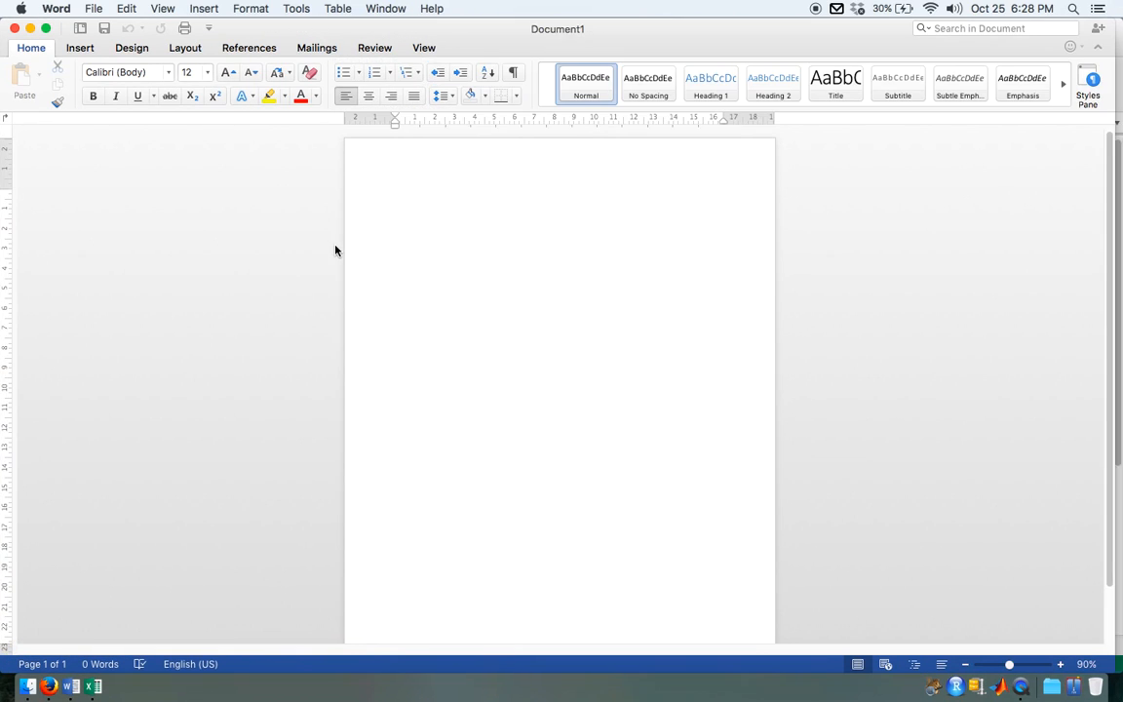
# Step: Insert a table with 10 columns and 3 rows at the start of the blank document
pyautogui.click(85, 48)
pyautogui.click(110, 76)
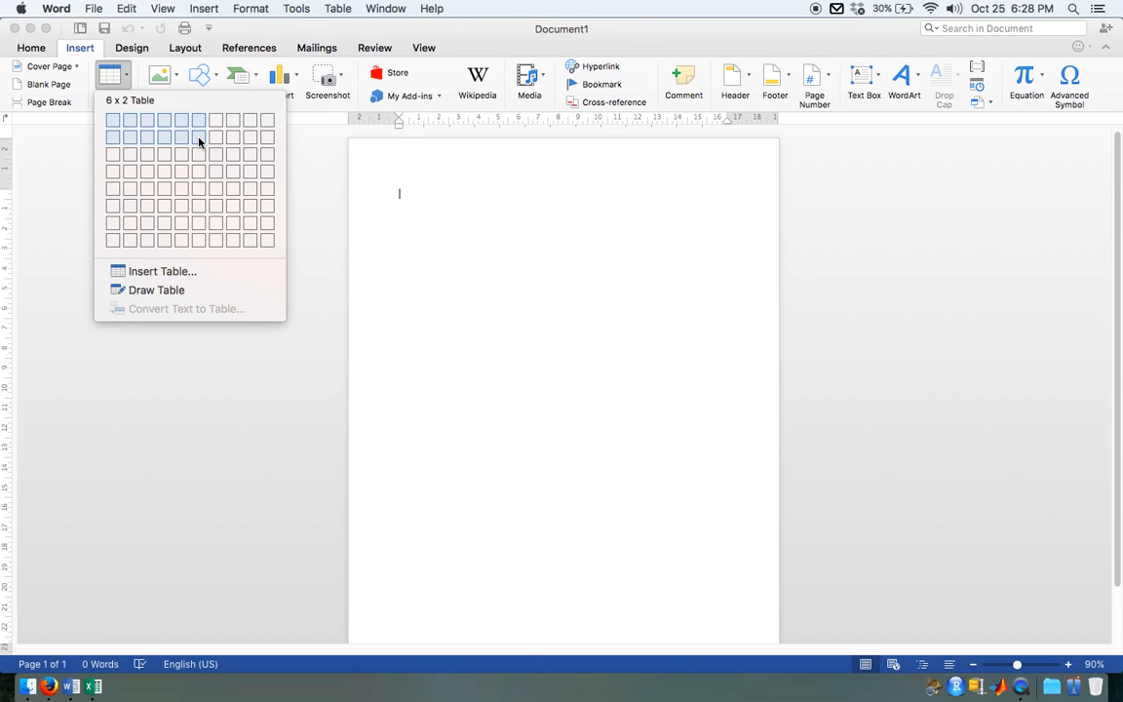
pyautogui.click(264, 158)
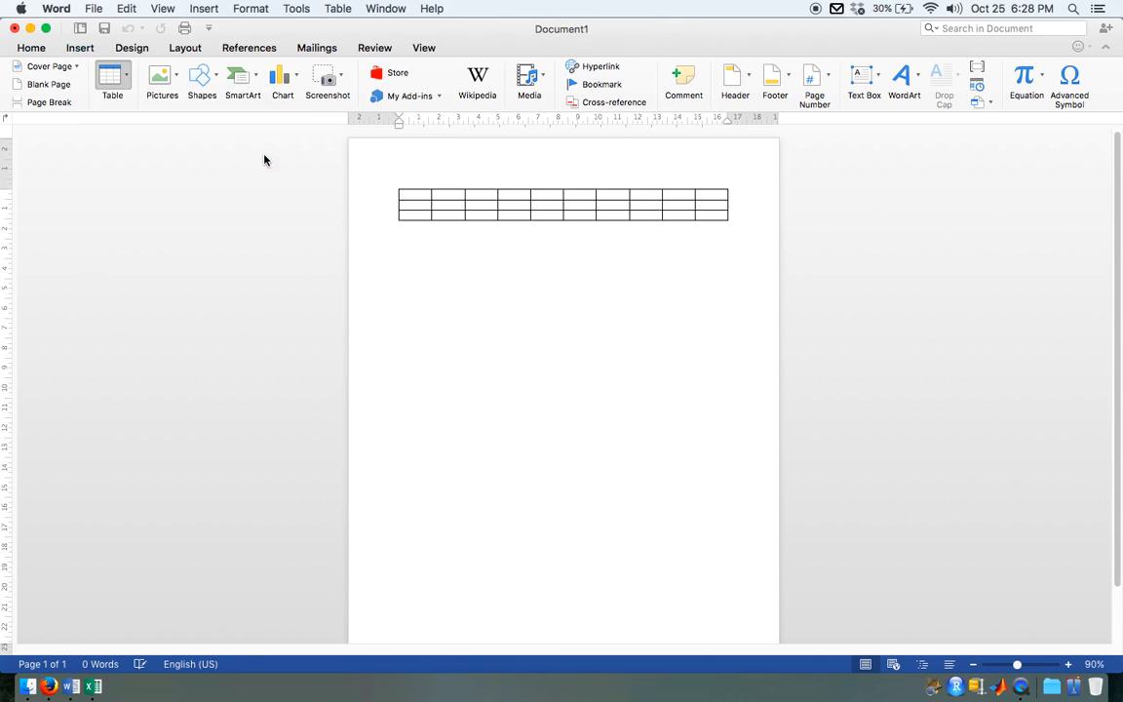
# Step: Add one more row below the last row of the table
pyautogui.click(420, 205)
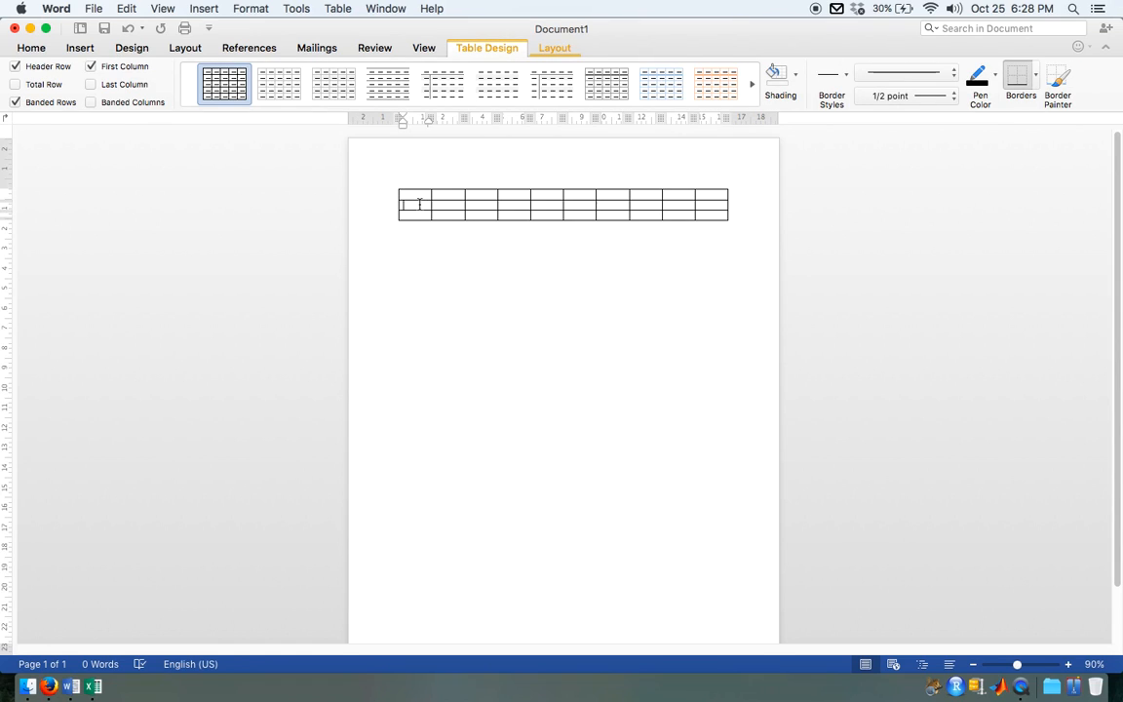
pyautogui.click(420, 215)
pyautogui.moveTo(420, 215); pyautogui.dragTo(800, 220)
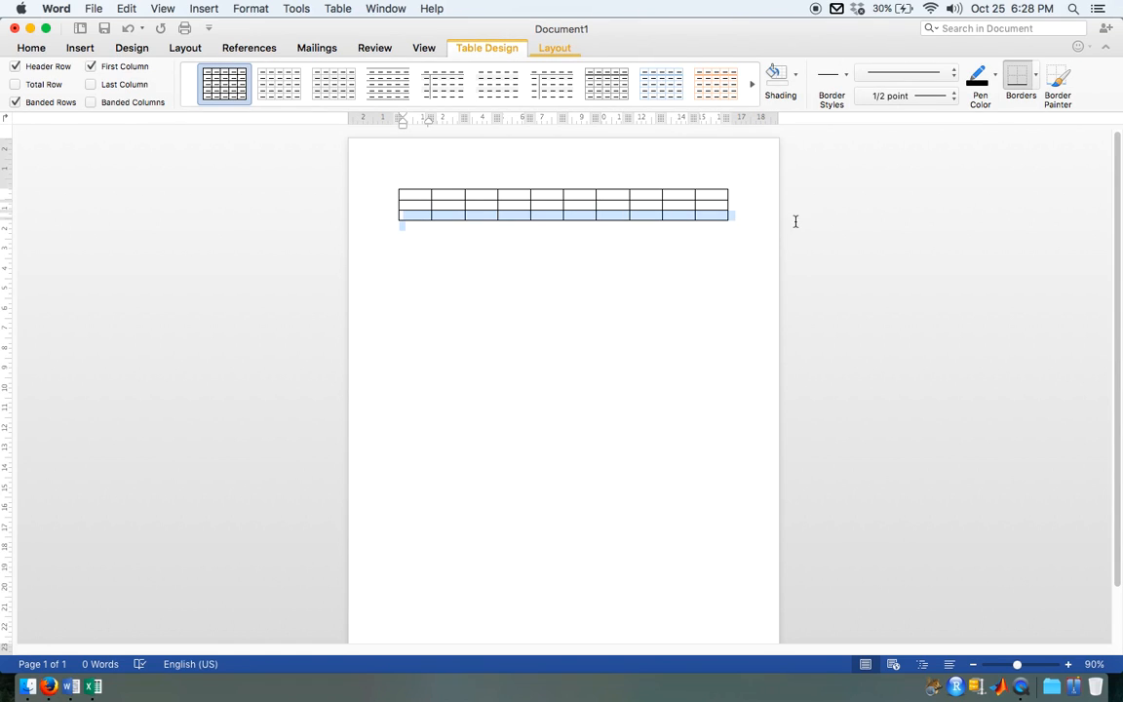
pyautogui.rightClick(720, 220)
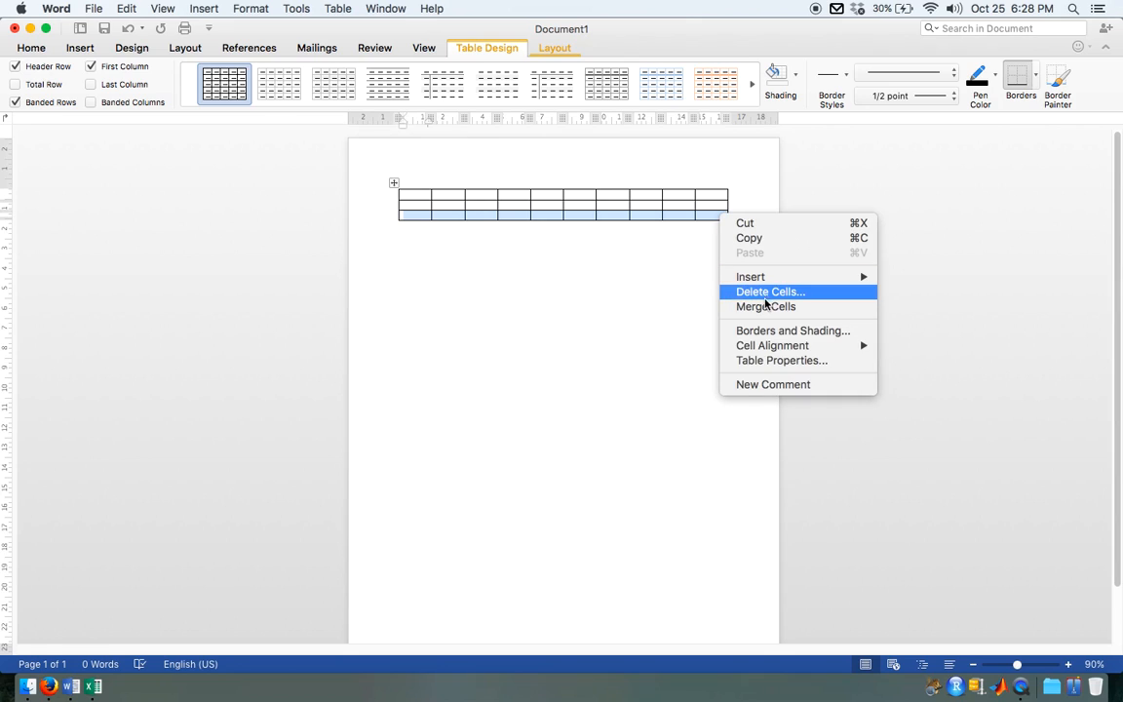
pyautogui.moveTo(765, 278)
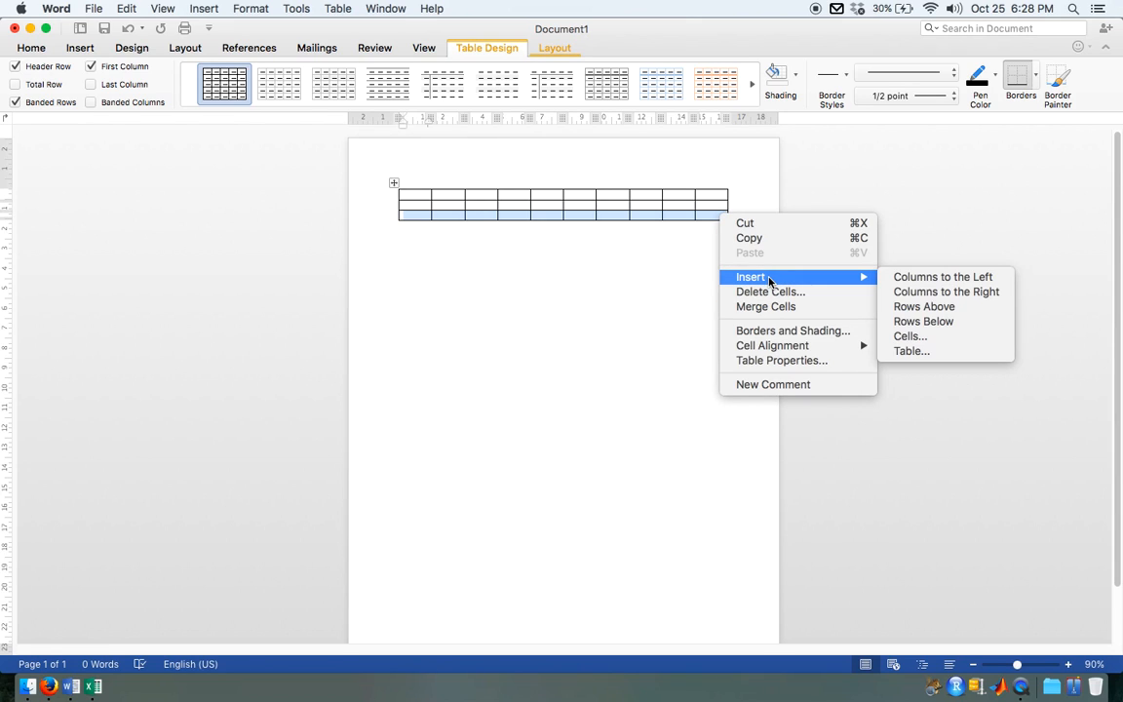
pyautogui.click(978, 321)
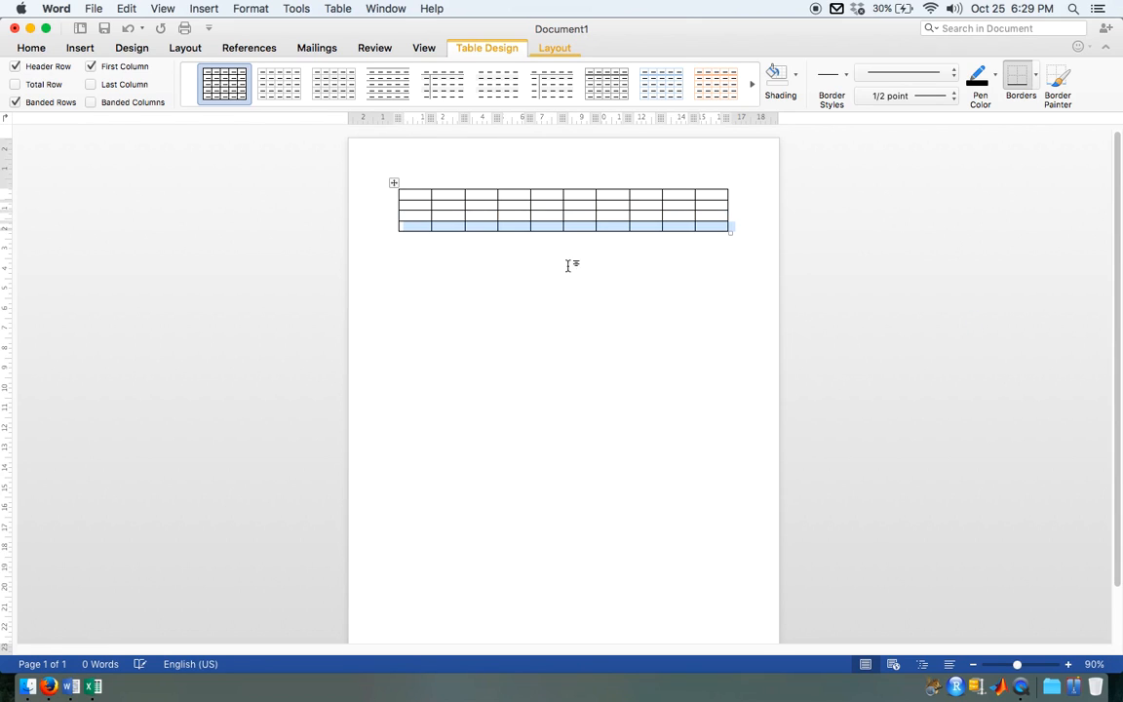
# Step: Label the third and fourth rows Massed and Distributed in the table's first column
pyautogui.click(417, 202)
pyautogui.write('Massed')
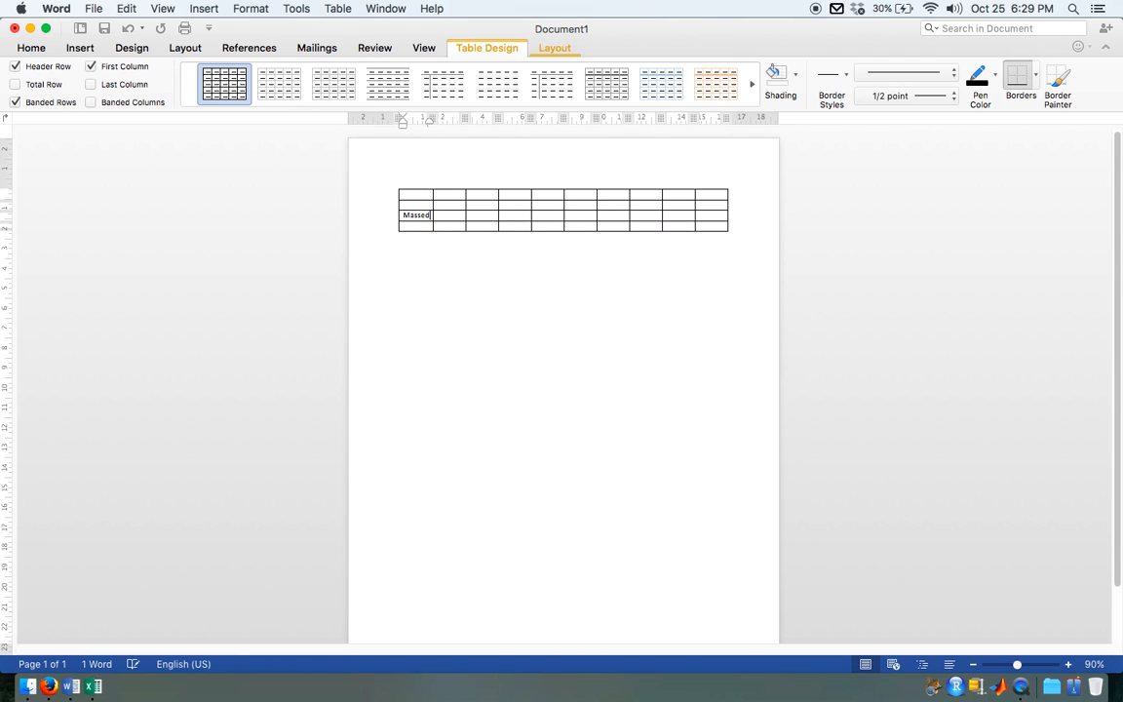
pyautogui.press('Down')
pyautogui.write('Dis')
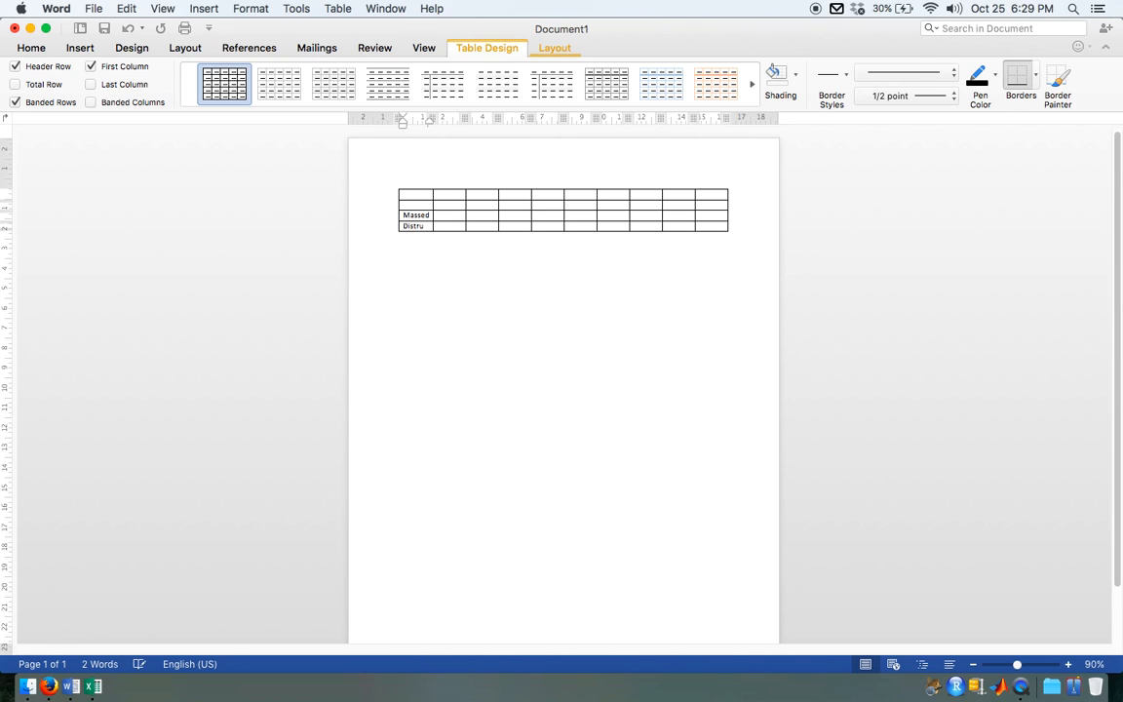
pyautogui.write('trubuted')
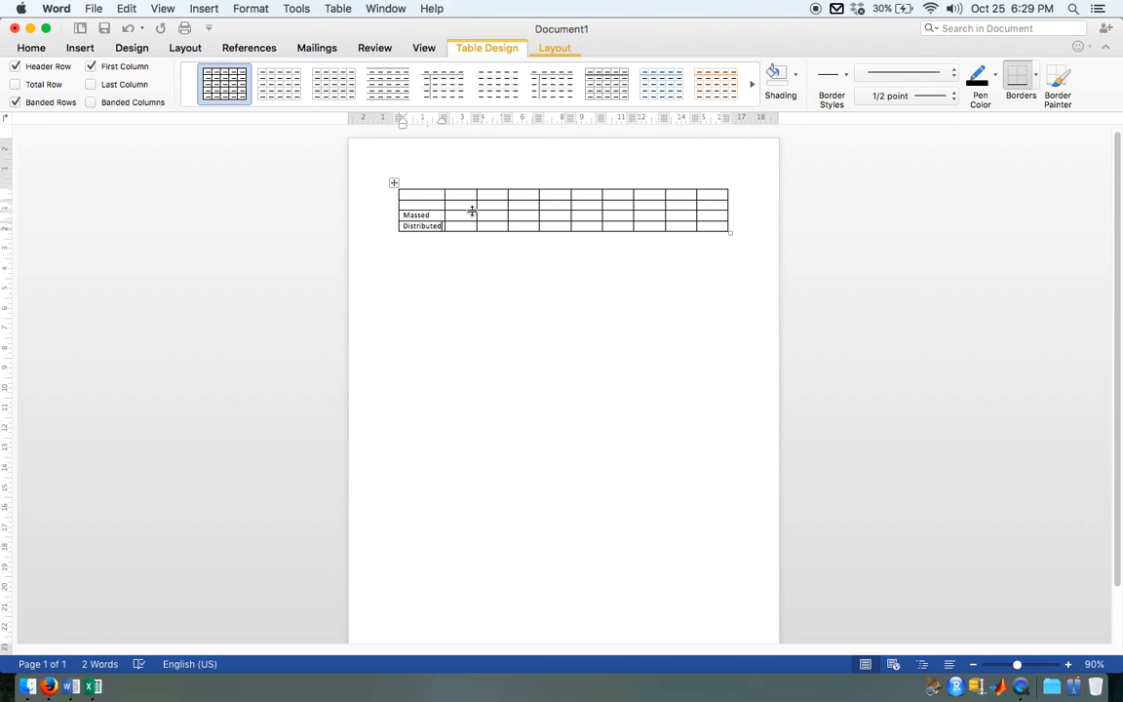
# Step: Enter the subheadings Mean and CI in the second and third cells of the table's second row
pyautogui.click(464, 206)
pyautogui.write('Mean')
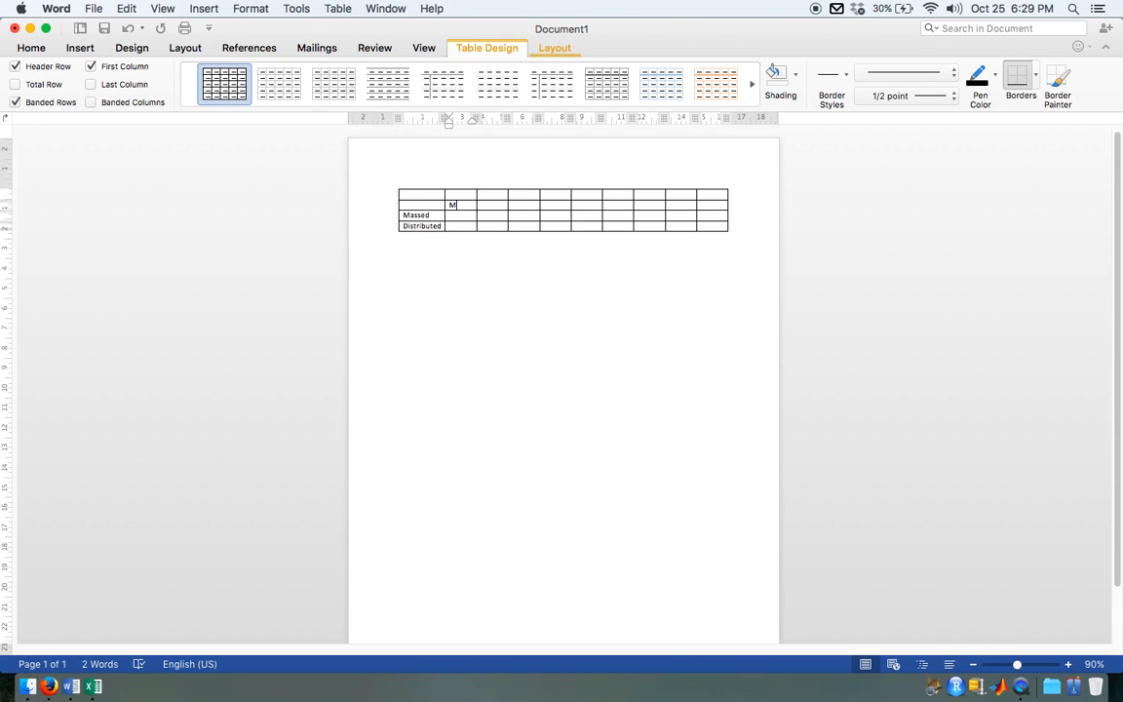
pyautogui.press('Tab')
pyautogui.write('Cl')
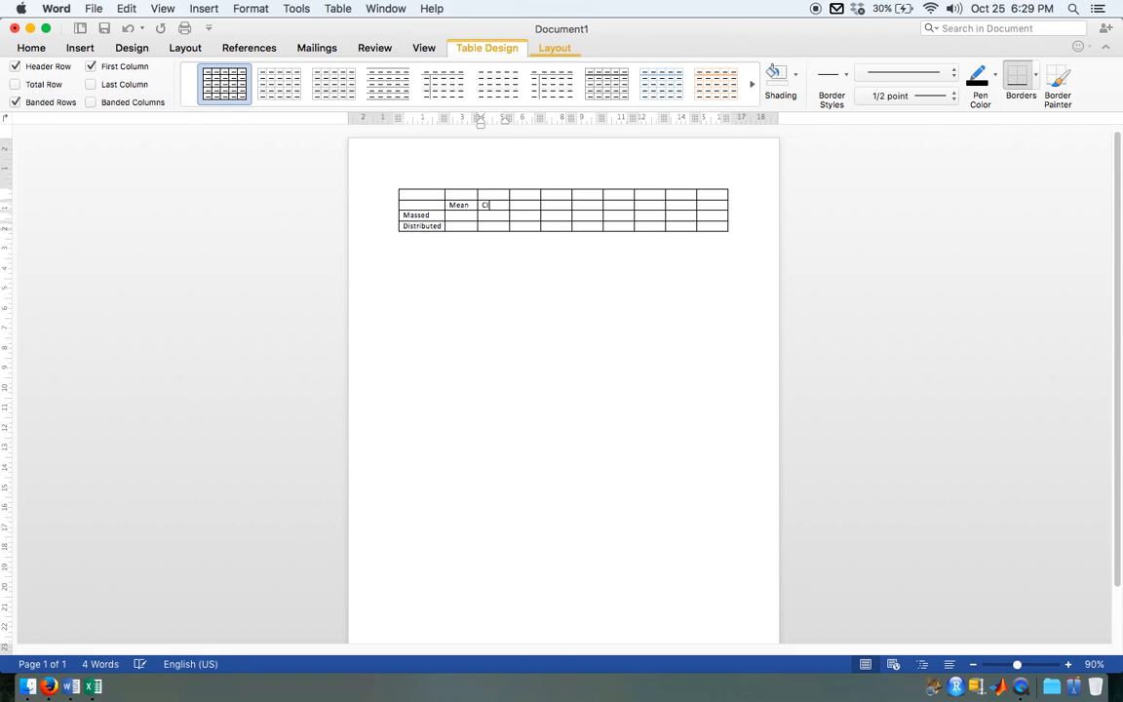
# Step: Enter Baseline above Mean in the first row and Day 1 two cells further along
pyautogui.click(464, 198)
pyautogui.write('Baseline')
pyautogui.press('Tab')
pyautogui.press('Tab')
pyautogui.write('Day 1')
# Step: Continue the first-row headings with Day 2, Day 3 and Day 4, leaving an empty cell between each
pyautogui.press('Tab')
pyautogui.press('Tab')
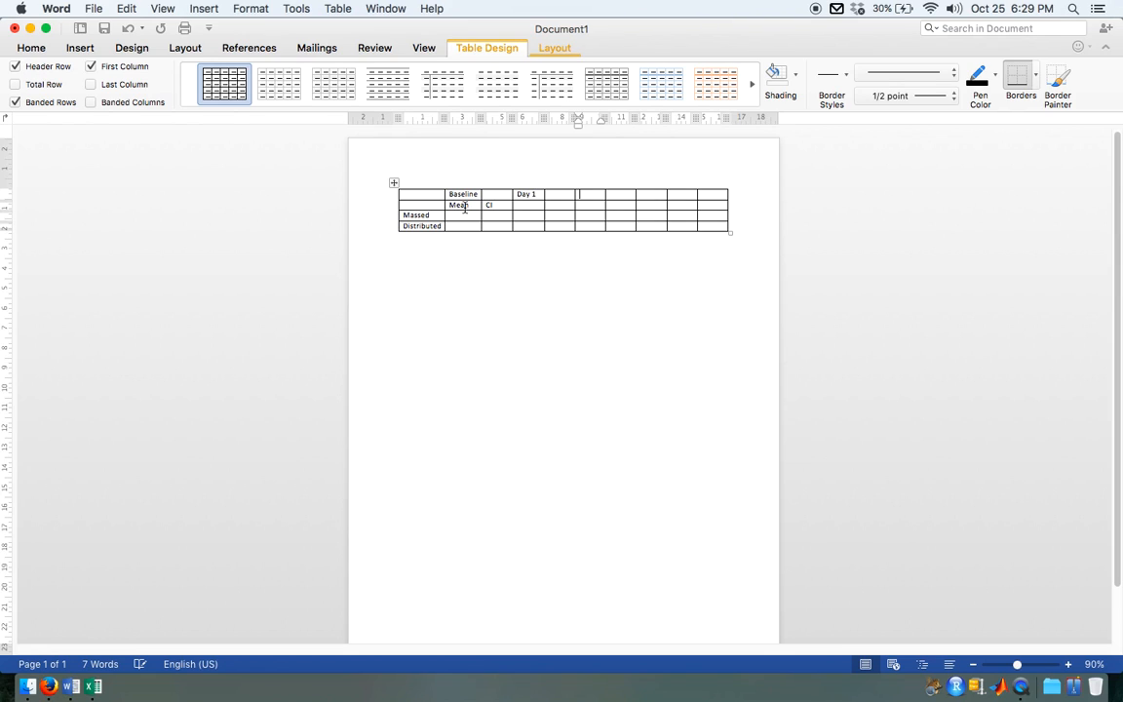
pyautogui.write('Day 2')
pyautogui.press('Tab')
pyautogui.press('Tab')
pyautogui.write('Day')
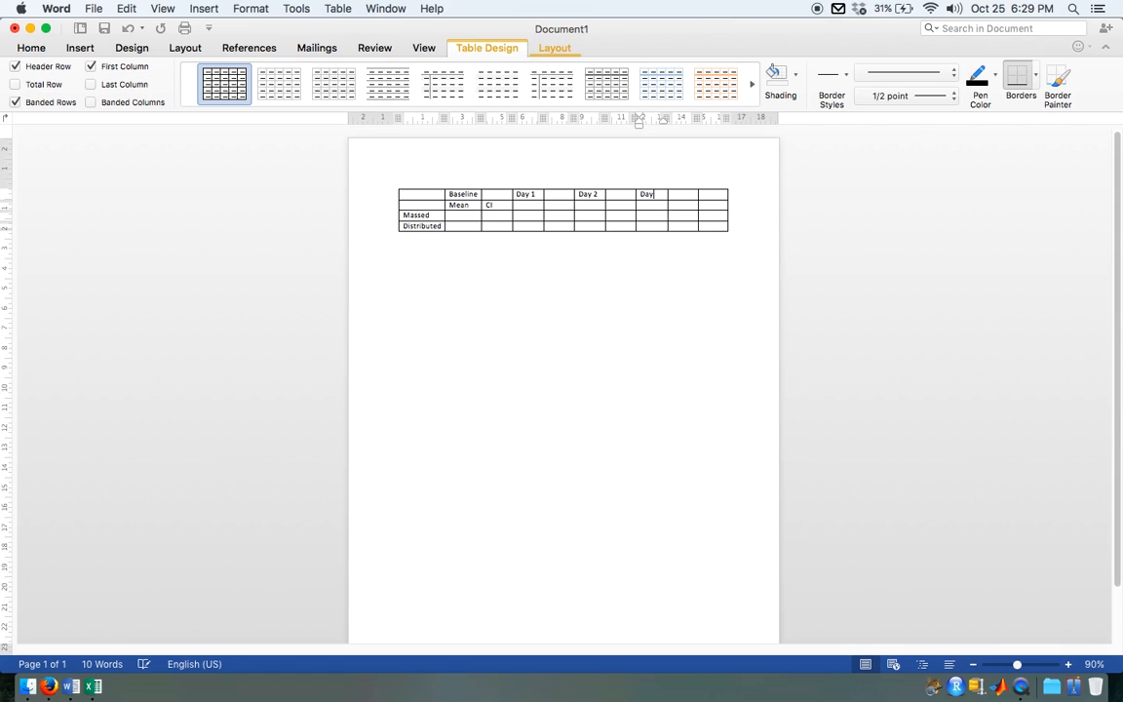
pyautogui.write(' 3')
pyautogui.click(711, 198)
pyautogui.write('Day 4')
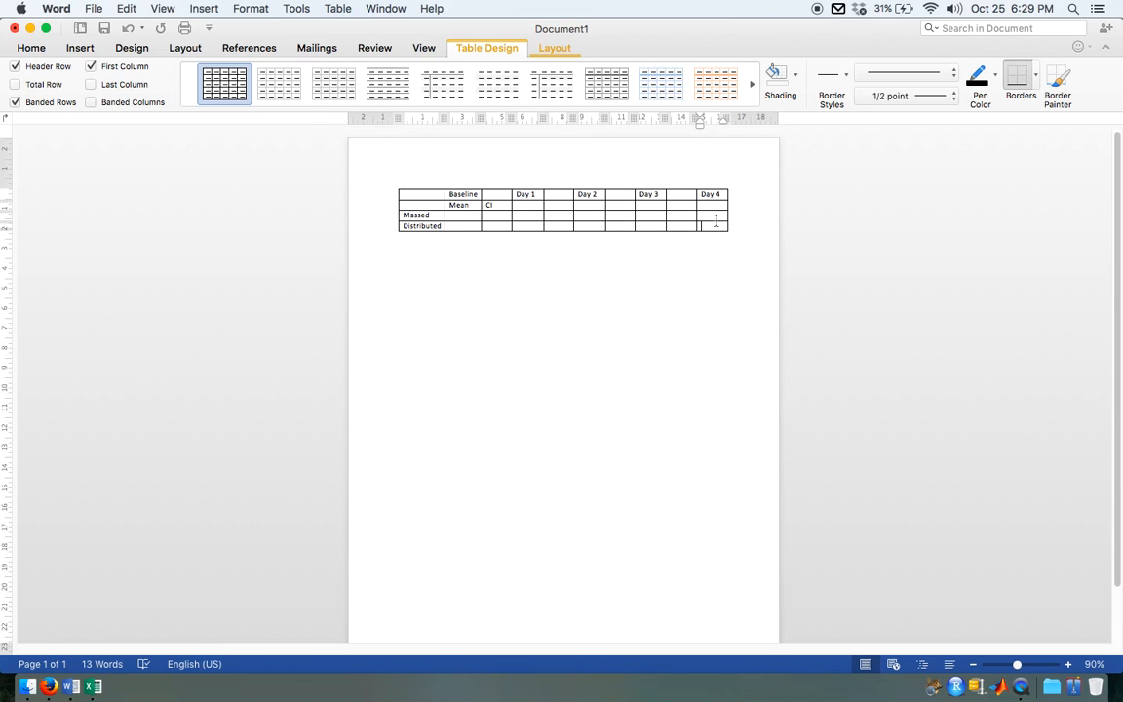
# Step: Add a column to the right of the Day 4 column
pyautogui.moveTo(719, 227); pyautogui.dragTo(712, 193)
pyautogui.click(80, 48)
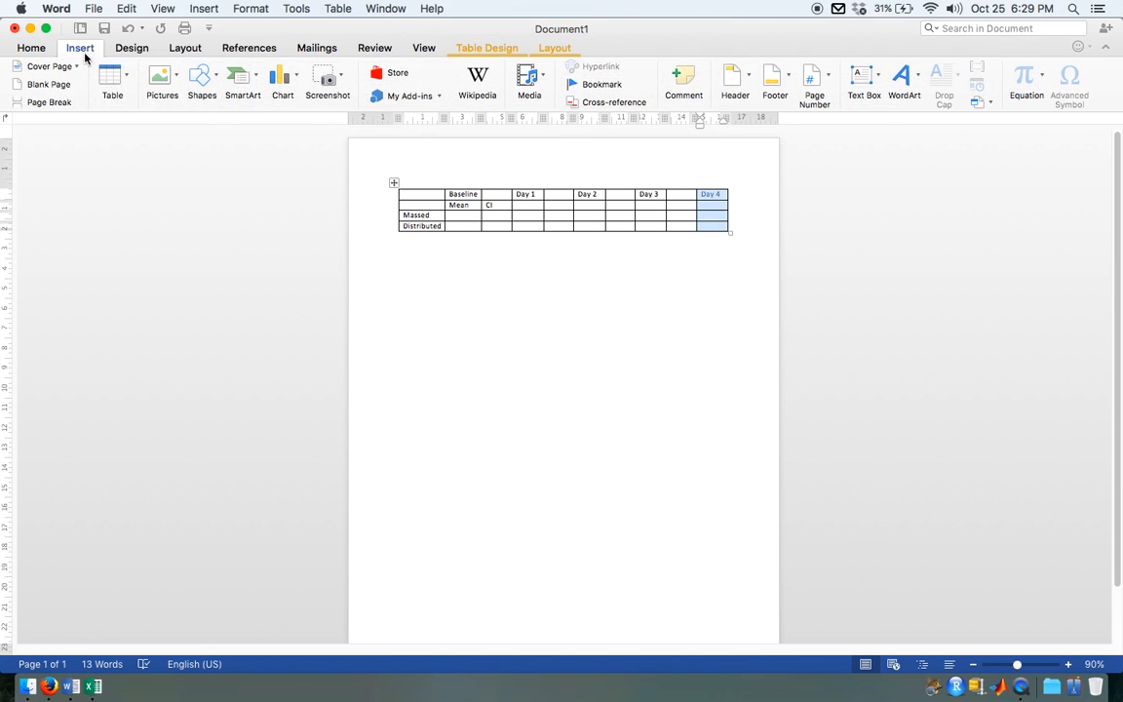
pyautogui.click(126, 76)
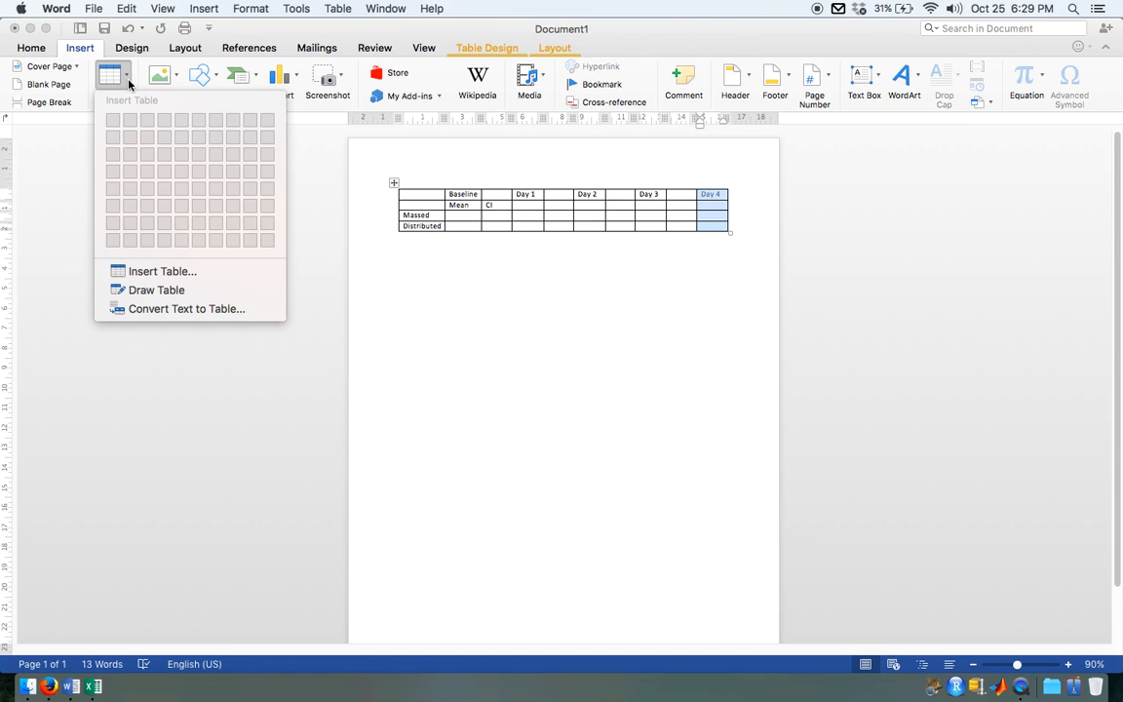
pyautogui.click(128, 82)
pyautogui.rightClick(710, 211)
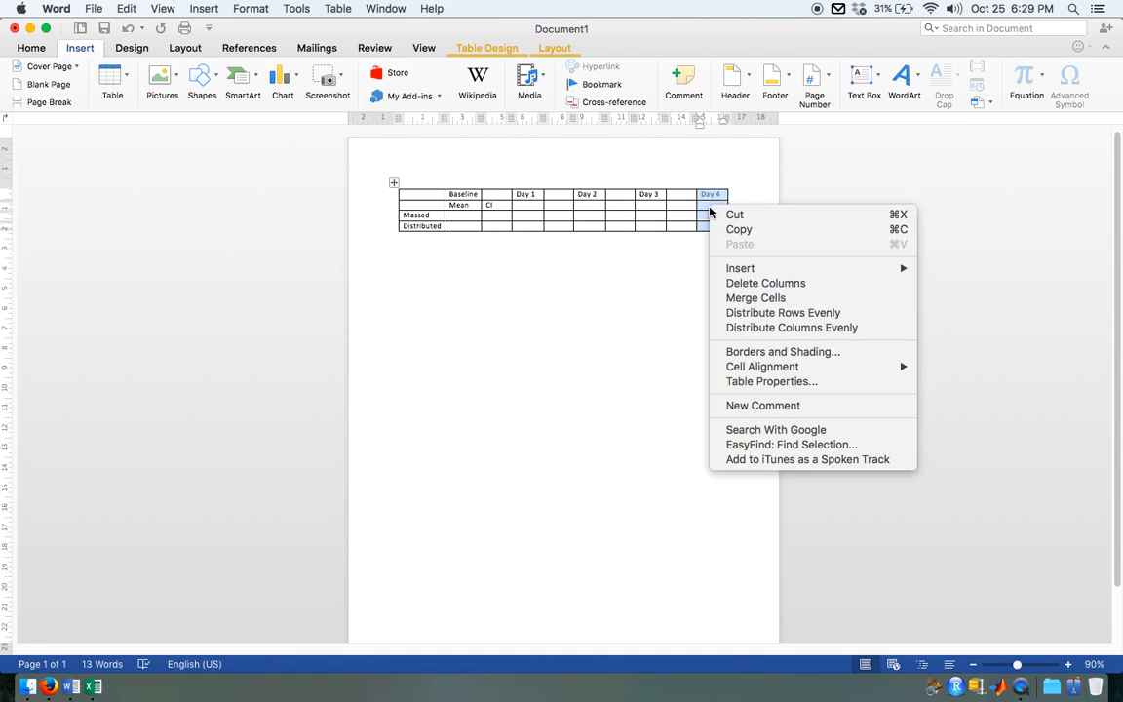
pyautogui.moveTo(763, 268)
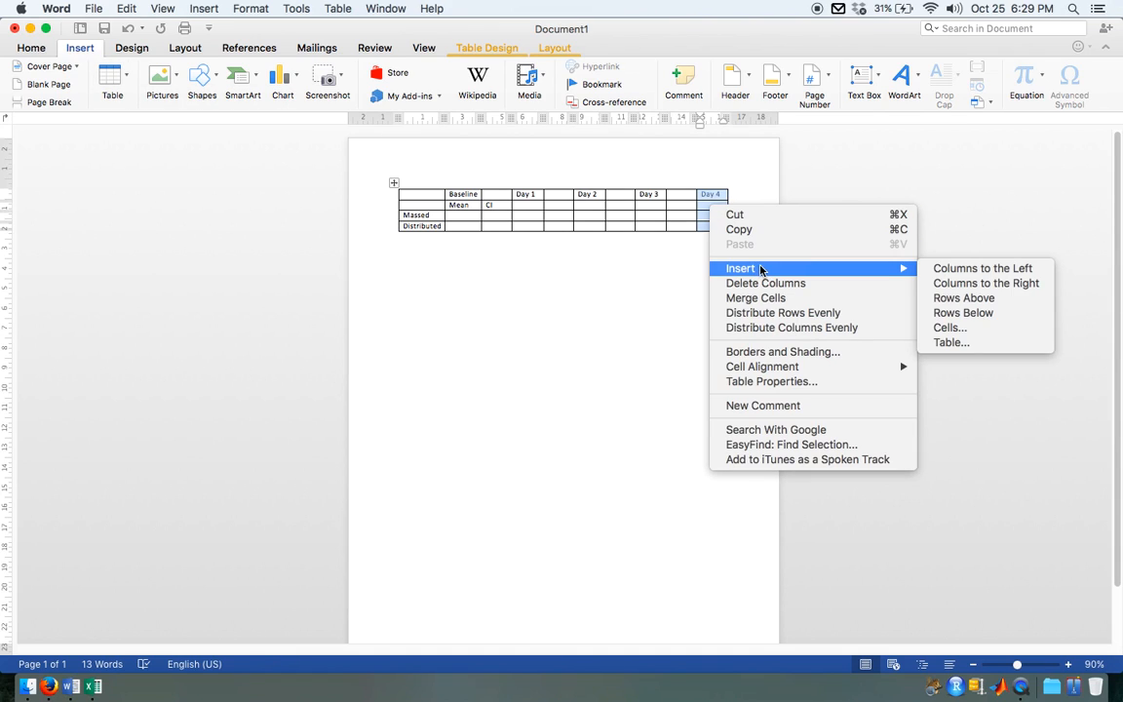
pyautogui.click(1039, 283)
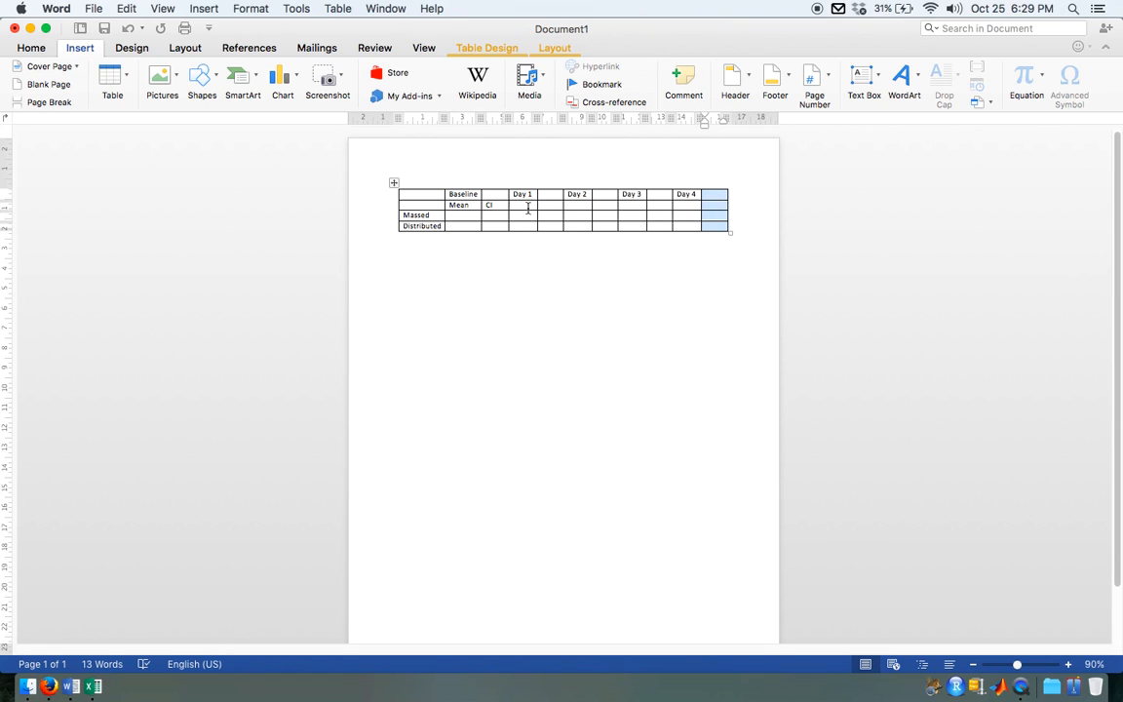
# Step: Enter the subheadings Mean and CI for Day 1 in the second row
pyautogui.click(528, 208)
pyautogui.write('Mean')
pyautogui.press('Tab')
pyautogui.write('CI')
# Step: Enter the subheadings Mean and CI for Day 2, Day 3 and Day 4 in the second row
pyautogui.press('Tab')
pyautogui.write('Mean')
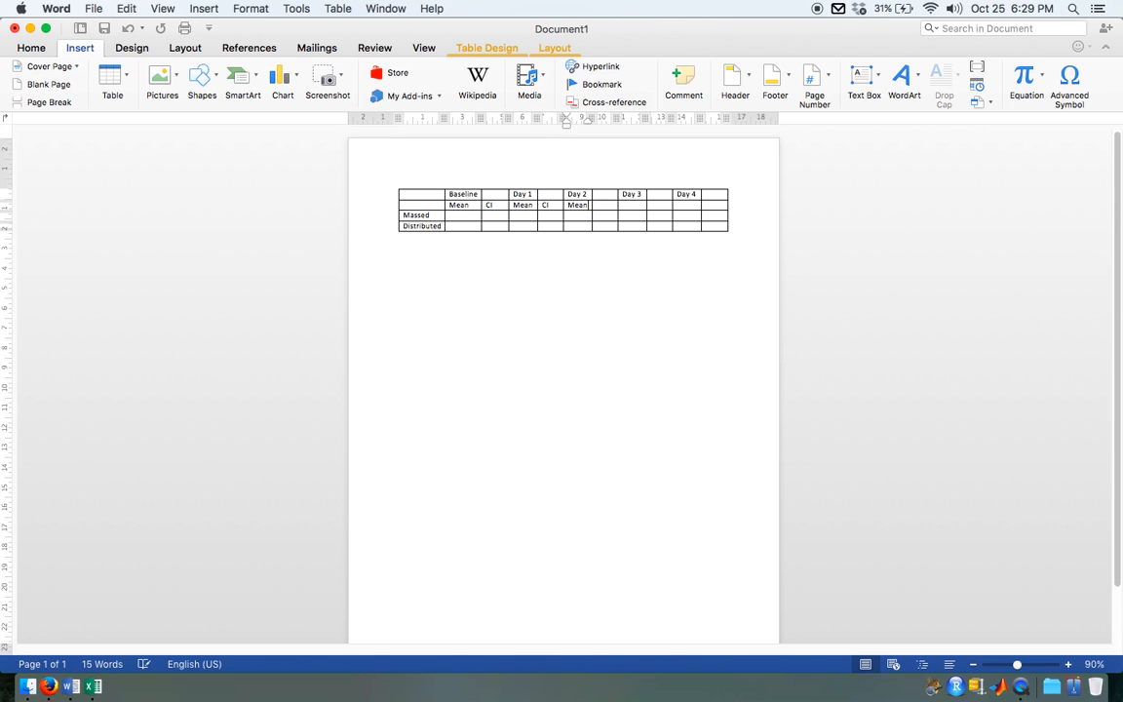
pyautogui.press('Tab')
pyautogui.write('CI')
pyautogui.press('Tab')
pyautogui.write('Mean')
pyautogui.press('Tab')
pyautogui.write('CI')
pyautogui.press('Tab')
pyautogui.write('Mean CI')
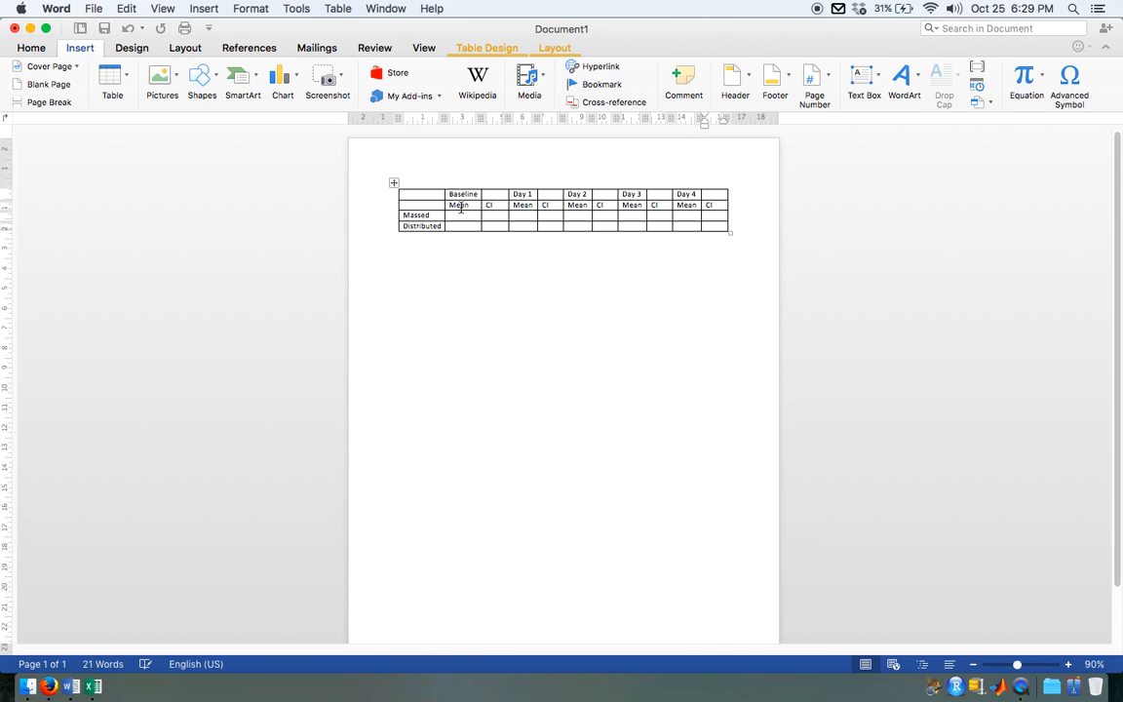
# Step: Merge the Baseline heading cell with the empty cell beside it so it spans its Mean and CI columns
pyautogui.scroll(3, 514, 245)
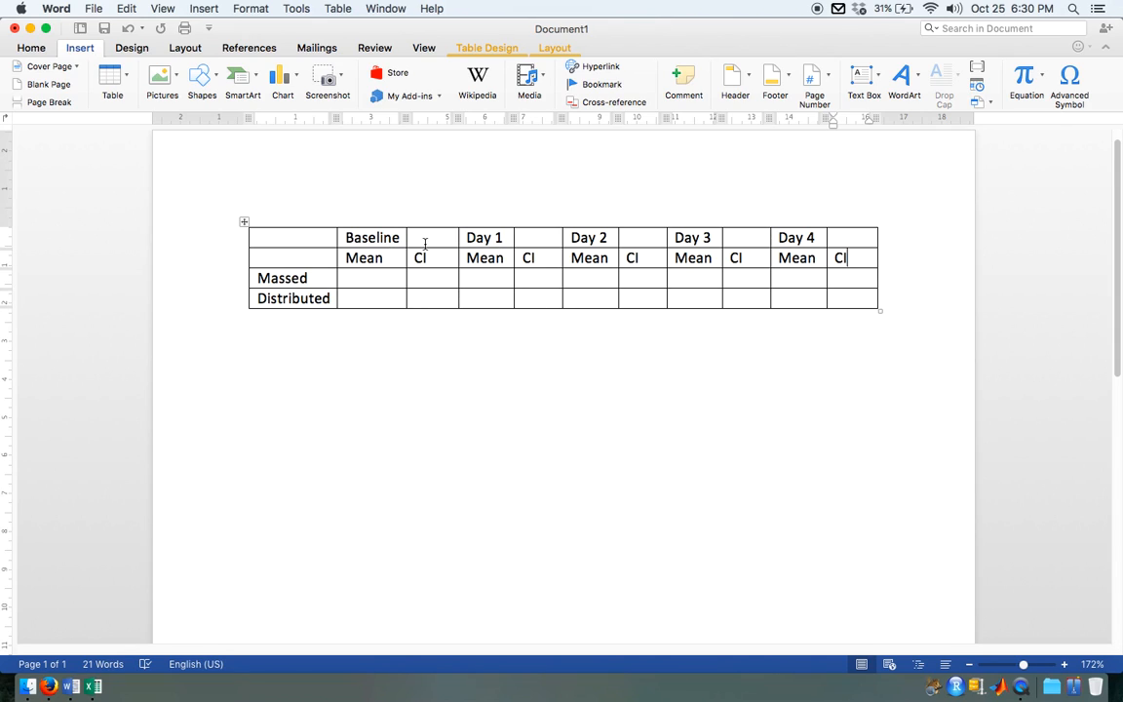
pyautogui.moveTo(424, 241); pyautogui.dragTo(384, 242)
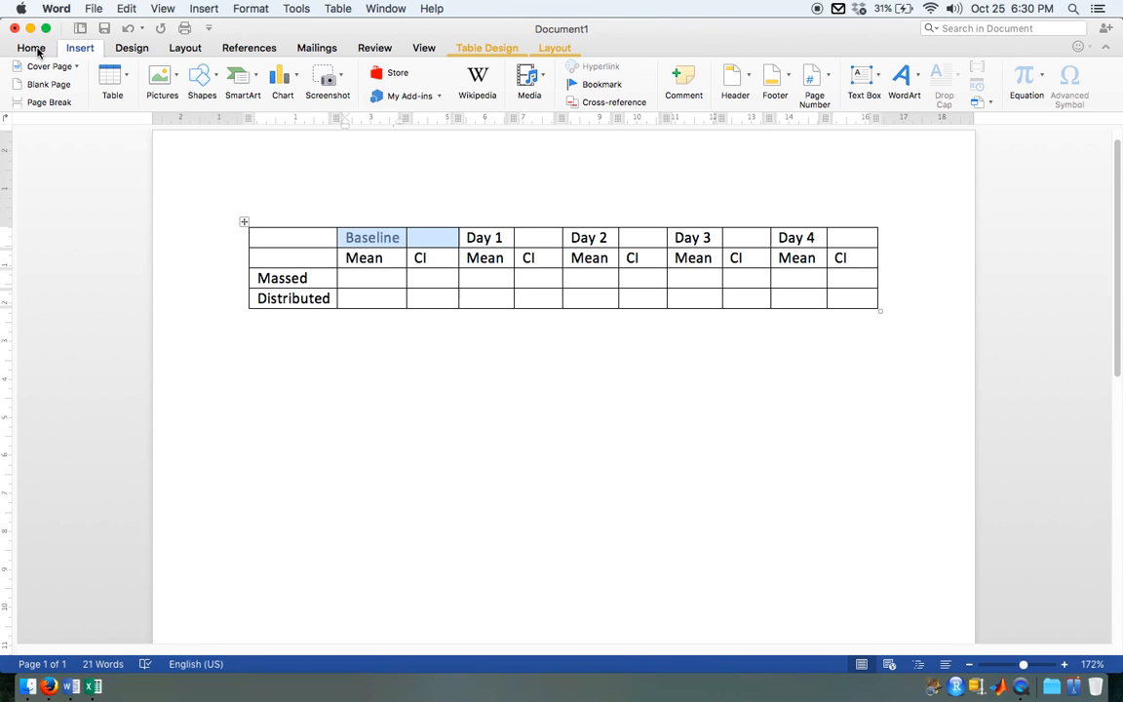
pyautogui.click(32, 47)
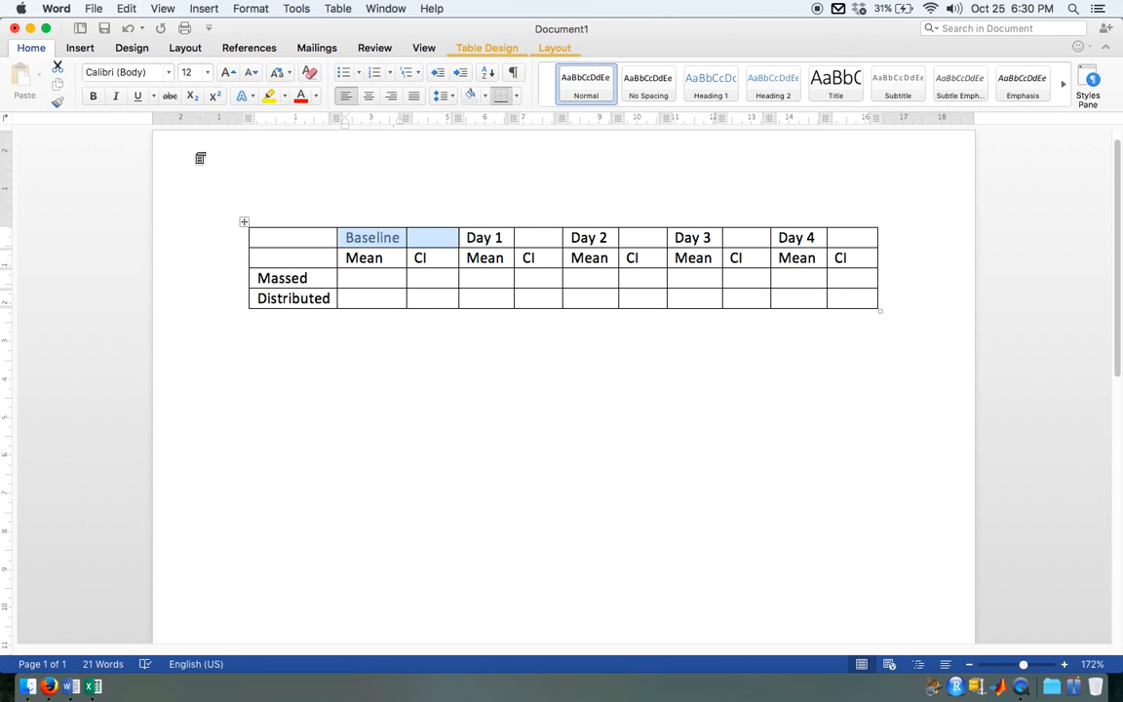
pyautogui.rightClick(400, 240)
pyautogui.click(441, 330)
# Step: Center the contents of all table columns except the first one with the group labels
pyautogui.moveTo(384, 246); pyautogui.dragTo(860, 296)
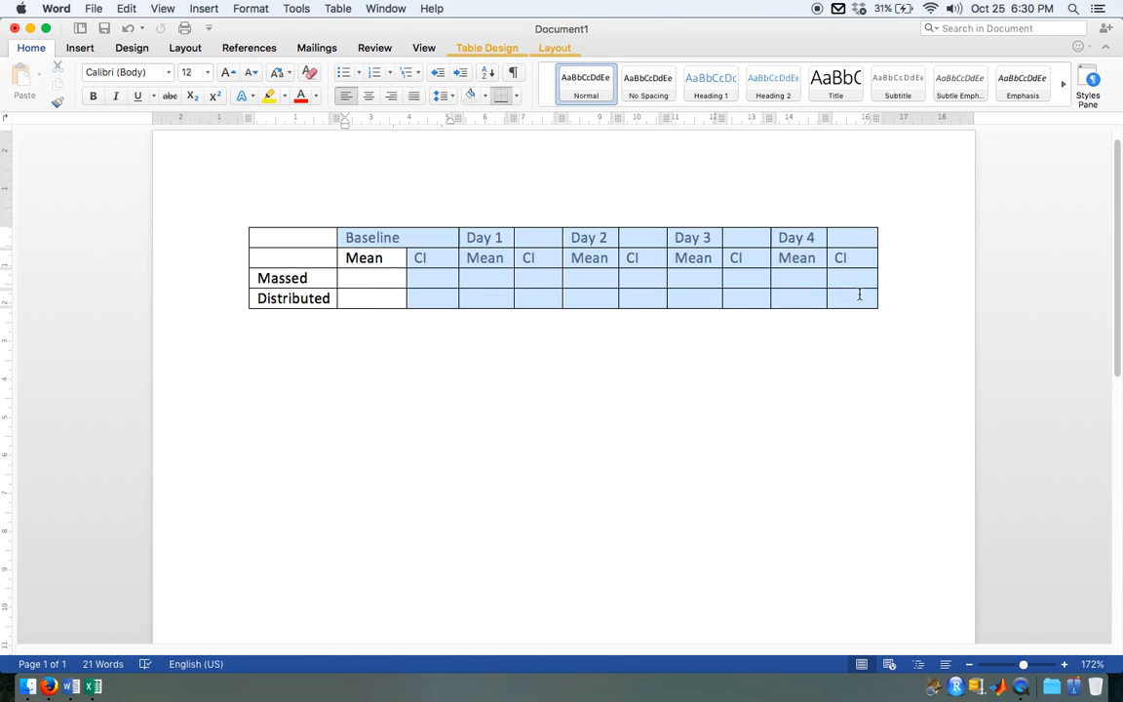
pyautogui.click(370, 96)
pyautogui.moveTo(371, 257); pyautogui.dragTo(381, 297)
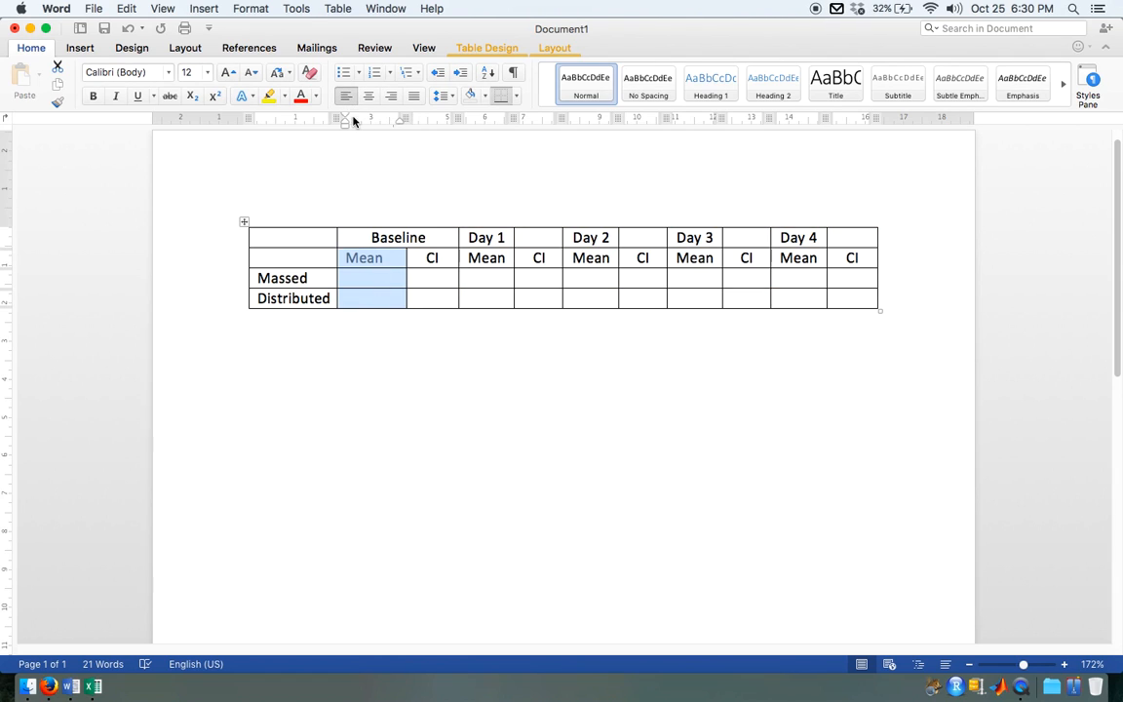
pyautogui.click(368, 96)
# Step: Merge the Day 1 and Day 2 heading cells each with the empty cell to their right
pyautogui.moveTo(464, 238); pyautogui.dragTo(541, 239)
pyautogui.rightClick(494, 238)
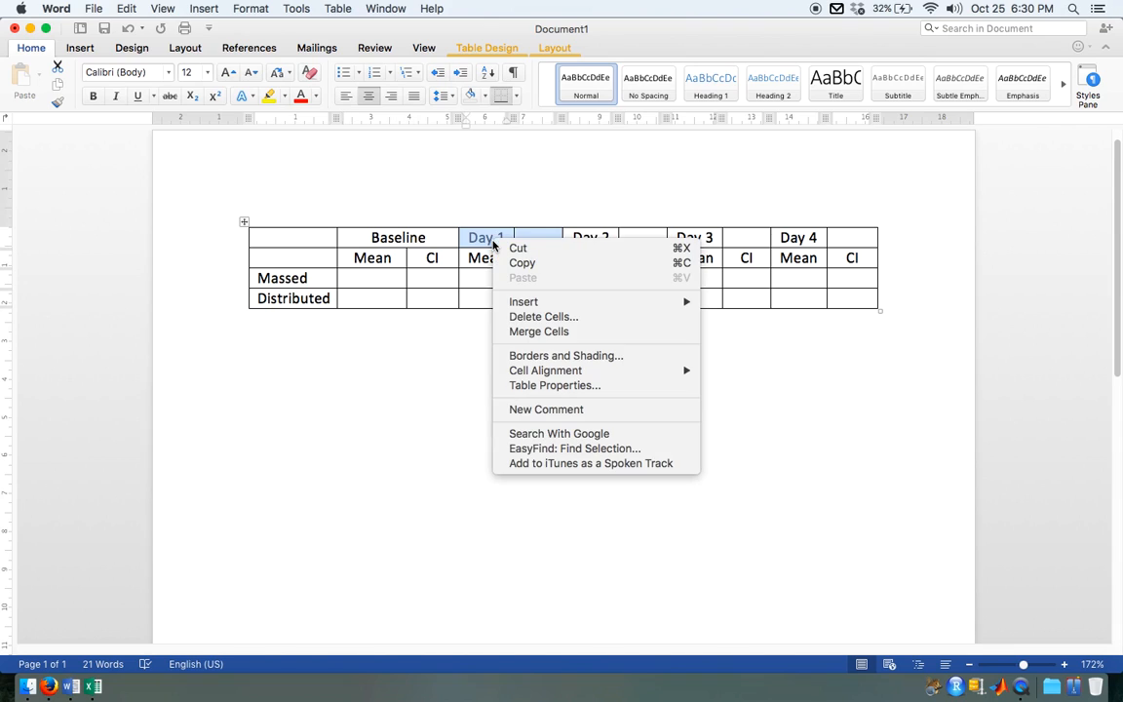
pyautogui.click(530, 332)
pyautogui.moveTo(657, 238); pyautogui.dragTo(612, 240)
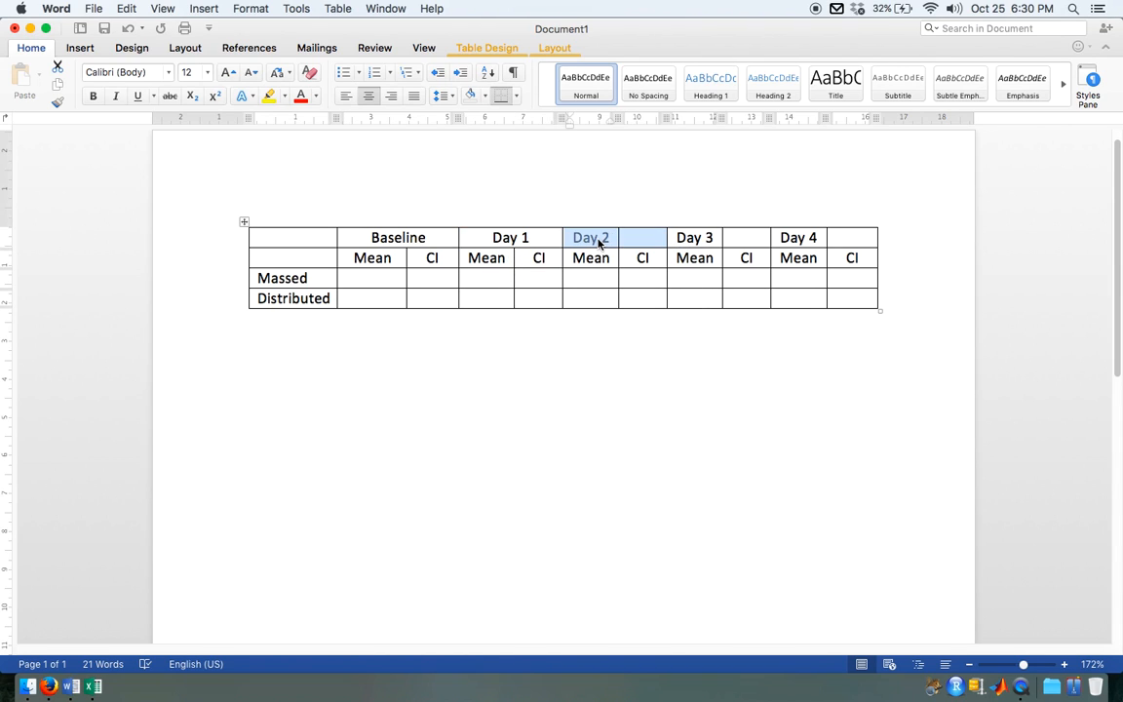
pyautogui.rightClick(603, 237)
pyautogui.click(632, 329)
# Step: Merge the Day 3 and Day 4 heading cells each with the empty cell to their right
pyautogui.moveTo(743, 238); pyautogui.dragTo(694, 239)
pyautogui.rightClick(695, 243)
pyautogui.click(733, 331)
pyautogui.moveTo(843, 241); pyautogui.dragTo(802, 238)
pyautogui.rightClick(802, 238)
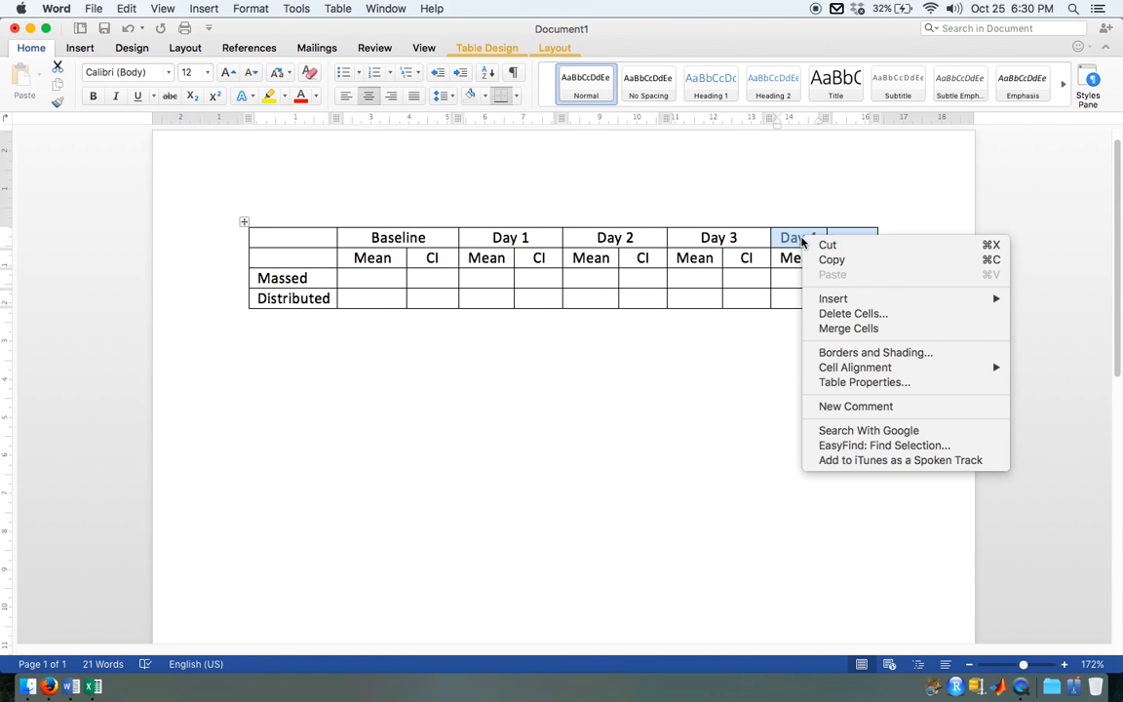
pyautogui.click(842, 326)
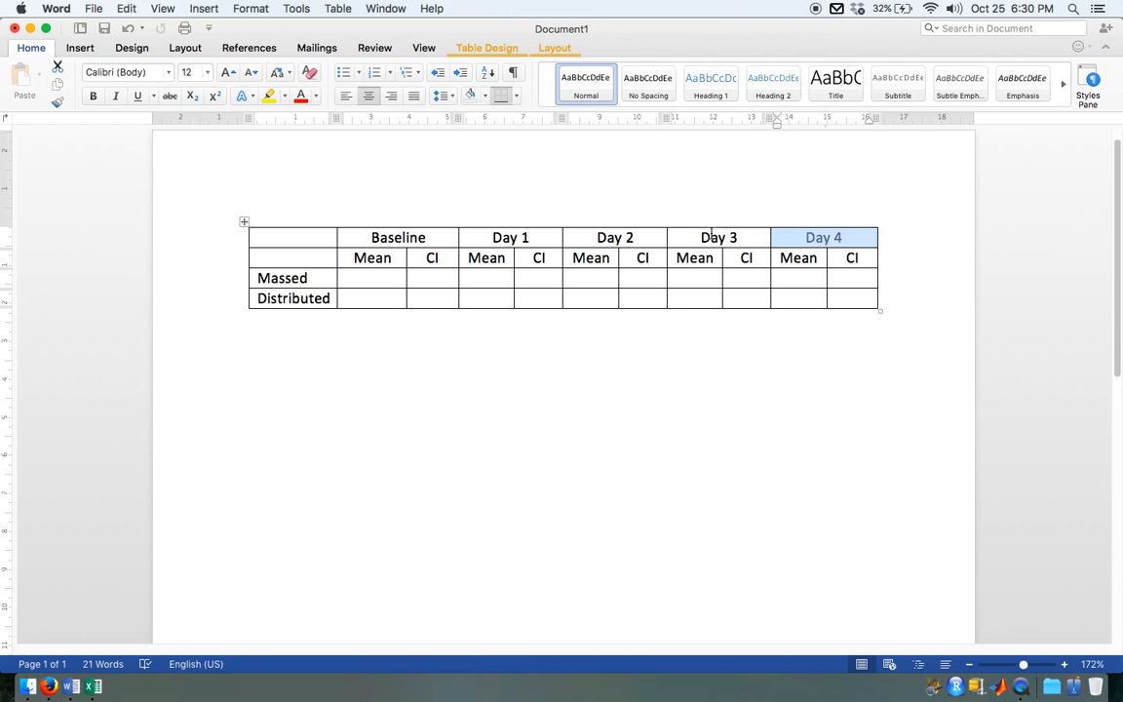
pyautogui.click(509, 405)
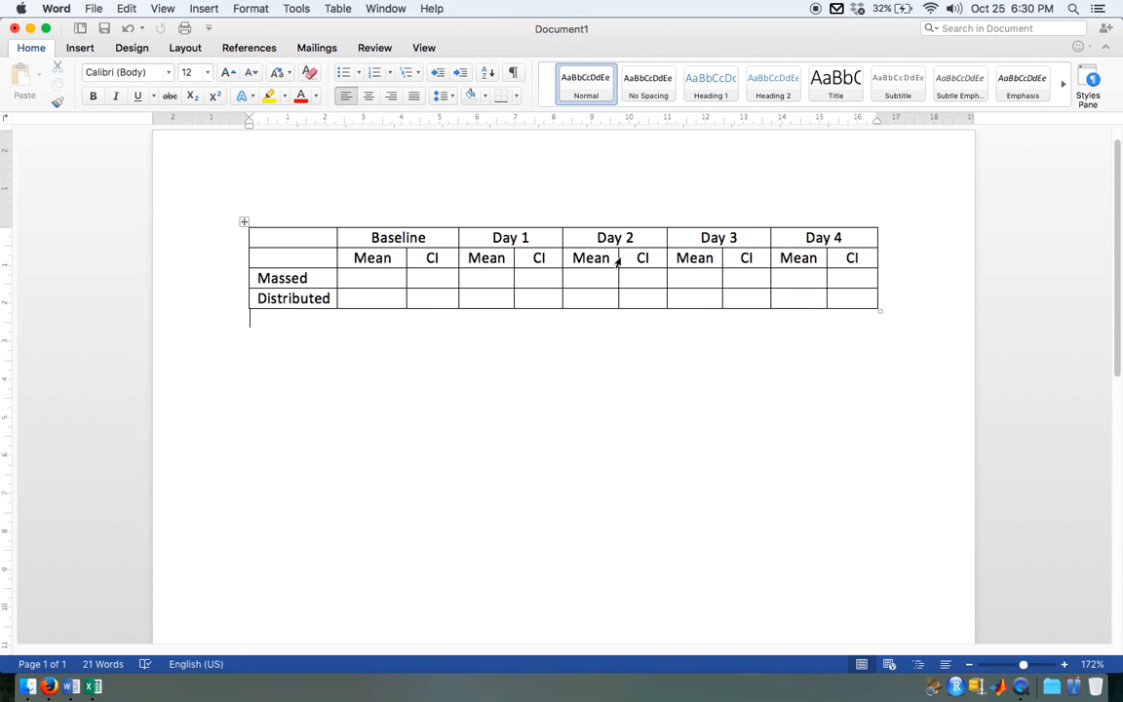
# Step: Insert a new table row above the row with the Baseline and Day 1 to Day 4 headings
pyautogui.click(292, 222)
pyautogui.click(286, 240)
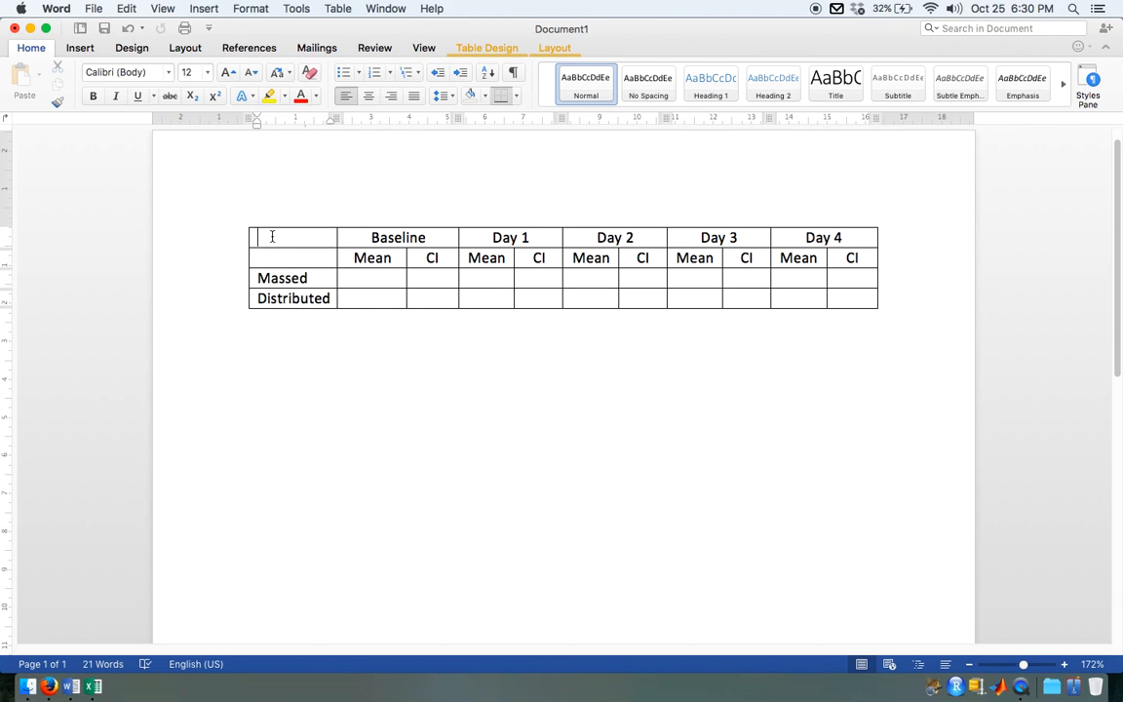
pyautogui.moveTo(301, 242); pyautogui.dragTo(854, 233)
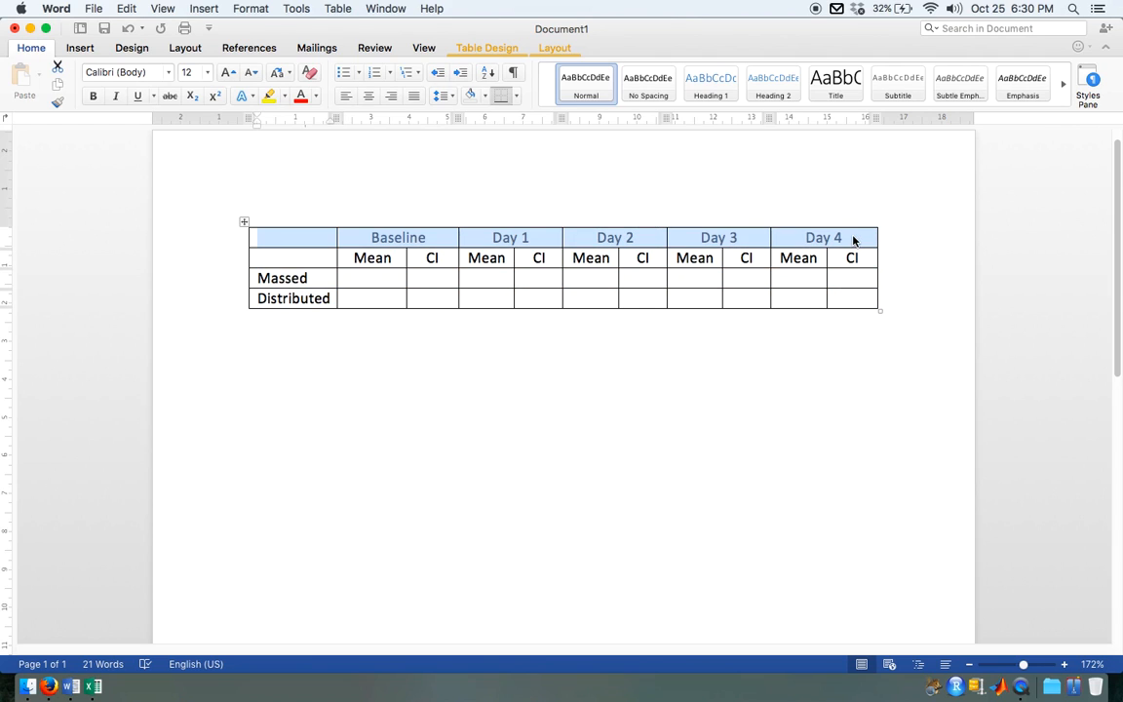
pyautogui.rightClick(709, 239)
pyautogui.moveTo(734, 297)
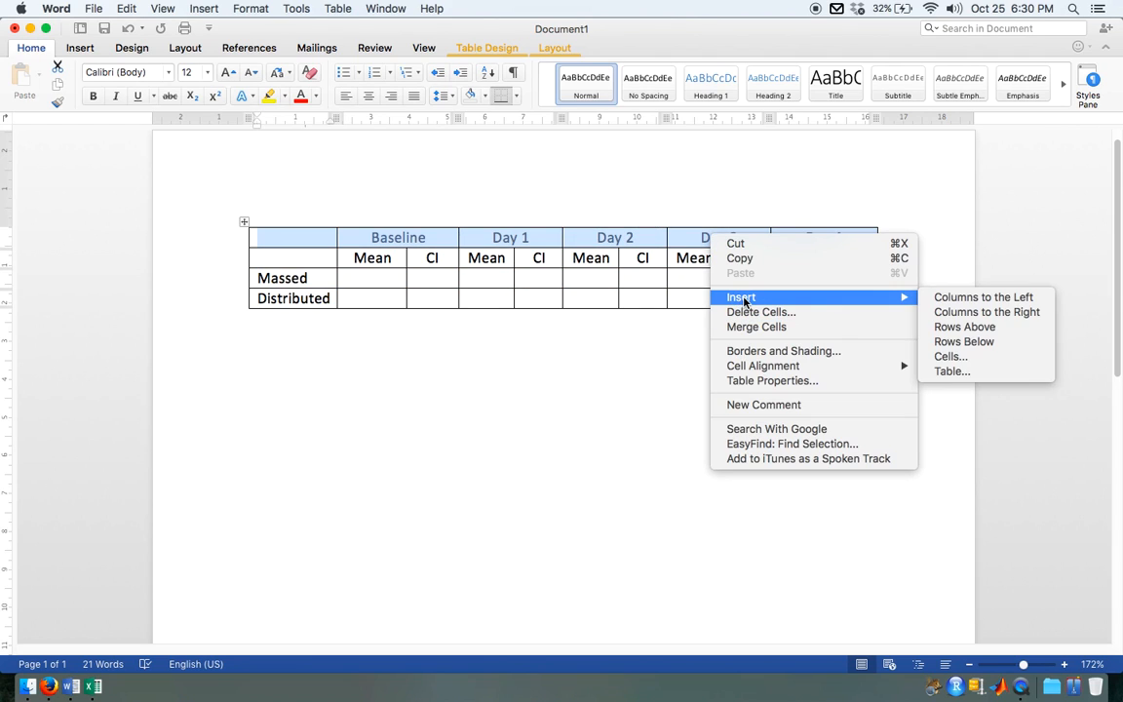
pyautogui.click(985, 327)
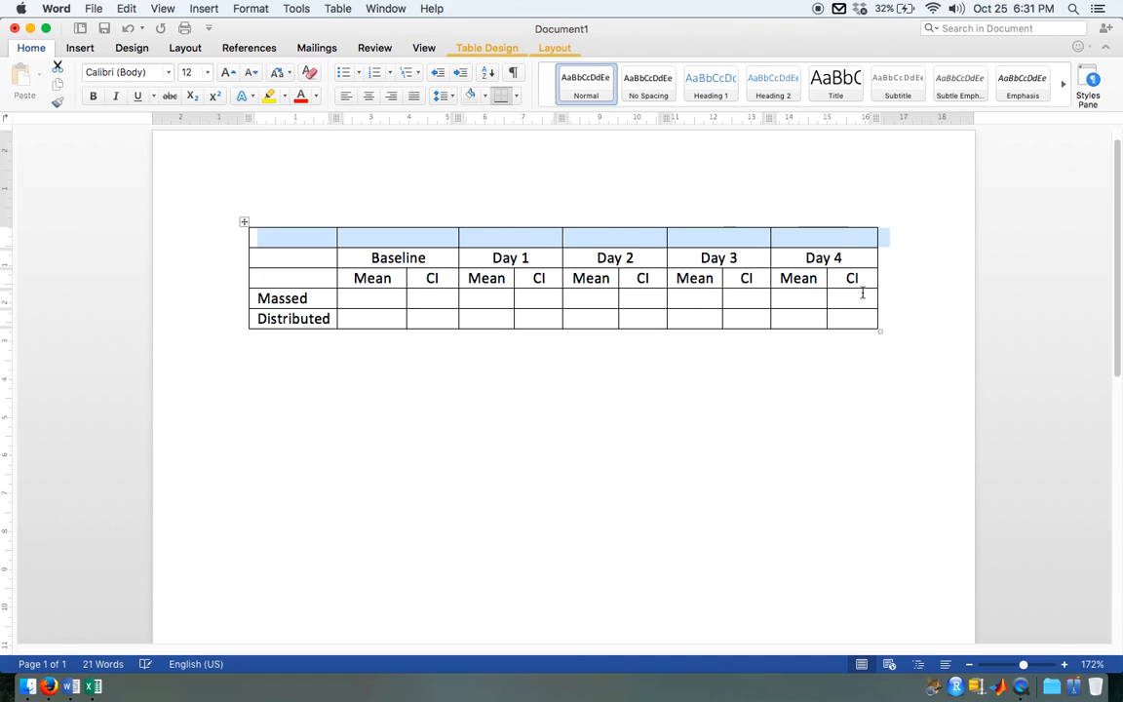
# Step: Merge all cells of the new first row into one cell spanning the table's full width
pyautogui.click(313, 240)
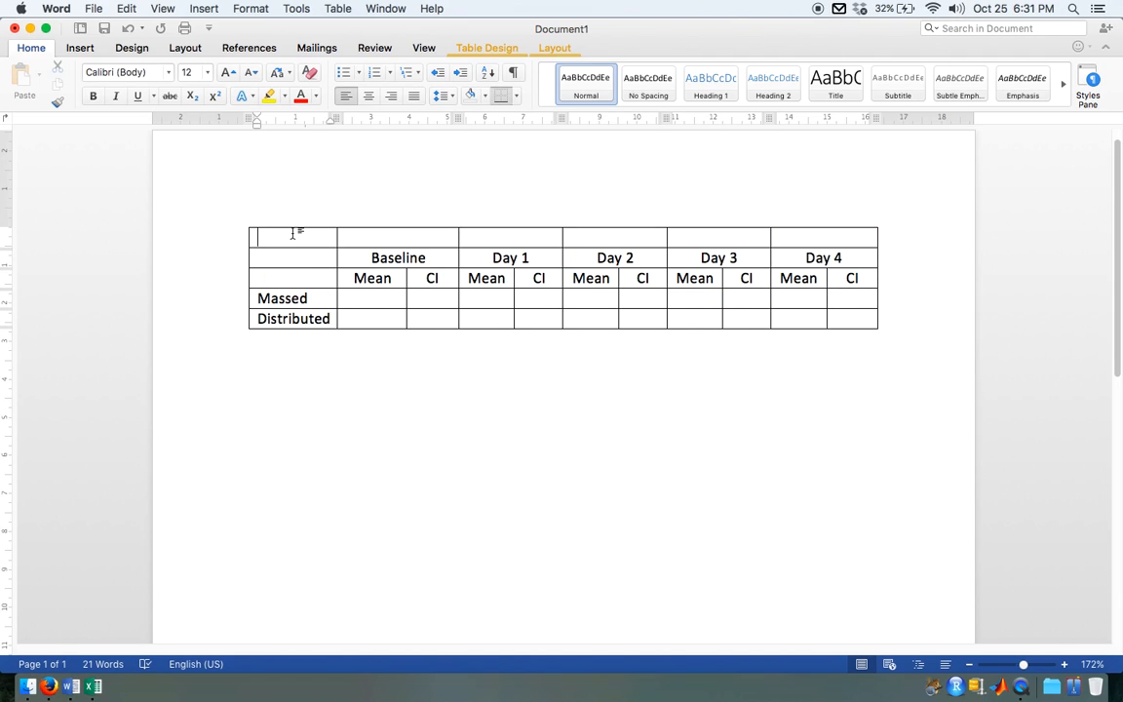
pyautogui.moveTo(291, 234); pyautogui.dragTo(960, 246)
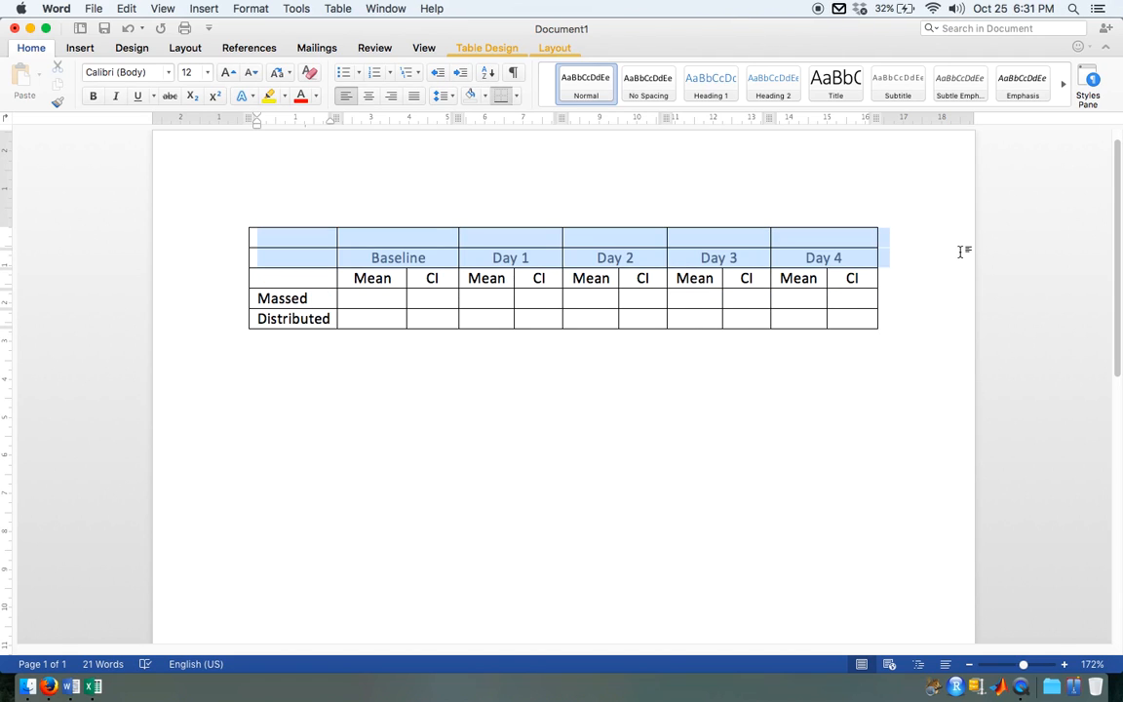
pyautogui.rightClick(332, 245)
pyautogui.click(369, 329)
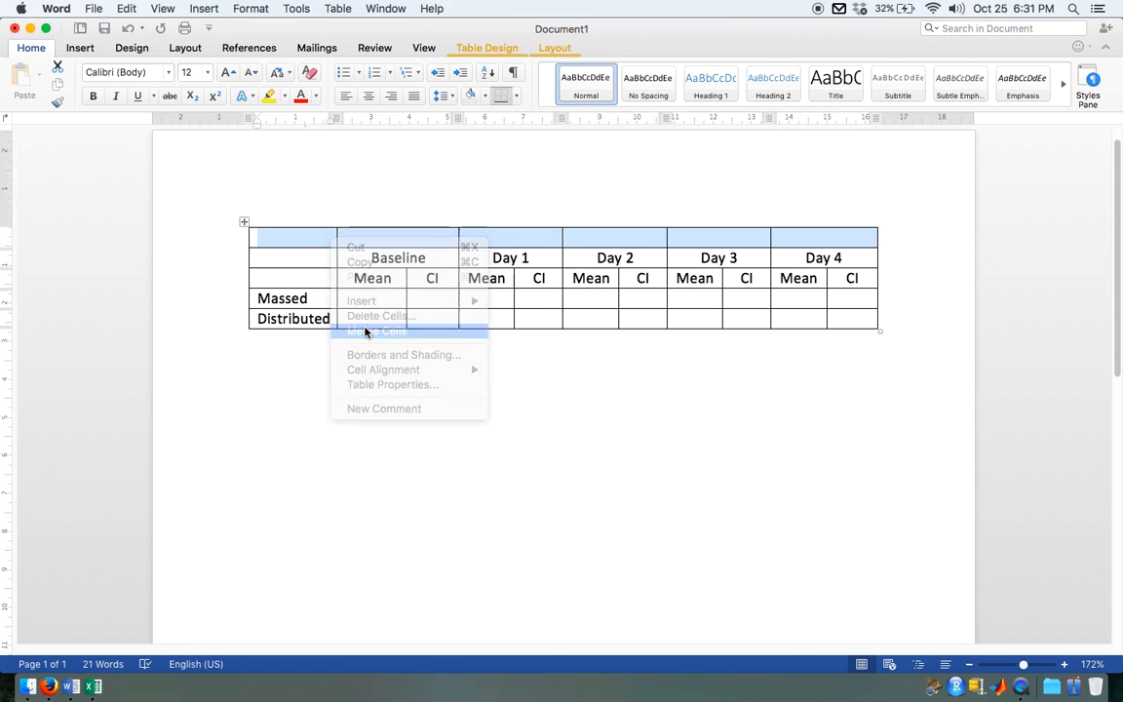
pyautogui.click(302, 243)
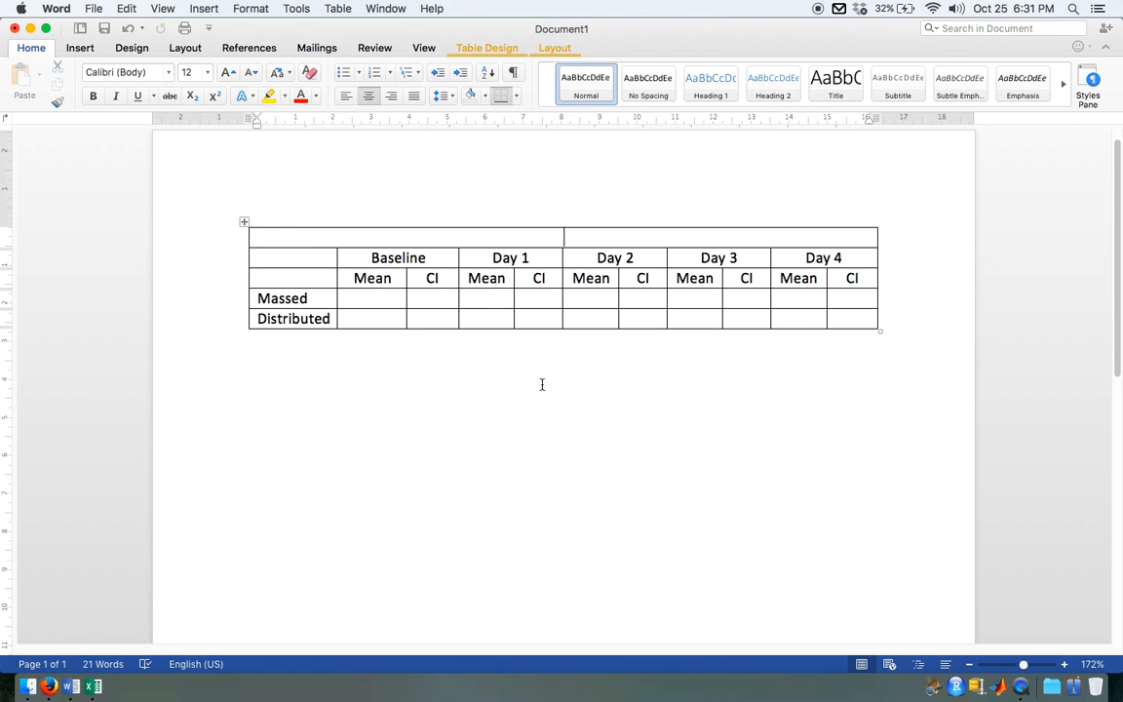
# Step: Left-align the merged first row and enter "Table 1." in it, followed by a blank line
pyautogui.click(346, 95)
pyautogui.write('Table 1.')
pyautogui.press('Return')
pyautogui.press('Return')
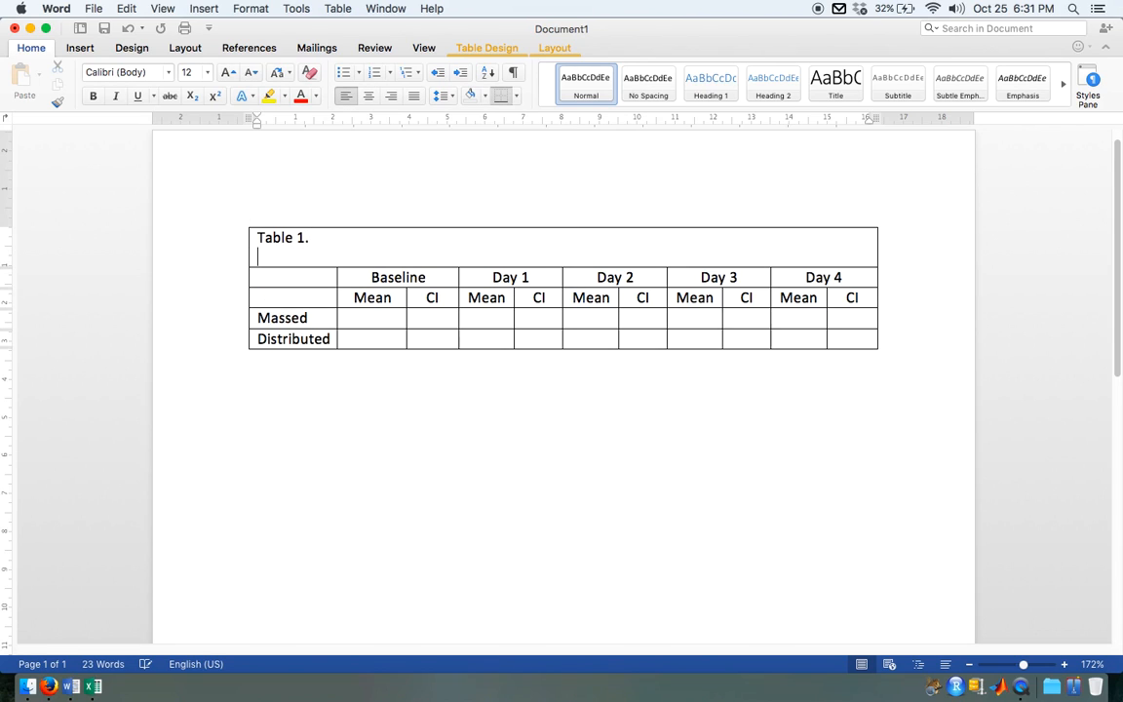
# Step: Add the placeholder text "Insert caption here" below the table number
pyautogui.write('Insert')
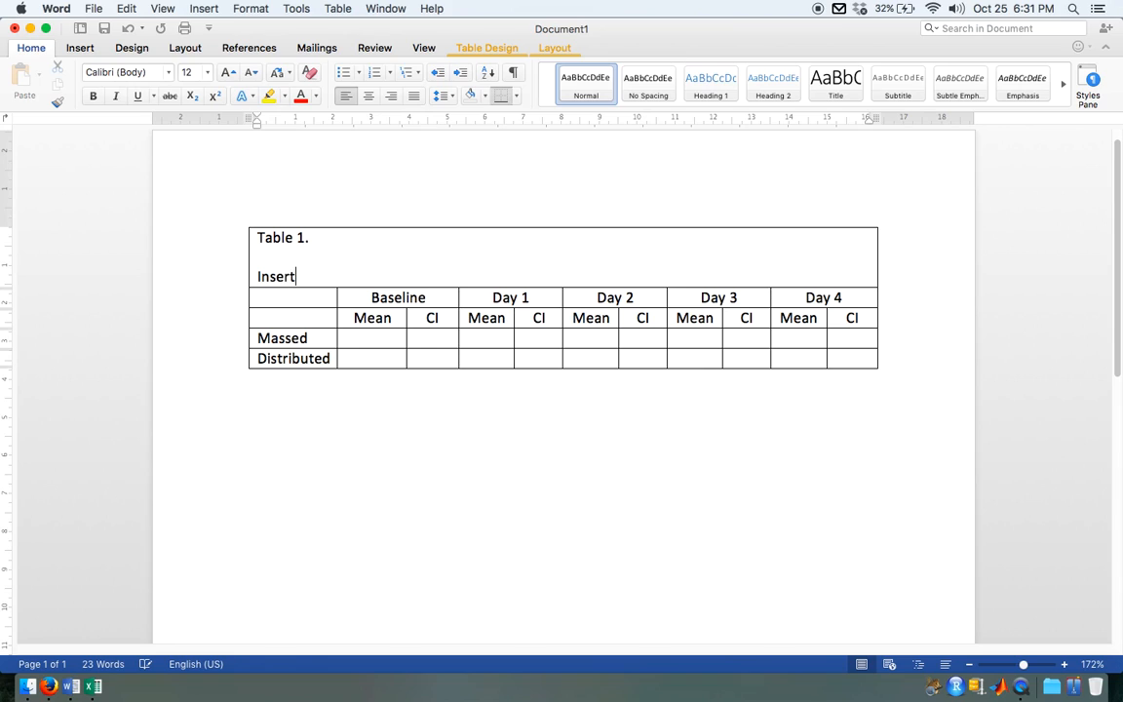
pyautogui.write(' caption here')
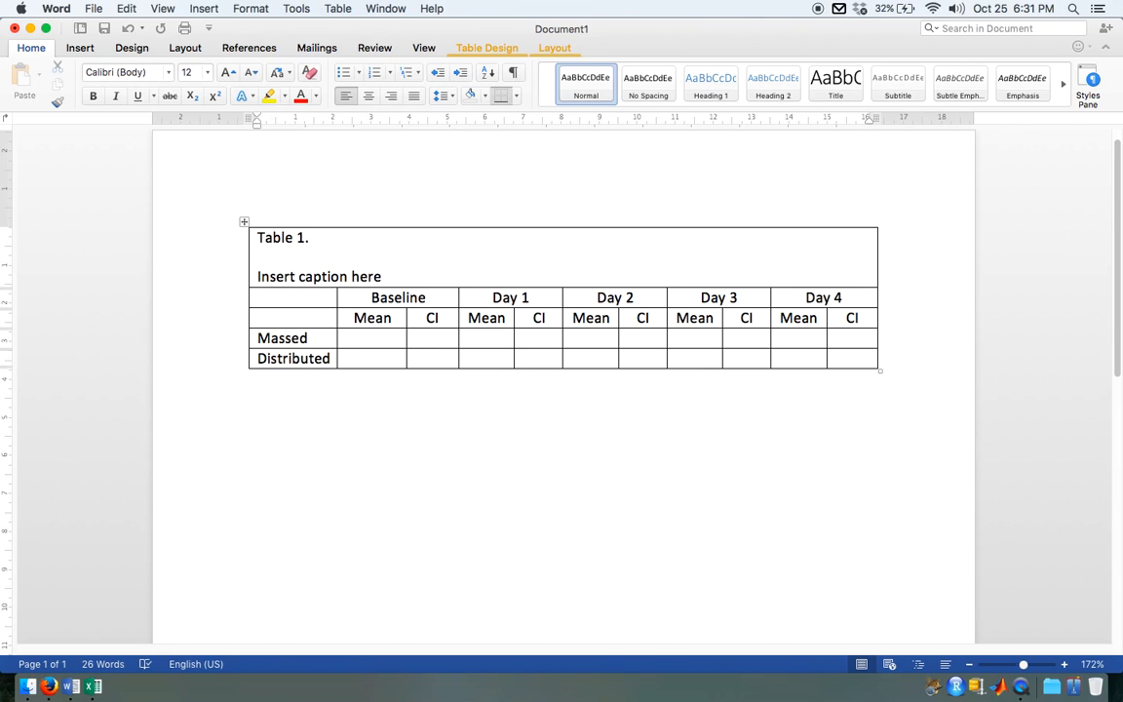
# Step: Replace the placeholder with "Descriptive statistics for massed and distributed practice groups for four days of practice and a baseline."
pyautogui.moveTo(384, 277); pyautogui.dragTo(258, 276)
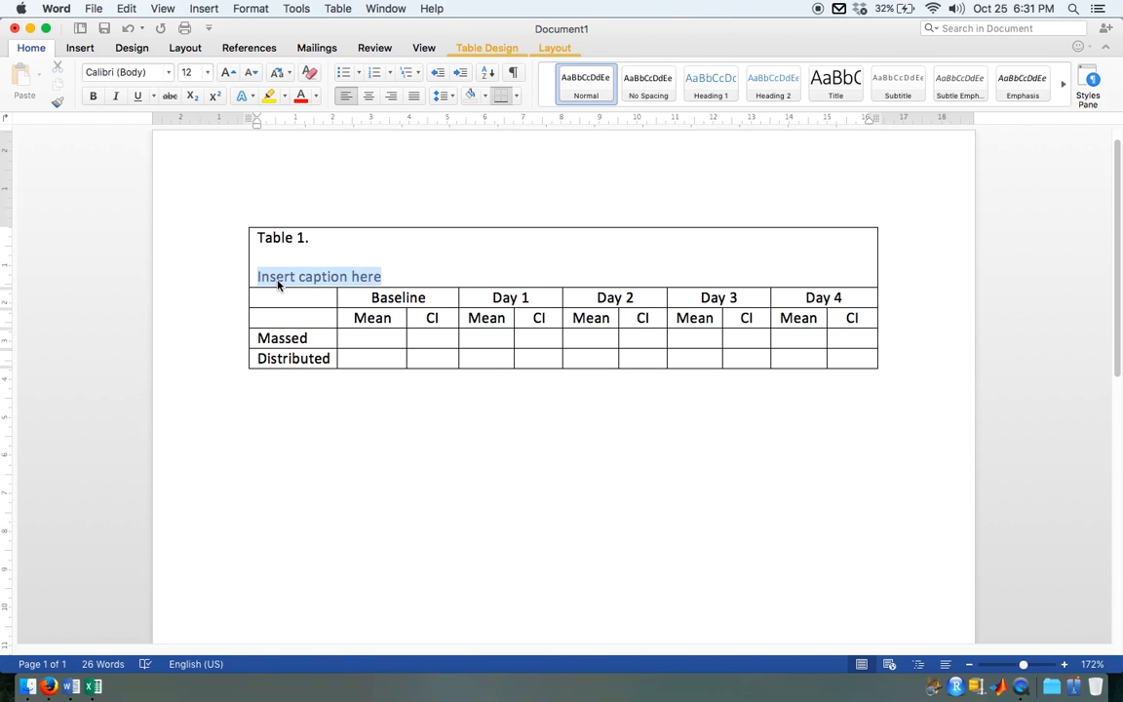
pyautogui.write('Descriptive ')
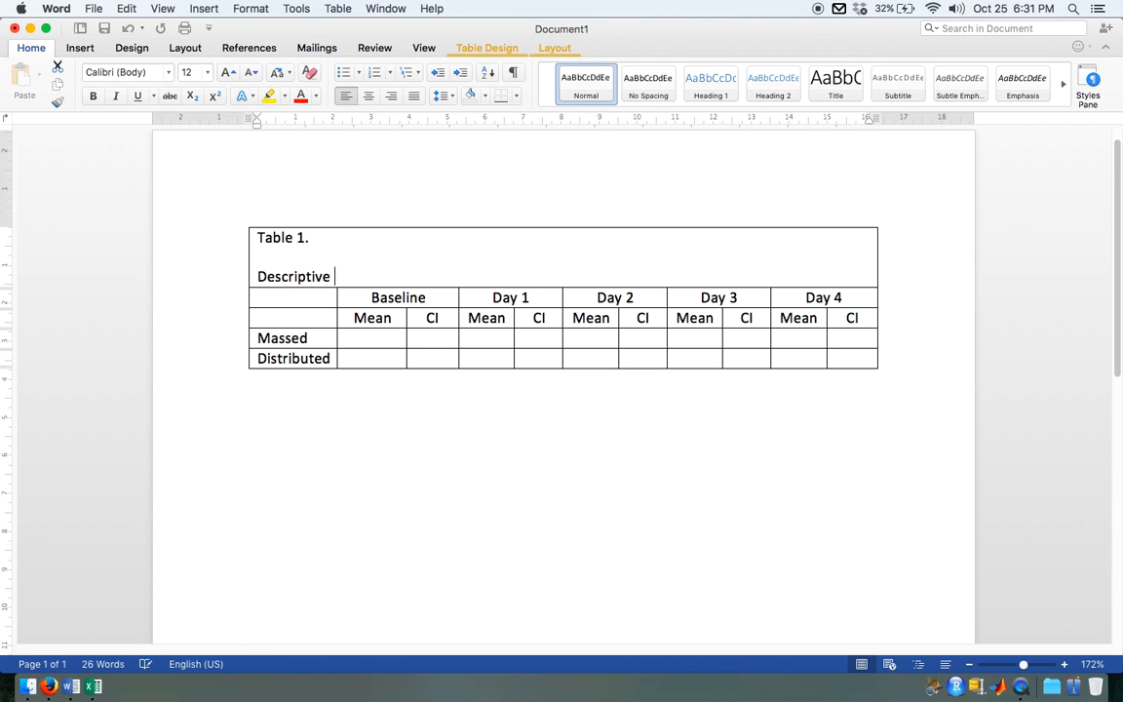
pyautogui.write('staticitics for ')
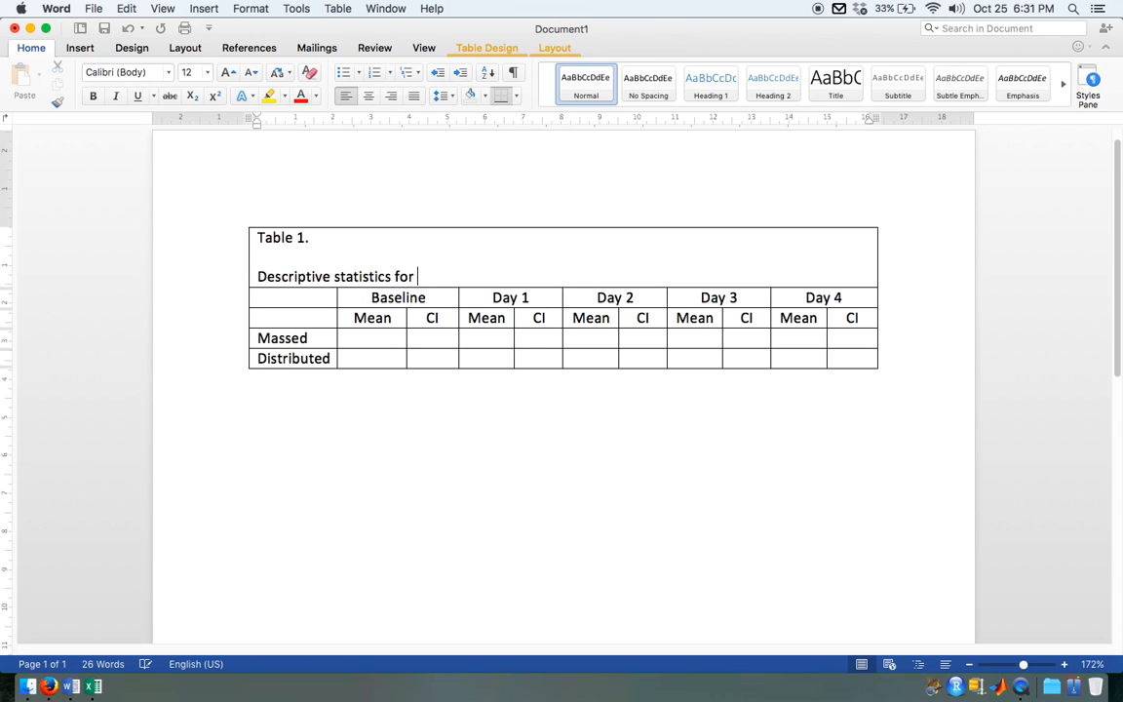
pyautogui.write('massed and distribut')
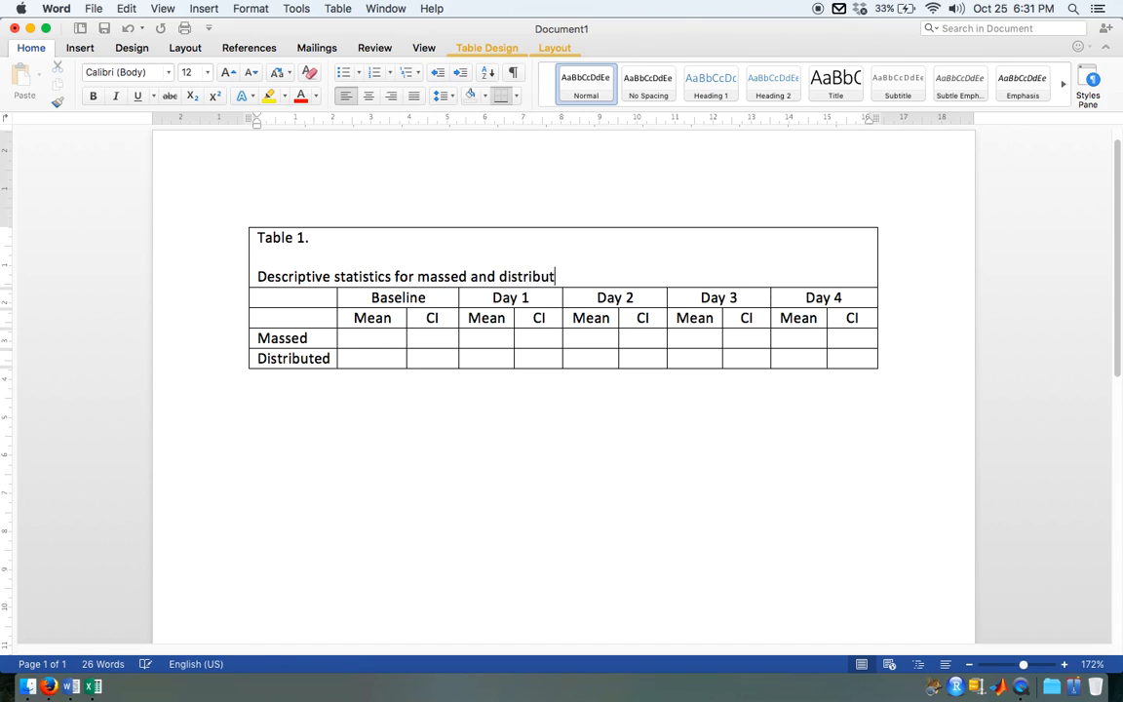
pyautogui.write('ed practice groups for')
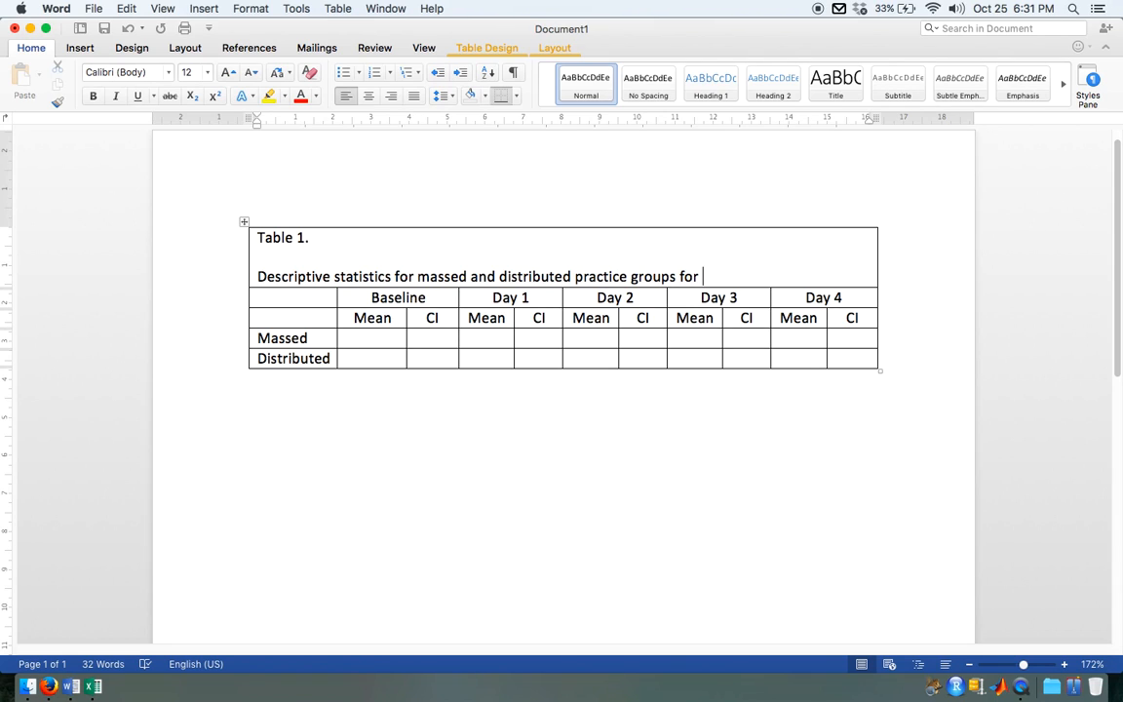
pyautogui.write(' four days of practice and a baseline.')
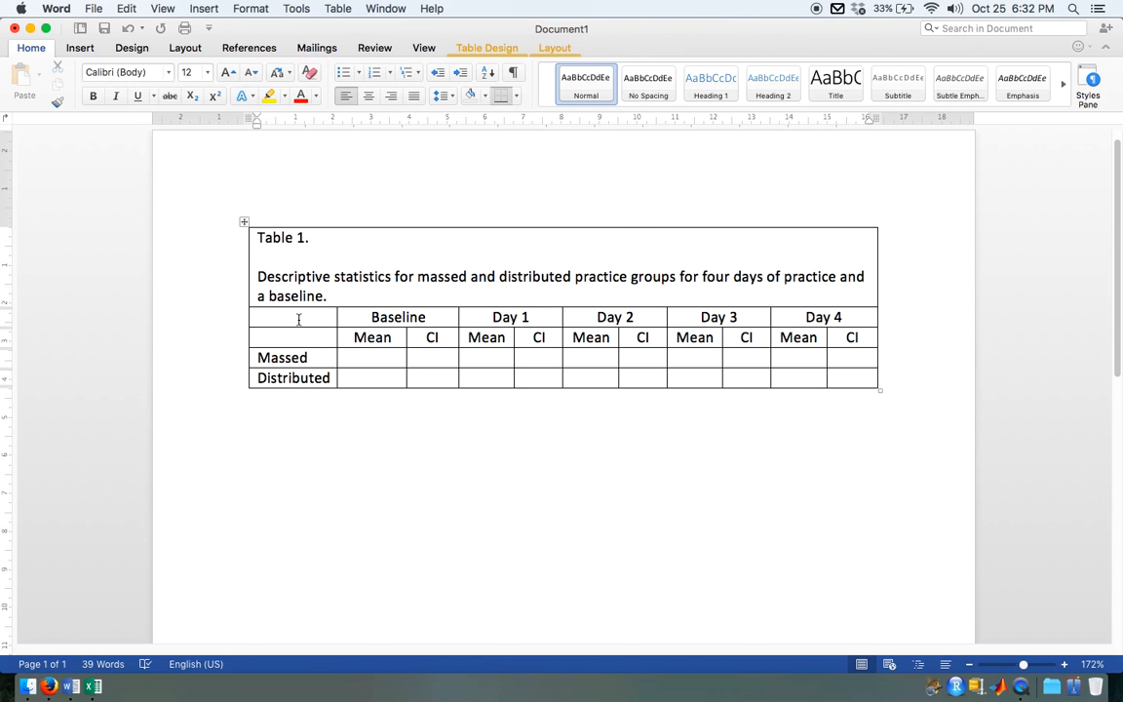
# Step: Remove all borders from the heading and group rows and from the caption row
pyautogui.moveTo(299, 319); pyautogui.dragTo(857, 379)
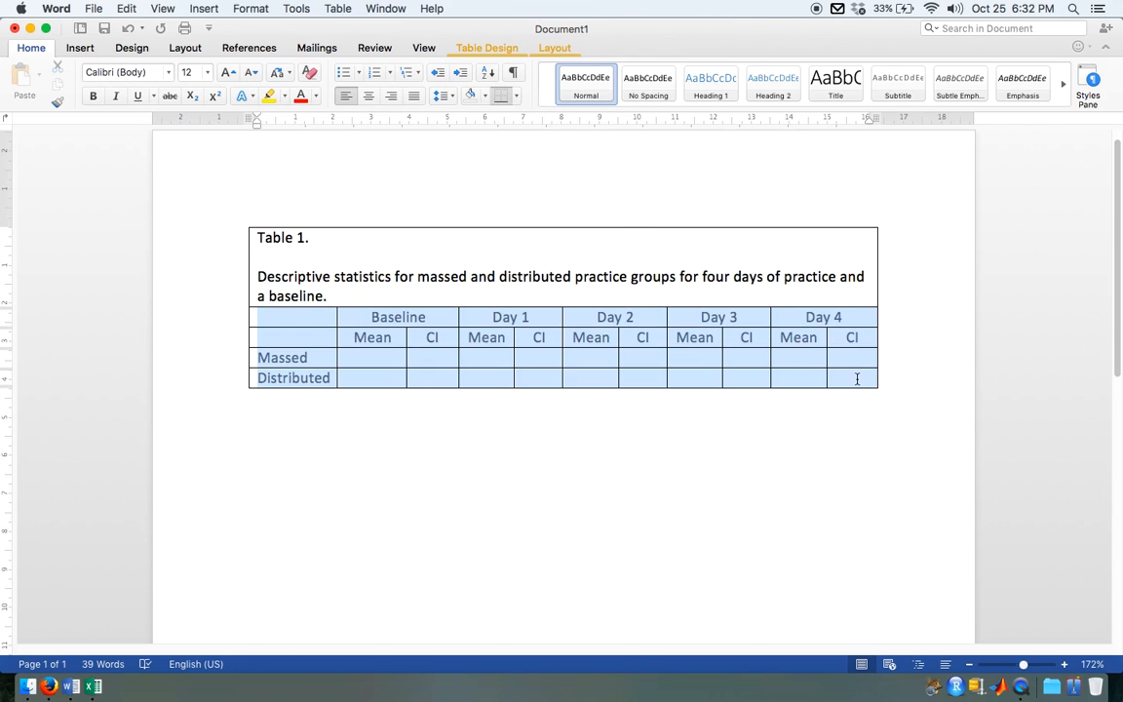
pyautogui.click(554, 47)
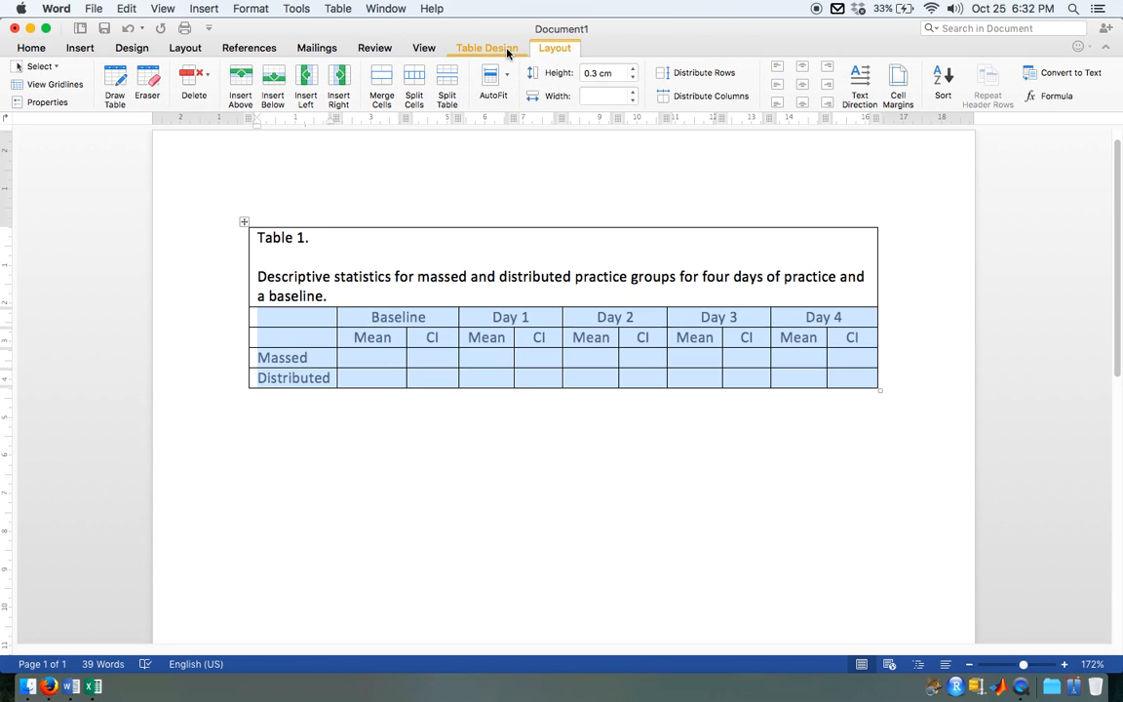
pyautogui.click(507, 48)
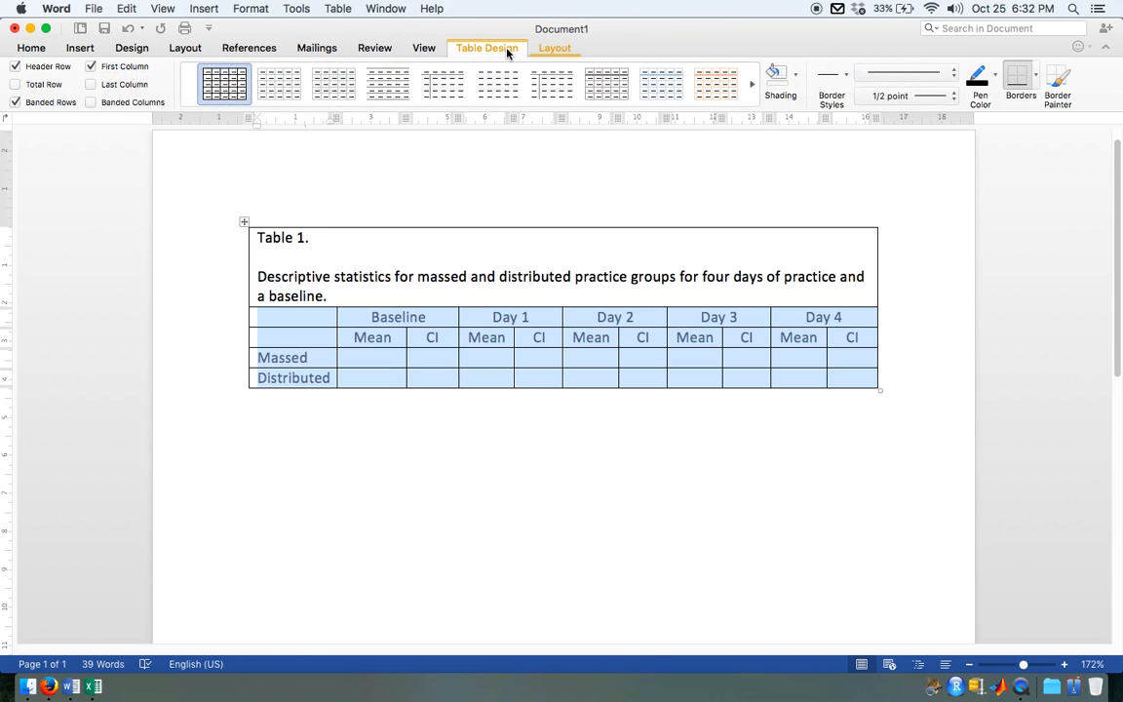
pyautogui.click(1035, 76)
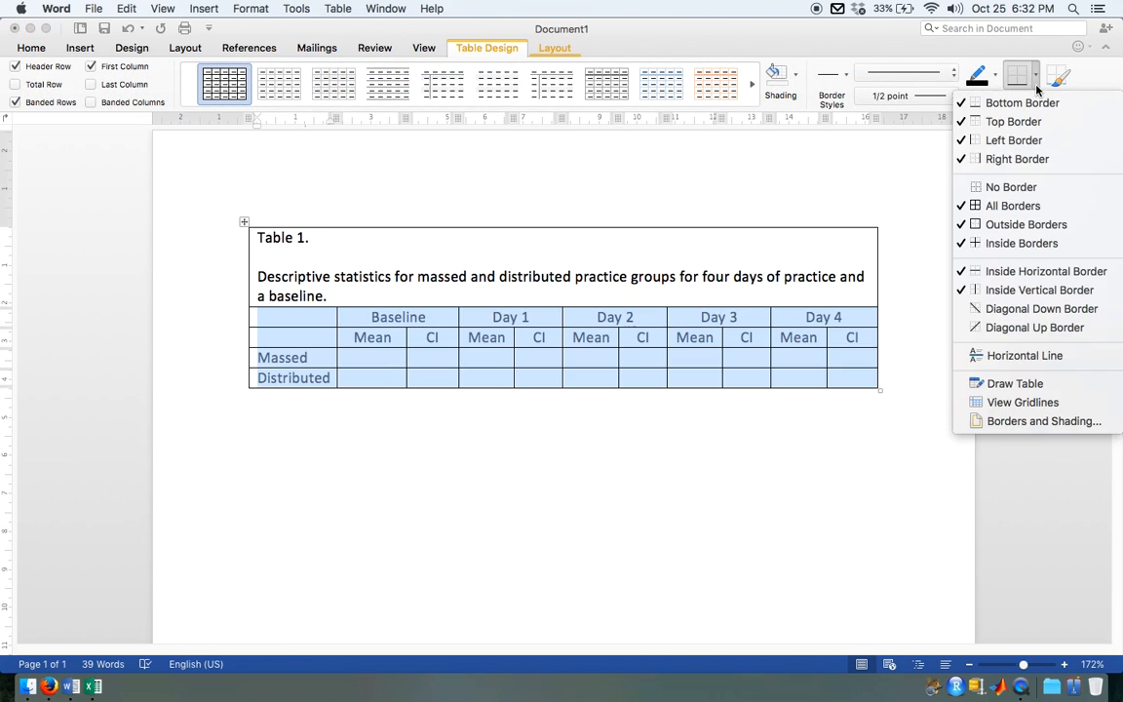
pyautogui.click(1029, 193)
pyautogui.moveTo(863, 276); pyautogui.dragTo(274, 241)
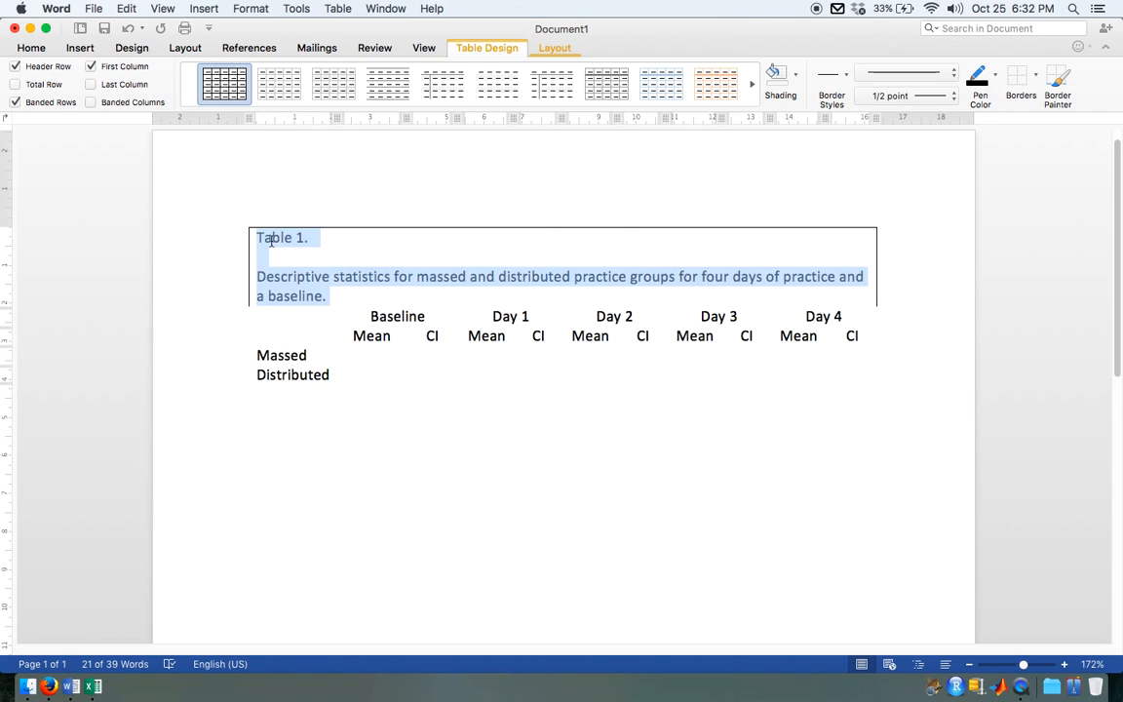
pyautogui.click(1021, 78)
pyautogui.click(542, 434)
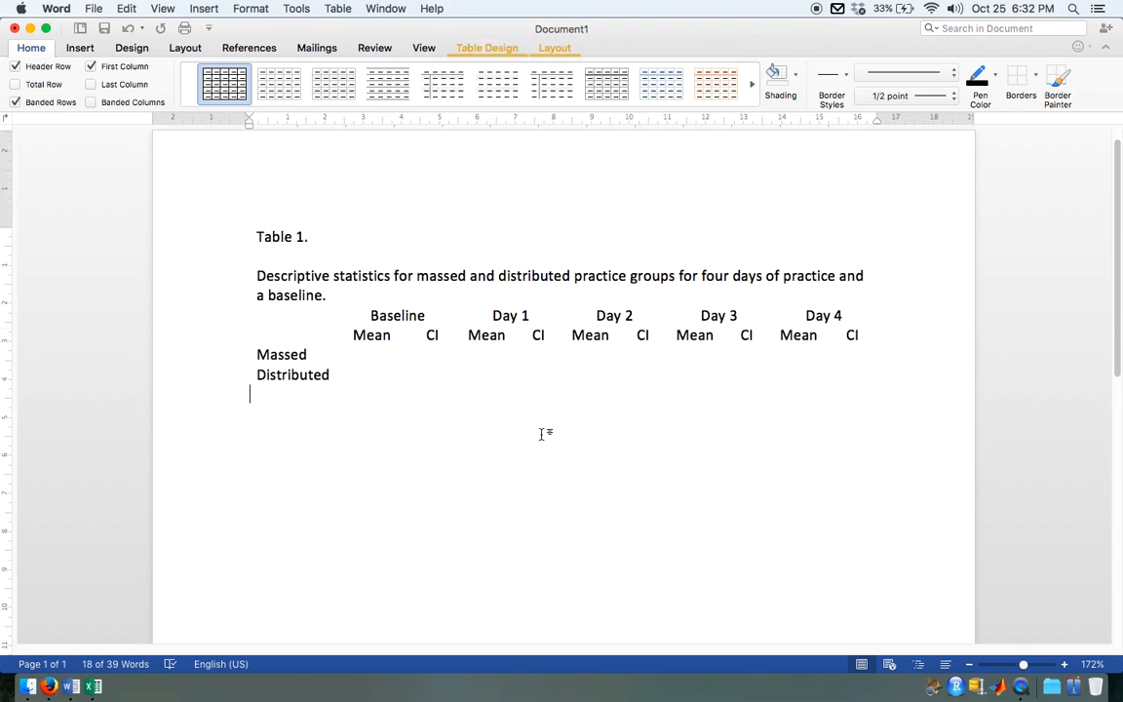
# Step: Add a top border to the Baseline and Day heading row and a bottom border to the Mean and CI row
pyautogui.moveTo(306, 319); pyautogui.dragTo(810, 323)
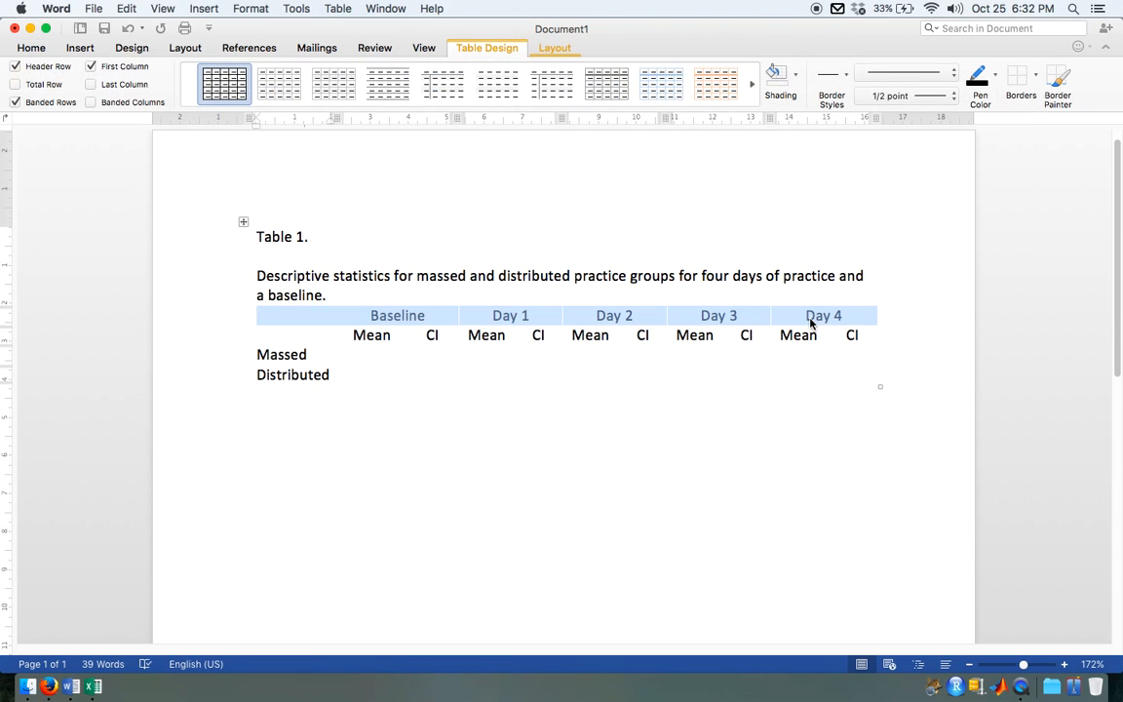
pyautogui.click(1036, 76)
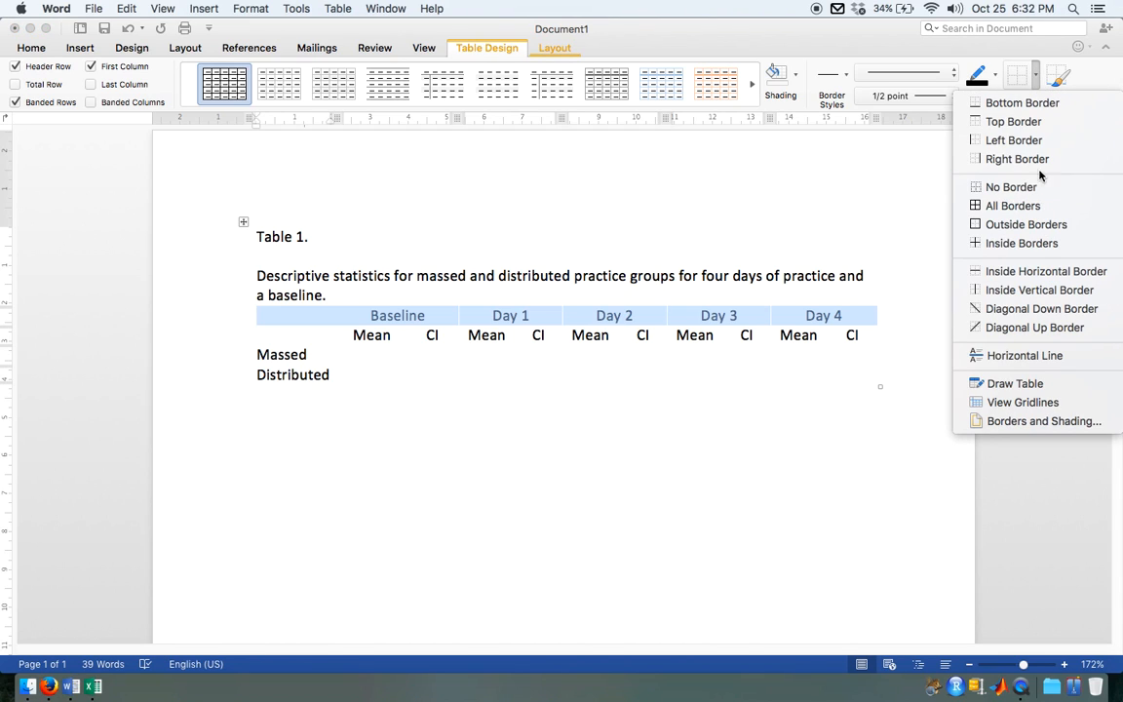
pyautogui.click(1015, 121)
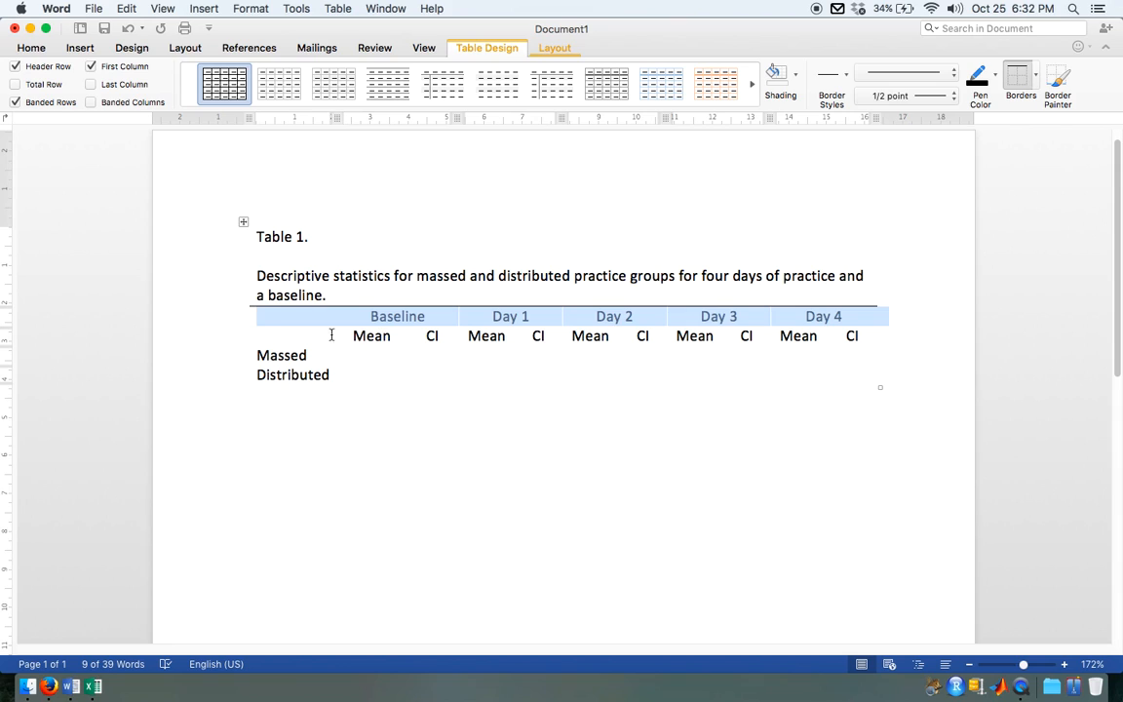
pyautogui.click(288, 338)
pyautogui.moveTo(352, 343); pyautogui.dragTo(875, 338)
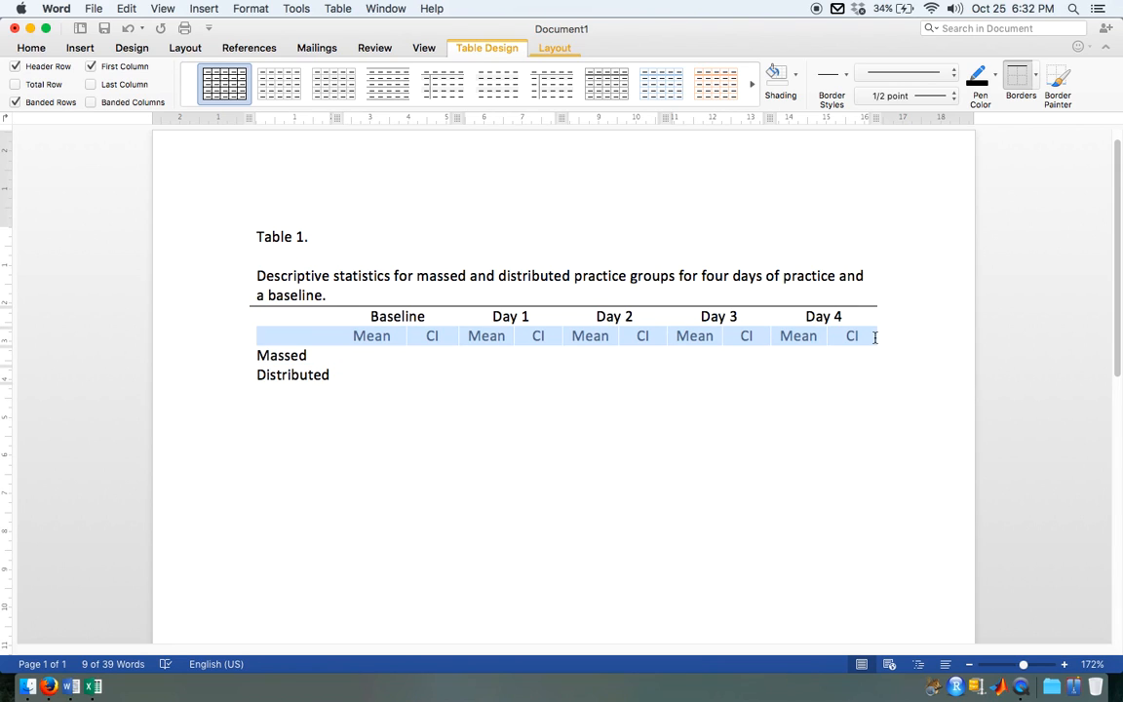
pyautogui.click(1036, 74)
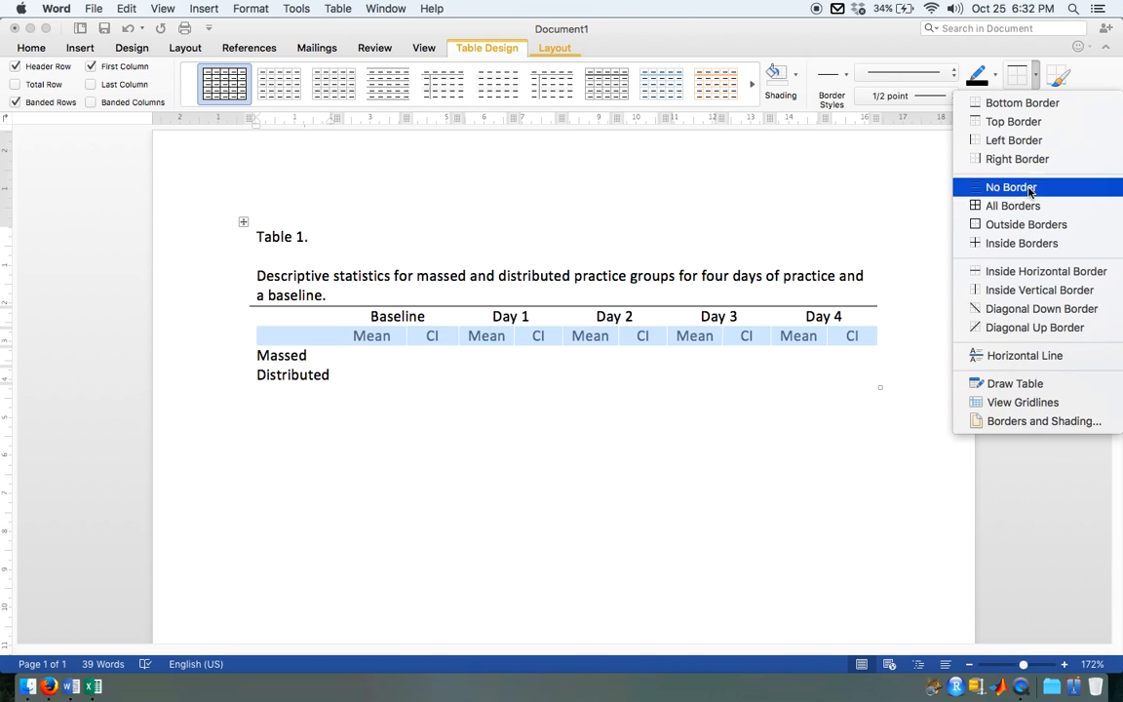
pyautogui.click(1022, 102)
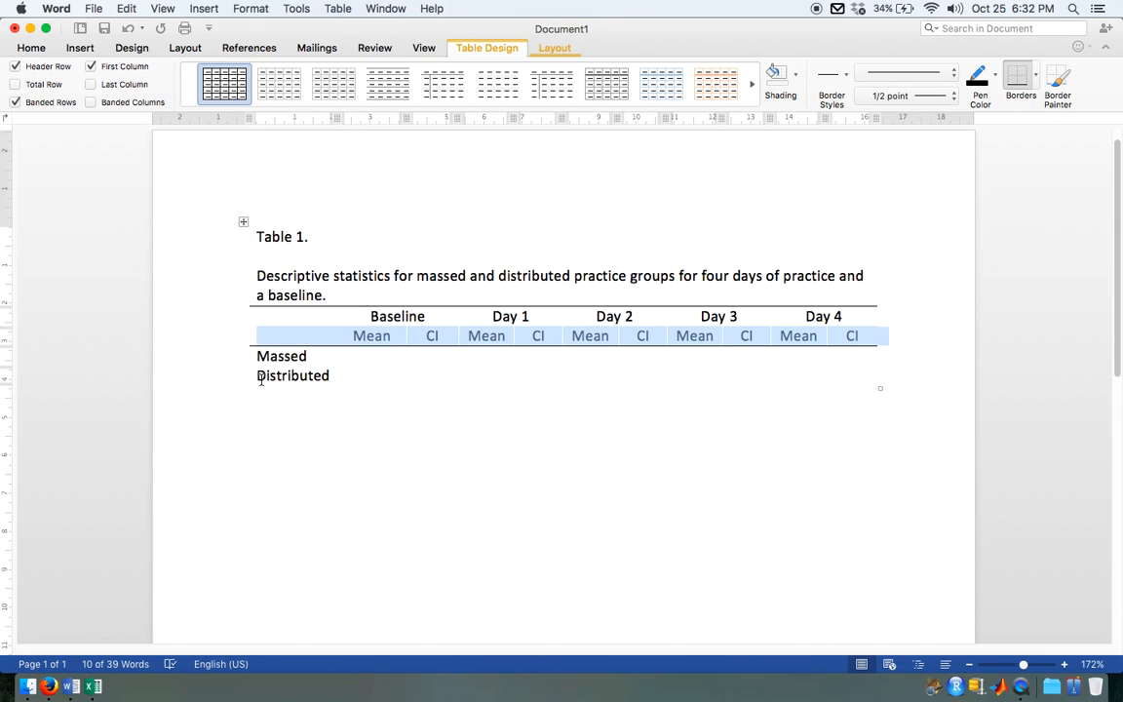
# Step: Add a bottom border to the Distributed row to close off the table
pyautogui.moveTo(261, 381); pyautogui.dragTo(715, 390)
pyautogui.click(1017, 78)
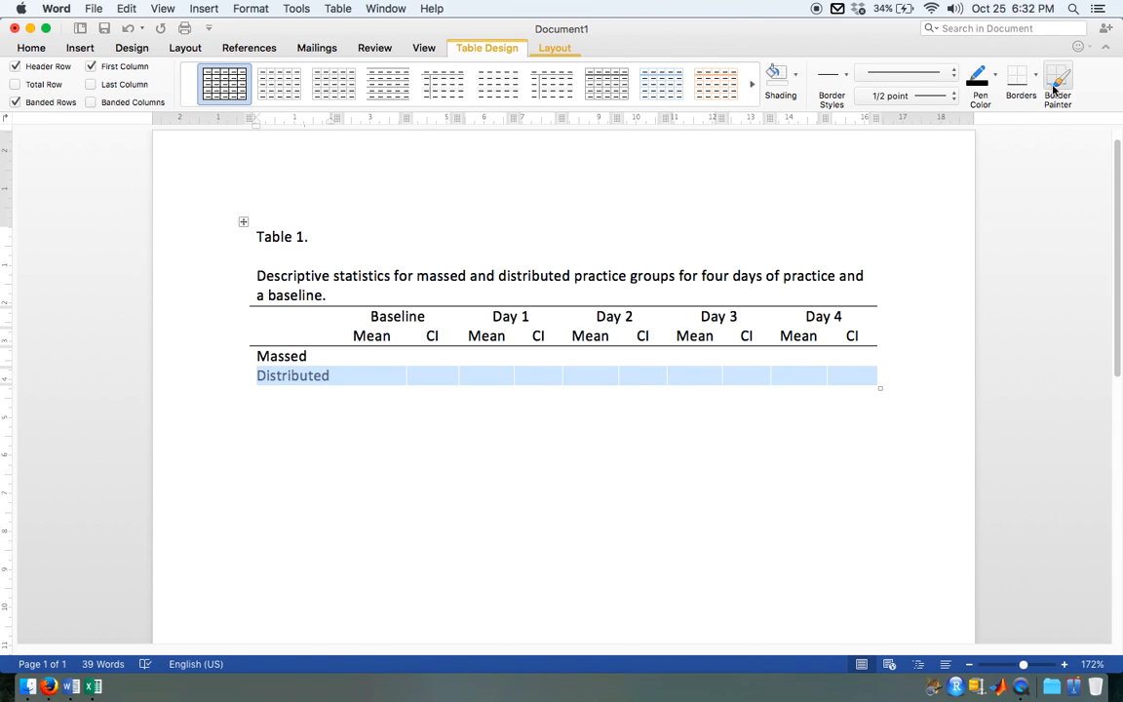
pyautogui.click(722, 380)
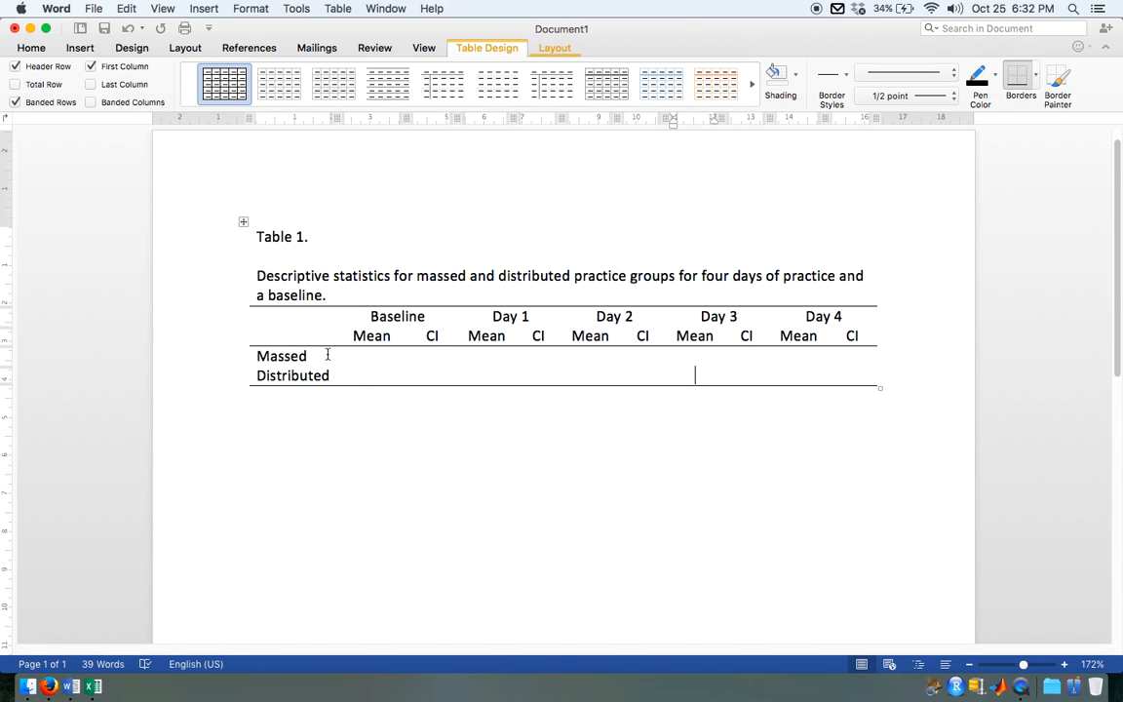
pyautogui.click(361, 360)
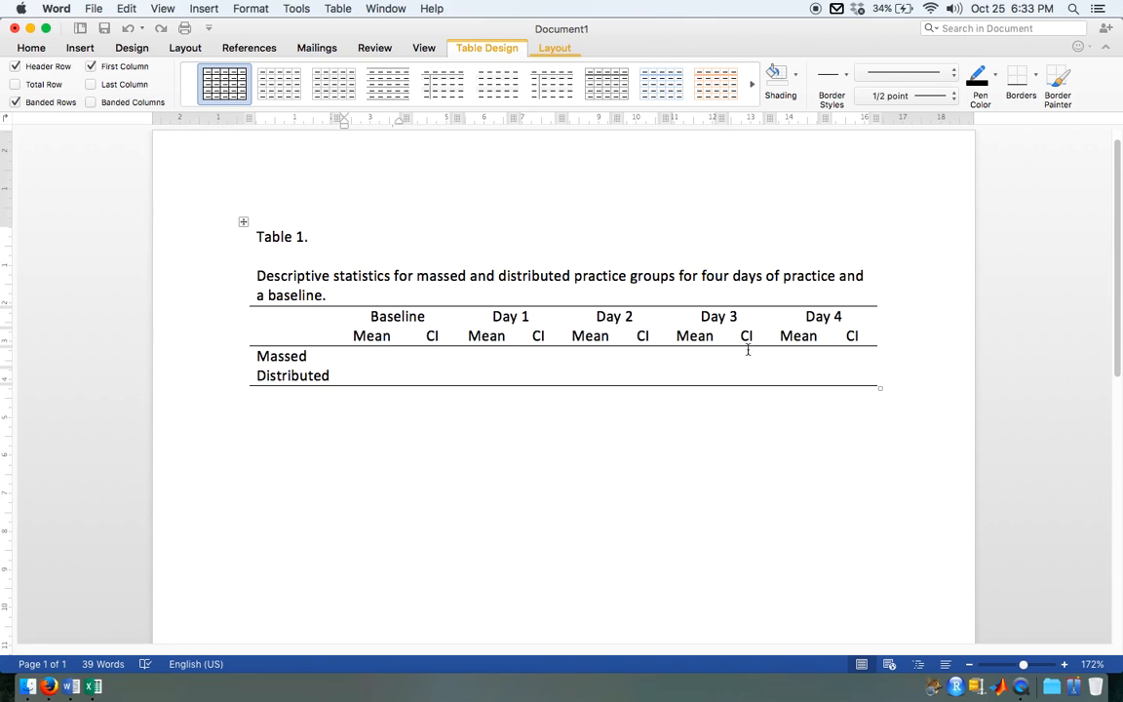
# Step: Set the line spacing of the entire document, including the table and its caption, to double
pyautogui.moveTo(256, 236); pyautogui.dragTo(695, 361)
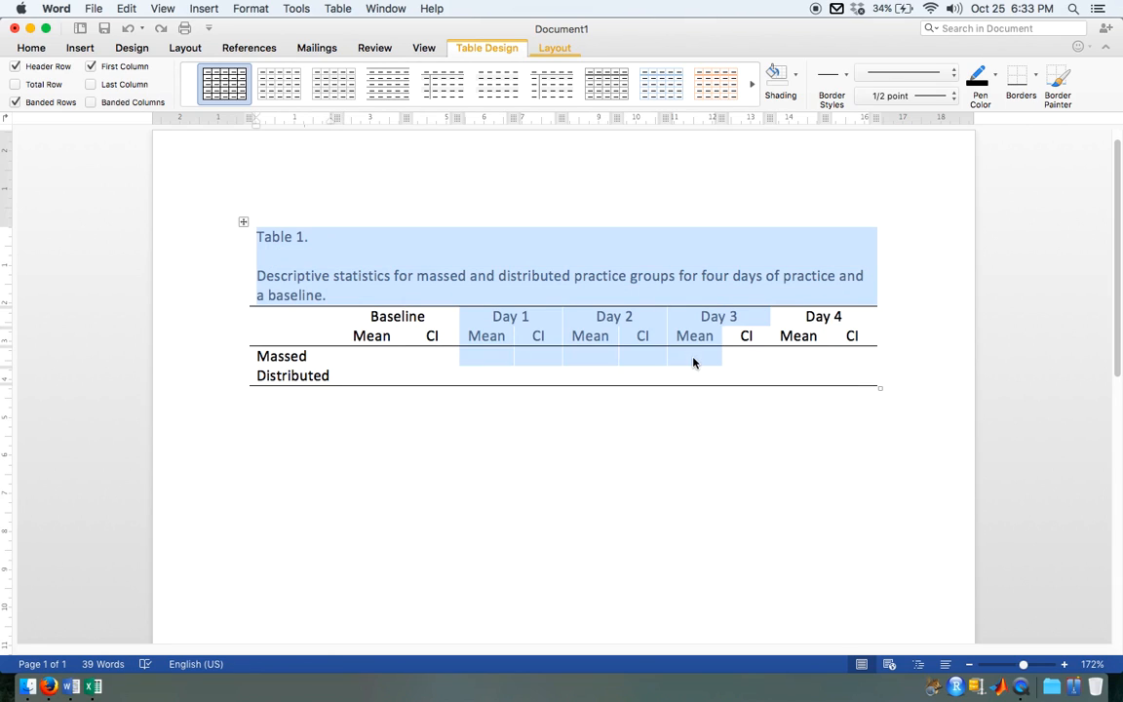
pyautogui.click(694, 359)
pyautogui.press('super+a')
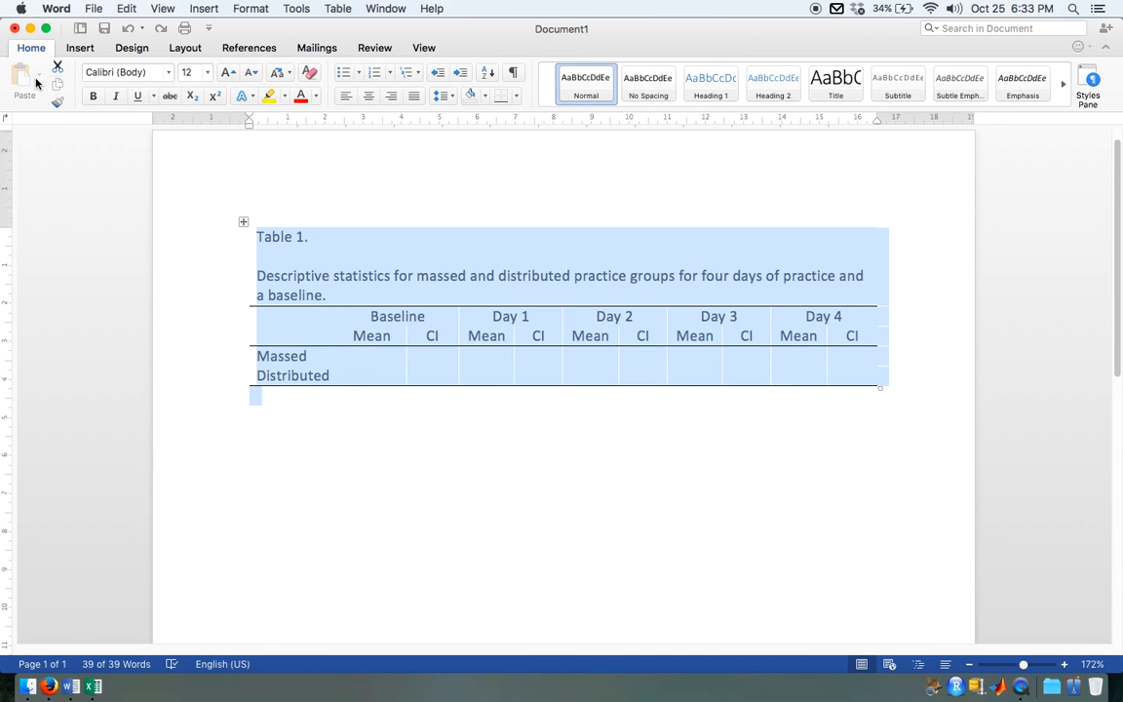
pyautogui.click(445, 100)
pyautogui.click(460, 174)
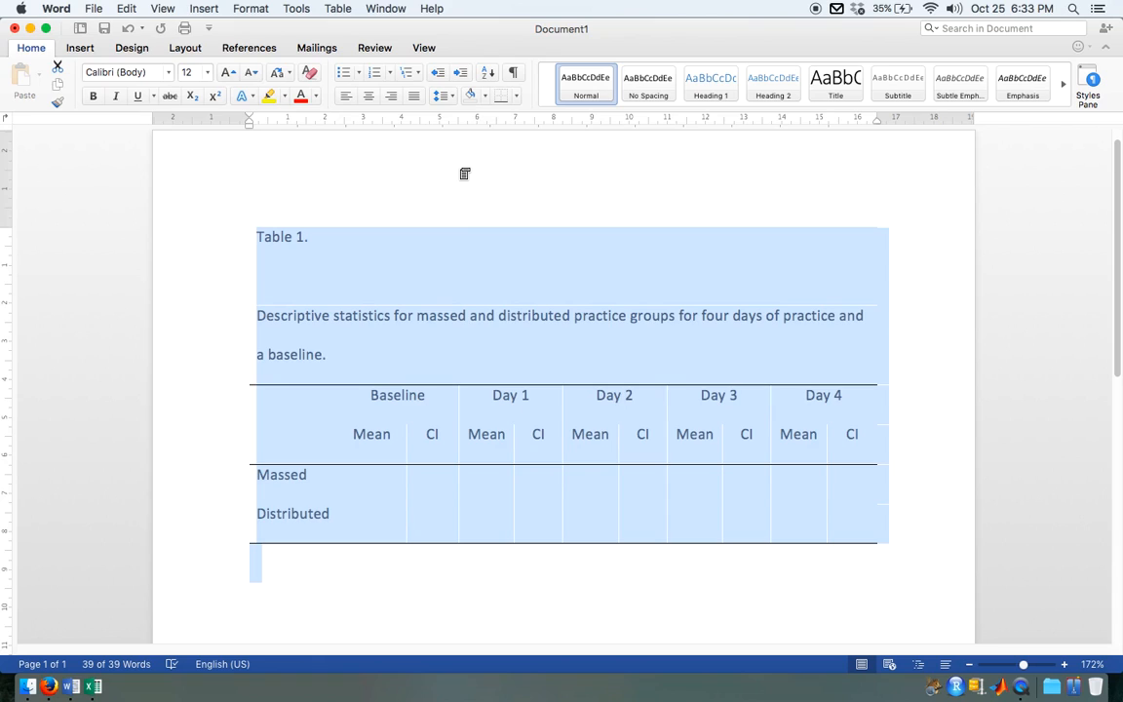
# Step: Delete the blank line between the "Table 1." label and its caption and put it back
pyautogui.click(492, 483)
pyautogui.scroll(-3, 562, 525)
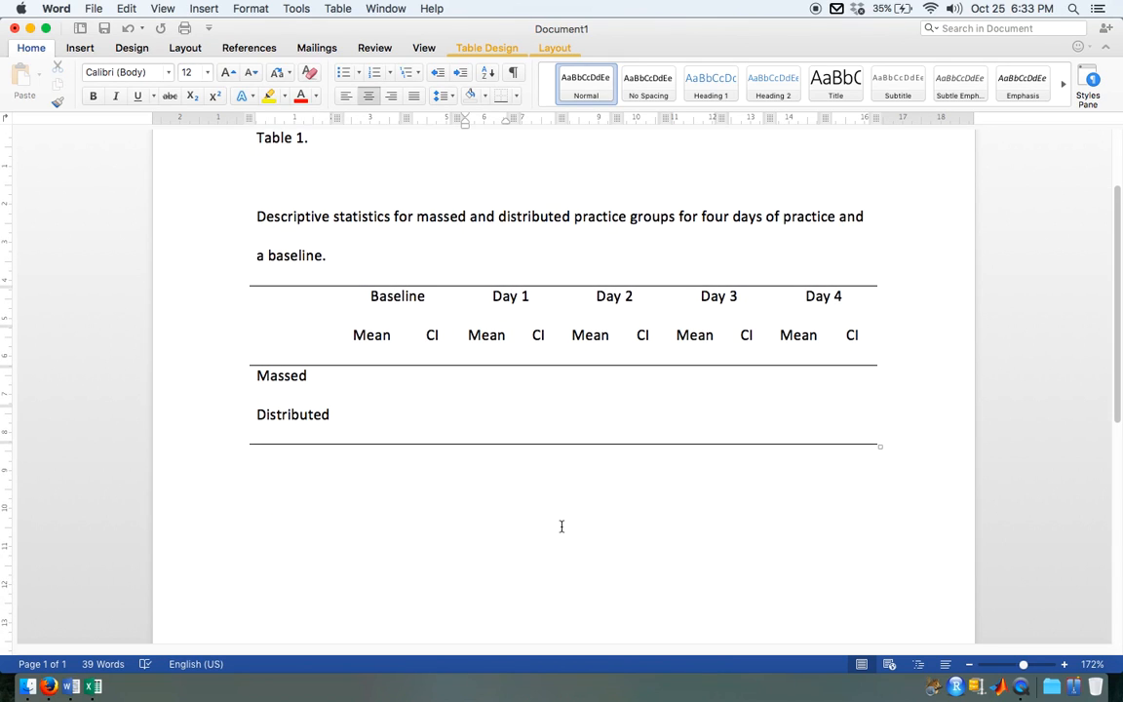
pyautogui.click(272, 170)
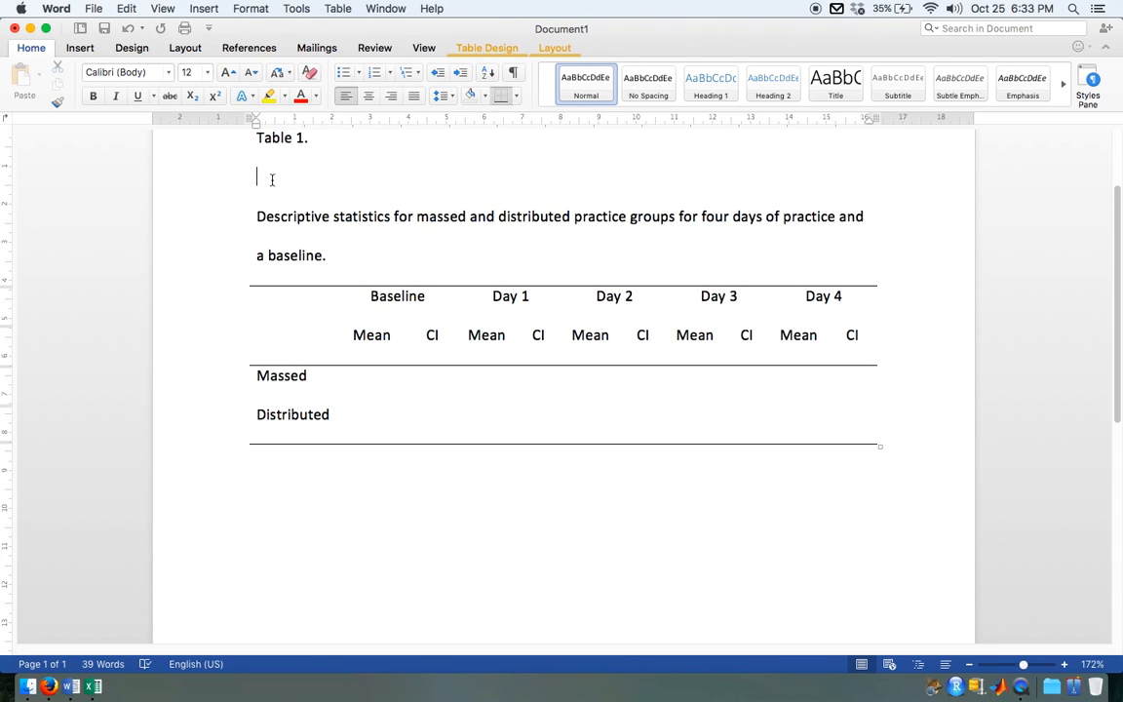
pyautogui.press('BackSpace')
pyautogui.press('Return')
pyautogui.scroll(2, 609, 540)
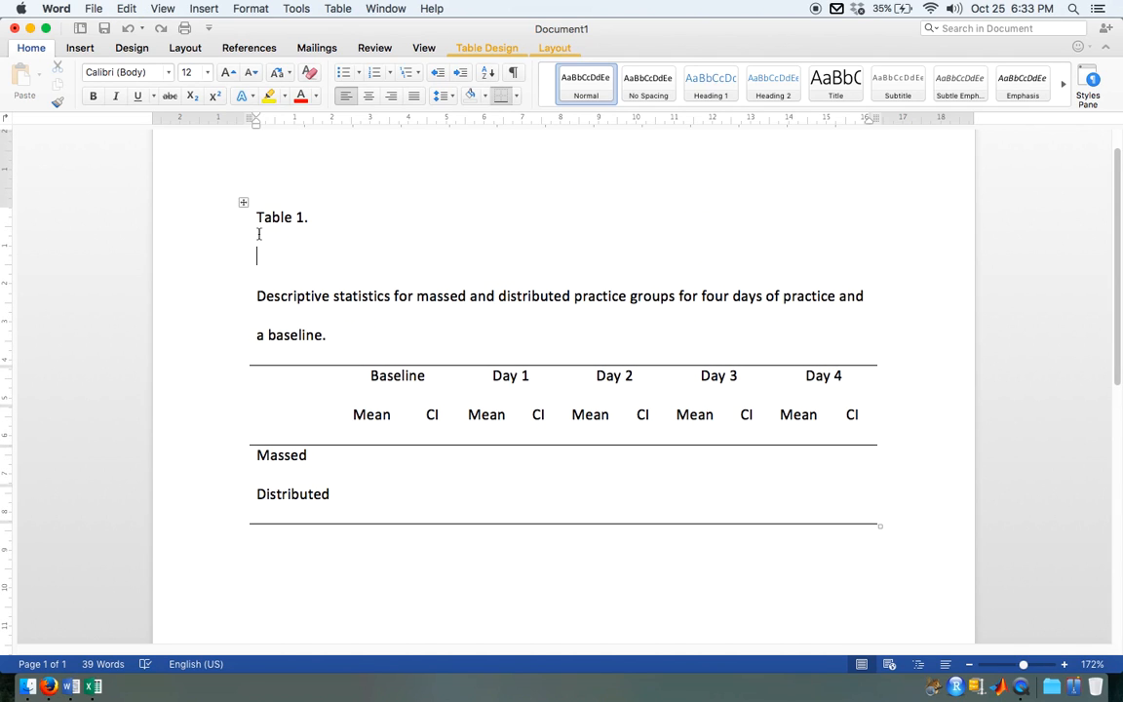
# Step: Italicize the table caption beginning "Descriptive statistics for massed and distributed practice groups"
pyautogui.moveTo(327, 335); pyautogui.dragTo(229, 305)
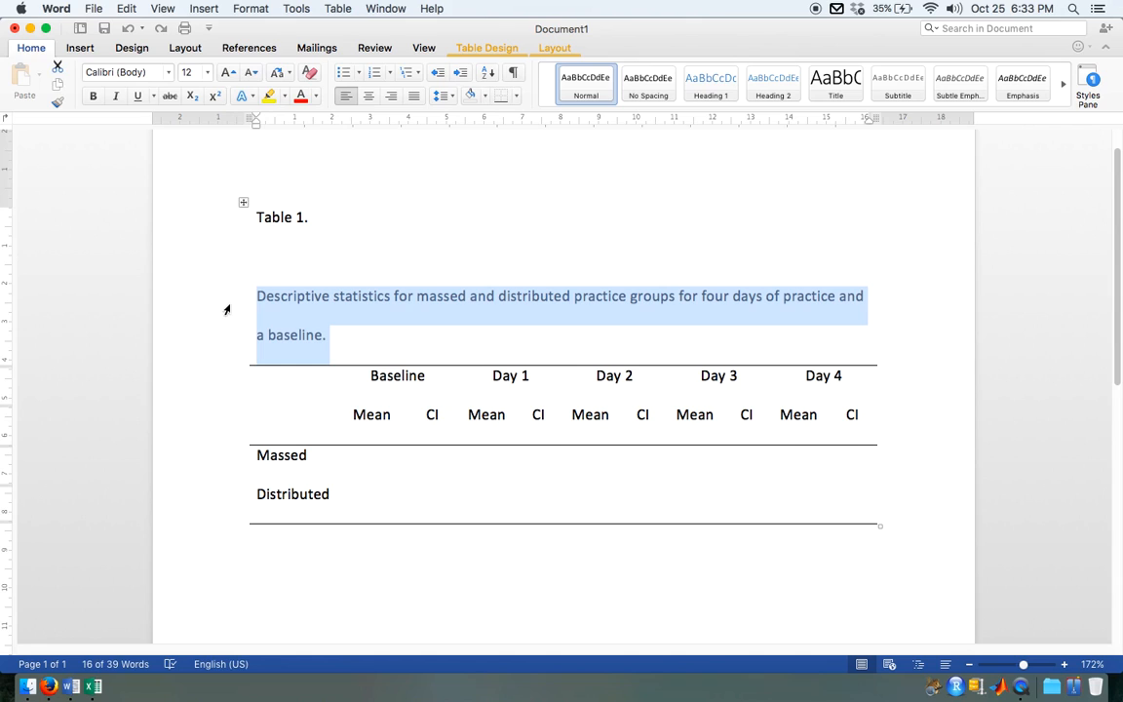
pyautogui.press('super+i')
pyautogui.click(374, 331)
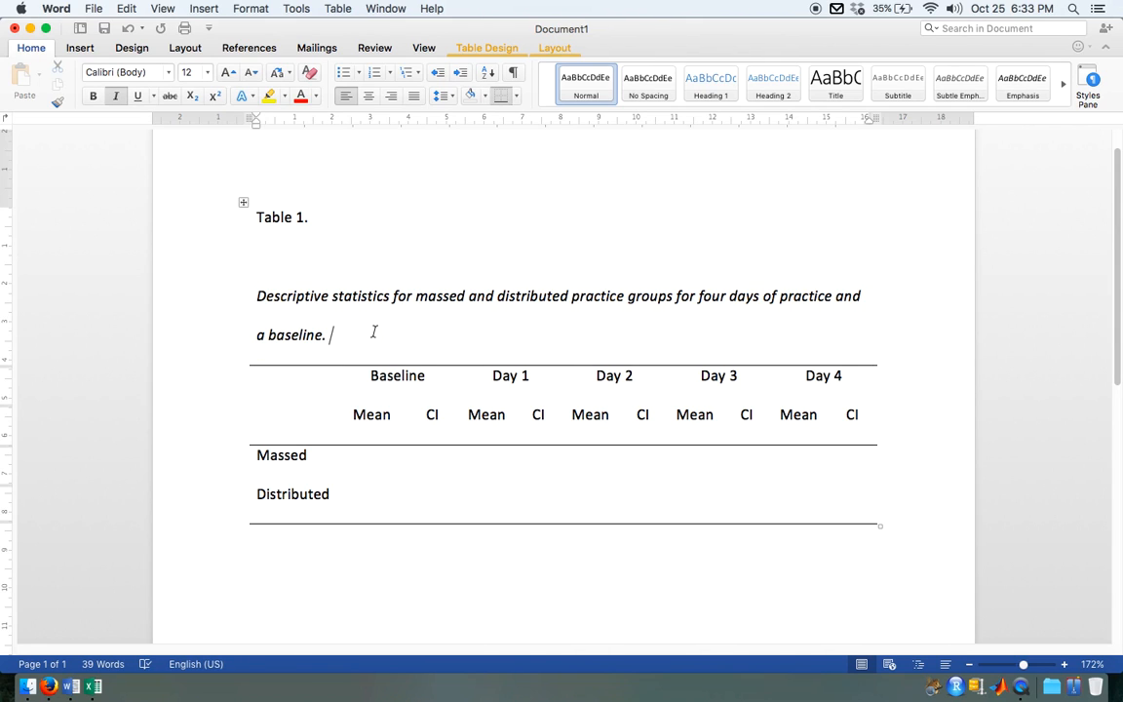
# Step: Arrange the EPHE 245 Results Example workbook and the Word document side by side, with the document zoomed to 160%
pyautogui.press('alt+super+Right')
pyautogui.click(408, 422)
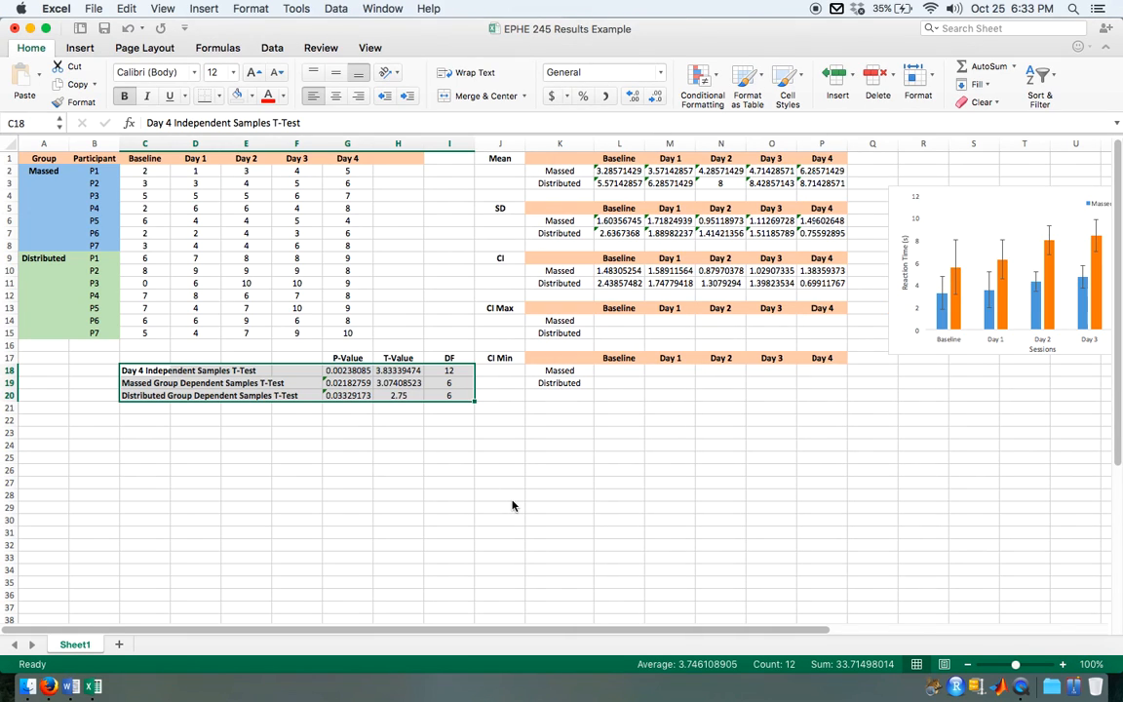
pyautogui.press('alt+super+Left')
pyautogui.hscroll(10, 270, 483)
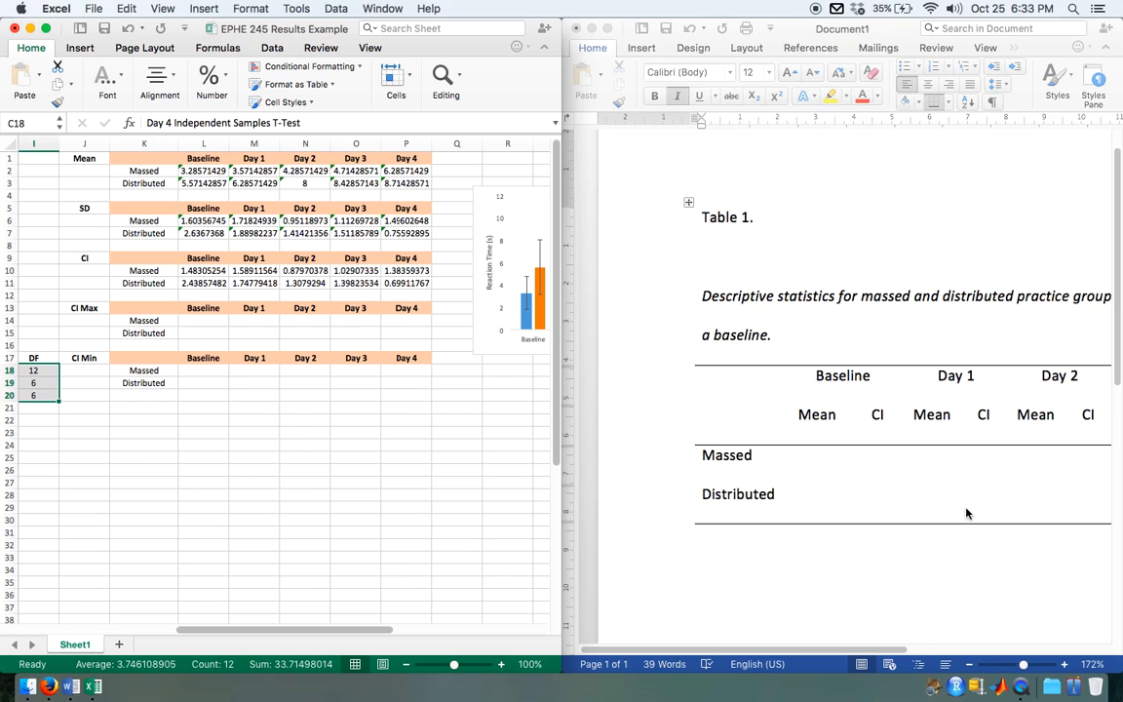
pyautogui.hscroll(2, 966, 514)
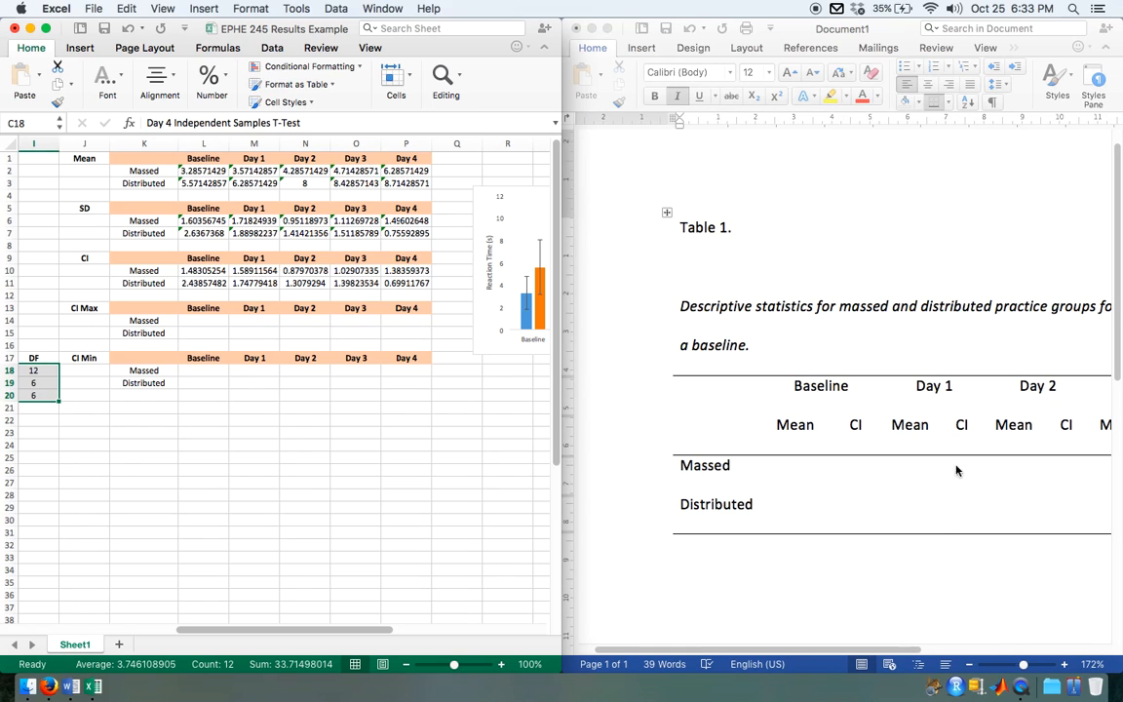
pyautogui.click(860, 484)
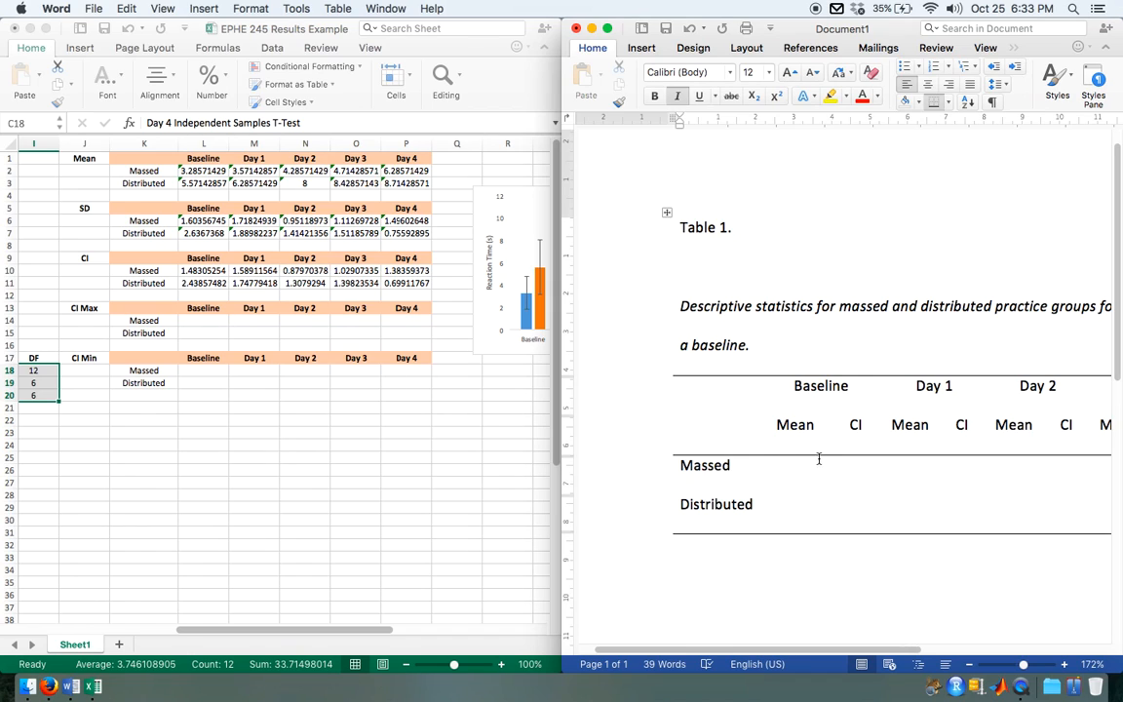
pyautogui.click(969, 665)
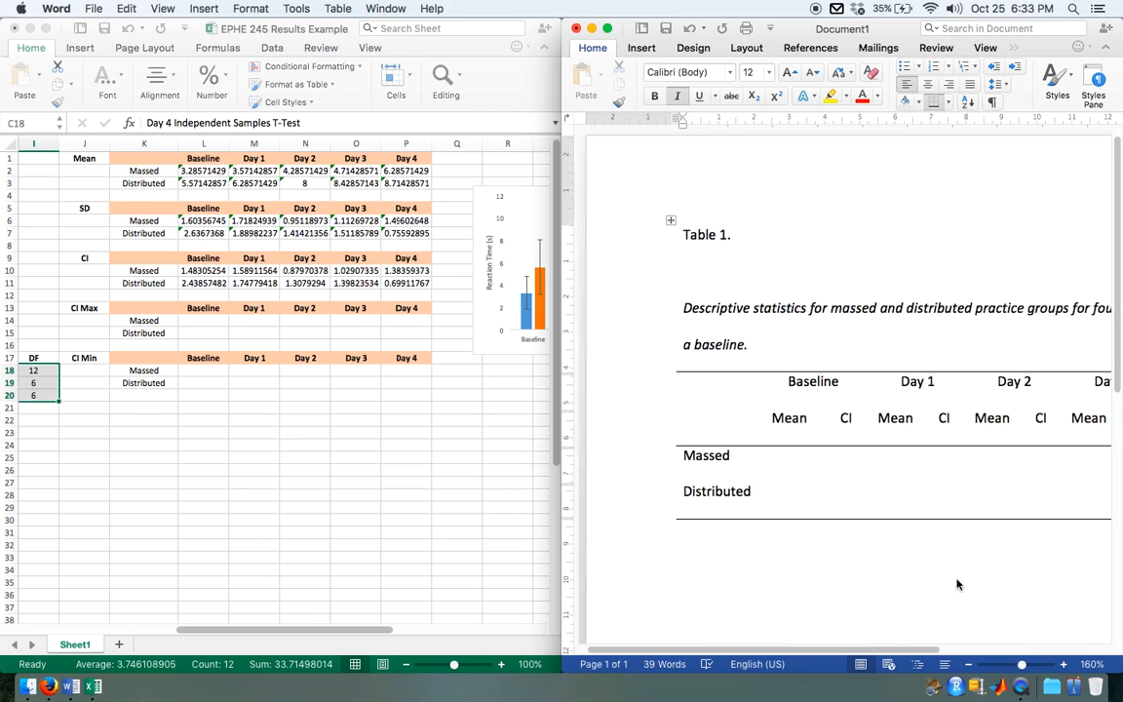
pyautogui.hscroll(5, 958, 582)
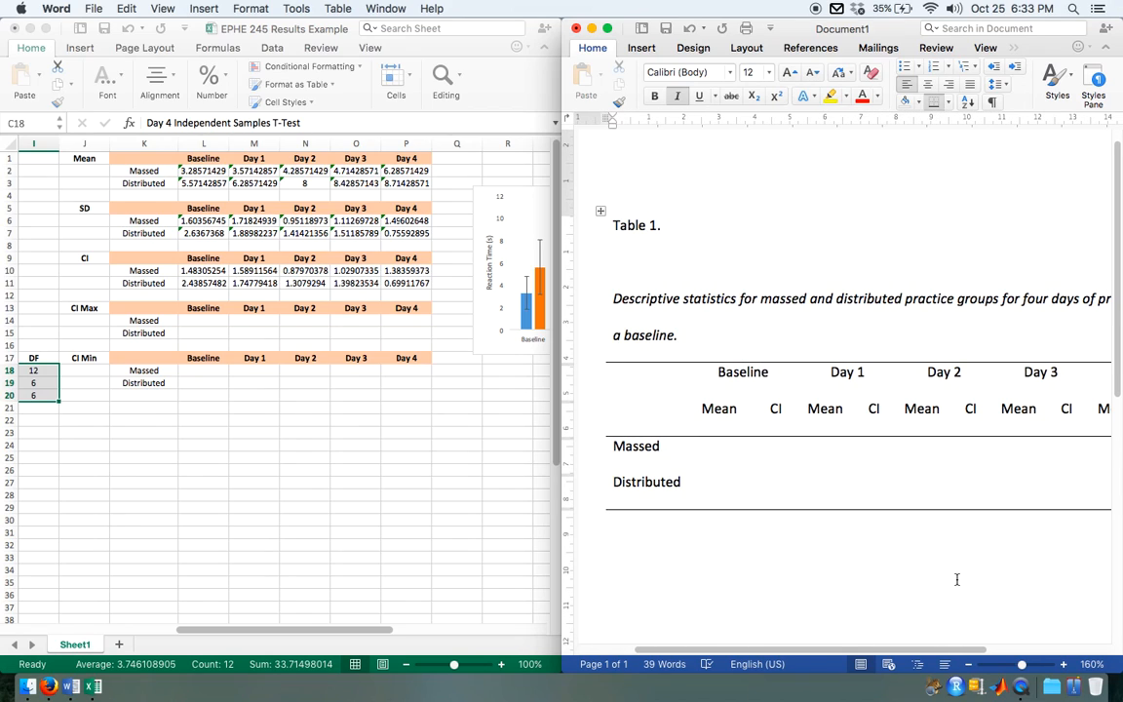
# Step: Enter the Baseline means from the worksheet, rounded to two decimals, into the Word table: 3.29 for Massed and 5.57 for Distributed
pyautogui.click(720, 446)
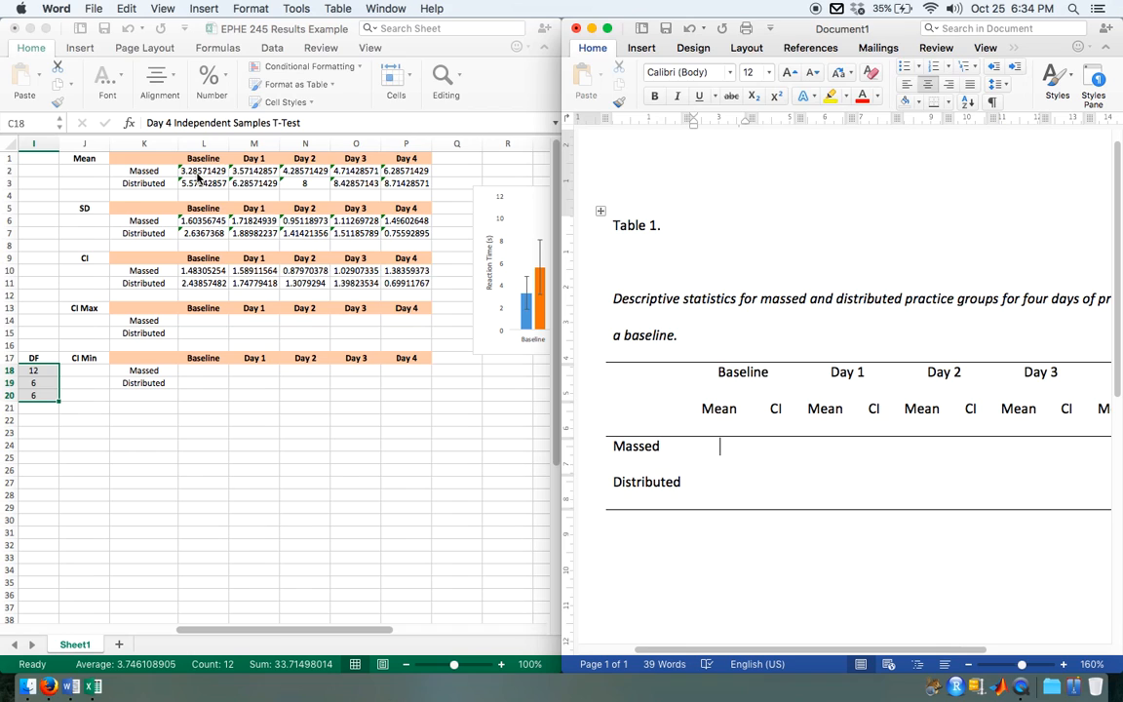
pyautogui.click(199, 175)
pyautogui.scroll(6, 227, 238)
pyautogui.hscroll(-8, 220, 509)
pyautogui.scroll(2, 221, 509)
pyautogui.hscroll(6, 221, 509)
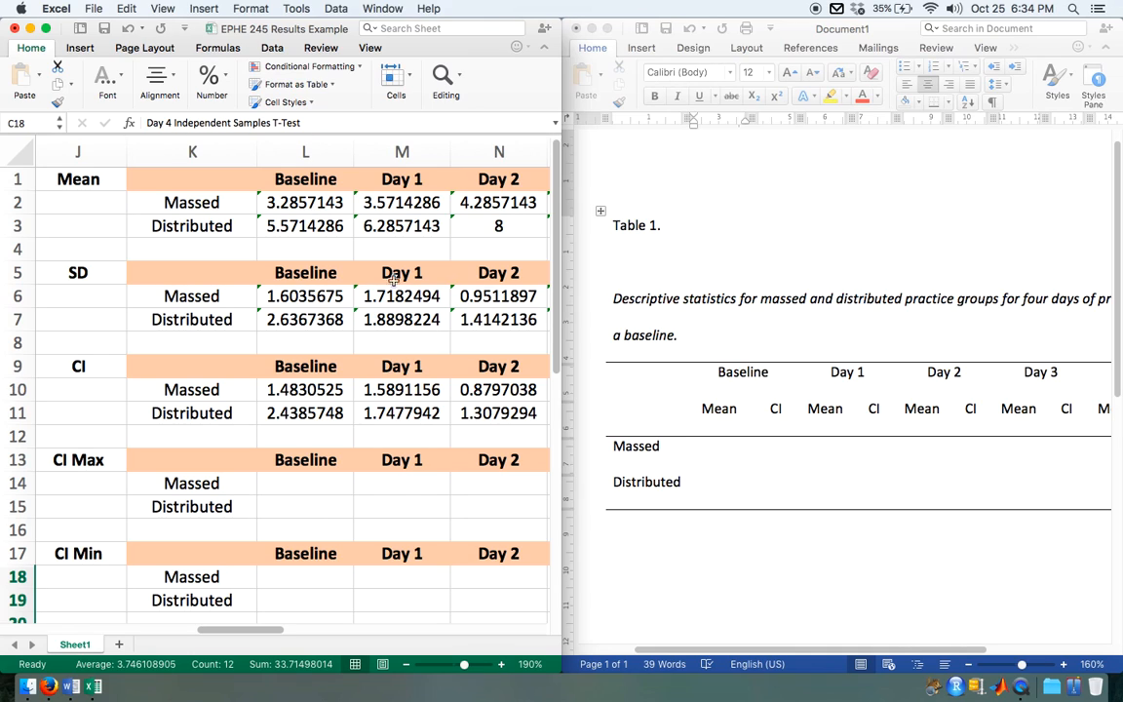
pyautogui.click(723, 447)
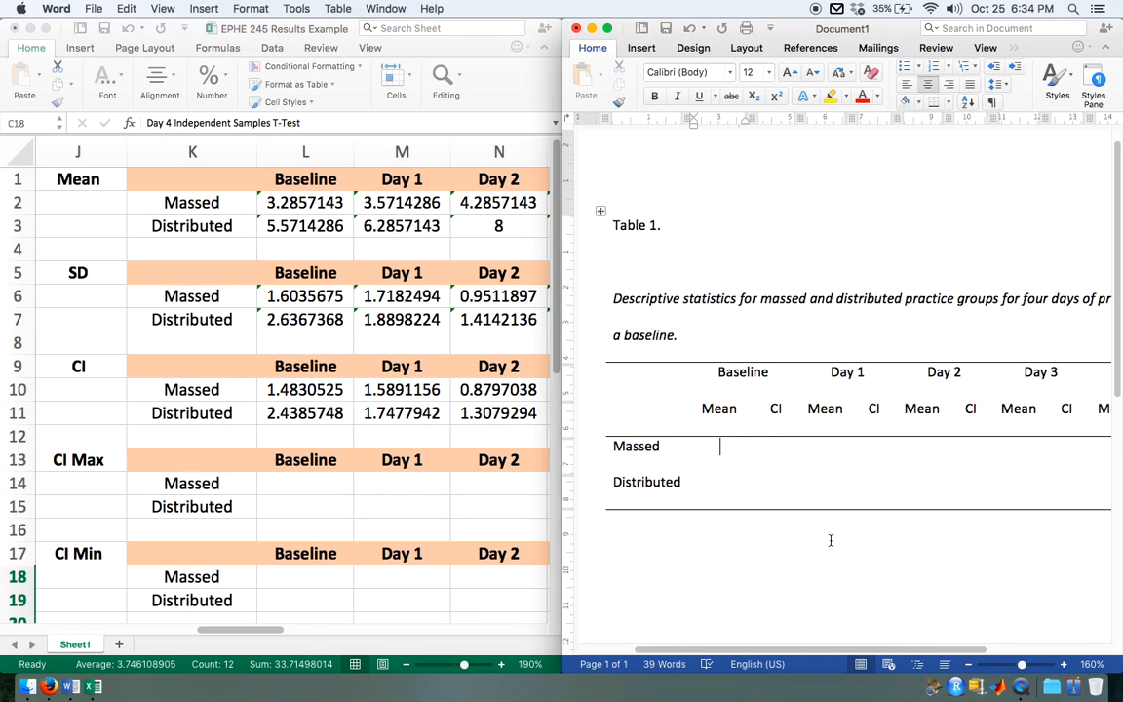
pyautogui.write('3.28')
pyautogui.press('BackSpace')
pyautogui.write('9')
pyautogui.click(721, 481)
pyautogui.write('5.57')
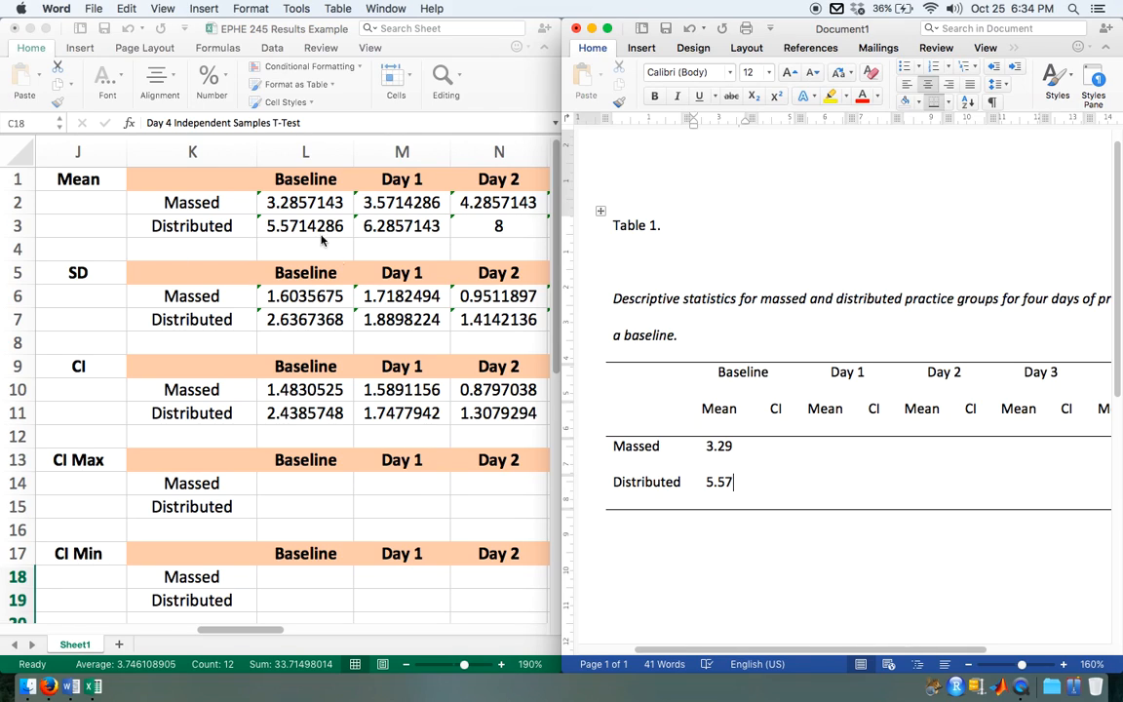
# Step: Enter the Day 1 means in the Word table: 3.57 for Massed and 6.29 for Distributed
pyautogui.click(827, 447)
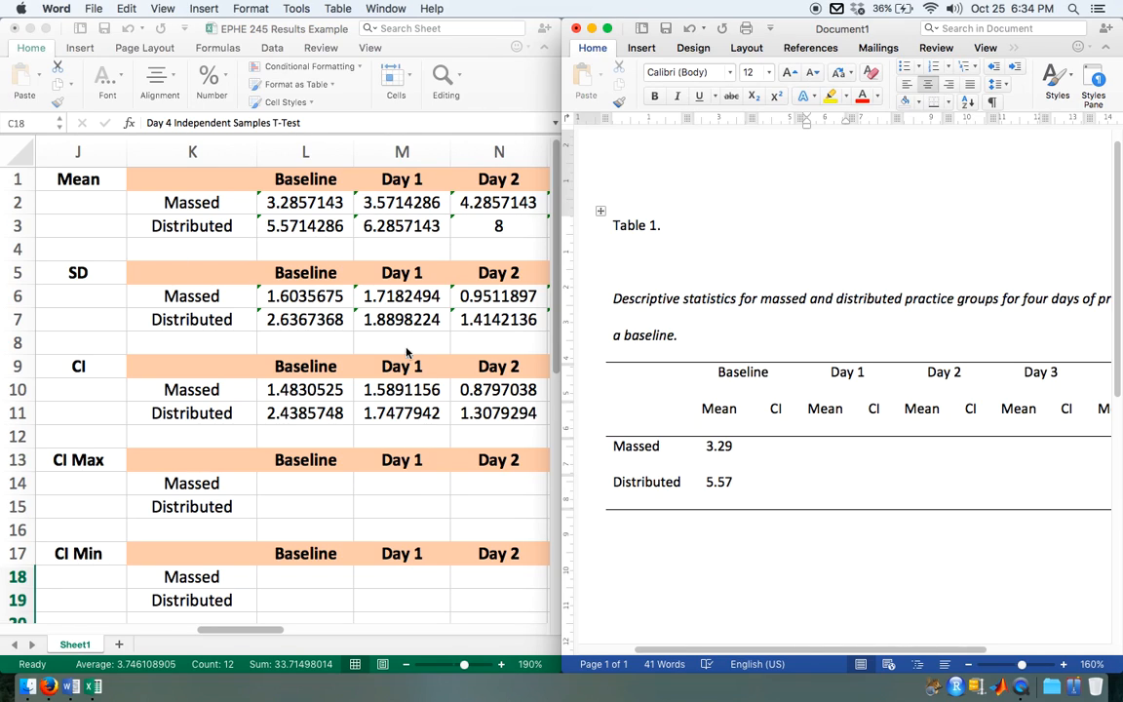
pyautogui.write('3.57')
pyautogui.press('Down')
pyautogui.write('6.29')
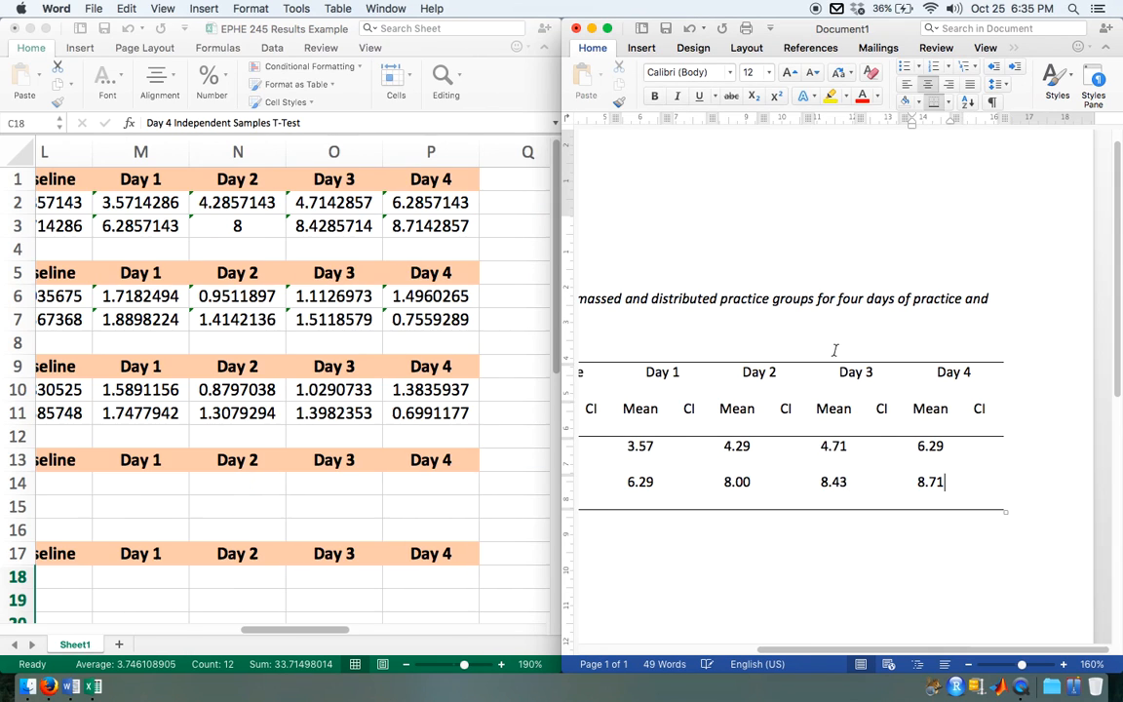
# Step: Zoom the worksheet out to 130% and view the Mean, SD, CI, CI Max and CI Min blocks from Baseline to Day 4
pyautogui.hscroll(-5, 909, 400)
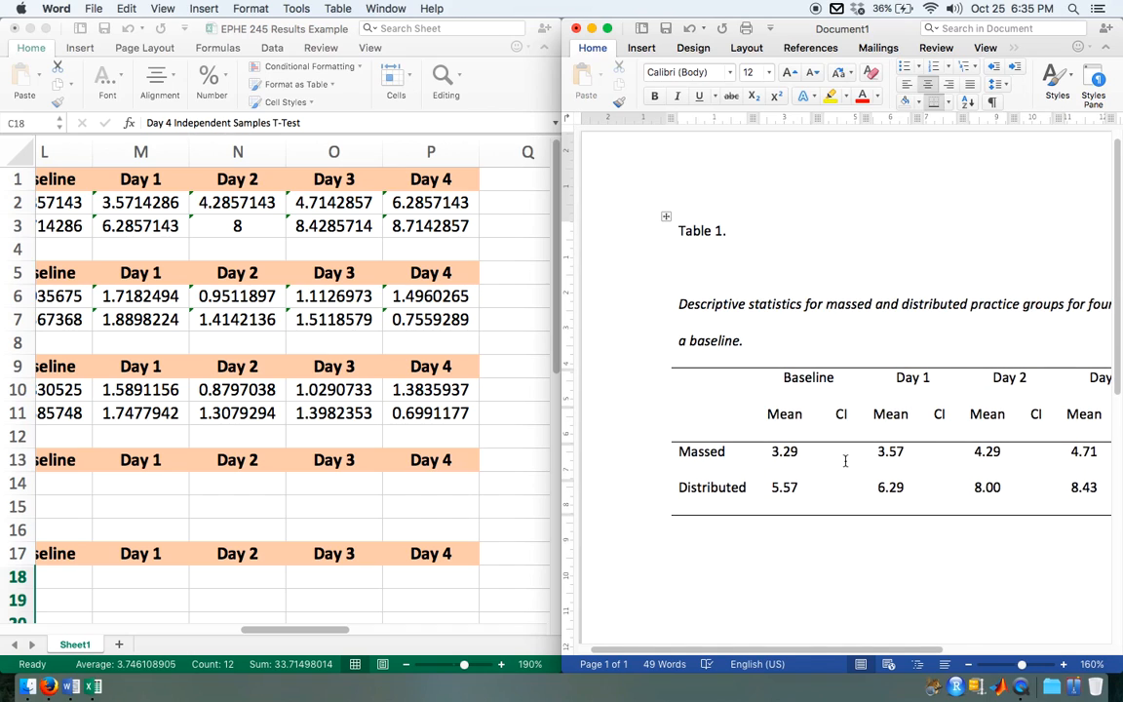
pyautogui.hscroll(-5, 208, 483)
pyautogui.scroll(-3, 208, 483)
pyautogui.hscroll(2, 208, 484)
pyautogui.scroll(2, 208, 483)
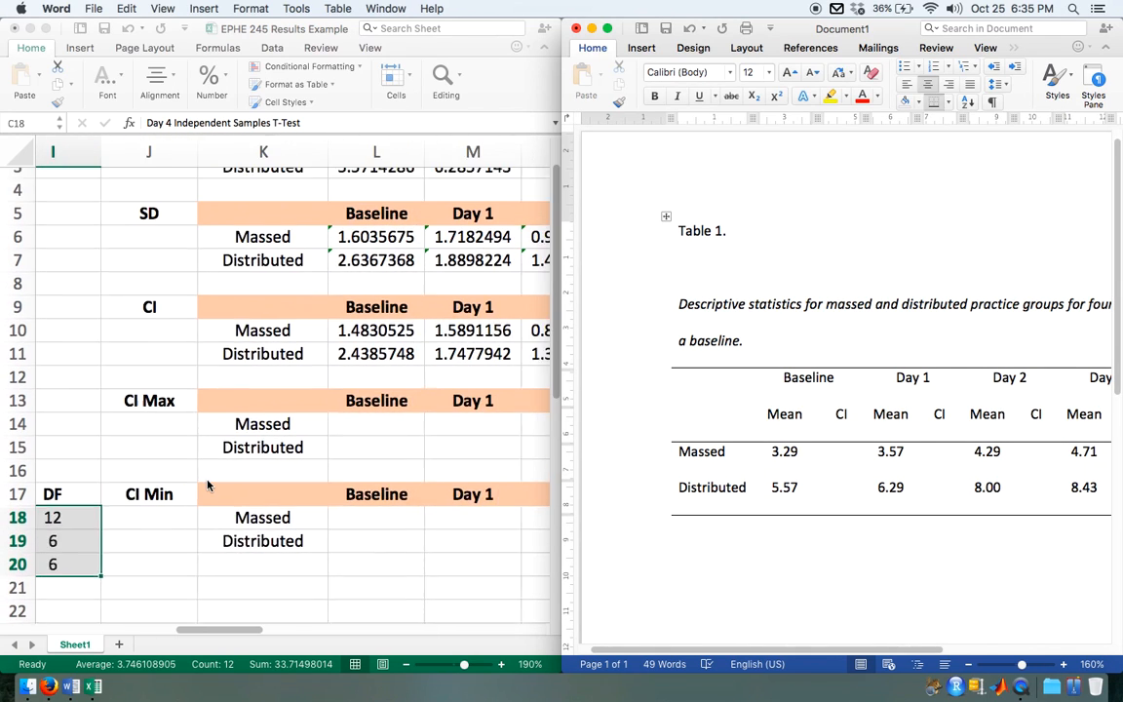
pyautogui.click(232, 426)
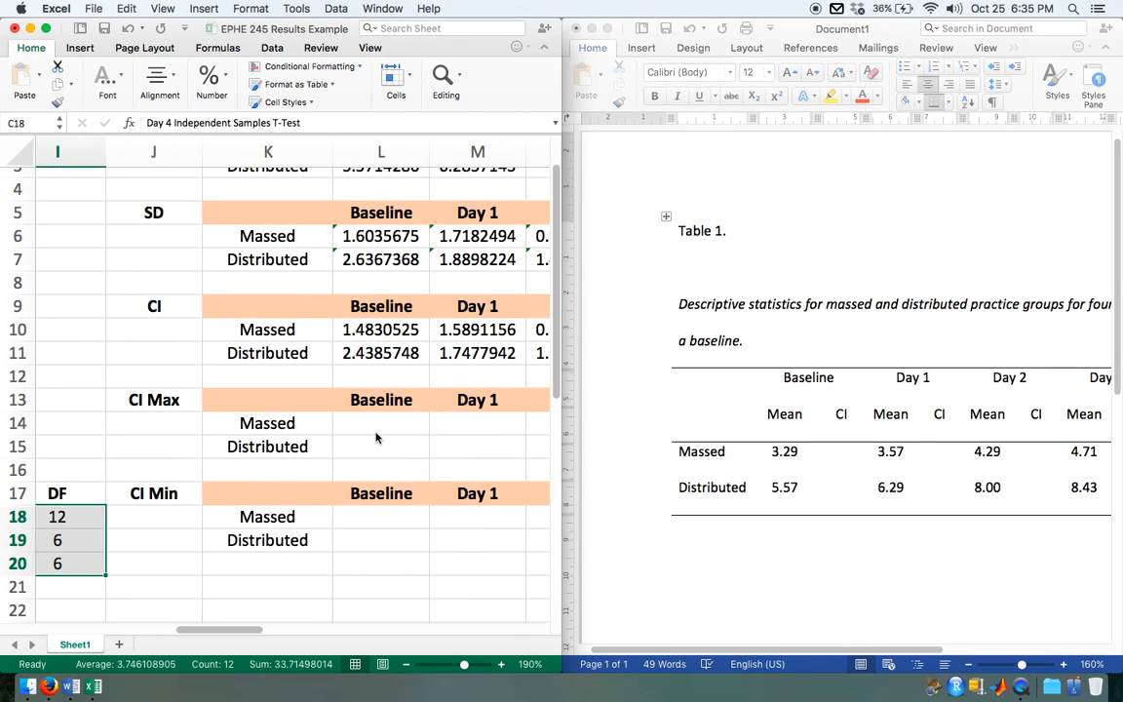
pyautogui.click(408, 664)
pyautogui.click(408, 664)
pyautogui.click(408, 664)
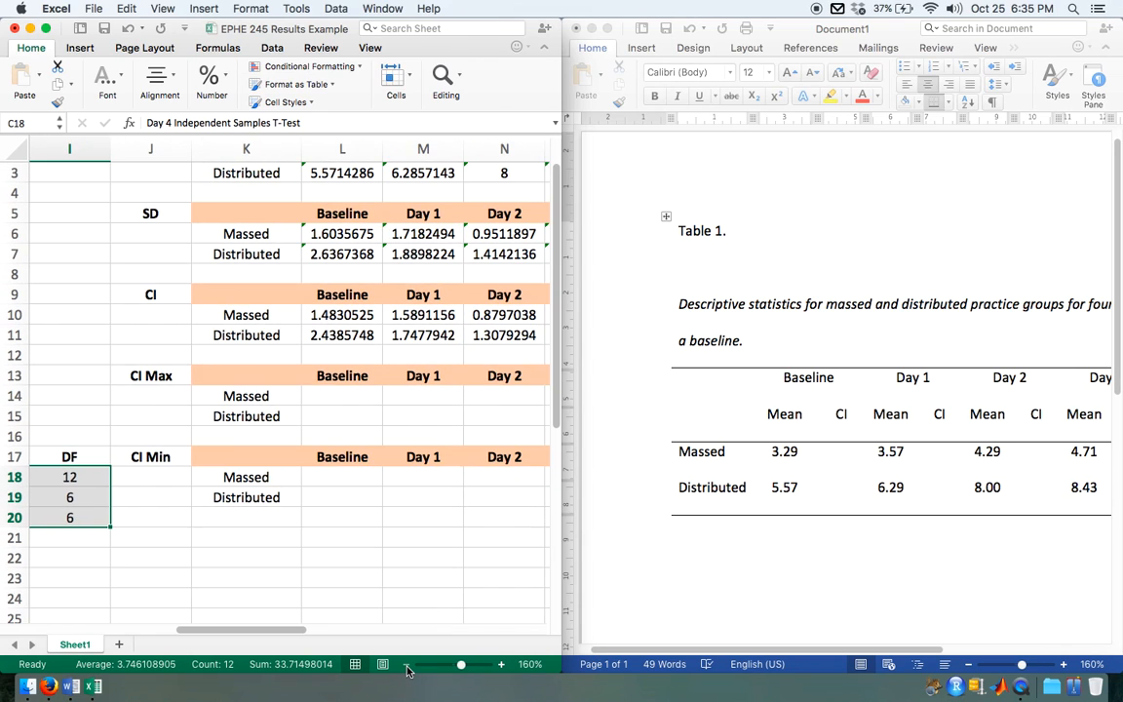
pyautogui.click(408, 664)
pyautogui.click(408, 664)
pyautogui.click(407, 664)
pyautogui.scroll(2, 373, 388)
pyautogui.hscroll(1, 373, 388)
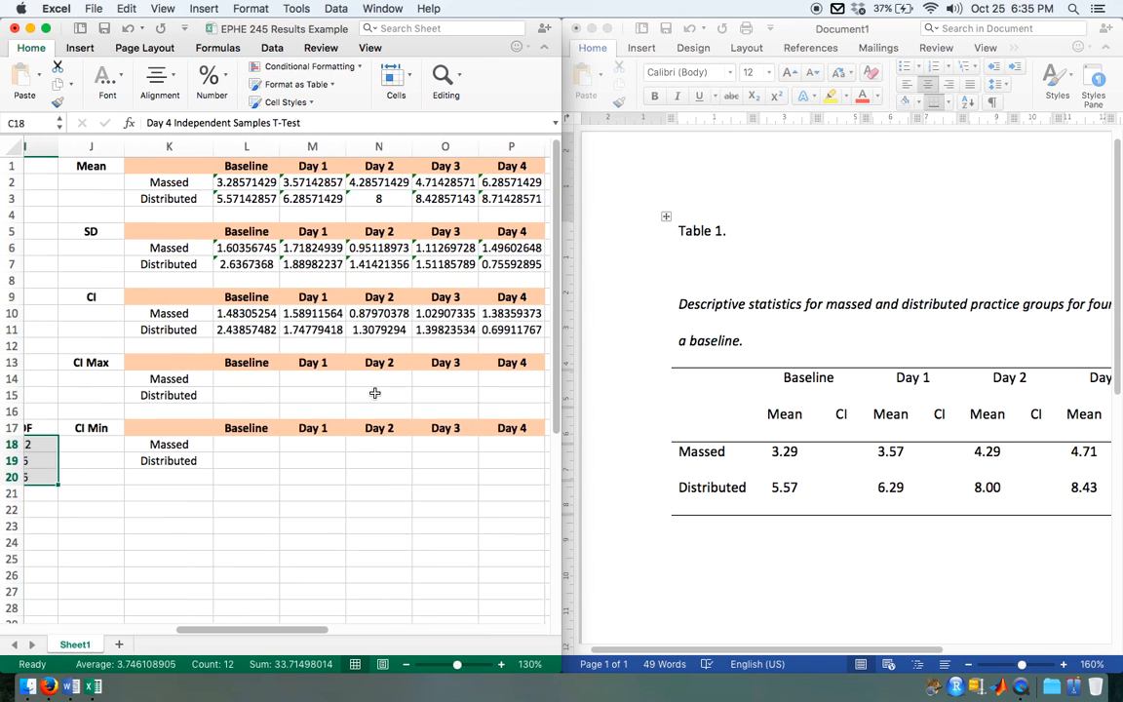
pyautogui.hscroll(-1, 375, 394)
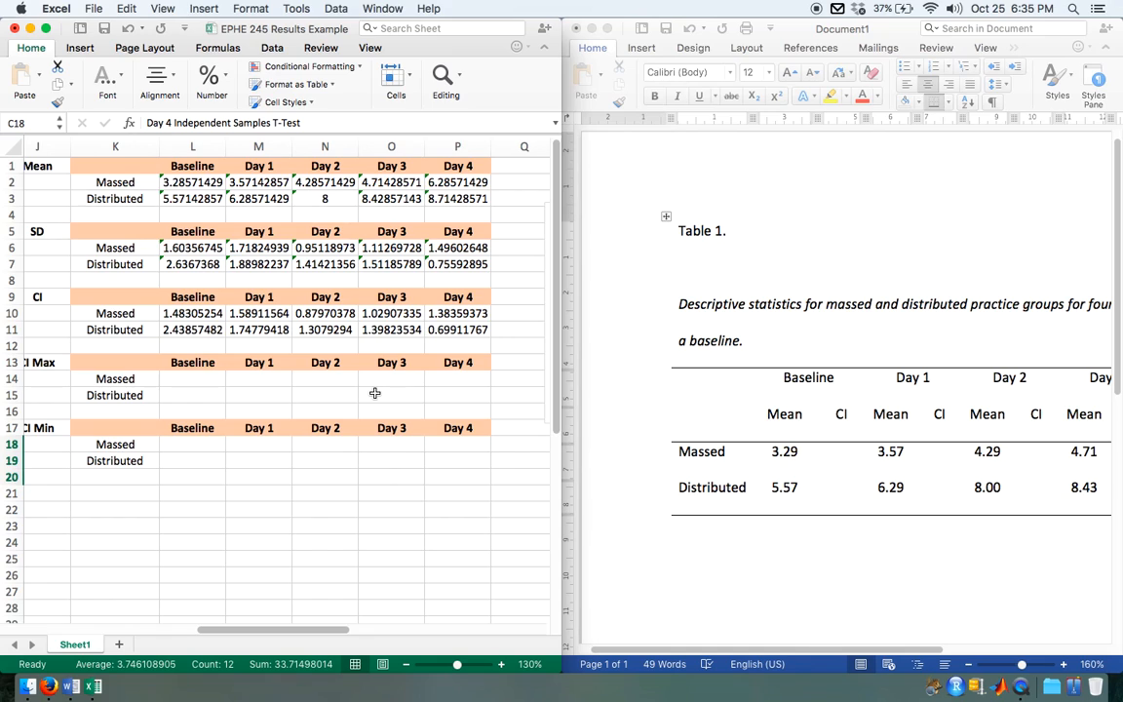
pyautogui.hscroll(-1, 361, 527)
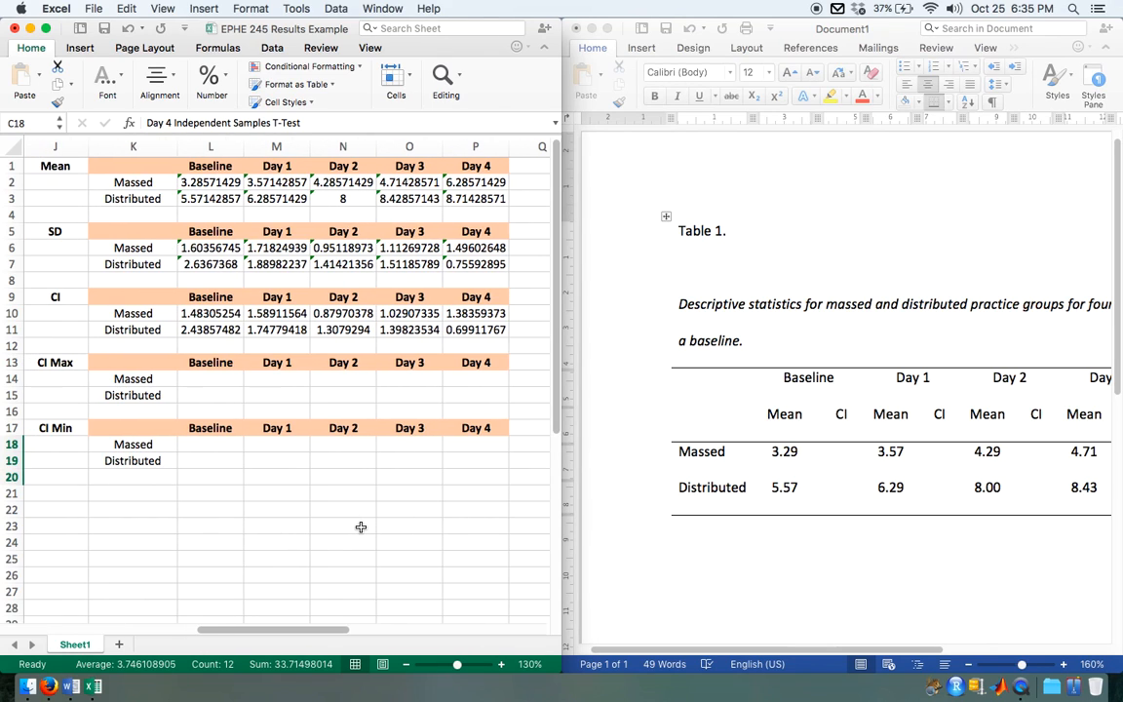
# Step: Calculate CI Max with =L2+L10 in L14 and fill the formula across both groups from Baseline to Day 4 (L14:P15)
pyautogui.click(217, 379)
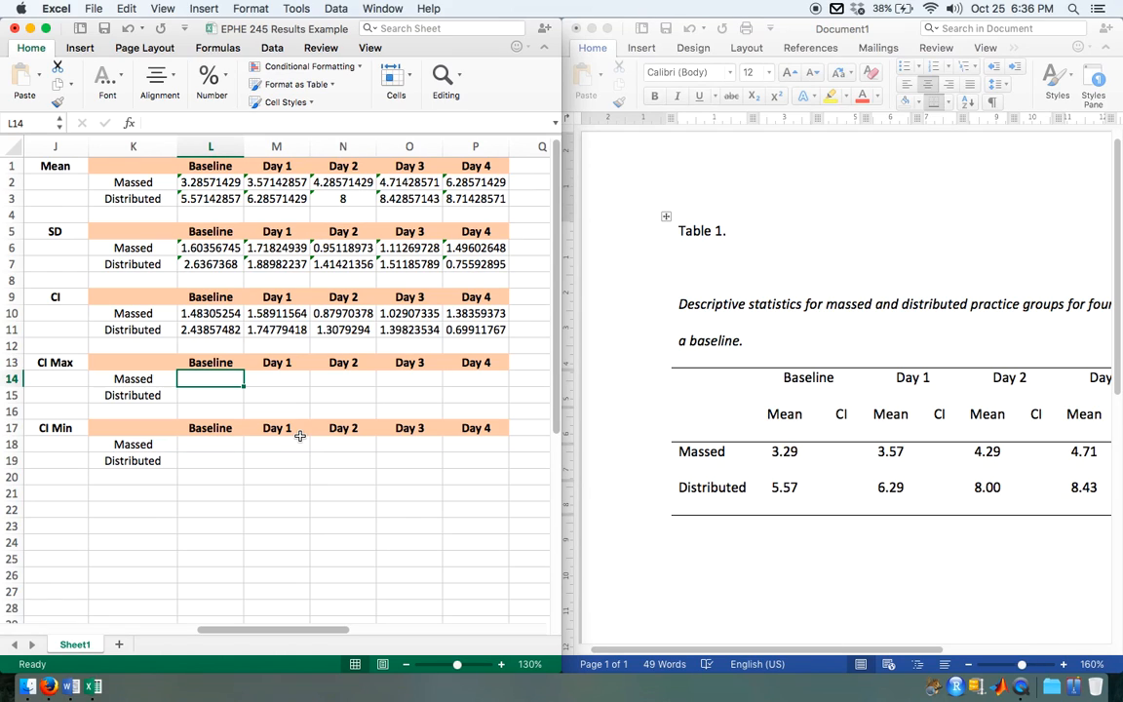
pyautogui.write('=')
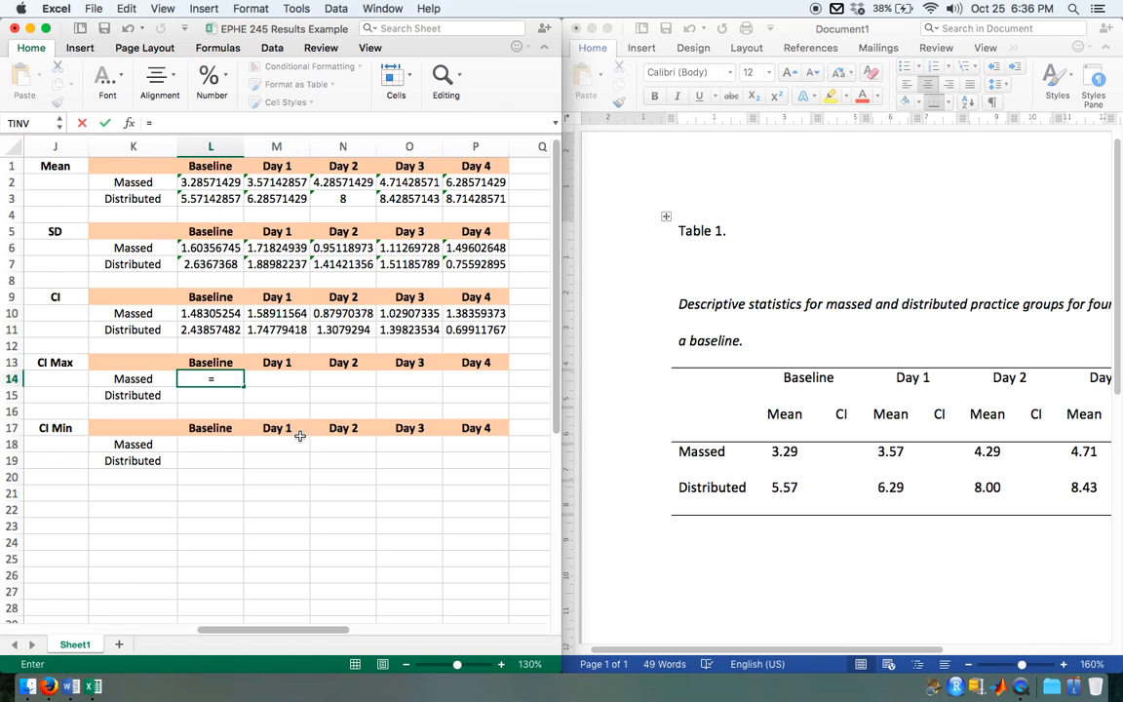
pyautogui.click(210, 183)
pyautogui.write('+')
pyautogui.click(215, 315)
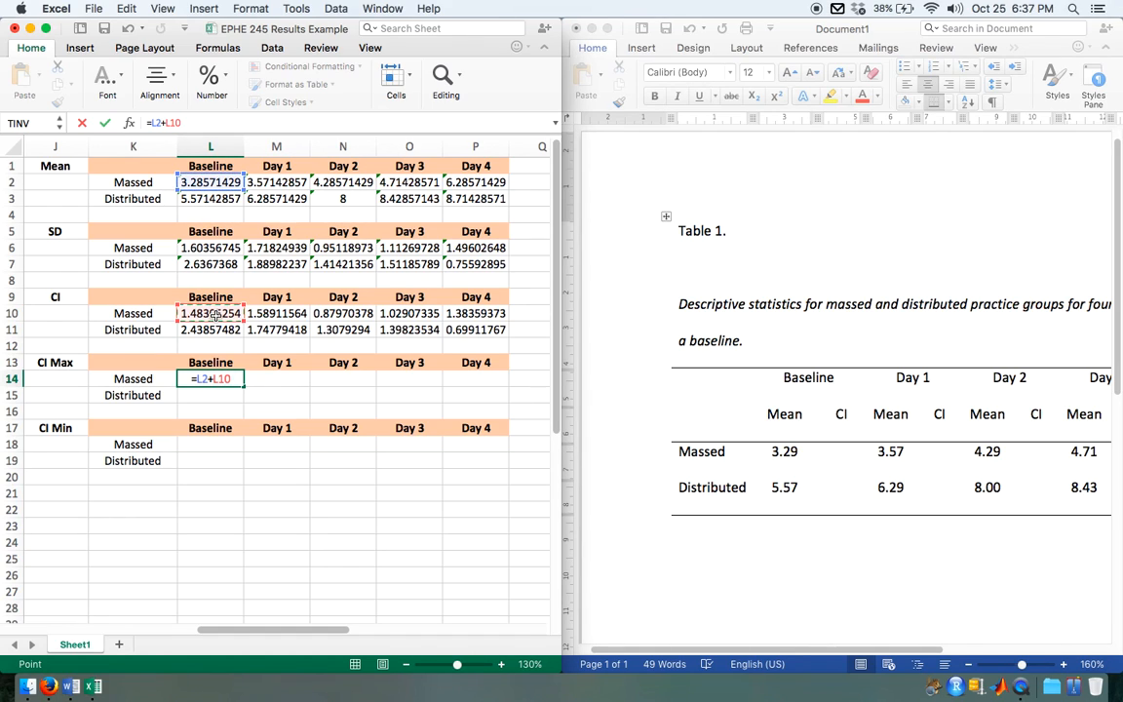
pyautogui.press('Return')
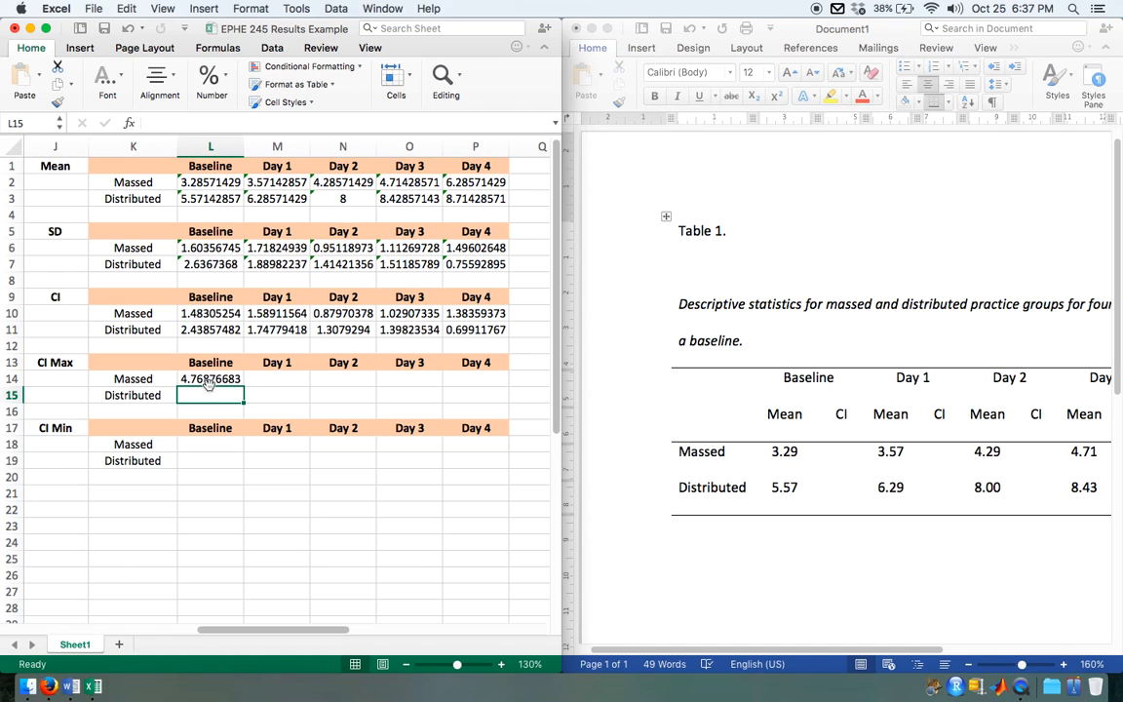
pyautogui.click(222, 380)
pyautogui.moveTo(245, 388); pyautogui.dragTo(509, 402)
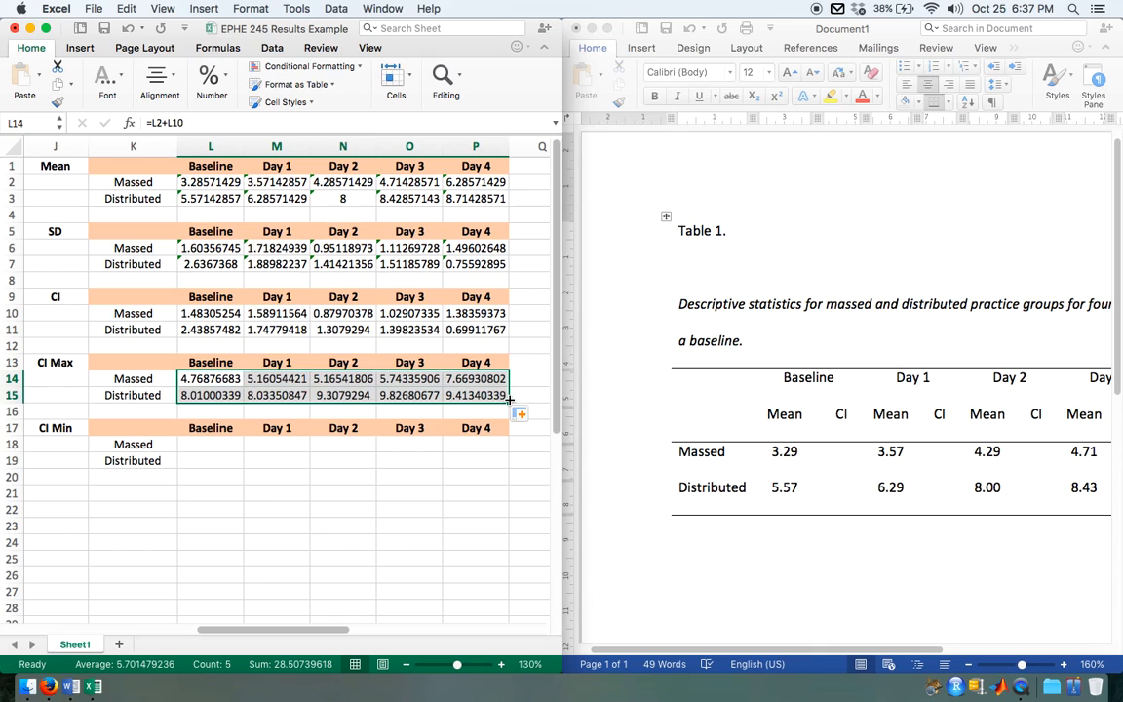
# Step: Calculate CI Min with =L2-L10 in L18 and fill the formula across both groups from Baseline to Day 4 (L18:P19)
pyautogui.click(217, 445)
pyautogui.write('=')
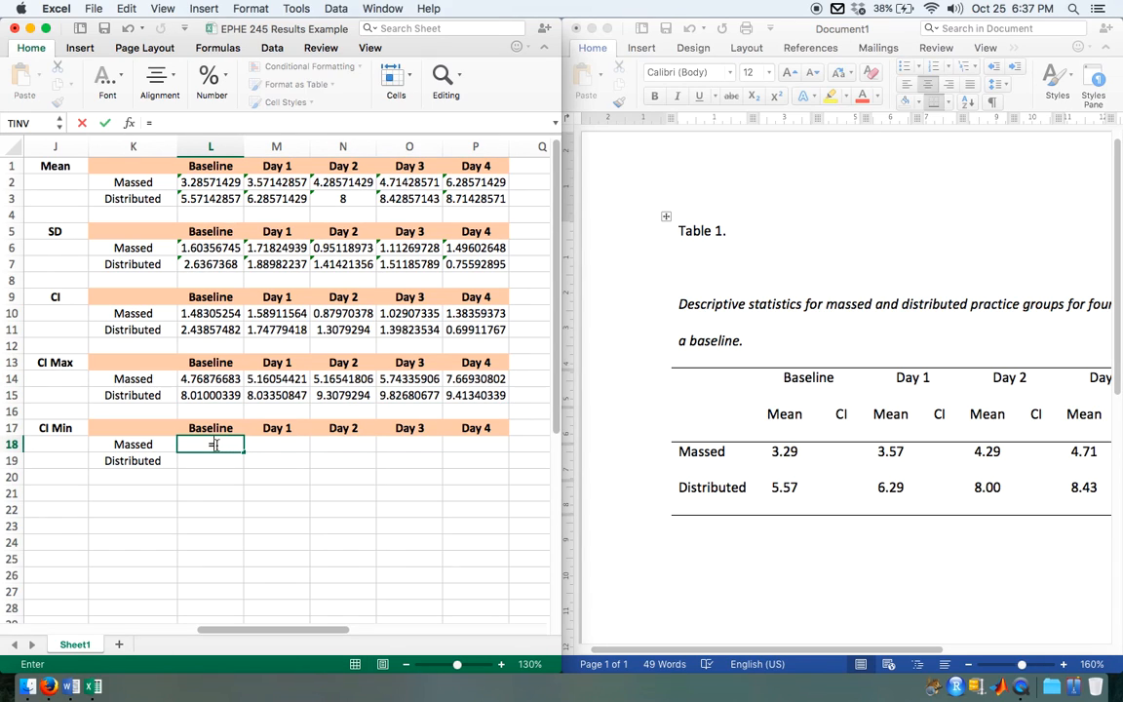
pyautogui.click(214, 182)
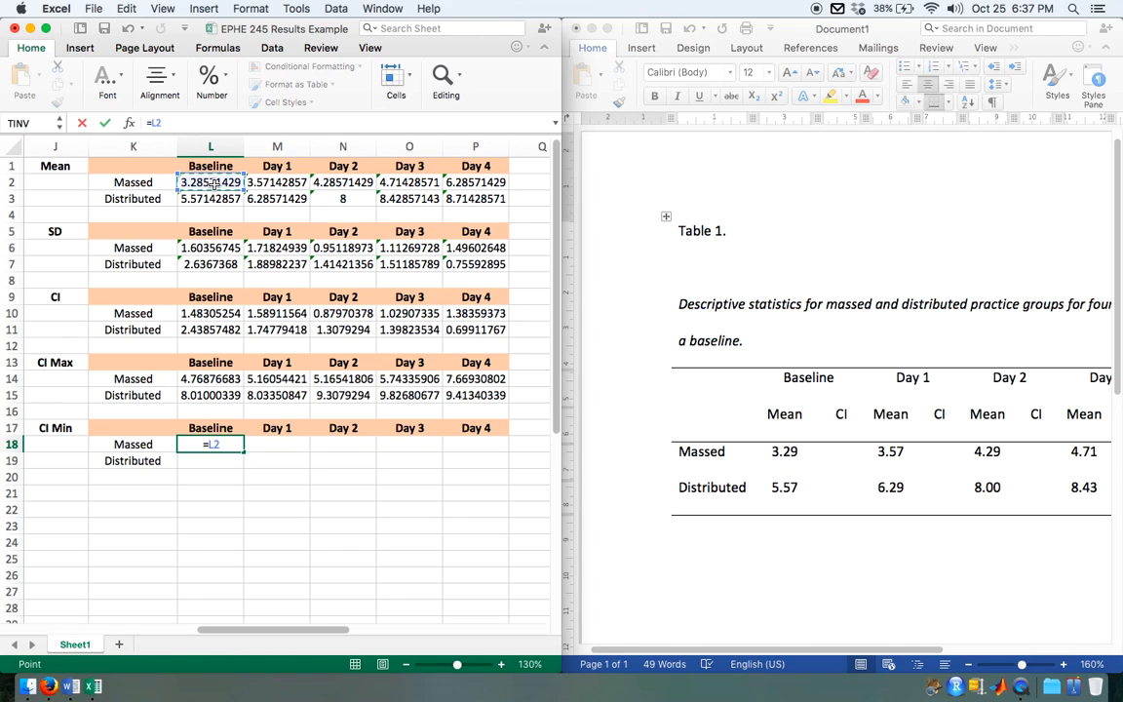
pyautogui.write('-')
pyautogui.click(214, 313)
pyautogui.press('Return')
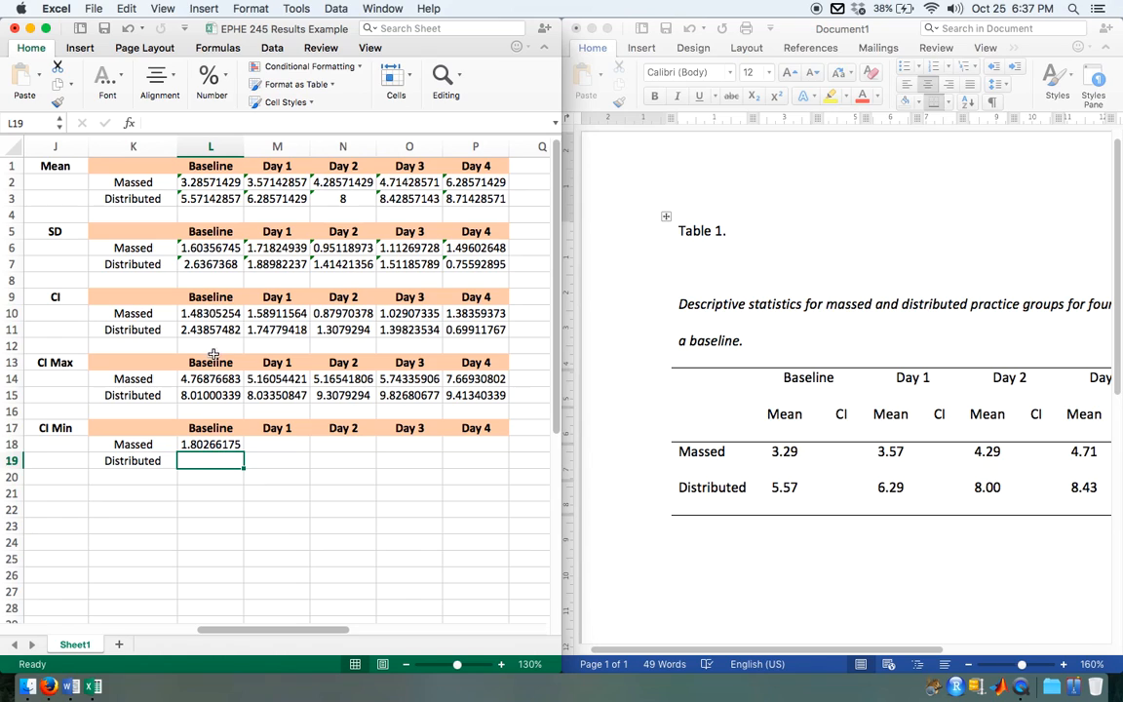
pyautogui.click(211, 445)
pyautogui.moveTo(248, 449); pyautogui.dragTo(507, 449)
pyautogui.click(512, 458)
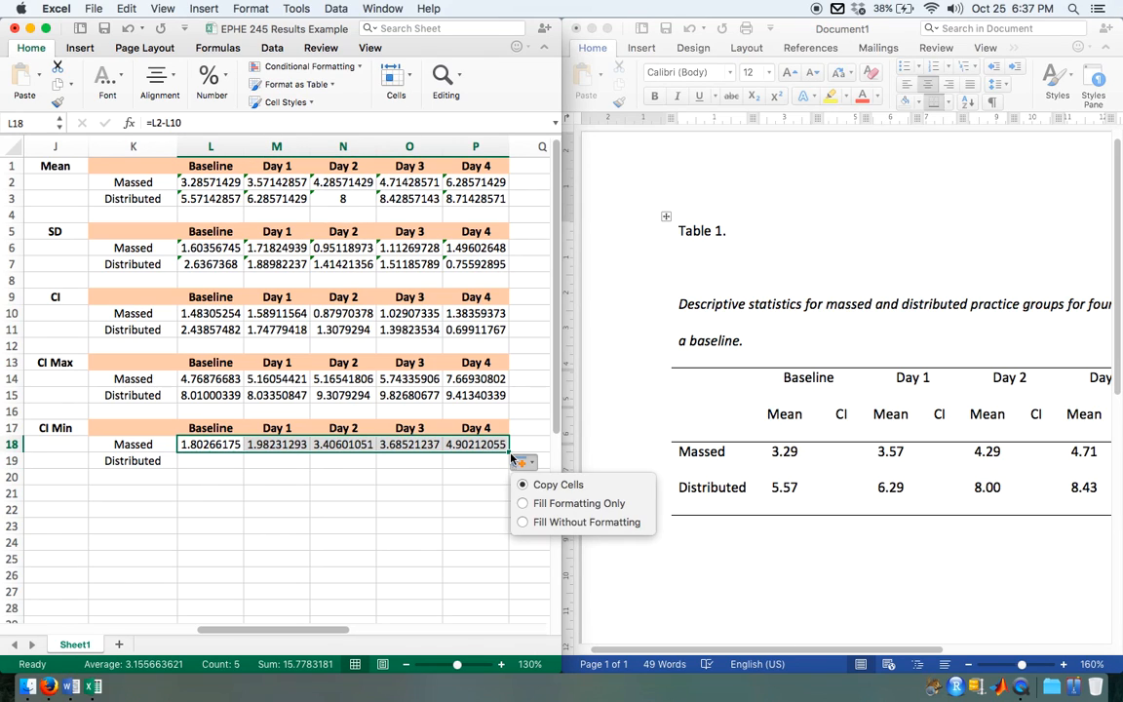
pyautogui.click(477, 456)
pyautogui.moveTo(507, 451); pyautogui.dragTo(505, 466)
# Step: Compare the CI Max and CI Min limits with the error bars on the Reaction Time chart
pyautogui.hscroll(5, 421, 484)
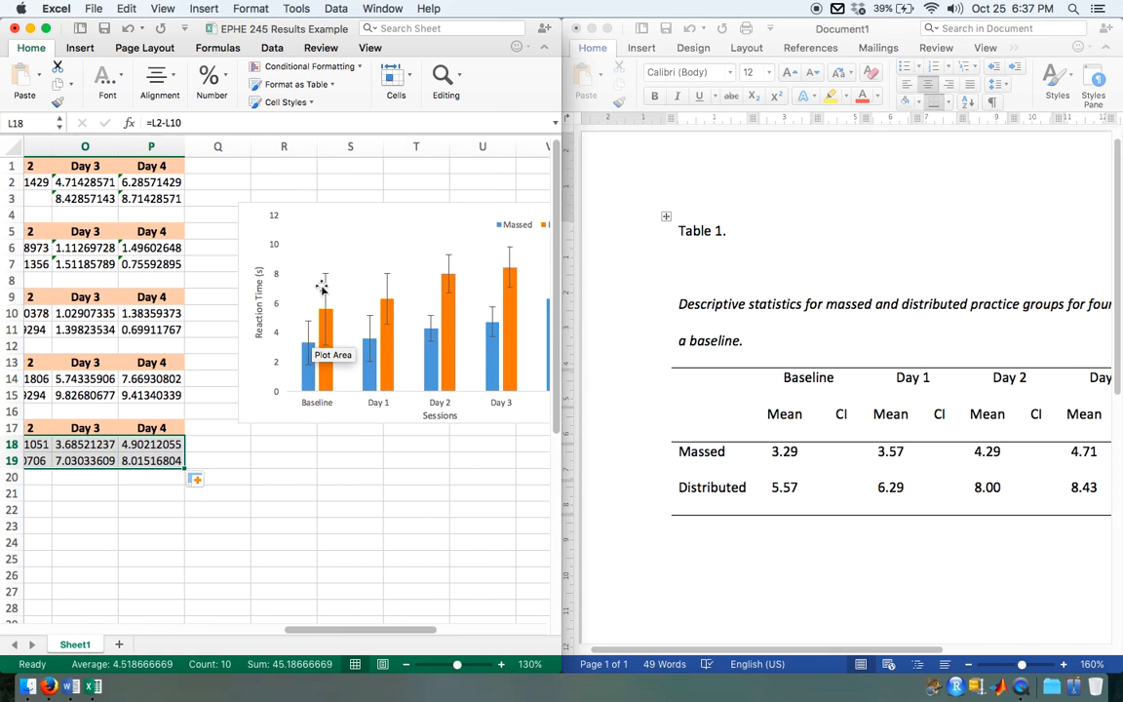
pyautogui.scroll(-2, 313, 364)
pyautogui.hscroll(-3, 230, 470)
pyautogui.hscroll(-2, 230, 470)
pyautogui.hscroll(2, 230, 470)
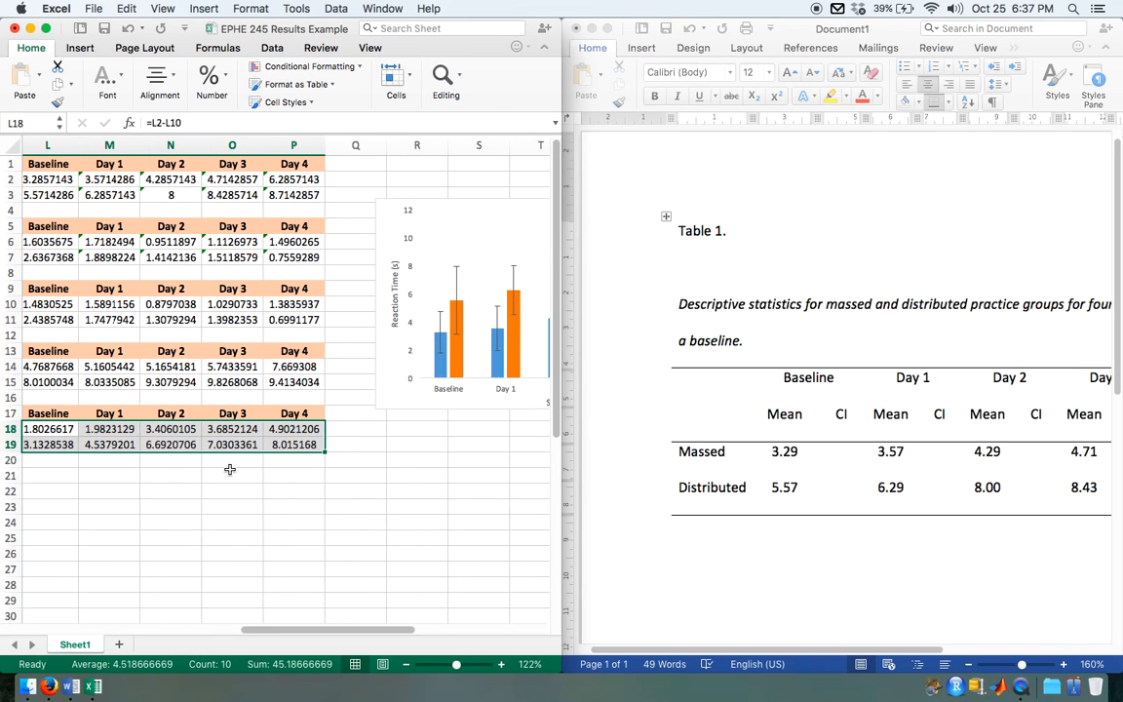
pyautogui.hscroll(-2, 230, 470)
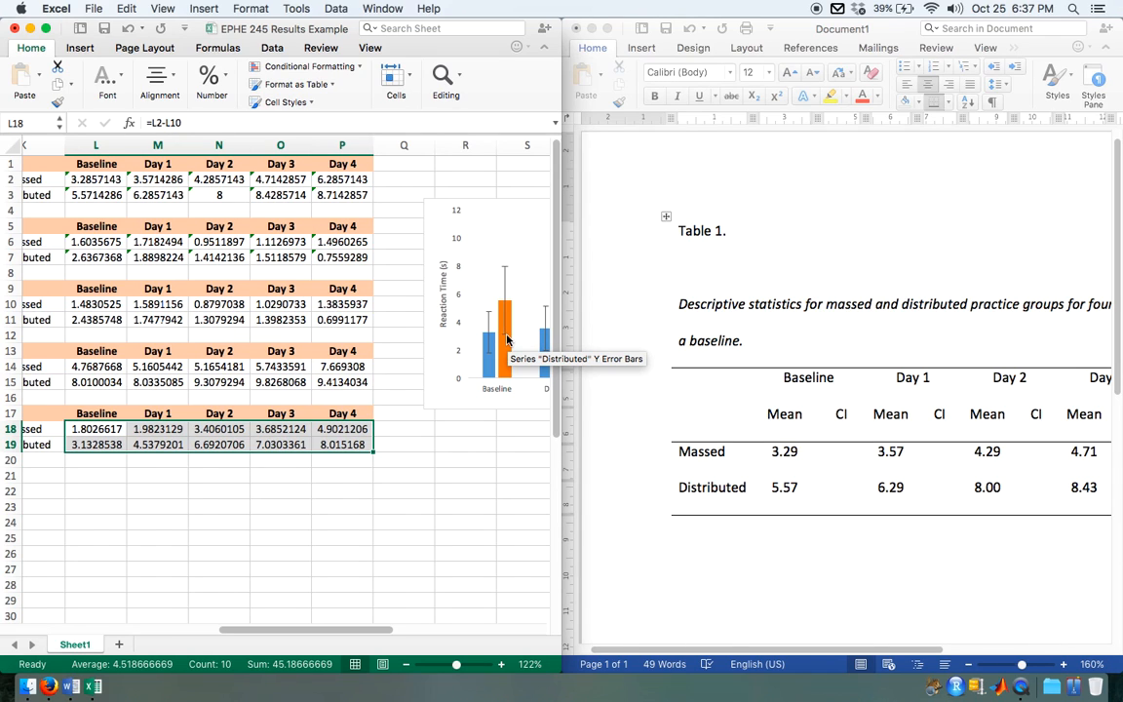
# Step: Examine the Massed and Distributed Baseline bars and their error bars up close on the Reaction Time chart
pyautogui.hscroll(3, 128, 470)
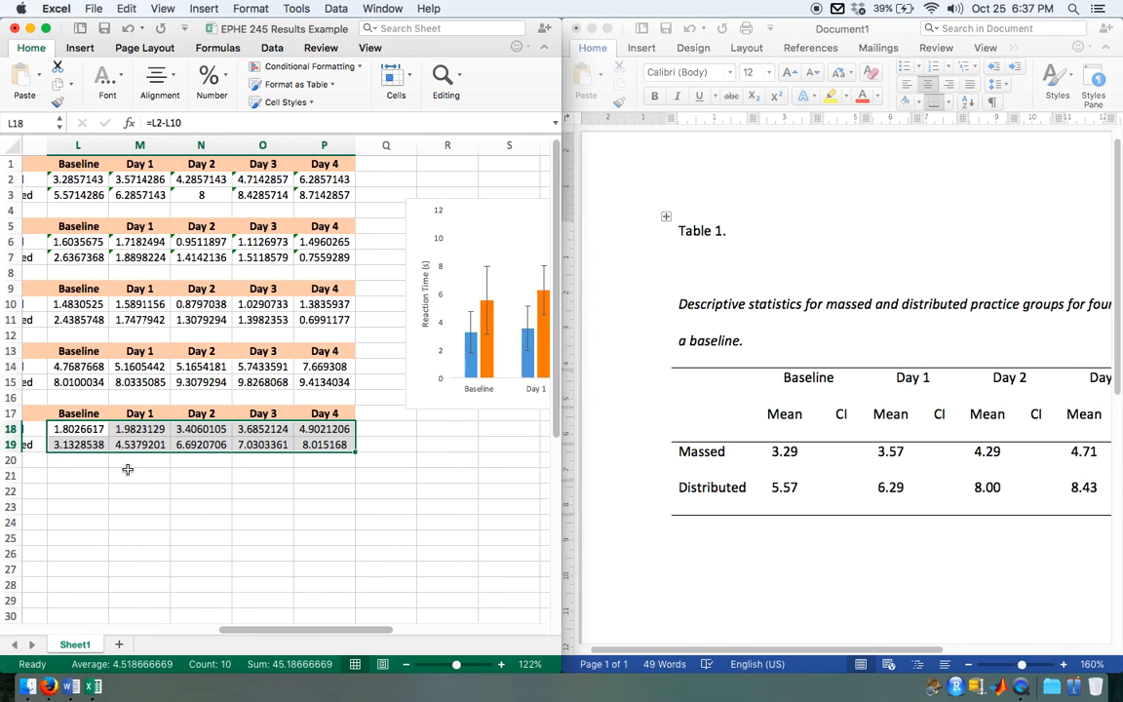
pyautogui.hscroll(1, 128, 470)
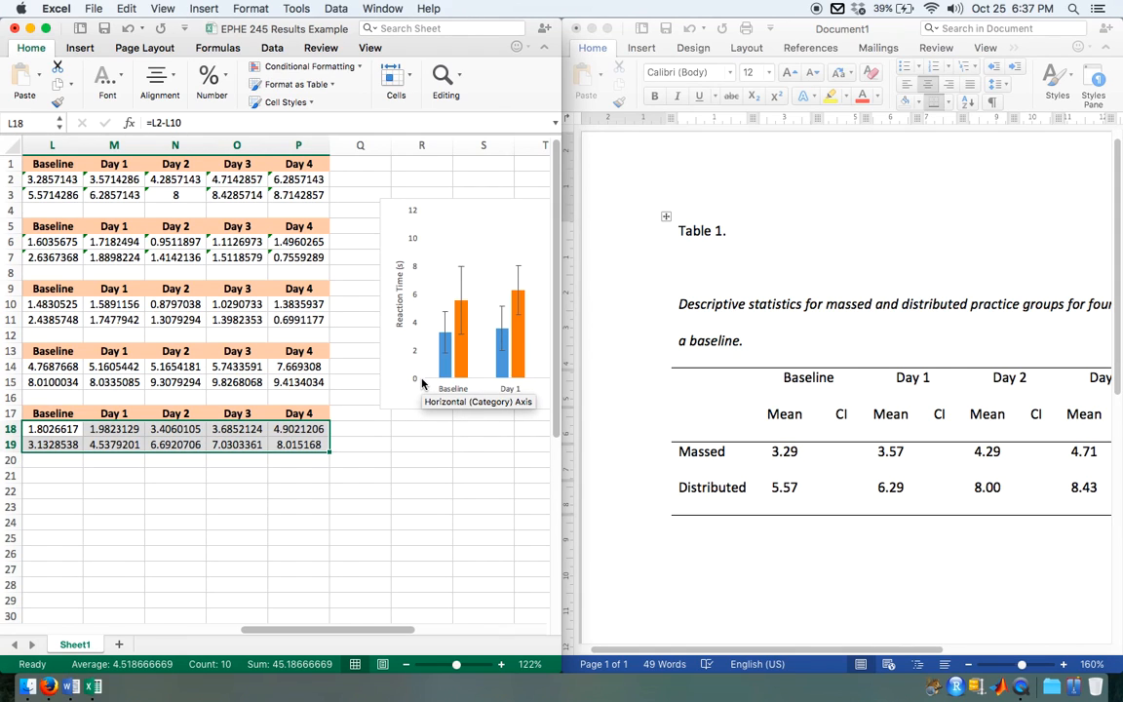
pyautogui.hscroll(5, 374, 415)
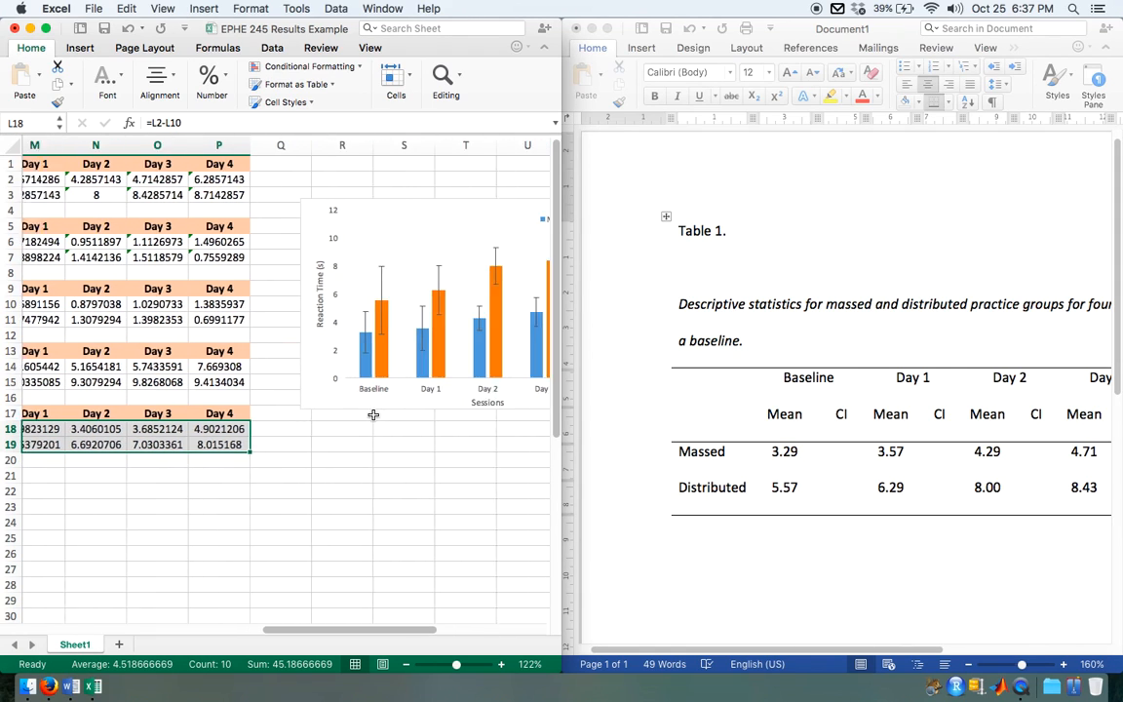
pyautogui.scroll(5, 373, 415)
pyautogui.scroll(10, 374, 415)
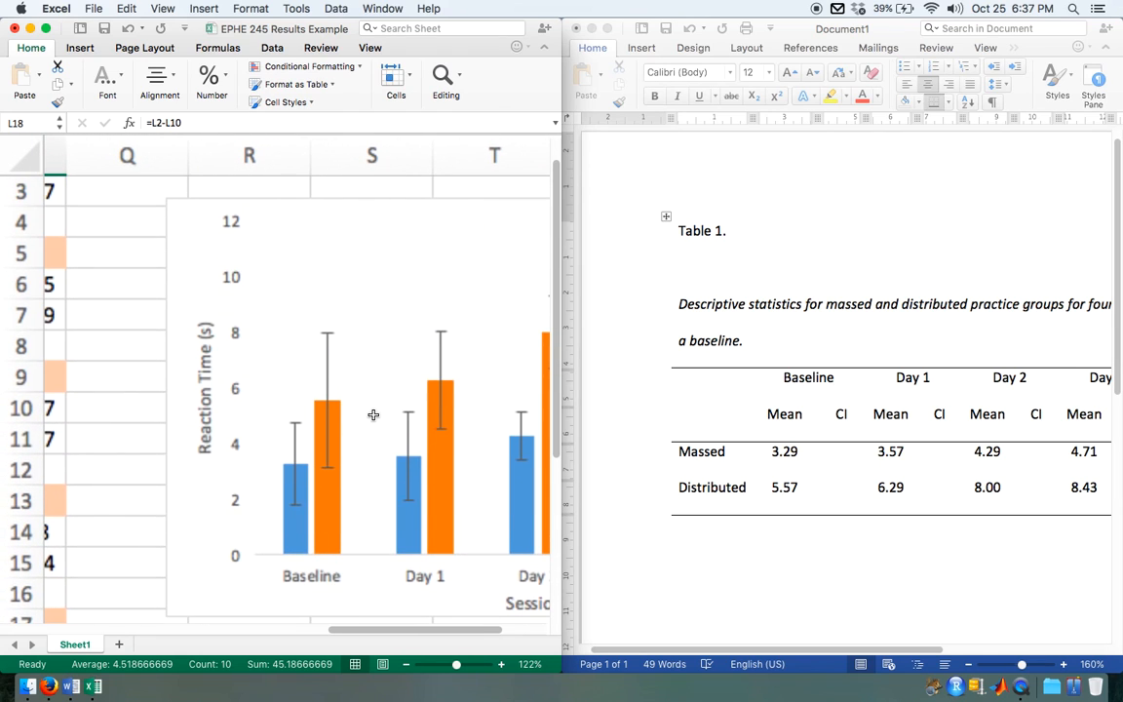
pyautogui.hscroll(3, 374, 415)
pyautogui.scroll(-1, 373, 415)
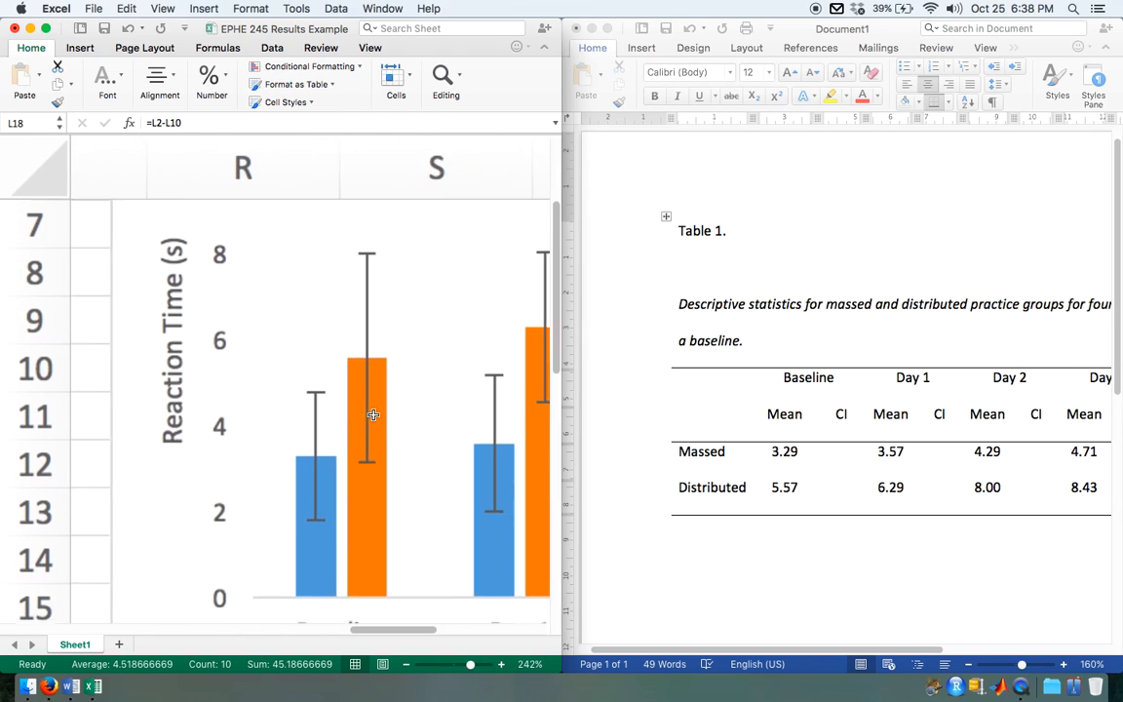
pyautogui.hscroll(-2, 374, 416)
pyautogui.scroll(5, 374, 416)
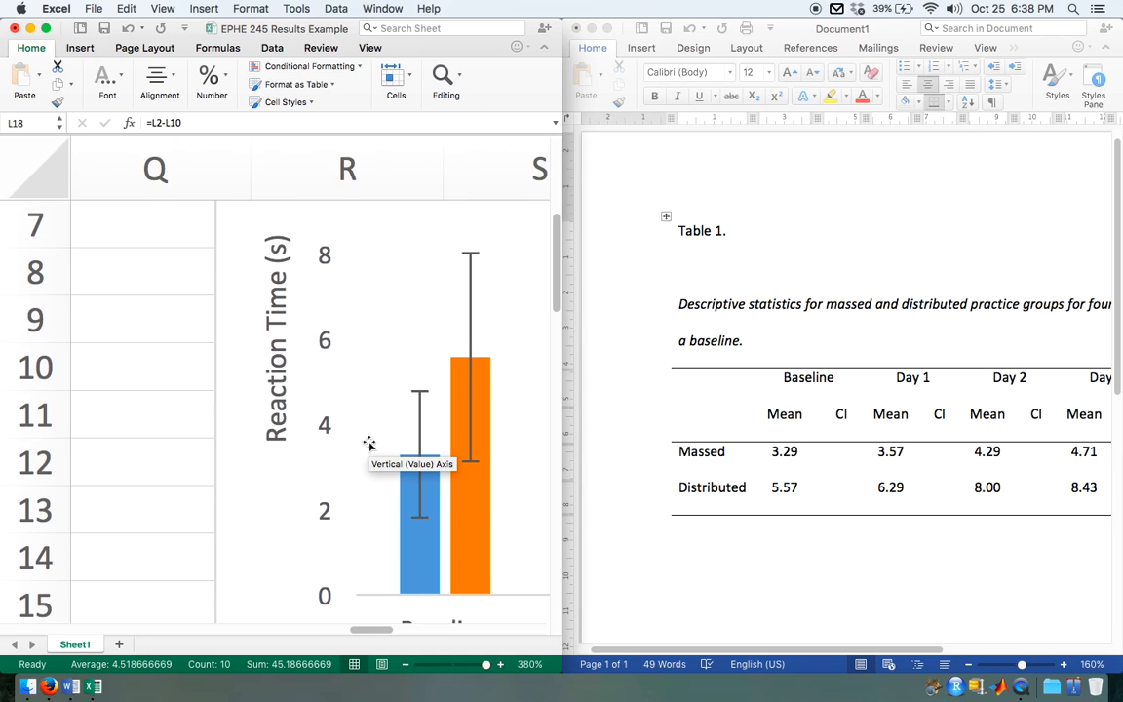
pyautogui.scroll(-3, 371, 439)
pyautogui.hscroll(1, 370, 439)
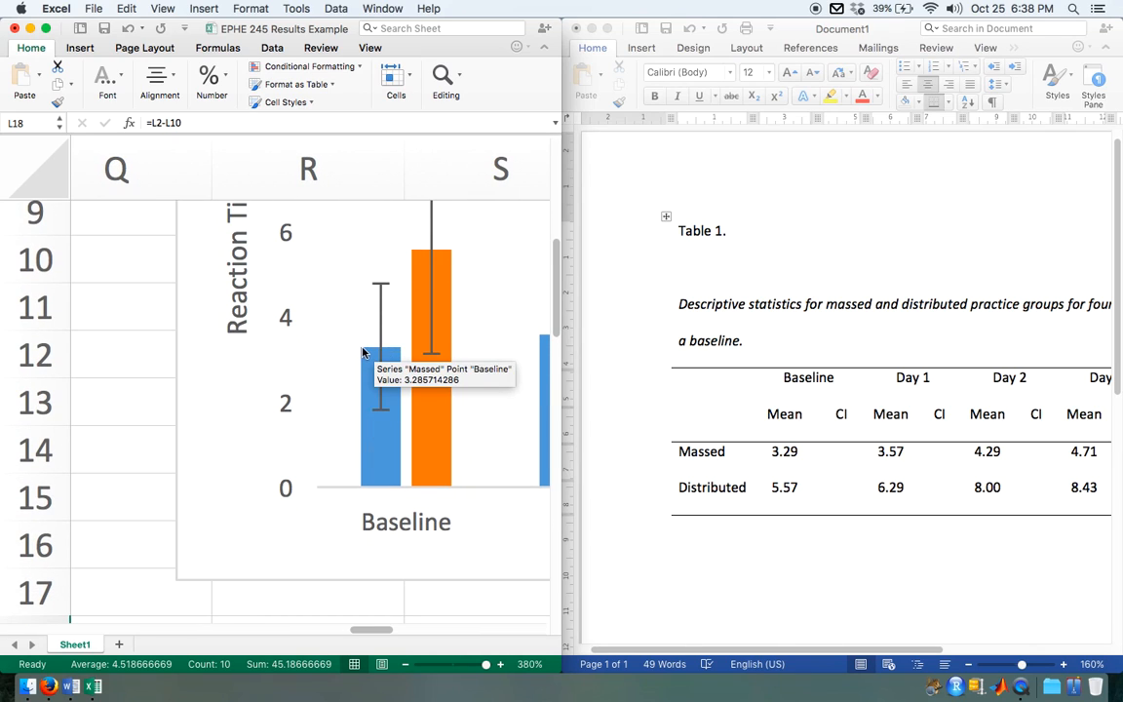
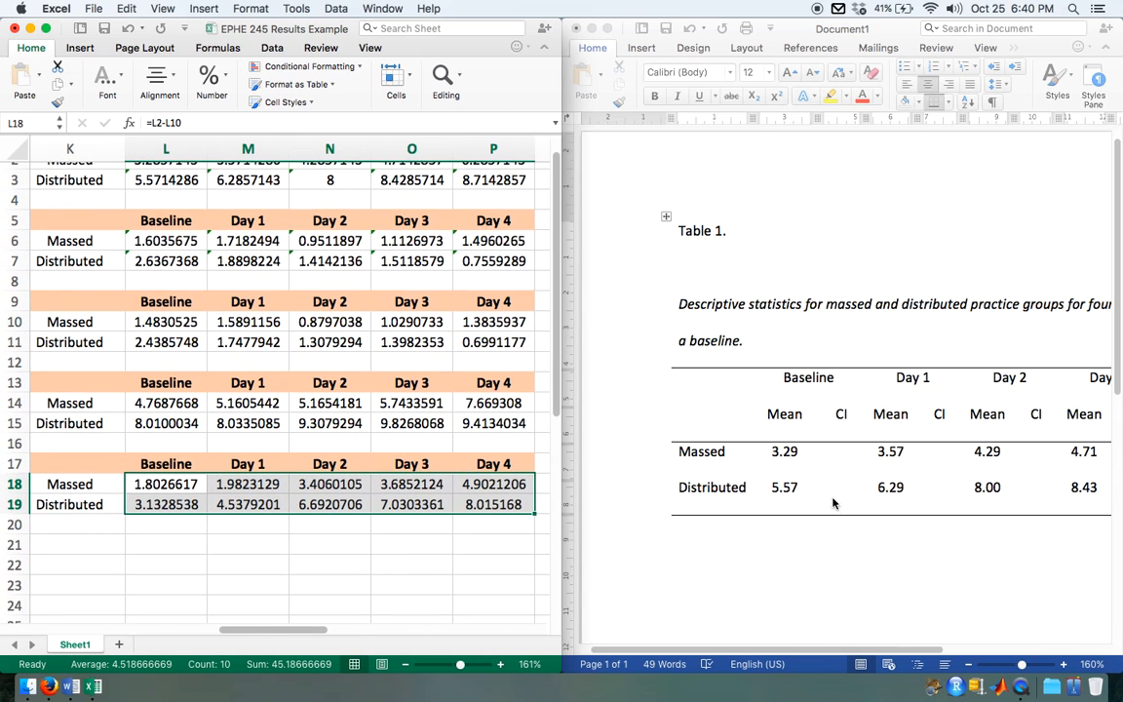
# Step: Switch to Word and enter 1.80 as the lower limit in the Massed row's Baseline CI cell
pyautogui.click(772, 415)
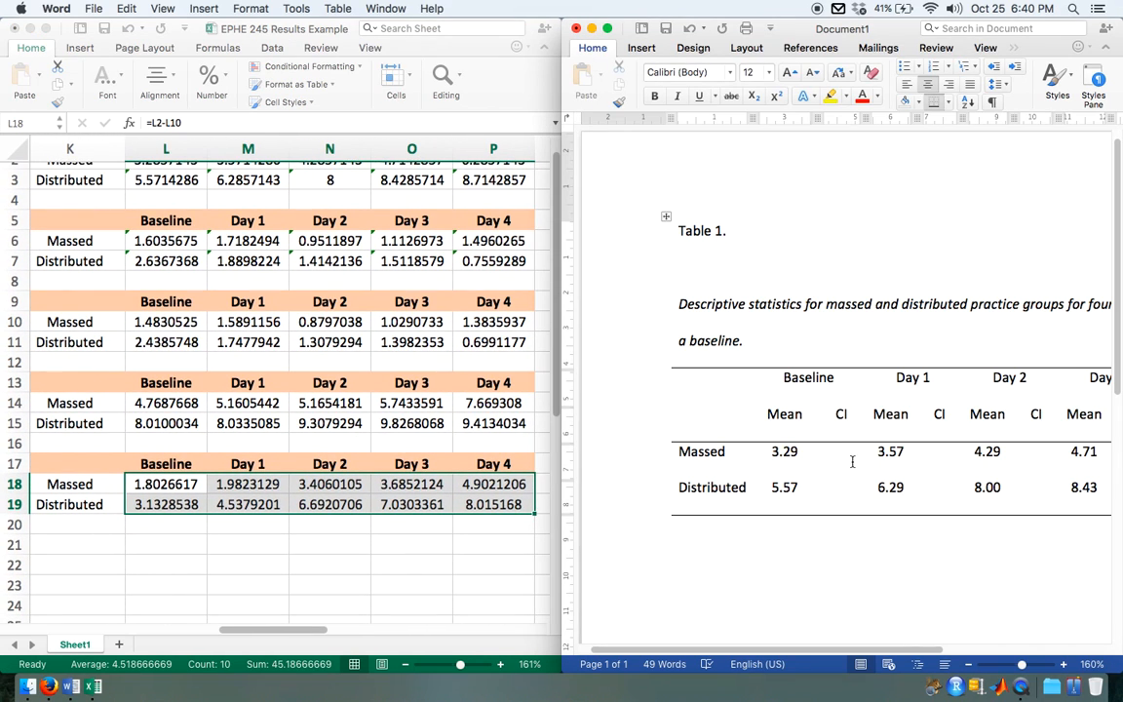
pyautogui.click(844, 452)
pyautogui.hscroll(-3, 172, 490)
pyautogui.scroll(-1, 171, 490)
pyautogui.hscroll(1, 172, 490)
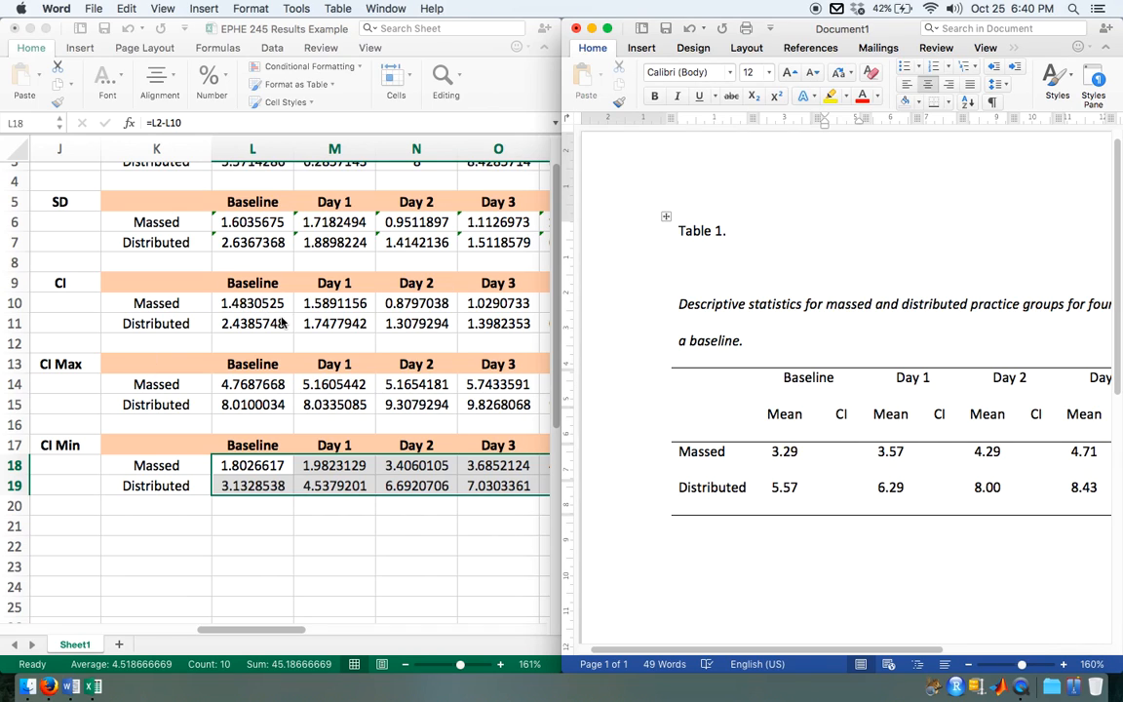
pyautogui.write('1.')
pyautogui.write('4')
pyautogui.write('8')
pyautogui.press('BackSpace')
pyautogui.press('BackSpace')
pyautogui.press('BackSpace')
pyautogui.press('BackSpace')
pyautogui.write('1.80')
# Step: Add the upper limit 4.77 to the Massed Baseline CI cell, separated from 1.80 by a comma
pyautogui.press('Return')
pyautogui.write('4.6')
pyautogui.press('BackSpace')
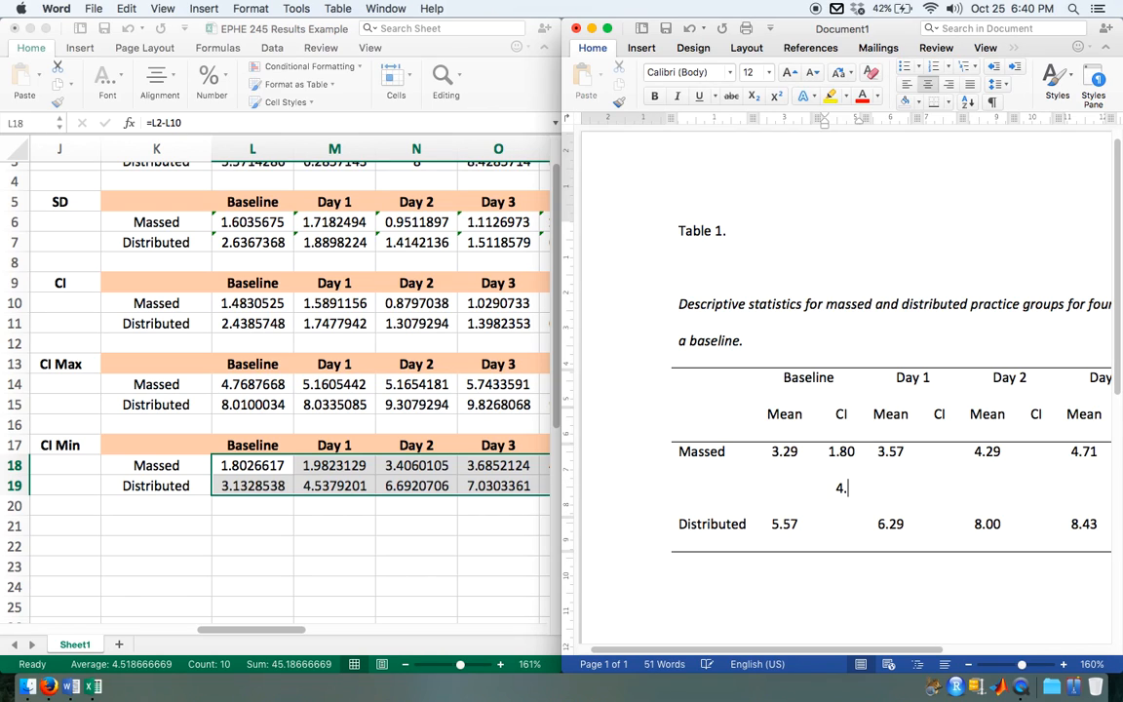
pyautogui.write('77')
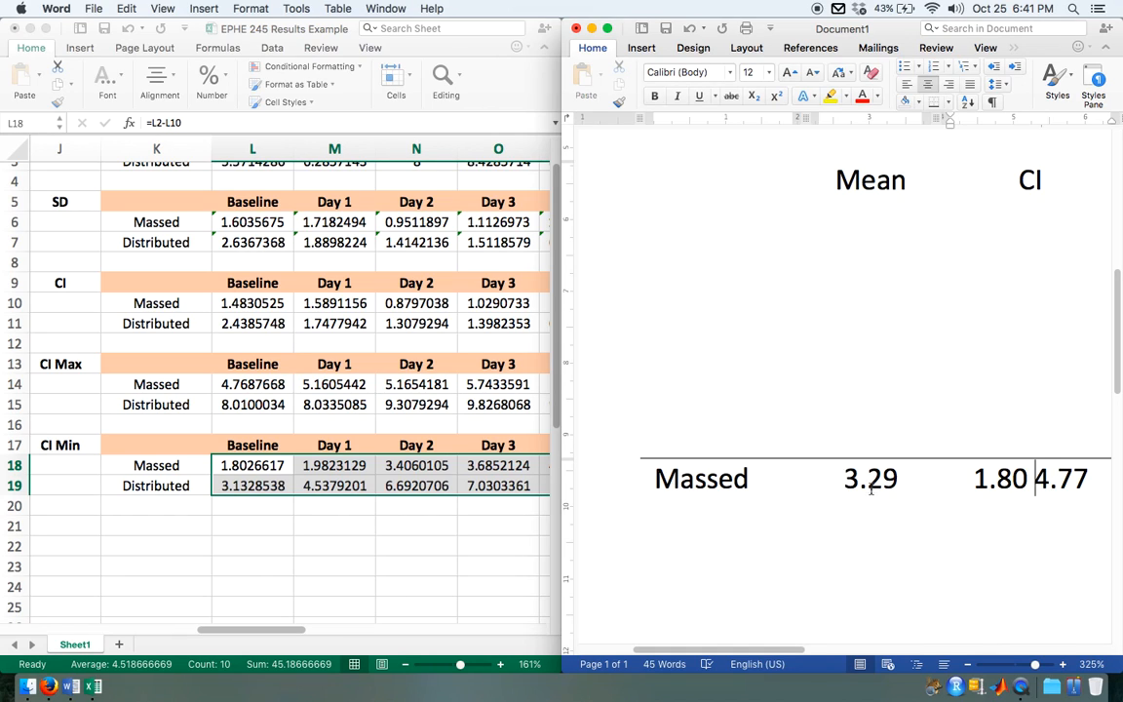
pyautogui.click(1030, 483)
pyautogui.write(',')
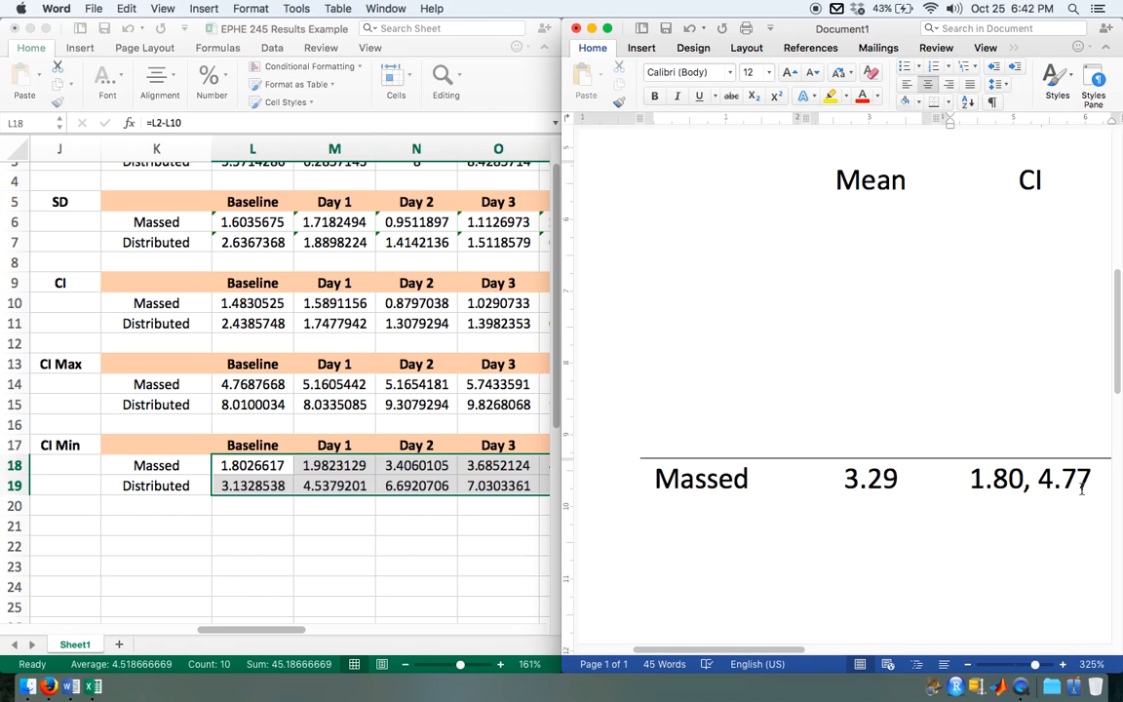
# Step: Enter the confidence limits 3.13, 8.01 in the Distributed row's Baseline CI cell
pyautogui.scroll(-5, 1081, 490)
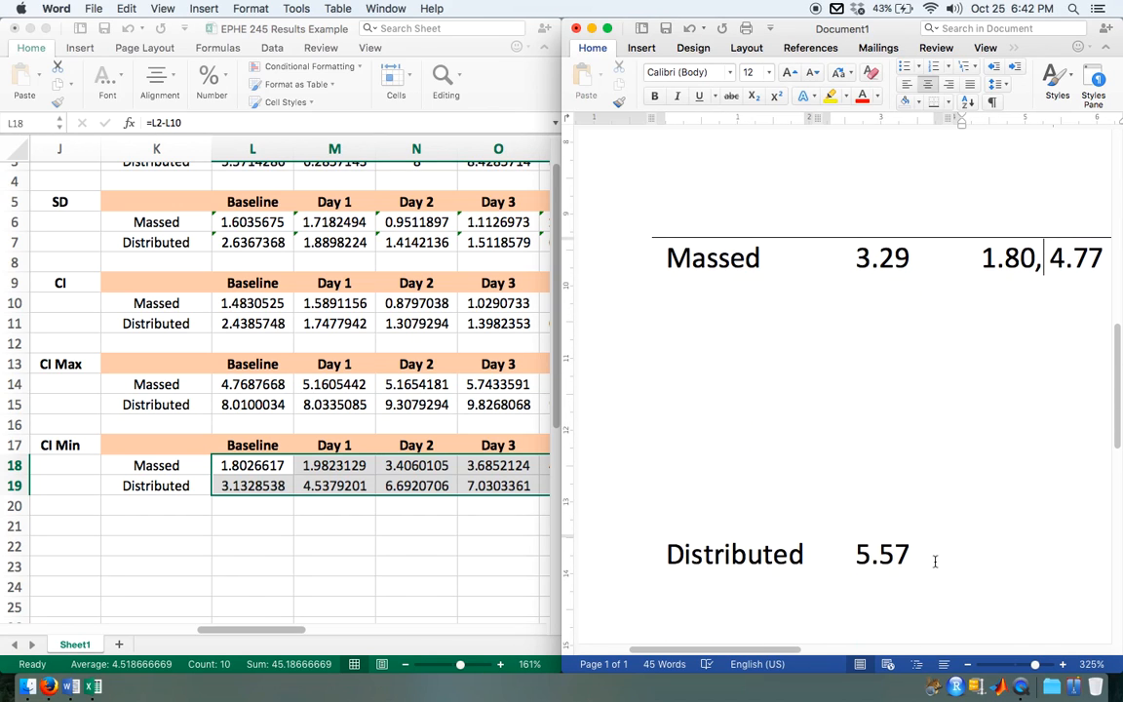
pyautogui.click(986, 553)
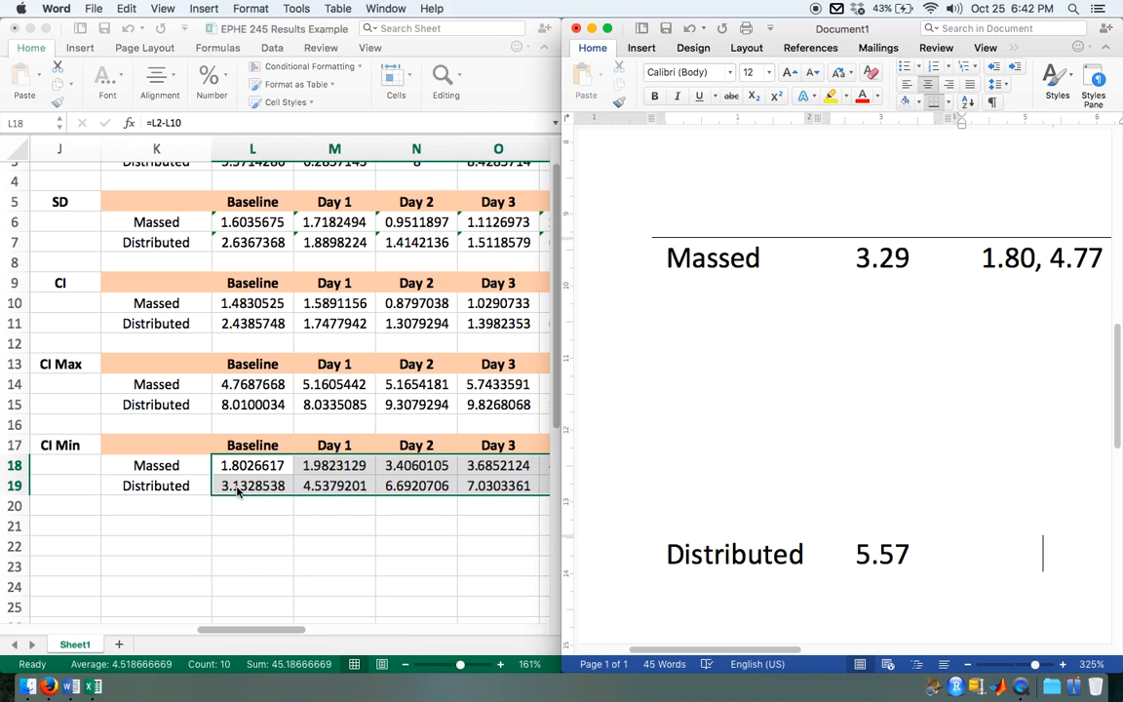
pyautogui.write('3.13')
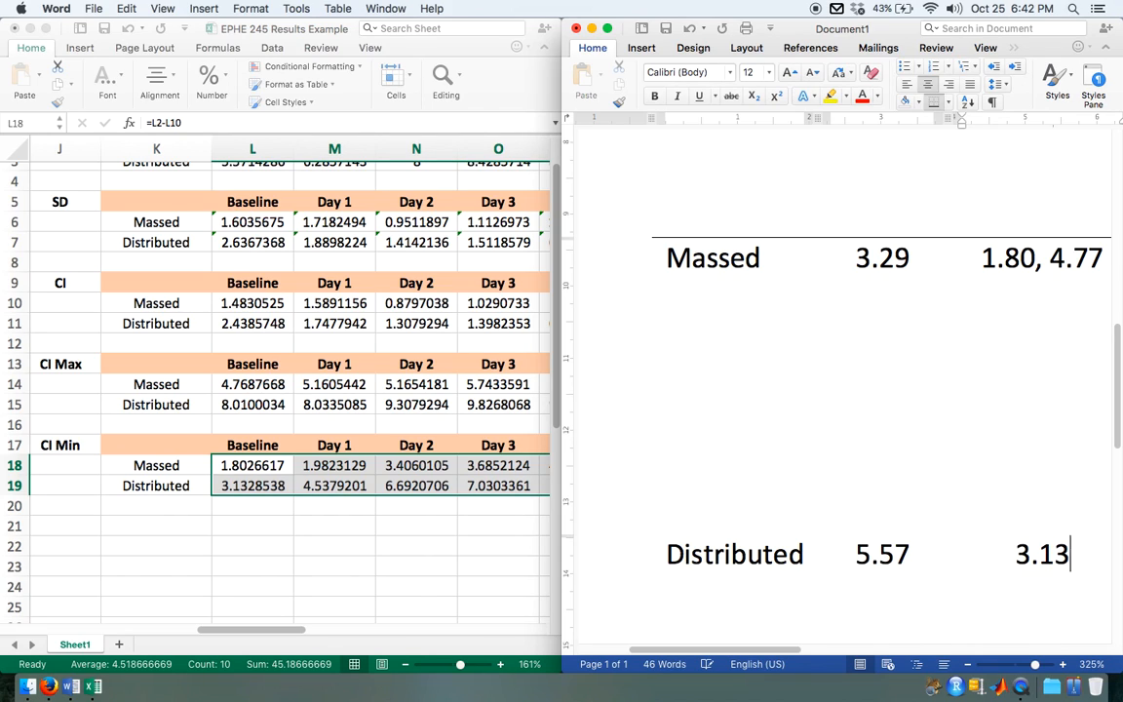
pyautogui.write(', ')
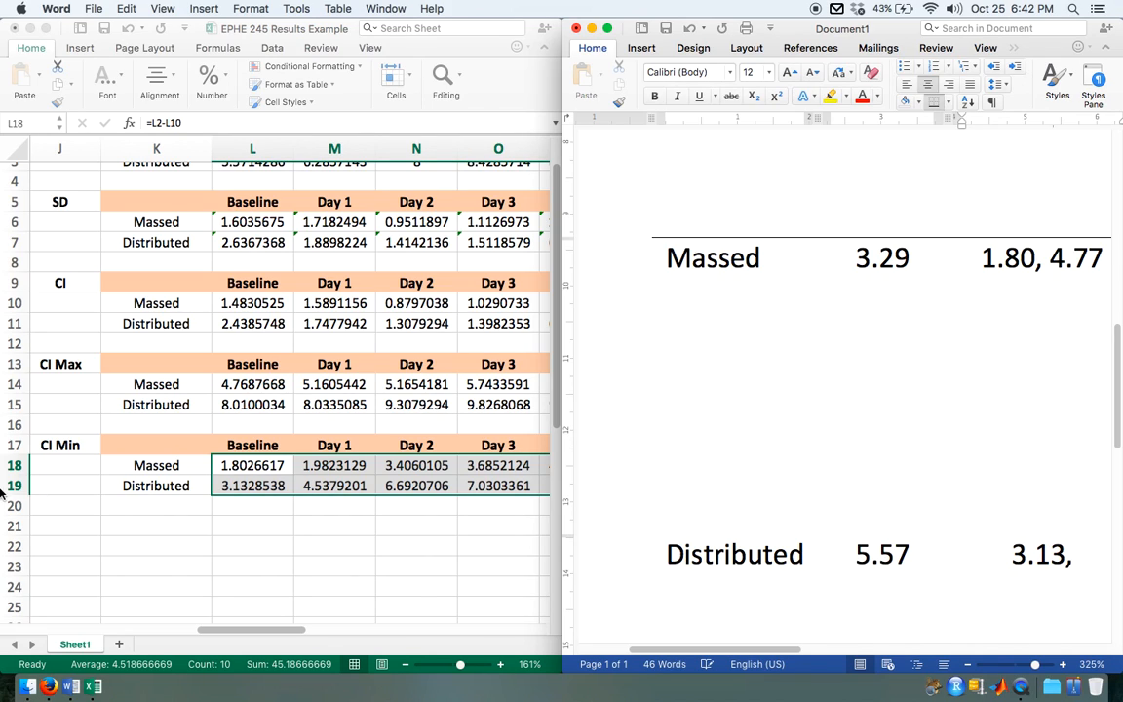
pyautogui.write('8.')
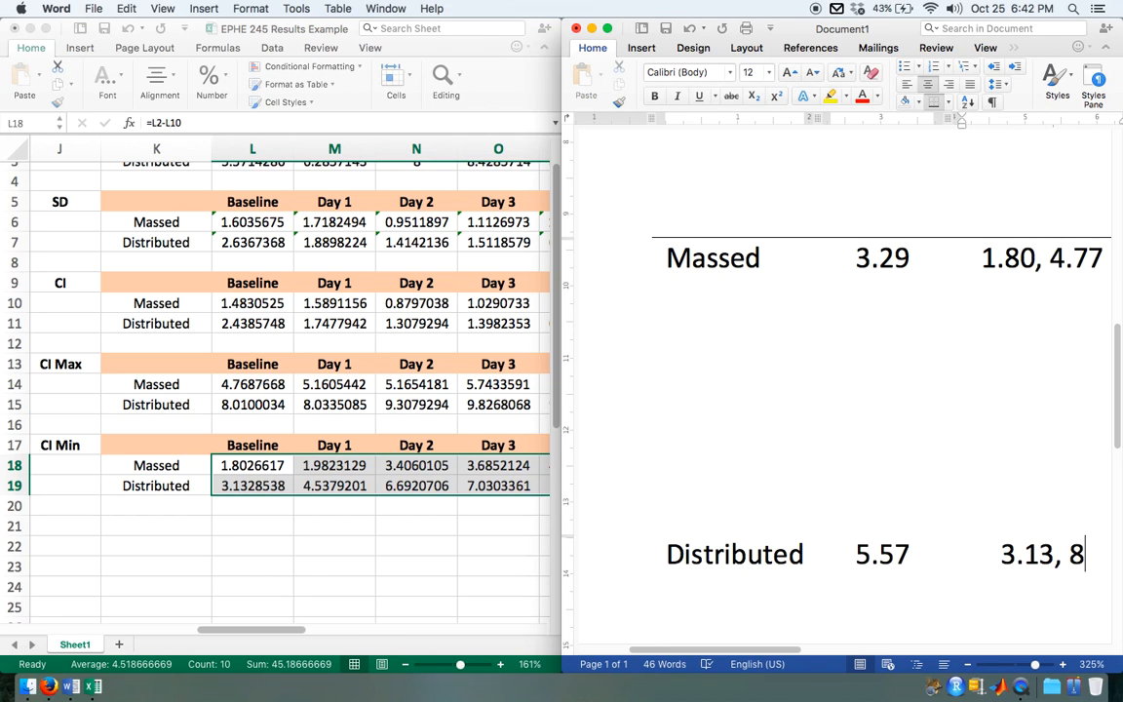
pyautogui.write('01')
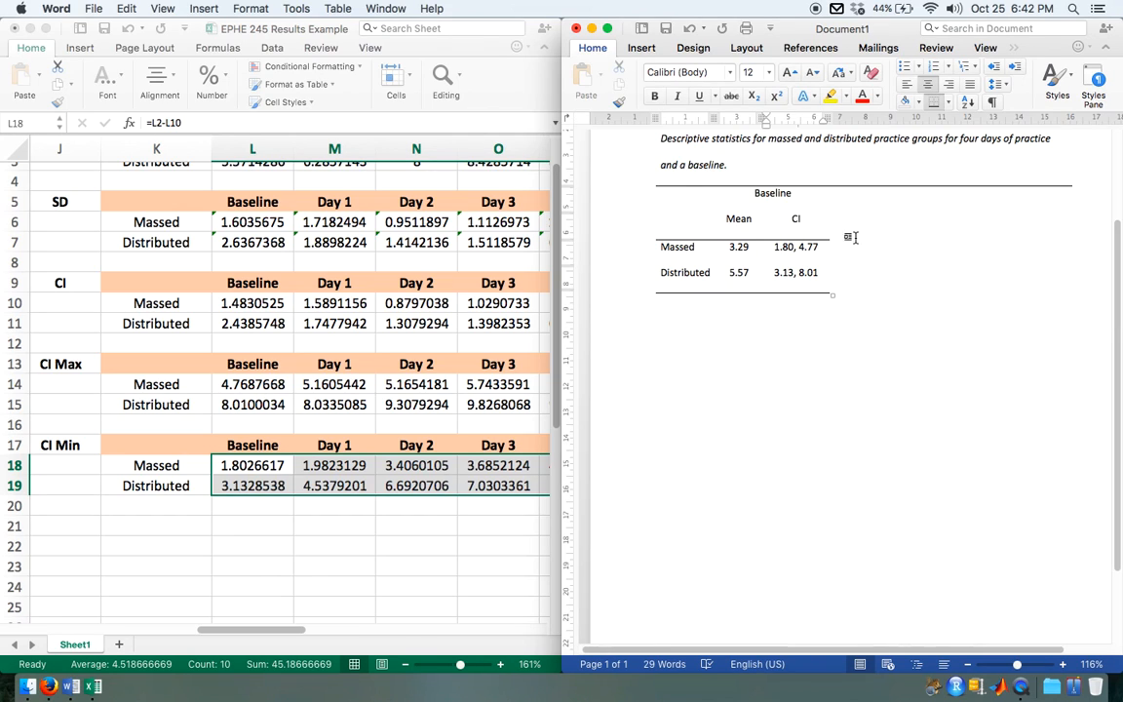
# Step: Review the Baseline means and confidence limits in the Word table against the Excel values, including the table's header rows
pyautogui.scroll(5, 854, 265)
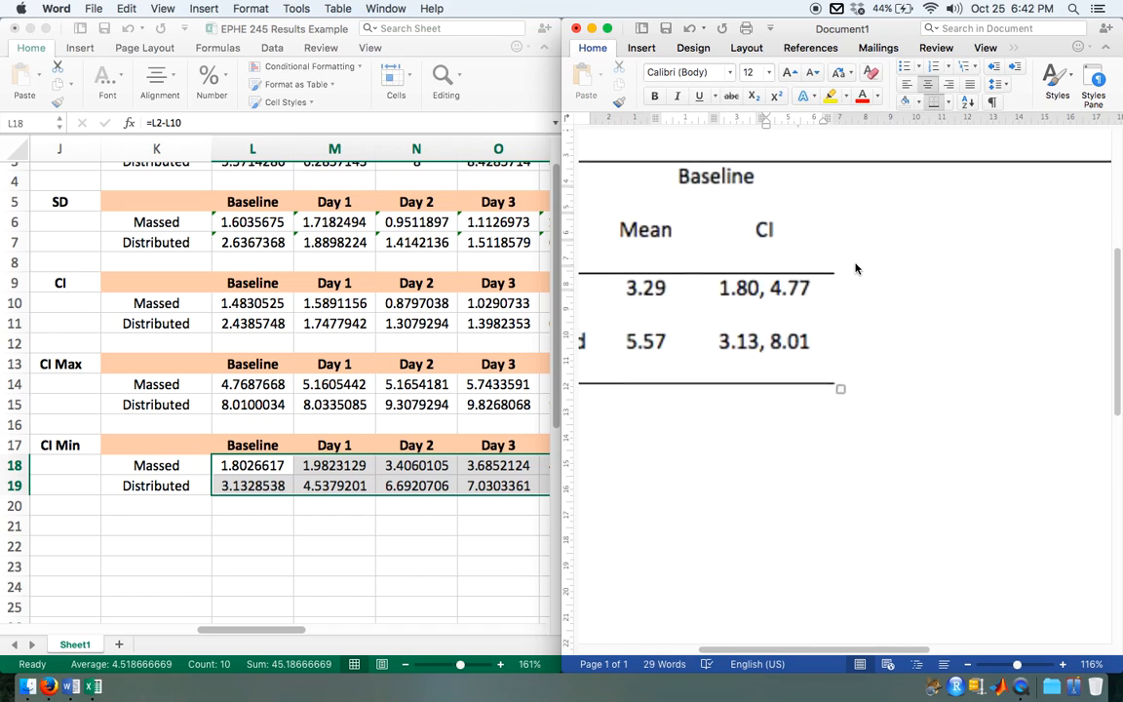
pyautogui.hscroll(-5, 855, 268)
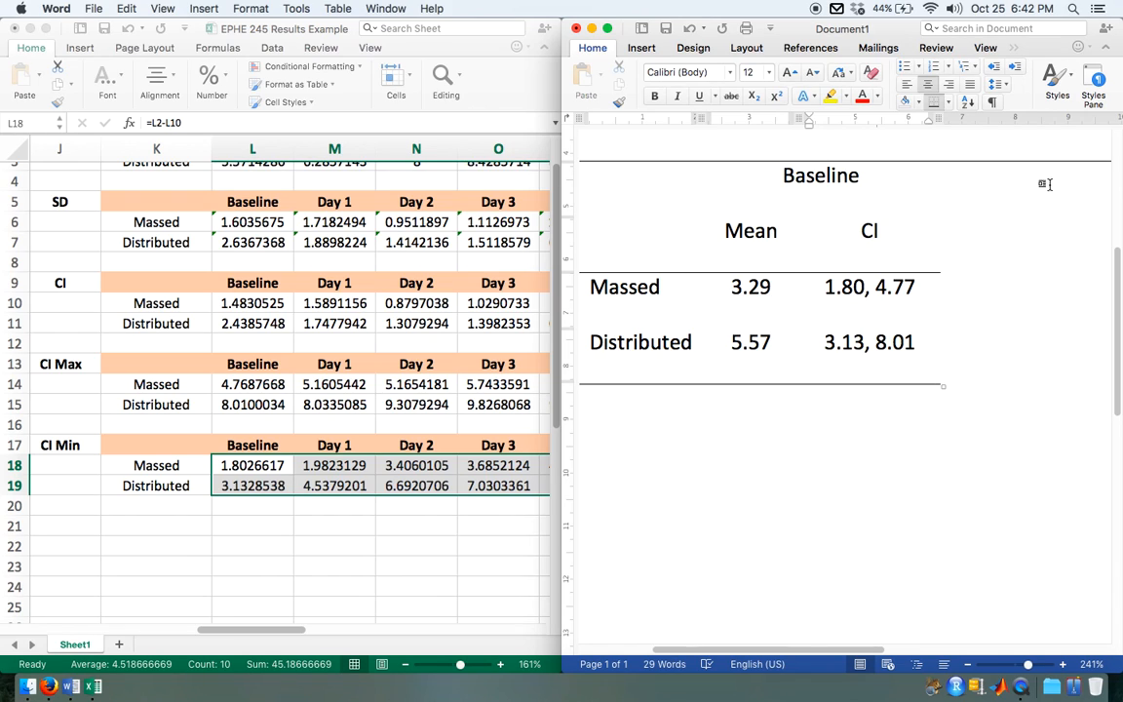
pyautogui.scroll(-10, 908, 394)
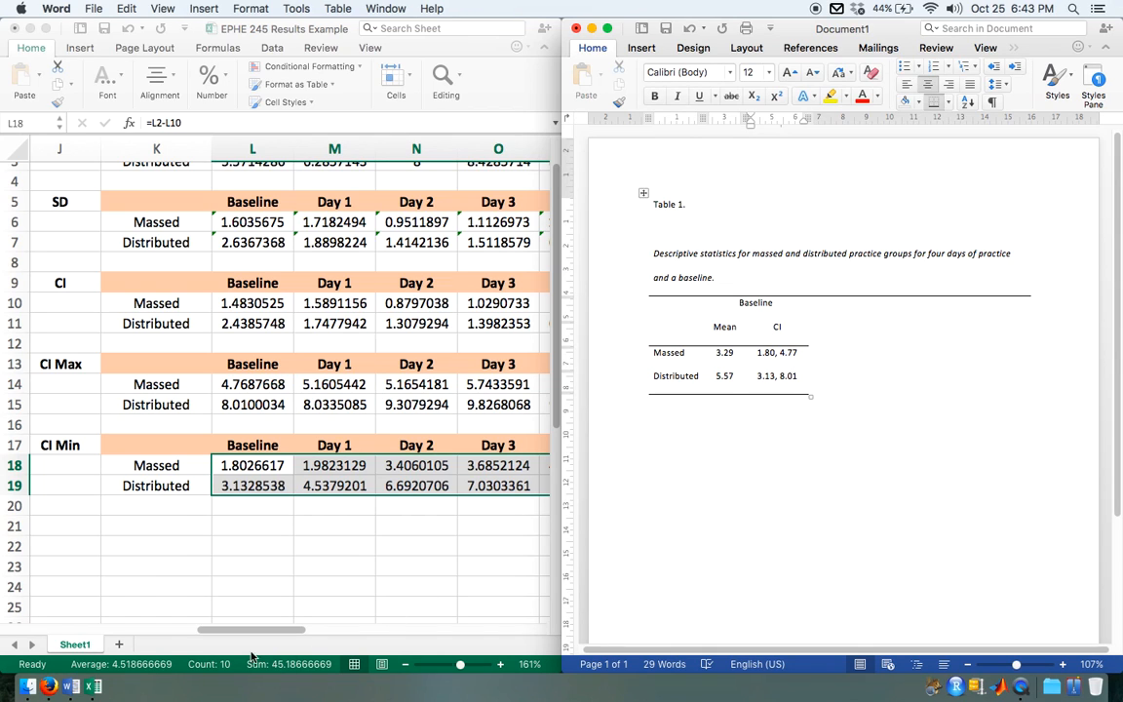
pyautogui.click(251, 475)
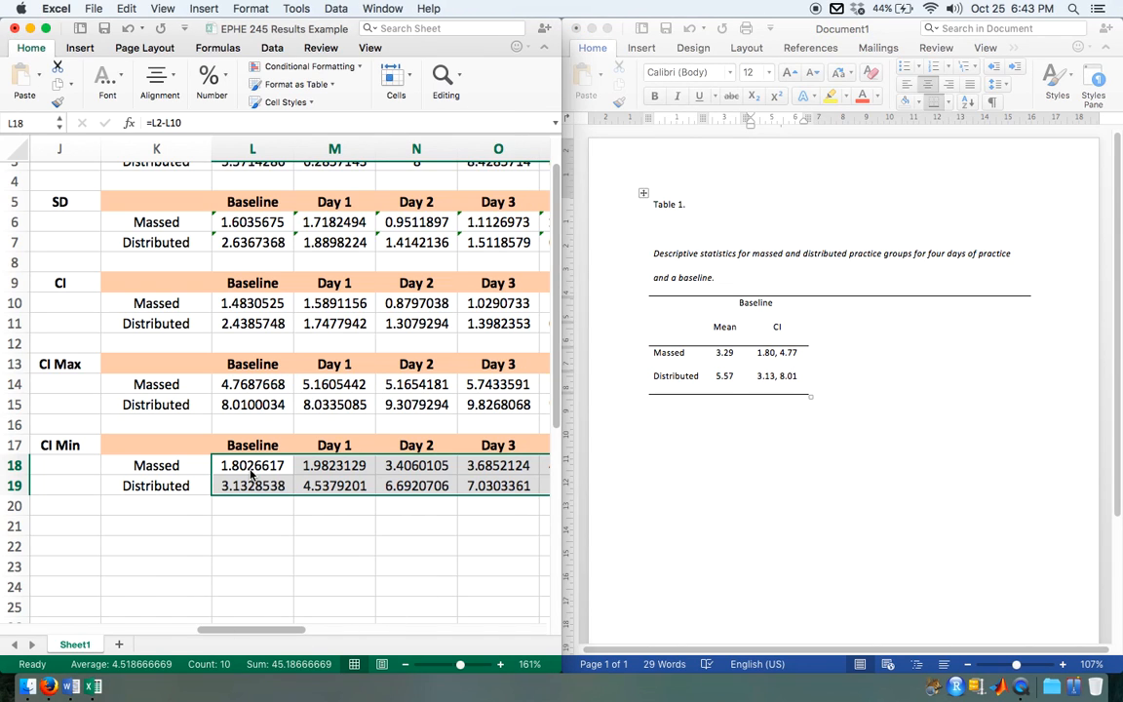
pyautogui.scroll(3, 224, 202)
pyautogui.click(256, 193)
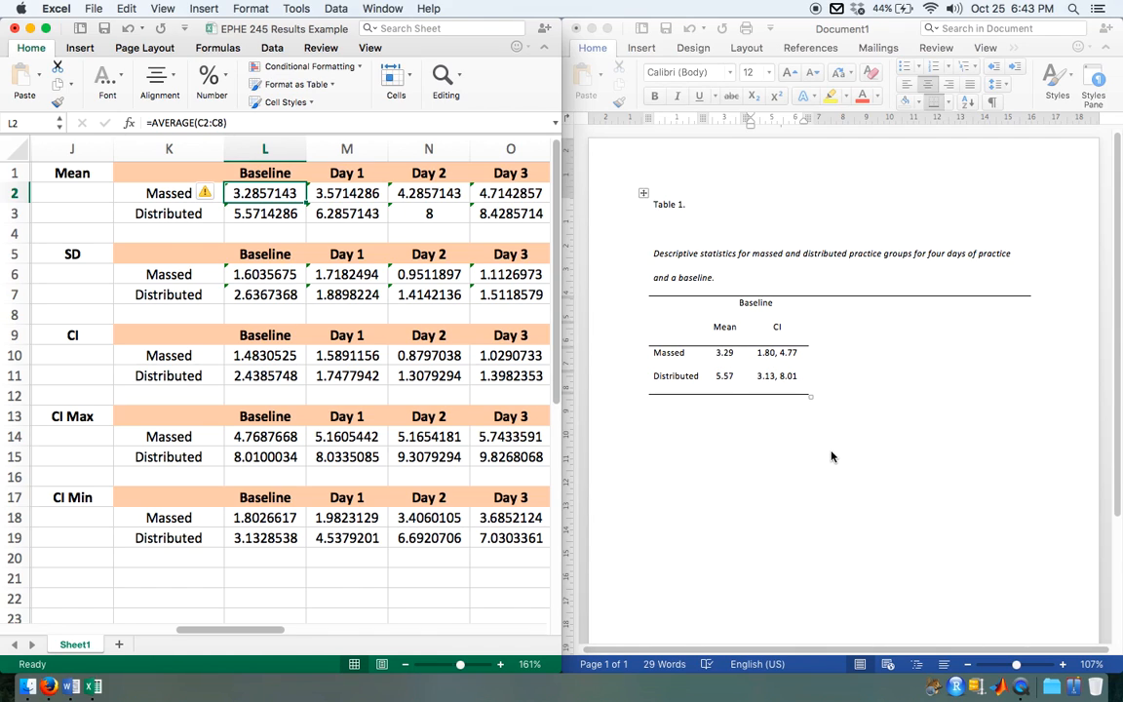
pyautogui.click(880, 396)
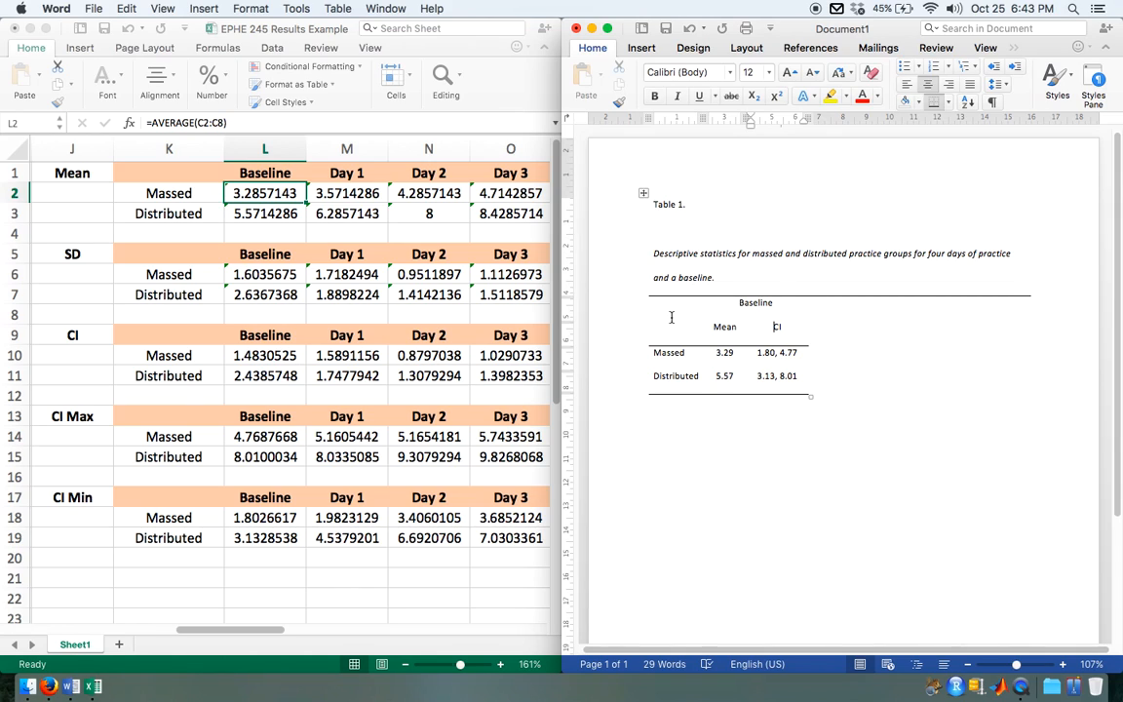
pyautogui.moveTo(664, 310); pyautogui.dragTo(974, 324)
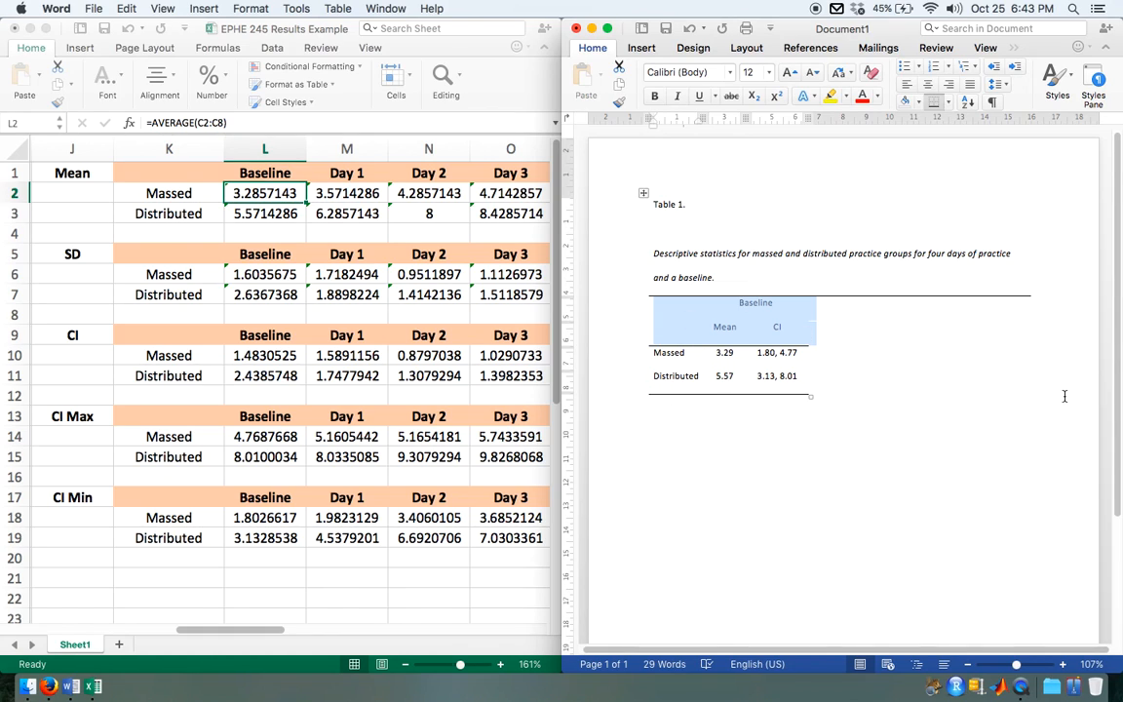
pyautogui.click(792, 343)
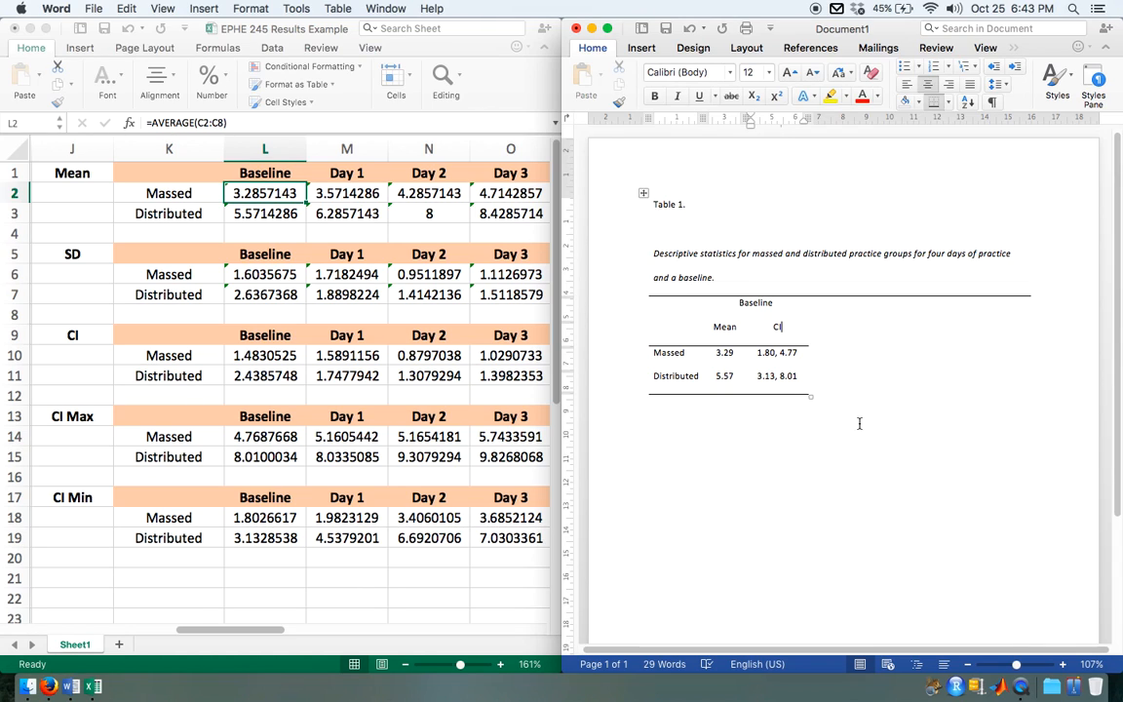
# Step: Look over the Excel worksheet from the group statistics and Reaction Time chart to the raw data and t-test results
pyautogui.click(444, 605)
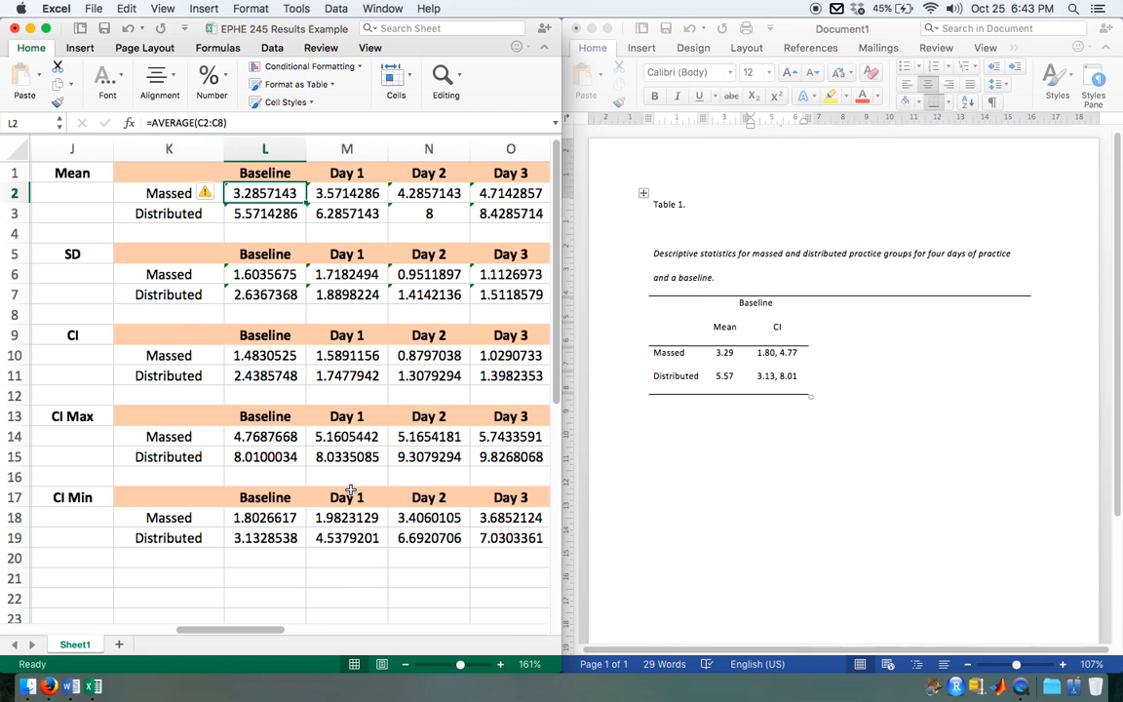
pyautogui.scroll(-5, 350, 490)
pyautogui.hscroll(-10, 350, 490)
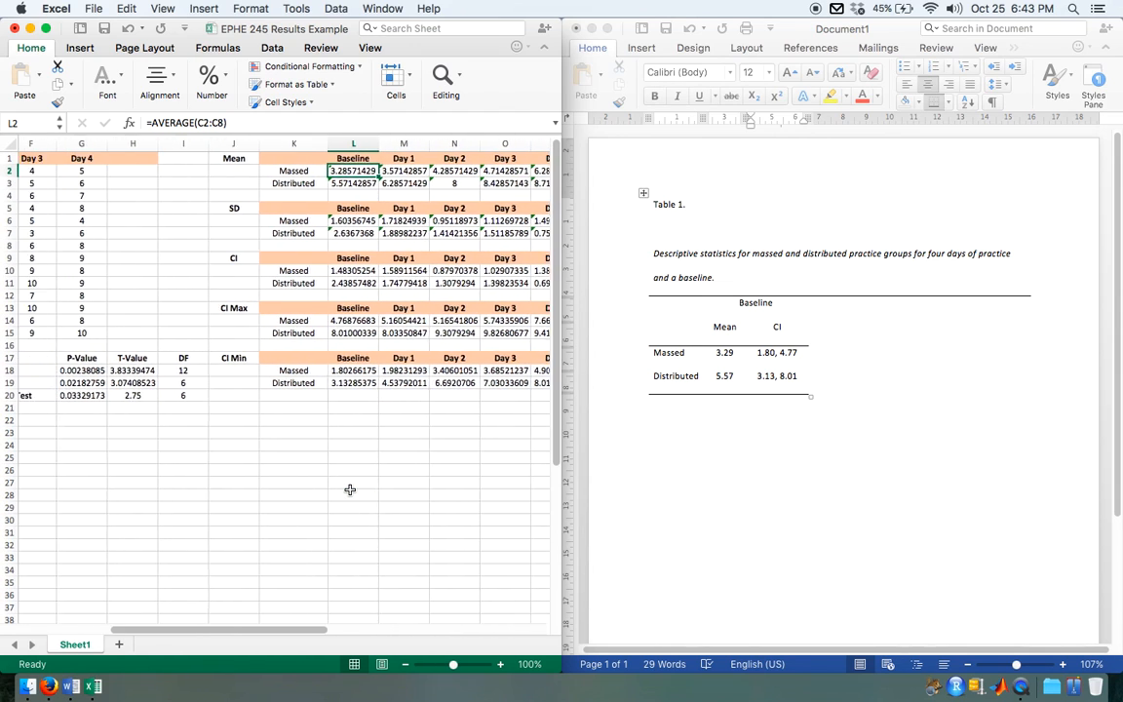
pyautogui.hscroll(10, 151, 181)
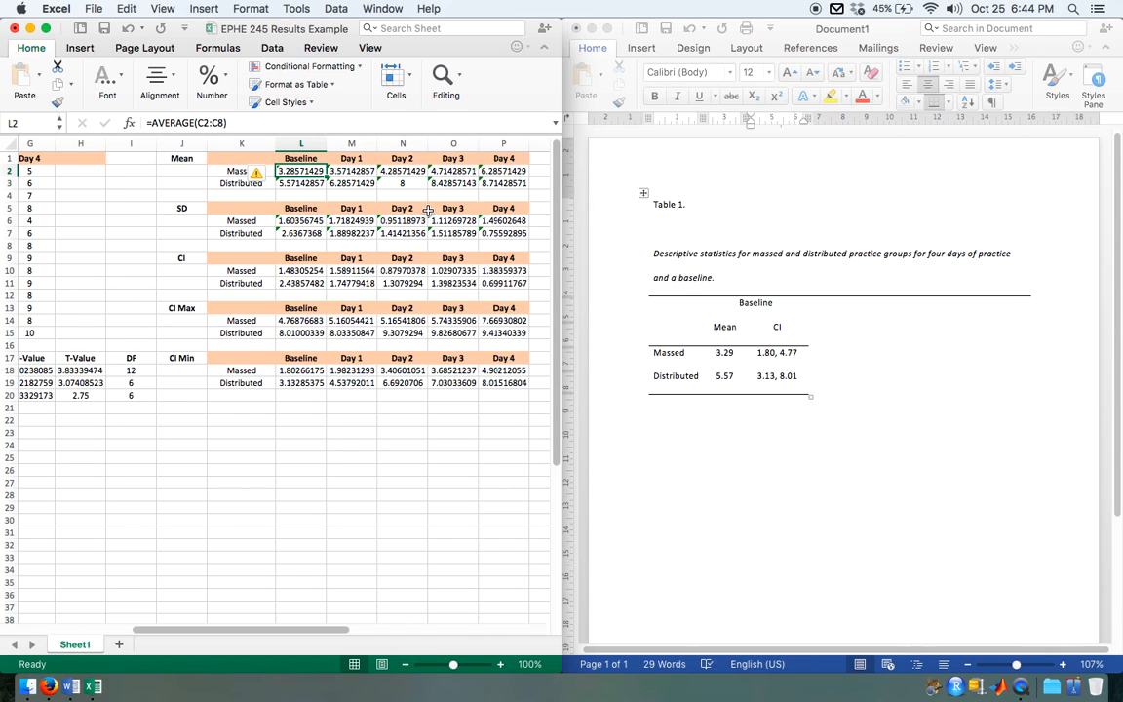
pyautogui.hscroll(2, 440, 283)
pyautogui.hscroll(6, 440, 283)
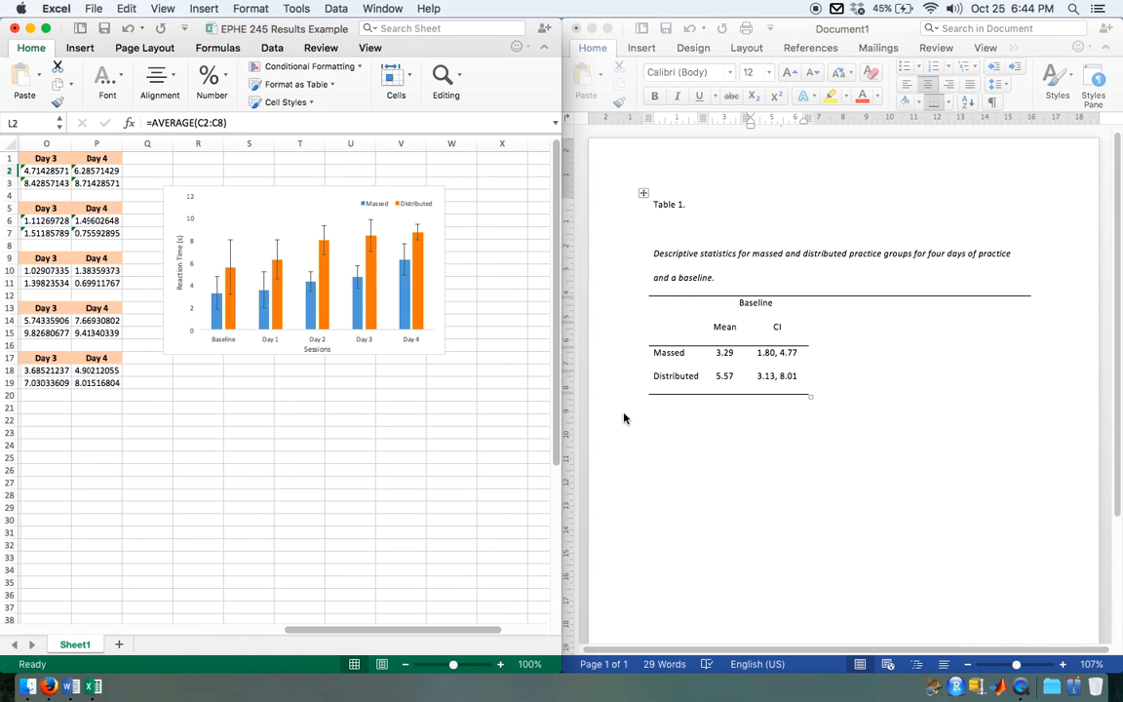
pyautogui.hscroll(-12, 298, 472)
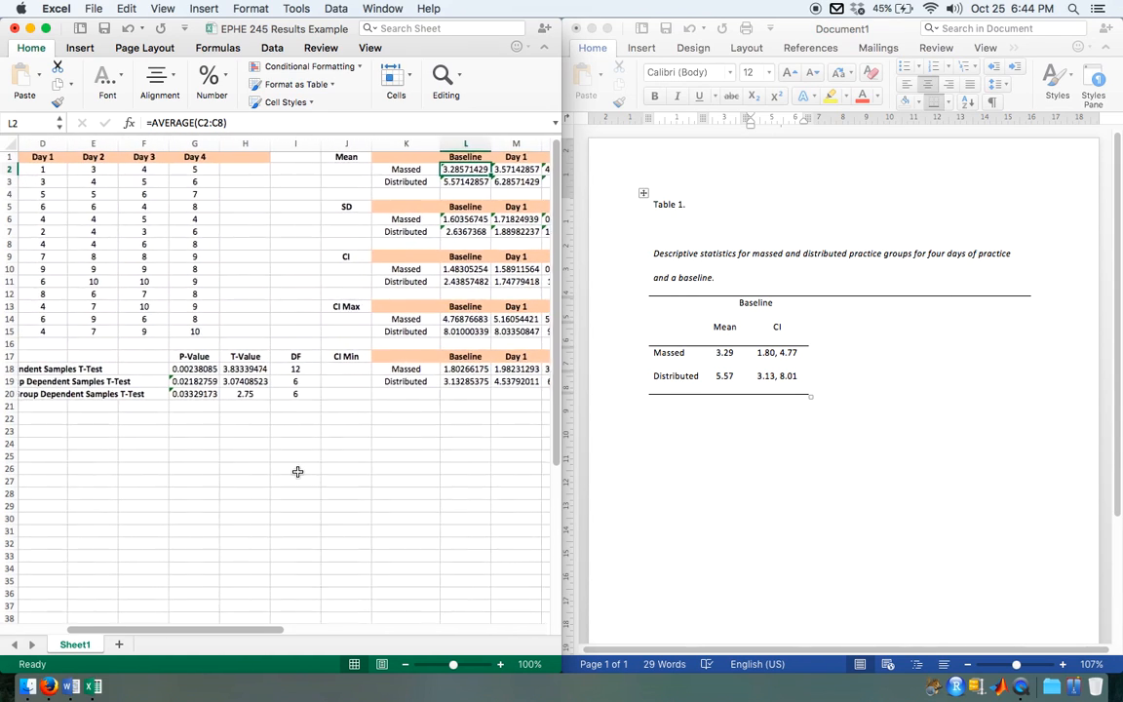
pyautogui.hscroll(-3, 297, 472)
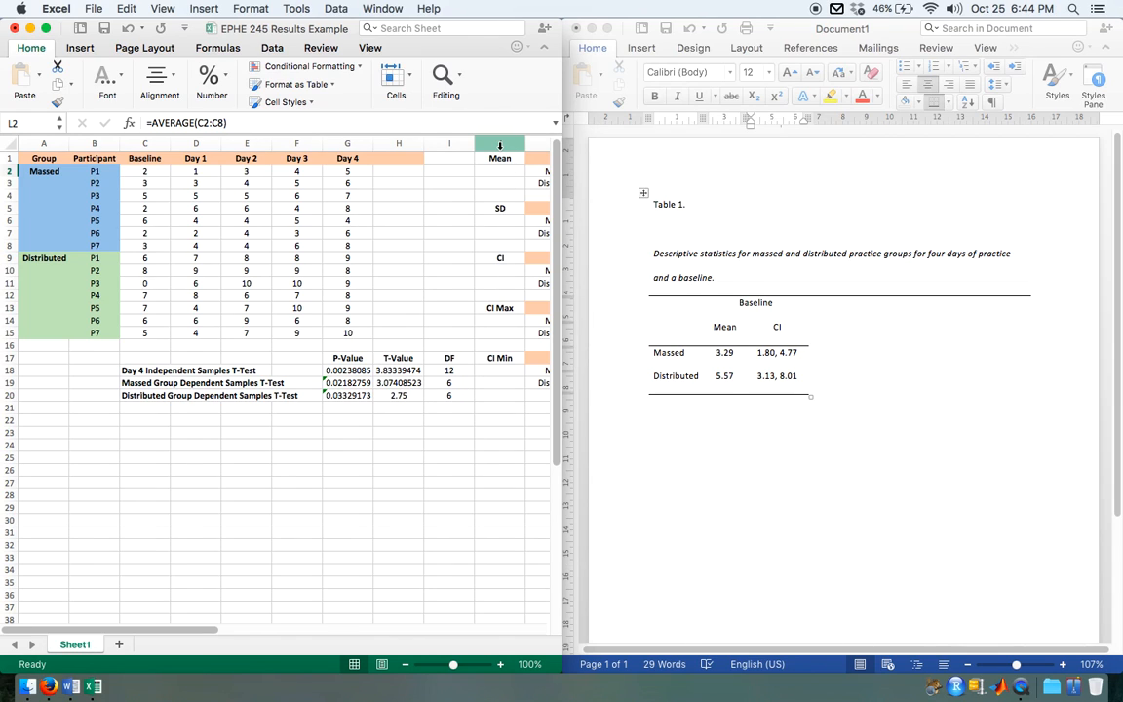
# Step: Show the Excel workbook full screen and insert two blank columns before the column holding the Mean label
pyautogui.click(427, 444)
pyautogui.press('alt+super+f')
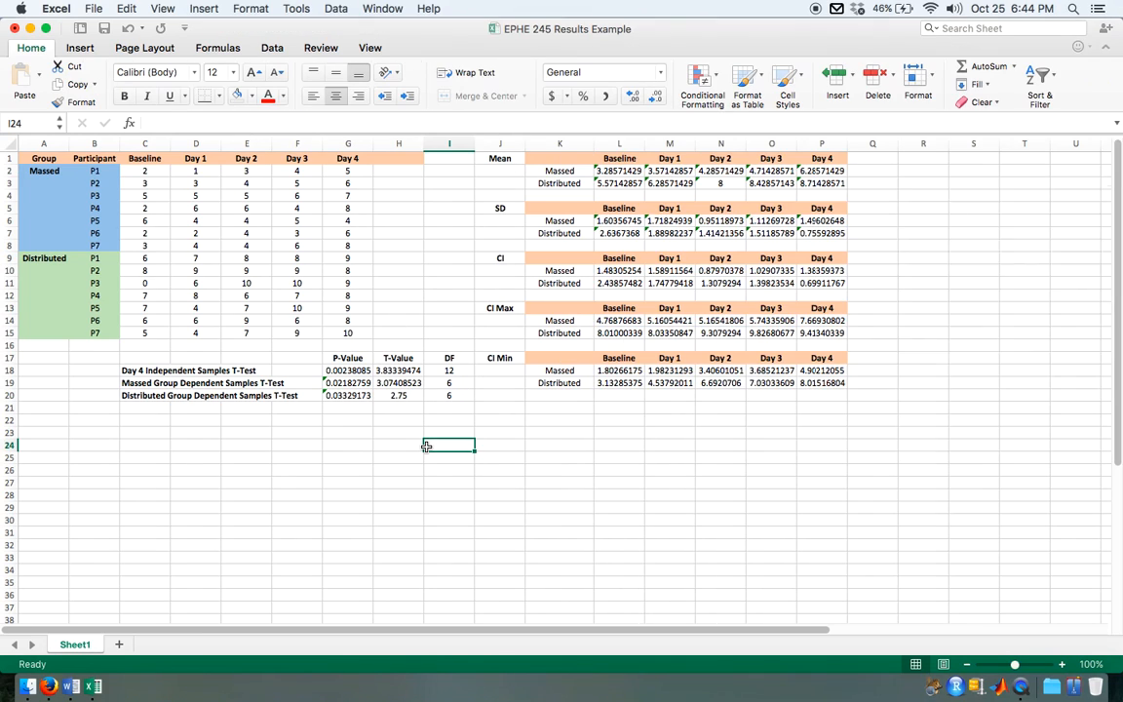
pyautogui.moveTo(501, 143); pyautogui.dragTo(585, 141)
pyautogui.rightClick(593, 139)
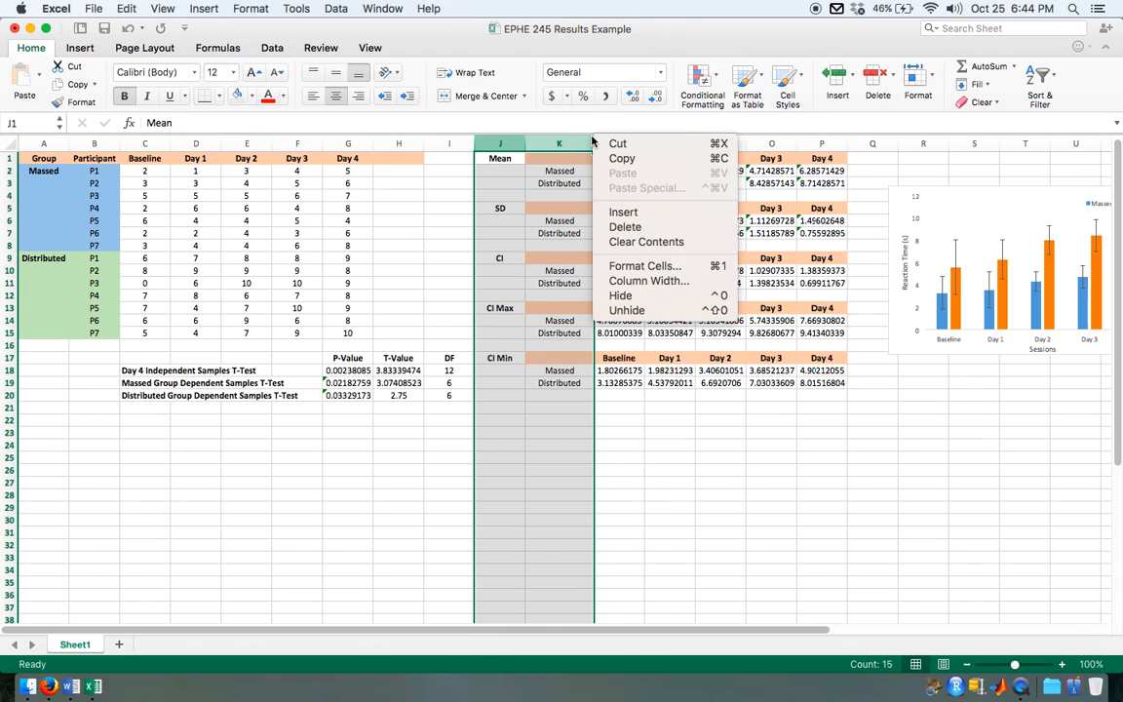
pyautogui.click(650, 214)
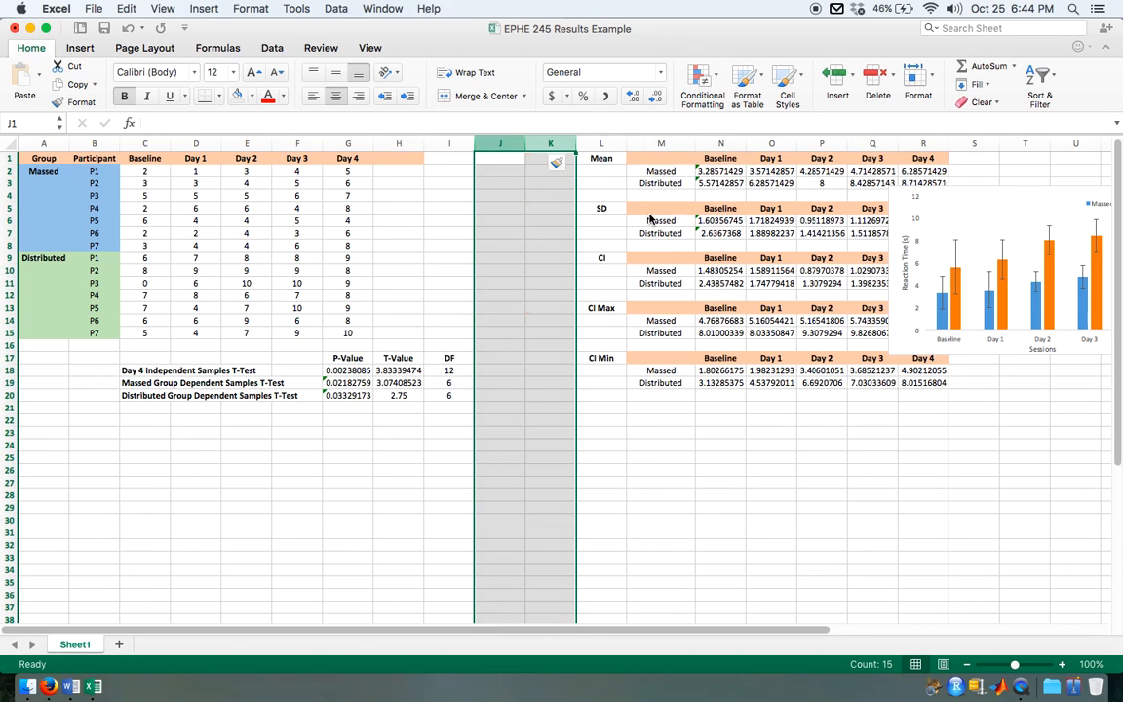
# Step: Add the heading Cohen's D in J17, beside the DF column of the t-test results
pyautogui.click(495, 356)
pyautogui.write('Cohen')
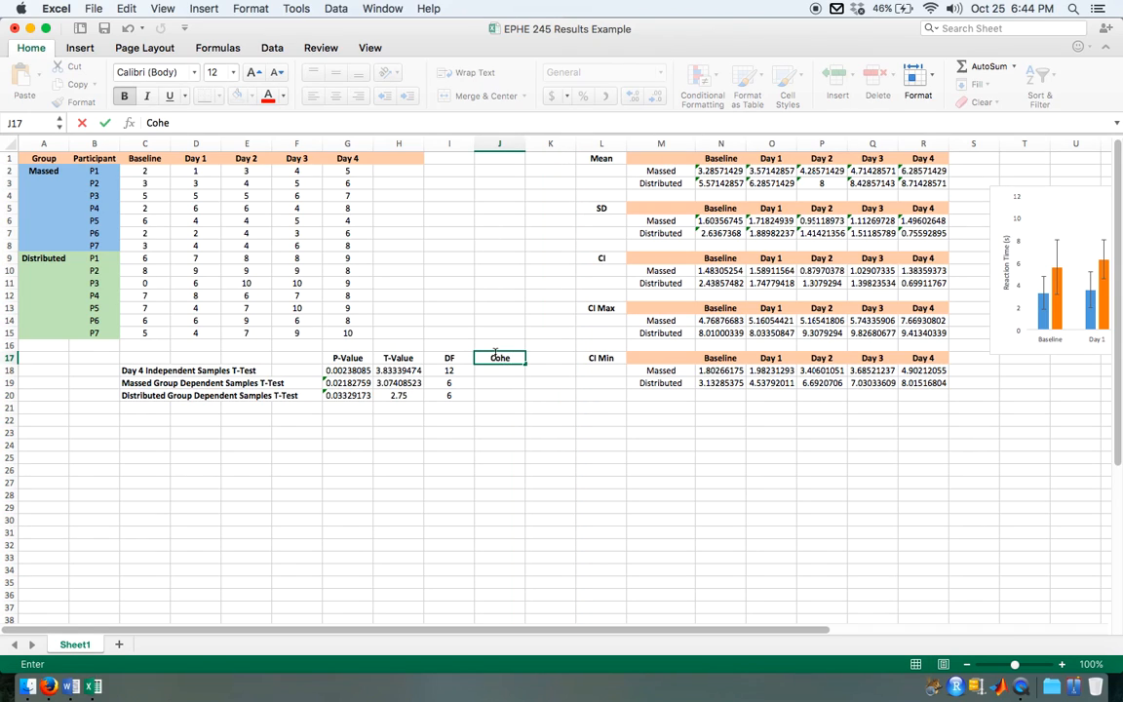
pyautogui.write("'s D")
pyautogui.click(417, 270)
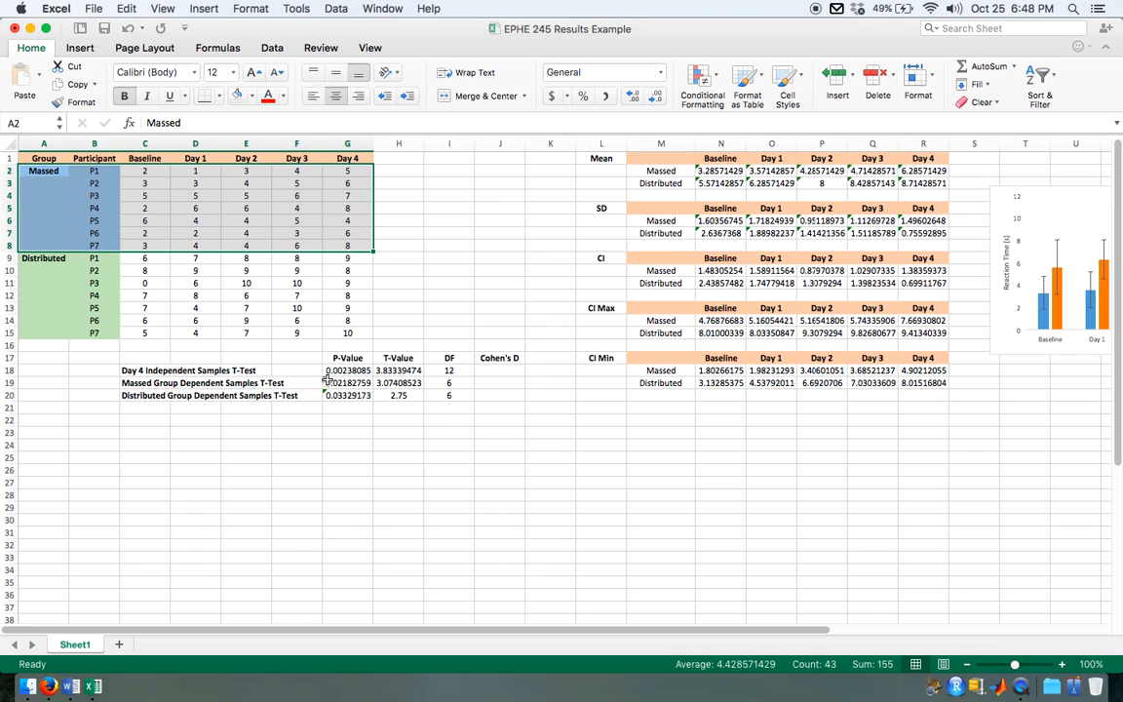
# Step: Examine the P and T values of the three t-tests and the standard deviations of both groups
pyautogui.moveTo(344, 371); pyautogui.dragTo(388, 398)
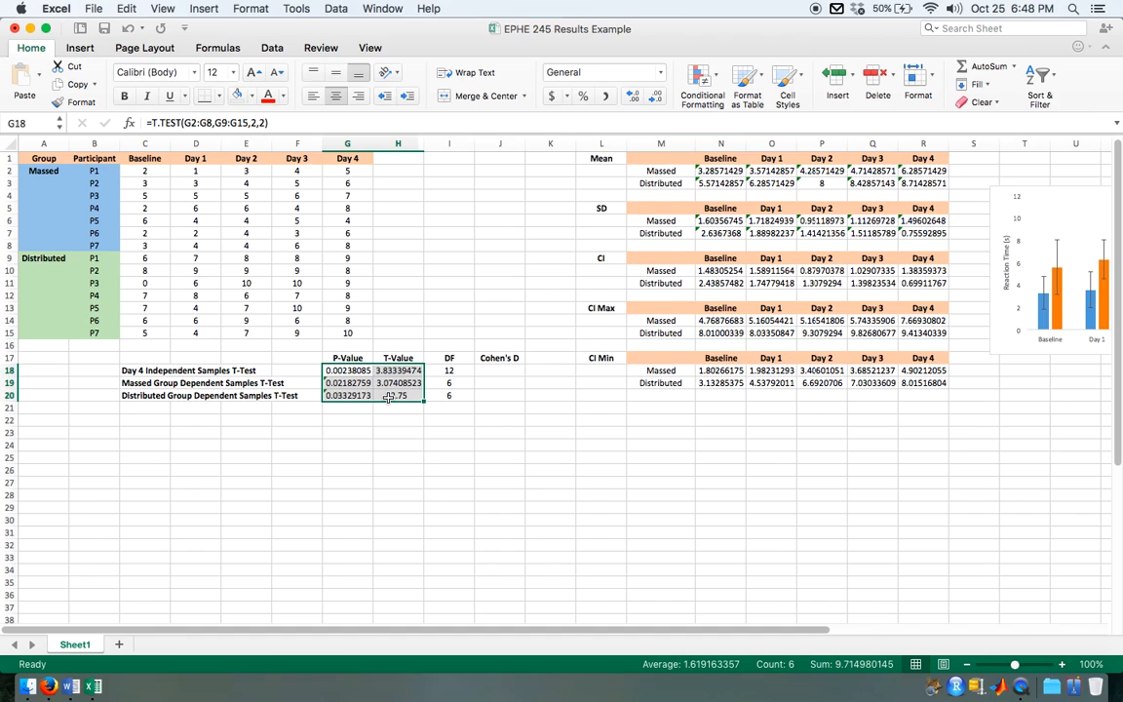
pyautogui.click(508, 483)
pyautogui.click(511, 370)
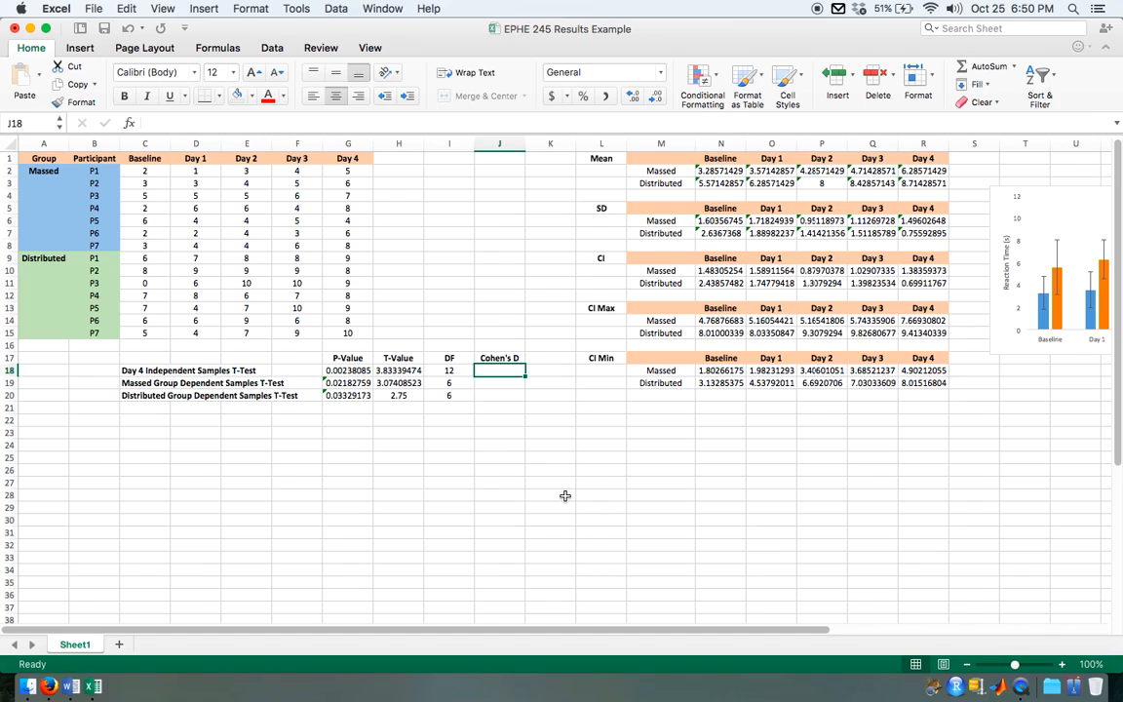
pyautogui.moveTo(710, 221); pyautogui.dragTo(931, 236)
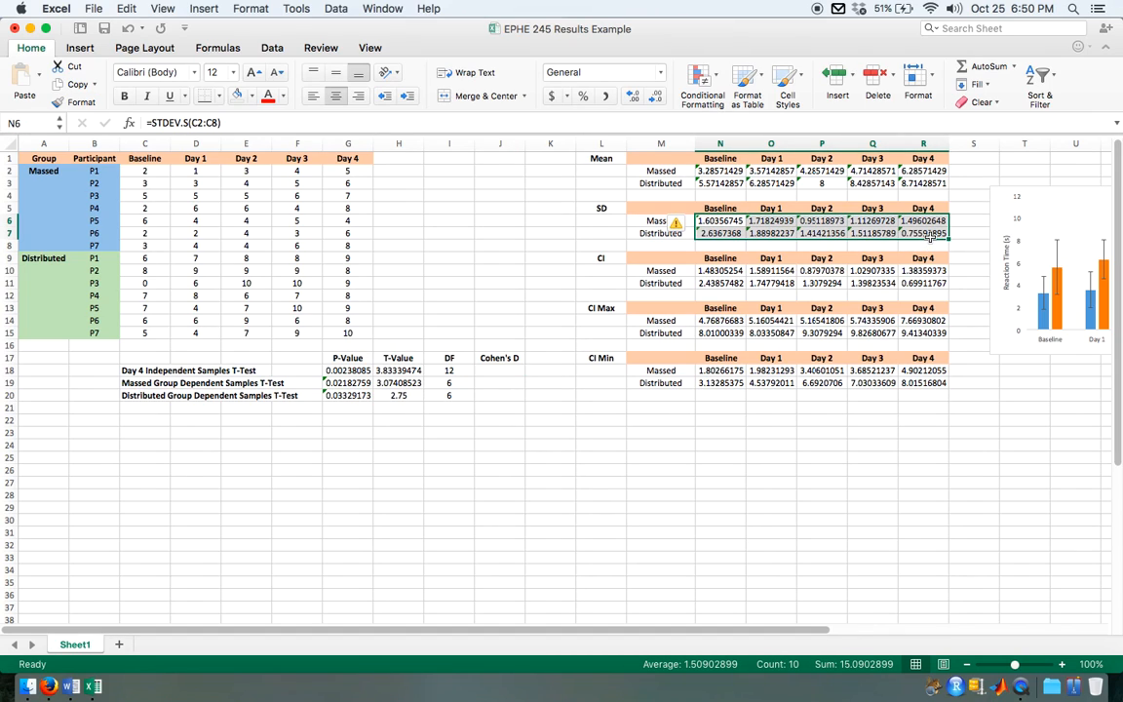
pyautogui.click(677, 557)
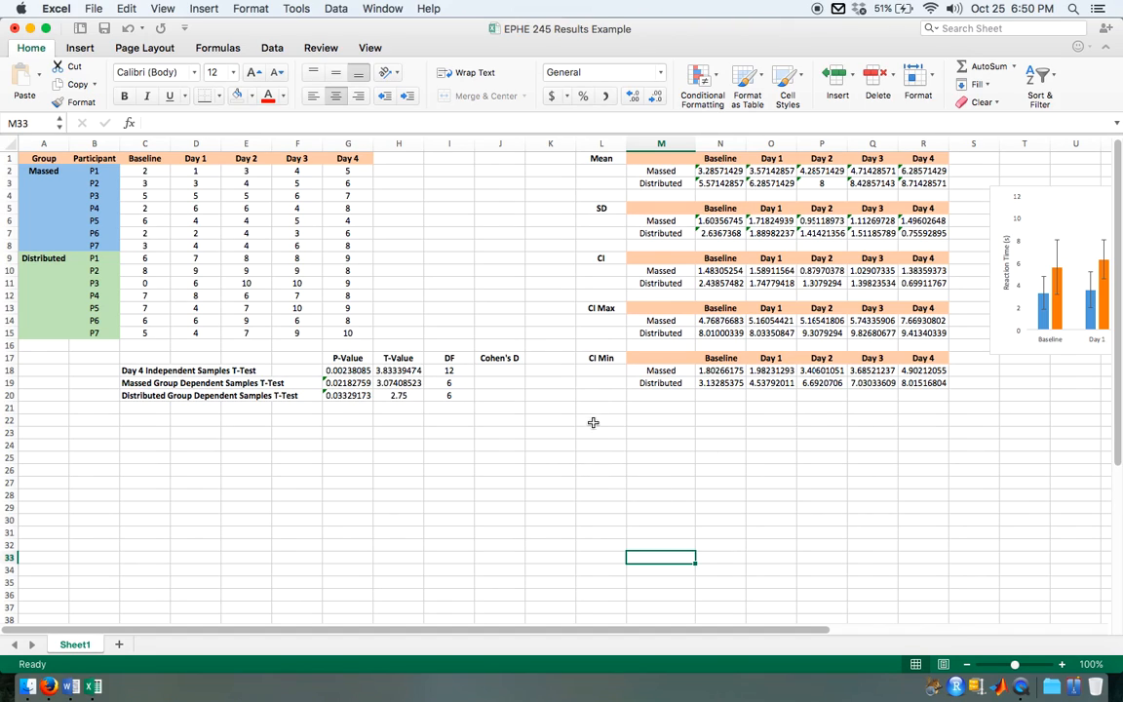
# Step: Fill L21:L28 with gold as an illustrative bar and label it below with 100 in L30 and Group 1 in L31
pyautogui.moveTo(605, 409); pyautogui.dragTo(610, 493)
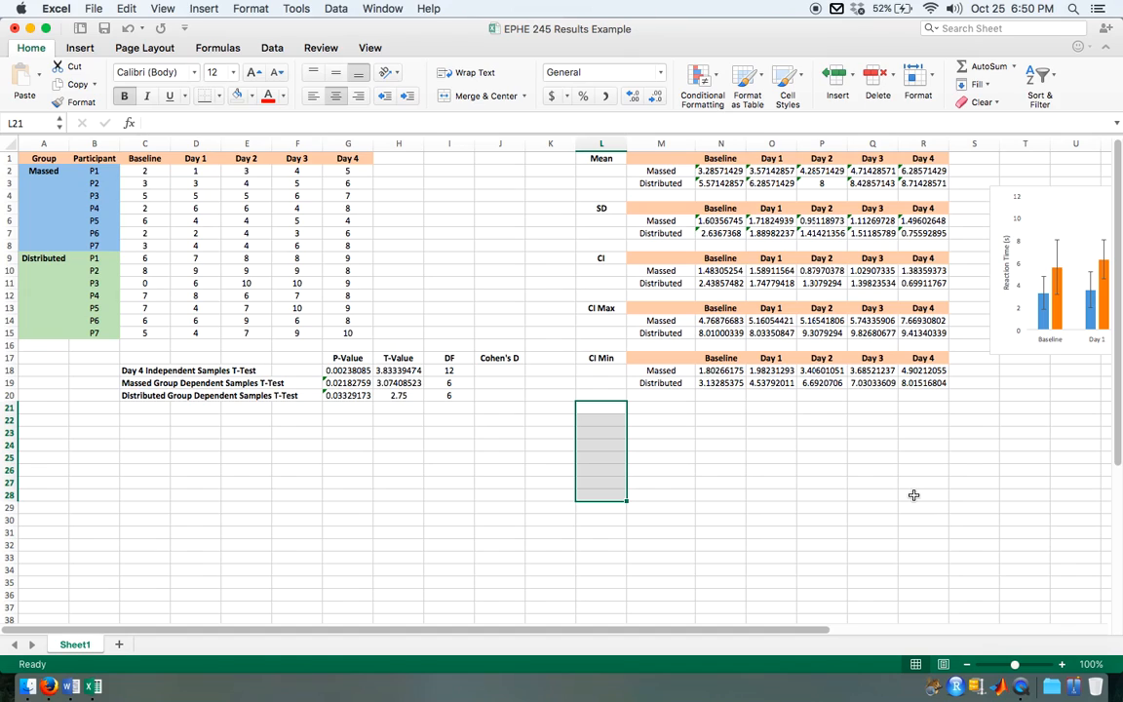
pyautogui.click(252, 95)
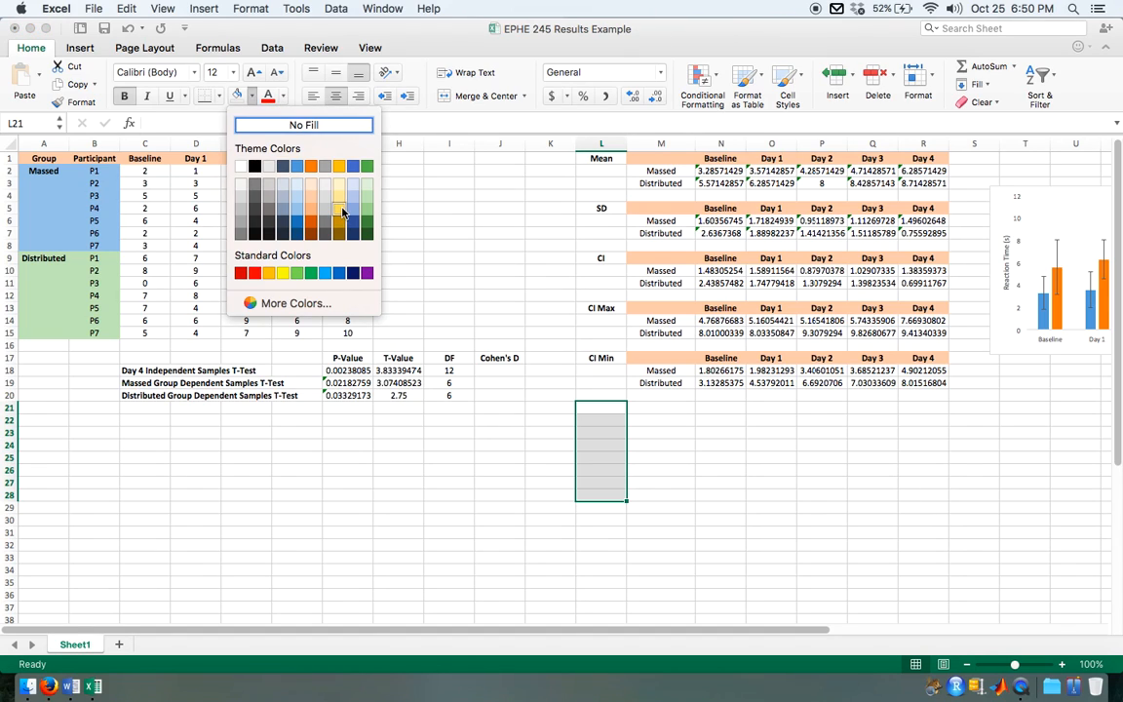
pyautogui.click(341, 211)
pyautogui.click(691, 468)
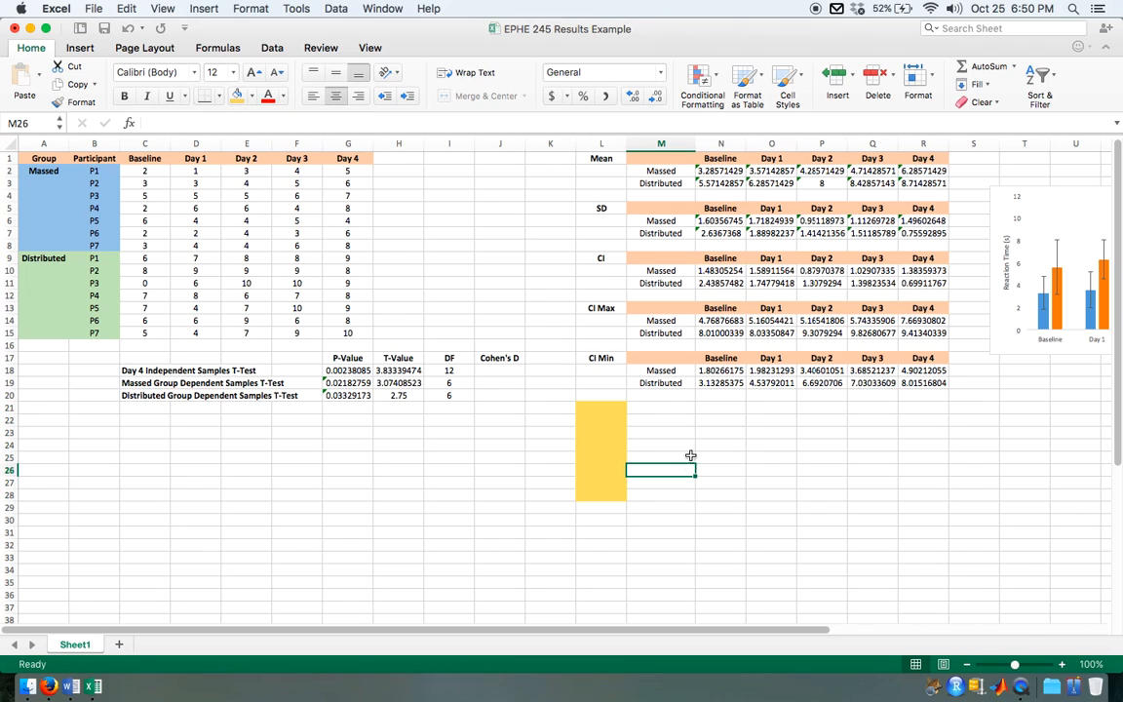
pyautogui.moveTo(601, 406); pyautogui.dragTo(601, 494)
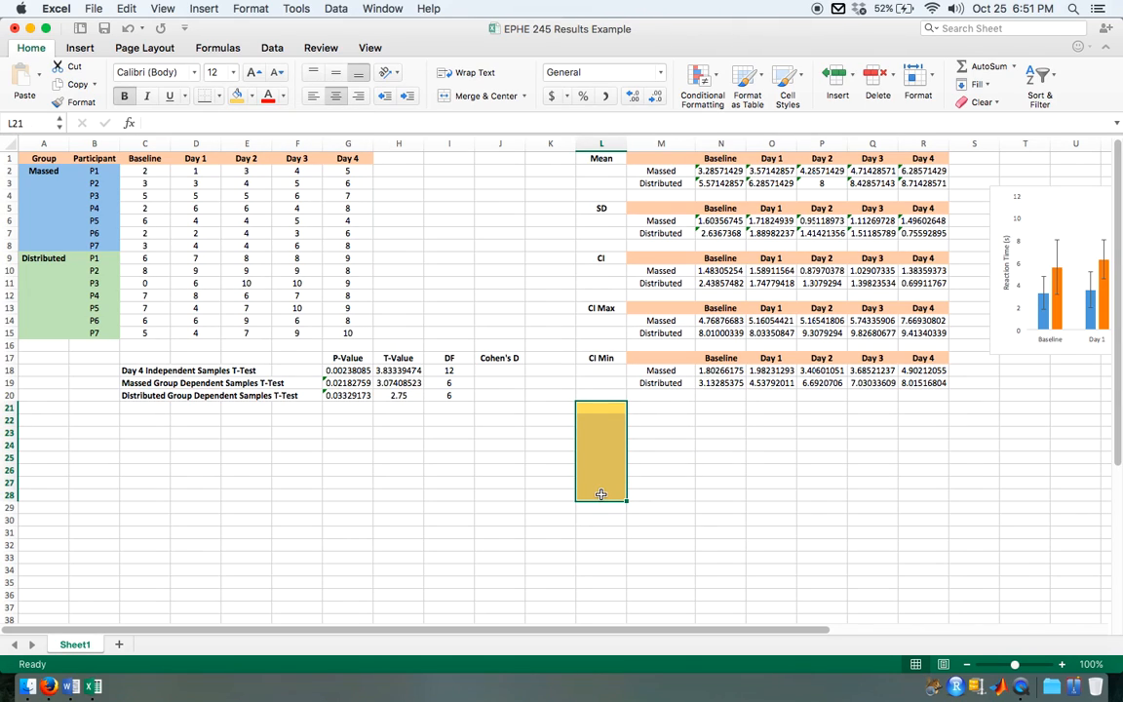
pyautogui.click(601, 519)
pyautogui.write('100')
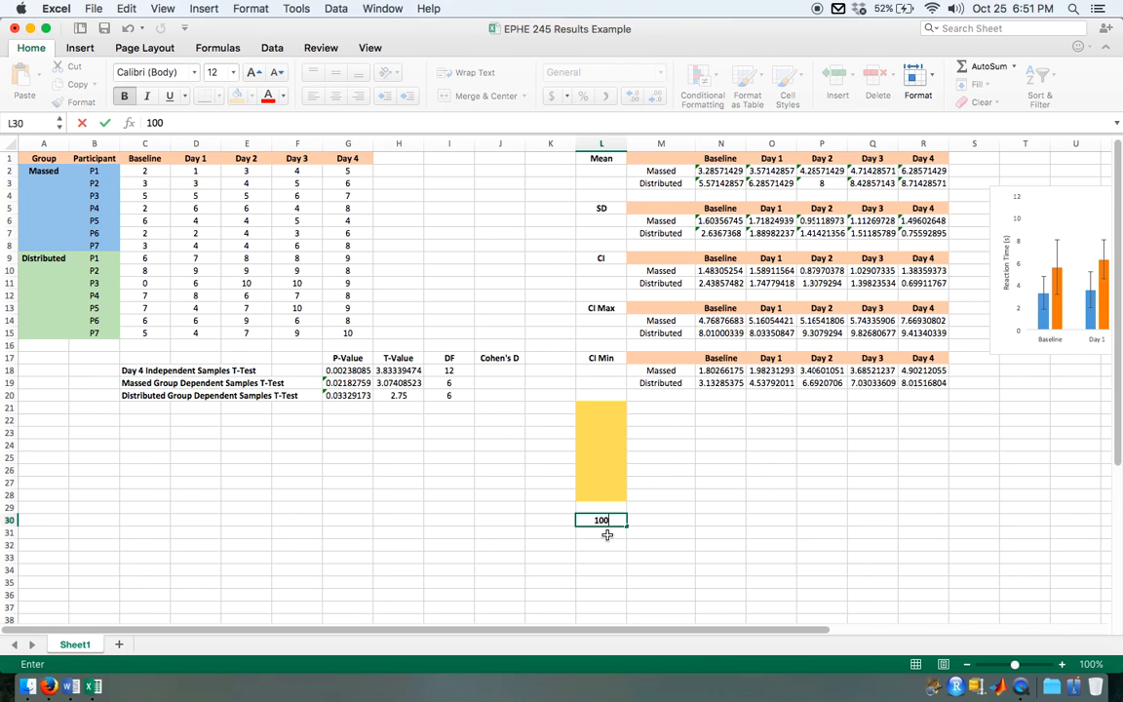
pyautogui.press('Return')
pyautogui.write('Group 1')
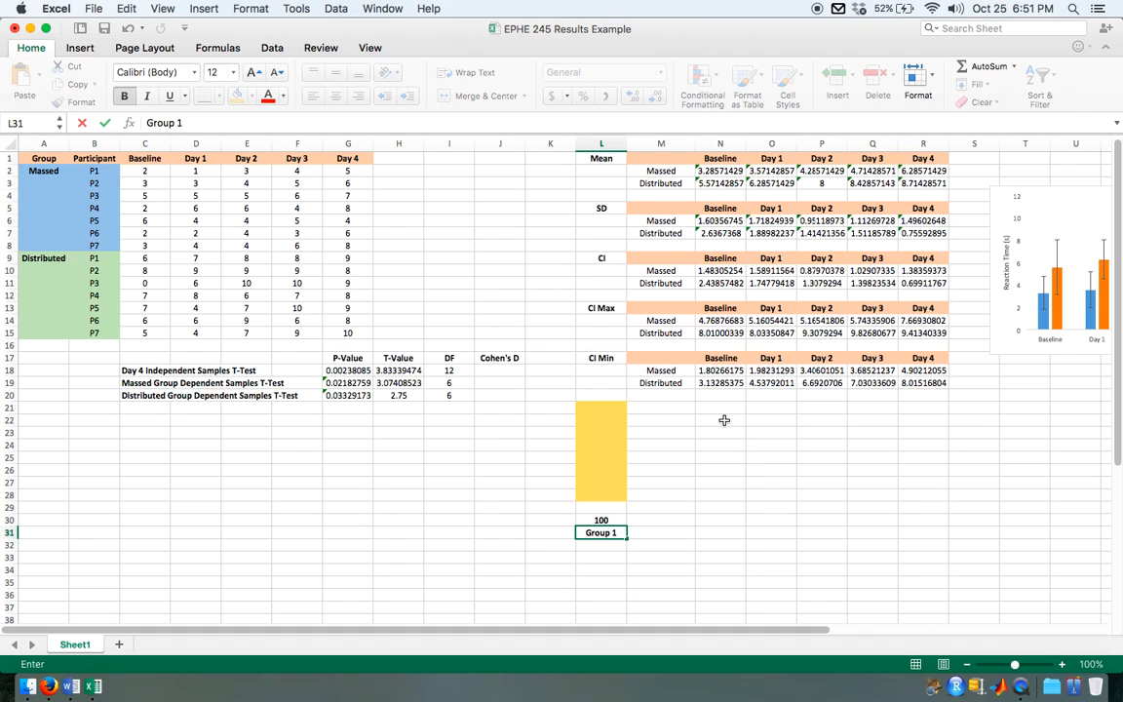
# Step: Fill N21:N28 with green as a second illustrative bar and label it with 110 in N30 and Group 2 in N31
pyautogui.moveTo(728, 411); pyautogui.dragTo(717, 499)
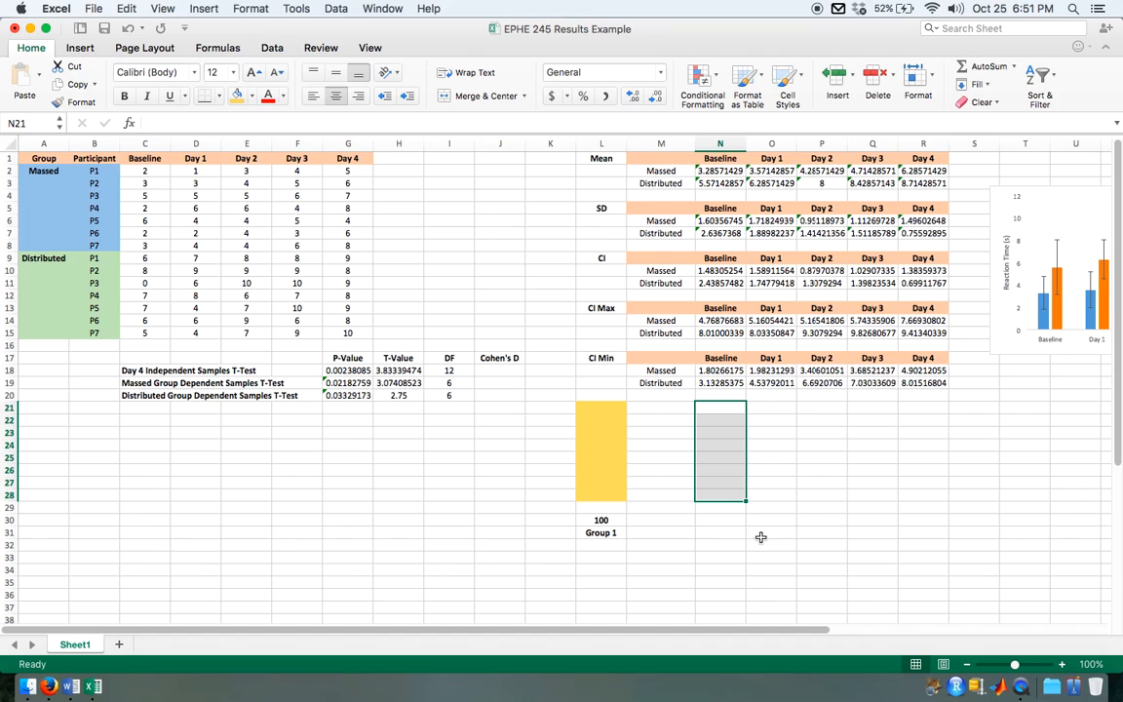
pyautogui.click(252, 95)
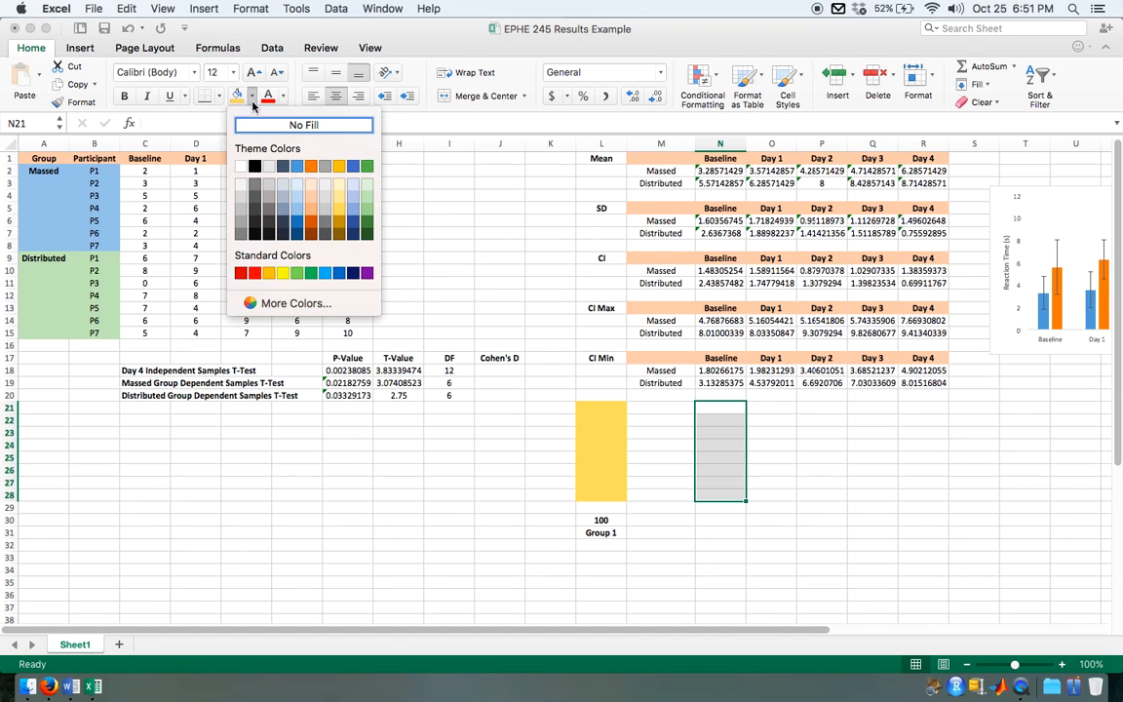
pyautogui.click(368, 210)
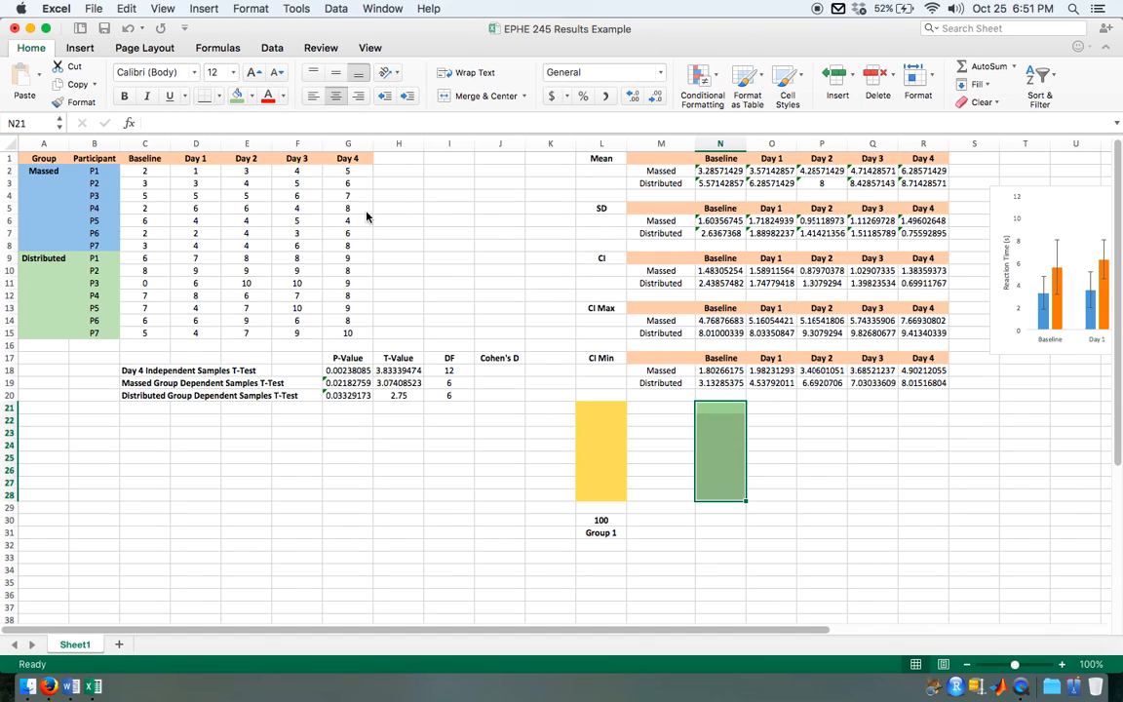
pyautogui.click(722, 520)
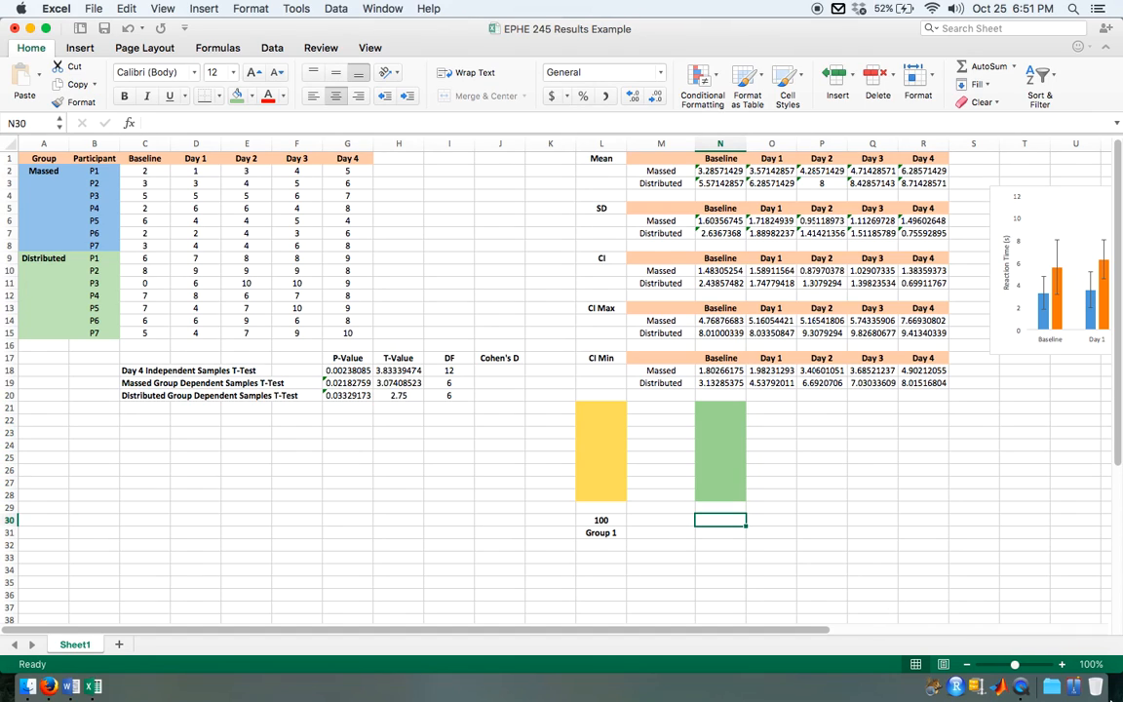
pyautogui.write('11')
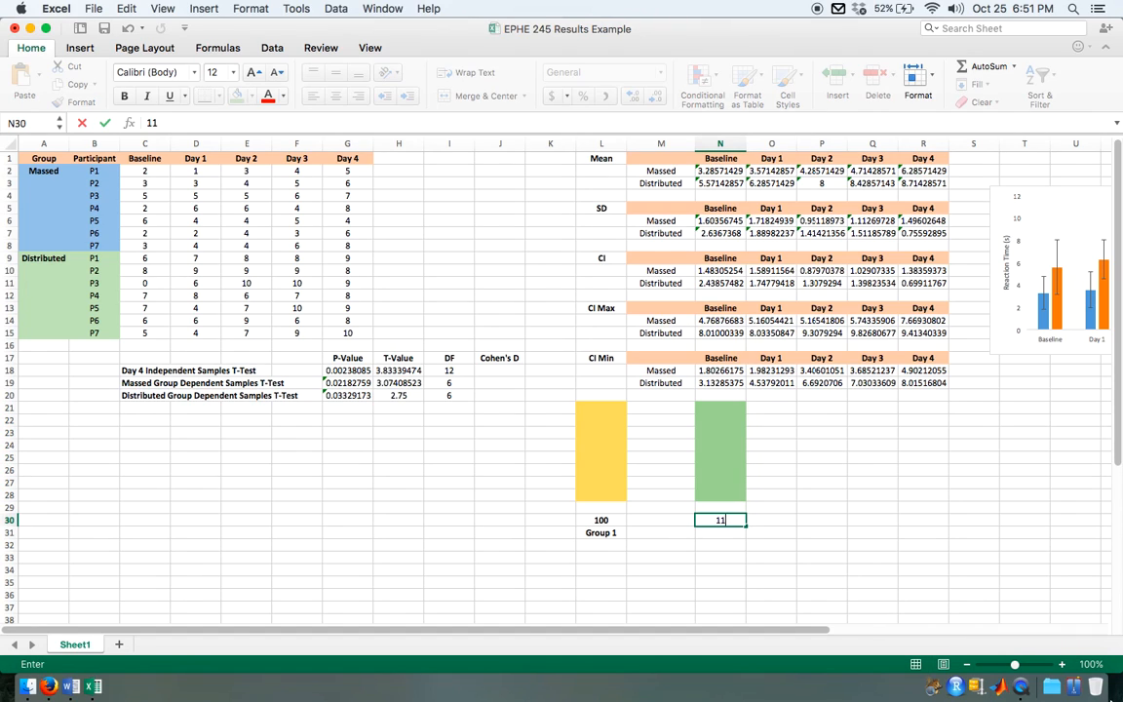
pyautogui.write('0')
pyautogui.press('Return')
pyautogui.write('G')
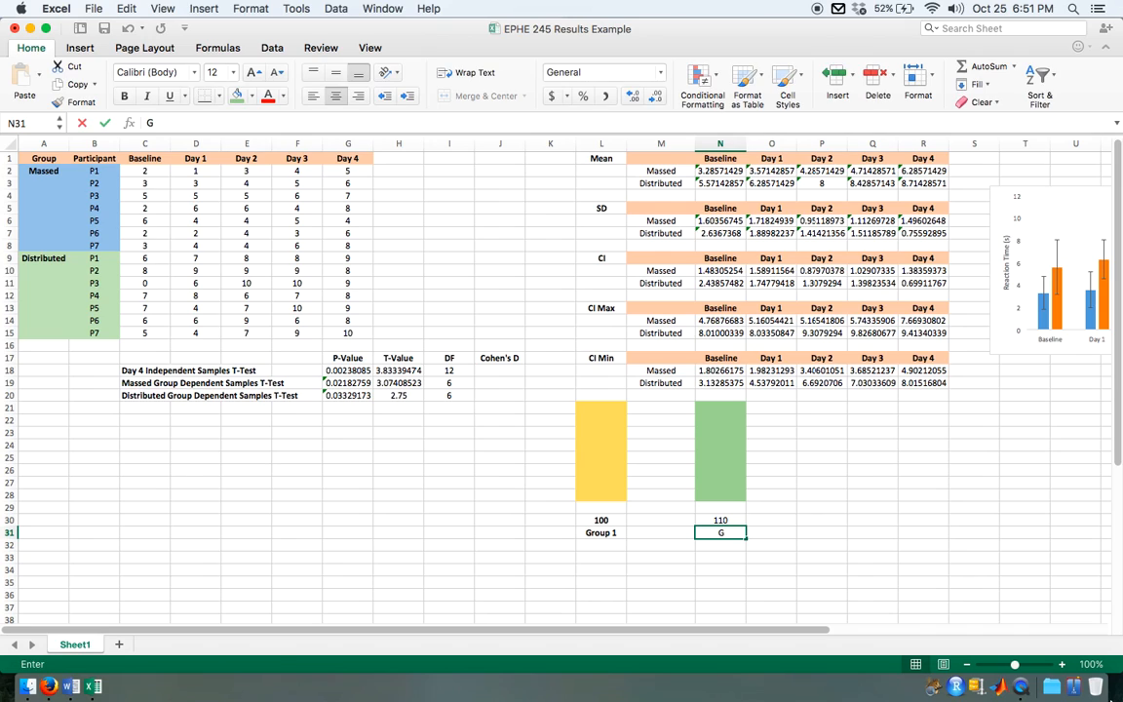
pyautogui.write('roup 2')
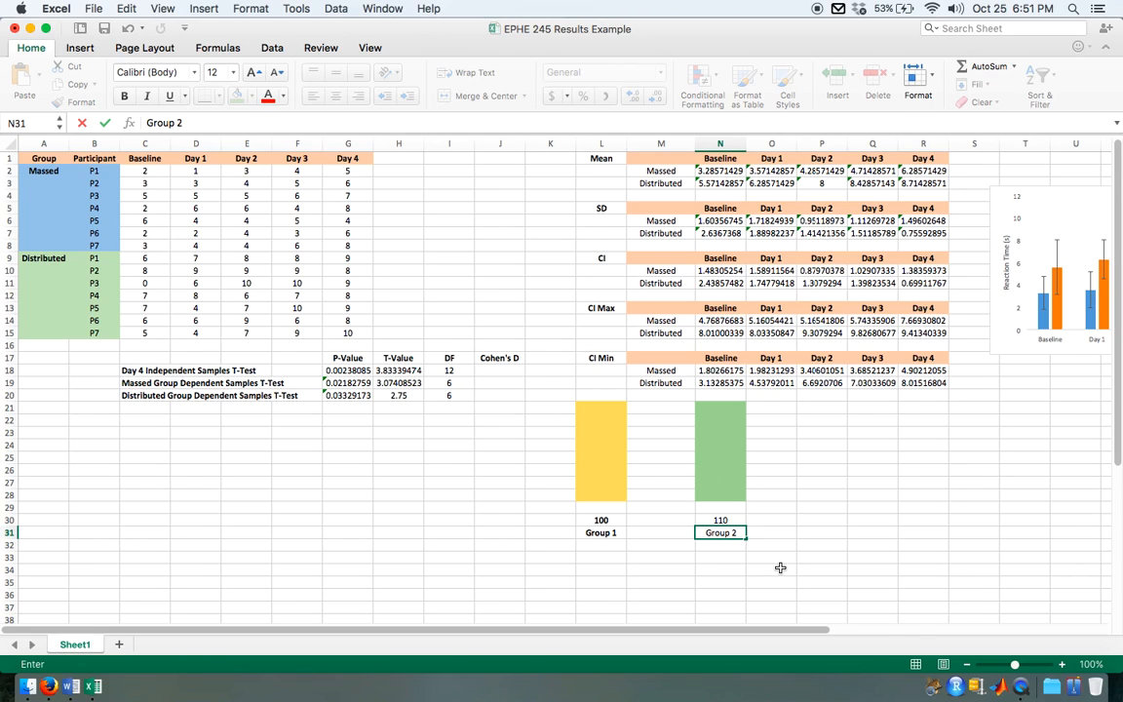
# Step: Clear the contents and fill colours of J21:P33 to remove the illustrative group bars and their labels
pyautogui.moveTo(514, 407); pyautogui.dragTo(845, 560)
pyautogui.press('Delete')
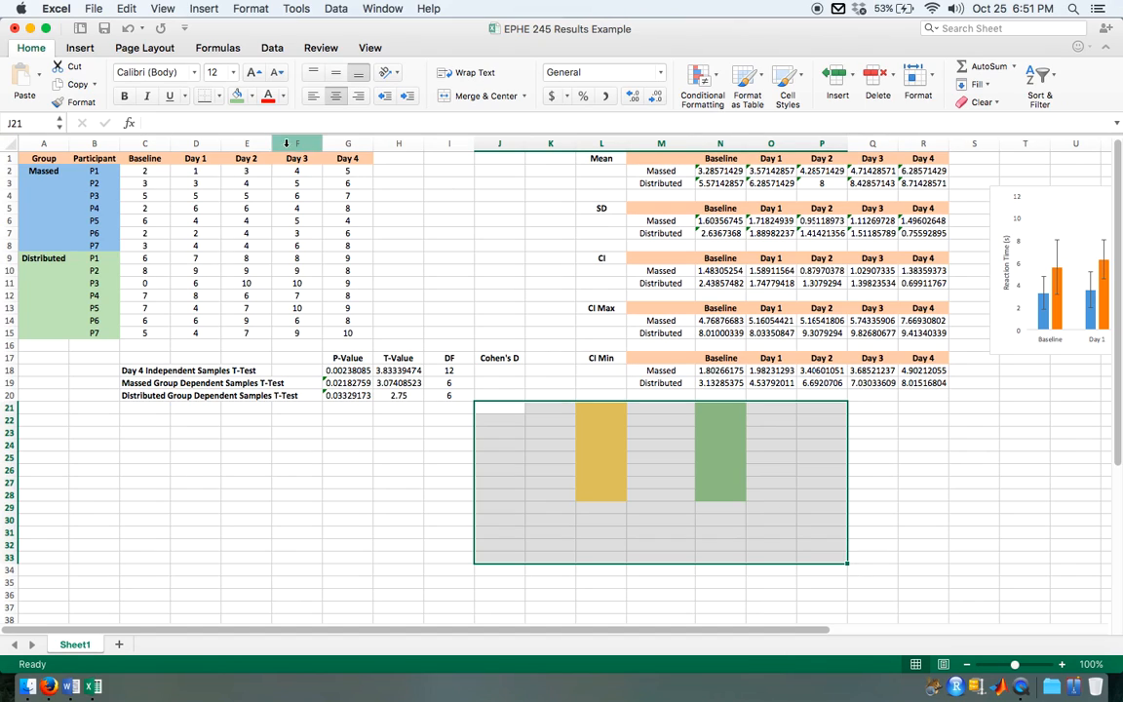
pyautogui.click(251, 96)
pyautogui.click(258, 127)
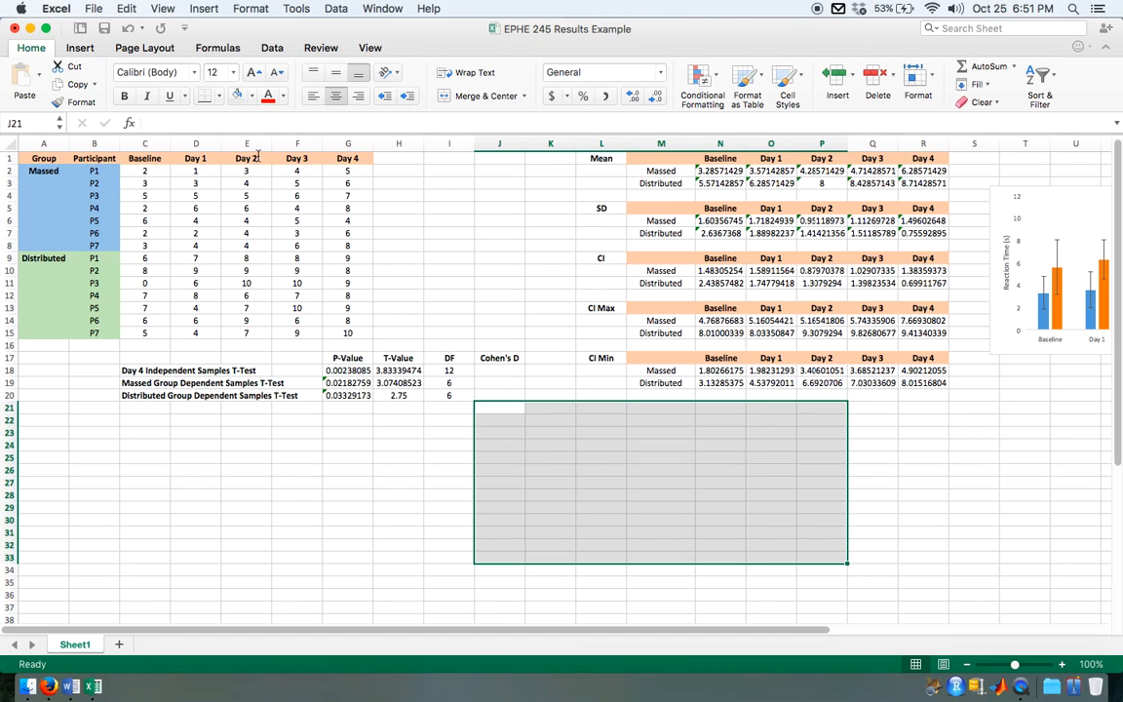
pyautogui.click(924, 495)
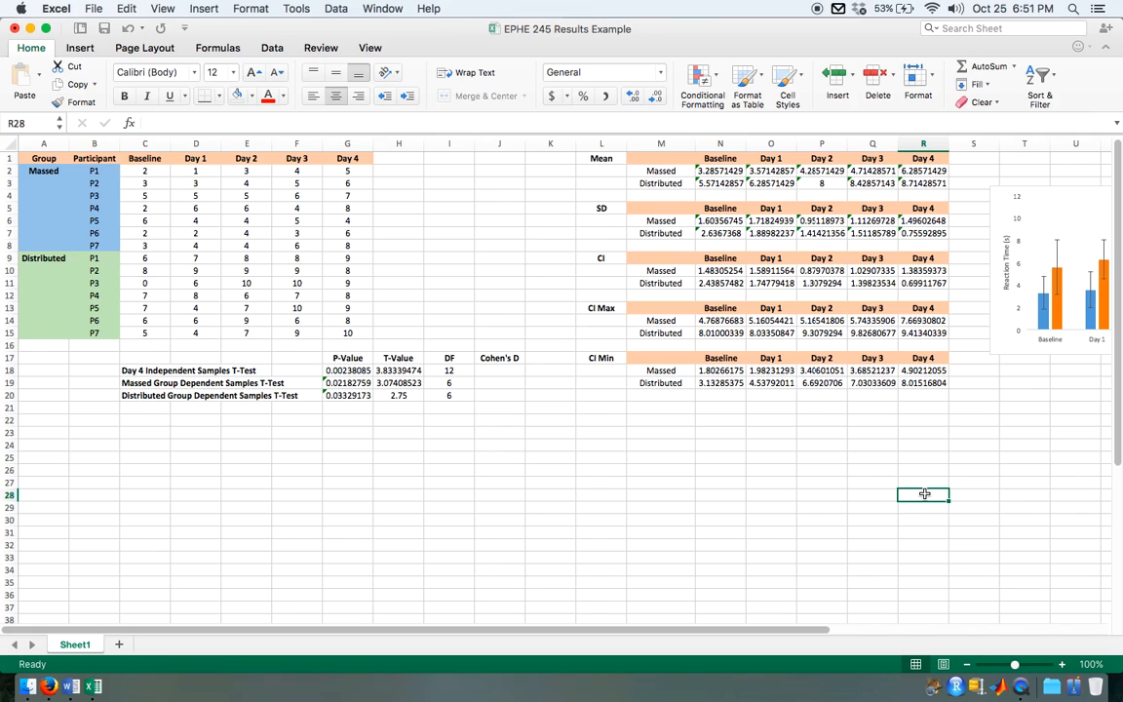
# Step: Add the heading Difference in I1 and begin a formula in I2 for the first Massed participant
pyautogui.click(491, 369)
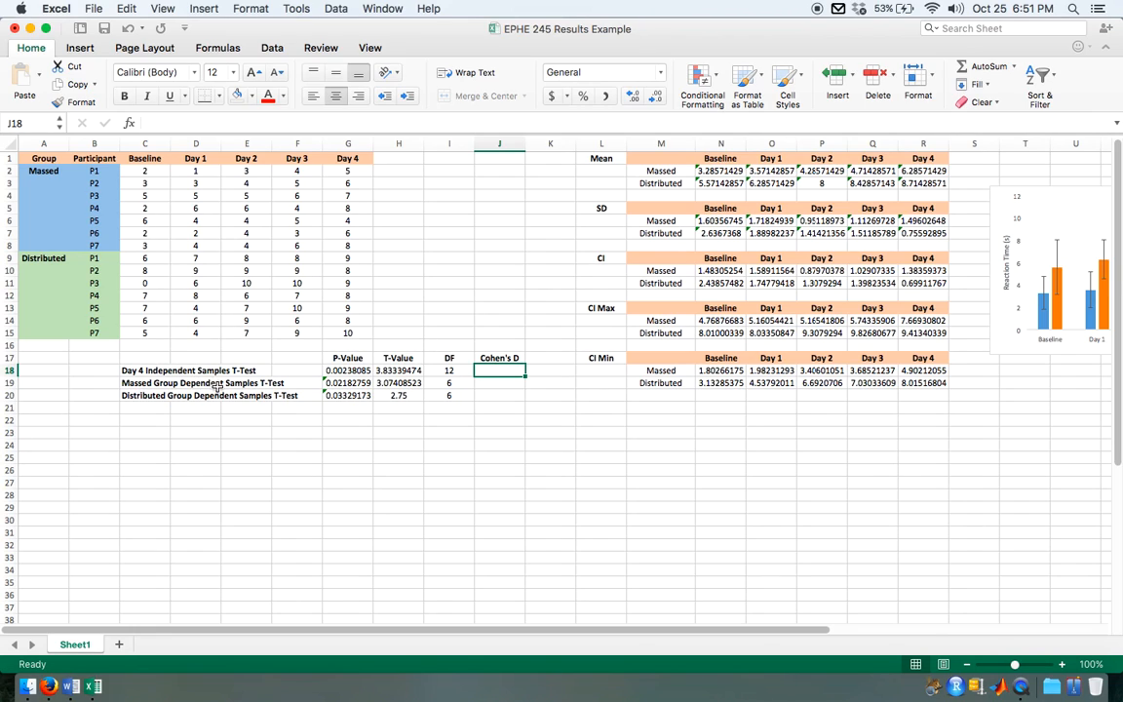
pyautogui.click(502, 382)
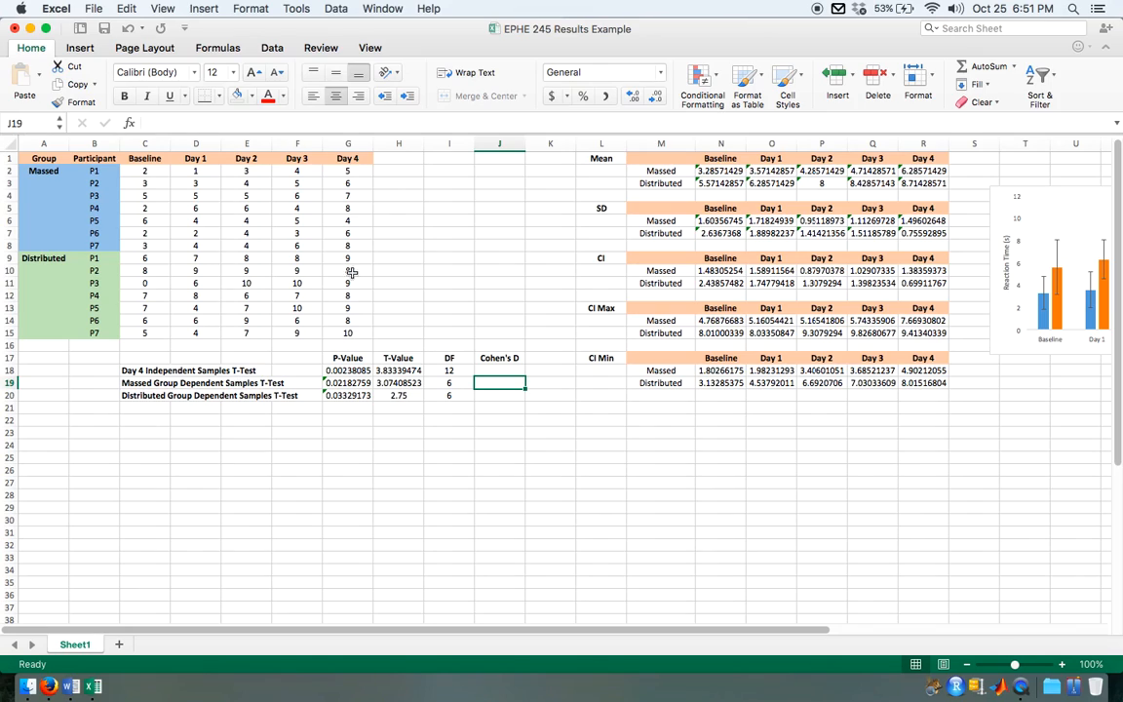
pyautogui.click(437, 159)
pyautogui.write('Difference')
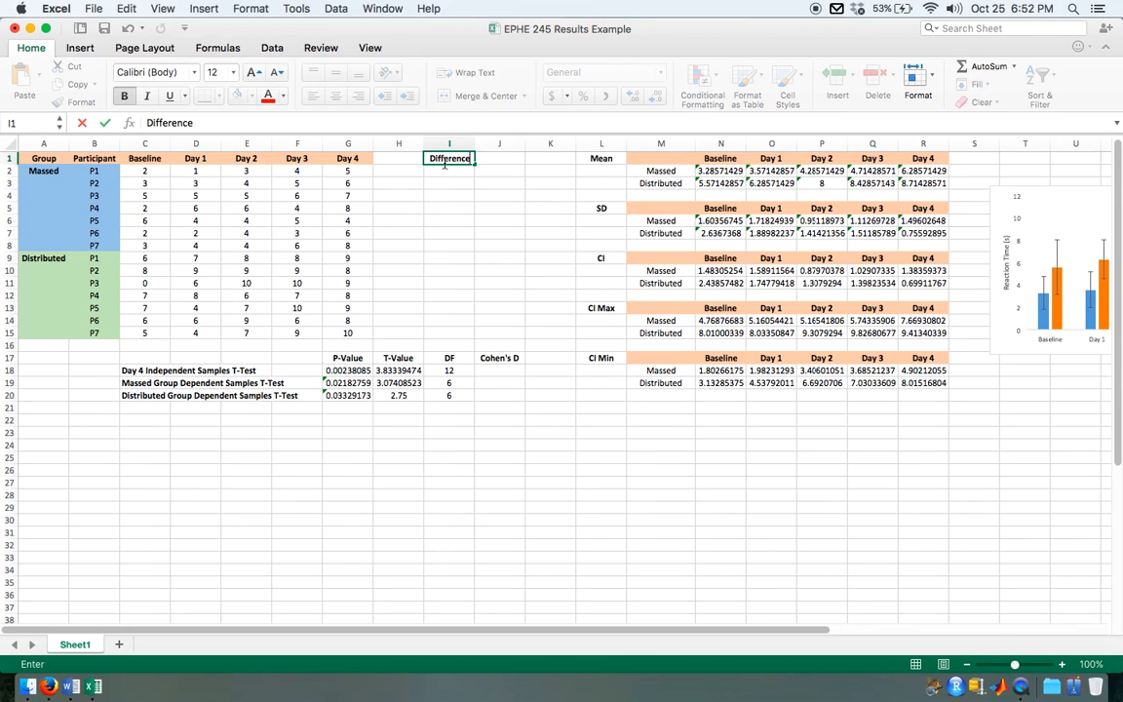
pyautogui.click(448, 172)
pyautogui.write('=')
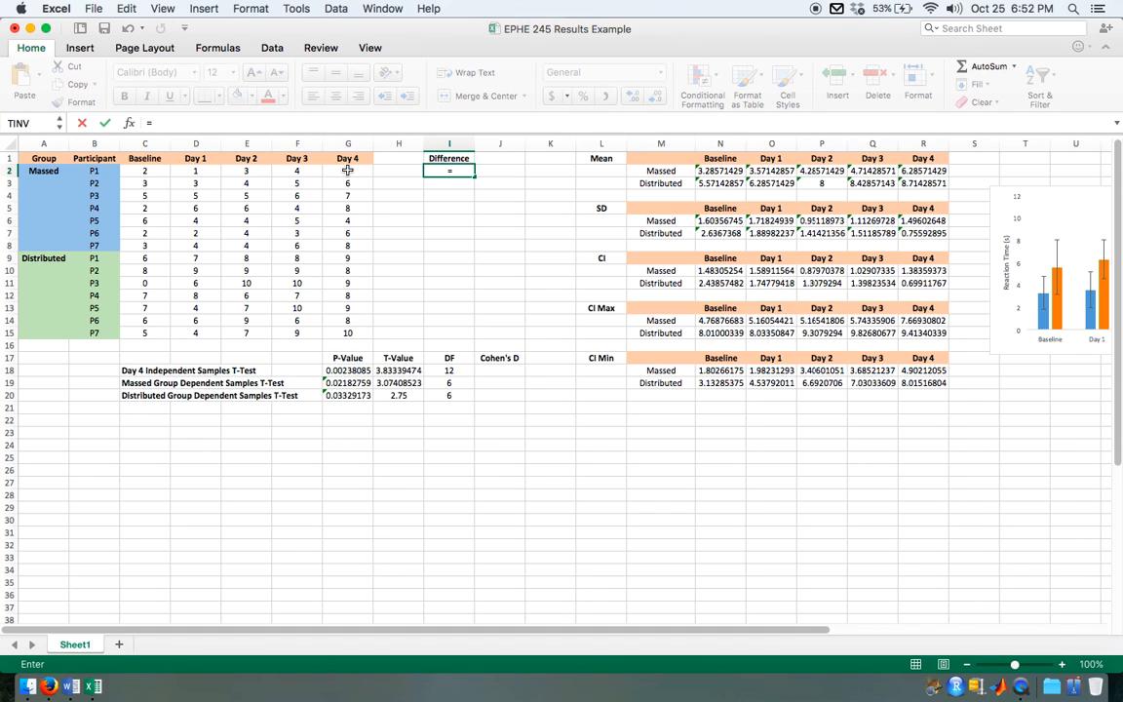
pyautogui.click(346, 169)
pyautogui.press('BackSpace')
pyautogui.press('BackSpace')
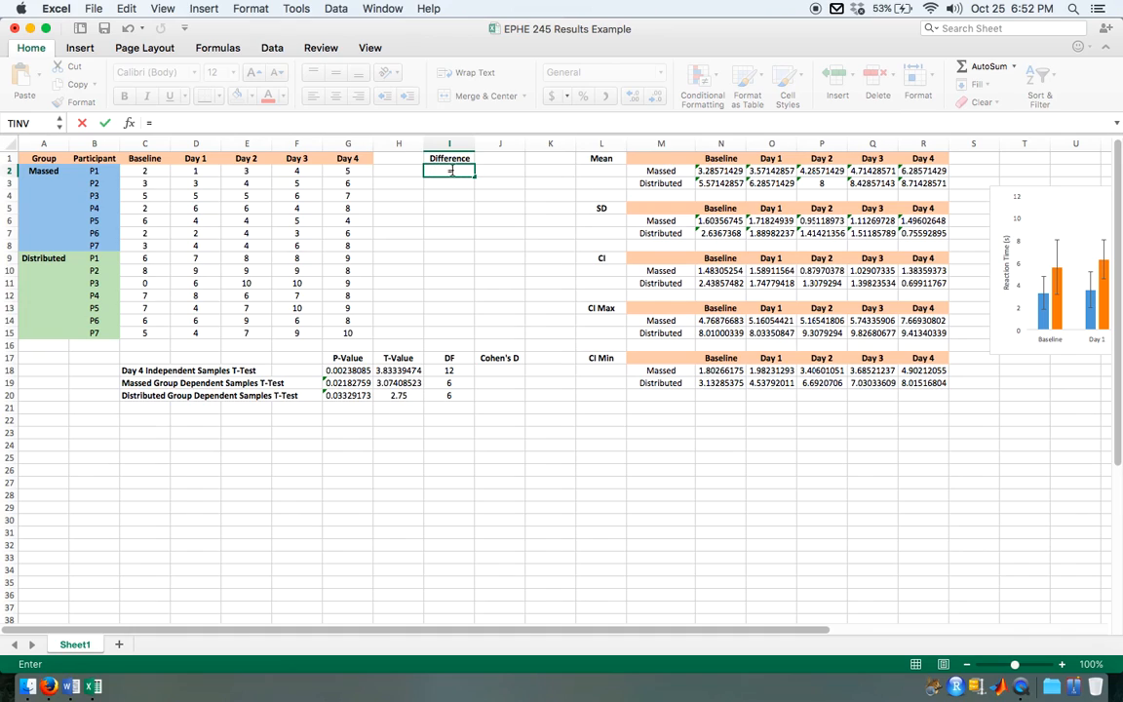
pyautogui.write('average')
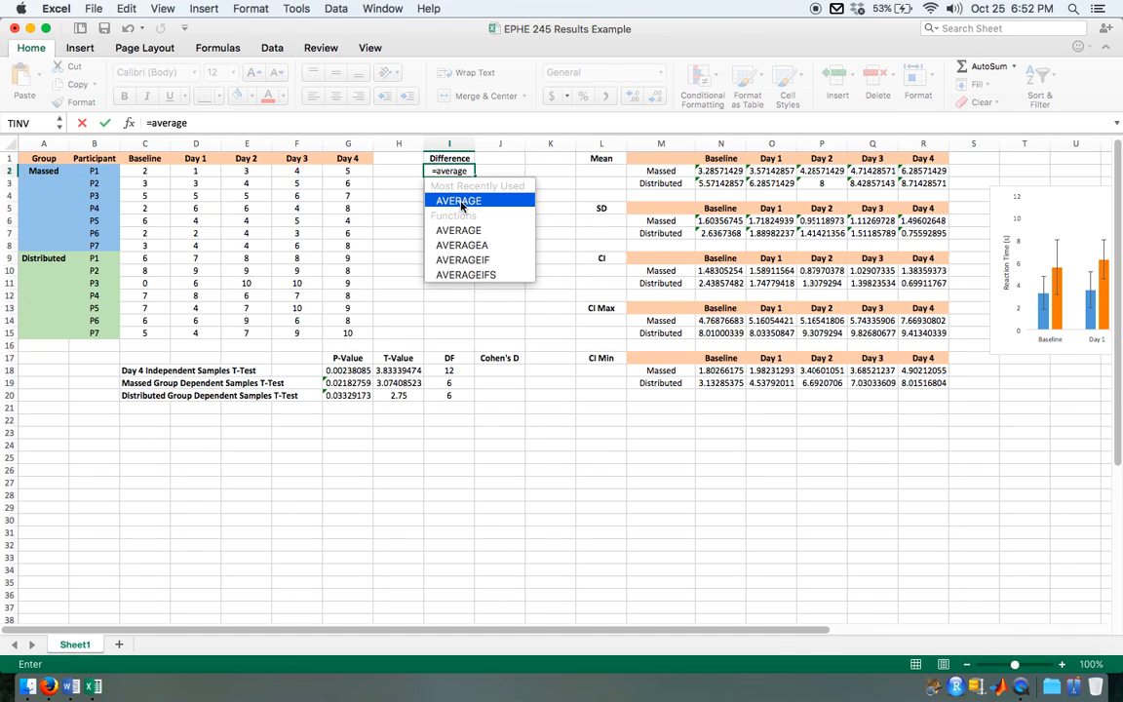
pyautogui.press('BackSpace')
pyautogui.press('BackSpace')
pyautogui.press('BackSpace')
pyautogui.press('BackSpace')
pyautogui.press('BackSpace')
pyautogui.press('BackSpace')
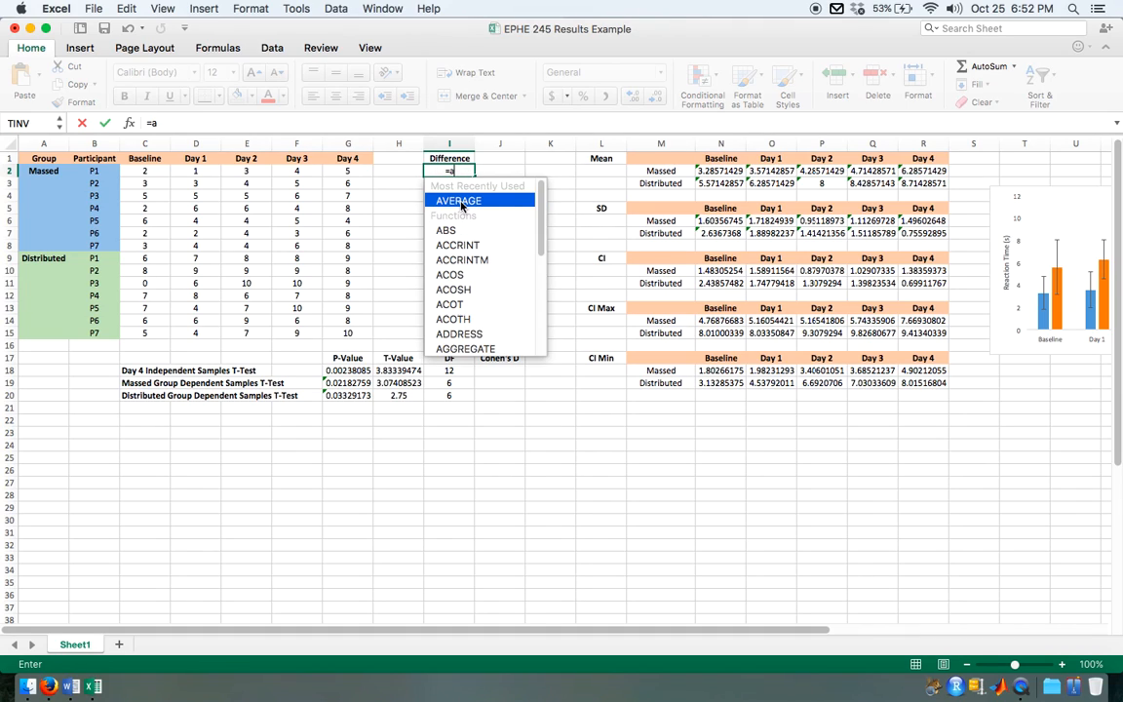
pyautogui.press('BackSpace')
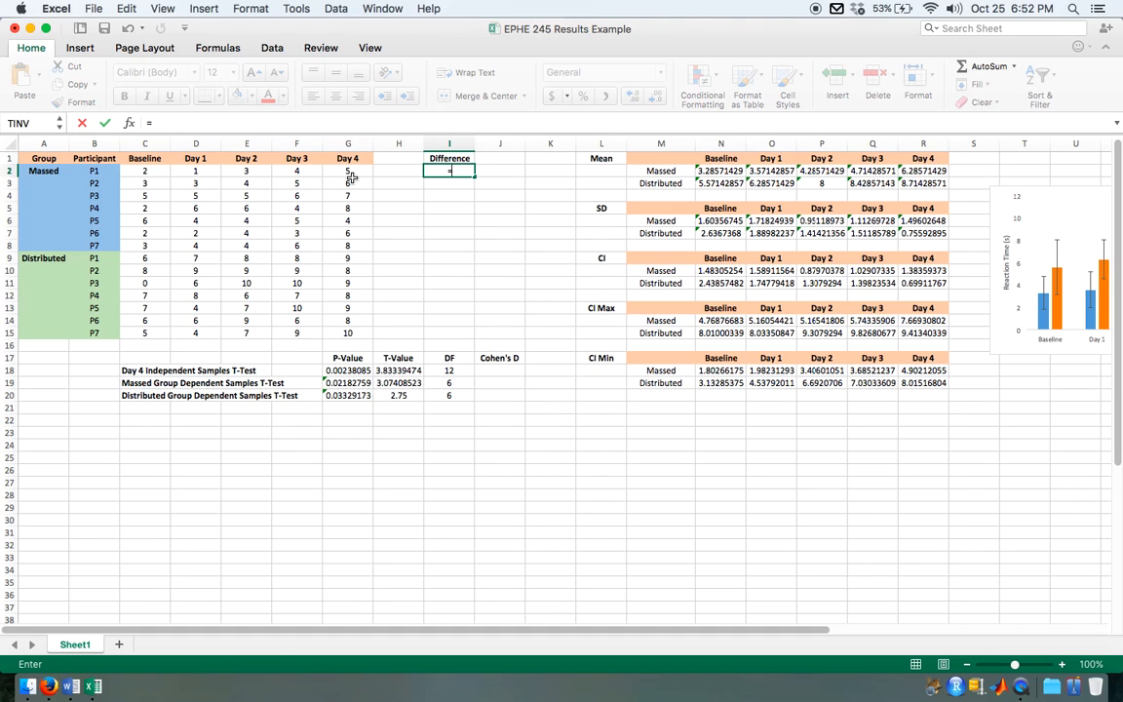
# Step: Complete the I2 formula as =G2-C2, subtracting the participant's Baseline score from the Day 4 score
pyautogui.click(351, 171)
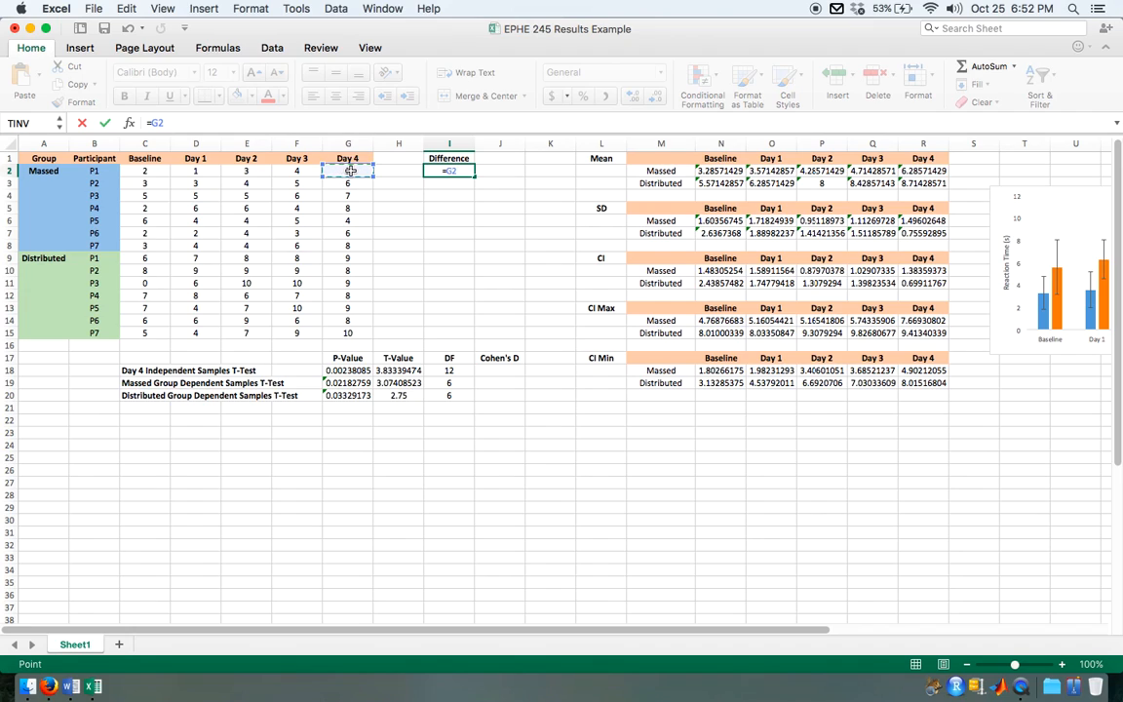
pyautogui.write('-')
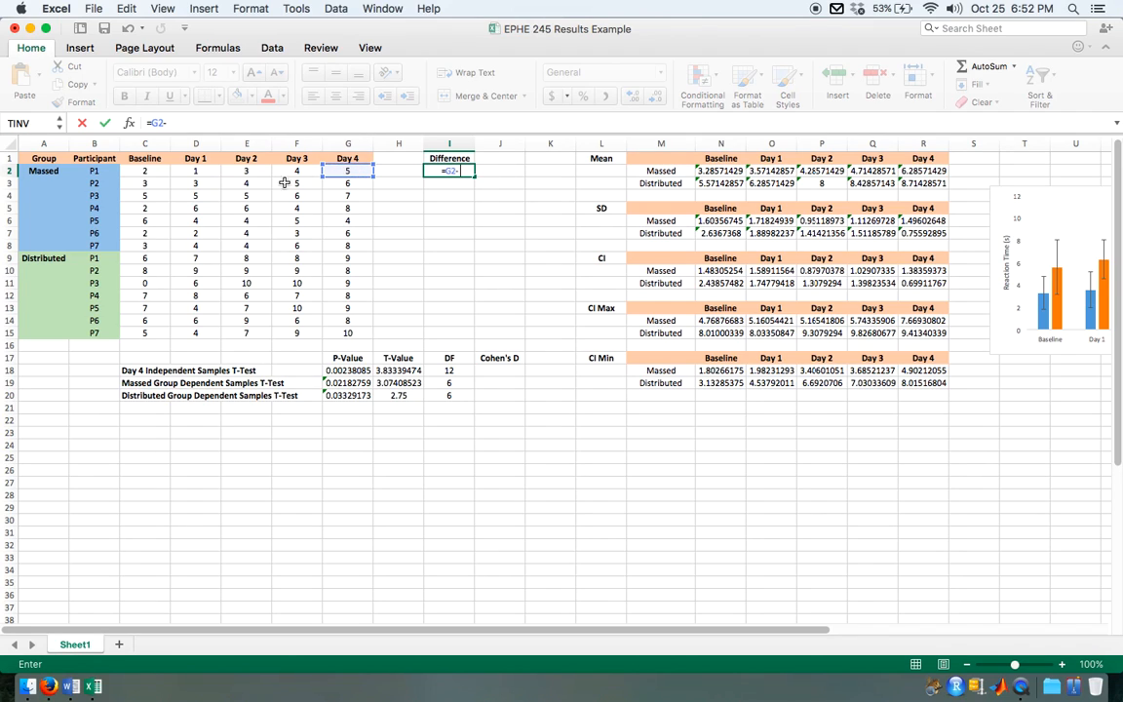
pyautogui.click(146, 170)
pyautogui.press('Return')
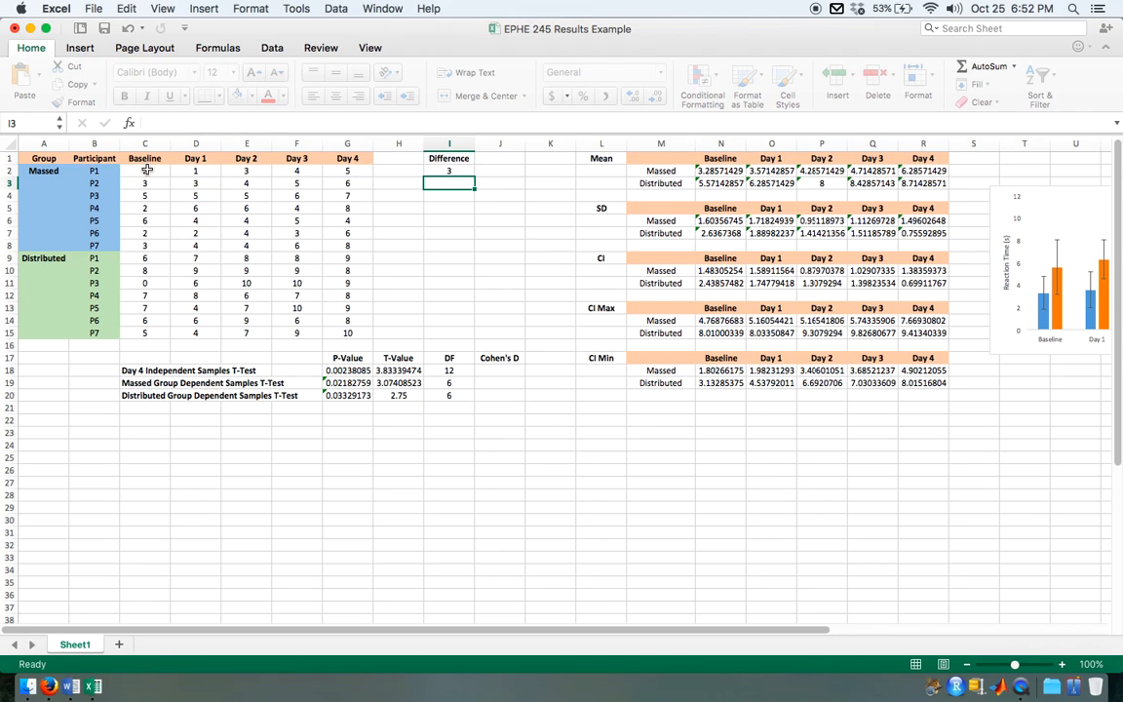
# Step: Examine the cell references in the Massed Baseline CI Max formula and in the Difference formula in I2
pyautogui.click(728, 323)
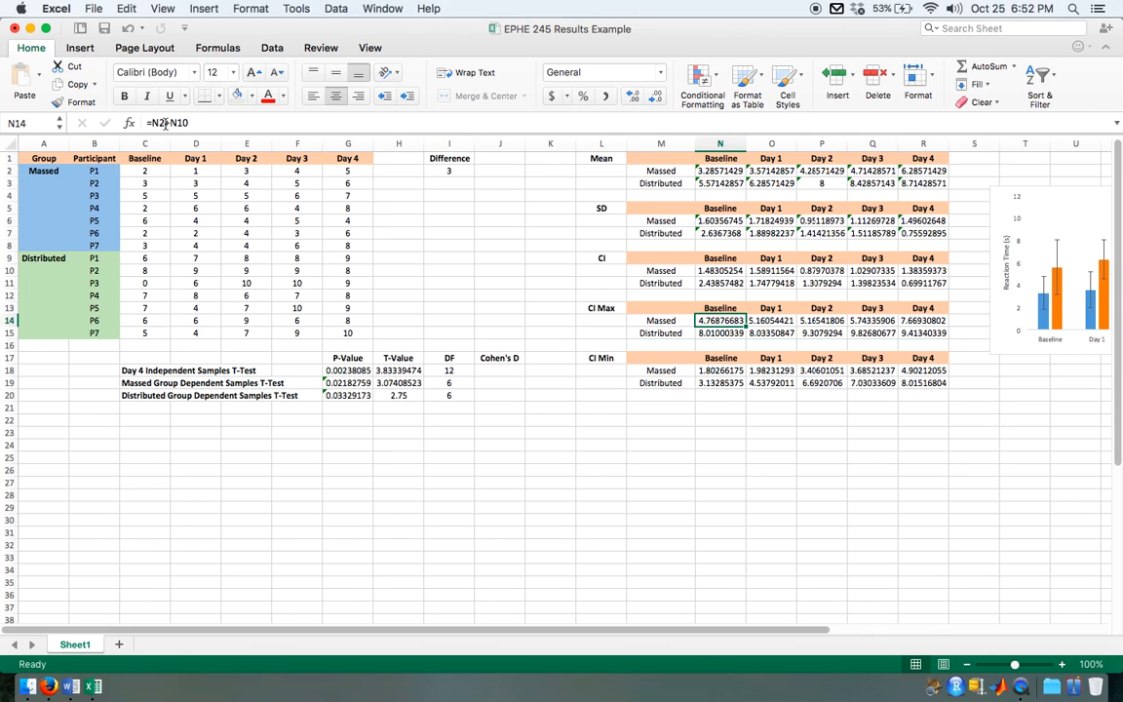
pyautogui.click(155, 123)
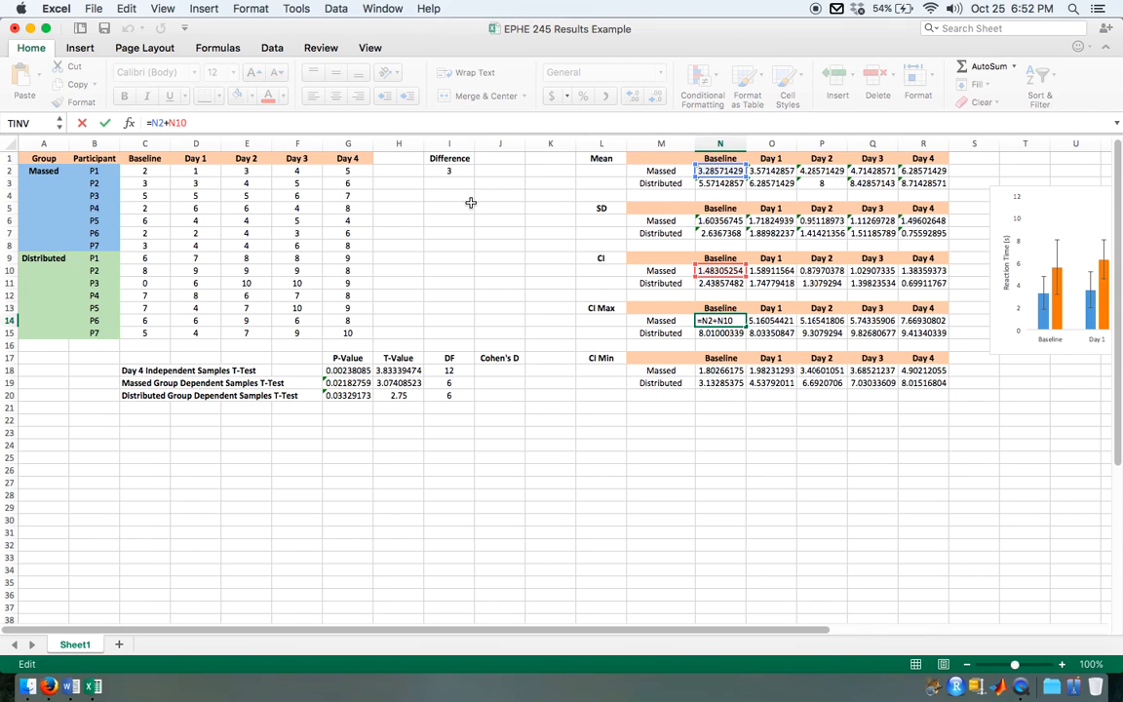
pyautogui.press('Escape')
pyautogui.click(462, 172)
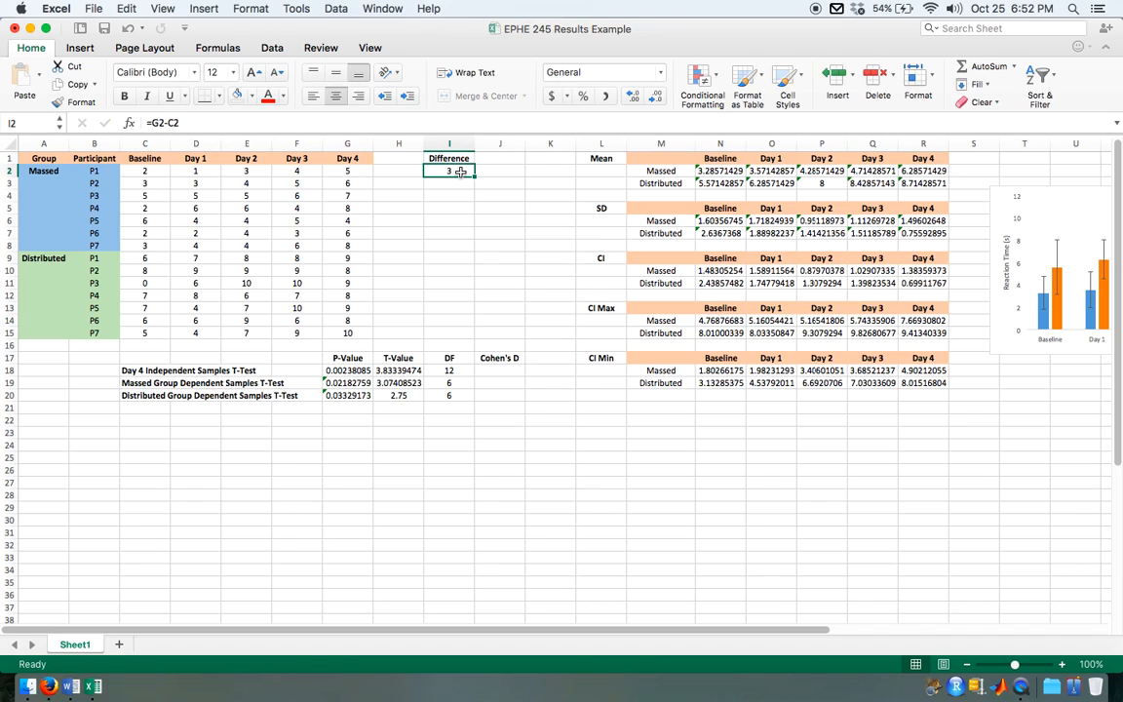
pyautogui.click(153, 123)
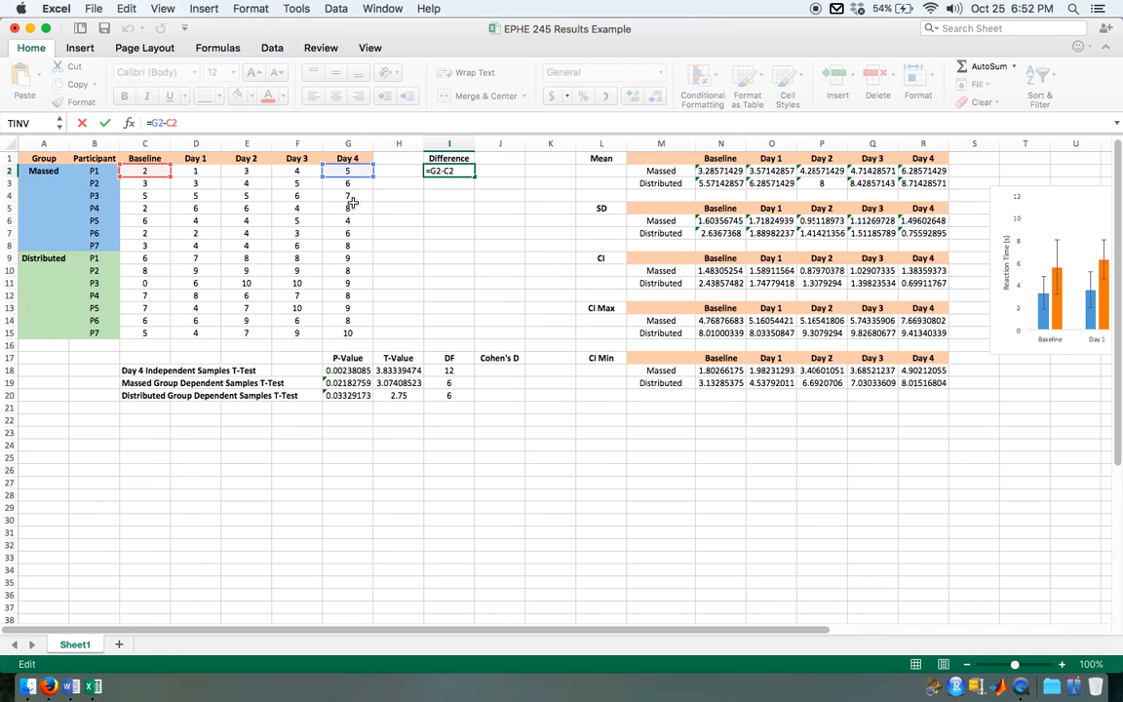
pyautogui.press('Return')
# Step: Copy the Difference formula from I2 down through I15 and fill the Distributed group's cells I9:I15 with light green
pyautogui.click(461, 171)
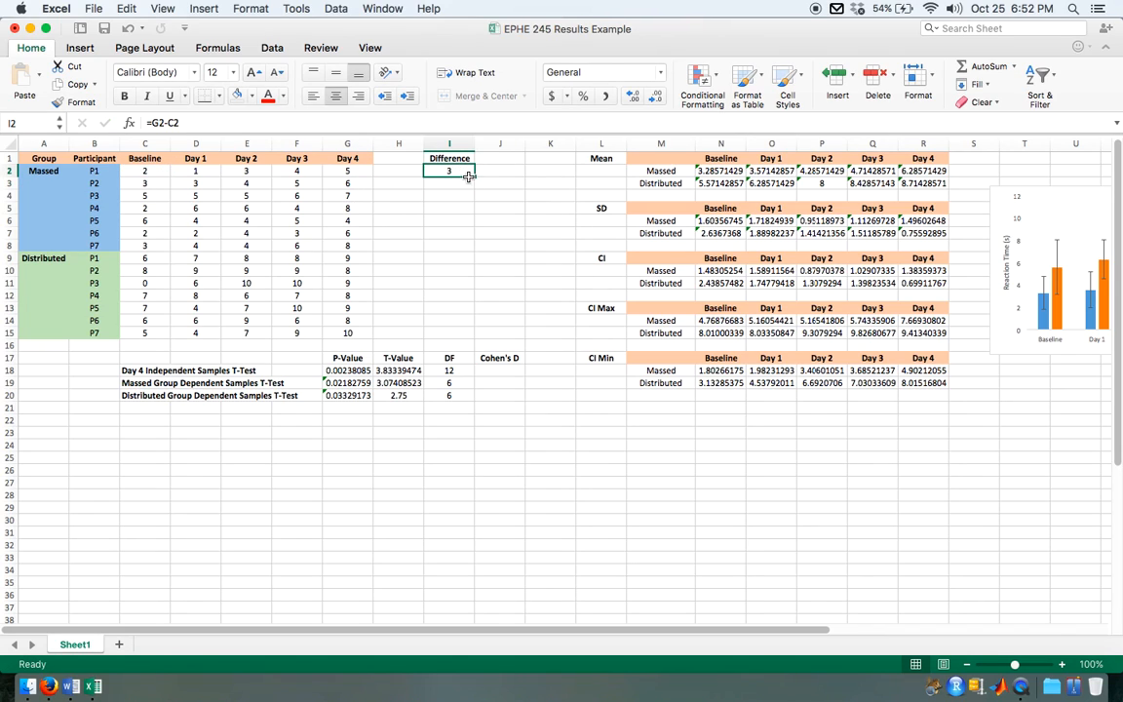
pyautogui.moveTo(475, 176); pyautogui.dragTo(471, 333)
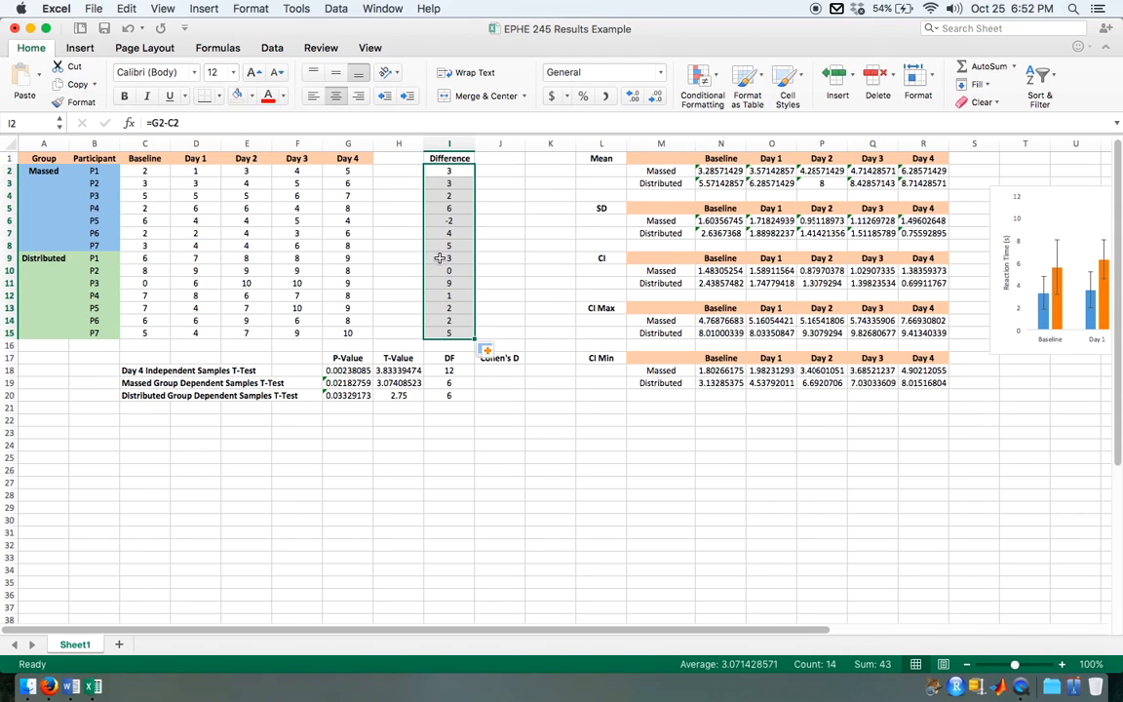
pyautogui.moveTo(440, 258); pyautogui.dragTo(449, 333)
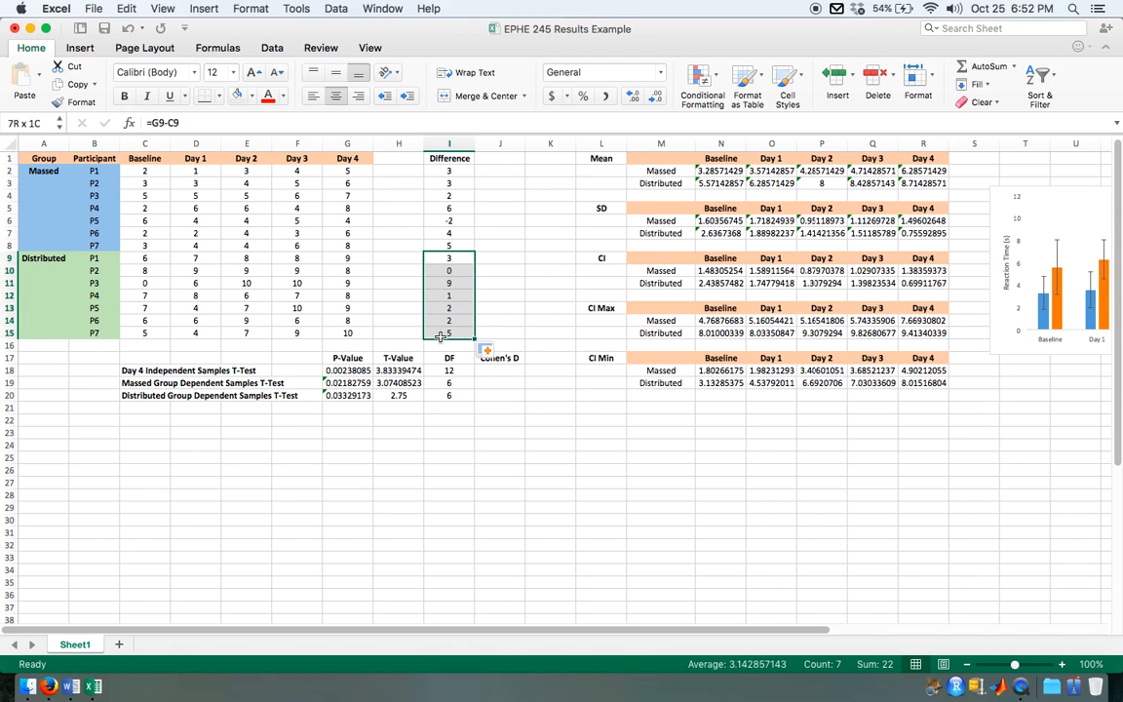
pyautogui.click(252, 95)
pyautogui.click(331, 187)
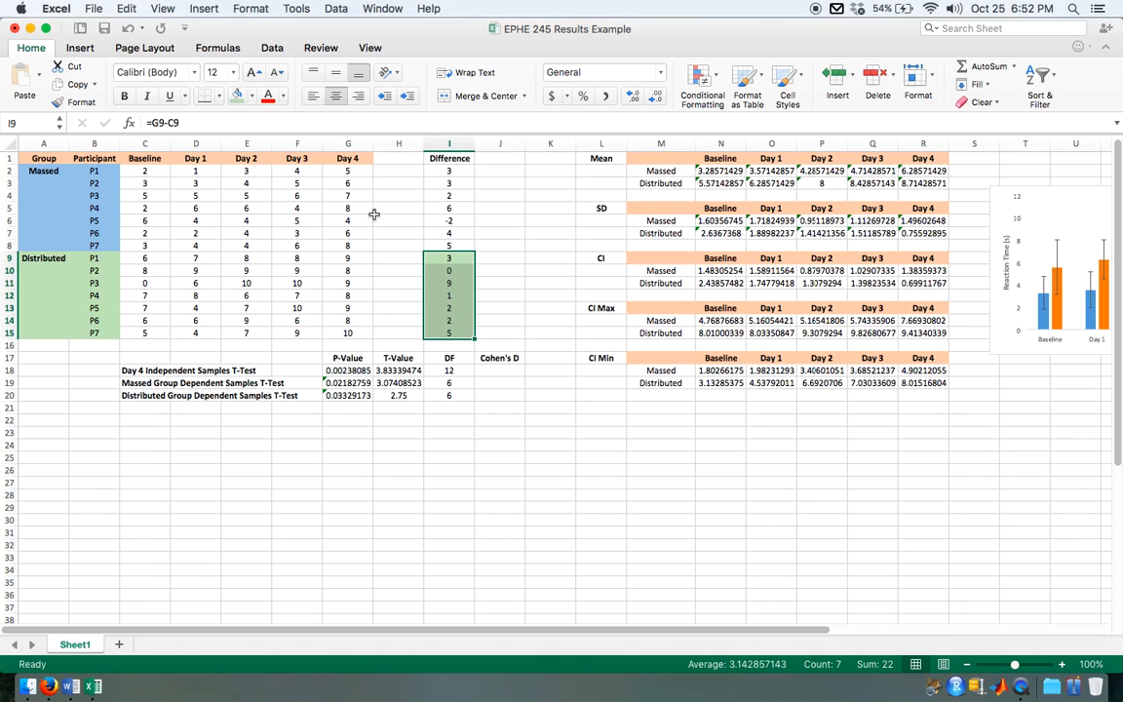
# Step: Fill the Massed group's Difference cells I2:I8 with the same medium blue as the group's label cells
pyautogui.moveTo(451, 246); pyautogui.dragTo(459, 167)
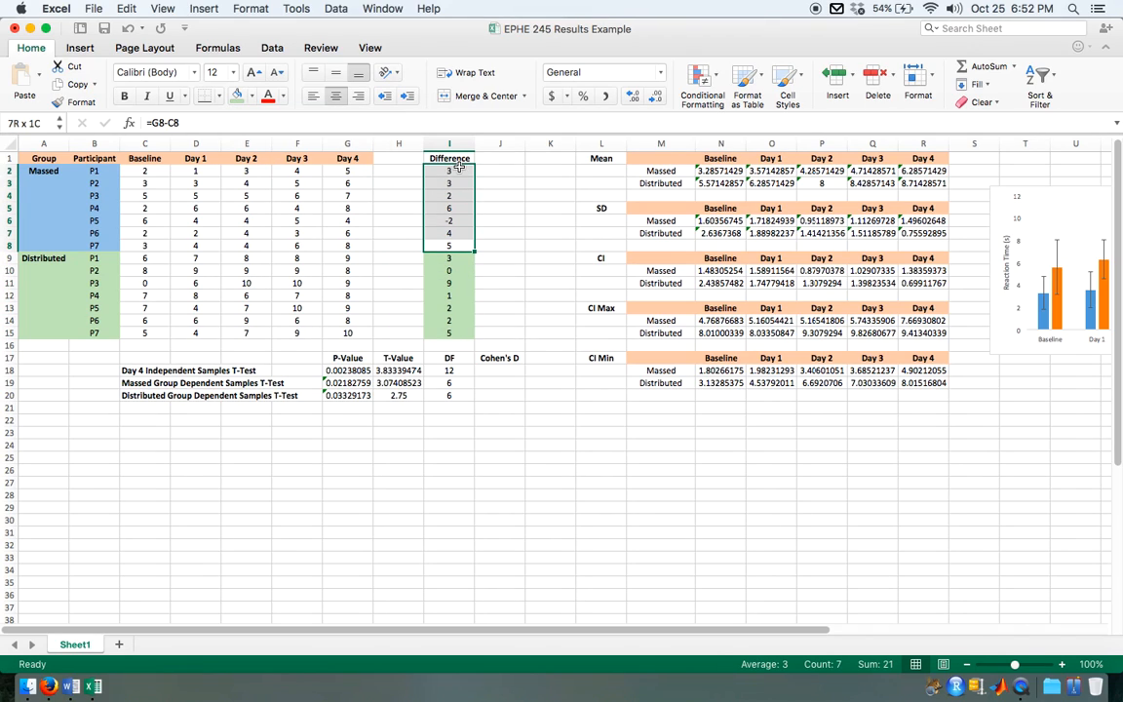
pyautogui.click(253, 96)
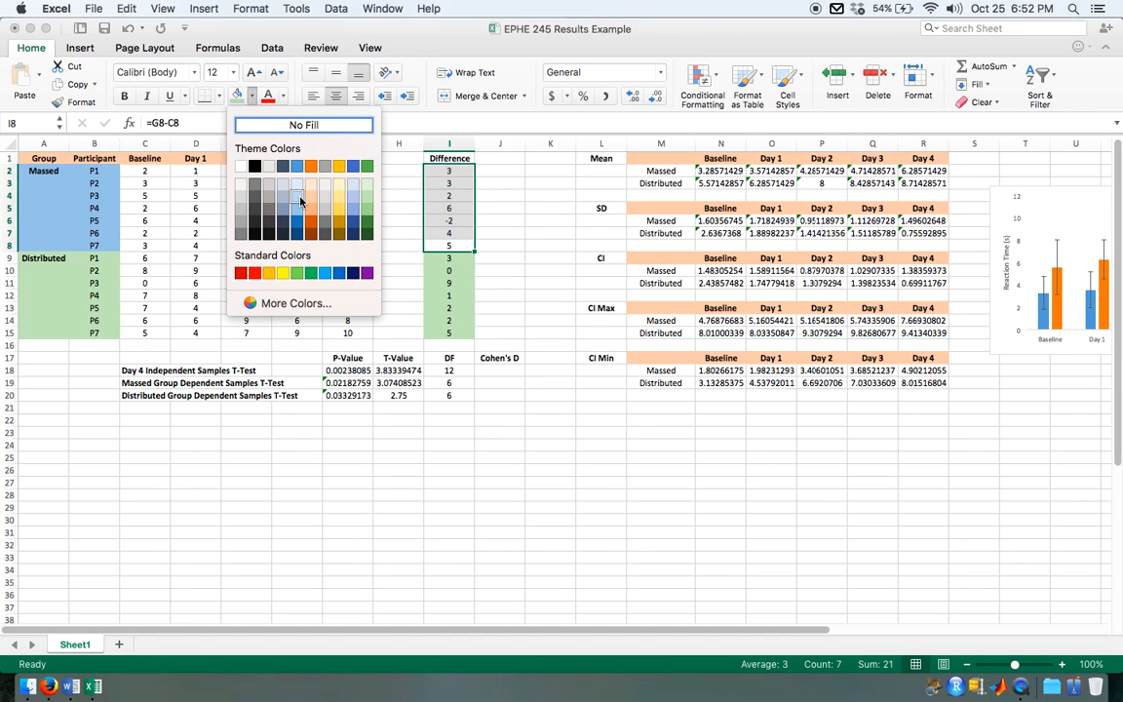
pyautogui.click(300, 199)
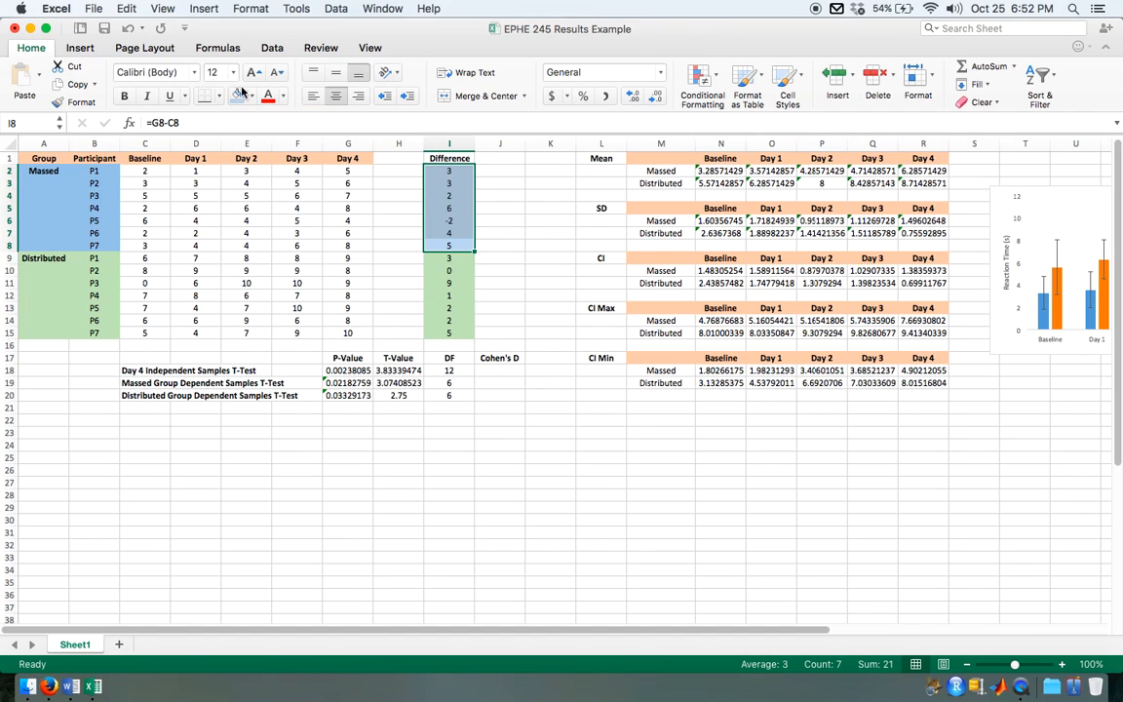
pyautogui.click(252, 96)
pyautogui.click(298, 210)
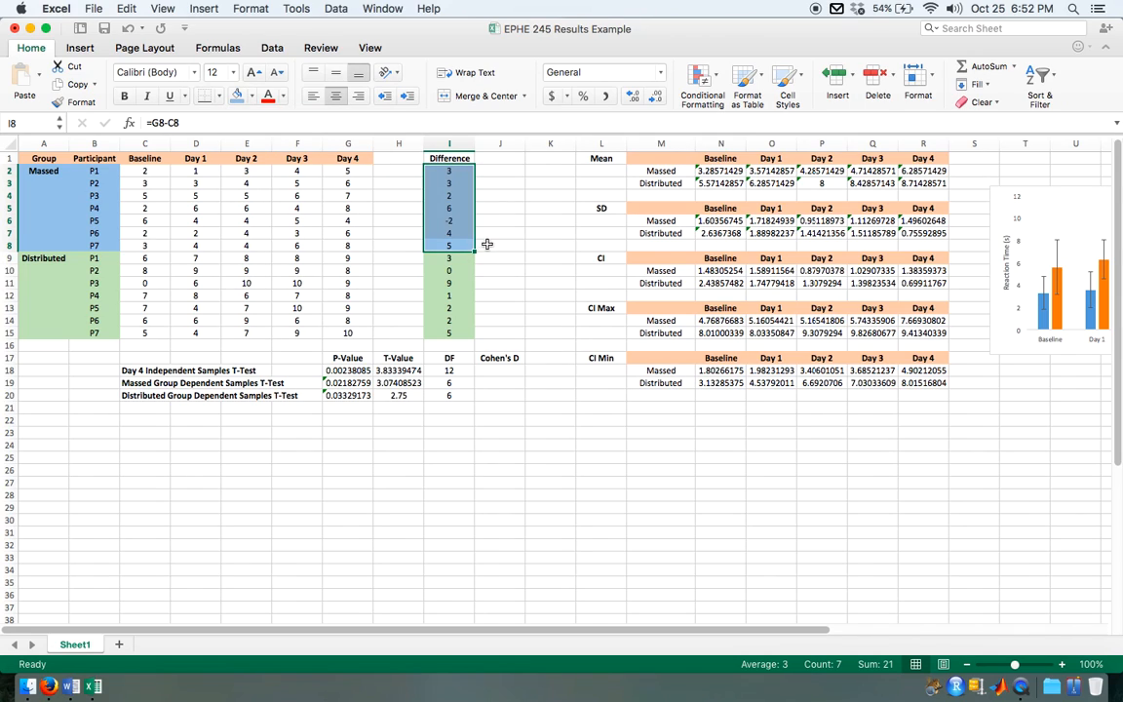
pyautogui.click(487, 244)
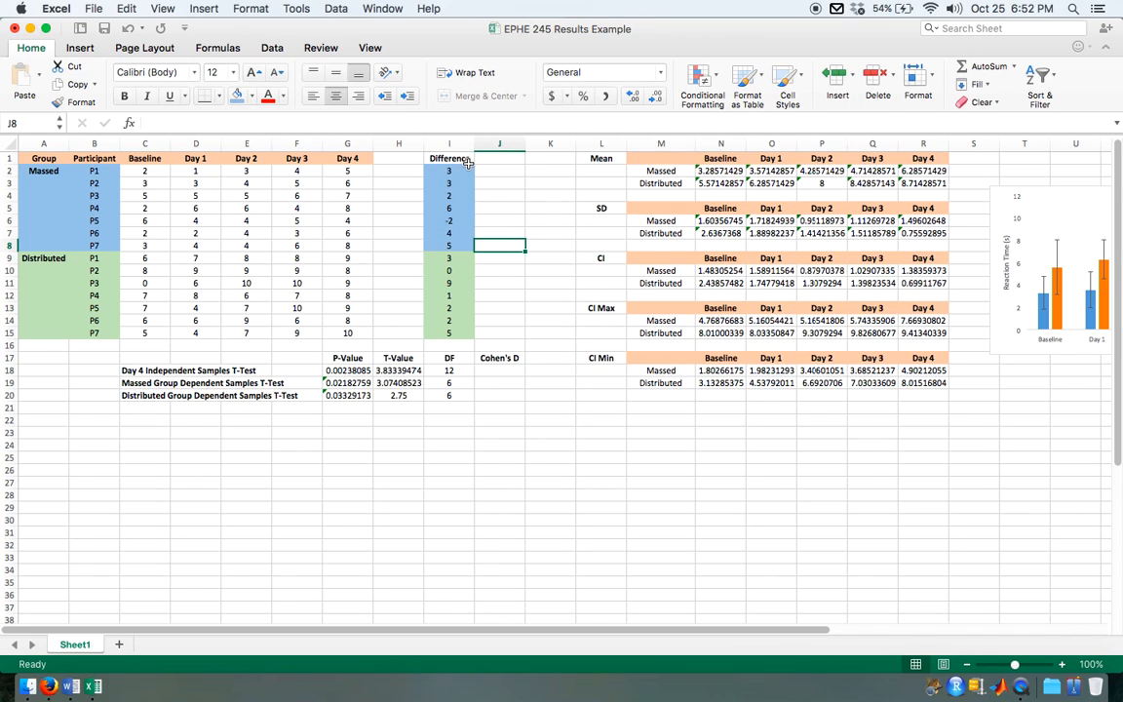
pyautogui.click(494, 361)
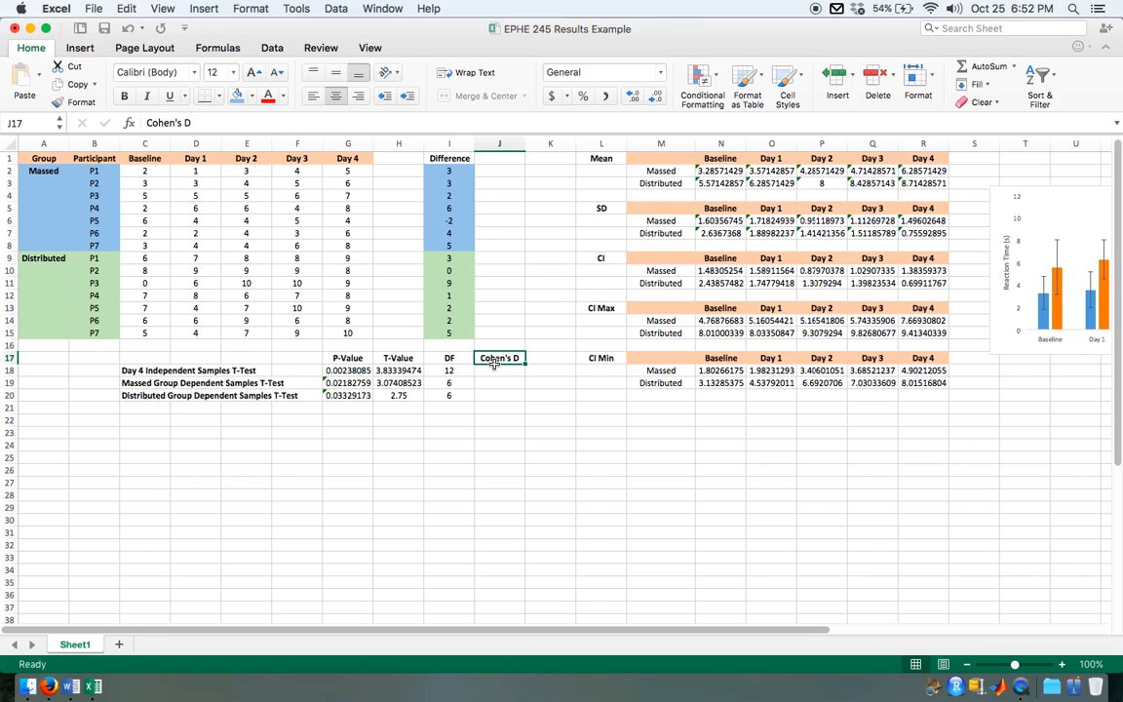
pyautogui.press('Down')
pyautogui.press('Down')
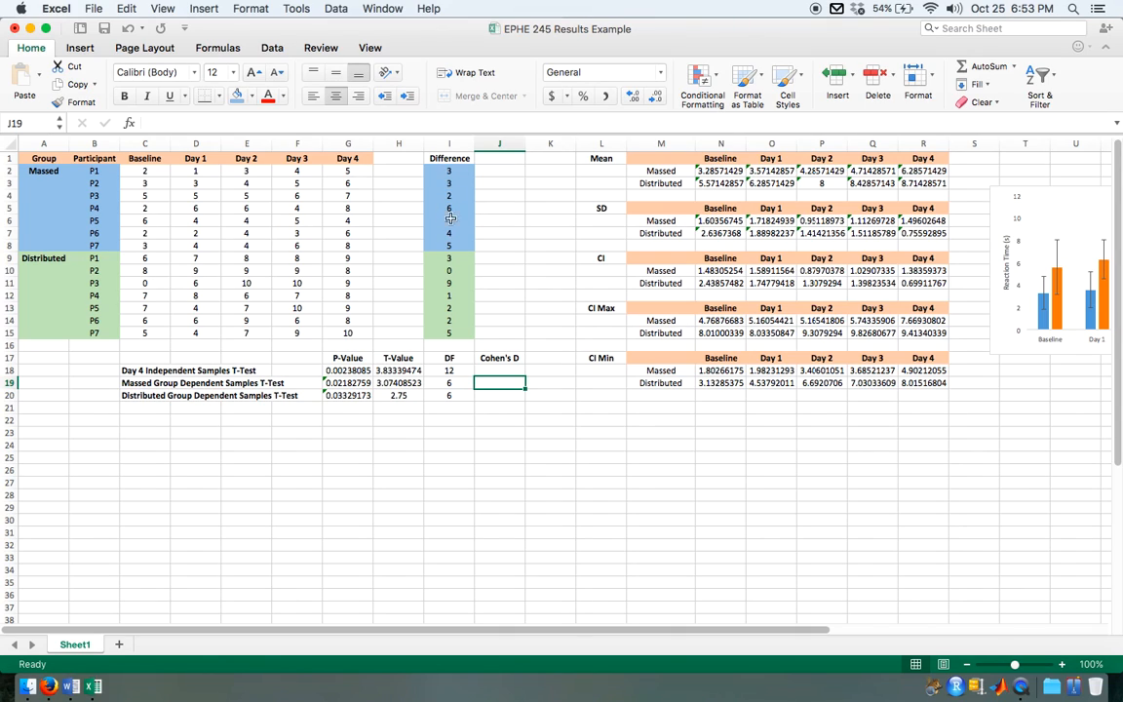
# Step: Add the headings Mean in J1 and SD in K1 beside the Difference column
pyautogui.click(494, 171)
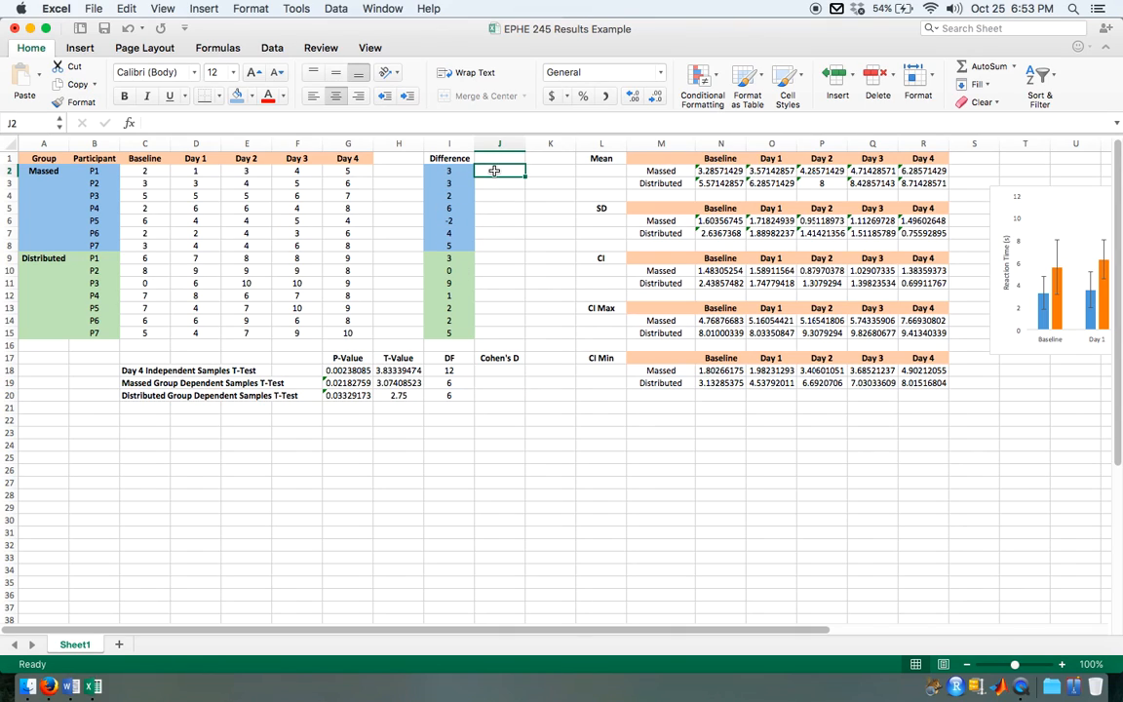
pyautogui.click(495, 159)
pyautogui.write('MEAN')
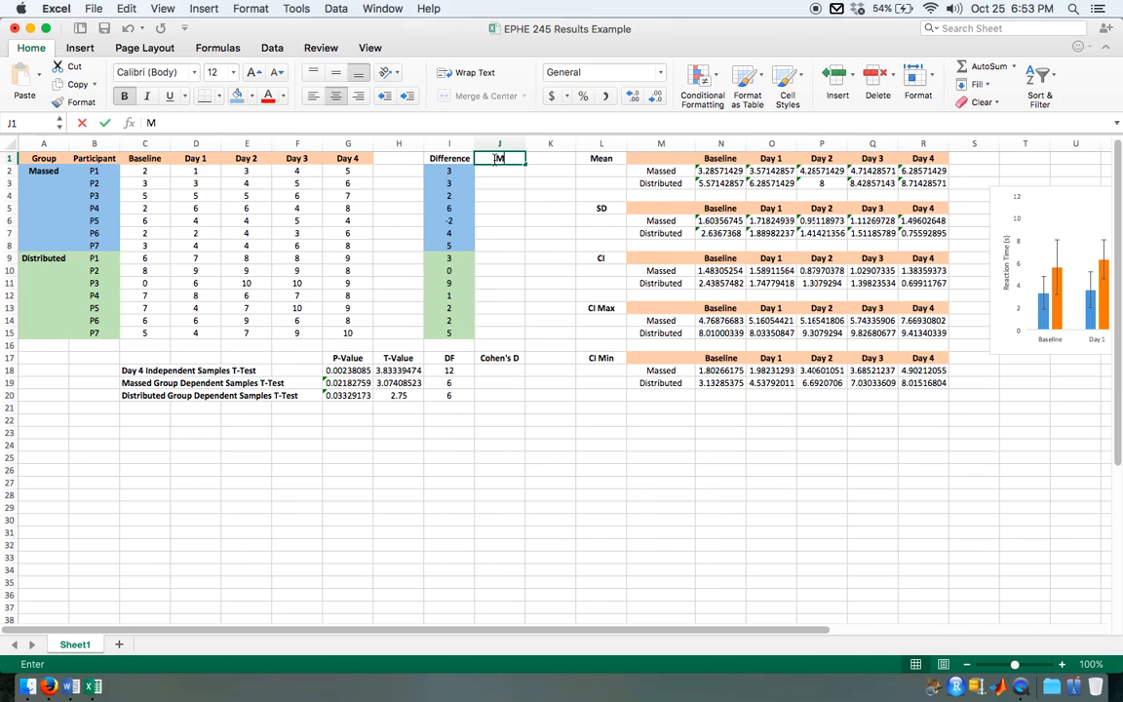
pyautogui.press('BackSpace')
pyautogui.press('BackSpace')
pyautogui.press('BackSpace')
pyautogui.write('ean')
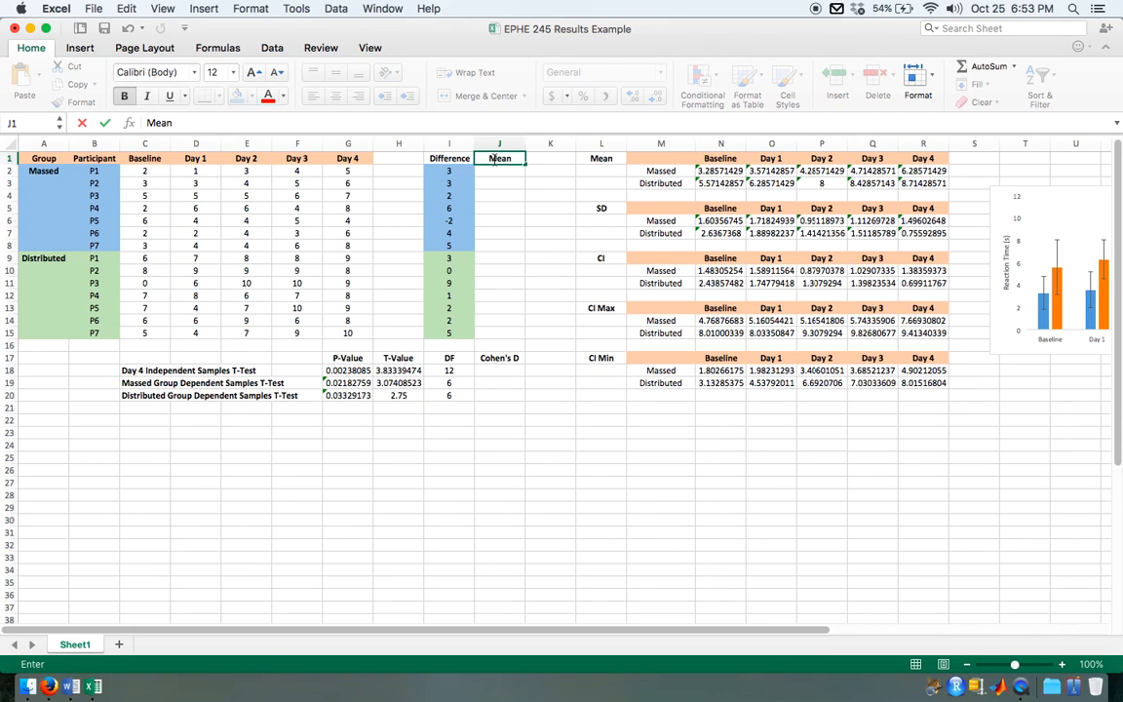
pyautogui.press('Tab')
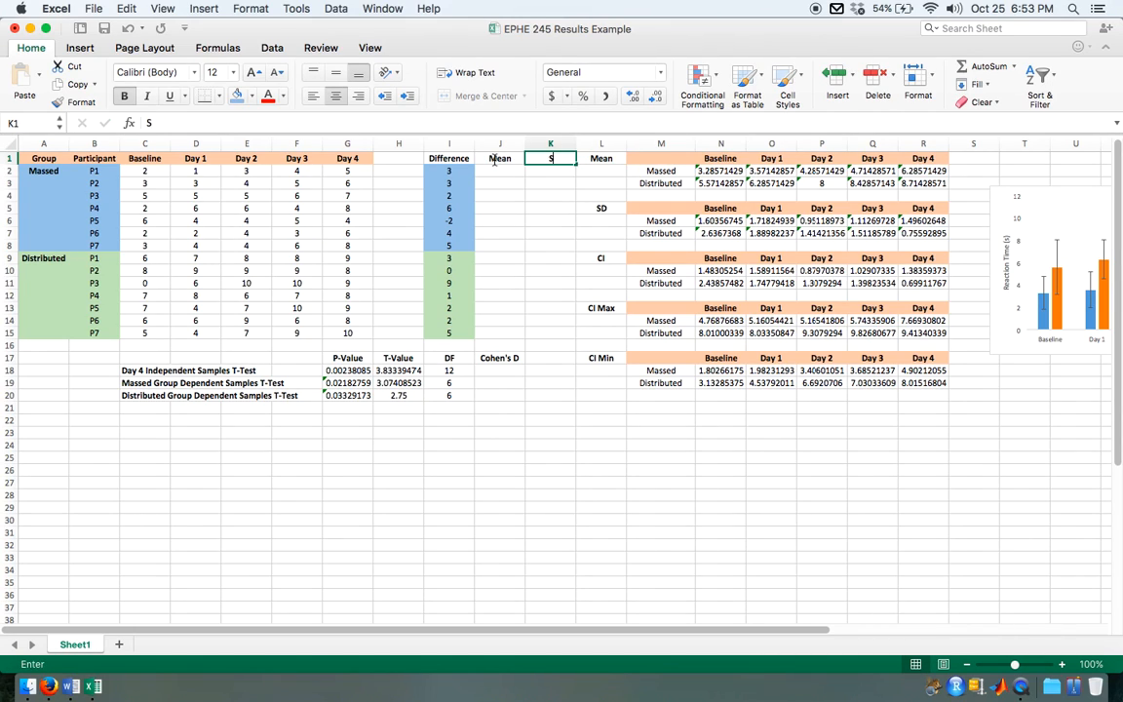
pyautogui.write('SD')
# Step: Insert a blank column at L to separate the new SD column from the summary statistics labels
pyautogui.click(601, 143)
pyautogui.rightClick(599, 146)
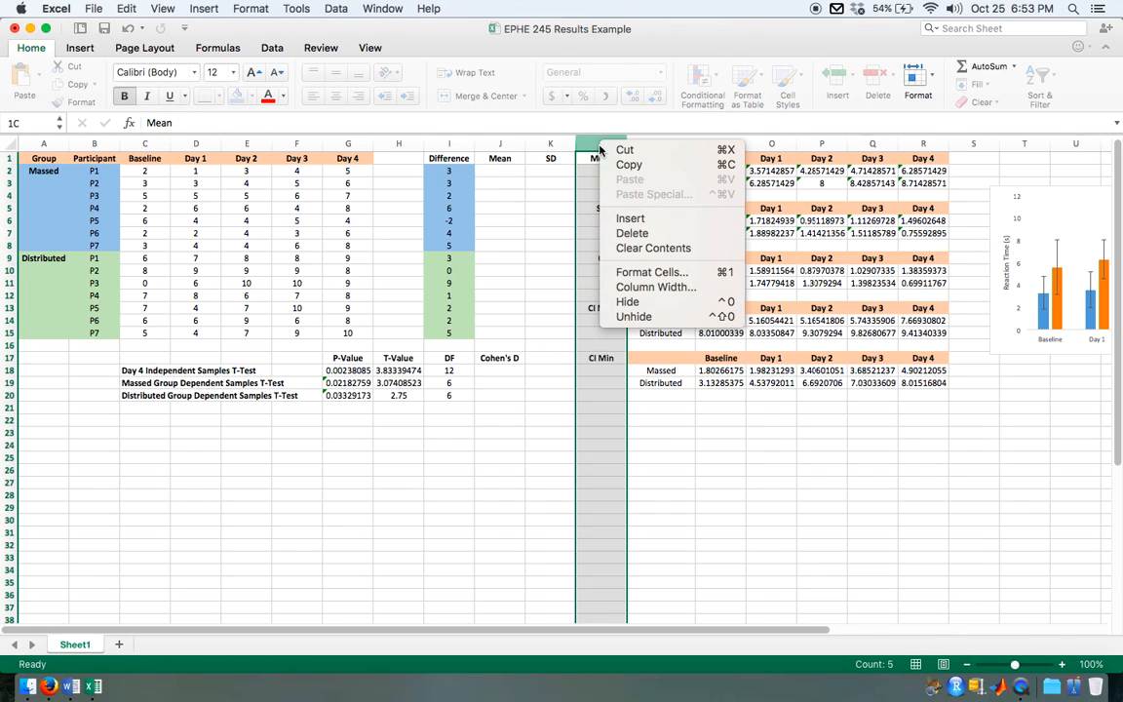
pyautogui.click(632, 219)
# Step: Calculate the Massed group's mean difference in J2 with =AVERAGE(I2:I8)
pyautogui.click(506, 169)
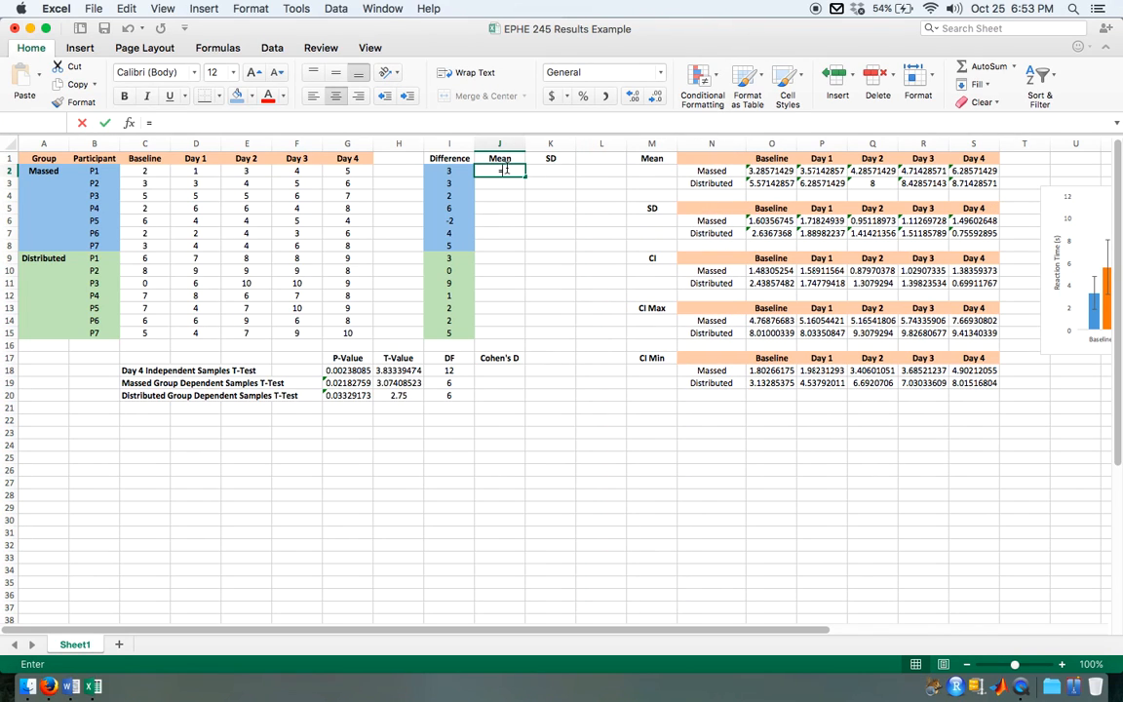
pyautogui.write('=average')
pyautogui.doubleClick(508, 201)
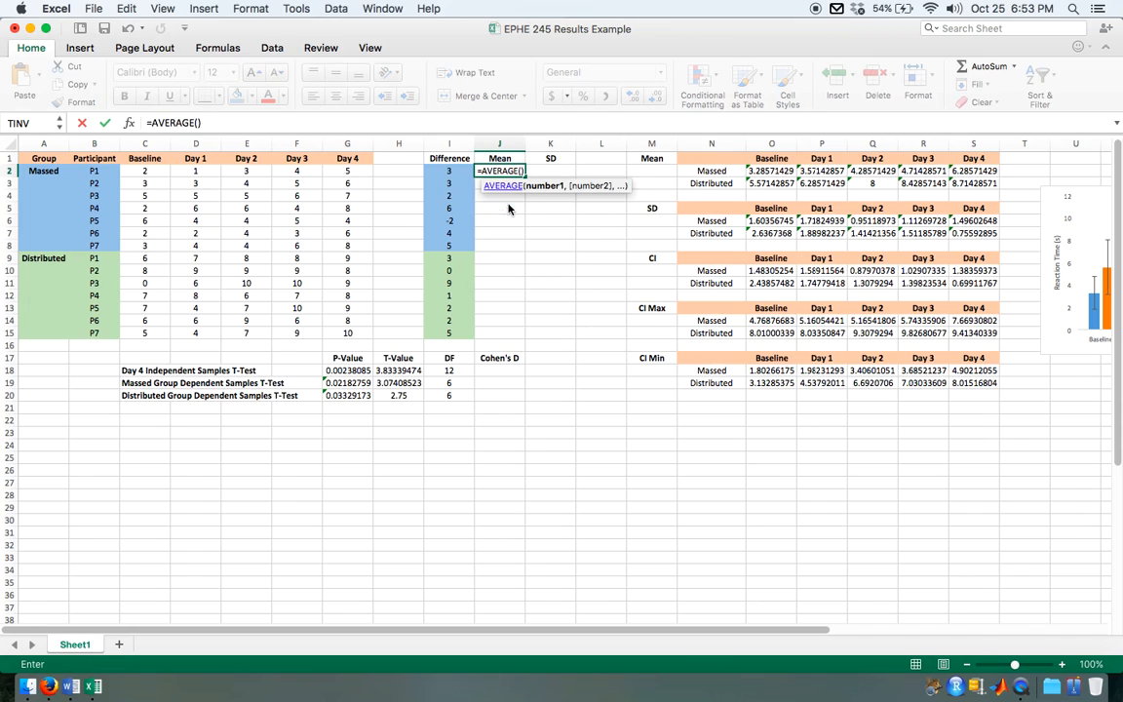
pyautogui.moveTo(449, 171); pyautogui.dragTo(449, 237)
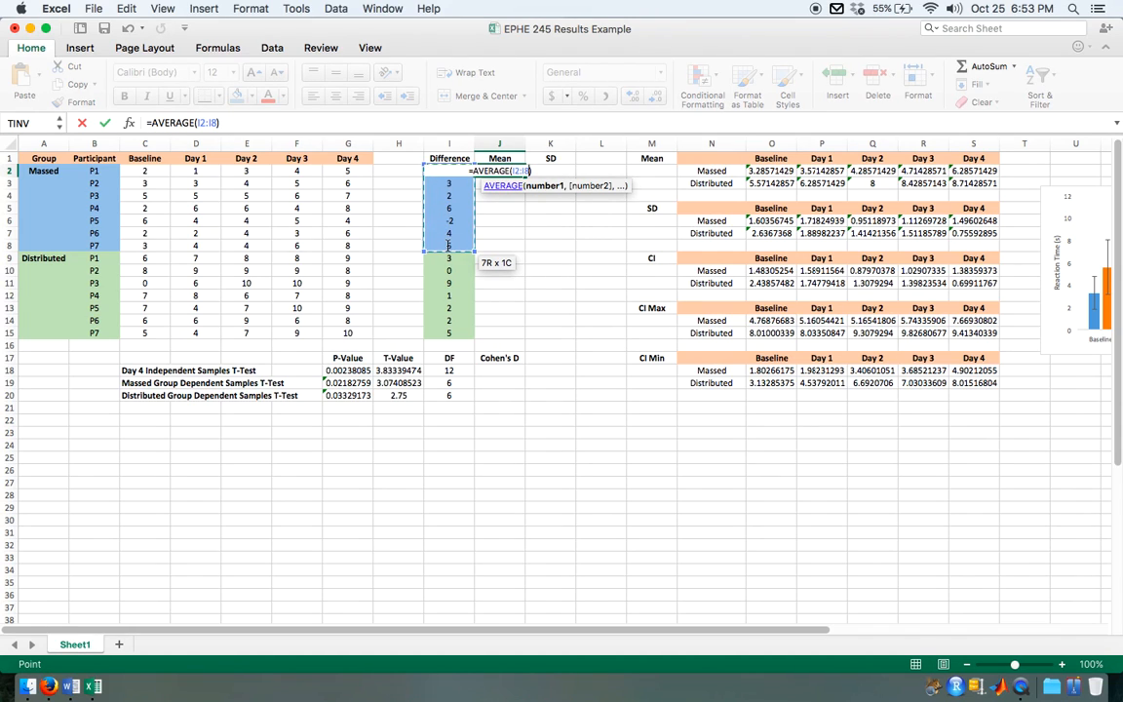
pyautogui.press('Return')
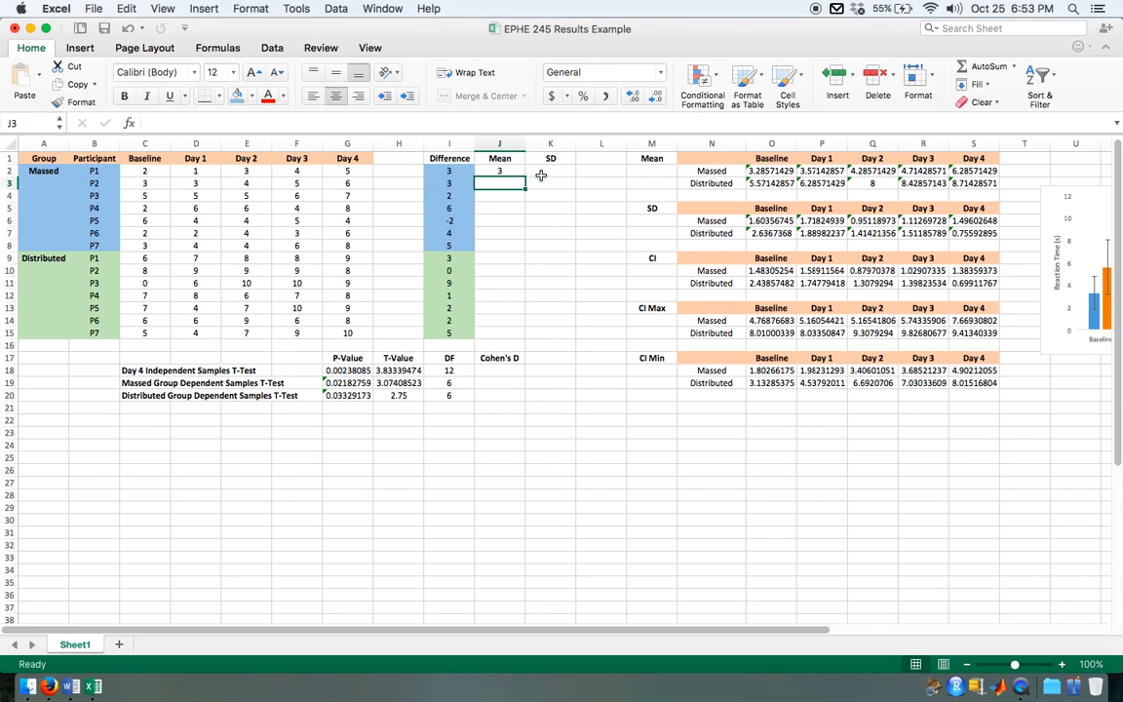
# Step: Calculate the standard deviation of the Massed group's differences in K2 with =STDEV.S(I2:I8)
pyautogui.click(541, 173)
pyautogui.write('=')
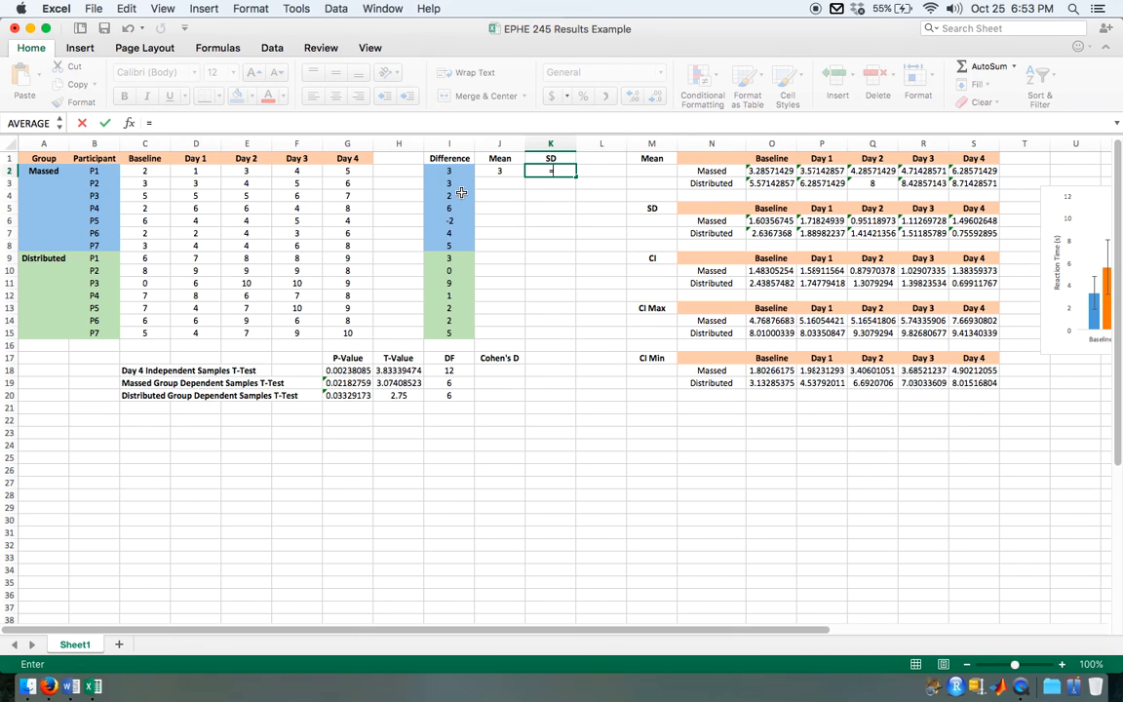
pyautogui.write('stdev')
pyautogui.doubleClick(534, 200)
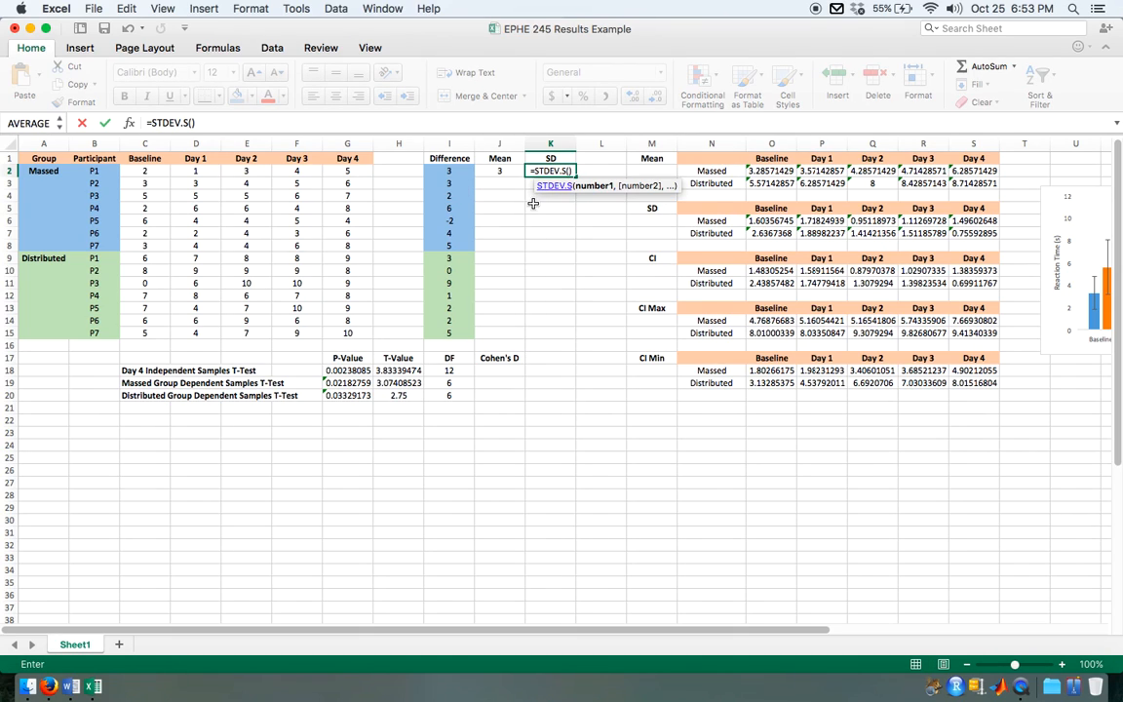
pyautogui.moveTo(449, 171); pyautogui.dragTo(450, 245)
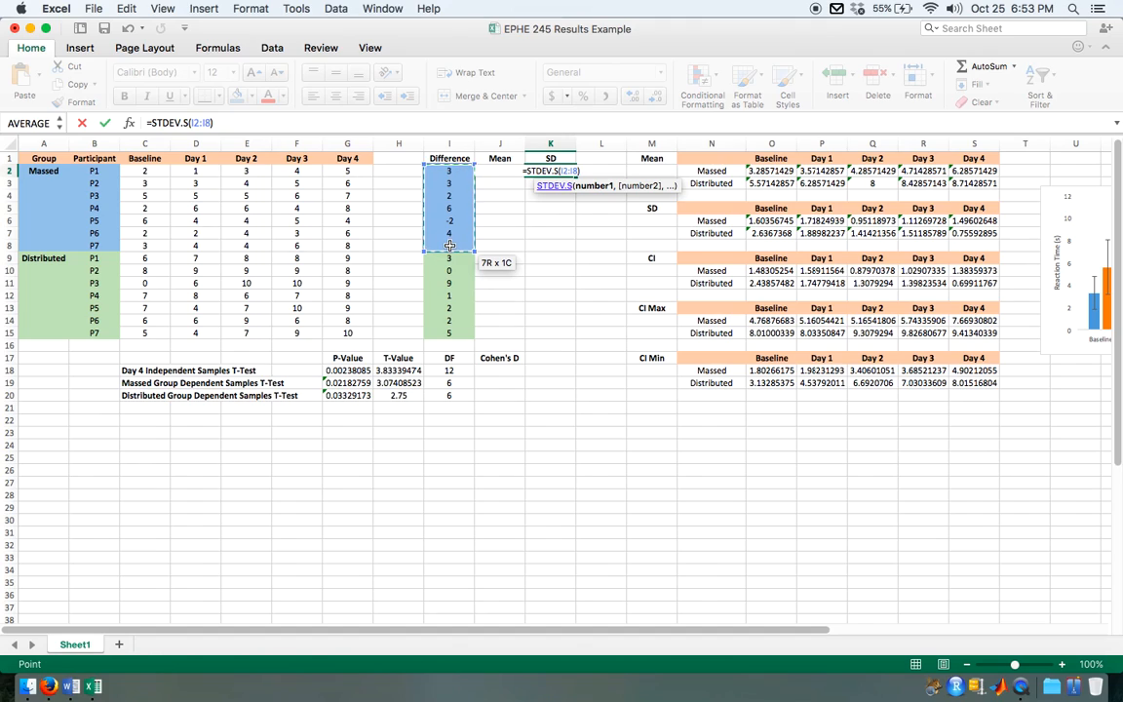
pyautogui.press('Return')
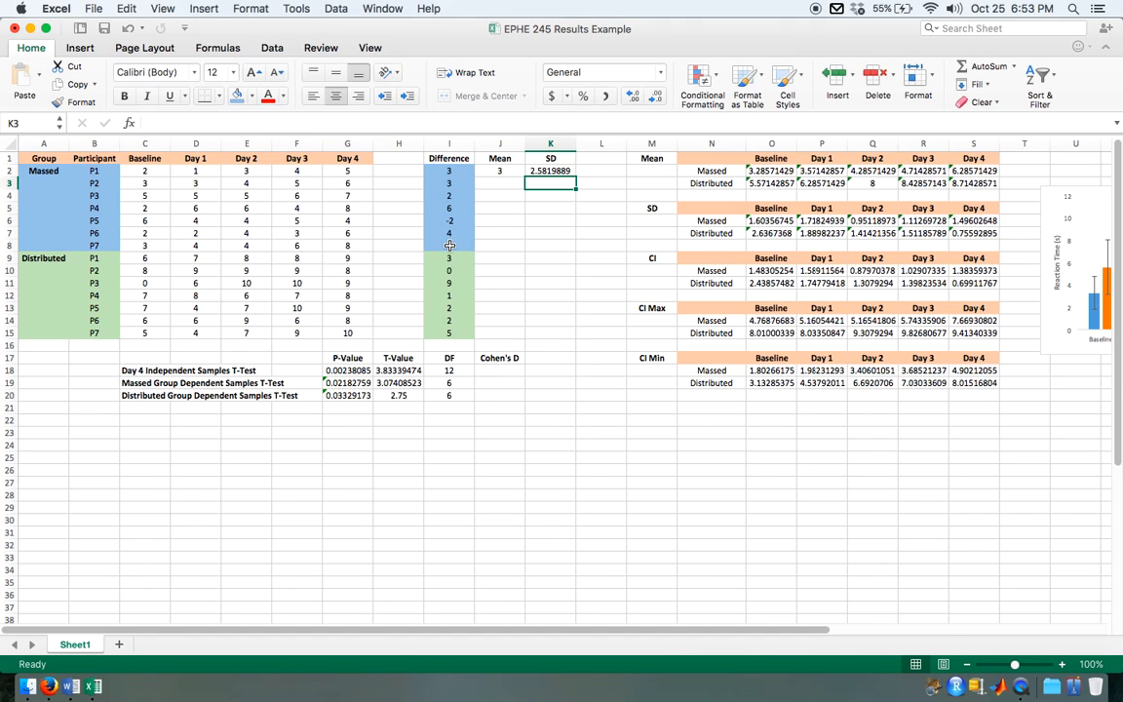
# Step: Compute Cohen's D for the Massed group's dependent samples t-test in J19 with =J2/K2
pyautogui.click(498, 384)
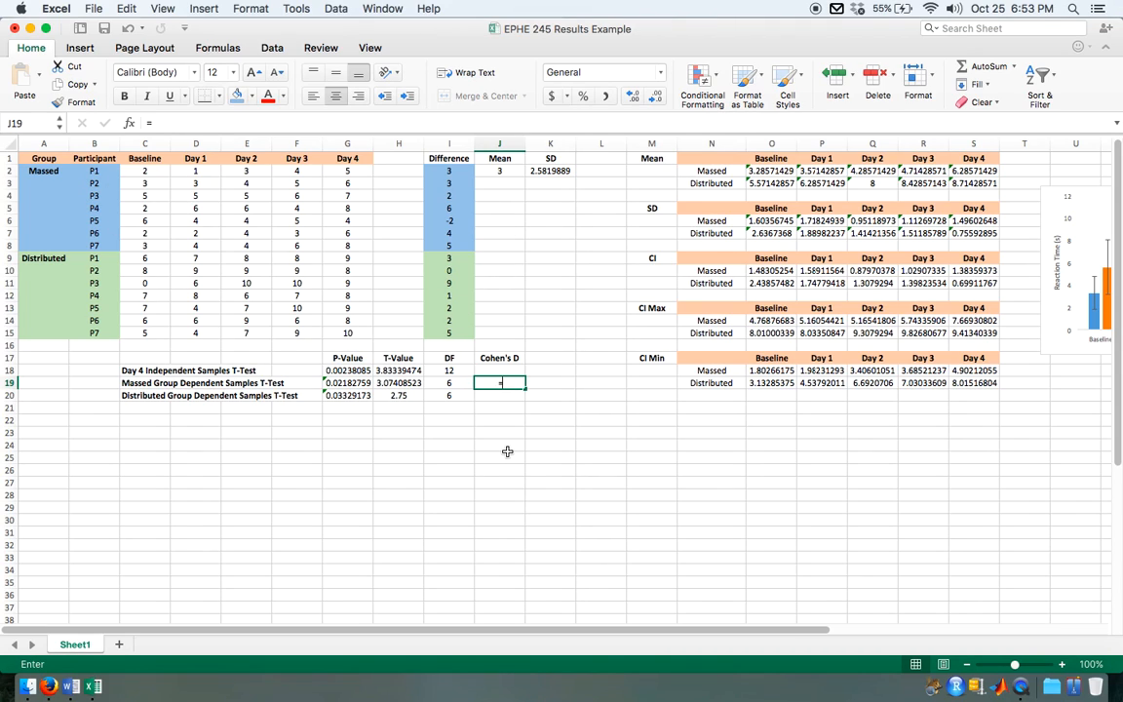
pyautogui.write('=')
pyautogui.click(504, 171)
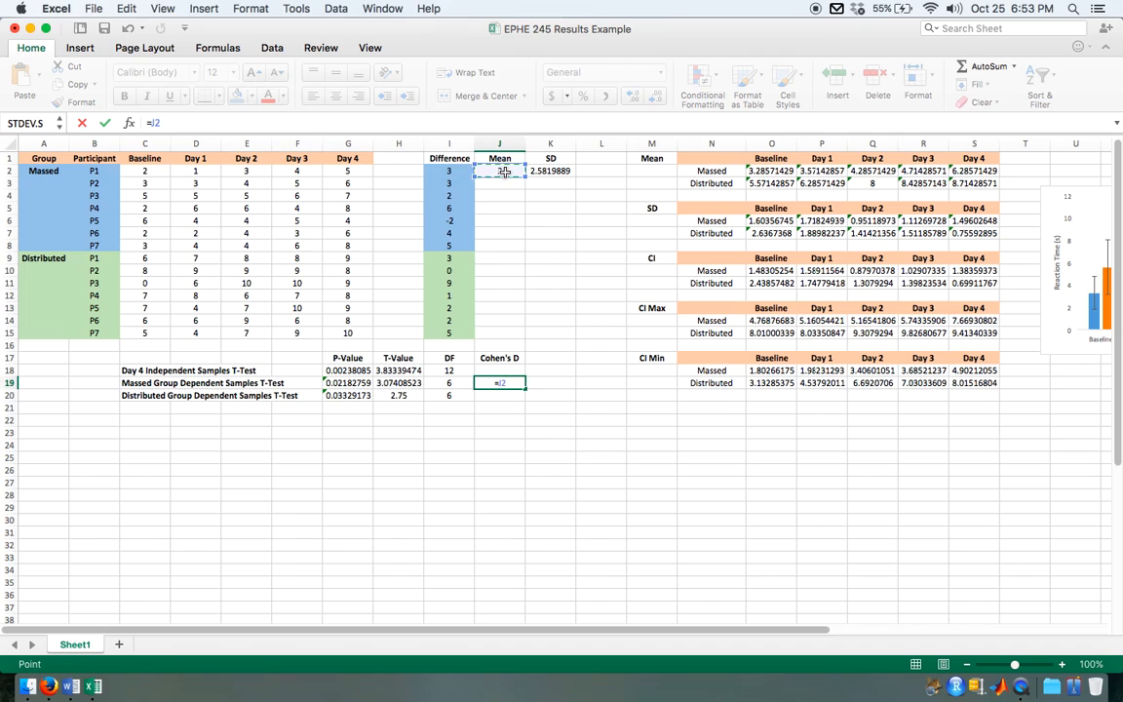
pyautogui.write('/')
pyautogui.click(551, 171)
pyautogui.press('Return')
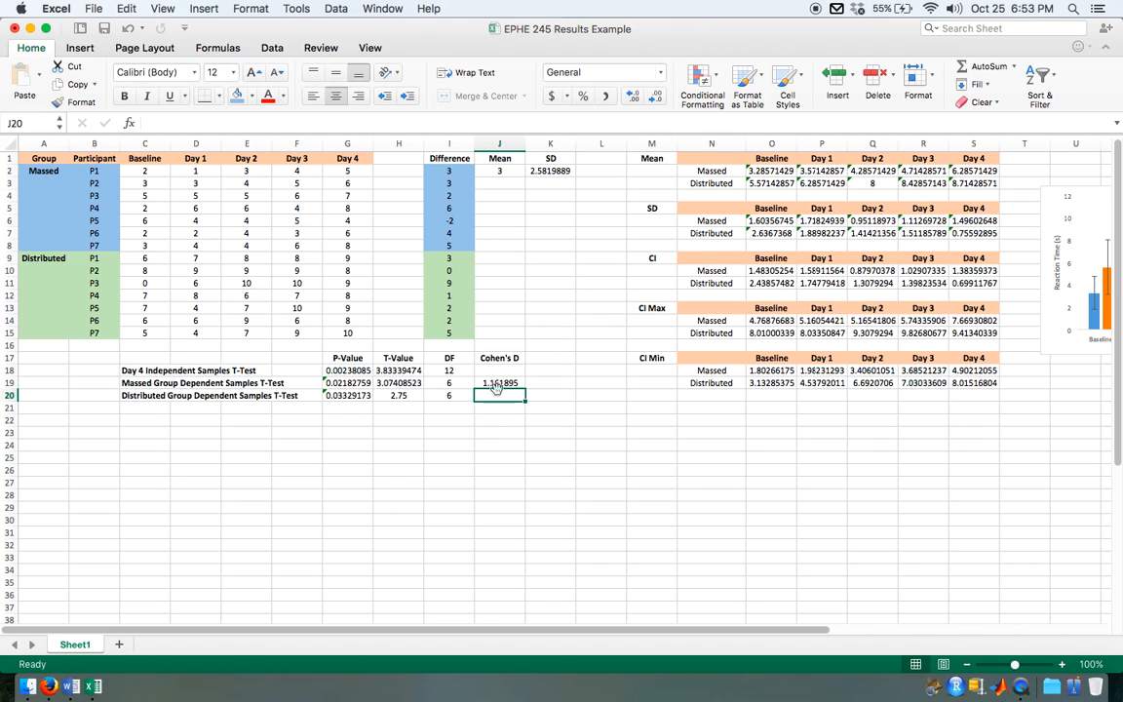
pyautogui.click(507, 386)
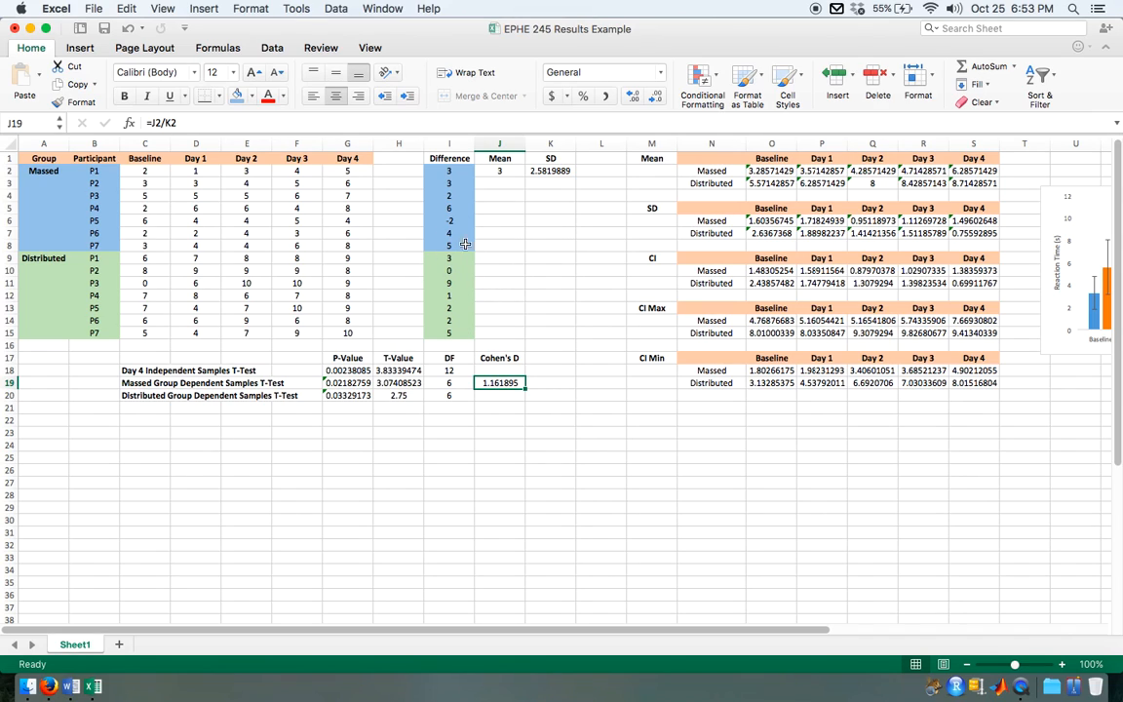
pyautogui.click(361, 169)
pyautogui.moveTo(360, 169); pyautogui.dragTo(354, 244)
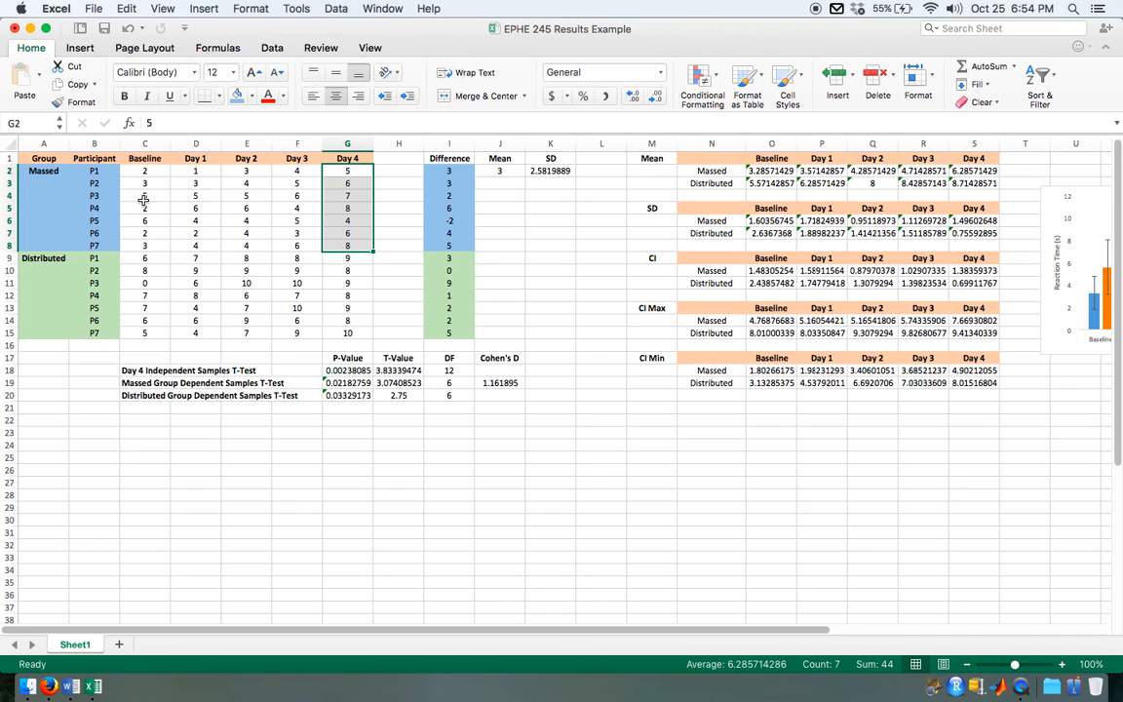
# Step: Calculate the Distributed group's mean difference in J9 with =AVERAGE(I9:I15)
pyautogui.click(500, 268)
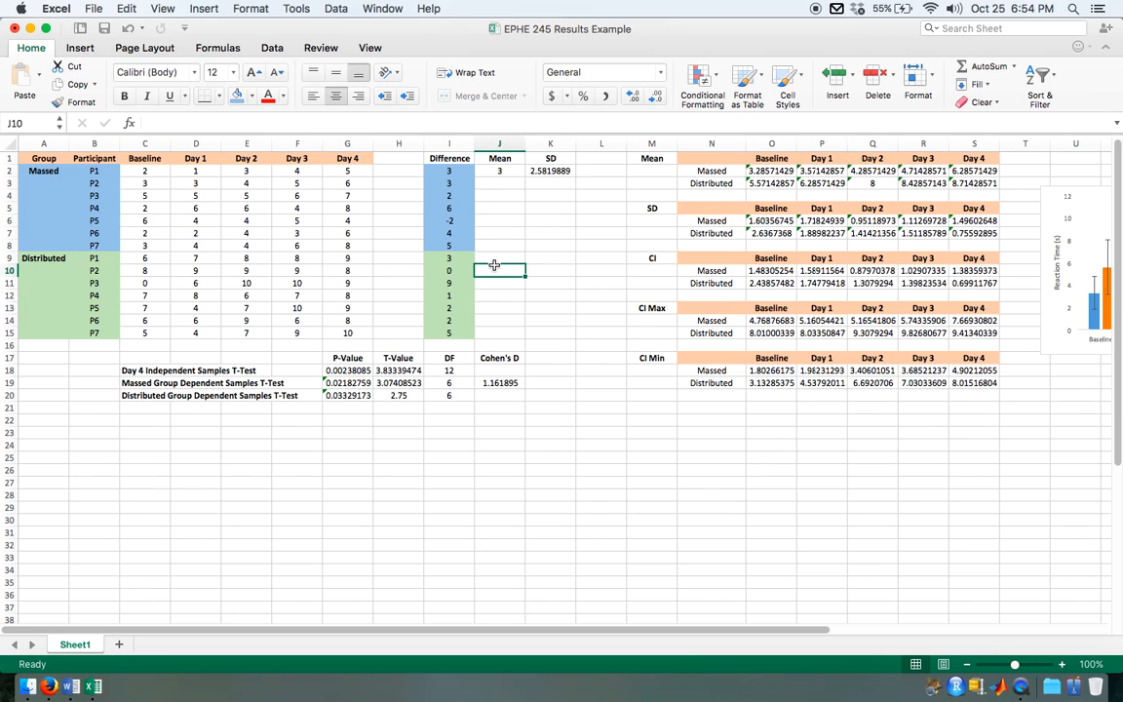
pyautogui.click(502, 259)
pyautogui.write('=')
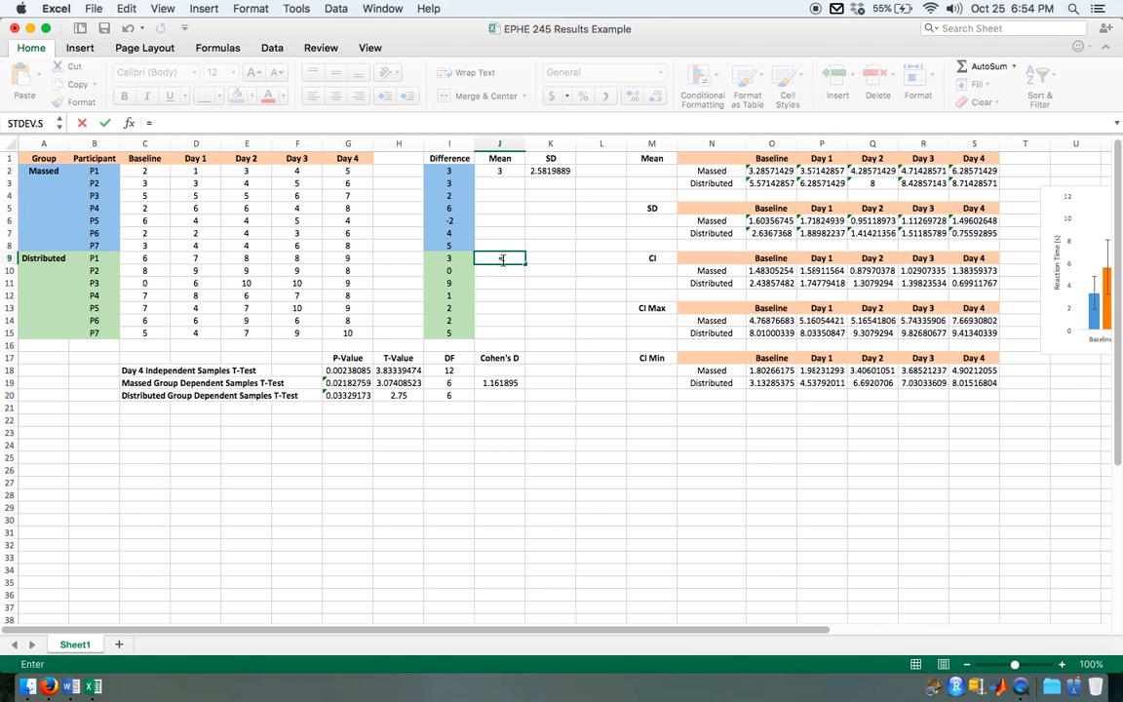
pyautogui.write('average')
pyautogui.press('Tab')
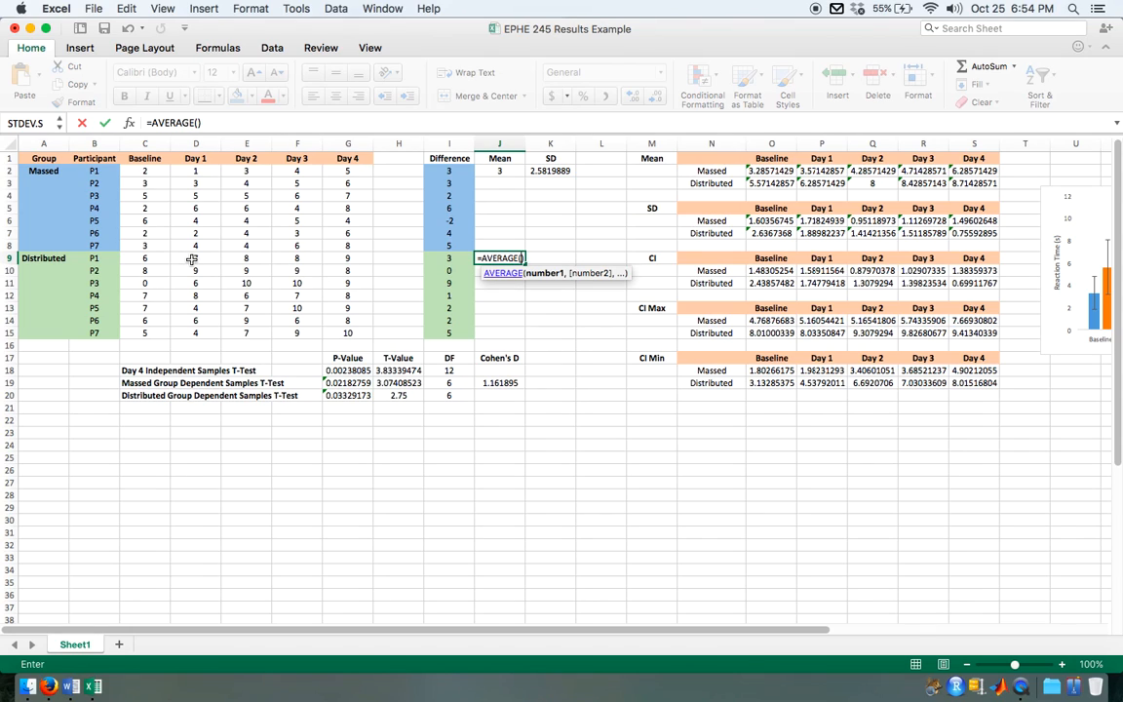
pyautogui.moveTo(448, 259); pyautogui.dragTo(453, 330)
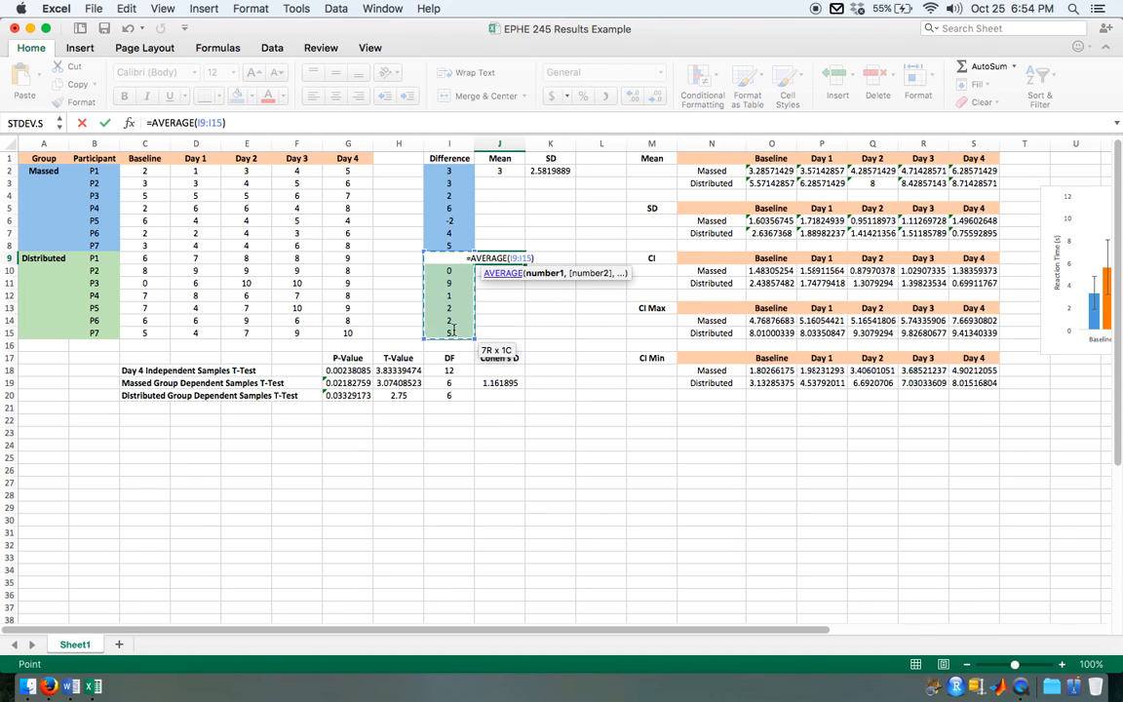
pyautogui.press('Tab')
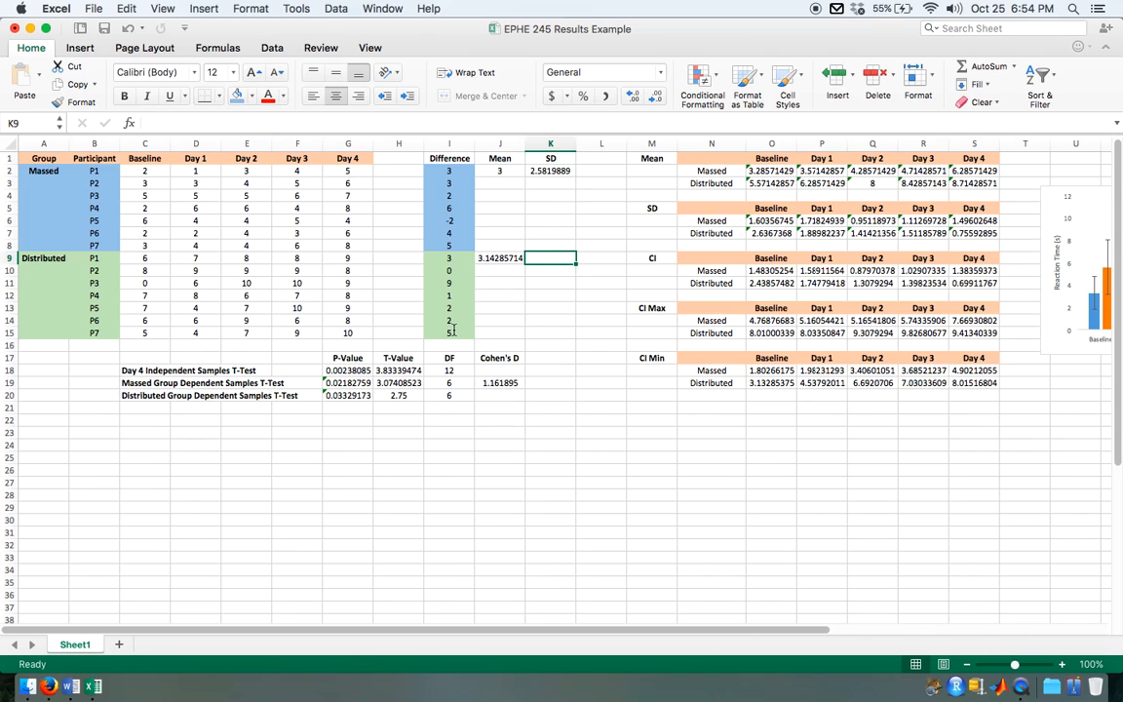
# Step: Calculate the standard deviation of the Distributed group's differences in K9 with =STDEV.S(I9:I15)
pyautogui.write('=st')
pyautogui.doubleClick(511, 320)
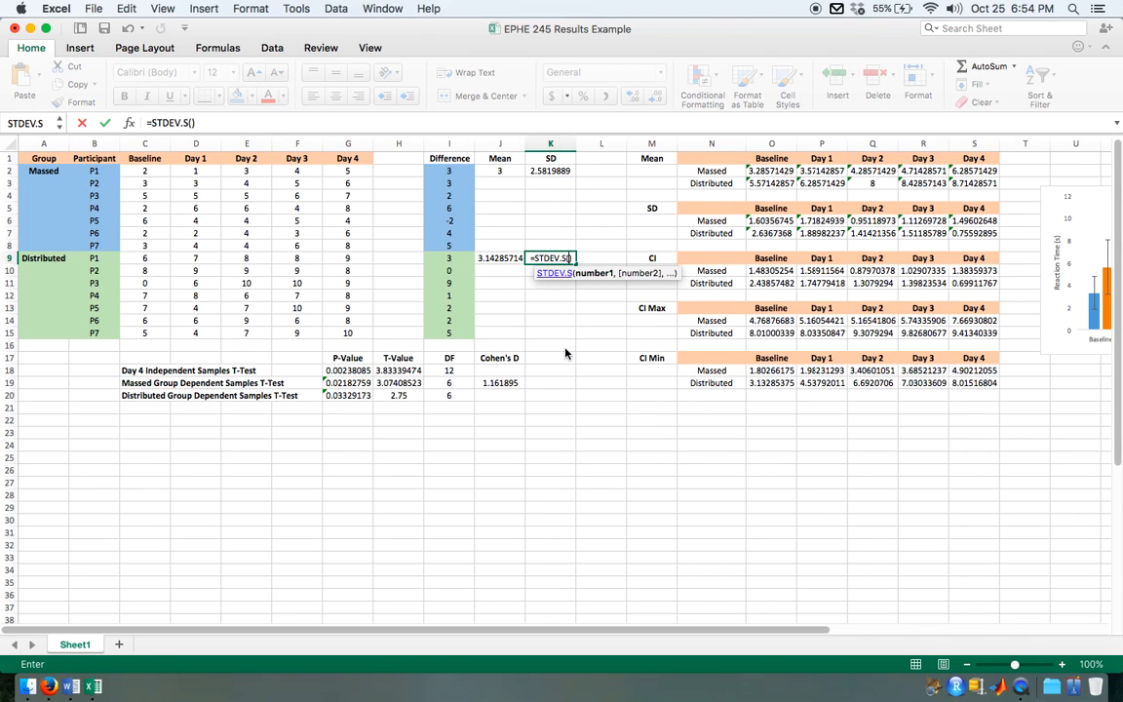
pyautogui.moveTo(449, 260); pyautogui.dragTo(458, 332)
pyautogui.press('Return')
# Step: Compute Cohen's D for the Distributed group's dependent samples t-test in J20 with =J9/K9
pyautogui.click(495, 397)
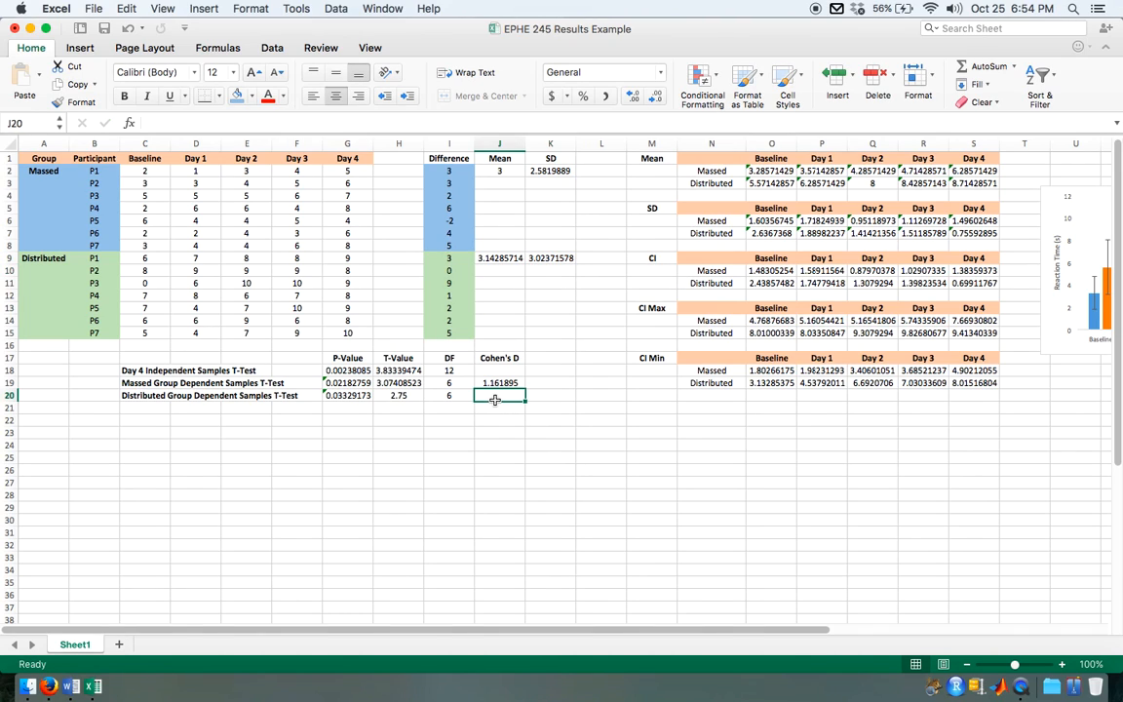
pyautogui.write('=')
pyautogui.click(496, 260)
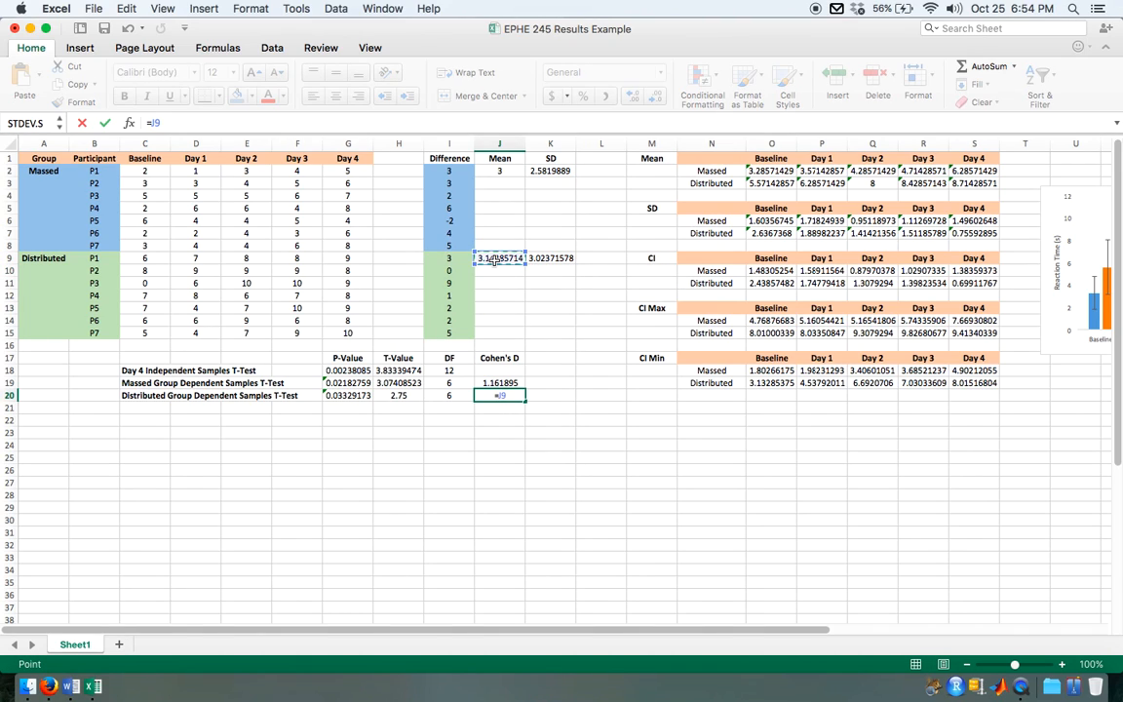
pyautogui.write('/')
pyautogui.click(546, 258)
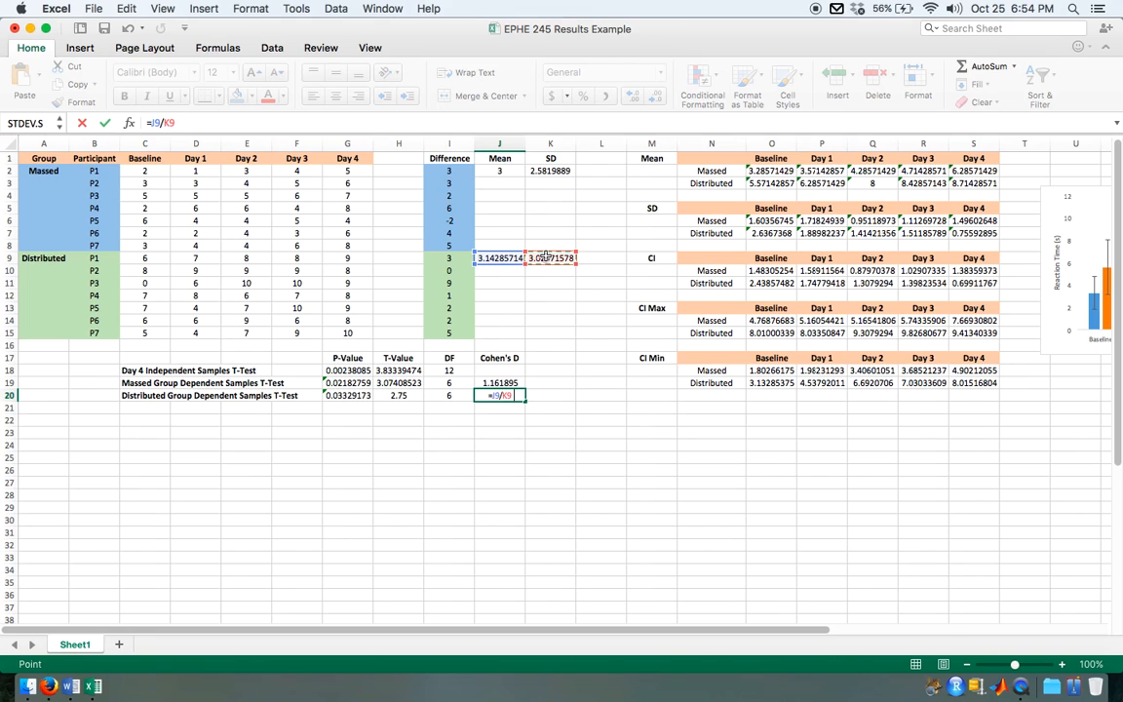
pyautogui.press('Return')
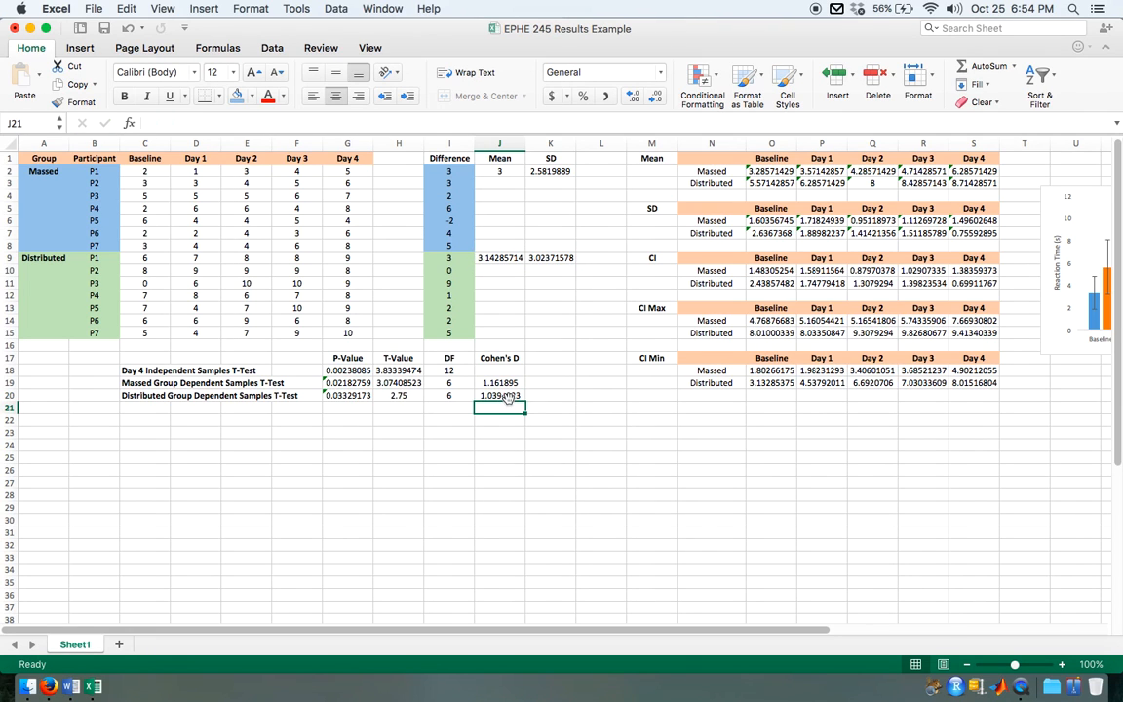
# Step: Review the Cohen's D formulas in J19 and J20, the group statistics with their chart, and the Massed group's differences, mean and SD
pyautogui.scroll(5, 506, 398)
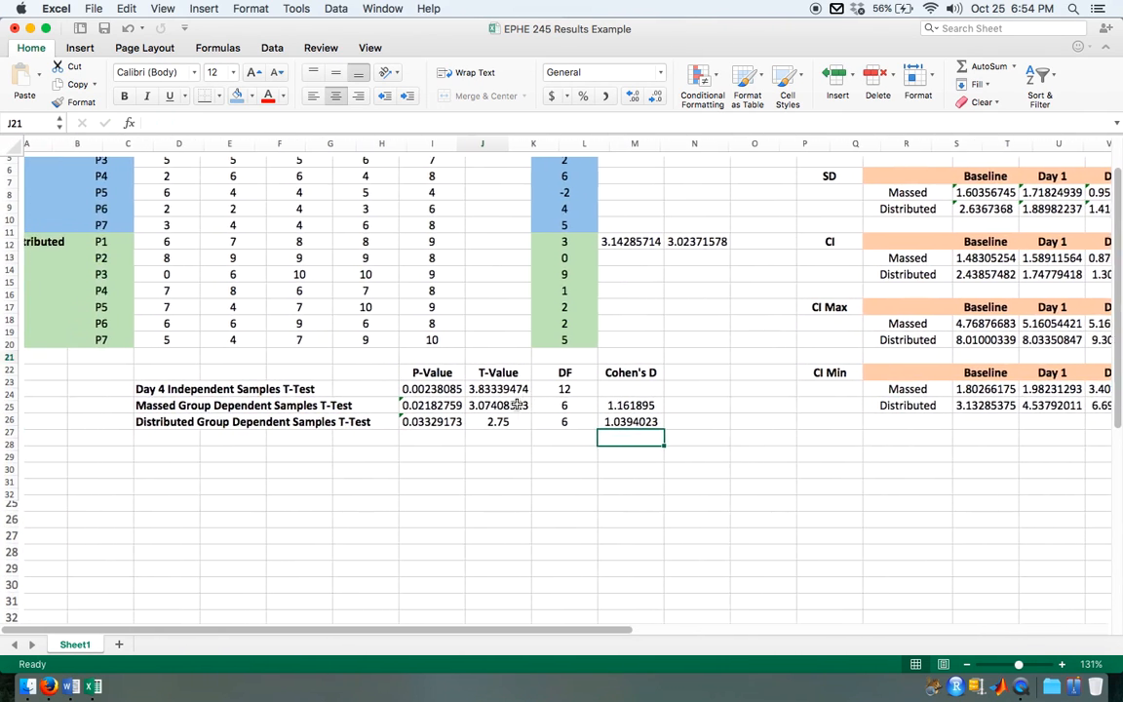
pyautogui.scroll(-1, 517, 405)
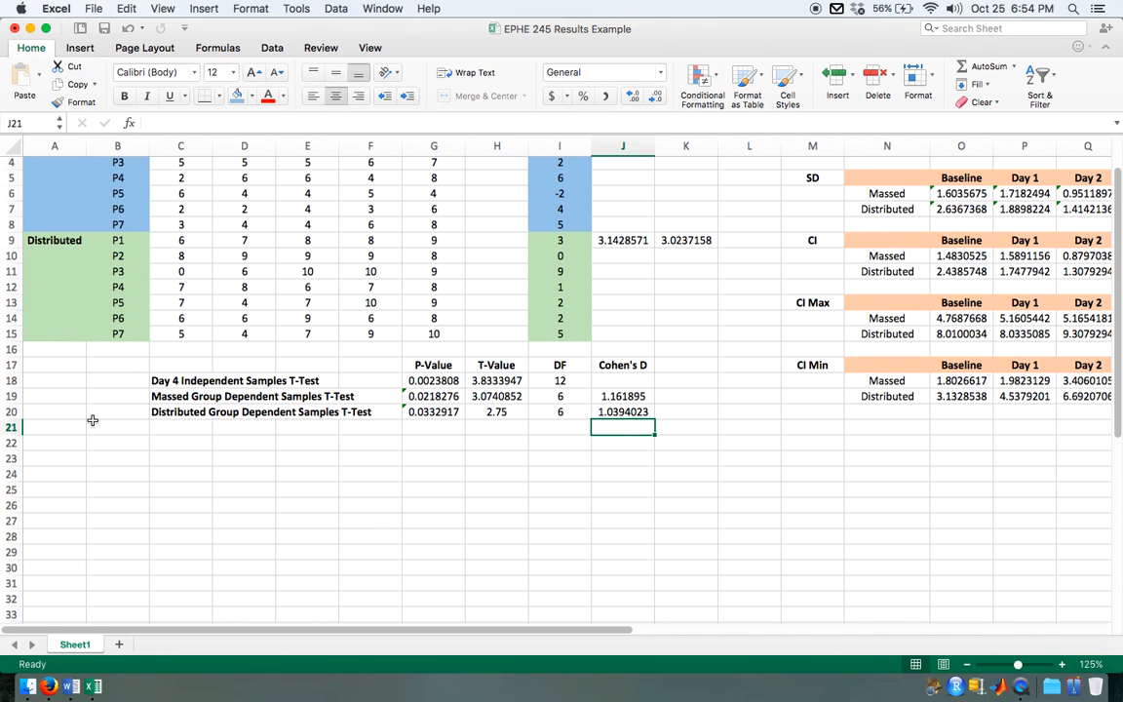
pyautogui.scroll(3, 549, 241)
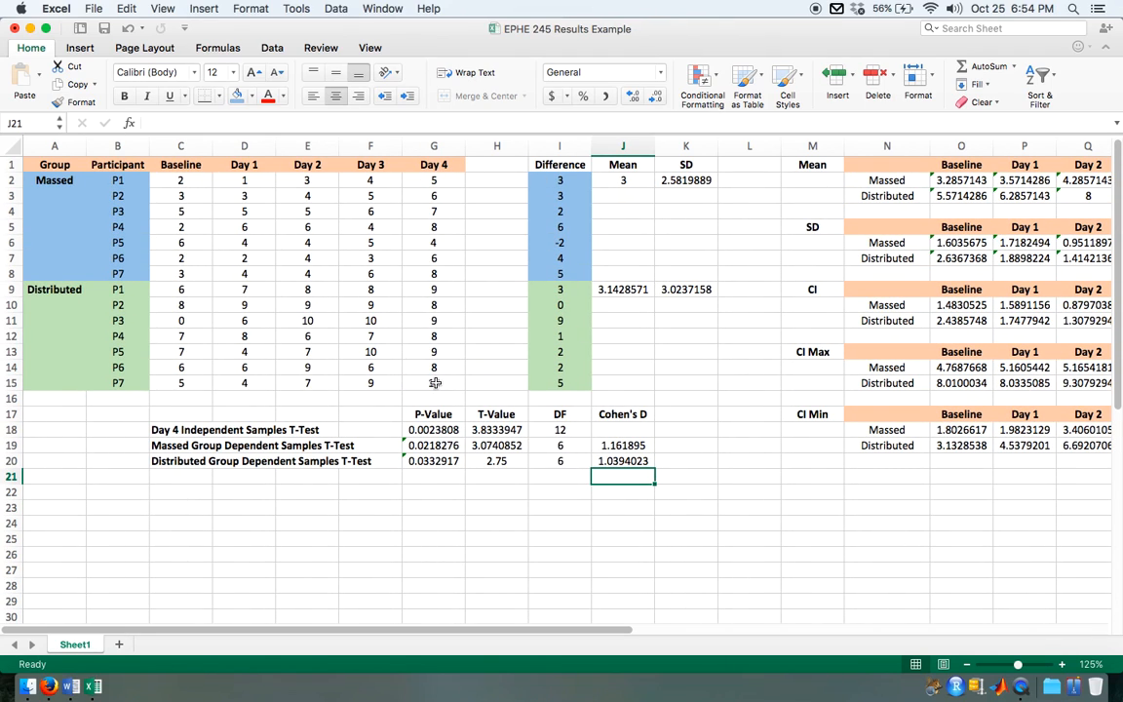
pyautogui.click(613, 446)
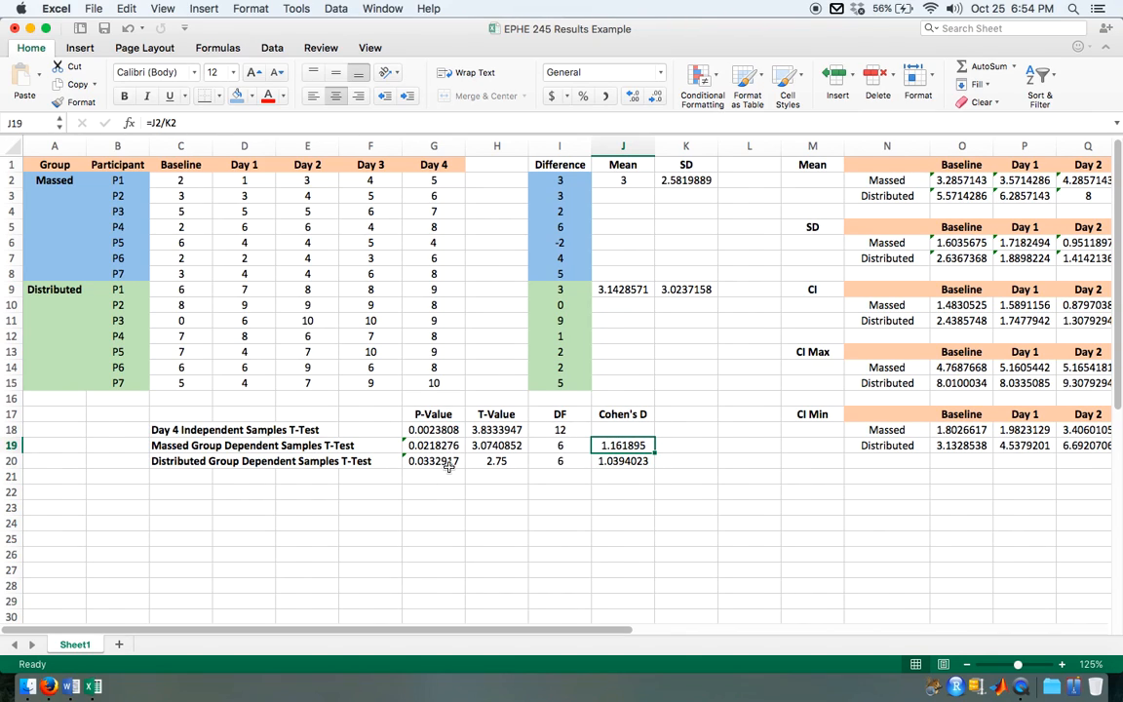
pyautogui.click(641, 465)
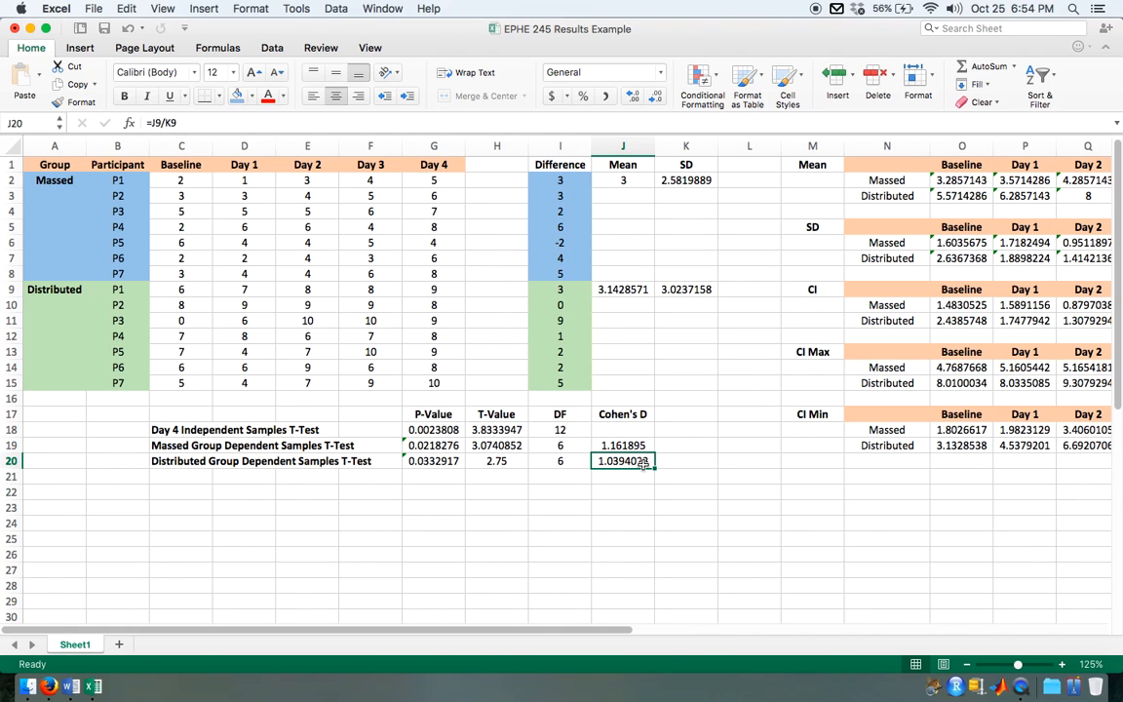
pyautogui.hscroll(10, 643, 464)
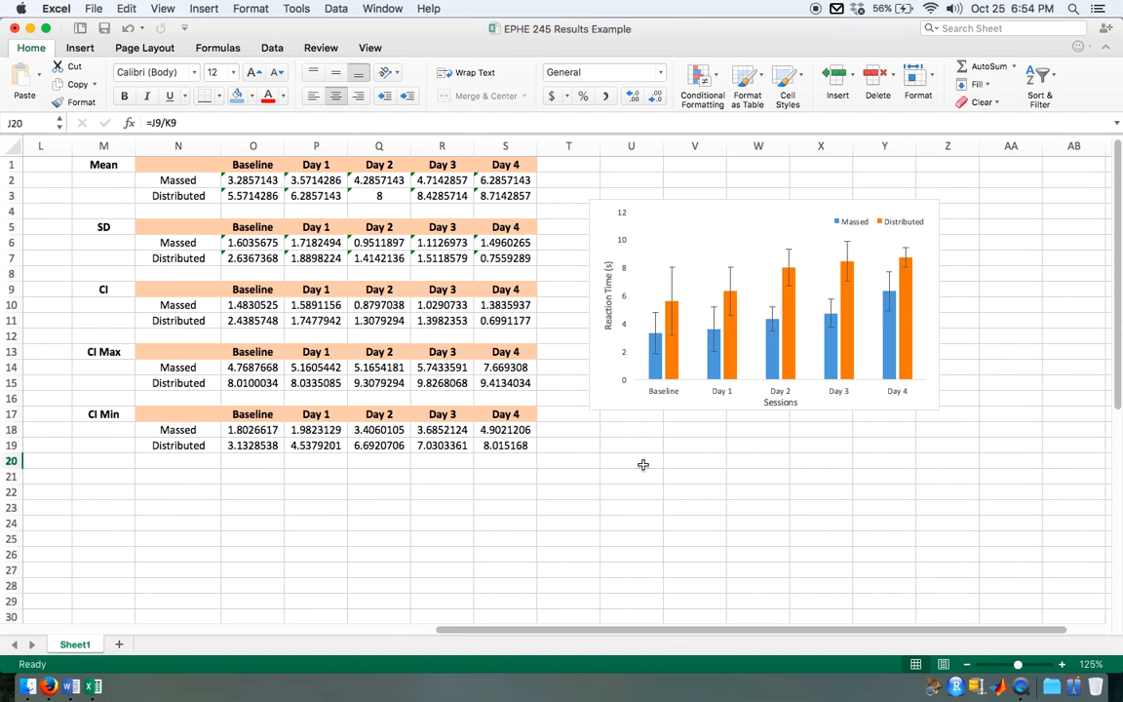
pyautogui.hscroll(-10, 644, 464)
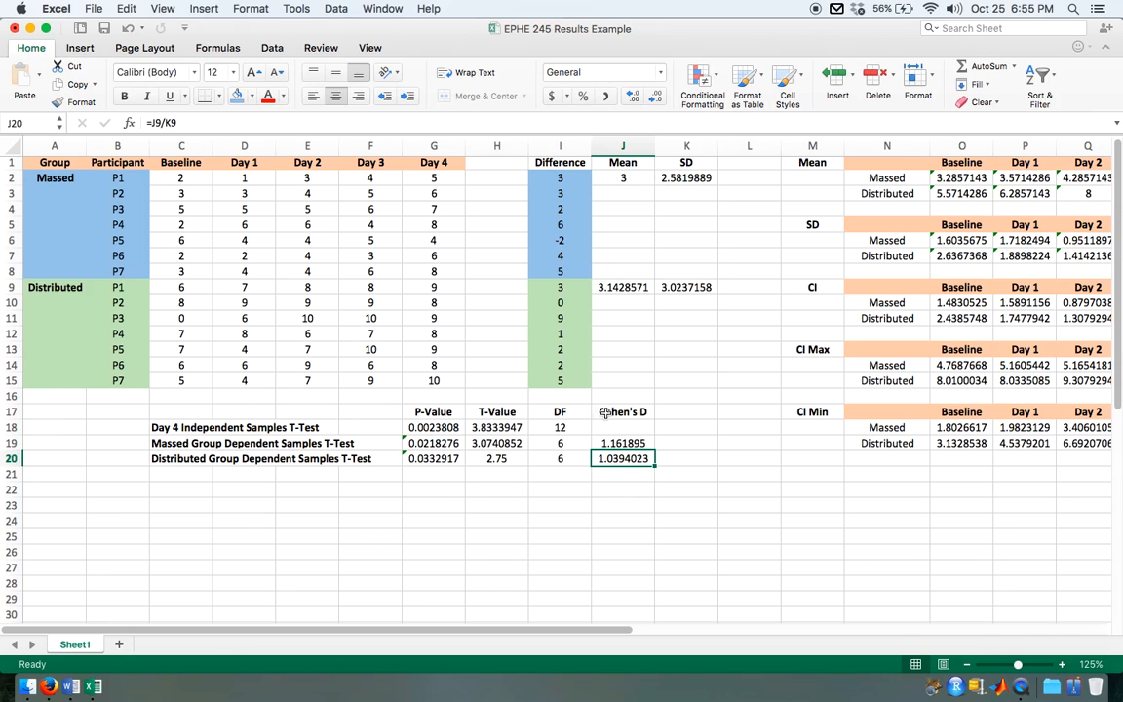
pyautogui.click(624, 443)
pyautogui.click(633, 462)
pyautogui.moveTo(559, 177); pyautogui.dragTo(556, 271)
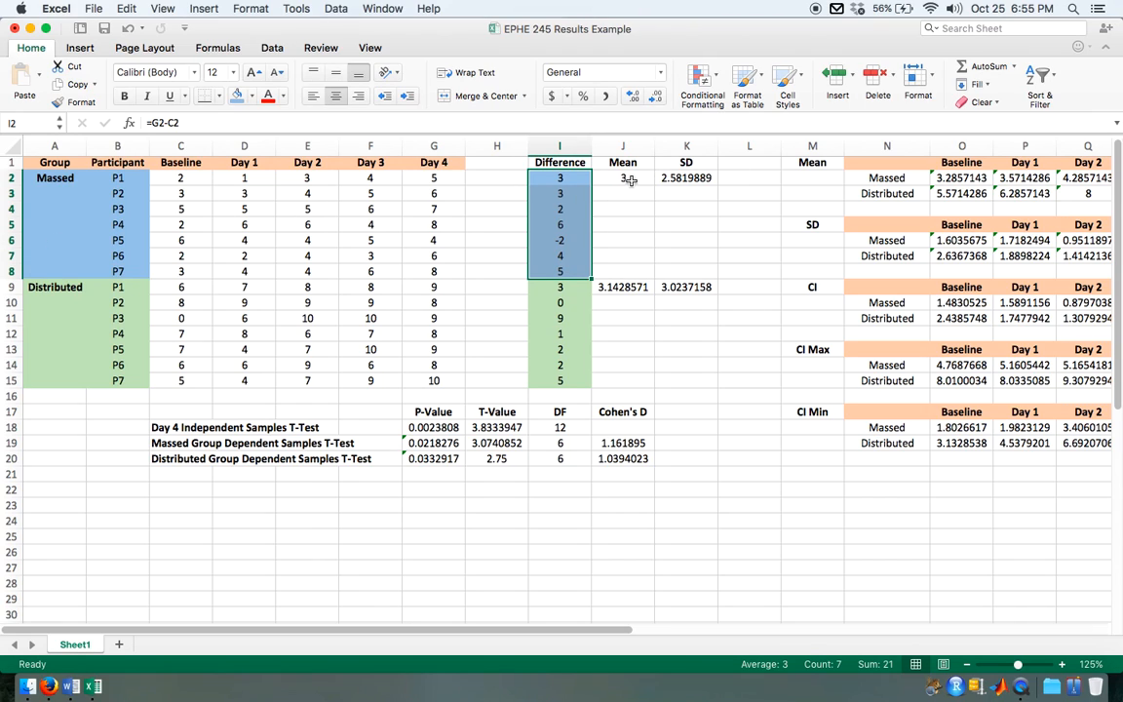
pyautogui.moveTo(622, 178); pyautogui.dragTo(687, 179)
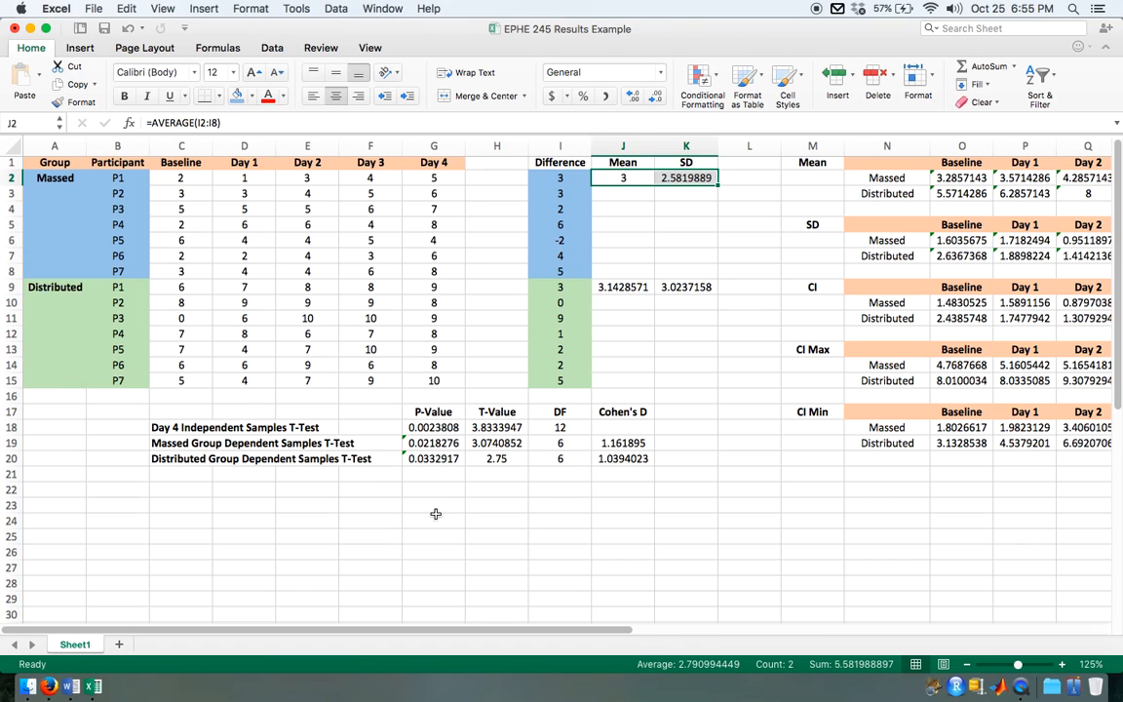
# Step: Read the pooled-SD Cohen's d formula in Firefox for the Day 4 independent samples test, and locate the Day 4 group means S2:S3 in Excel
pyautogui.click(178, 428)
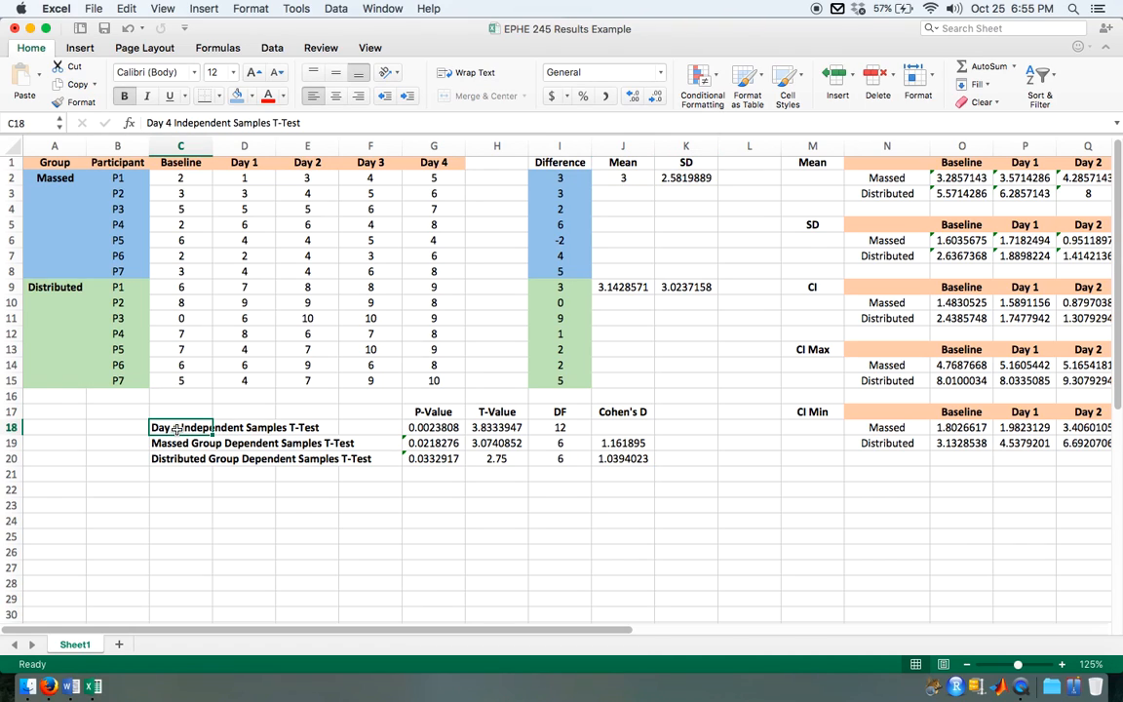
pyautogui.click(51, 688)
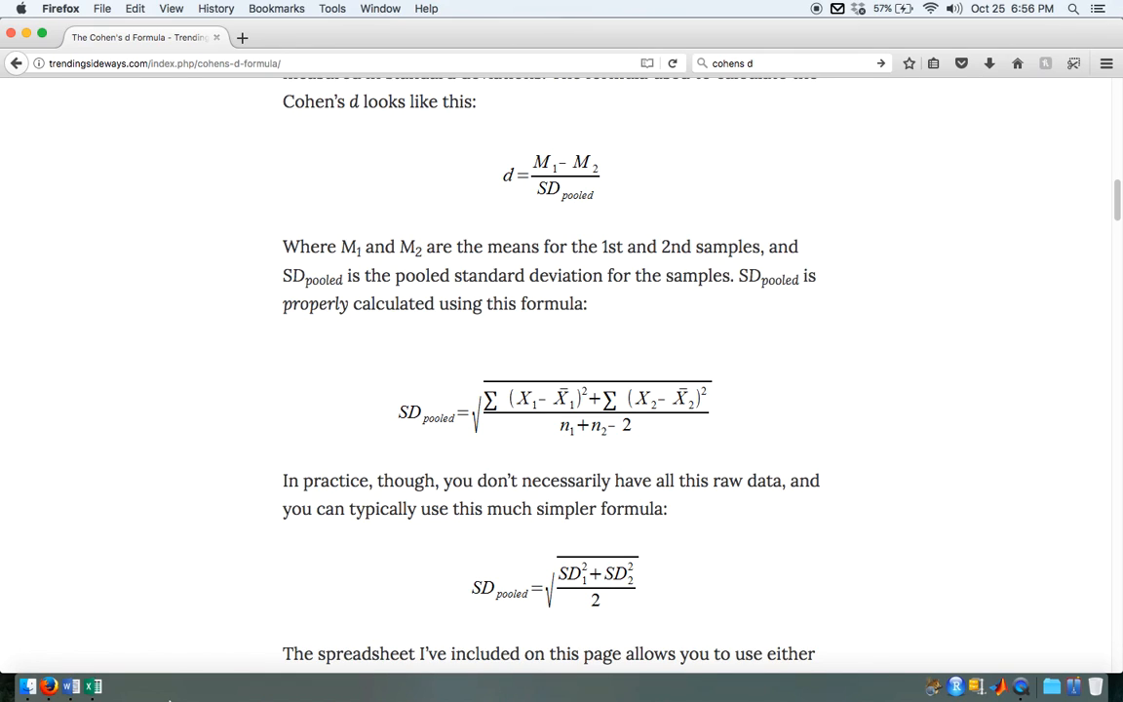
pyautogui.click(90, 693)
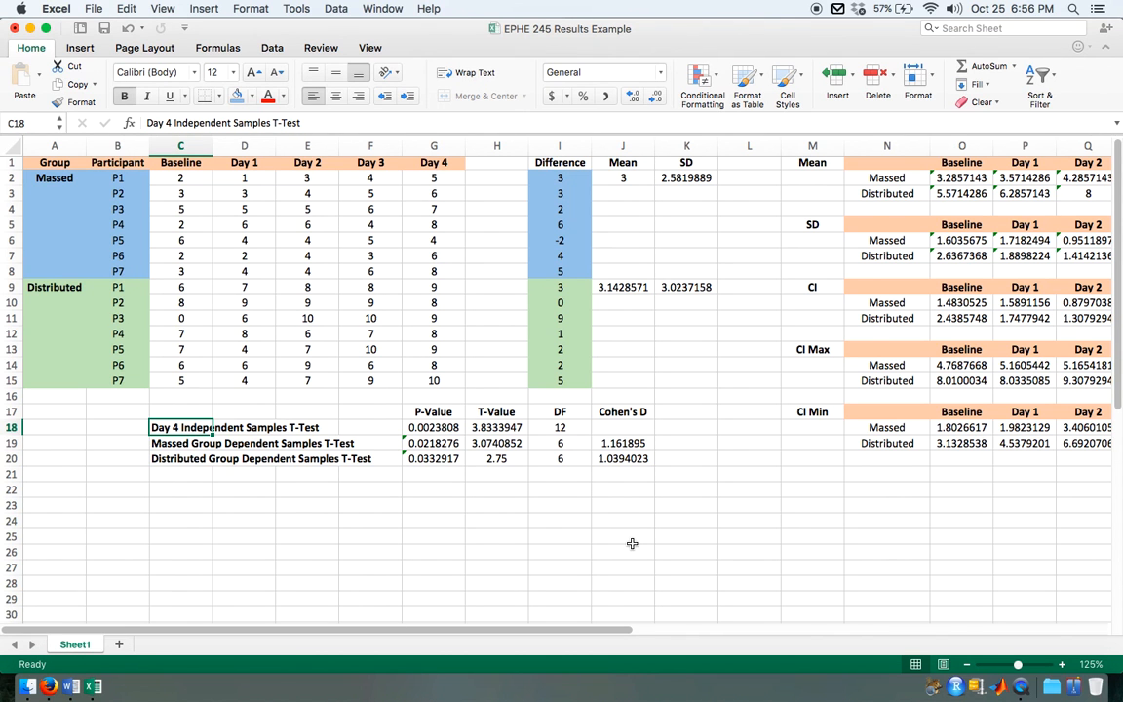
pyautogui.hscroll(1, 693, 519)
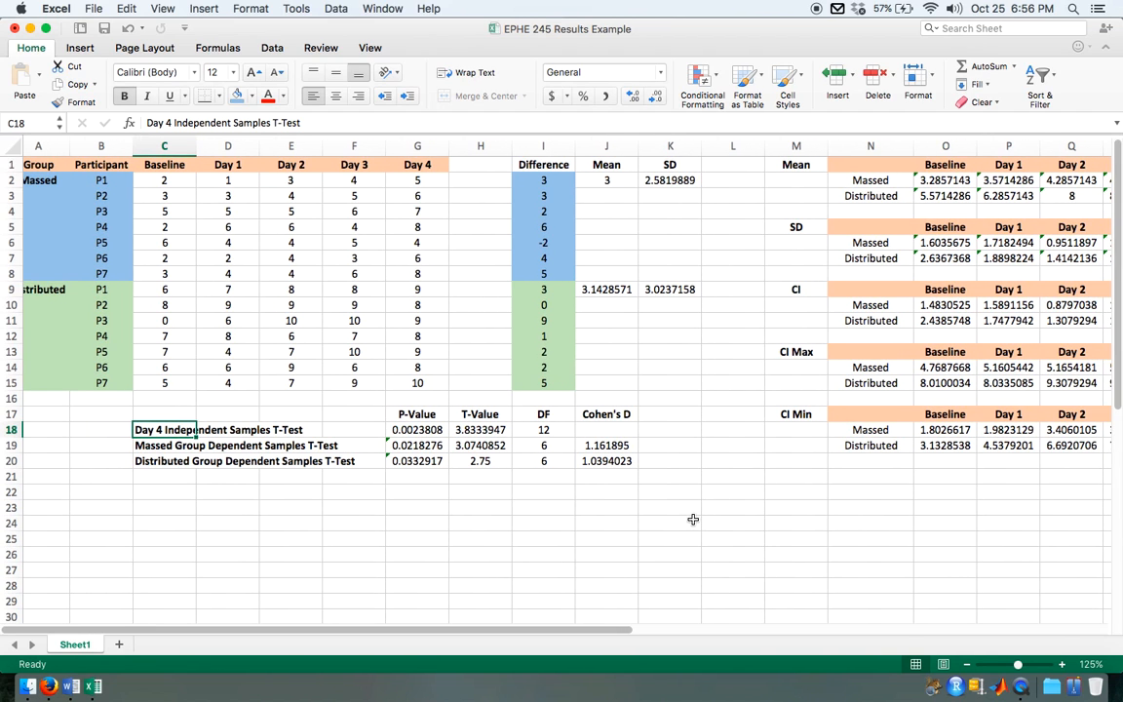
pyautogui.scroll(-2, 672, 553)
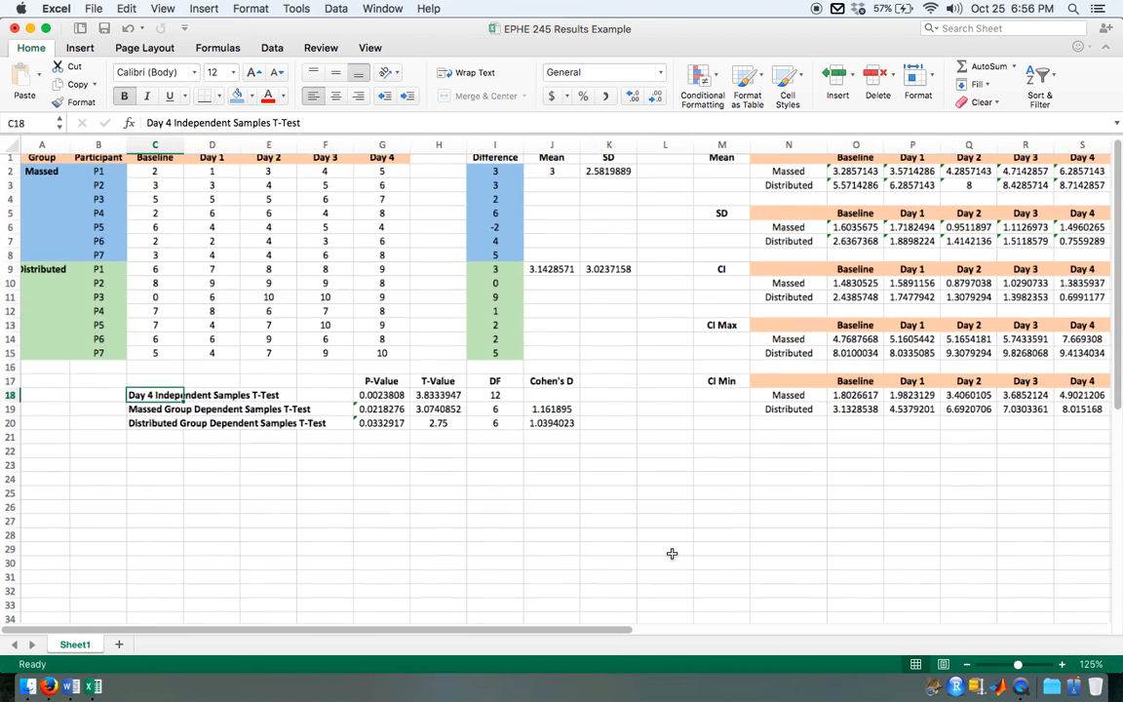
pyautogui.scroll(1, 664, 563)
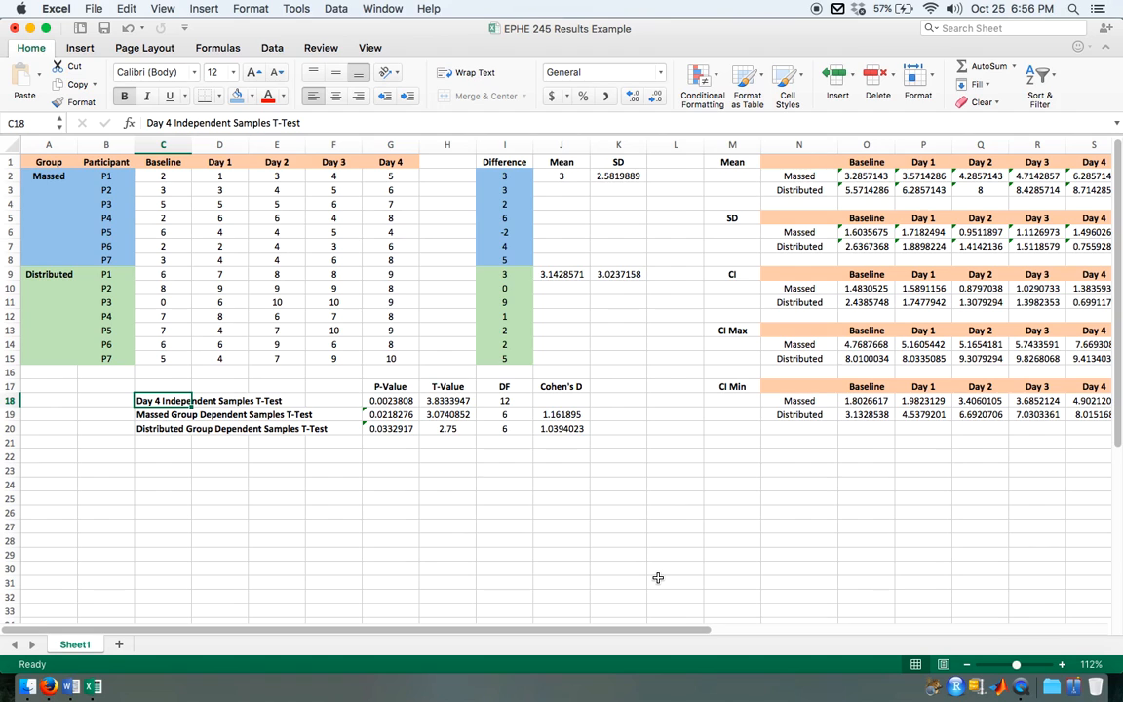
pyautogui.scroll(-3, 658, 579)
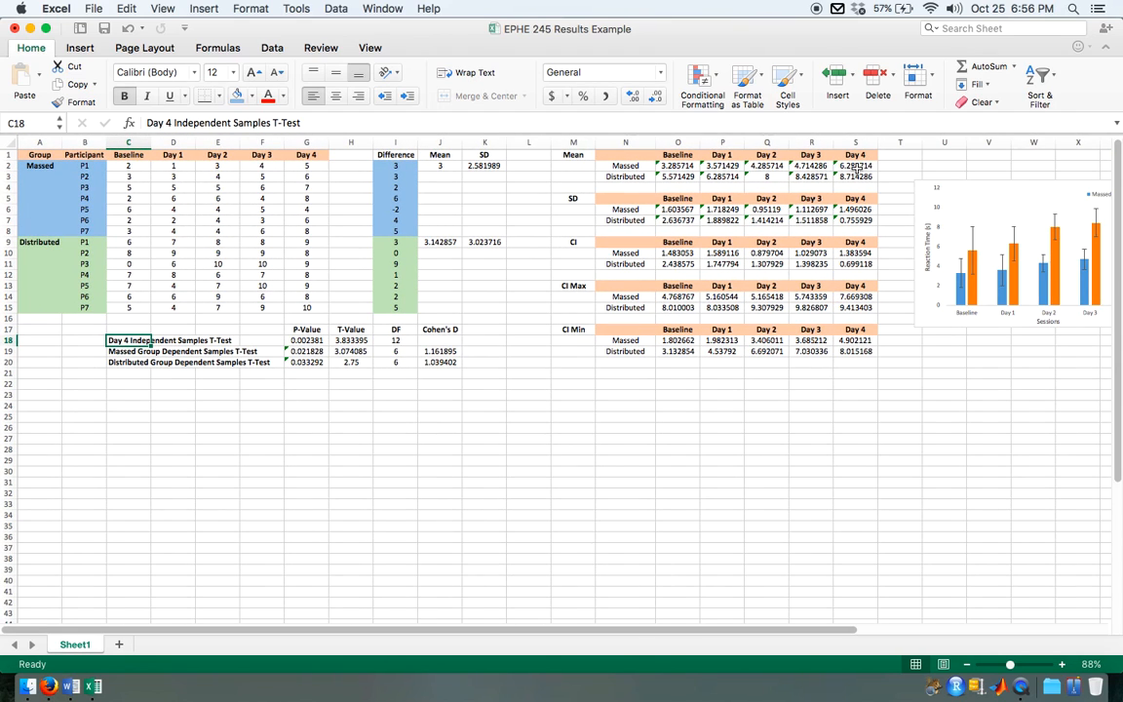
pyautogui.click(856, 167)
pyautogui.moveTo(856, 176); pyautogui.dragTo(855, 166)
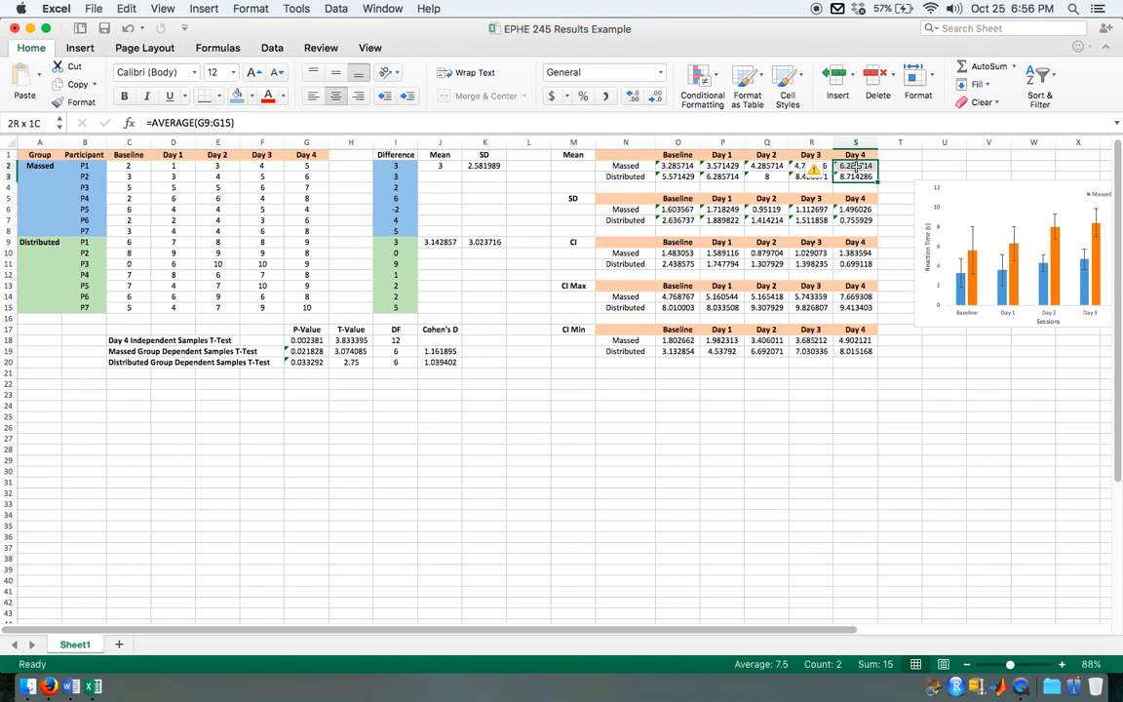
# Step: Arrange the Excel workbook and the Firefox formula page side by side, with the group mean and SD tables in view
pyautogui.press('alt+super+Right')
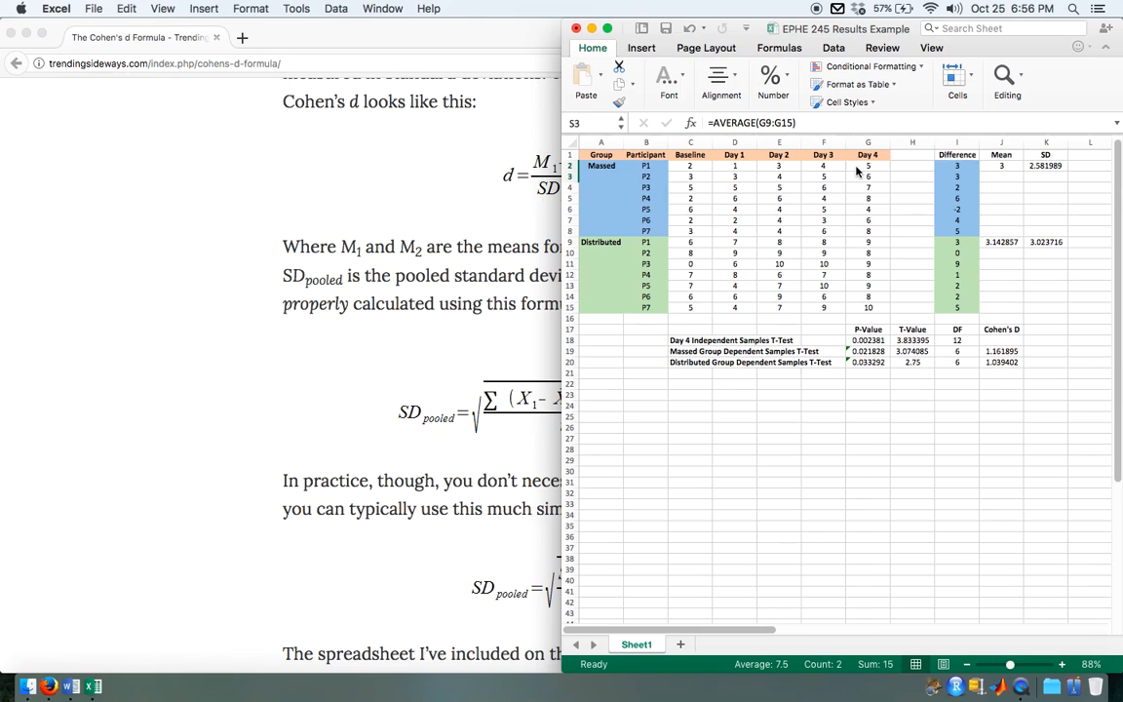
pyautogui.click(408, 493)
pyautogui.press('alt+super+Left')
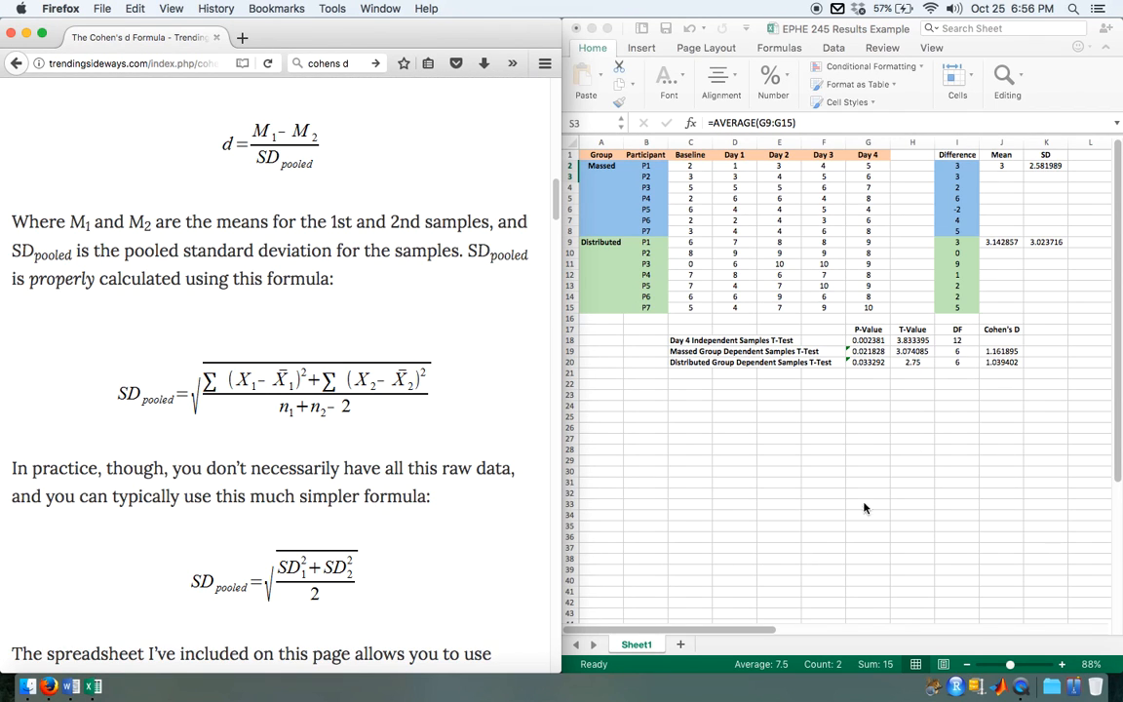
pyautogui.hscroll(3, 915, 291)
pyautogui.hscroll(5, 1018, 332)
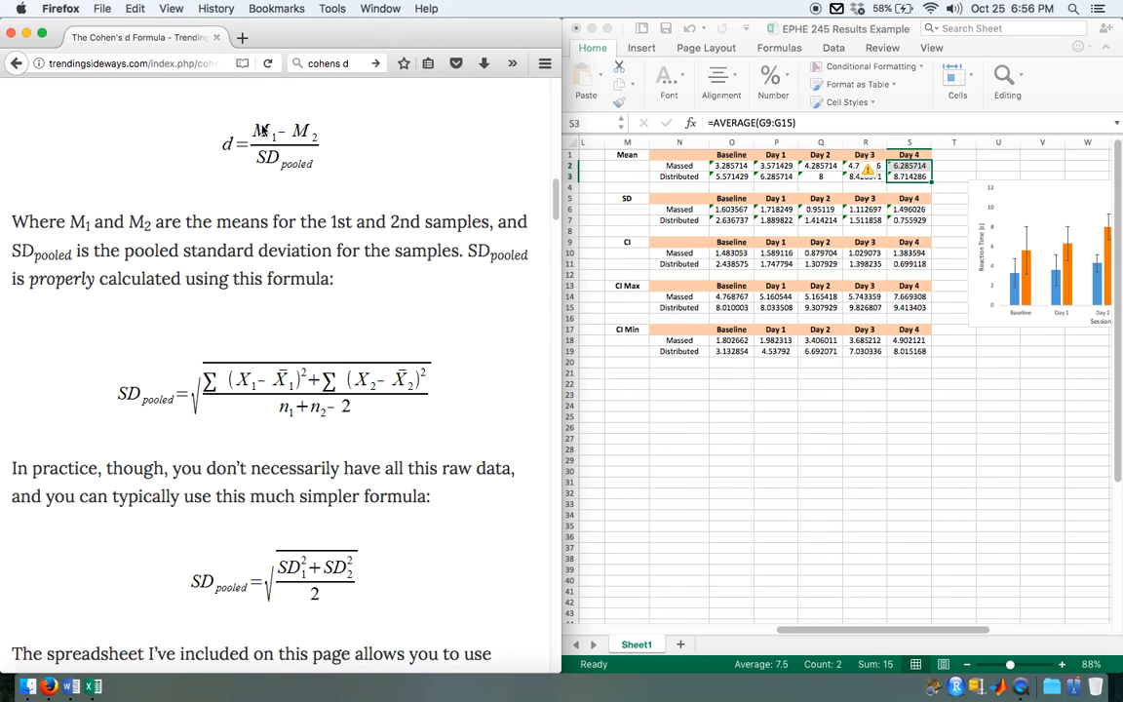
pyautogui.click(909, 168)
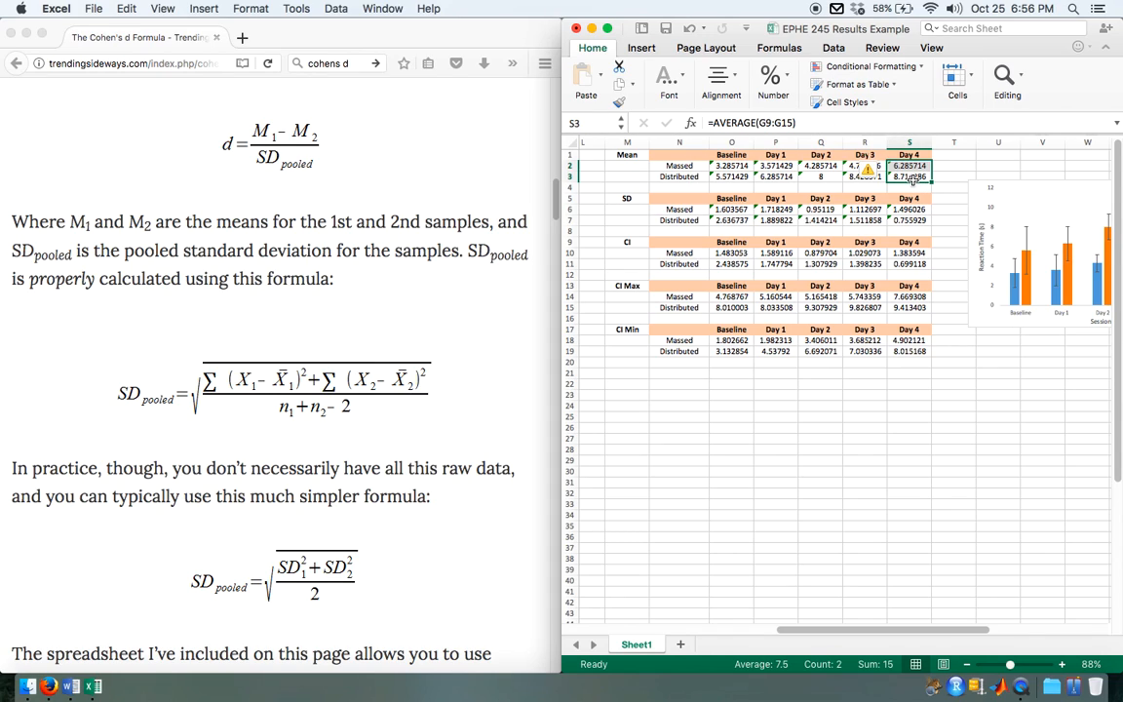
# Step: Label O23 "Top Part" and calculate the difference between the groups' Day 4 means in P23 with =S2-S3
pyautogui.click(780, 398)
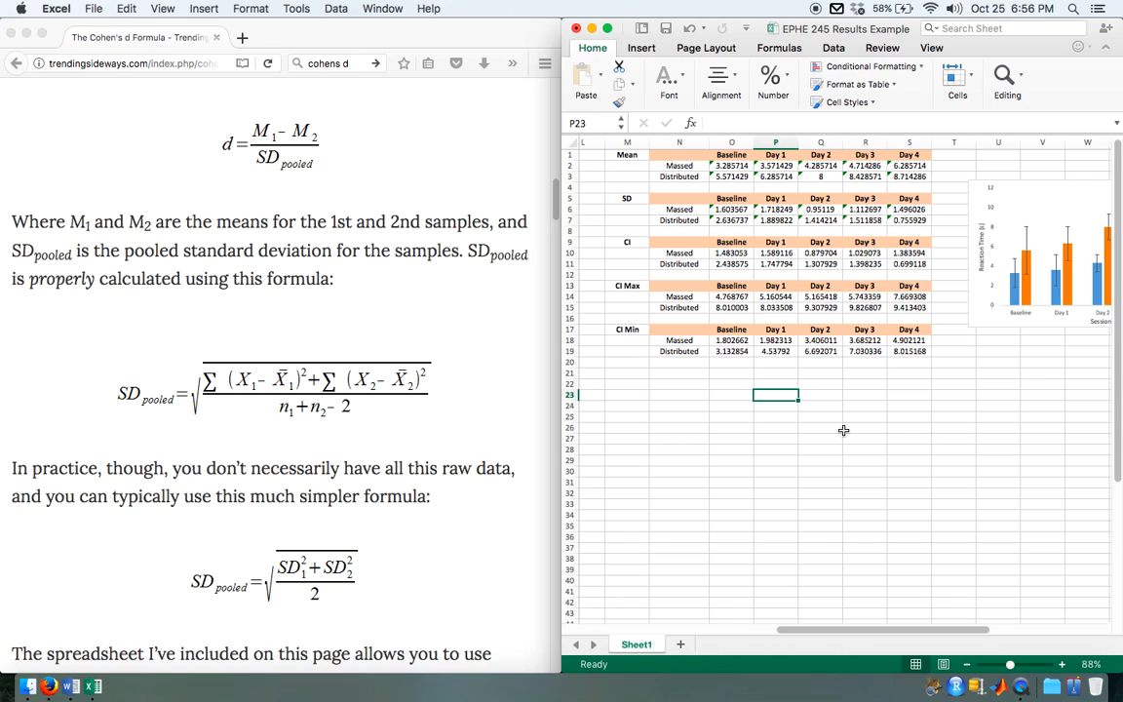
pyautogui.press('Left')
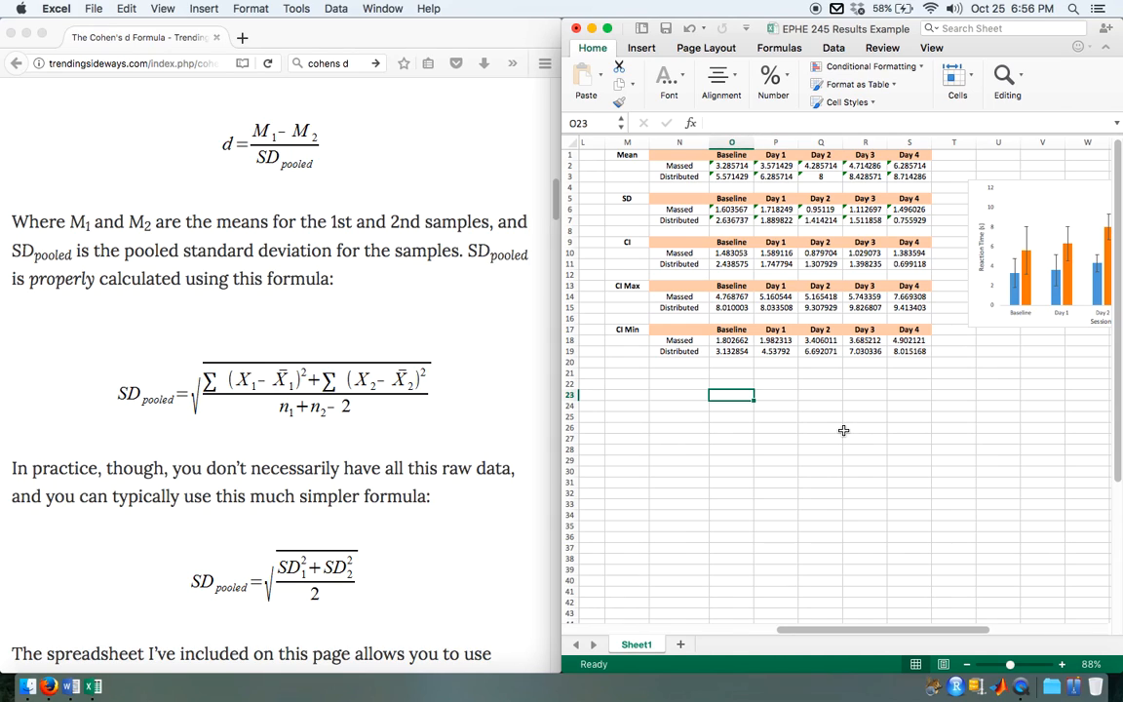
pyautogui.write('Top Part')
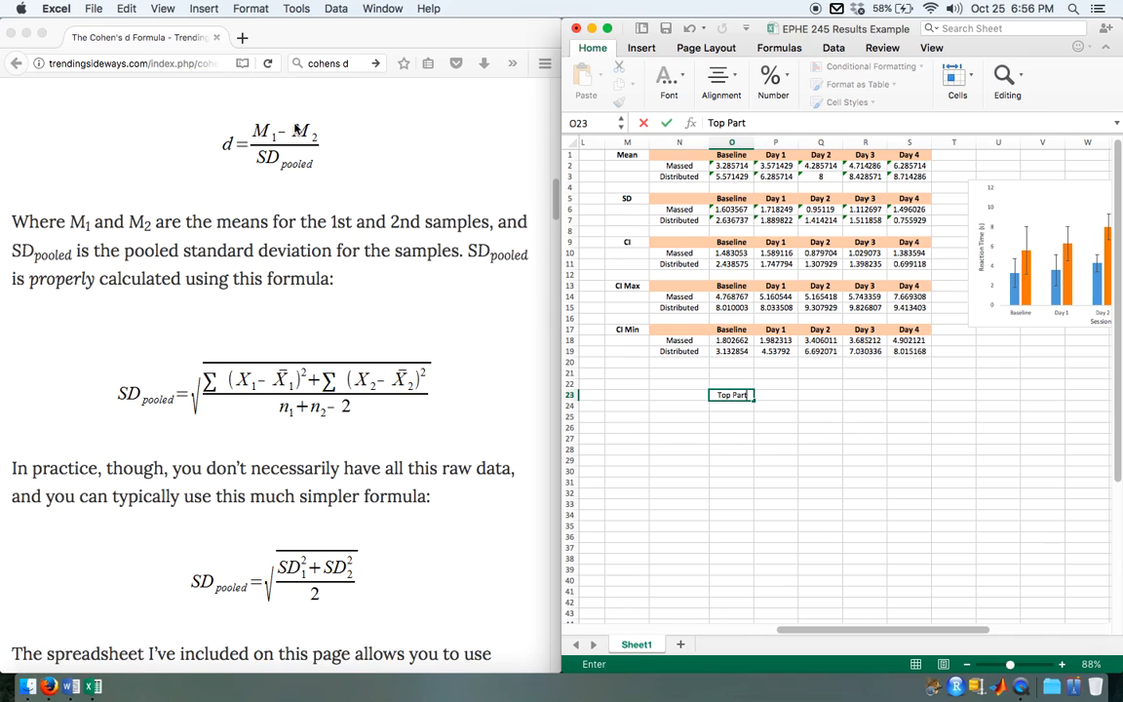
pyautogui.click(781, 395)
pyautogui.write('=')
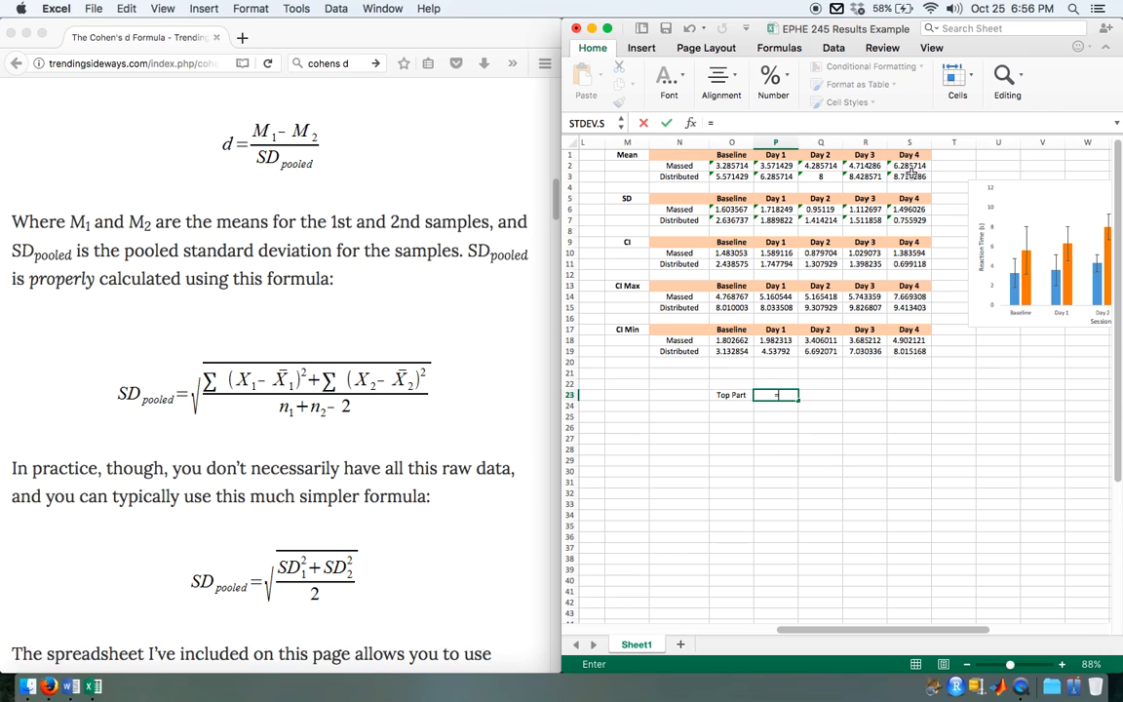
pyautogui.click(910, 166)
pyautogui.write('-')
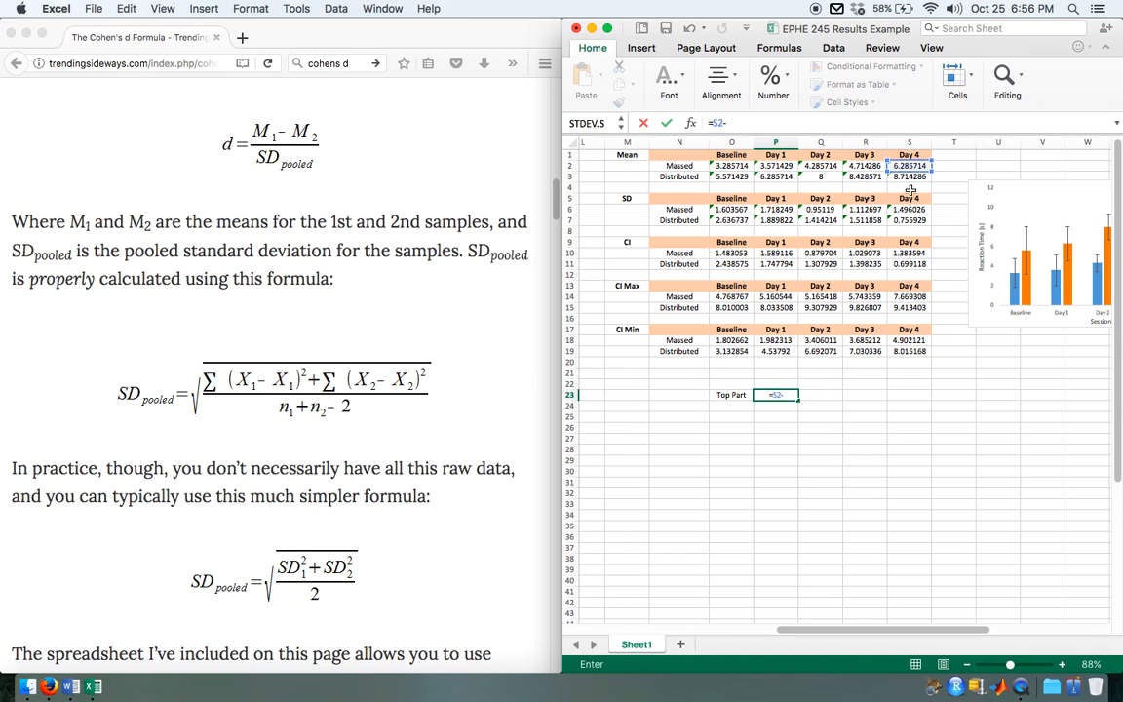
pyautogui.click(910, 177)
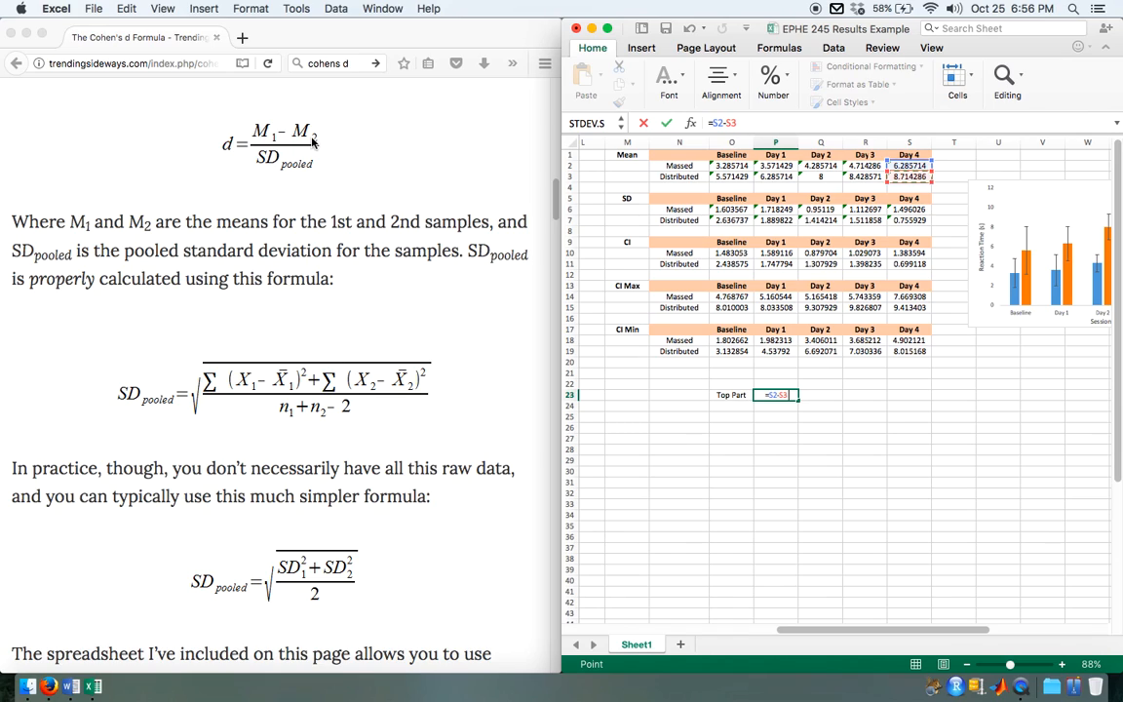
pyautogui.press('Return')
# Step: Label O24 "Bottom Part" for the denominator of the Cohen's d formula
pyautogui.click(729, 410)
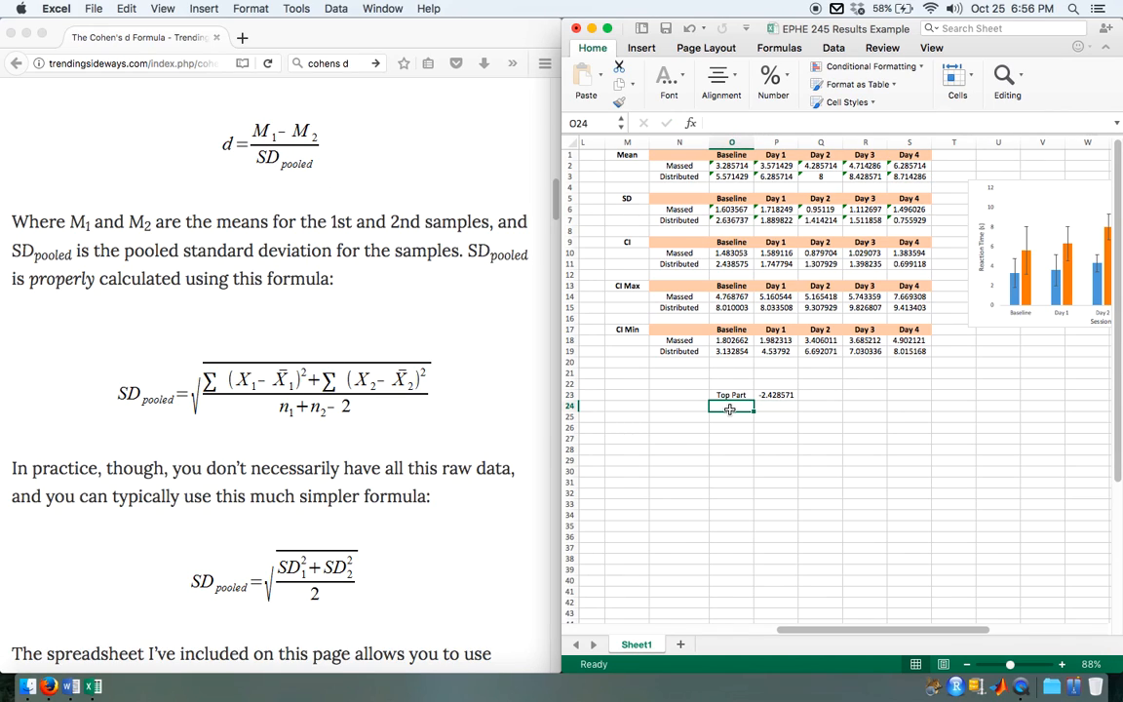
pyautogui.write('Bottom')
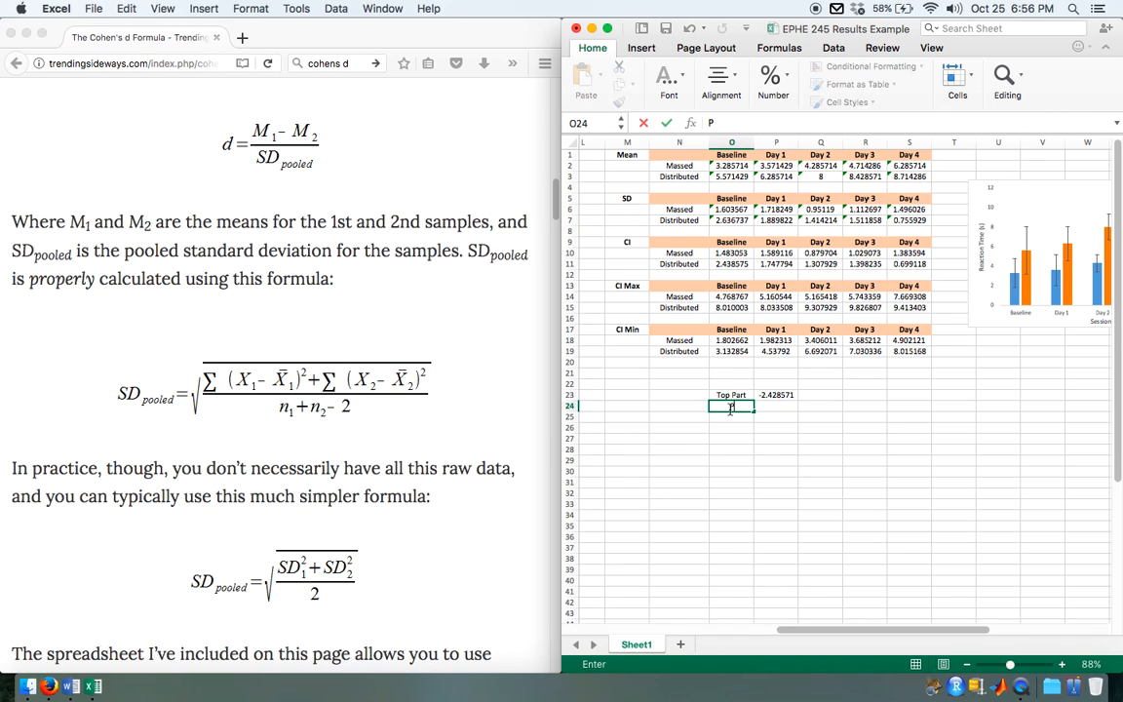
pyautogui.write(' Part')
pyautogui.click(782, 425)
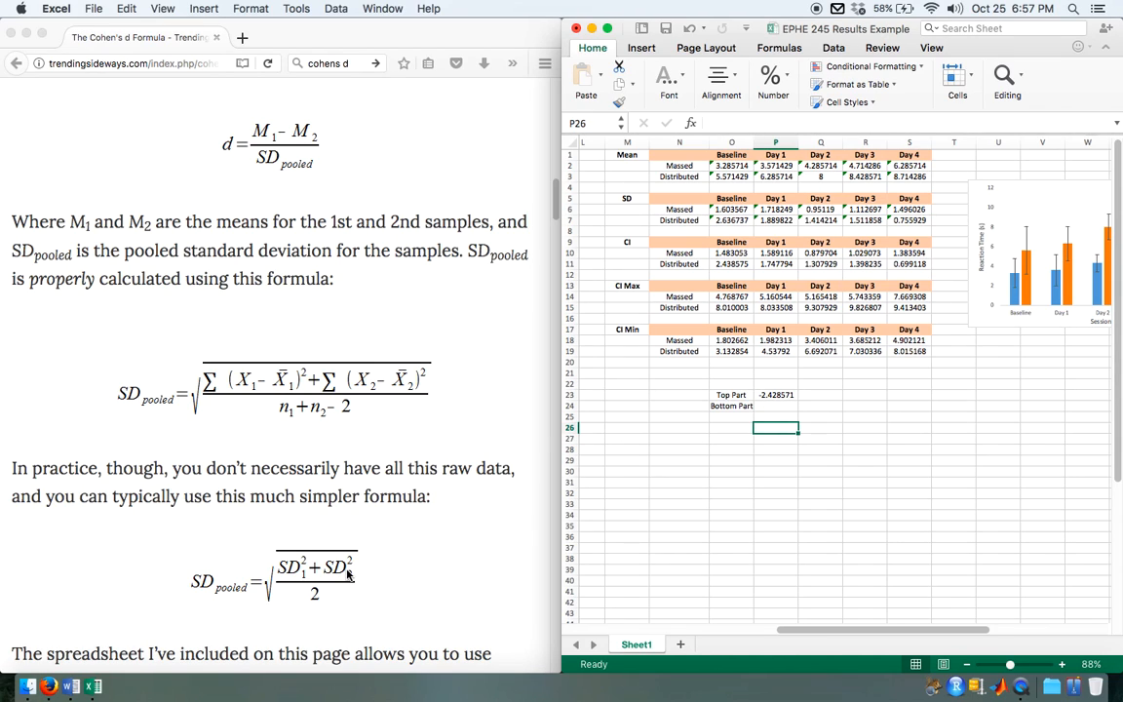
# Step: Square the Massed group's Day 4 standard deviation in P24 with =S6^2
pyautogui.click(777, 403)
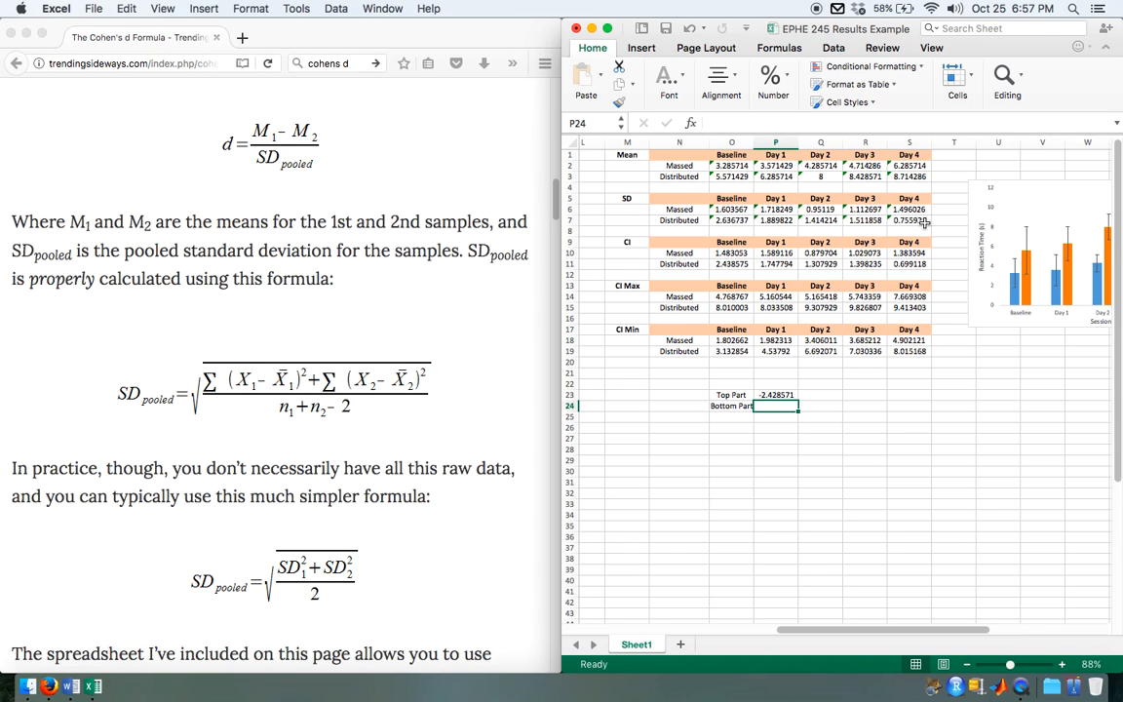
pyautogui.write('=')
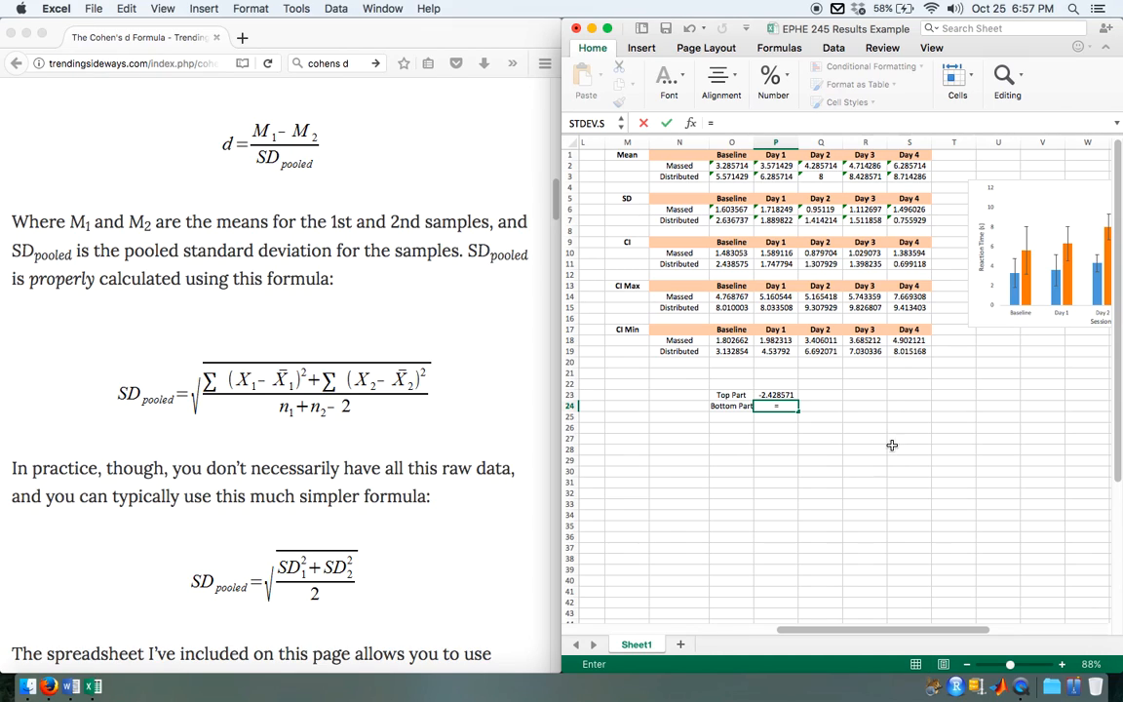
pyautogui.click(907, 206)
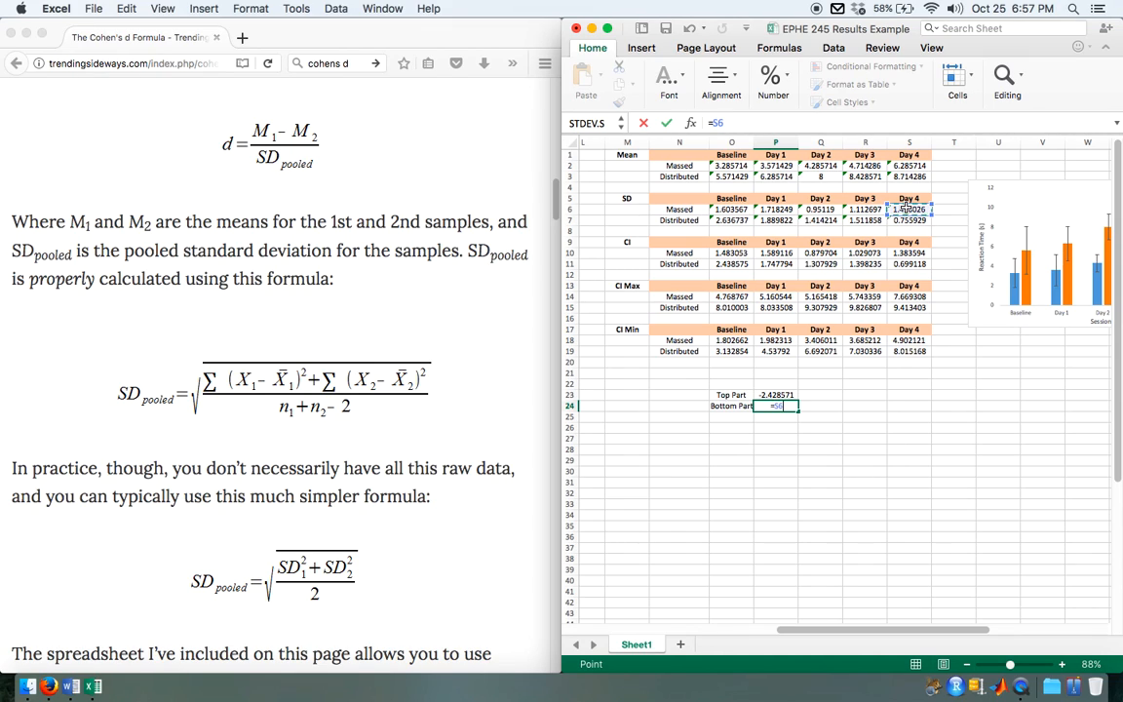
pyautogui.write('^2')
pyautogui.press('Return')
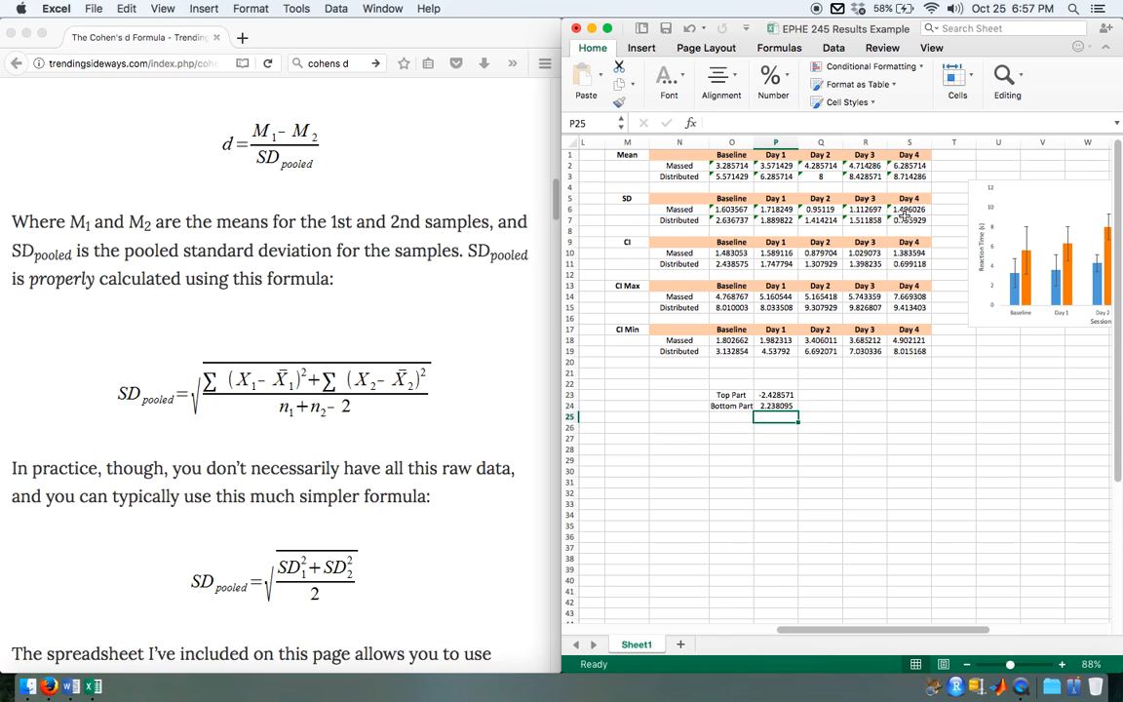
# Step: Square the Distributed group's Day 4 standard deviation in Q24 with =S7^2
pyautogui.click(831, 404)
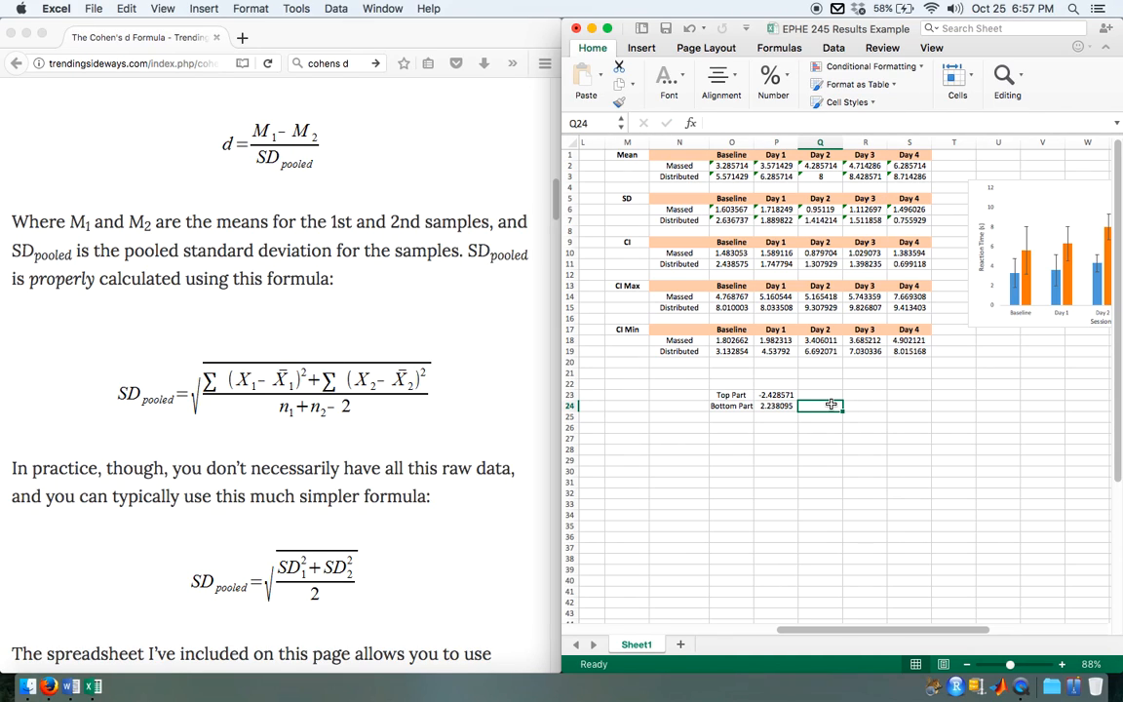
pyautogui.write('=')
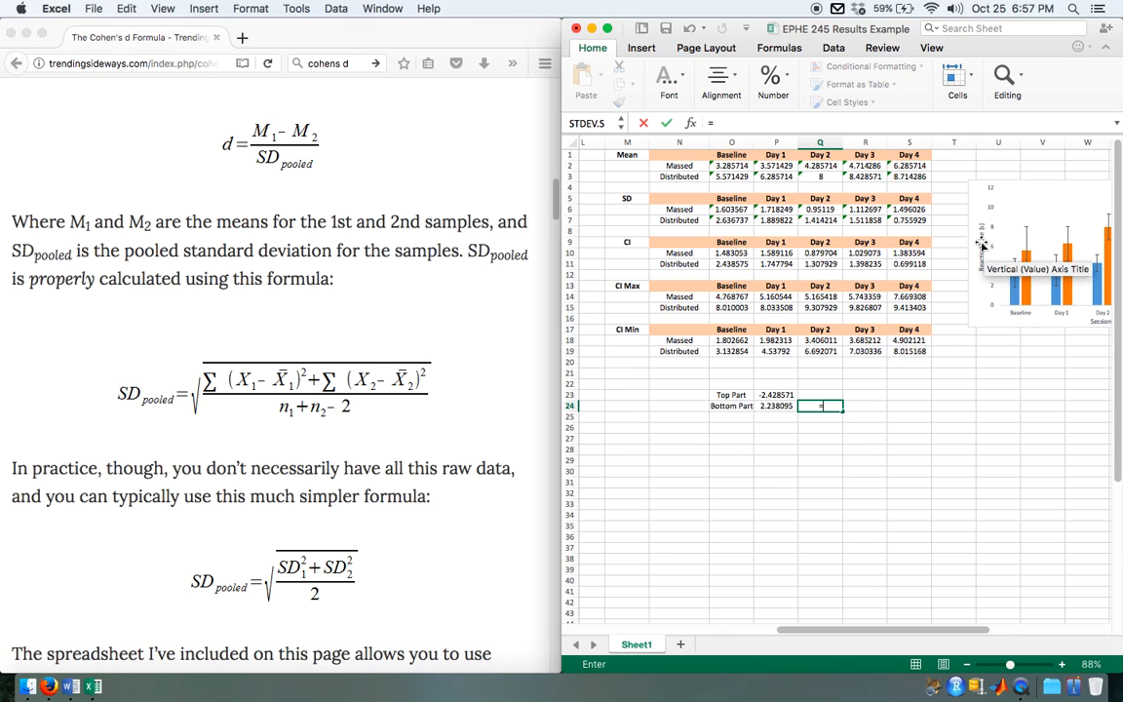
pyautogui.click(909, 221)
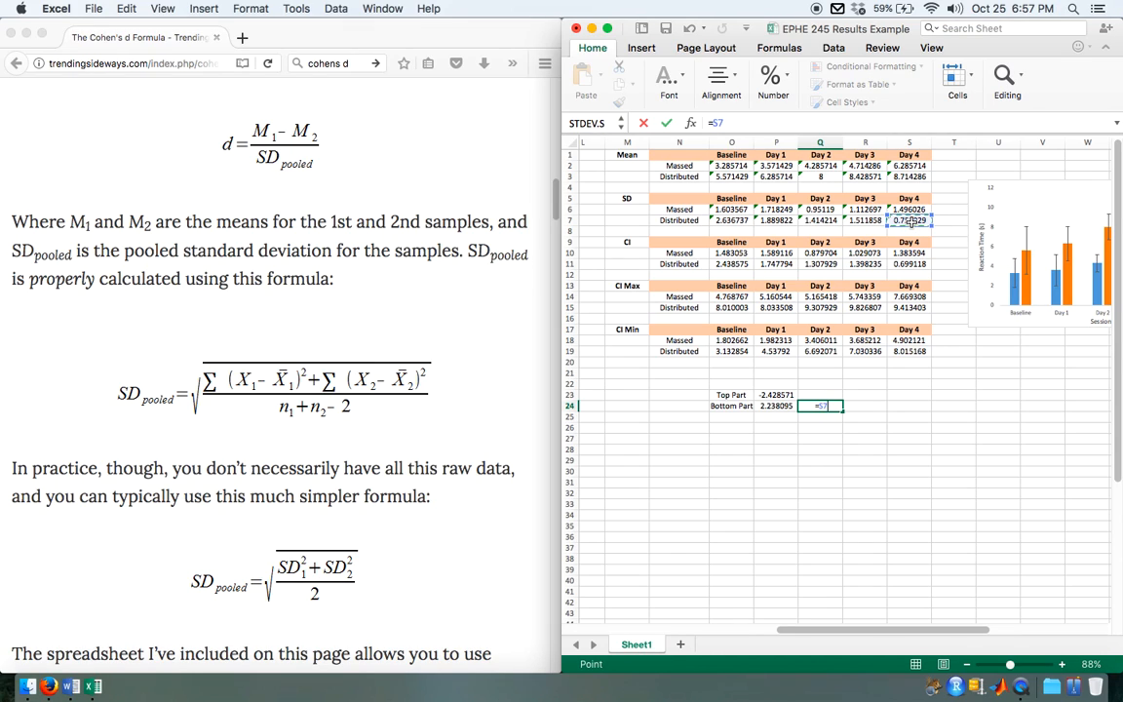
pyautogui.write('^2')
pyautogui.scroll(5, 824, 440)
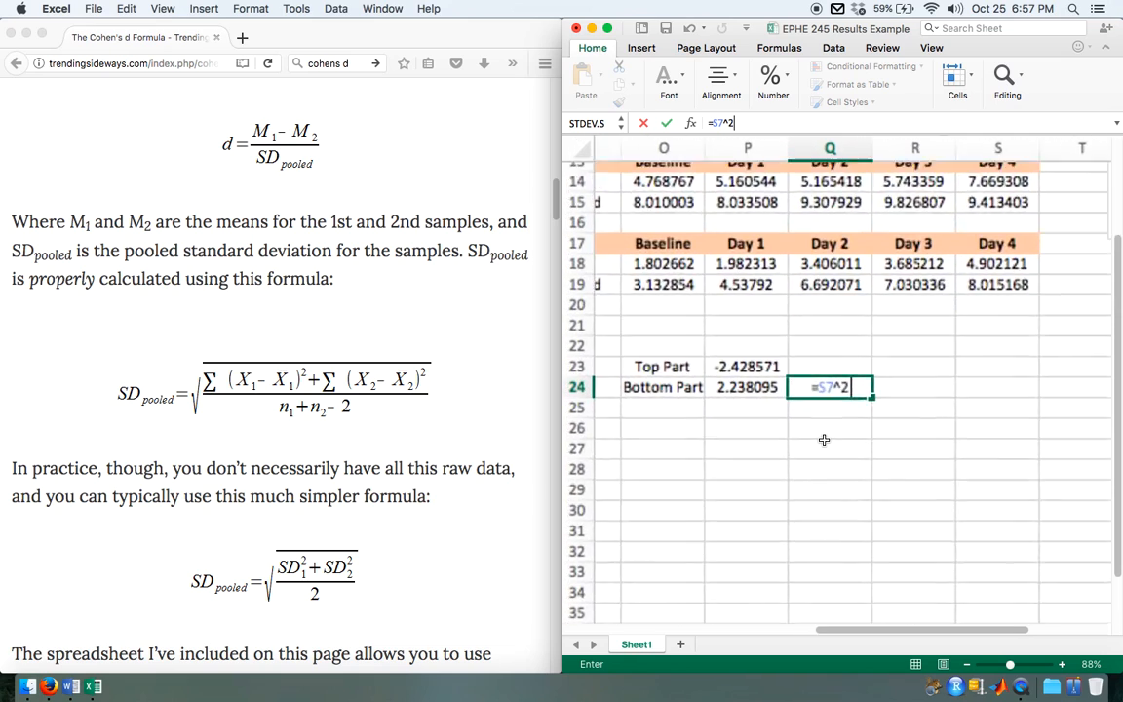
pyautogui.scroll(6, 824, 440)
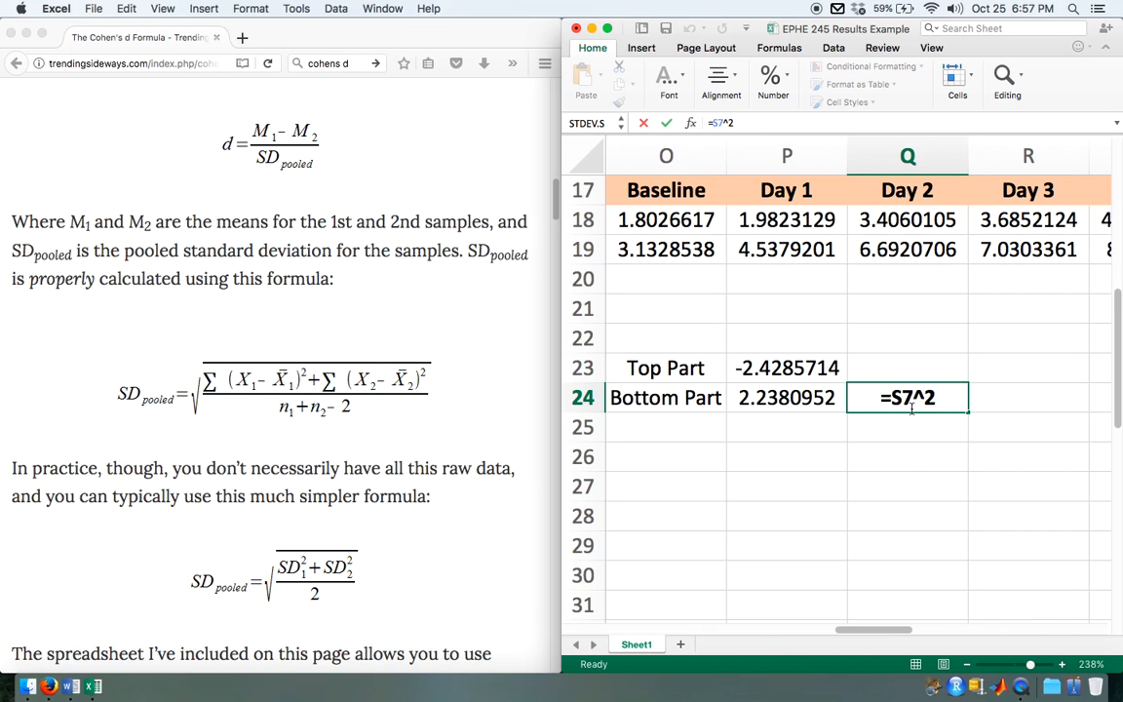
pyautogui.press('Return')
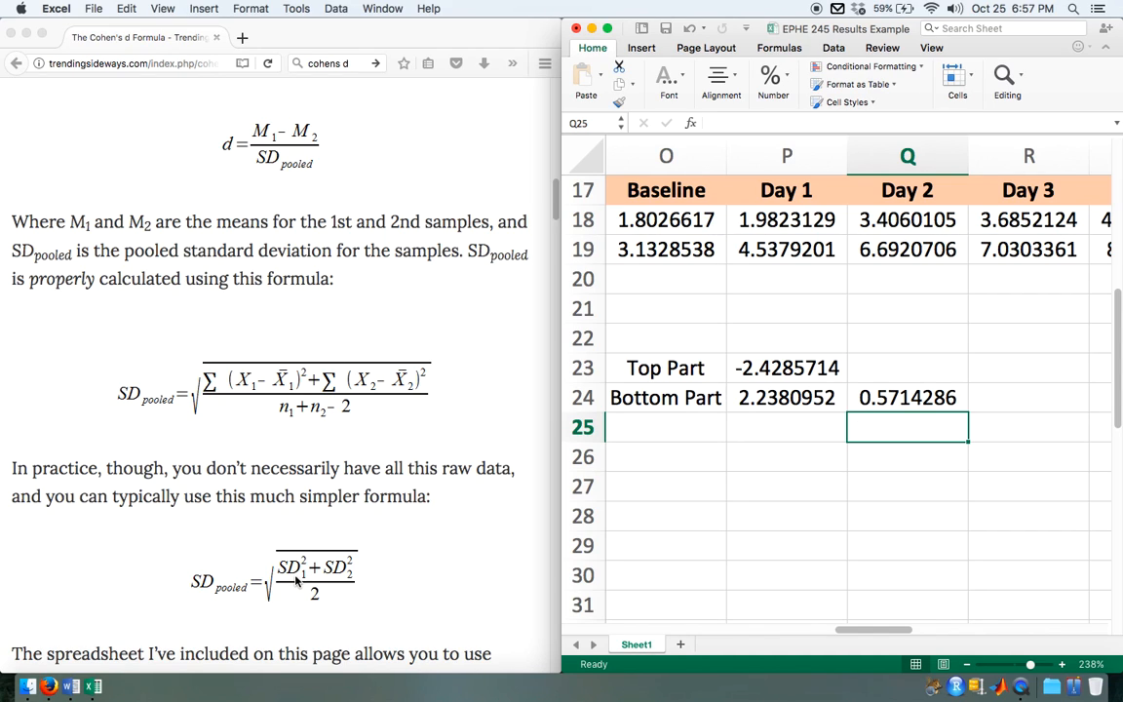
# Step: Add the two squared standard deviations in P25 with =P24+Q24
pyautogui.scroll(-5, 747, 447)
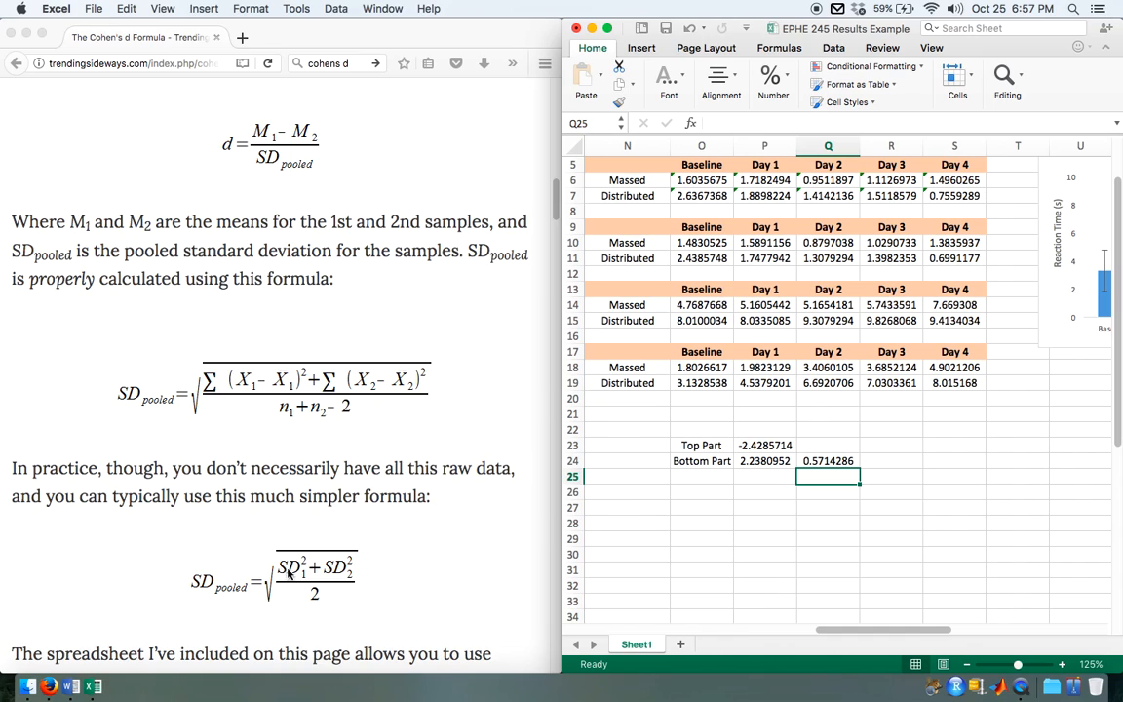
pyautogui.click(763, 476)
pyautogui.write('=')
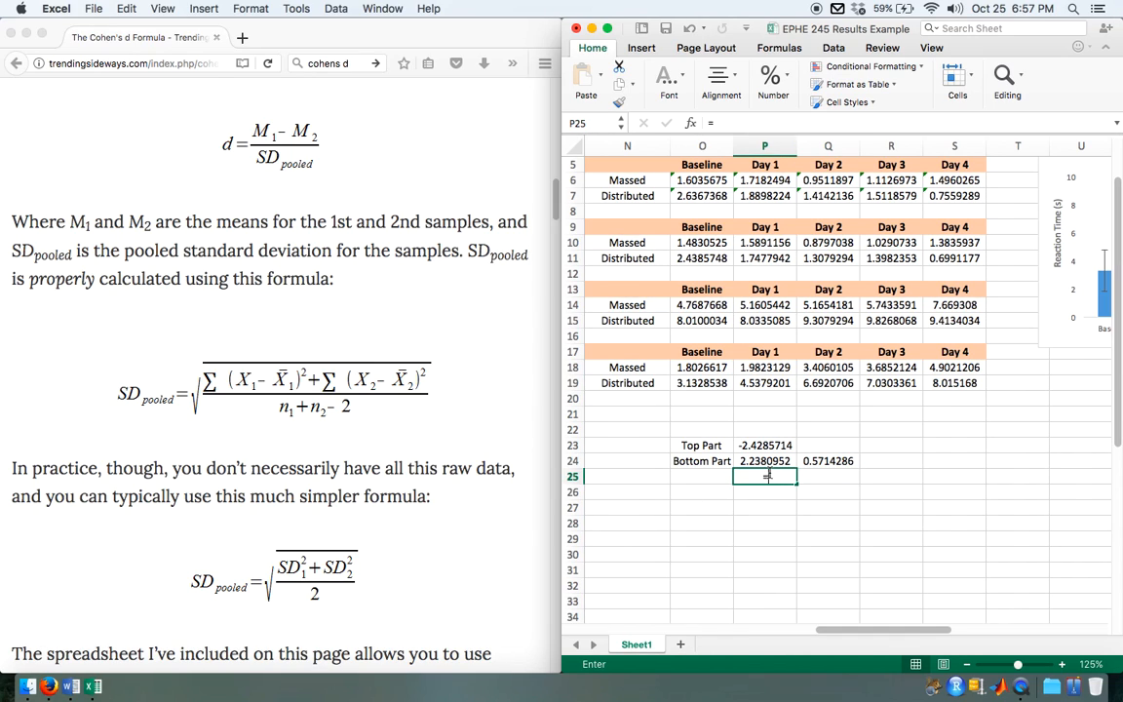
pyautogui.click(783, 462)
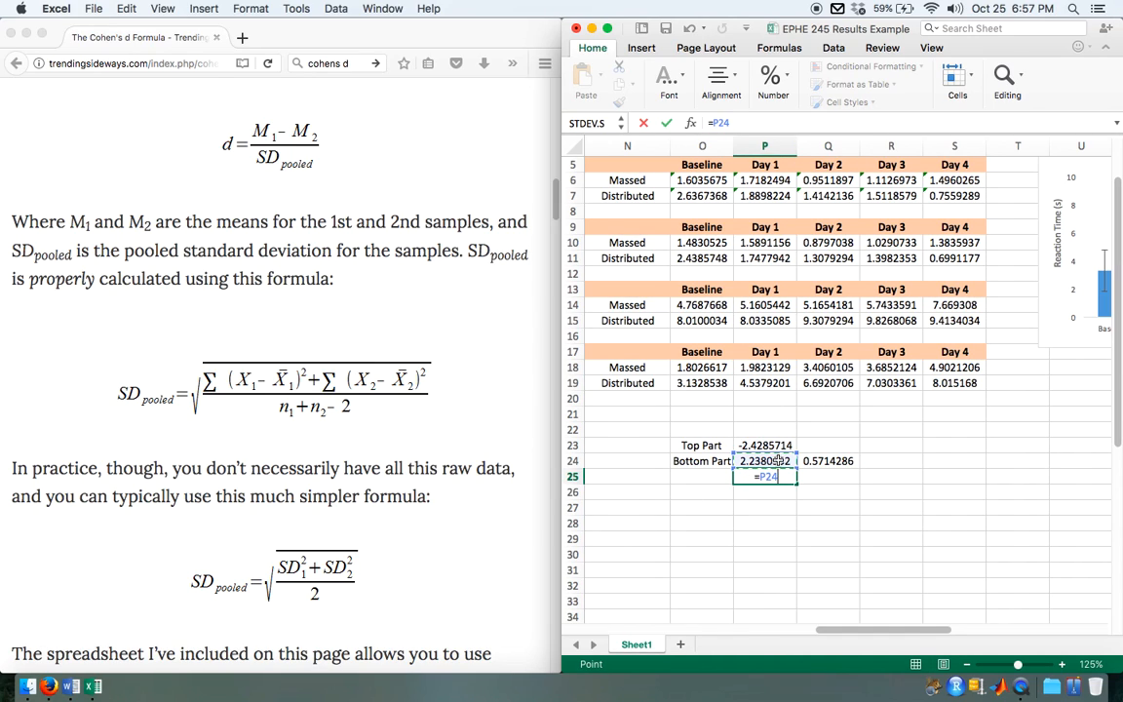
pyautogui.write('+')
pyautogui.click(828, 462)
pyautogui.press('Return')
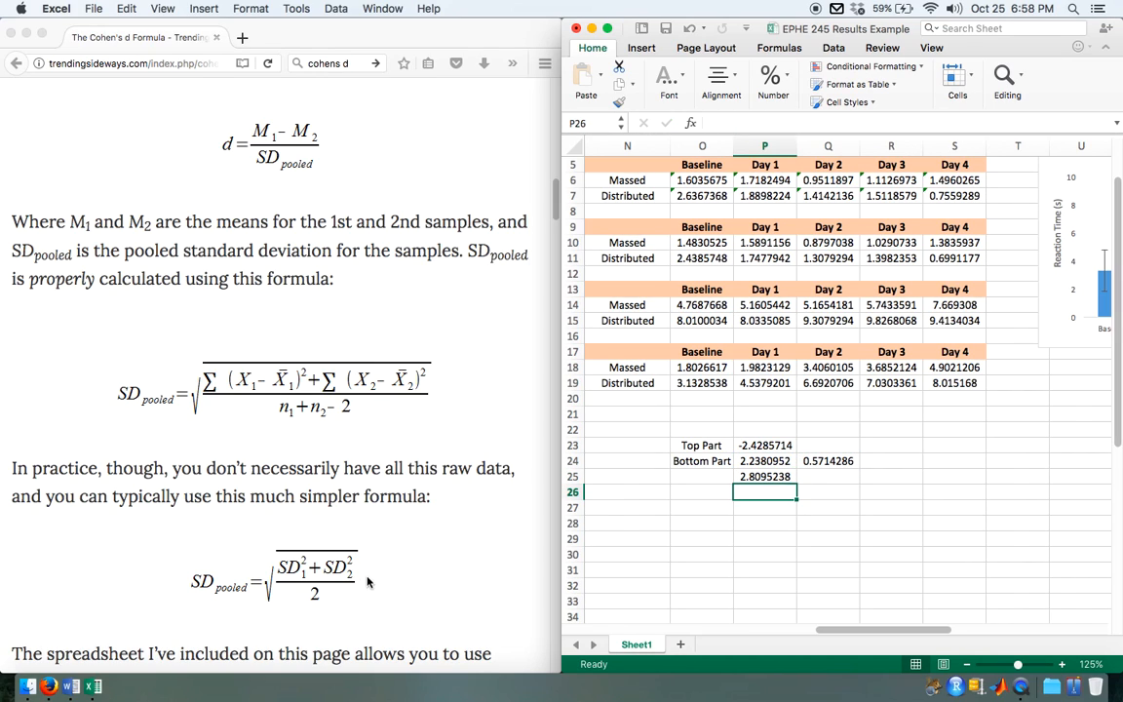
# Step: Halve the sum of the squared standard deviations in P26 with =P25/2
pyautogui.click(761, 507)
pyautogui.press('Up')
pyautogui.write('=')
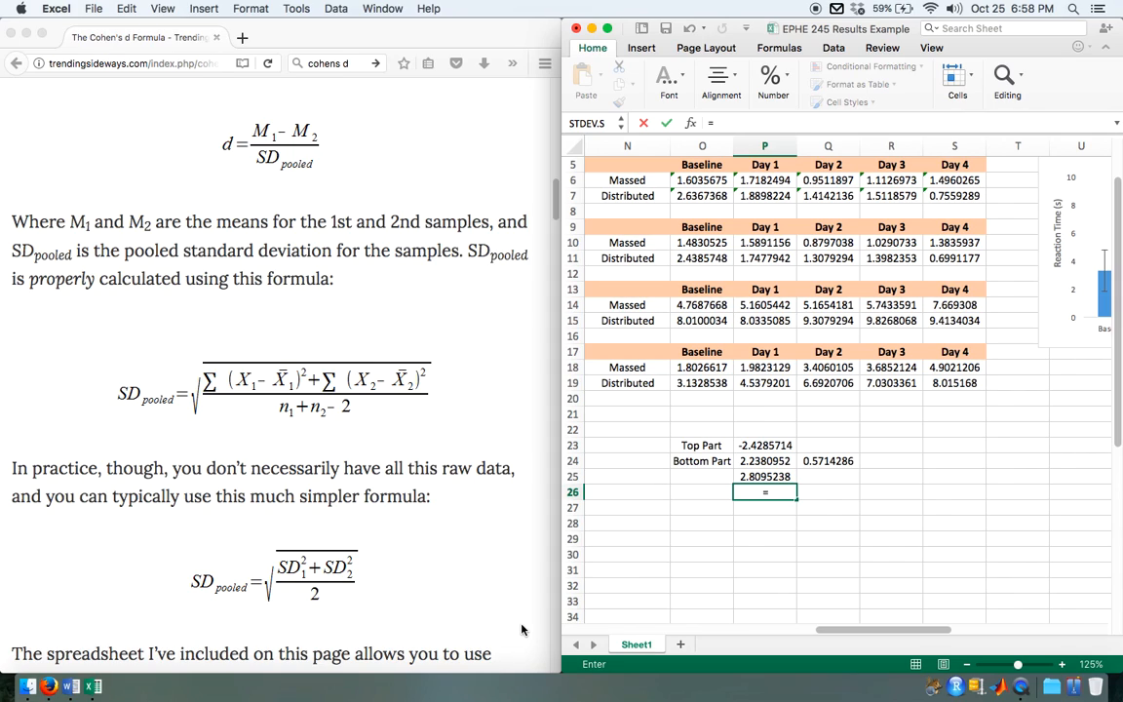
pyautogui.click(762, 476)
pyautogui.write('/')
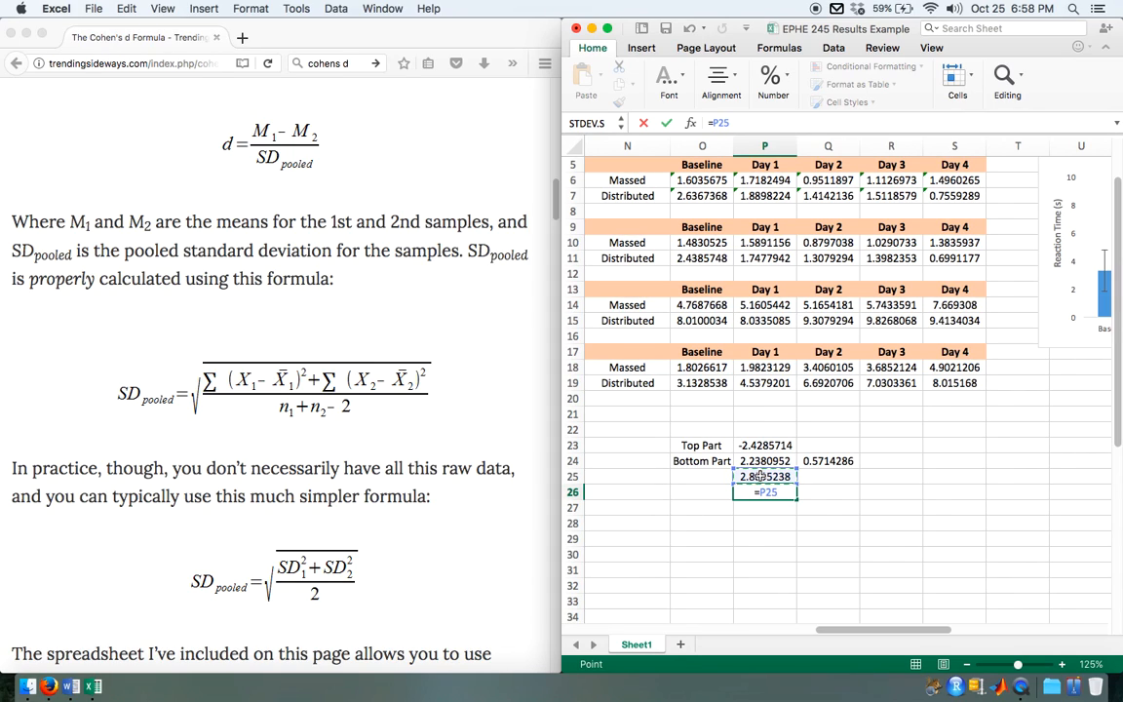
pyautogui.write('2')
pyautogui.press('Return')
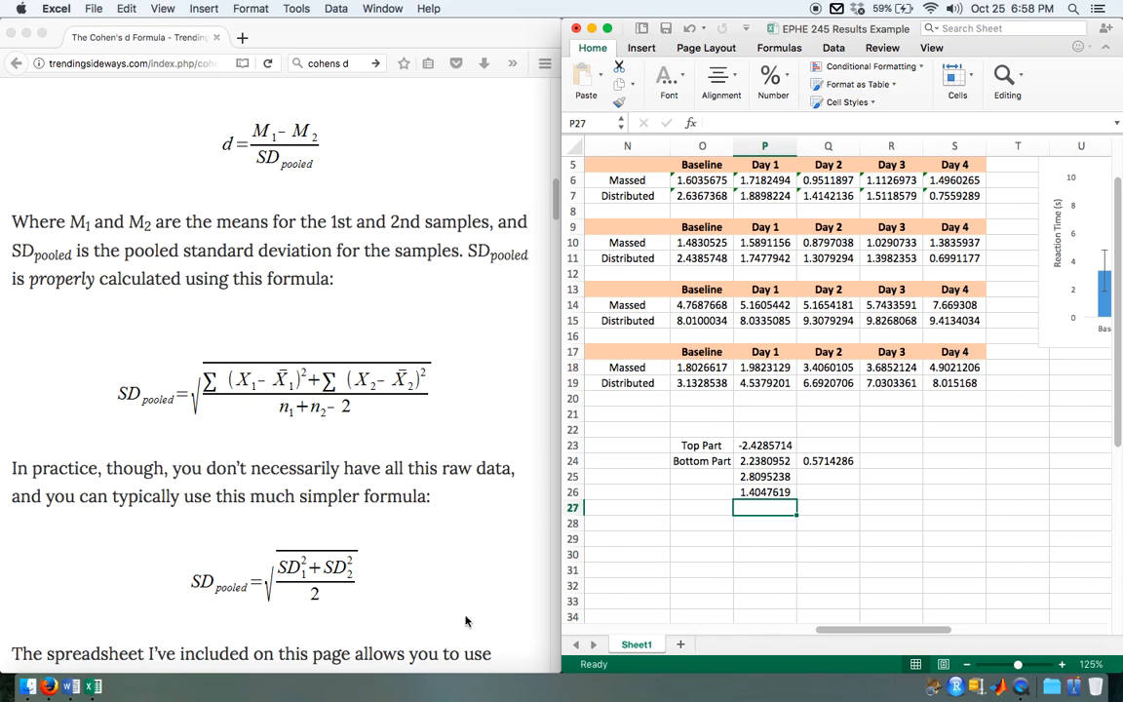
# Step: Calculate the pooled standard deviation in P27 with =SQRT(P26)
pyautogui.write('=s')
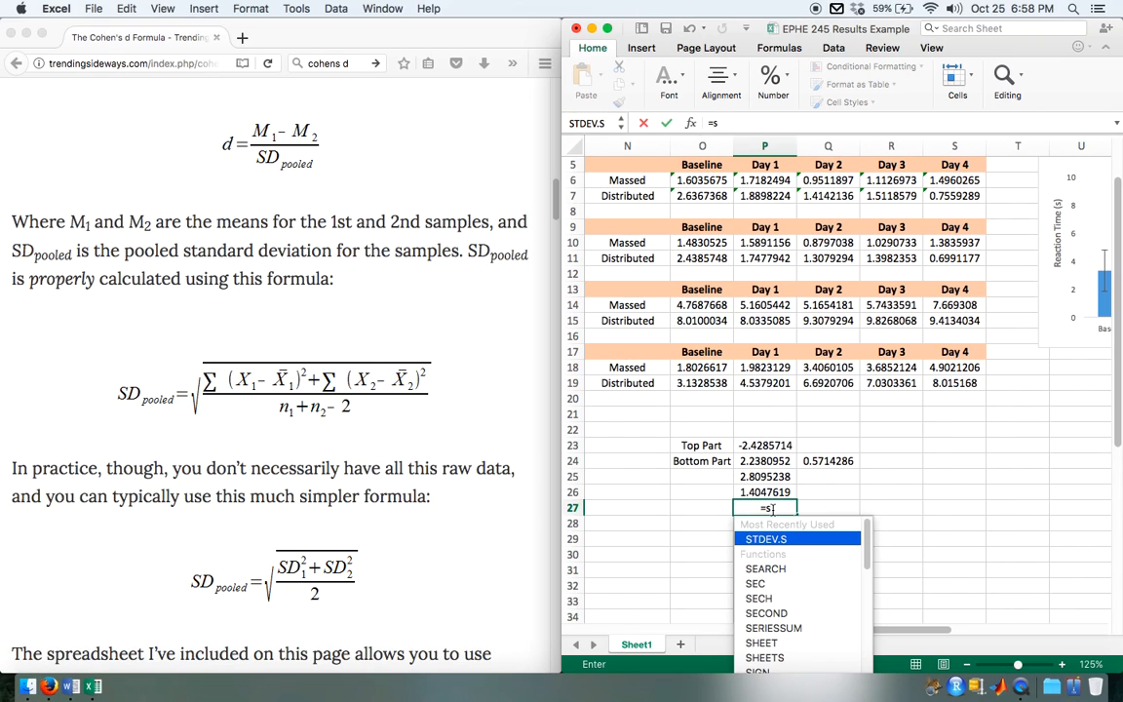
pyautogui.write('q')
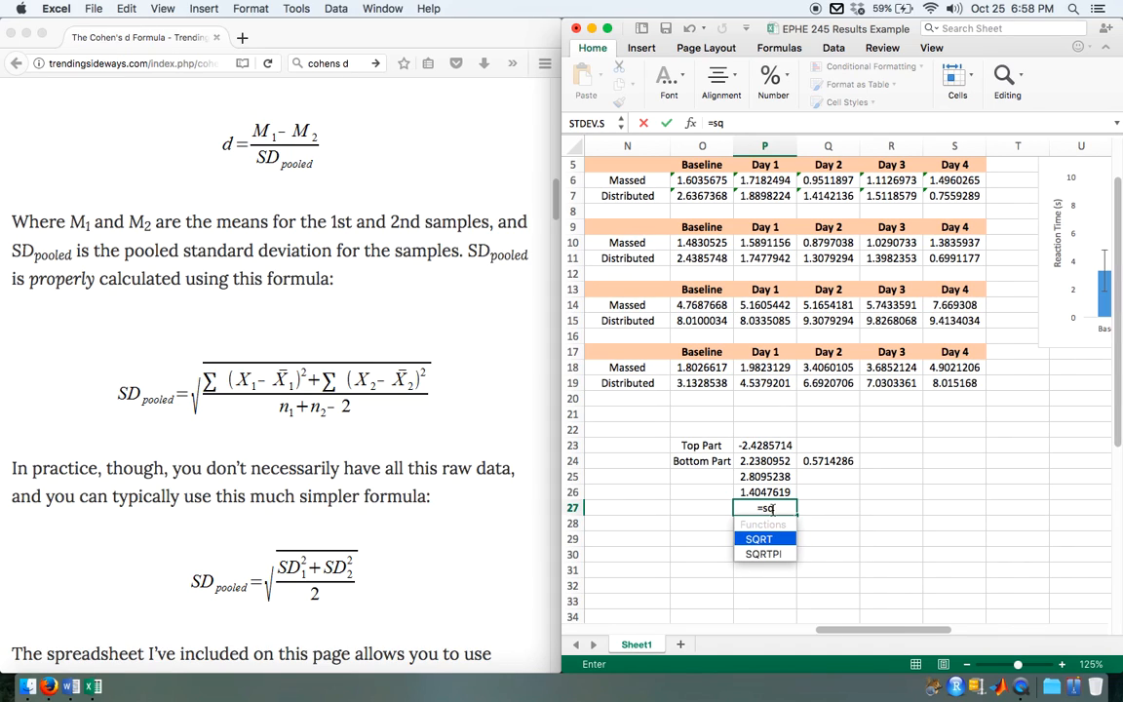
pyautogui.doubleClick(761, 541)
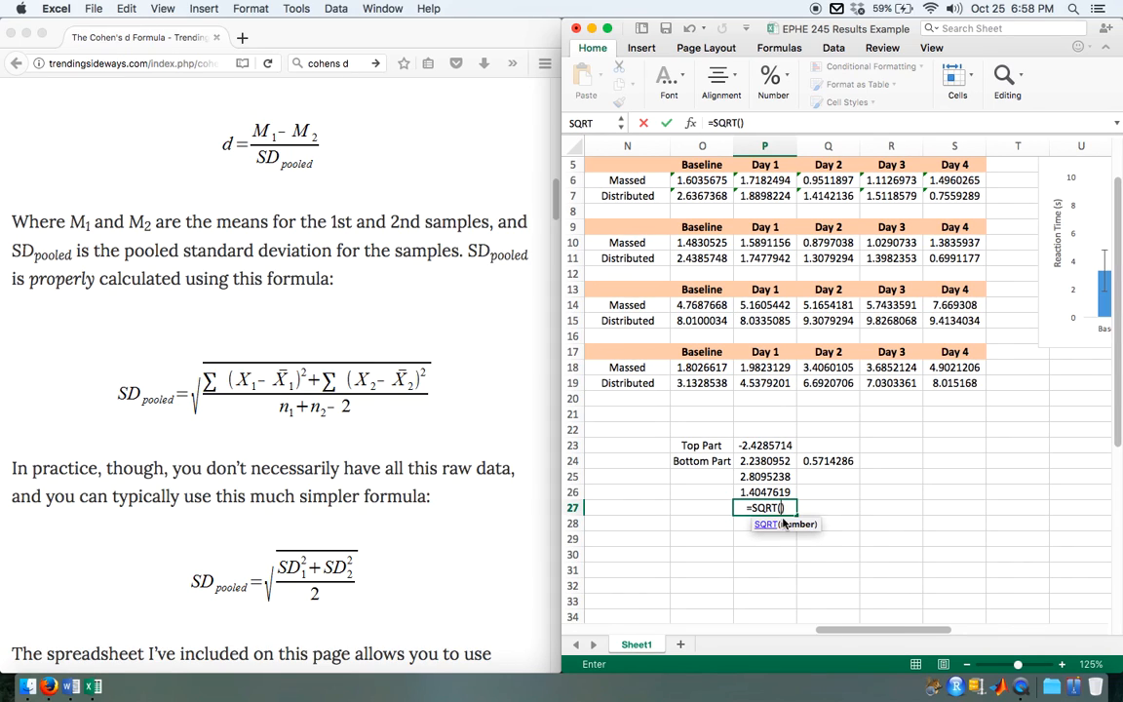
pyautogui.click(769, 492)
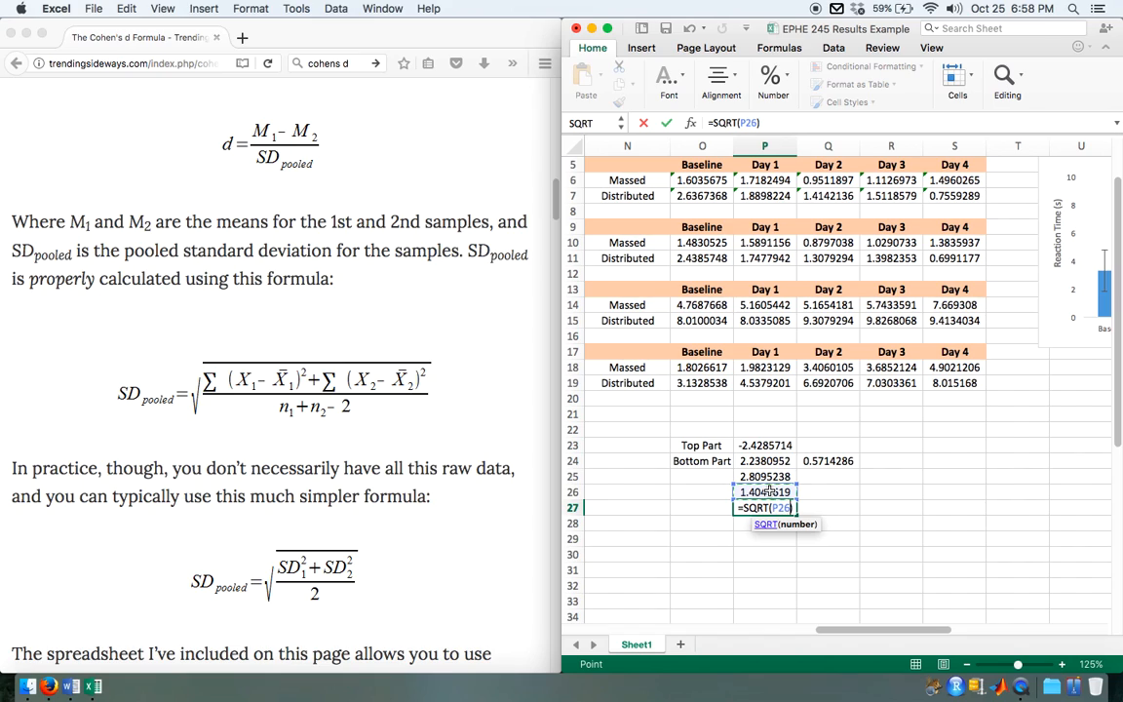
pyautogui.press('Return')
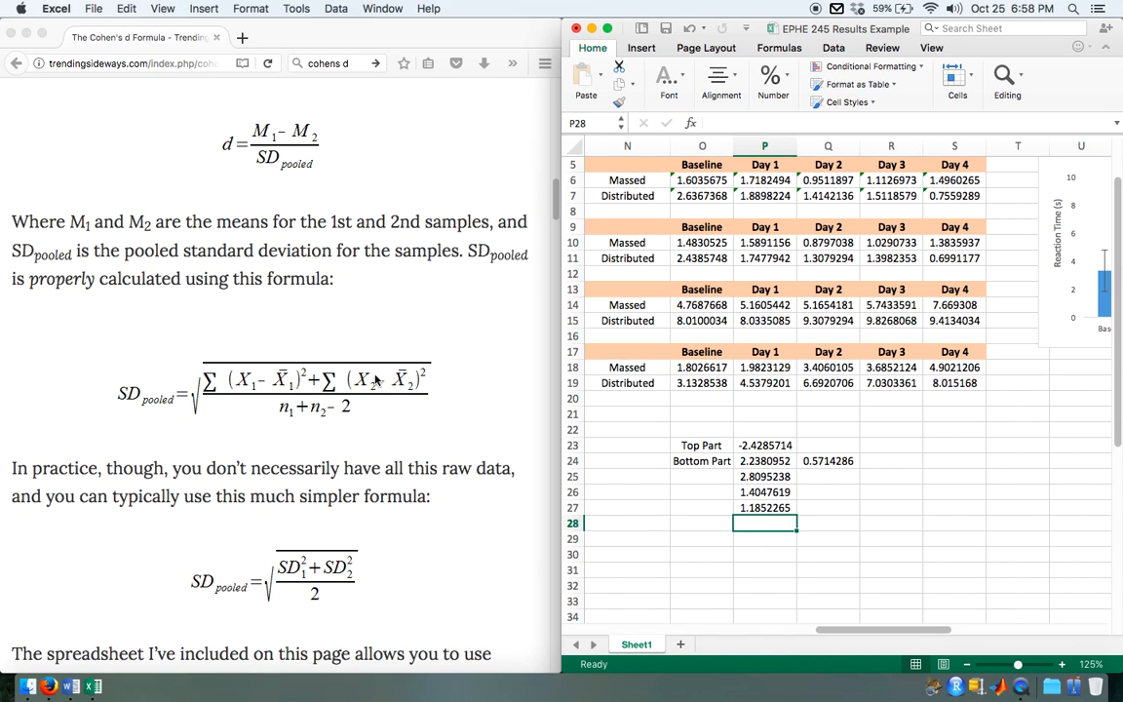
# Step: Review the pooled standard deviation calculation, checking the formulas in P24, Q24 and P25 to P27 against the formula page
pyautogui.scroll(3, 960, 248)
pyautogui.hscroll(-1, 961, 247)
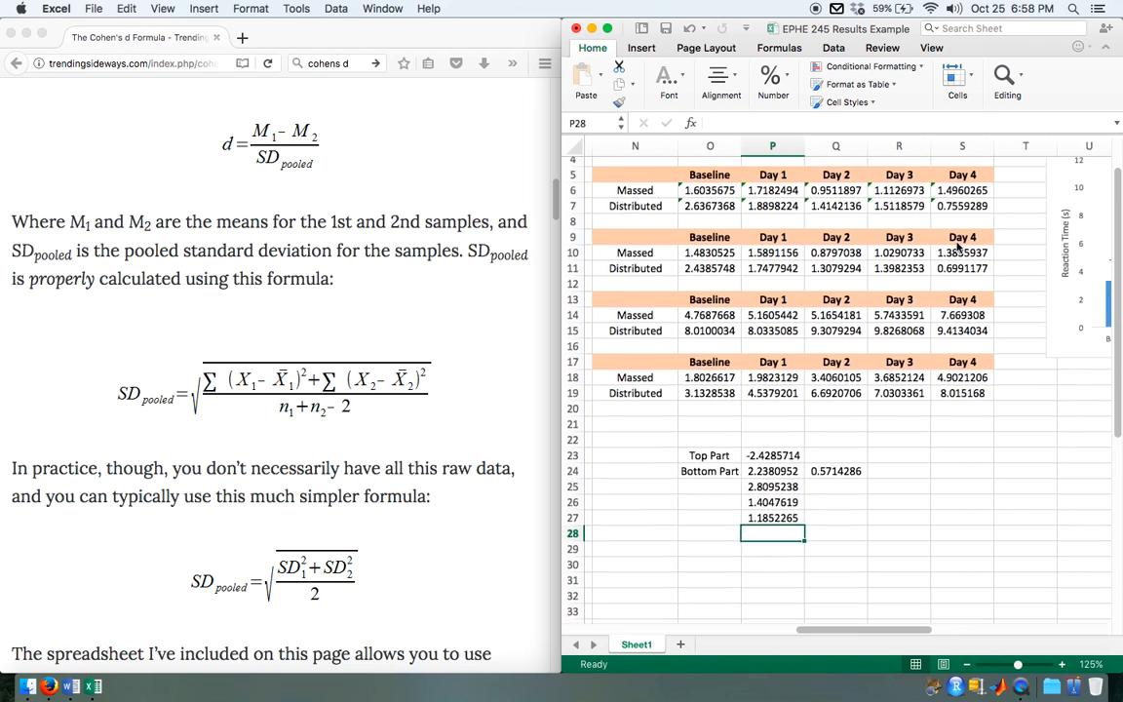
pyautogui.scroll(1, 961, 247)
pyautogui.hscroll(-1, 961, 248)
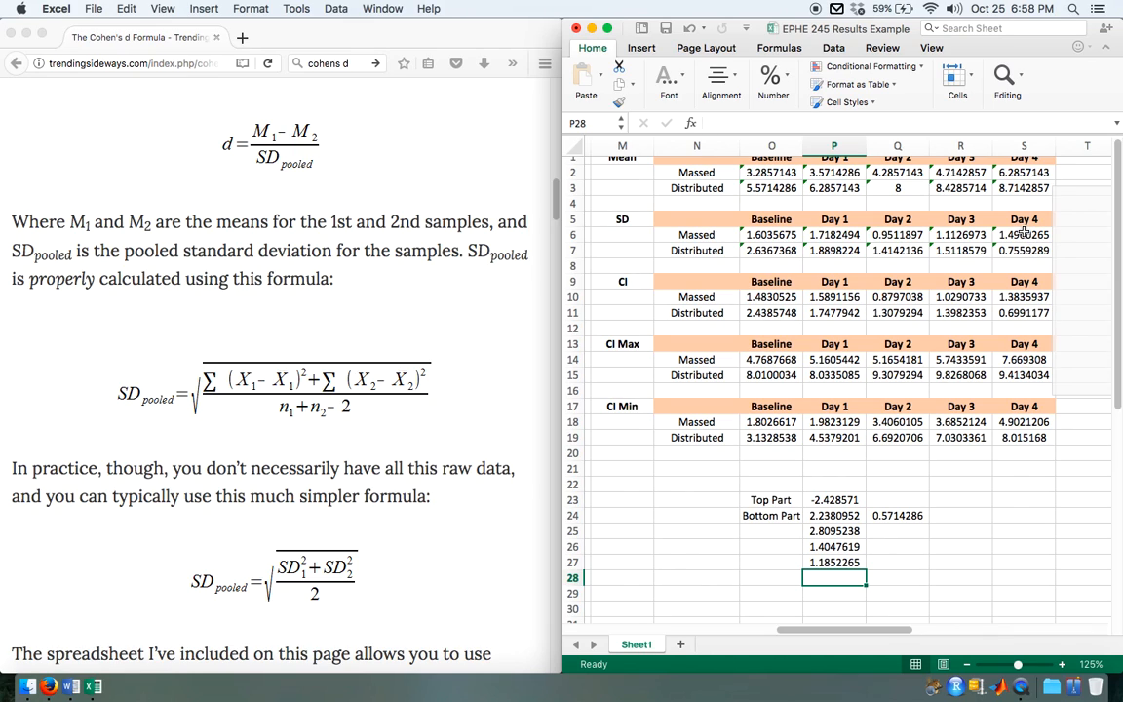
pyautogui.click(831, 516)
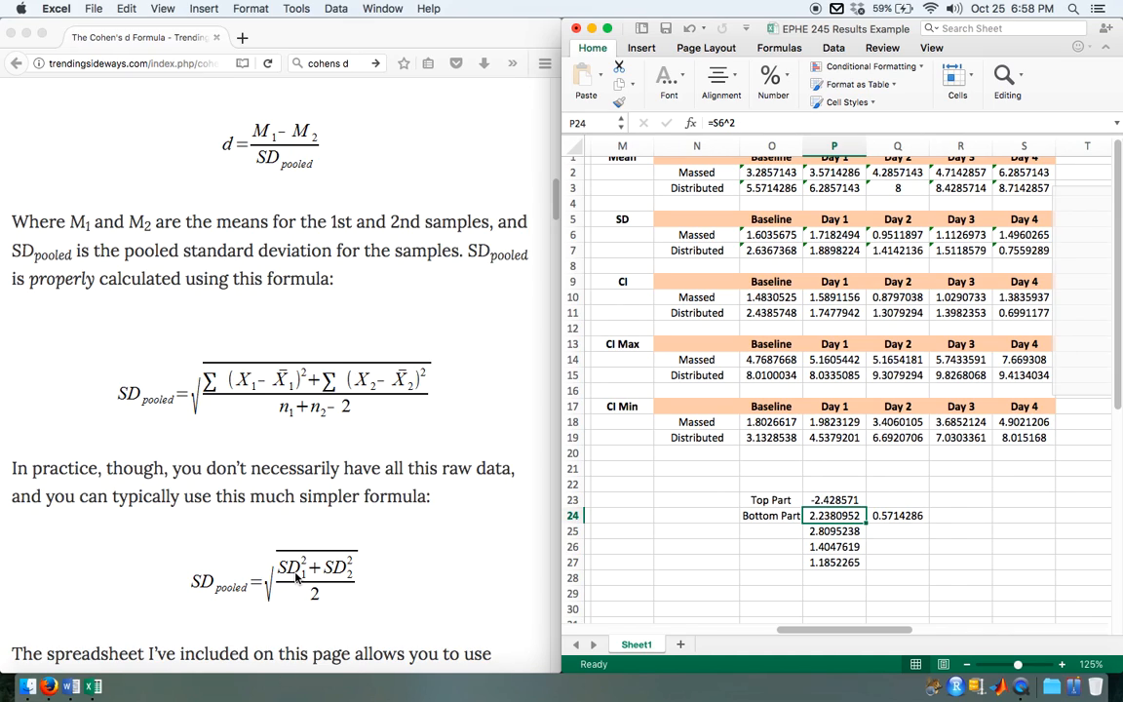
pyautogui.click(901, 516)
pyautogui.click(842, 532)
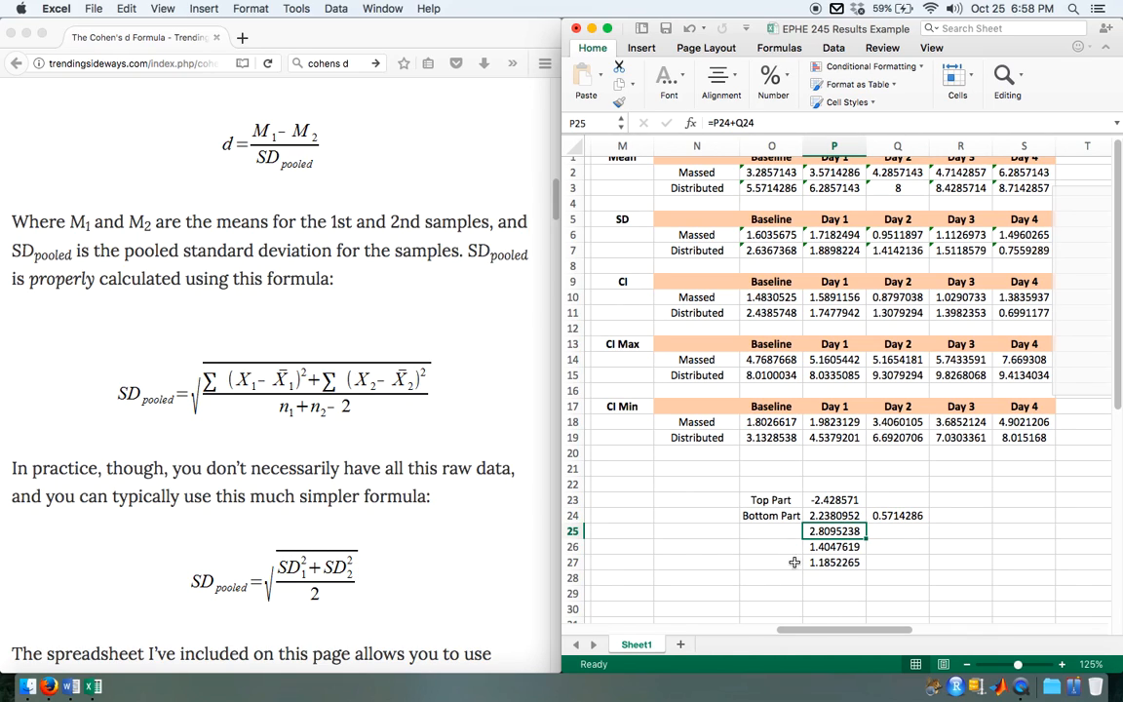
pyautogui.click(827, 548)
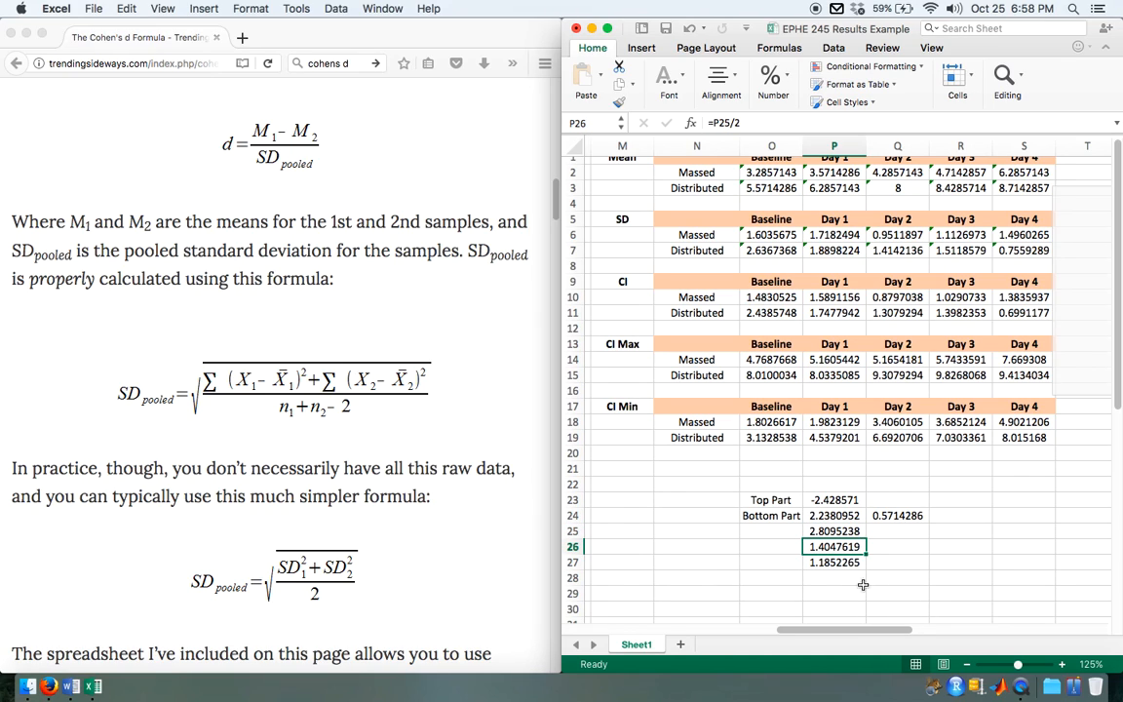
pyautogui.click(847, 560)
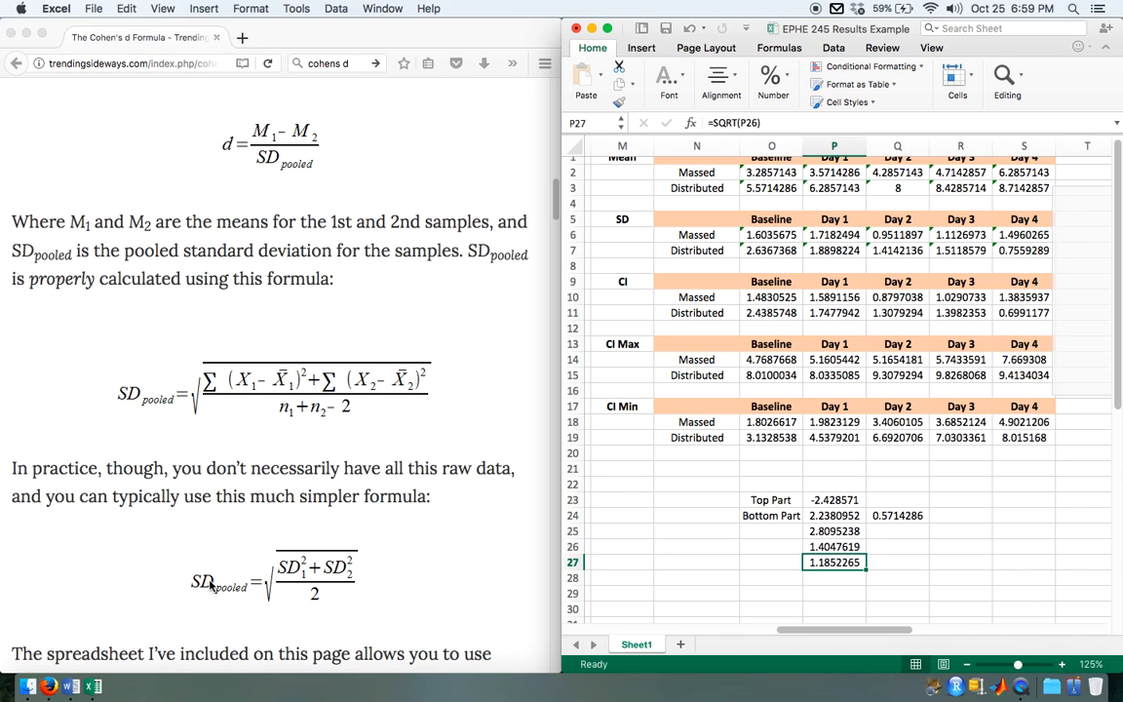
pyautogui.click(763, 503)
pyautogui.moveTo(756, 515); pyautogui.dragTo(904, 568)
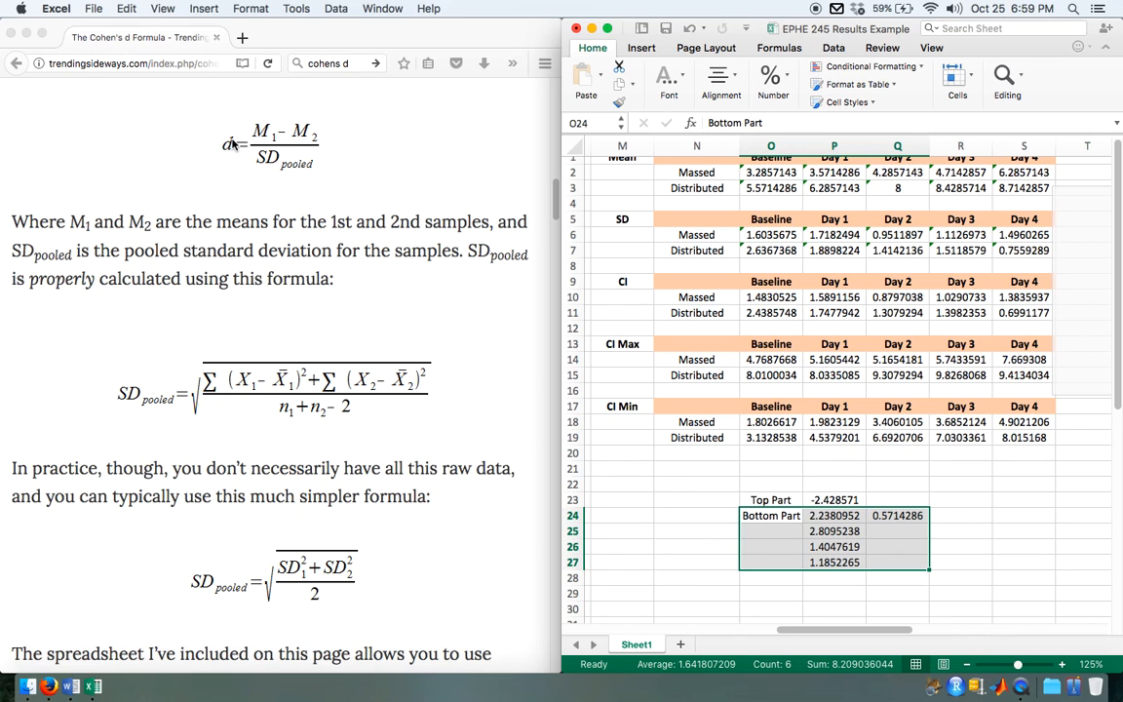
# Step: Calculate Cohen's D for the independent samples t-test in J18 by dividing the mean difference by the pooled SD with =P23/P27
pyautogui.scroll(-2, 682, 518)
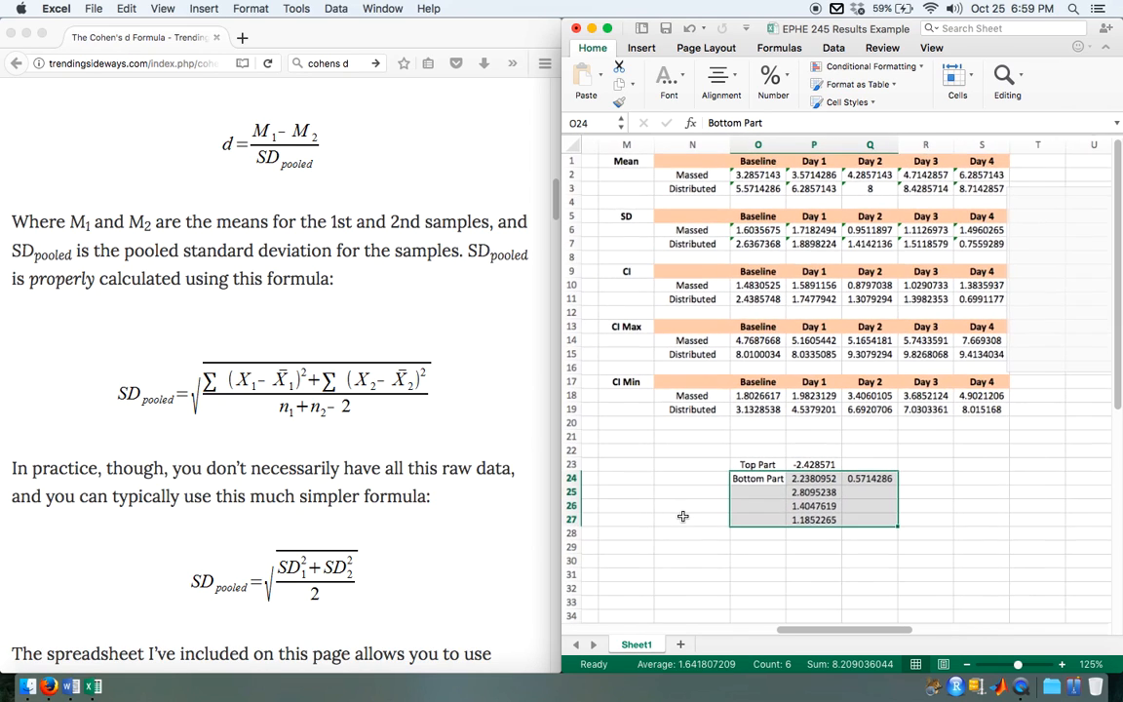
pyautogui.hscroll(-2, 683, 520)
pyautogui.hscroll(-2, 683, 520)
pyautogui.hscroll(1, 684, 520)
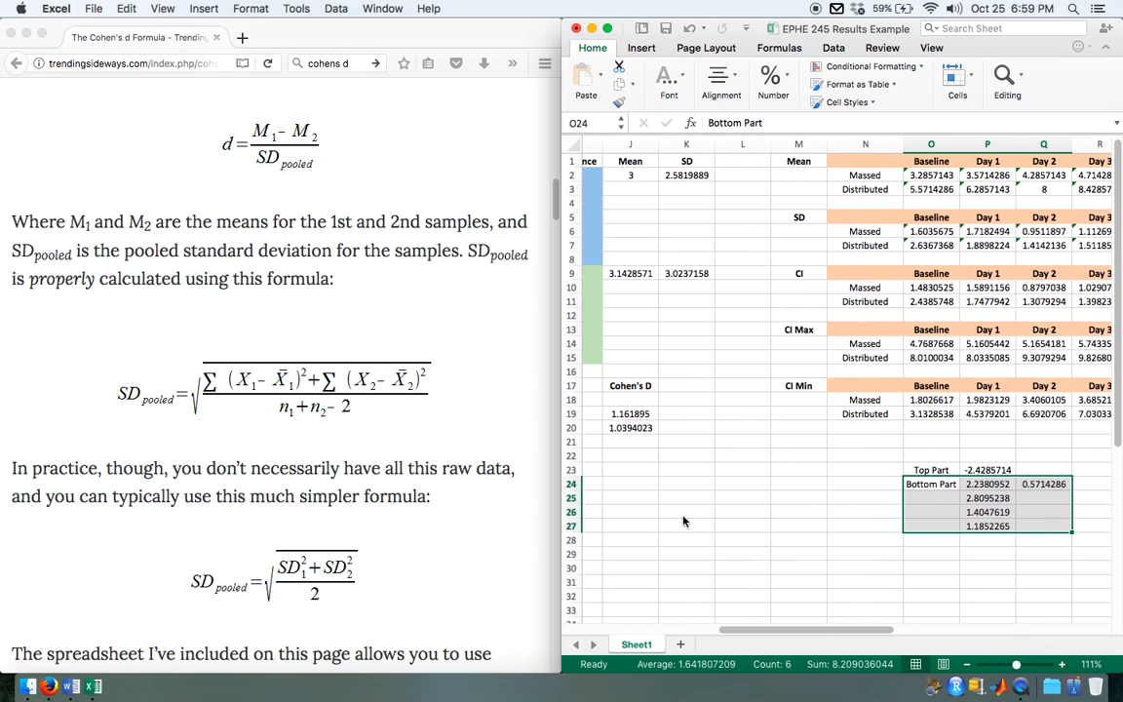
pyautogui.click(635, 401)
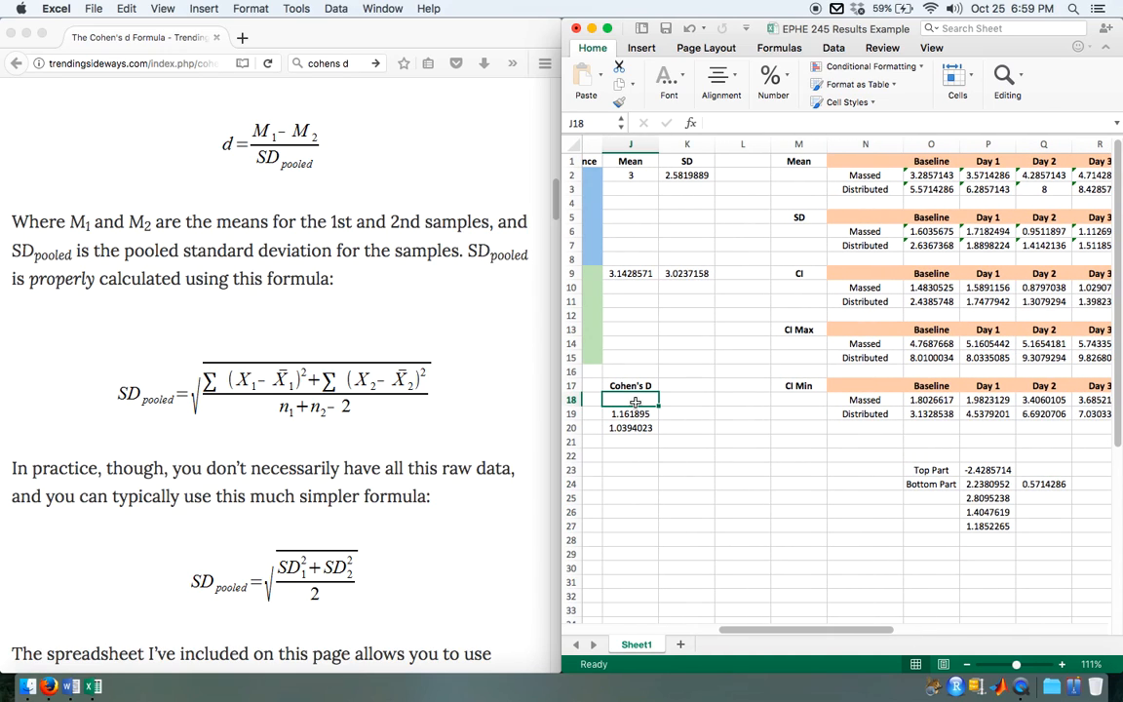
pyautogui.write('=')
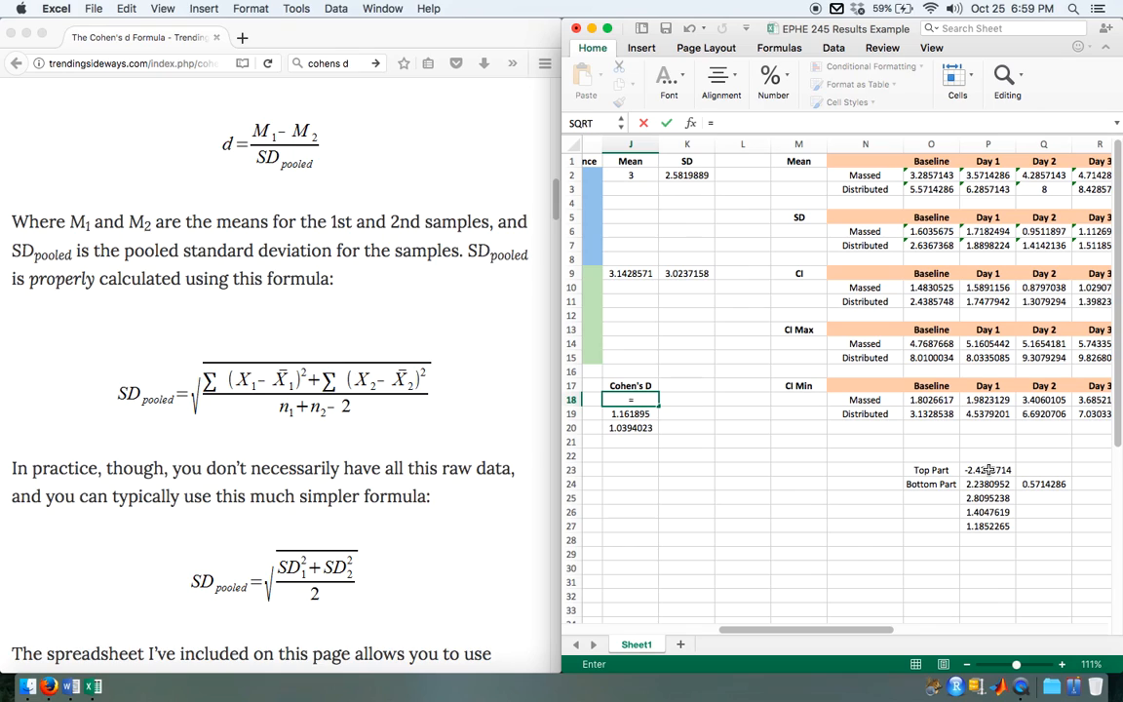
pyautogui.click(988, 470)
pyautogui.write('/')
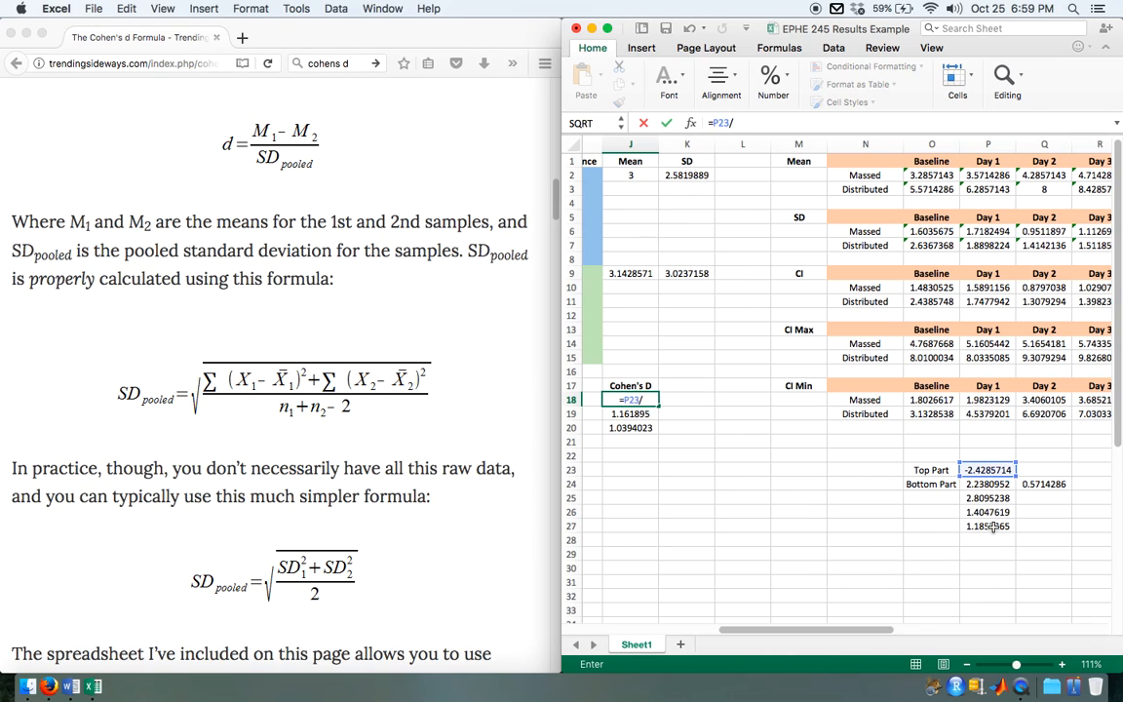
pyautogui.click(992, 526)
pyautogui.press('Return')
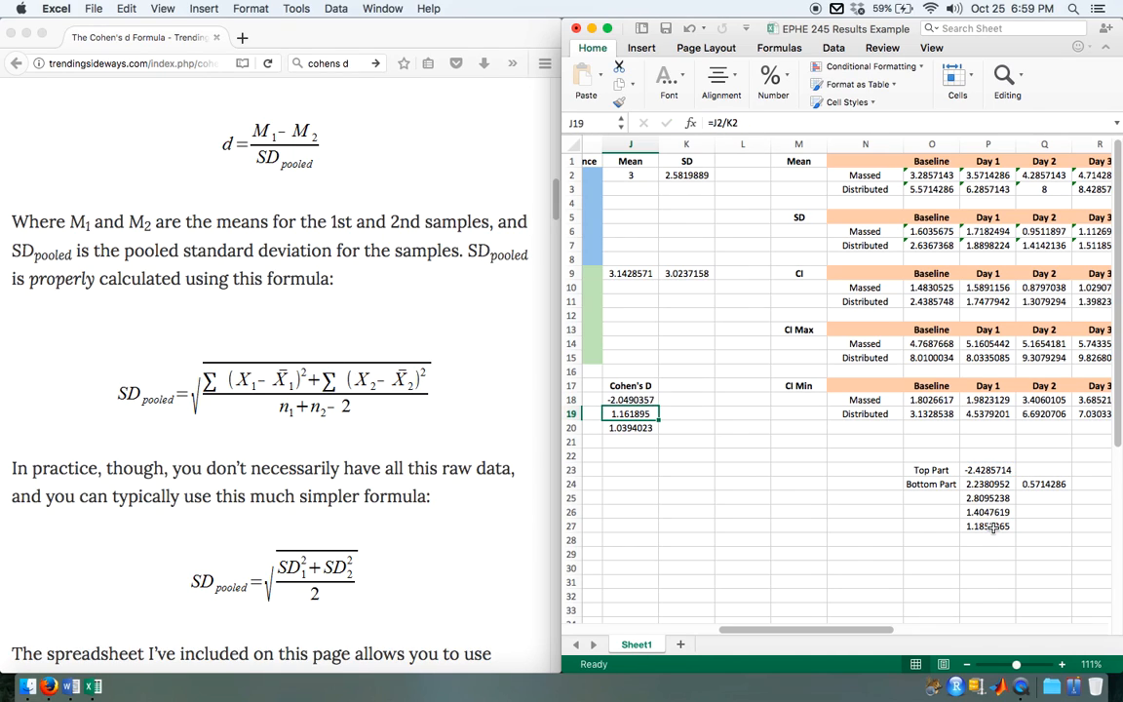
# Step: Expand the Excel workbook to fill the screen, with the t-test results and their Cohen's D column in view
pyautogui.hscroll(-5, 677, 467)
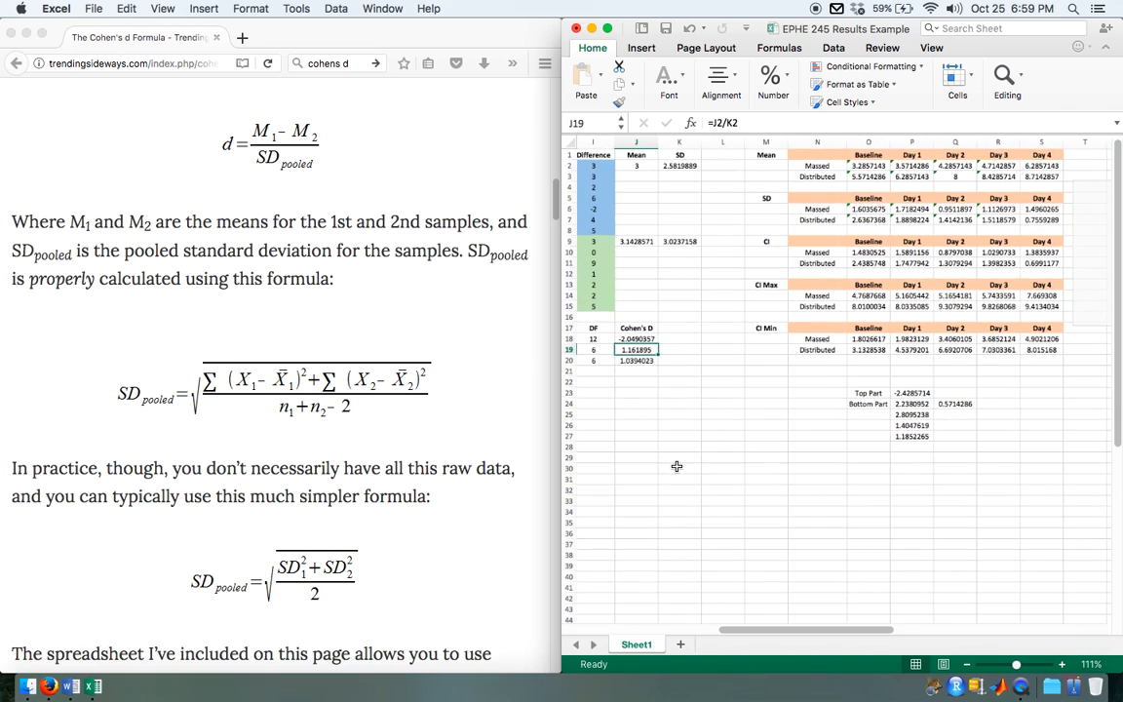
pyautogui.scroll(-3, 679, 472)
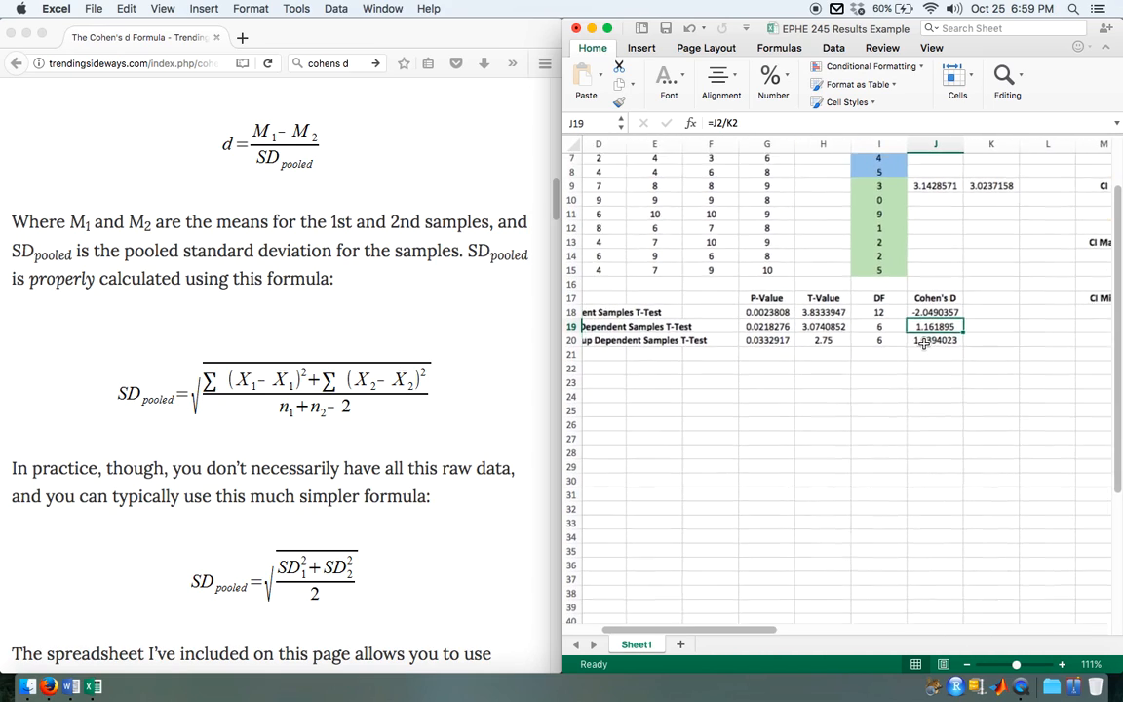
pyautogui.scroll(5, 924, 345)
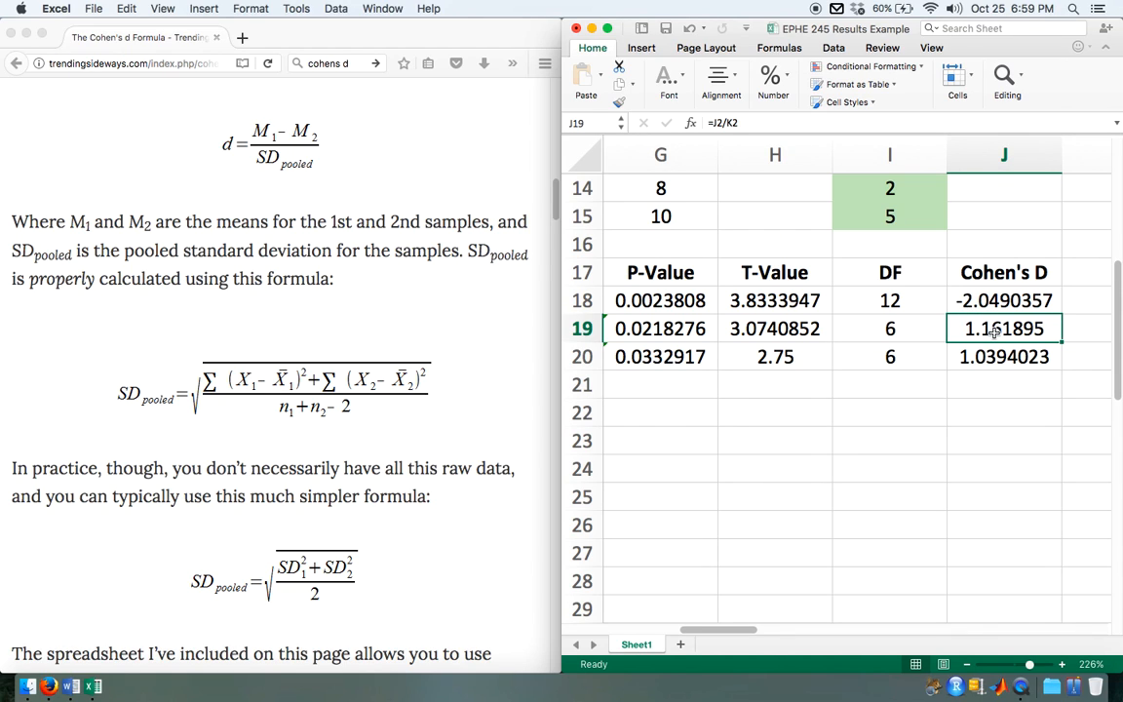
pyautogui.press('alt+super+f')
pyautogui.hscroll(-5, 581, 426)
pyautogui.scroll(3, 580, 426)
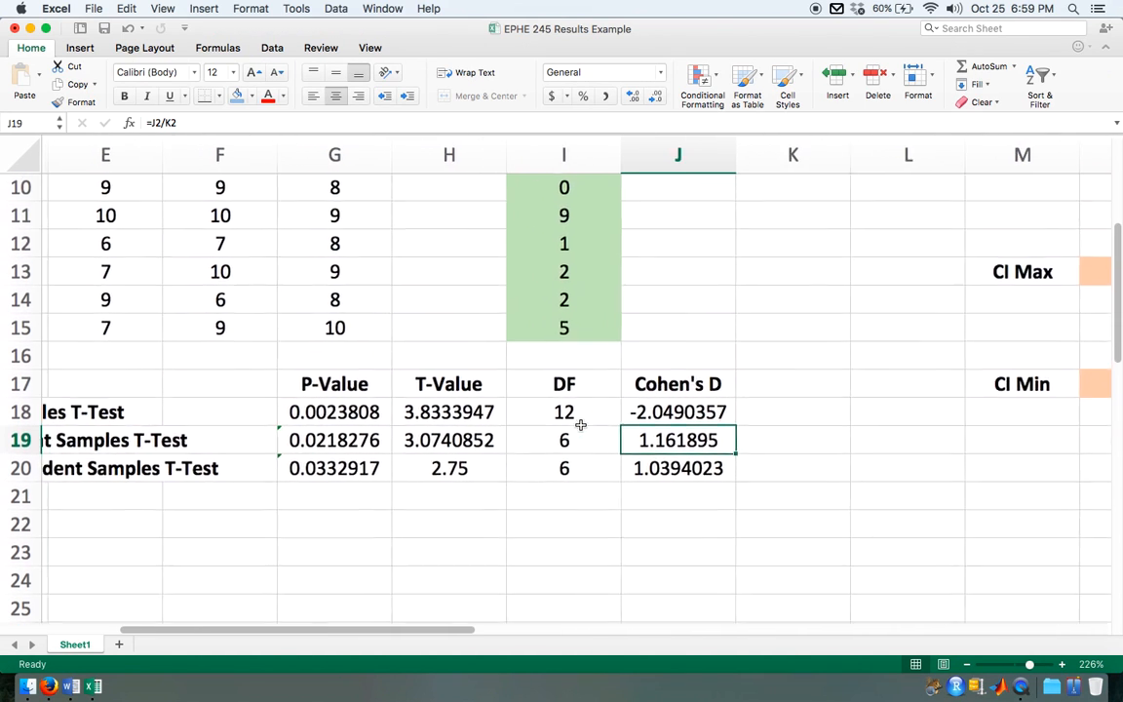
# Step: Review the Cohen's D calculation, checking the mean difference formula in P23 and the Day 4 group means in S2 and S3
pyautogui.scroll(-6, 580, 426)
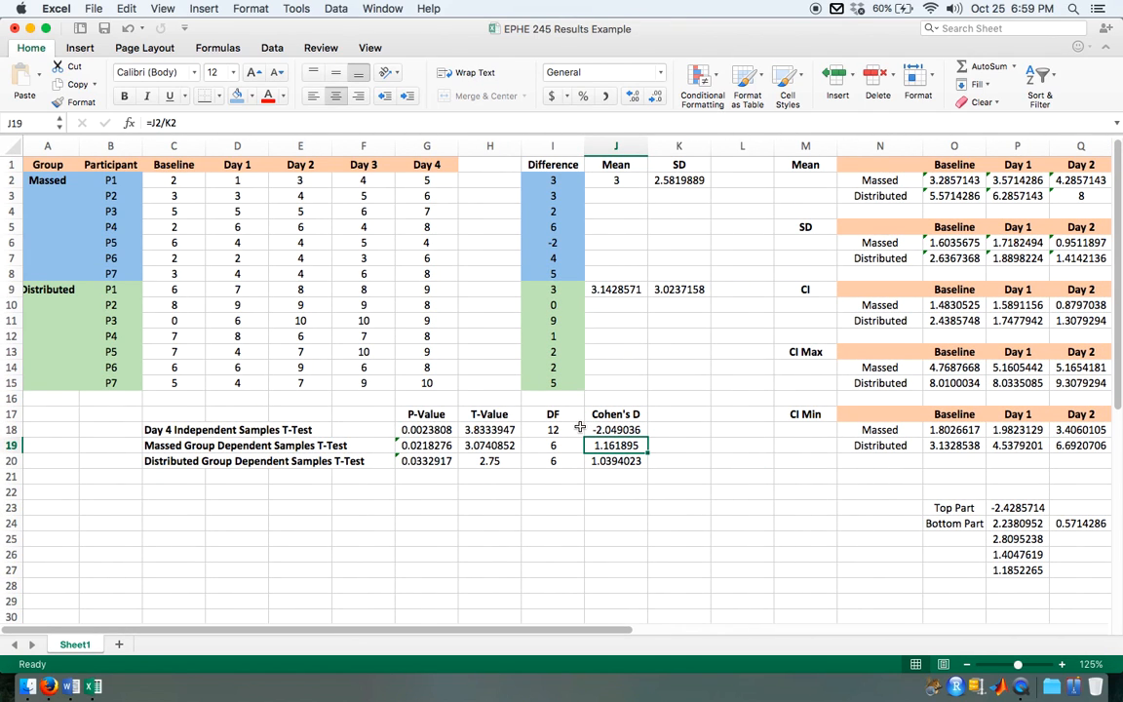
pyautogui.hscroll(3, 800, 473)
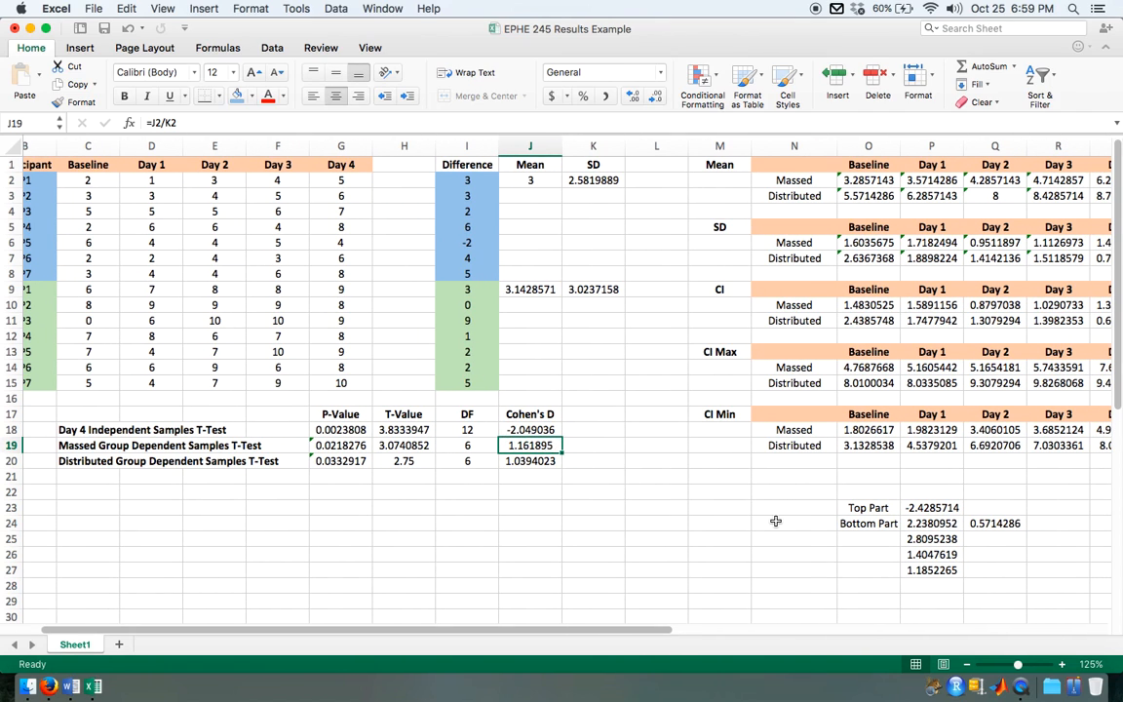
pyautogui.hscroll(5, 775, 522)
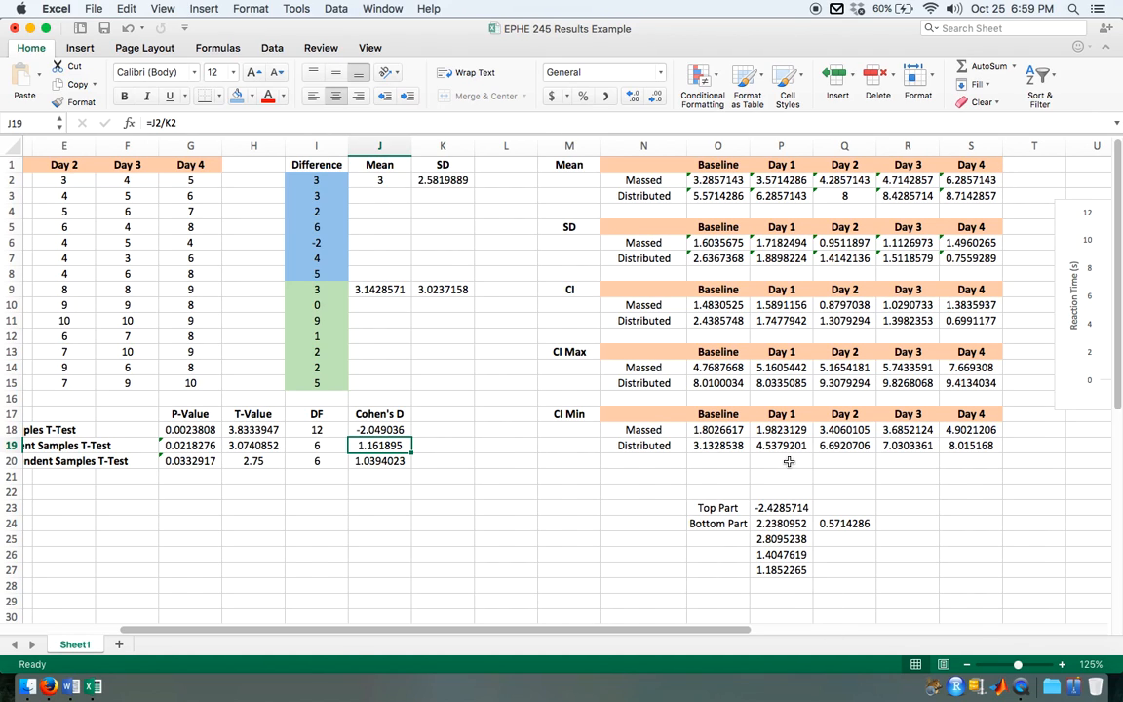
pyautogui.click(768, 508)
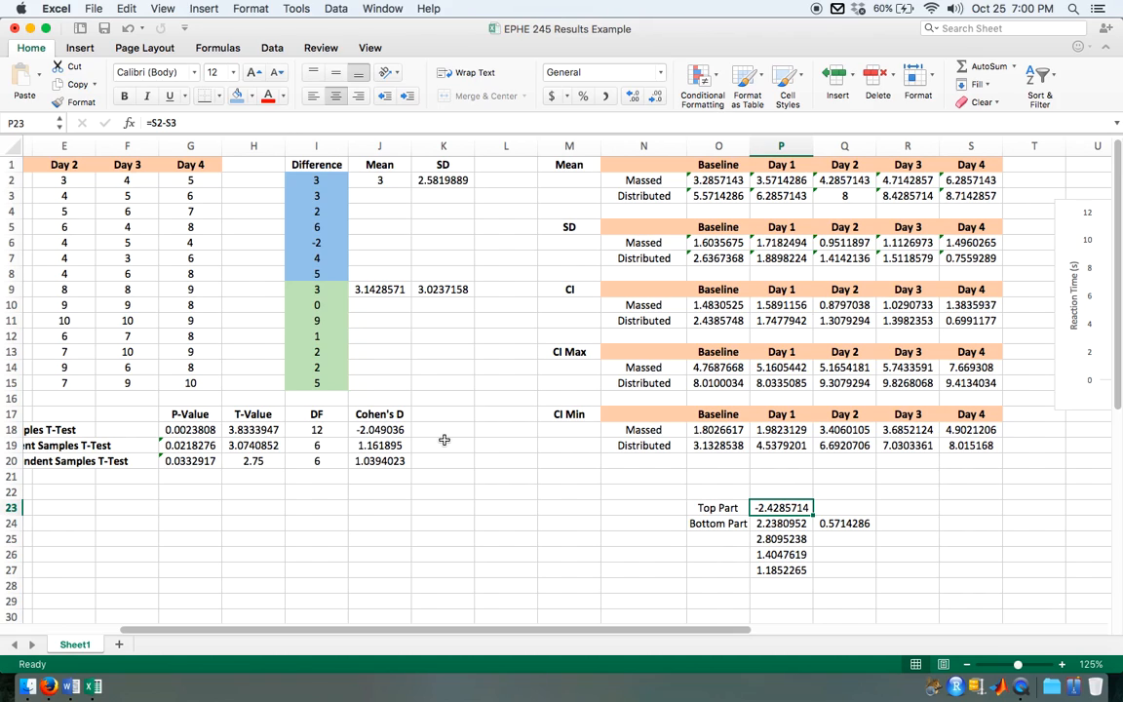
pyautogui.click(987, 195)
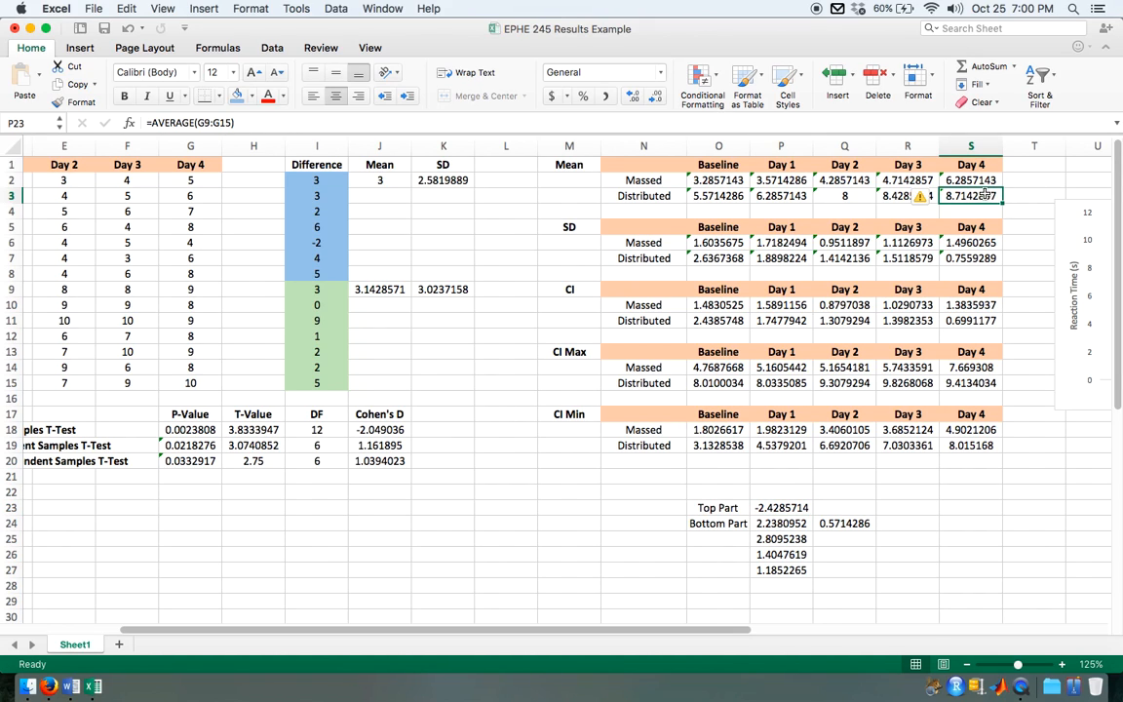
pyautogui.moveTo(987, 195); pyautogui.dragTo(976, 181)
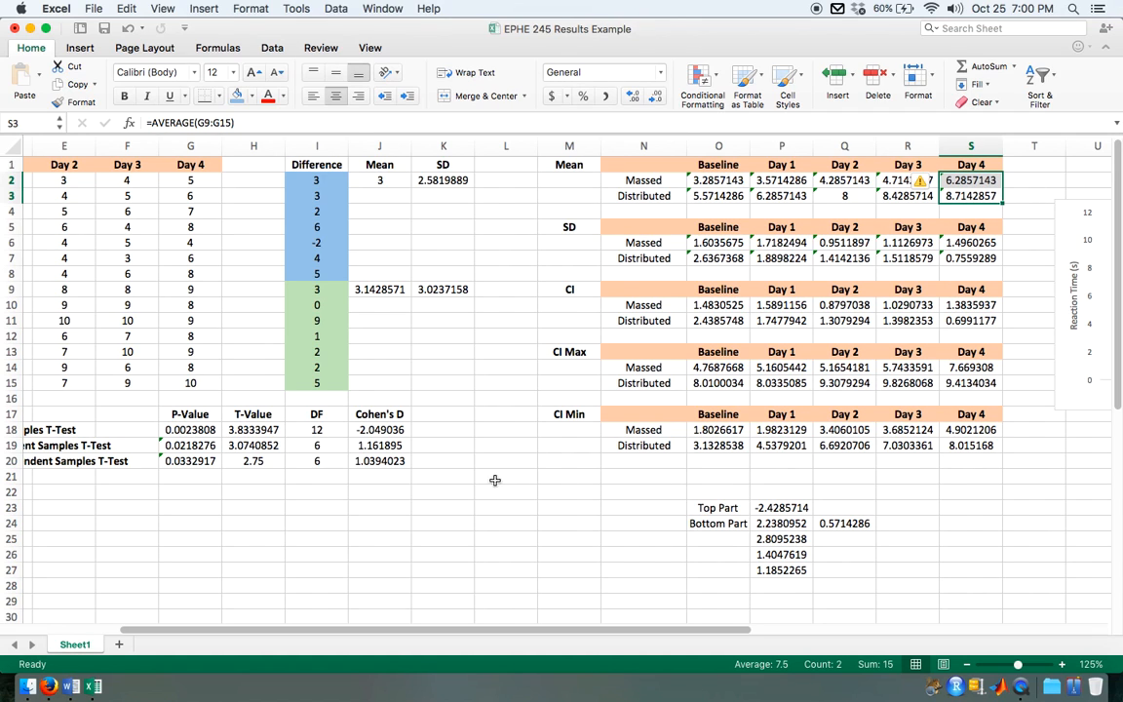
pyautogui.click(466, 493)
pyautogui.hscroll(-3, 472, 492)
pyautogui.hscroll(-2, 472, 493)
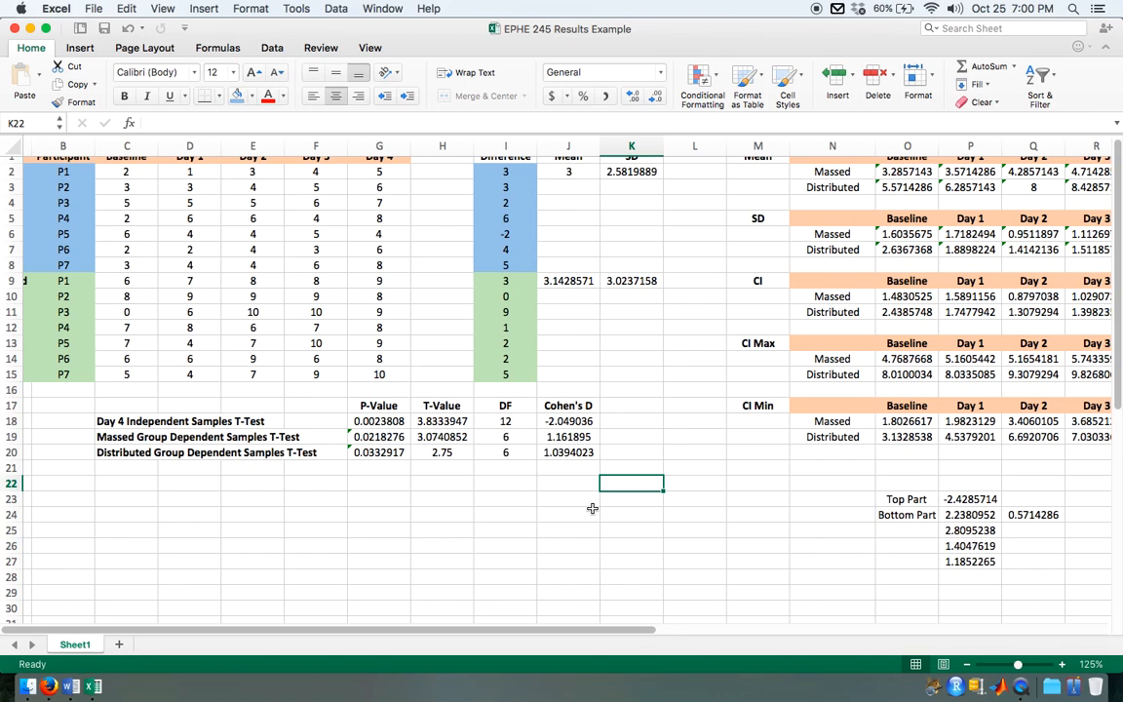
# Step: Enter the heading "Cohen's D for Independent Samples" in O22, above the Top Part label
pyautogui.click(891, 487)
pyautogui.write('Cohen')
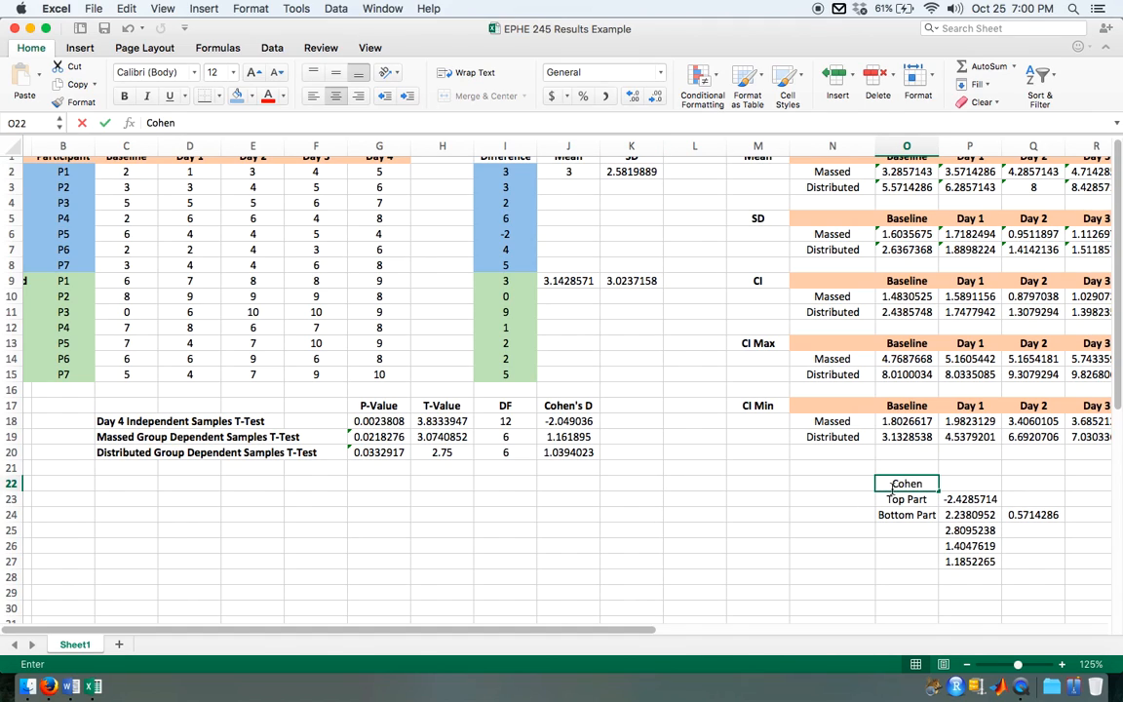
pyautogui.write("'s D")
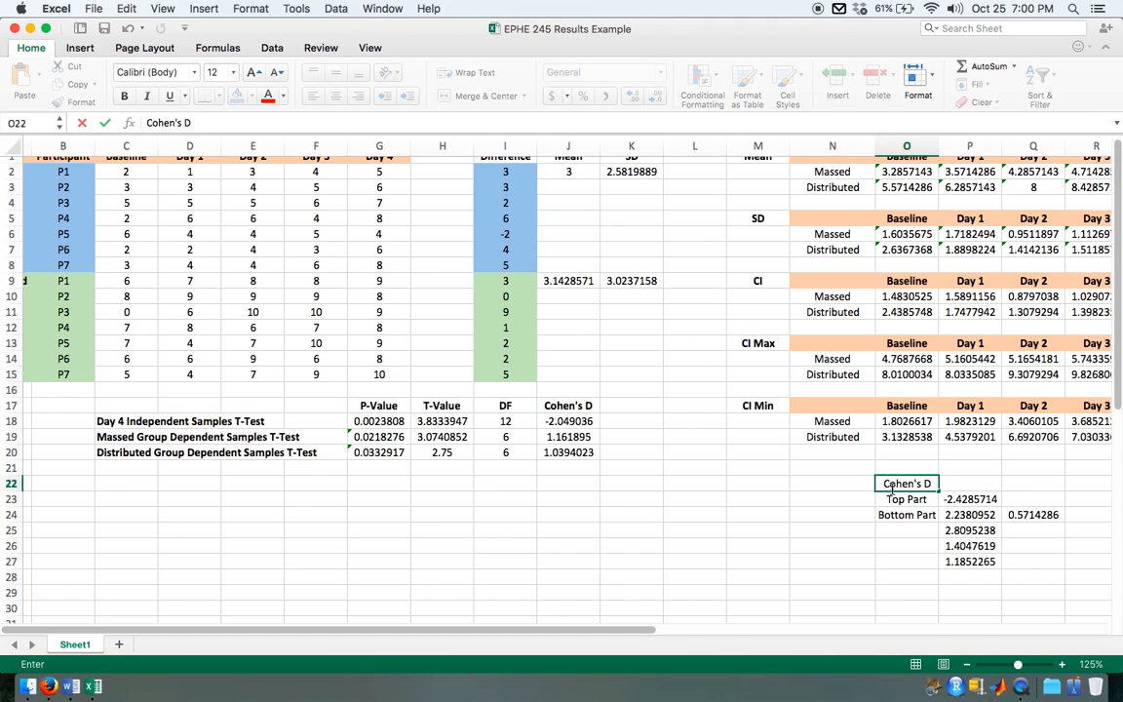
pyautogui.write(' for Indepe')
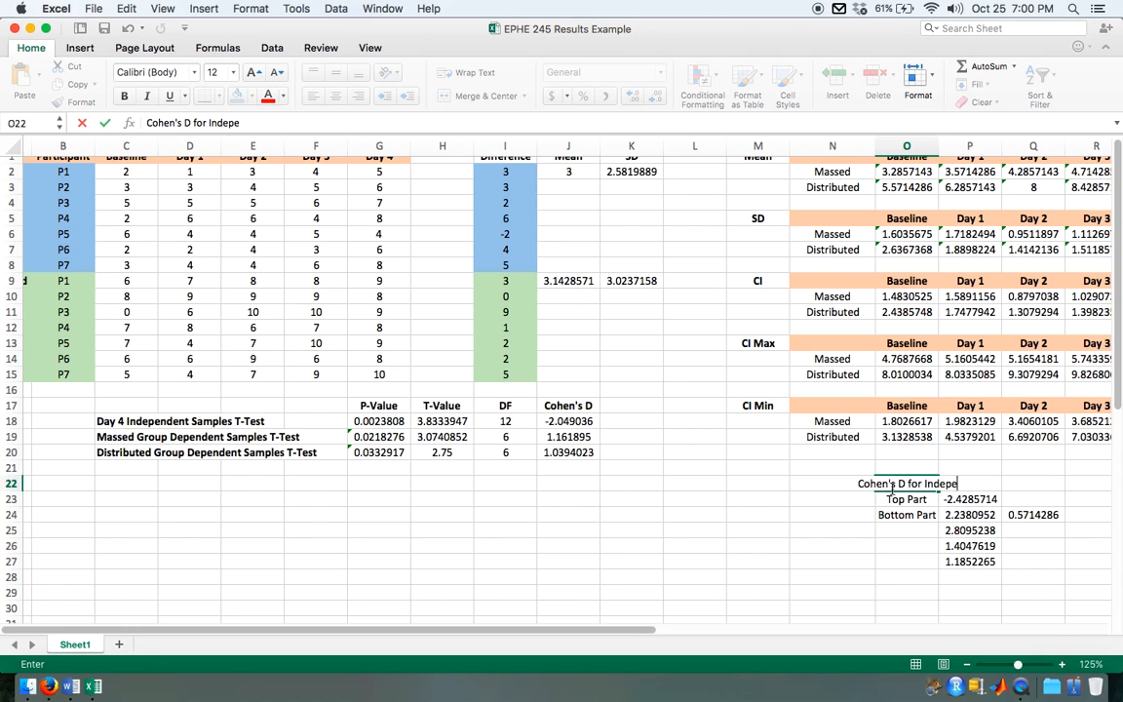
pyautogui.write('ndtdent')
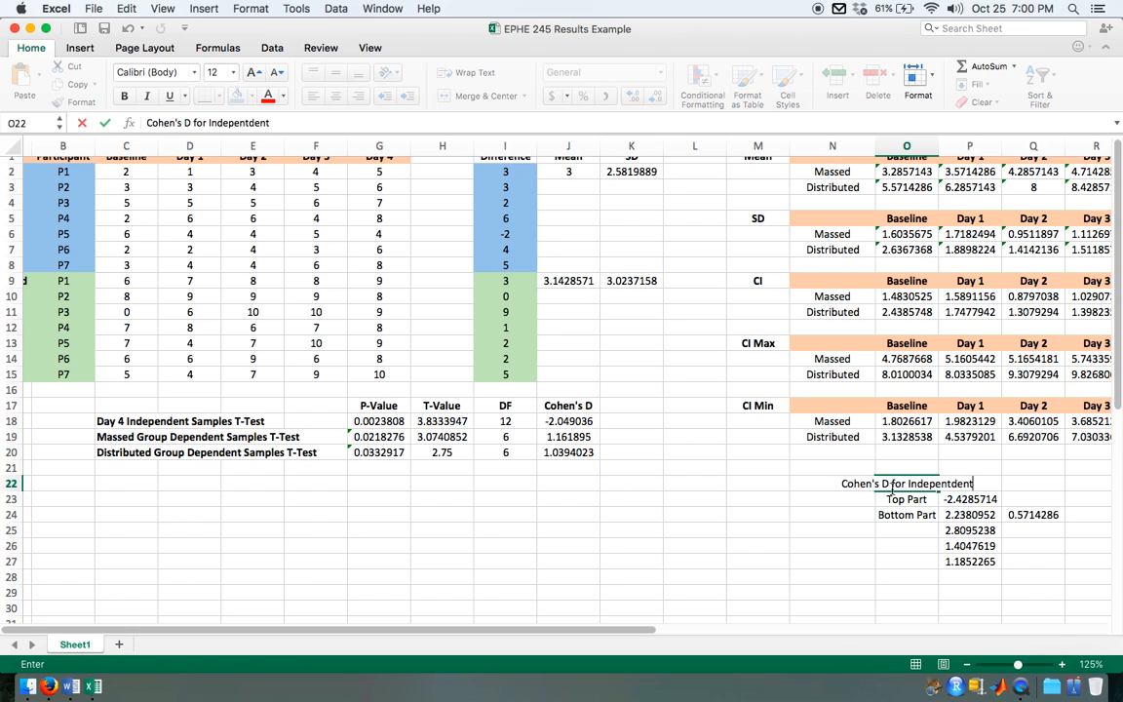
pyautogui.press('BackSpace')
pyautogui.press('BackSpace')
pyautogui.press('BackSpace')
pyautogui.press('BackSpace')
pyautogui.press('BackSpace')
pyautogui.write('ent S')
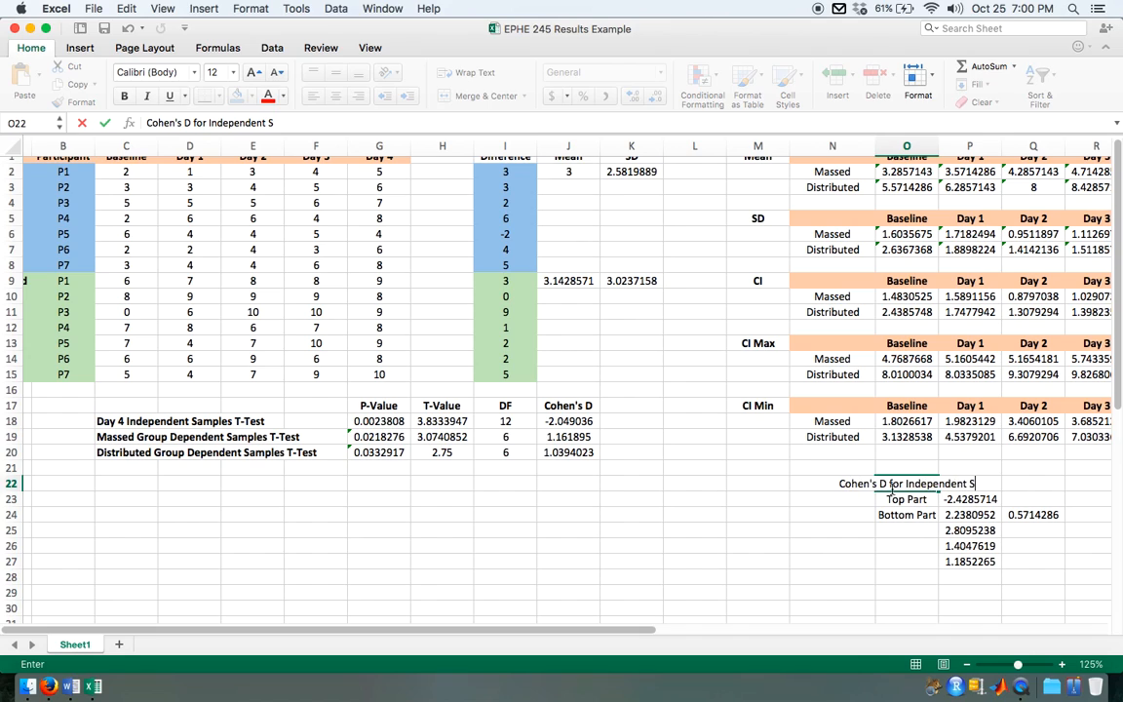
pyautogui.write('amples')
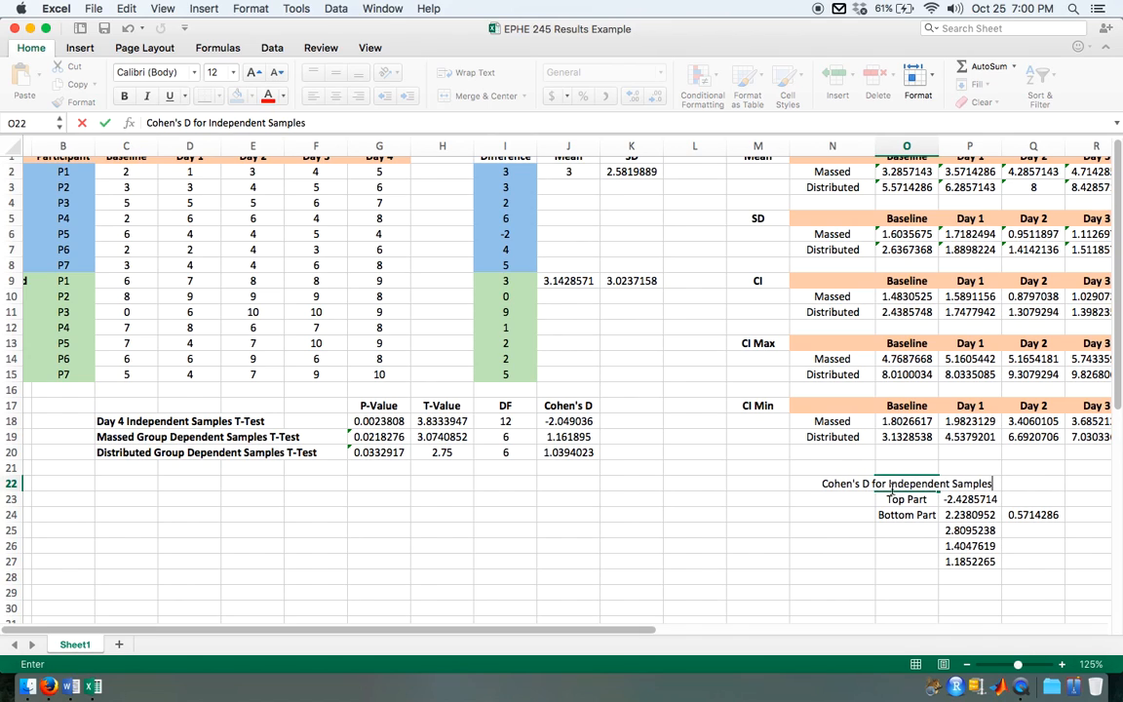
pyautogui.press('Return')
# Step: Bold the Cohen's D heading in row 22 and the Top Part and Bottom Part labels in O23:O24
pyautogui.click(849, 483)
pyautogui.moveTo(849, 484); pyautogui.dragTo(1010, 484)
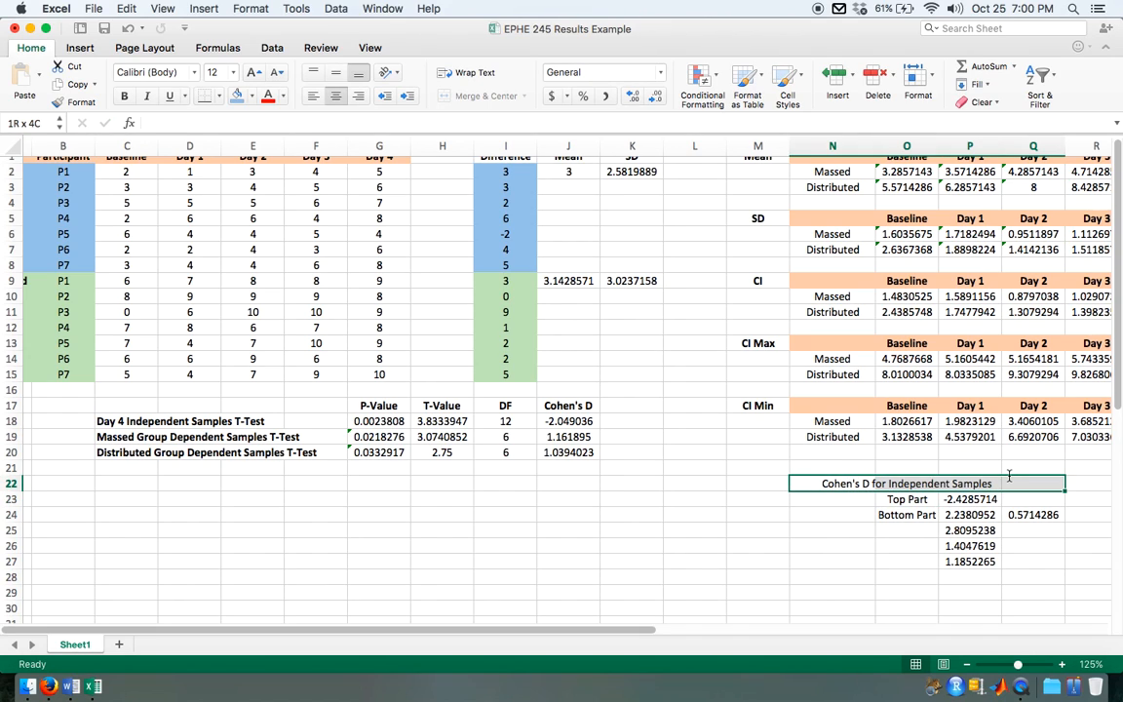
pyautogui.press('super+b')
pyautogui.click(920, 503)
pyautogui.moveTo(921, 503); pyautogui.dragTo(916, 515)
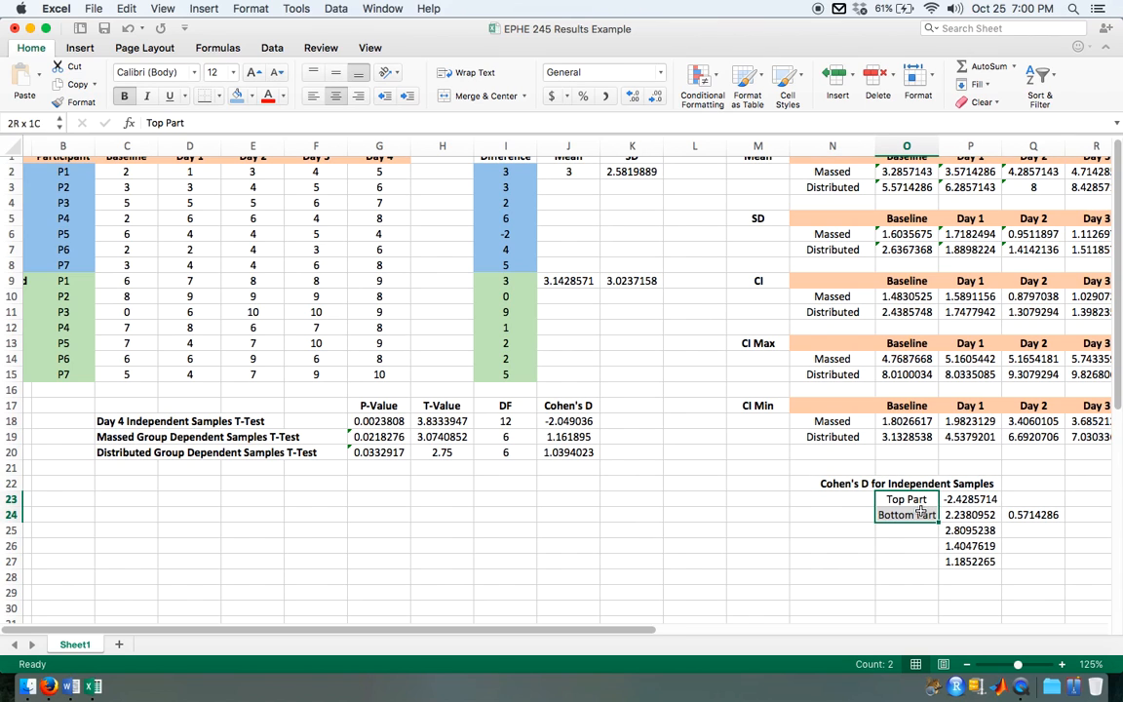
pyautogui.press('super+b')
pyautogui.click(901, 576)
# Step: Arrange the workbook side by side with the Word document and look over the raw data, summary tables, chart and t-test results
pyautogui.scroll(-5, 901, 576)
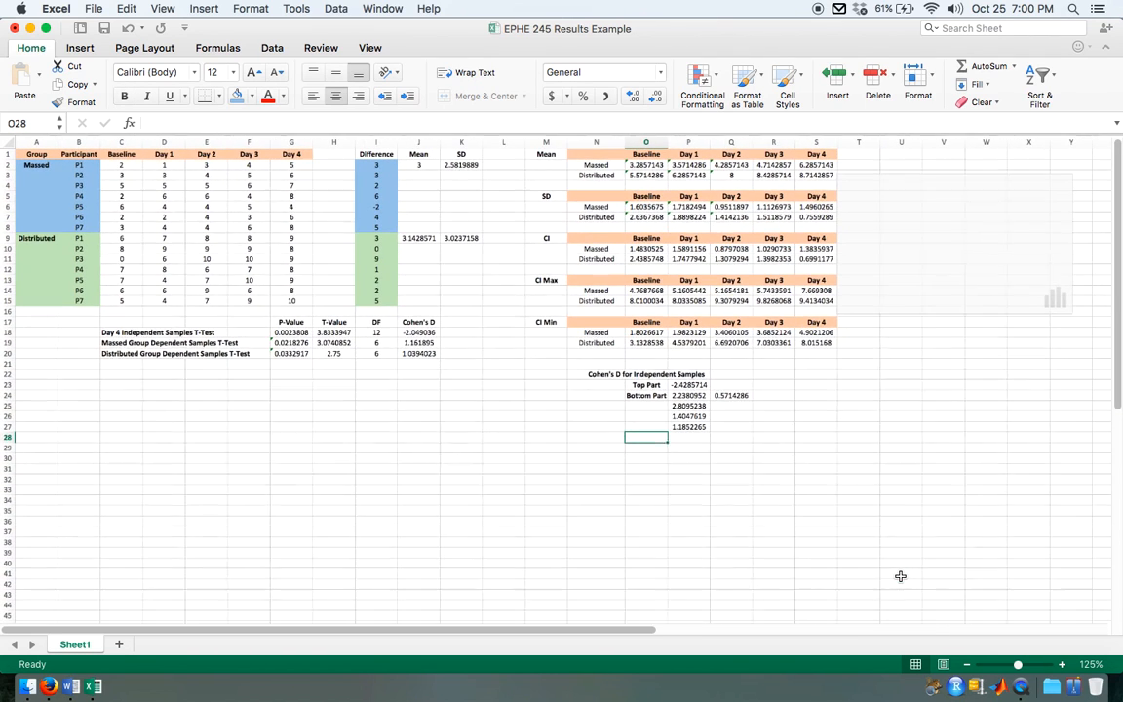
pyautogui.hscroll(3, 901, 577)
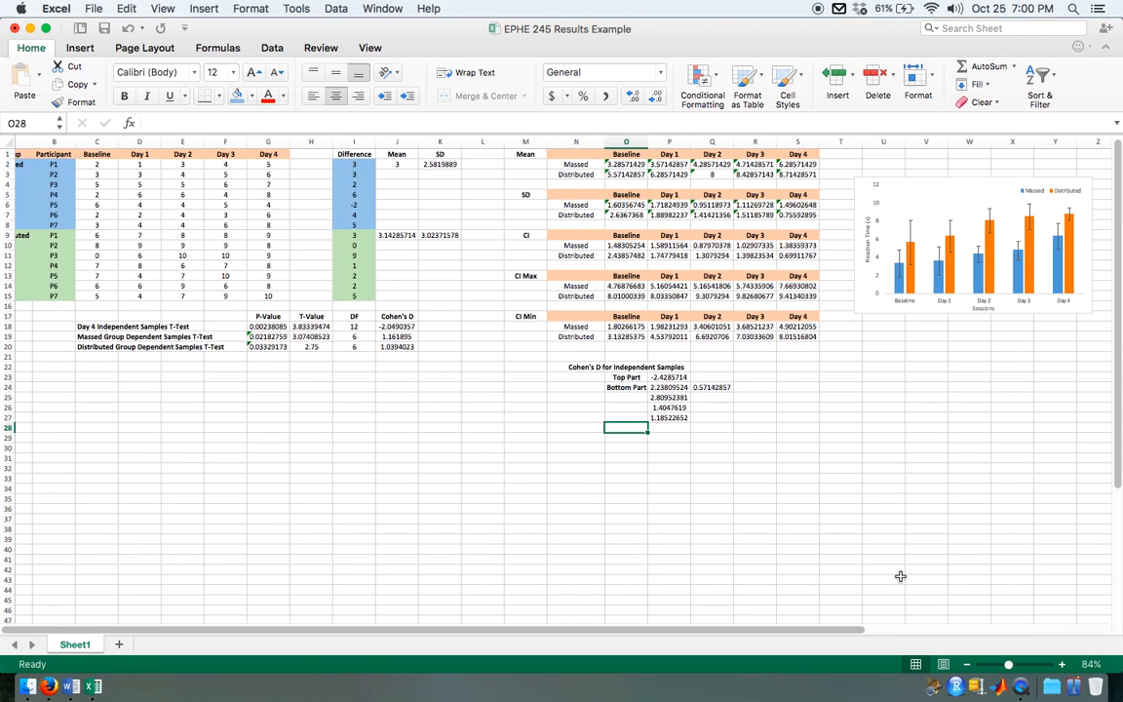
pyautogui.press('alt+super+Left')
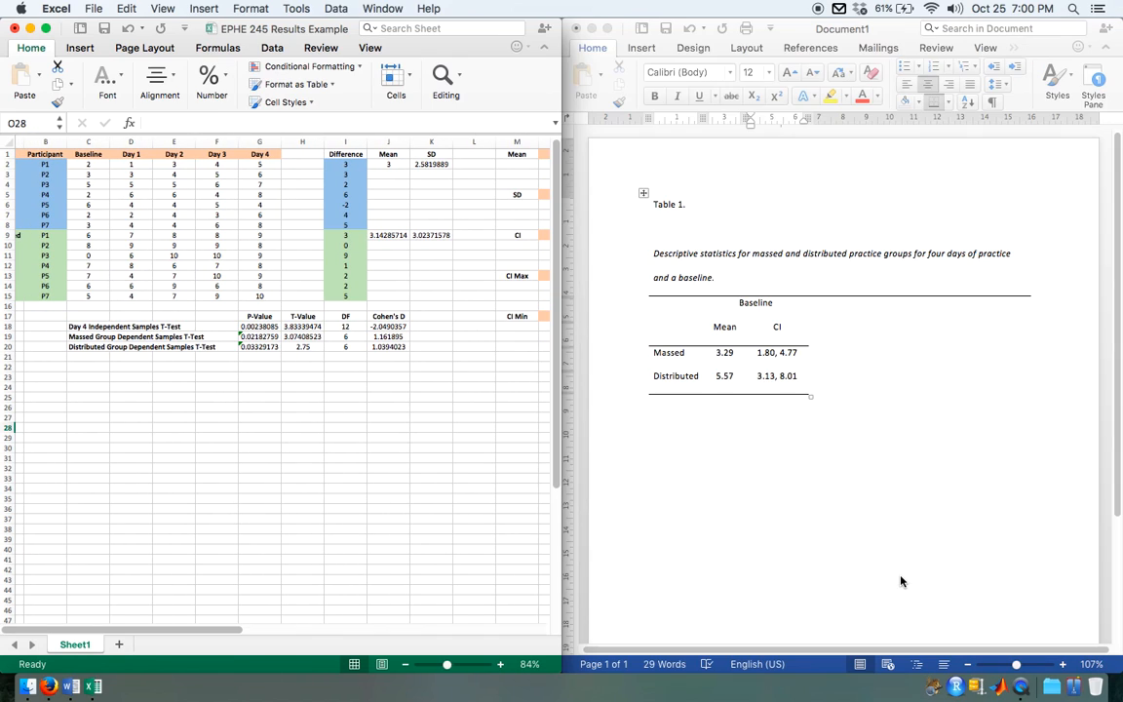
pyautogui.hscroll(-3, 303, 514)
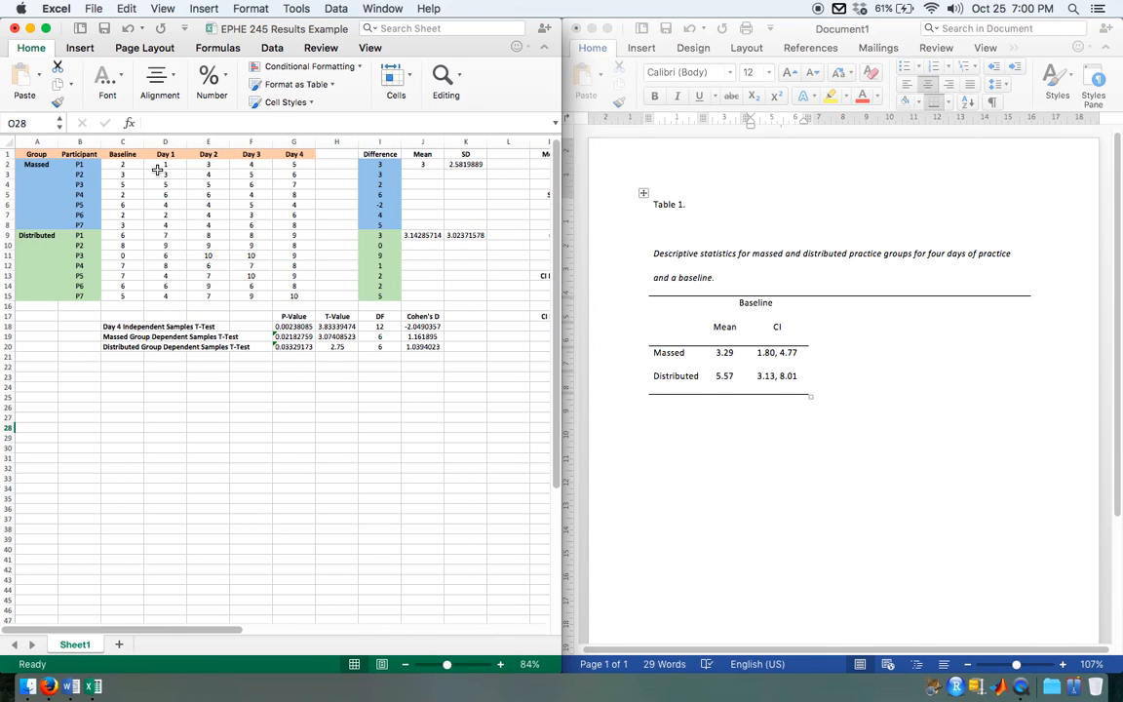
pyautogui.hscroll(8, 226, 259)
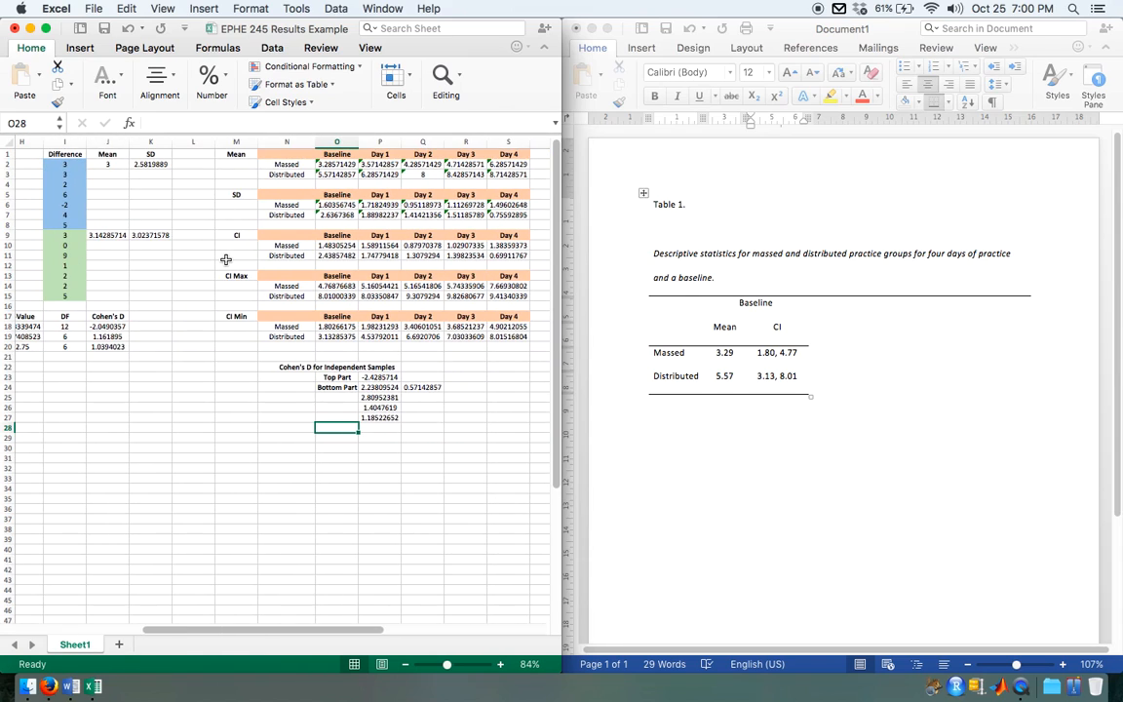
pyautogui.hscroll(3, 485, 370)
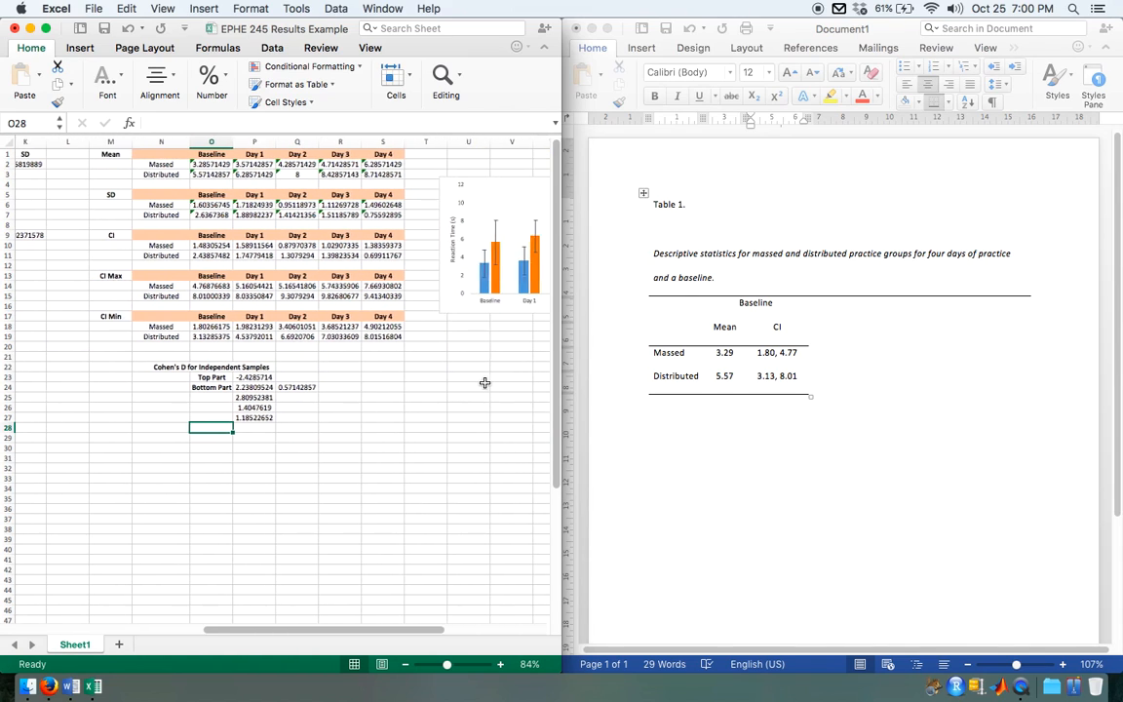
pyautogui.hscroll(3, 485, 383)
pyautogui.hscroll(-10, 478, 380)
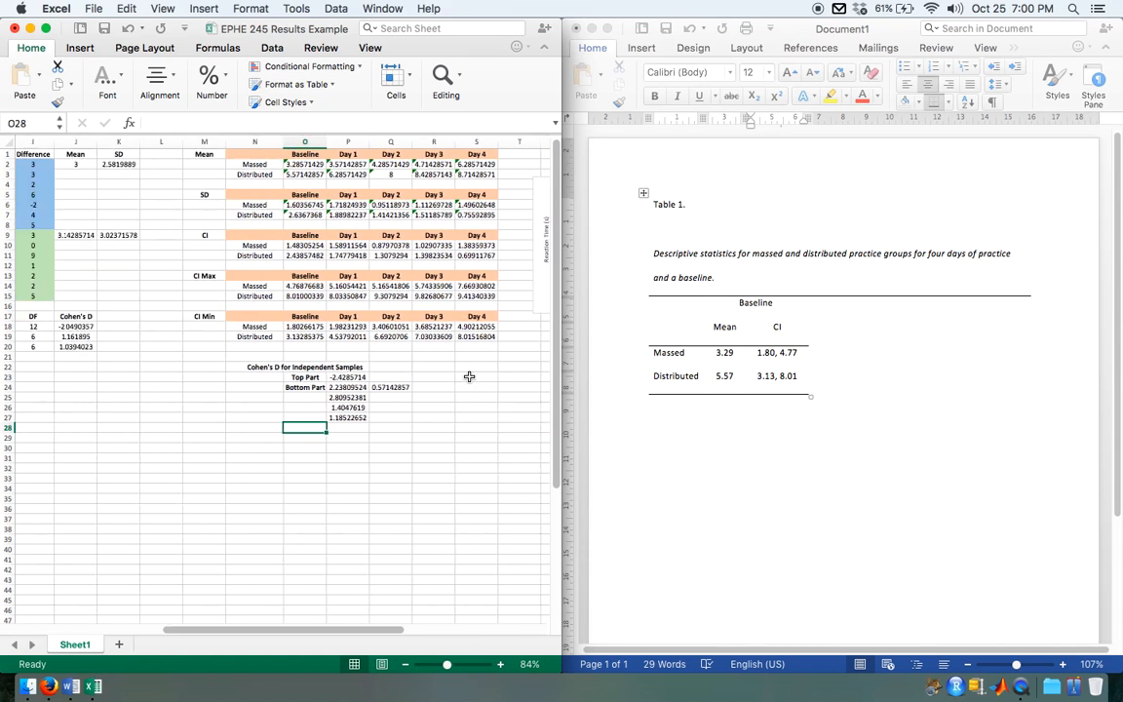
pyautogui.hscroll(-2, 470, 376)
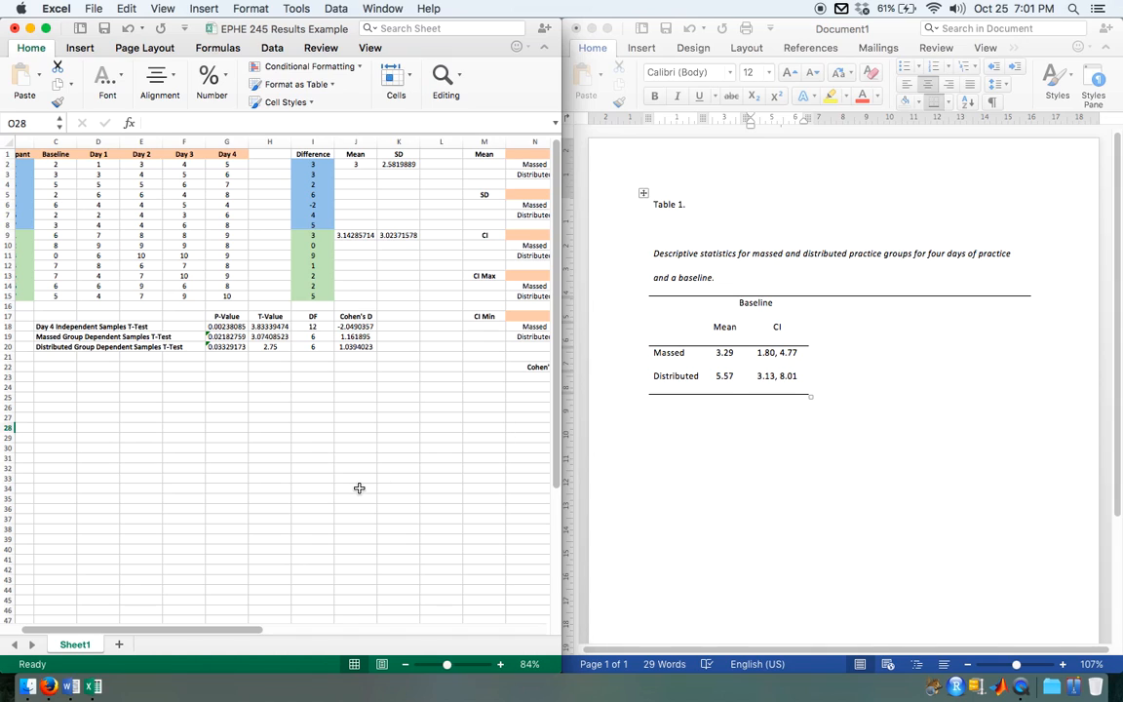
# Step: Switch to Word and start a new blank document beside the workbook
pyautogui.click(917, 476)
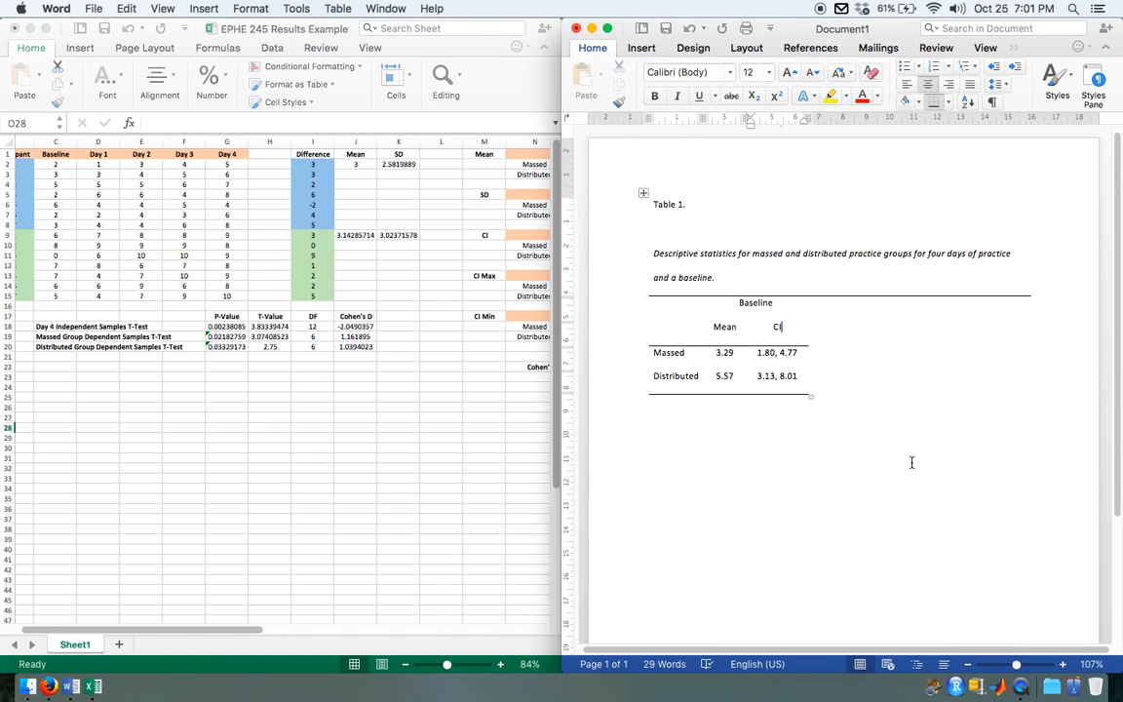
pyautogui.click(846, 482)
pyautogui.press('super+s')
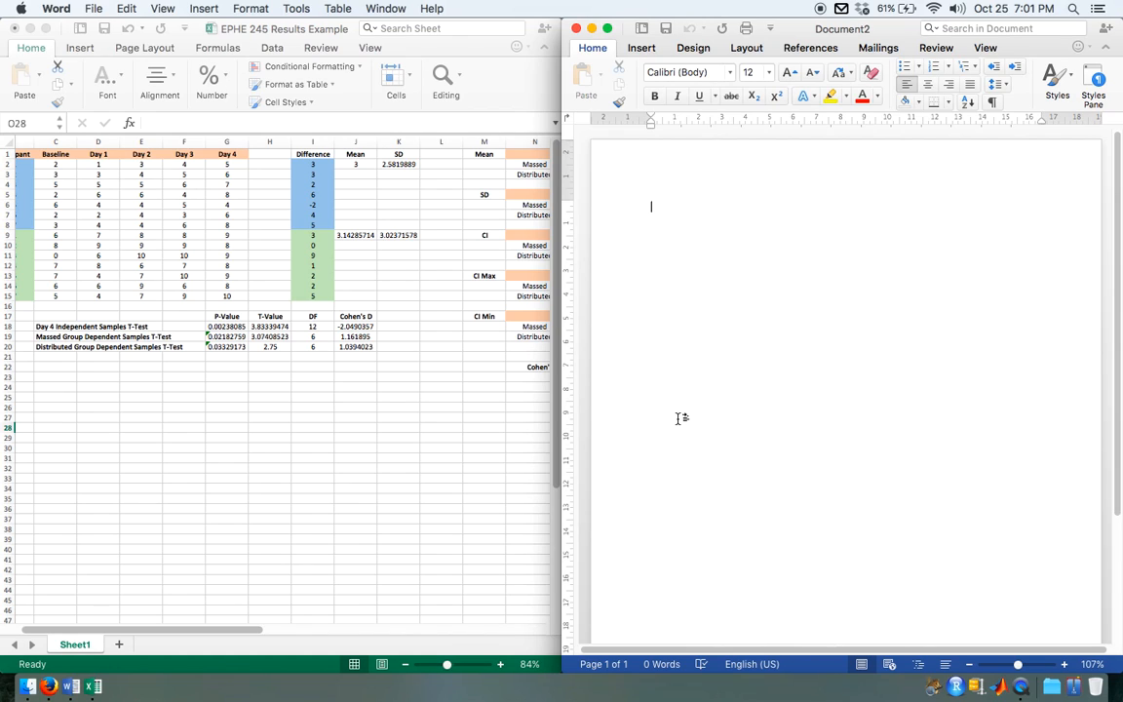
# Step: Highlight the Day 4 Independent Samples T-Test row in the Excel workbook, from its label in C18 to Cohen's D in J18
pyautogui.click(39, 329)
pyautogui.moveTo(45, 328); pyautogui.dragTo(334, 327)
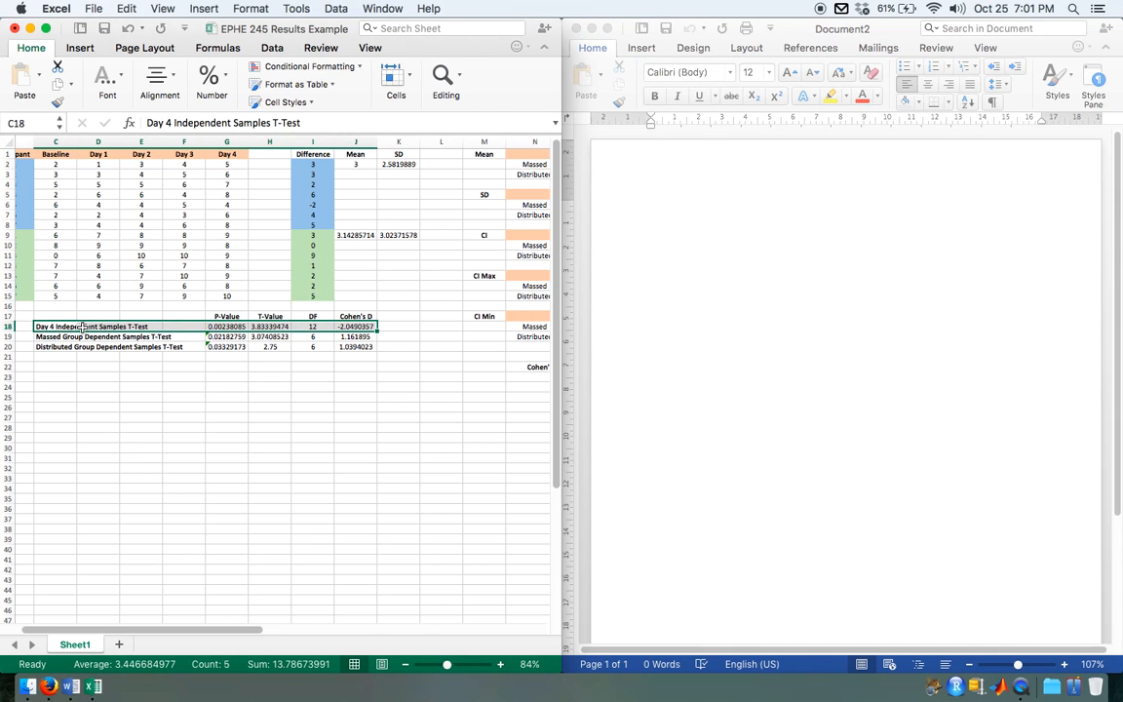
pyautogui.hscroll(-3, 321, 268)
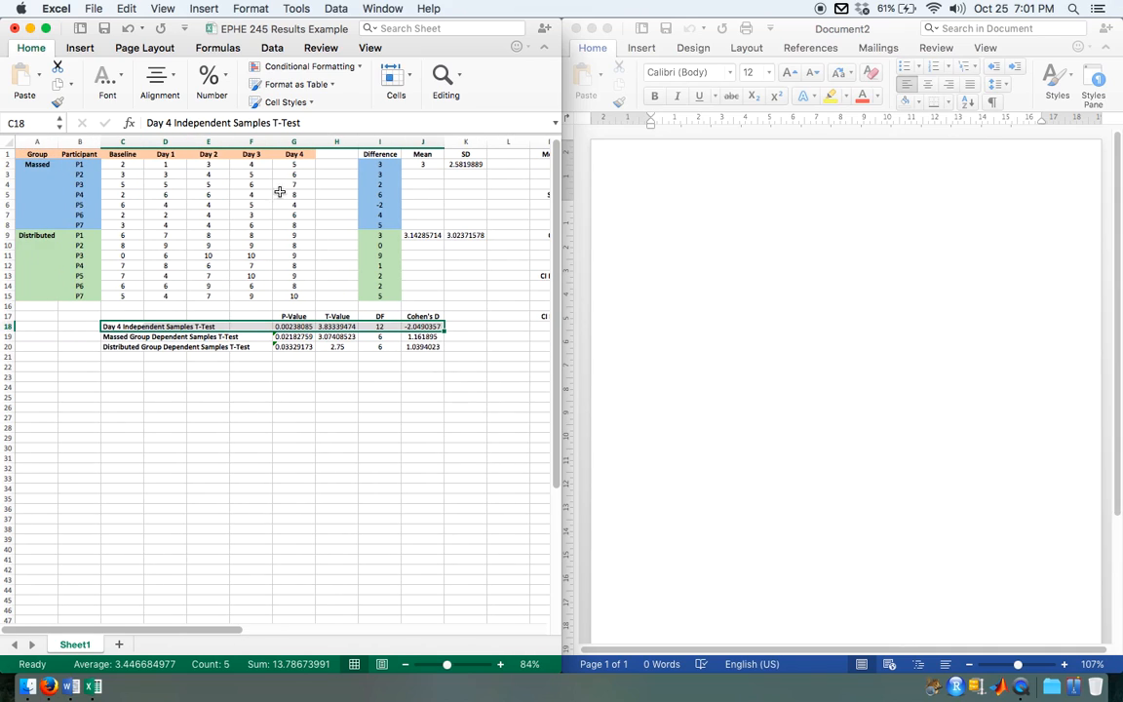
# Step: In the blank Word document, write "Results demonstrated that the distributed group performed better on the final day than the massed group"
pyautogui.click(751, 239)
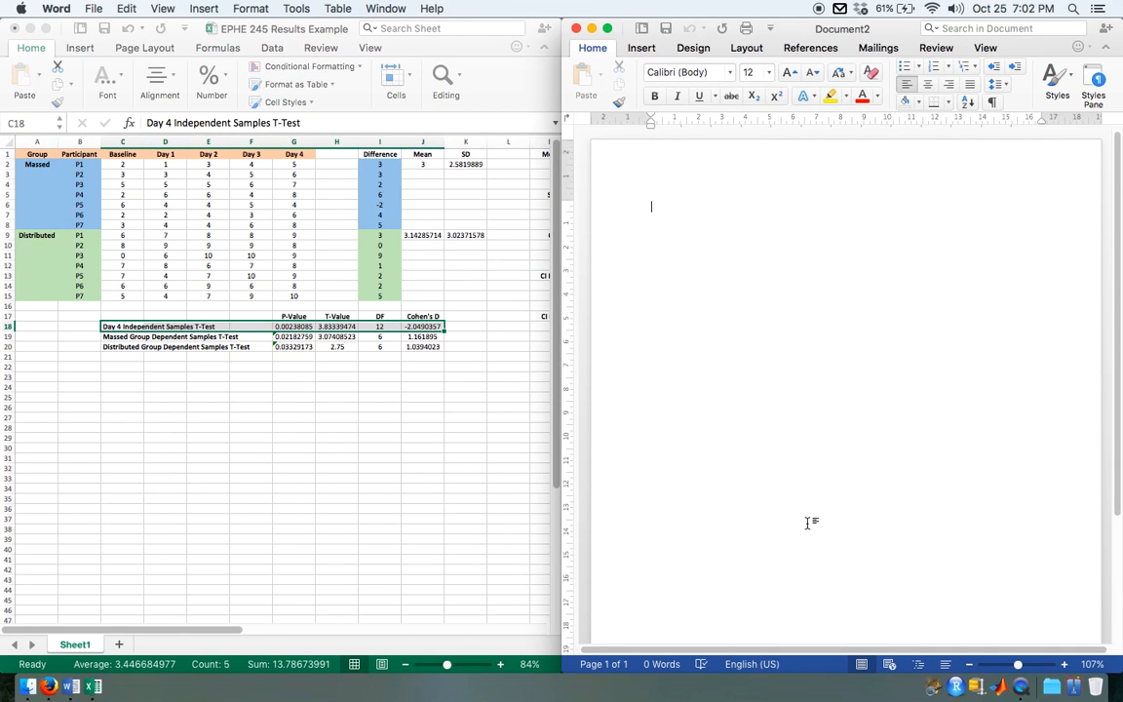
pyautogui.write('Results')
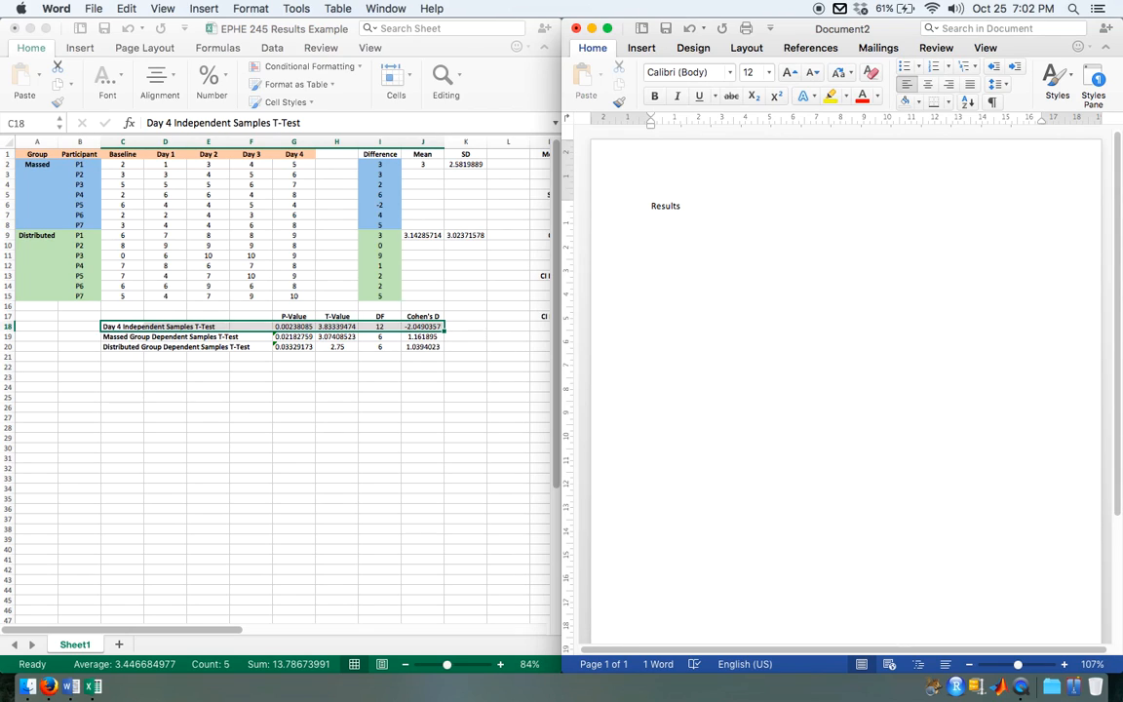
pyautogui.write('demonstrated that ')
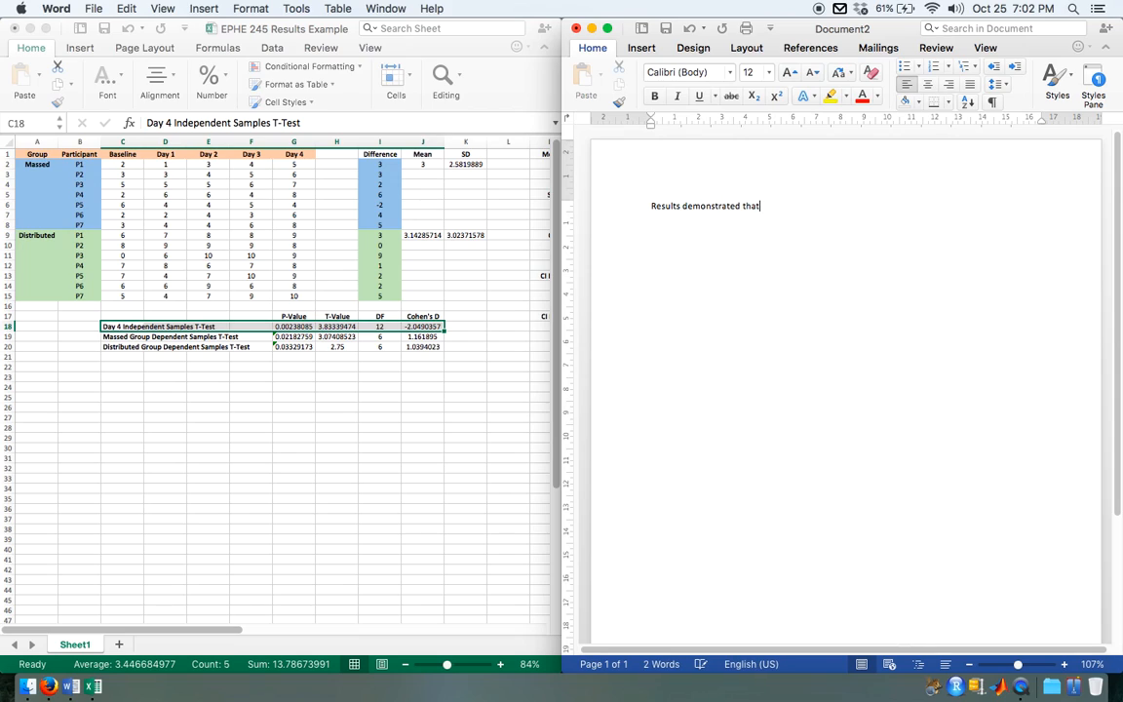
pyautogui.write('the distributed group performed ')
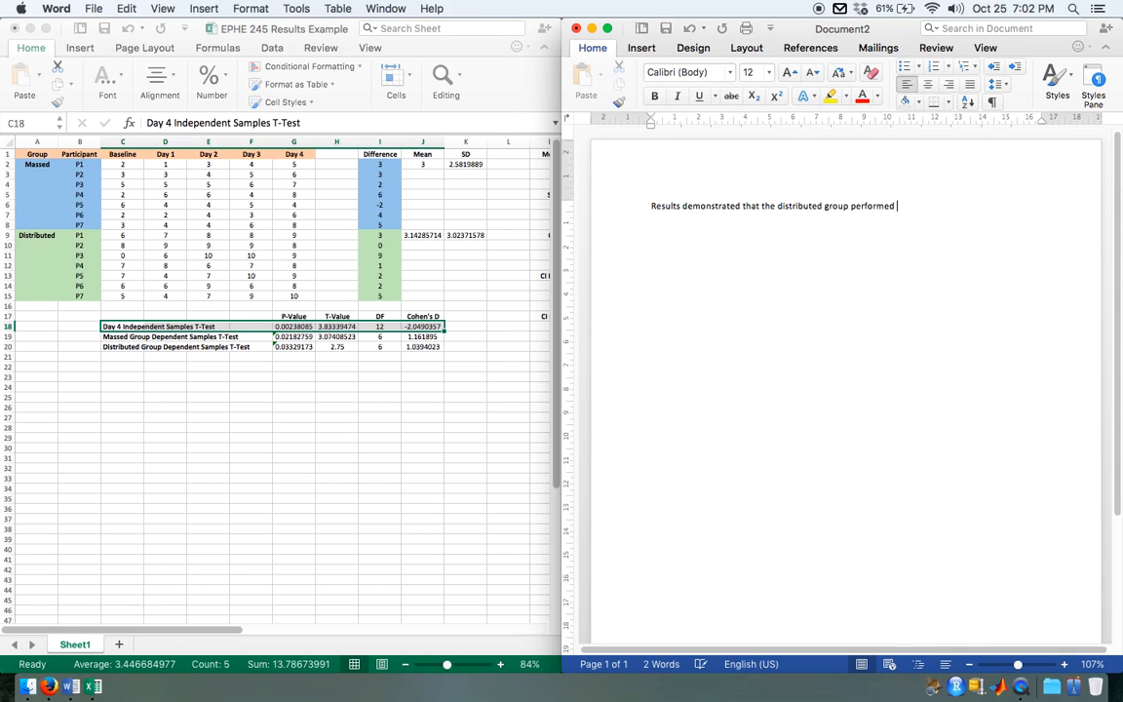
pyautogui.write('better on the fina')
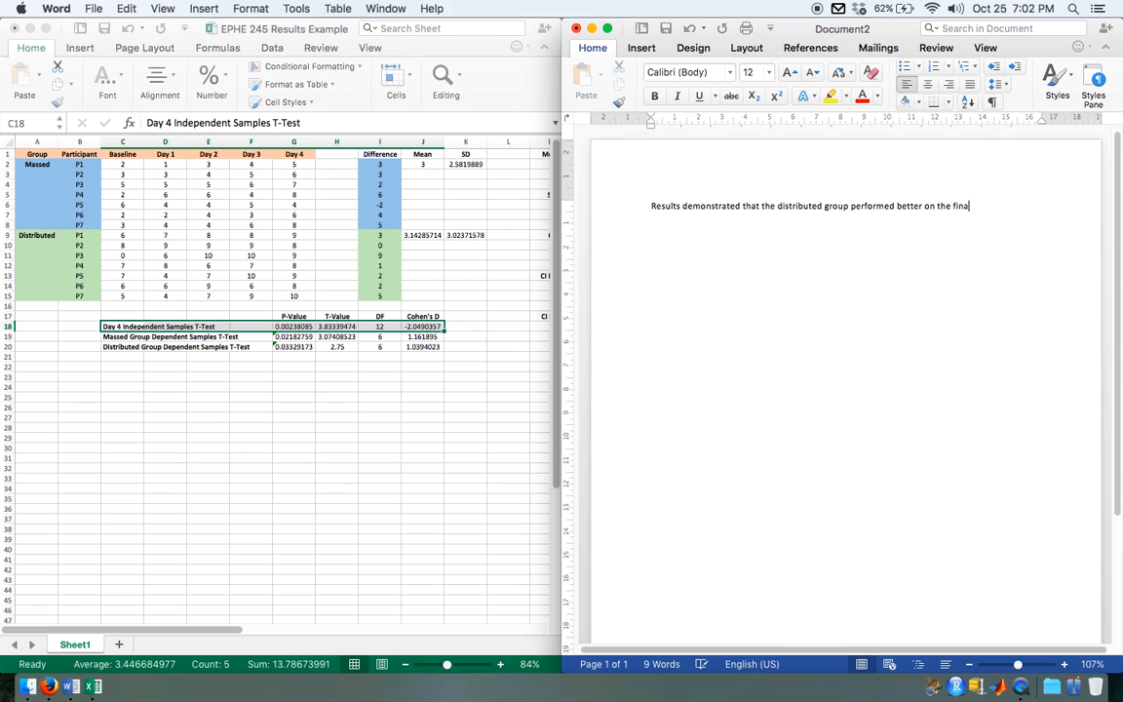
pyautogui.write('l day tha')
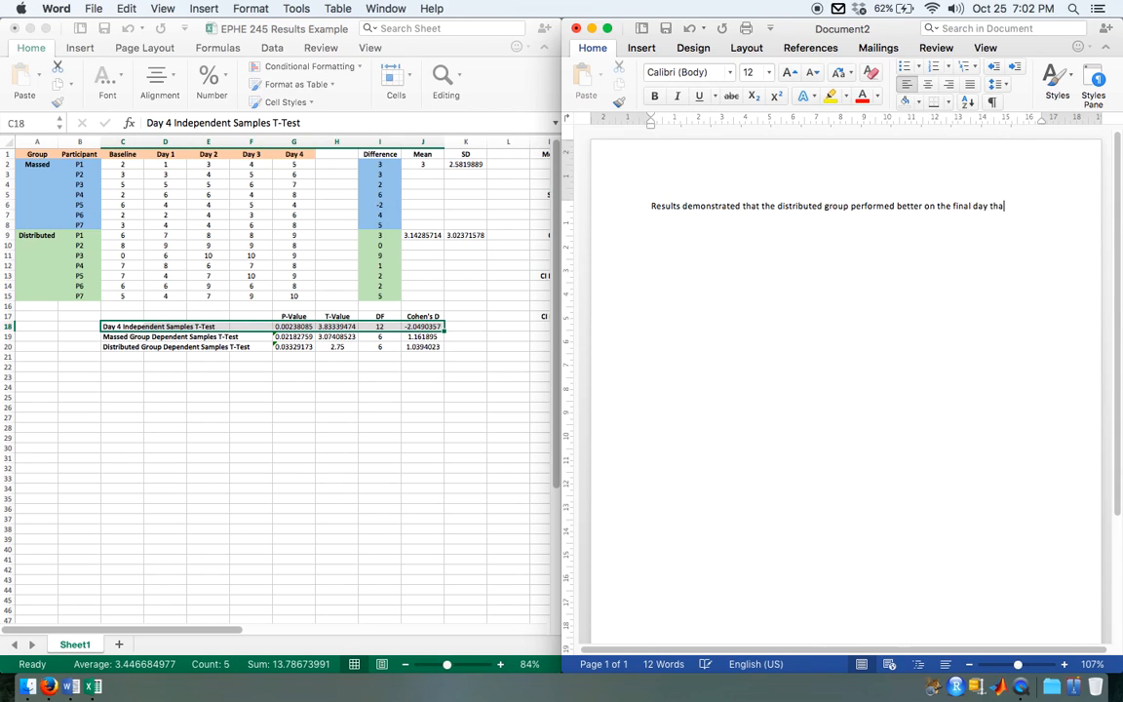
pyautogui.write('n the massed group. Specifically,')
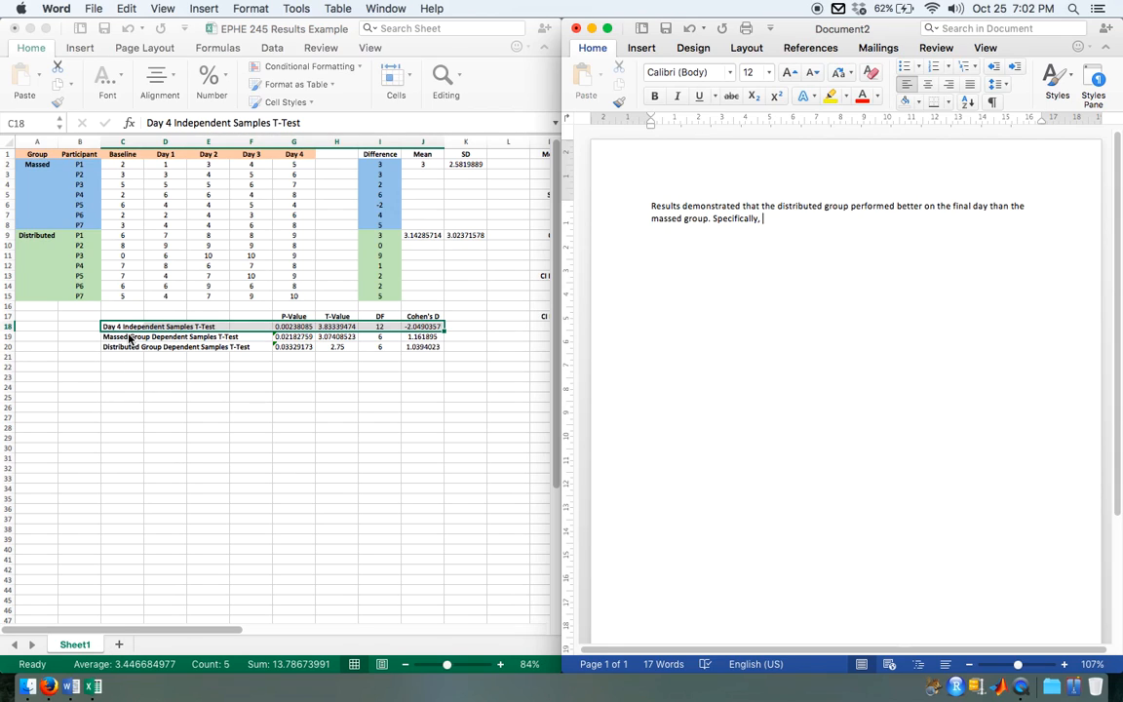
# Step: End the first sentence and begin the second with "Specifically, an independent samples t-test revealed that"
pyautogui.write('an independent')
pyautogui.write('amples t-tes')
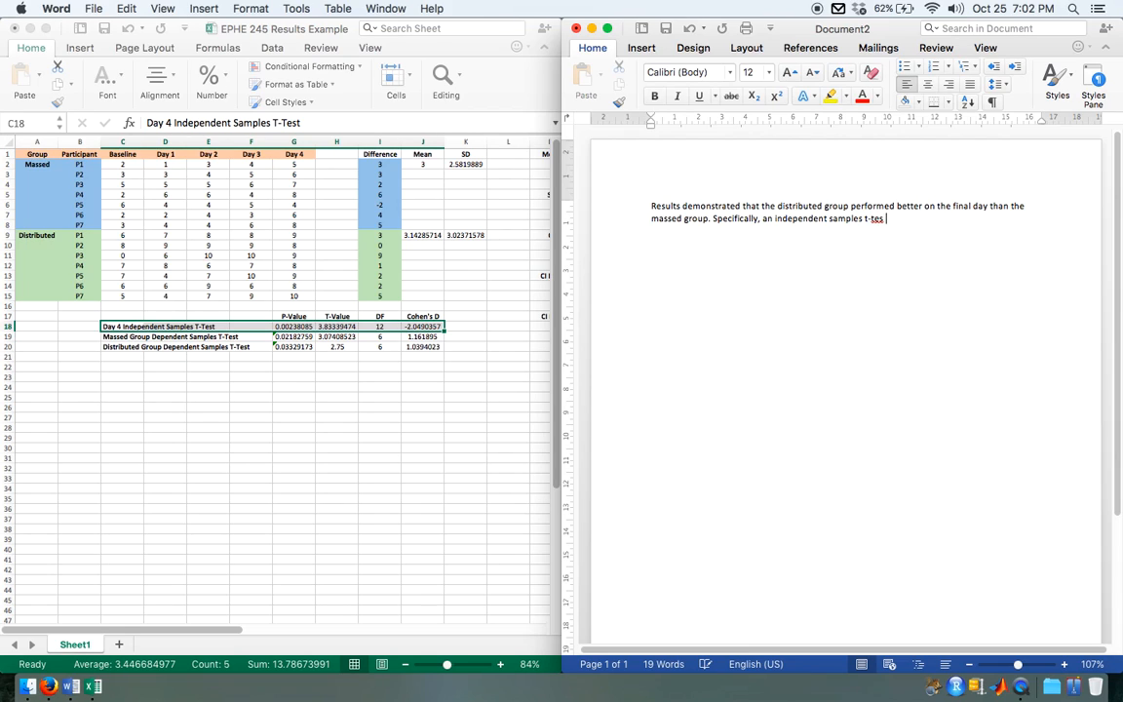
pyautogui.write('t revealed that ')
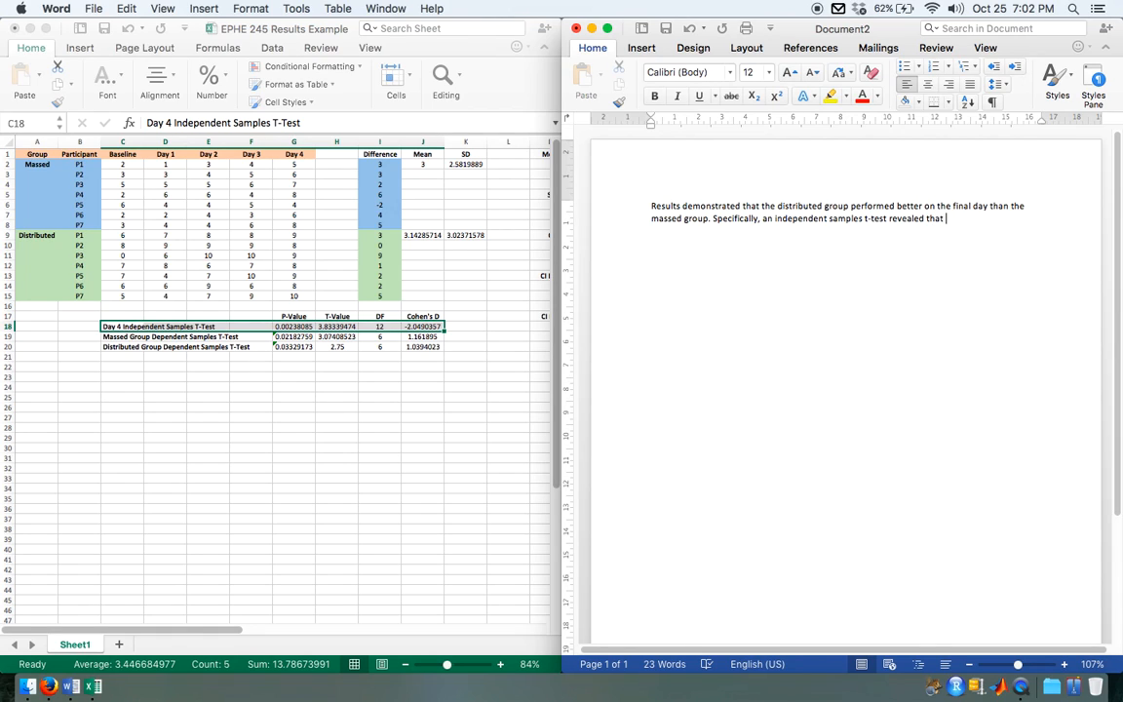
pyautogui.write('the di')
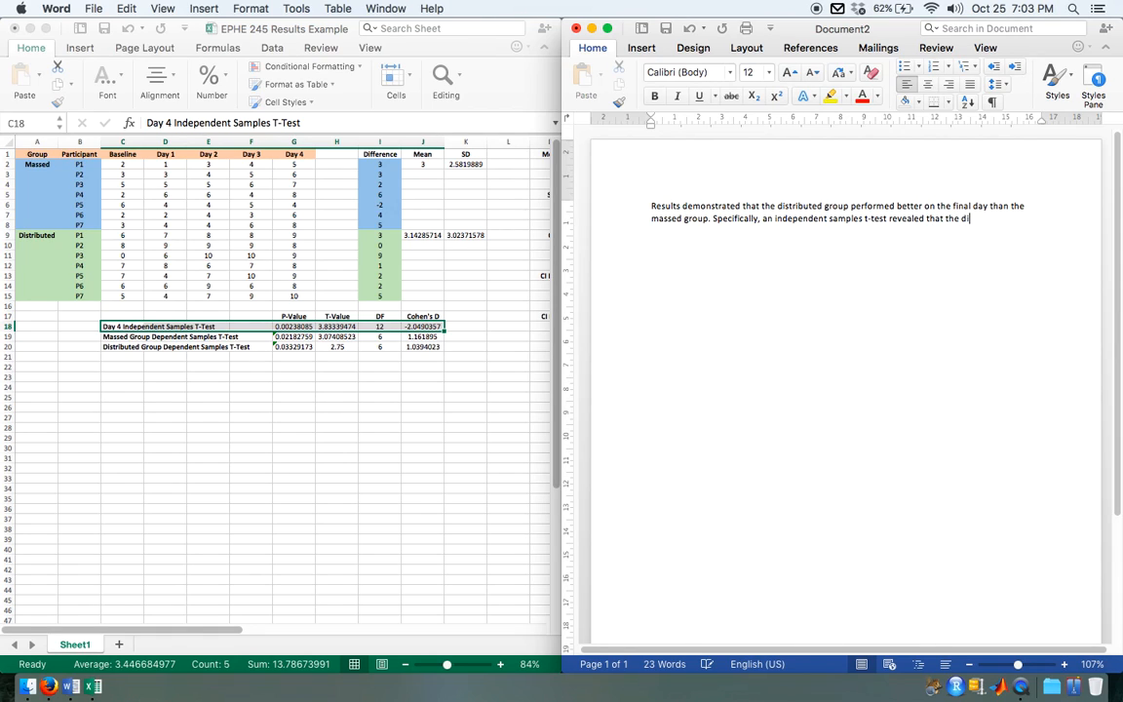
pyautogui.write('stributed ')
pyautogui.write('scores')
# Step: Continue the second sentence with "the distributed group scores were"
pyautogui.press('BackSpace')
pyautogui.press('BackSpace')
pyautogui.press('BackSpace')
pyautogui.press('BackSpace')
pyautogui.press('BackSpace')
pyautogui.press('BackSpace')
pyautogui.press('BackSpace')
pyautogui.write('group scores were ')
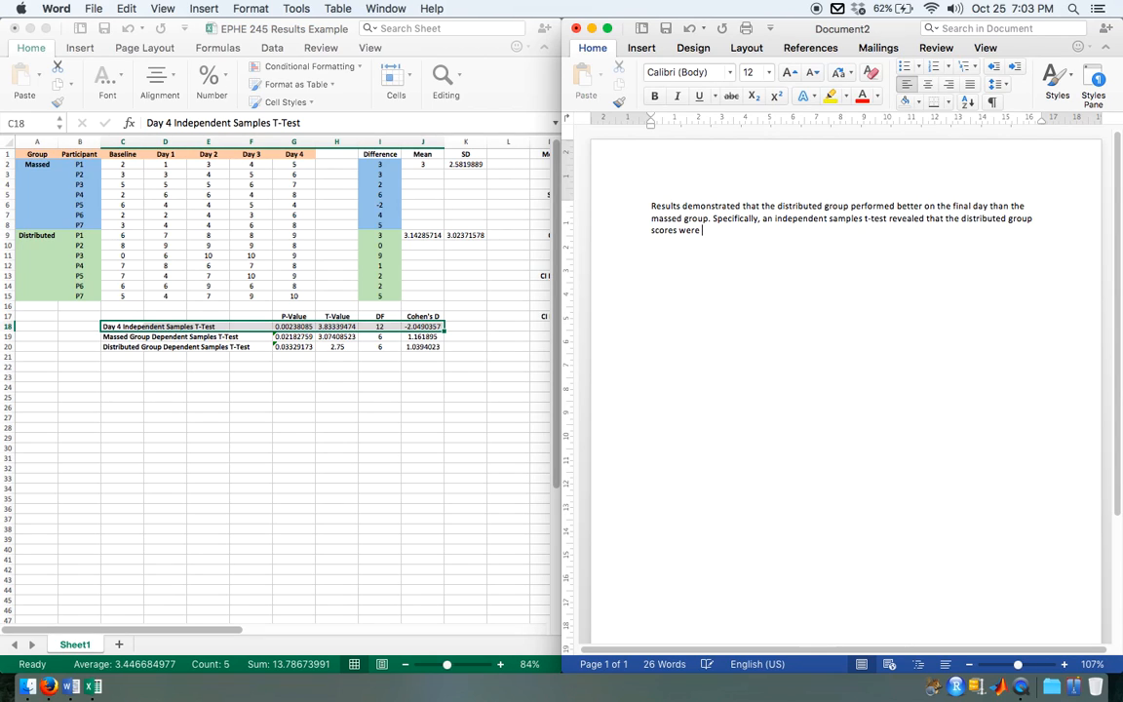
pyautogui.write('higher than the massed group score')
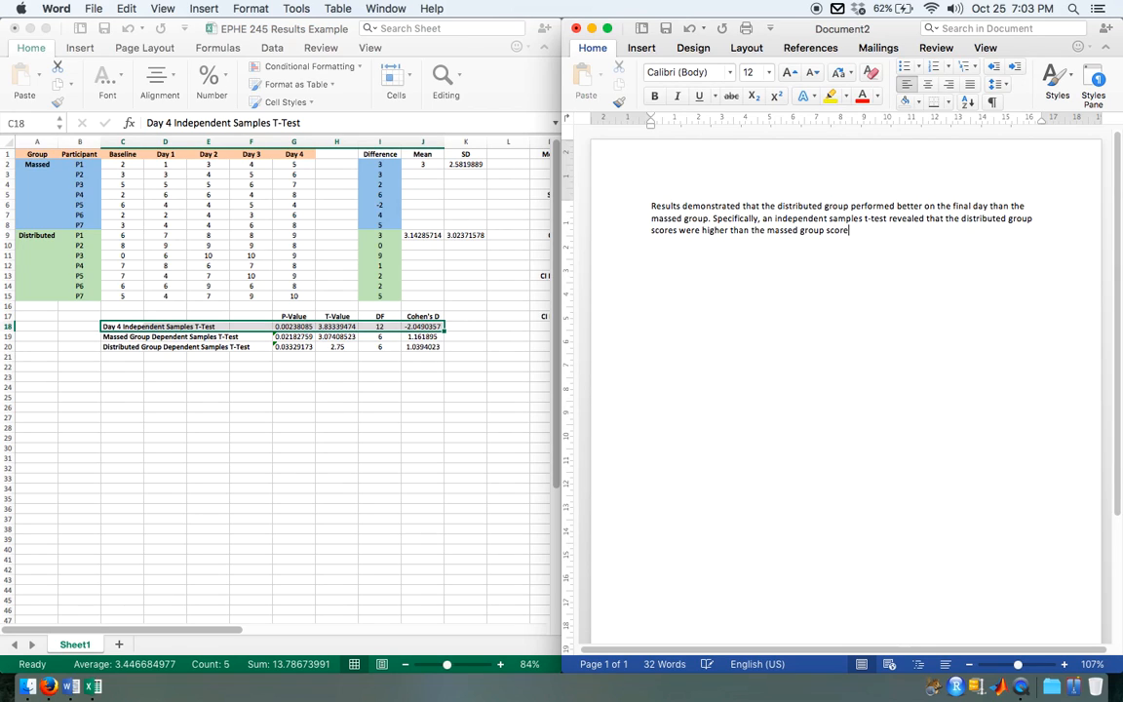
pyautogui.write('s on the post-test of day four,')
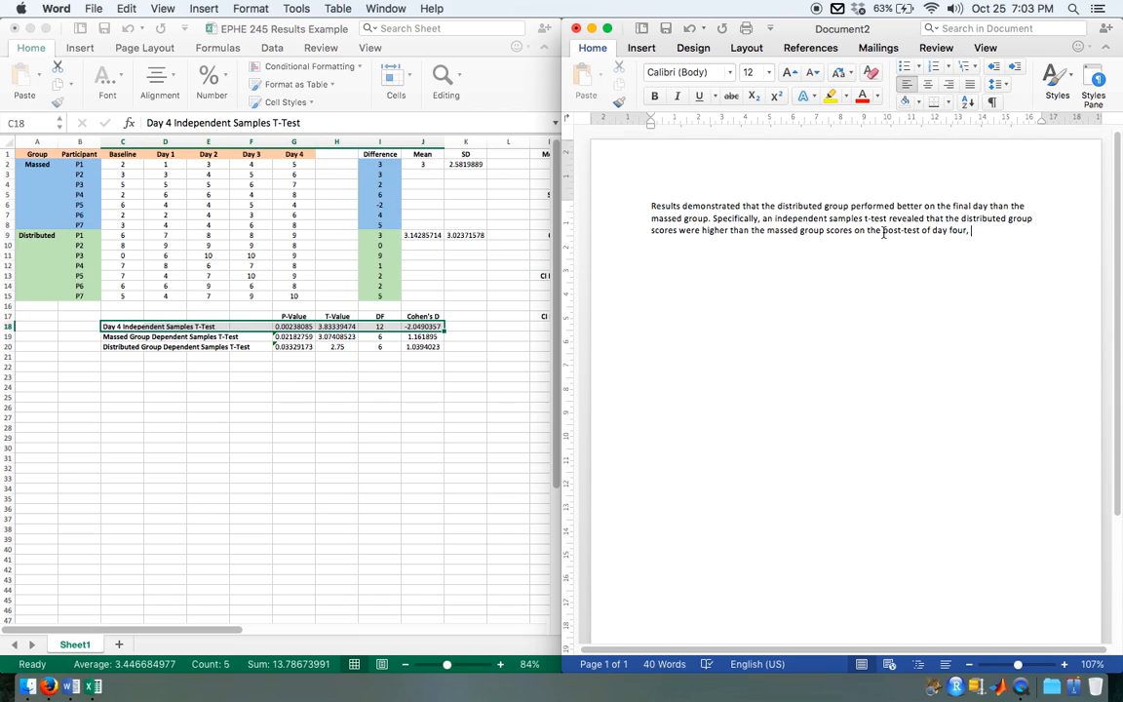
# Step: Change "post-test" to "post-practice test" in the second sentence
pyautogui.moveTo(883, 232); pyautogui.dragTo(904, 232)
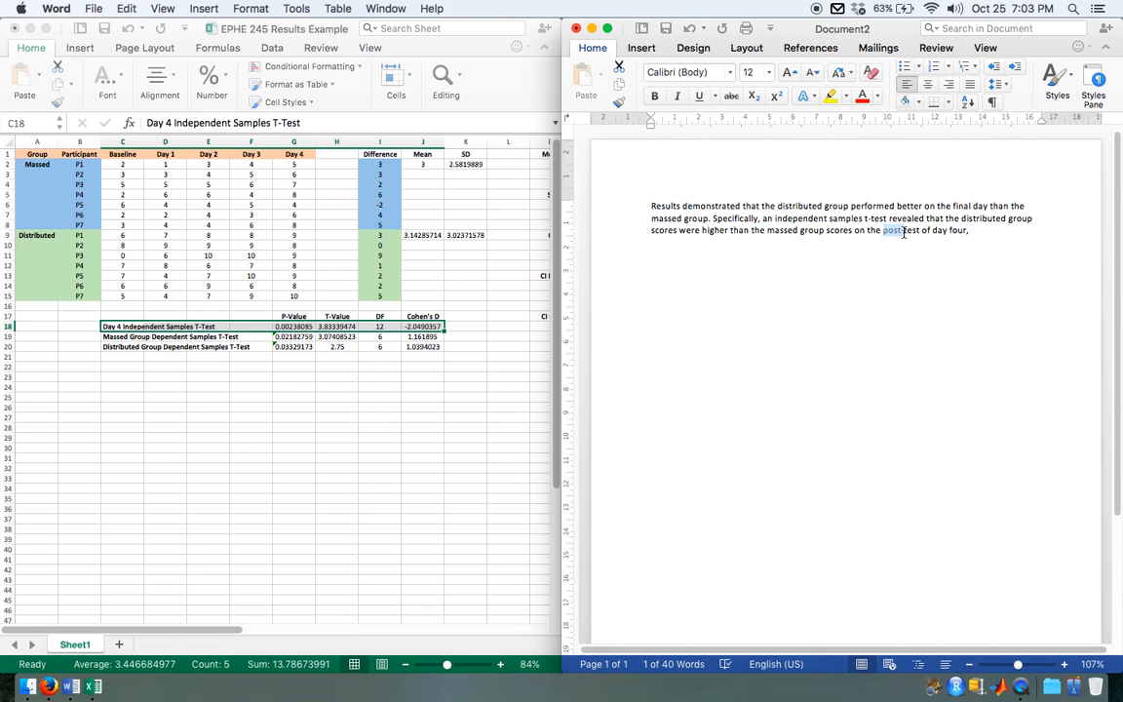
pyautogui.write('post-pract')
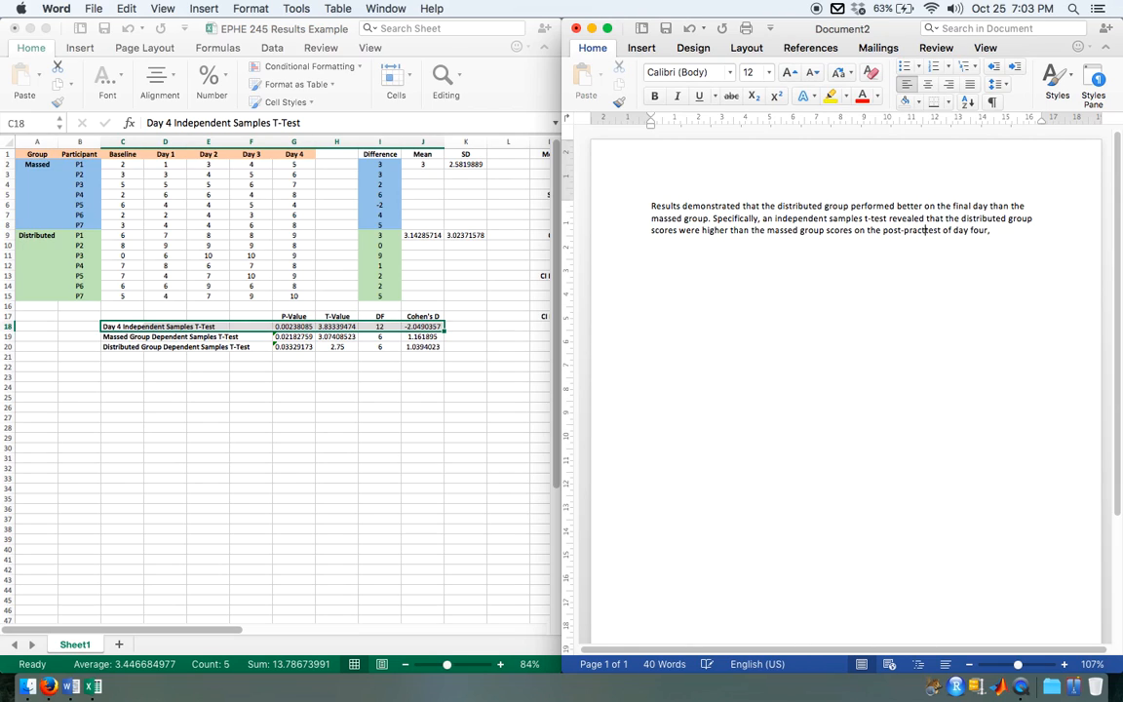
pyautogui.write('ice')
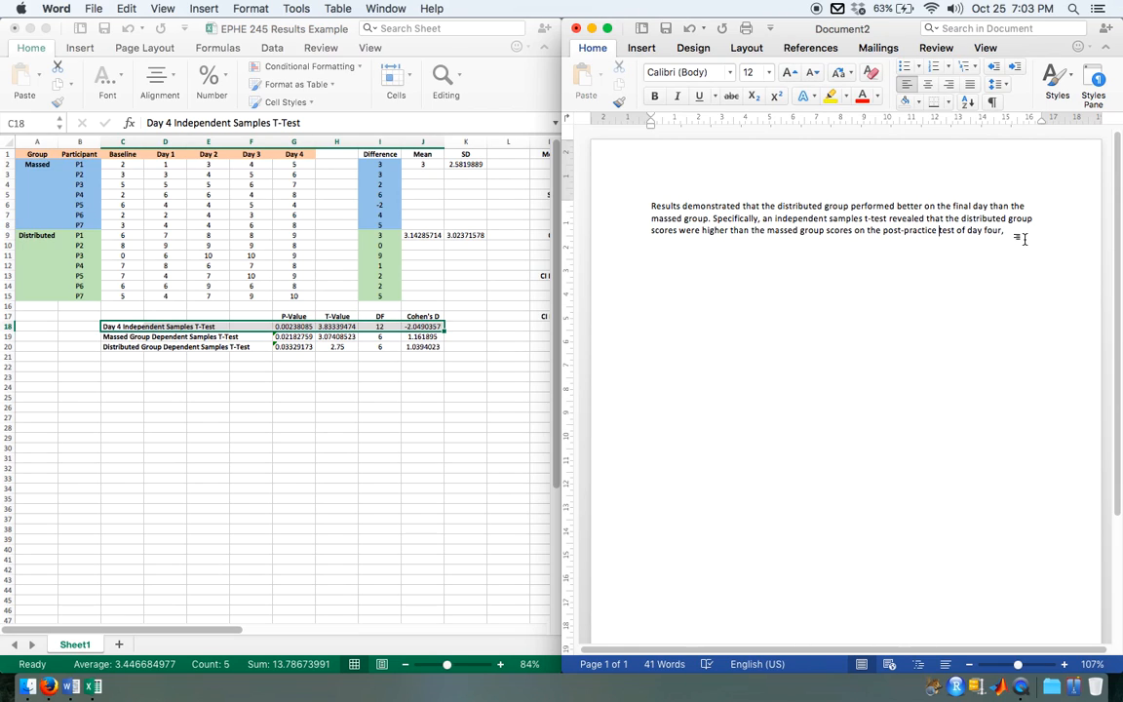
# Step: Leave a blank line below the paragraph and start the statistics line with "t(12) =", with the t in italics
pyautogui.click(1024, 239)
pyautogui.scroll(-5, 785, 439)
pyautogui.scroll(5, 783, 447)
pyautogui.hscroll(1, 783, 448)
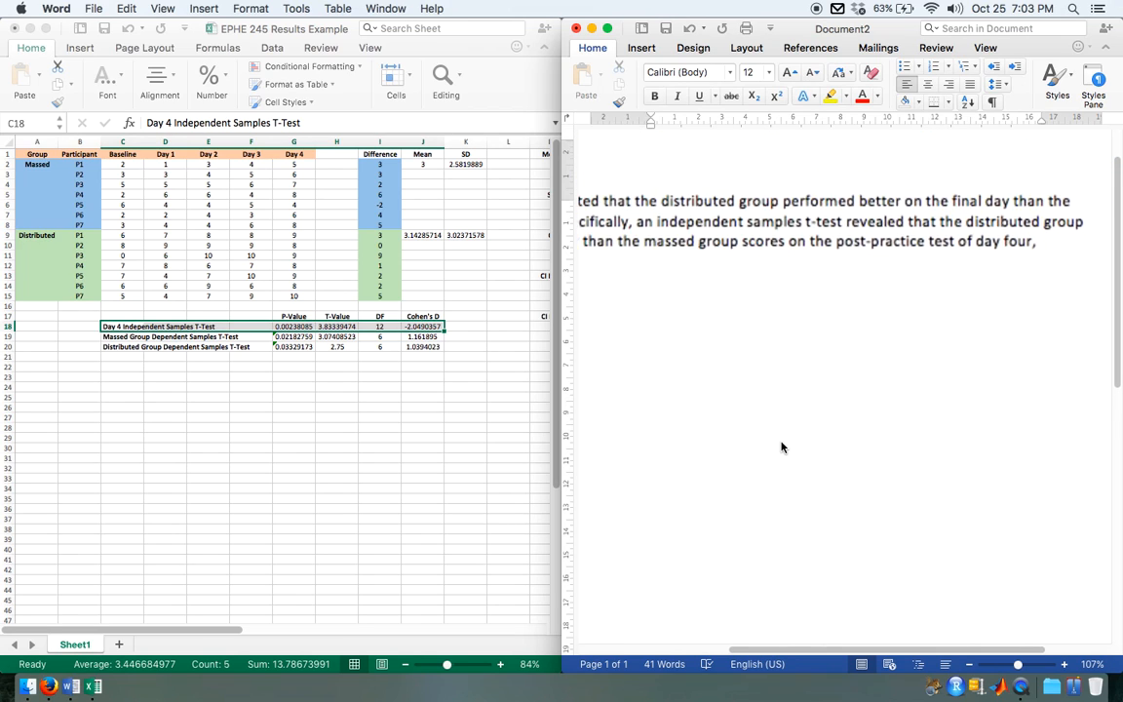
pyautogui.hscroll(-2, 784, 447)
pyautogui.press('Return')
pyautogui.press('Return')
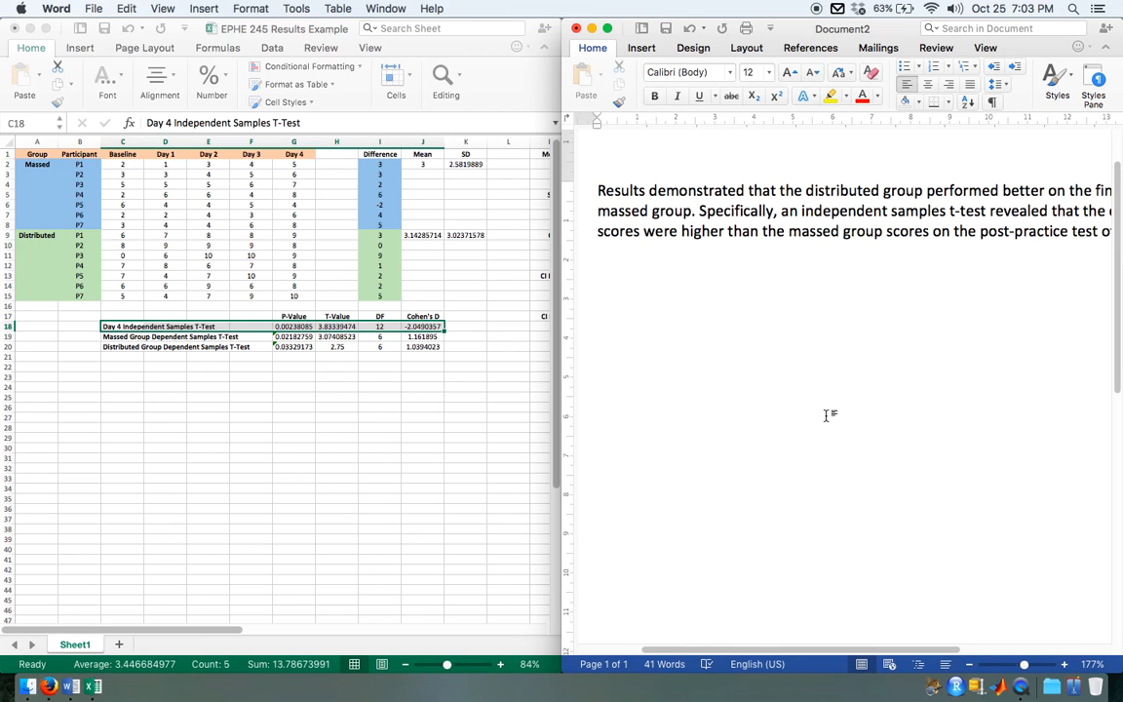
pyautogui.hscroll(-1, 828, 418)
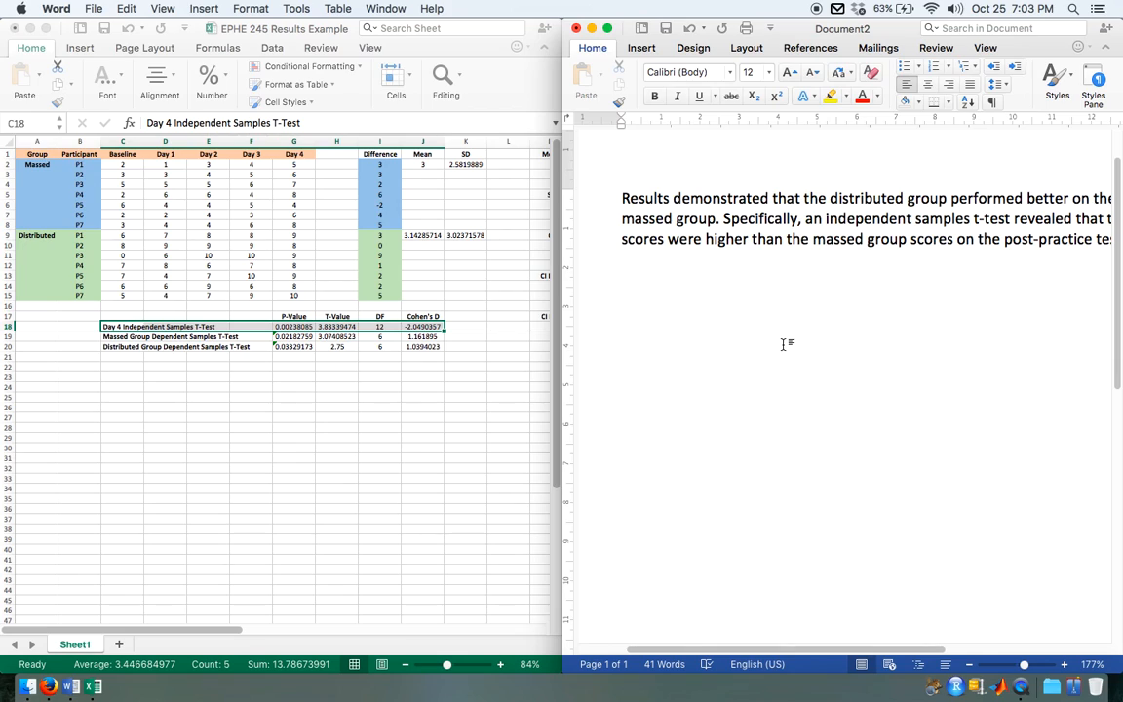
pyautogui.write('t(')
pyautogui.press('super+z')
pyautogui.press('Right')
pyautogui.write('12) =')
# Step: Read the Day 4 T-Value in the Excel workbook and enter it in the Word statistics line as "3.83,"
pyautogui.click(342, 332)
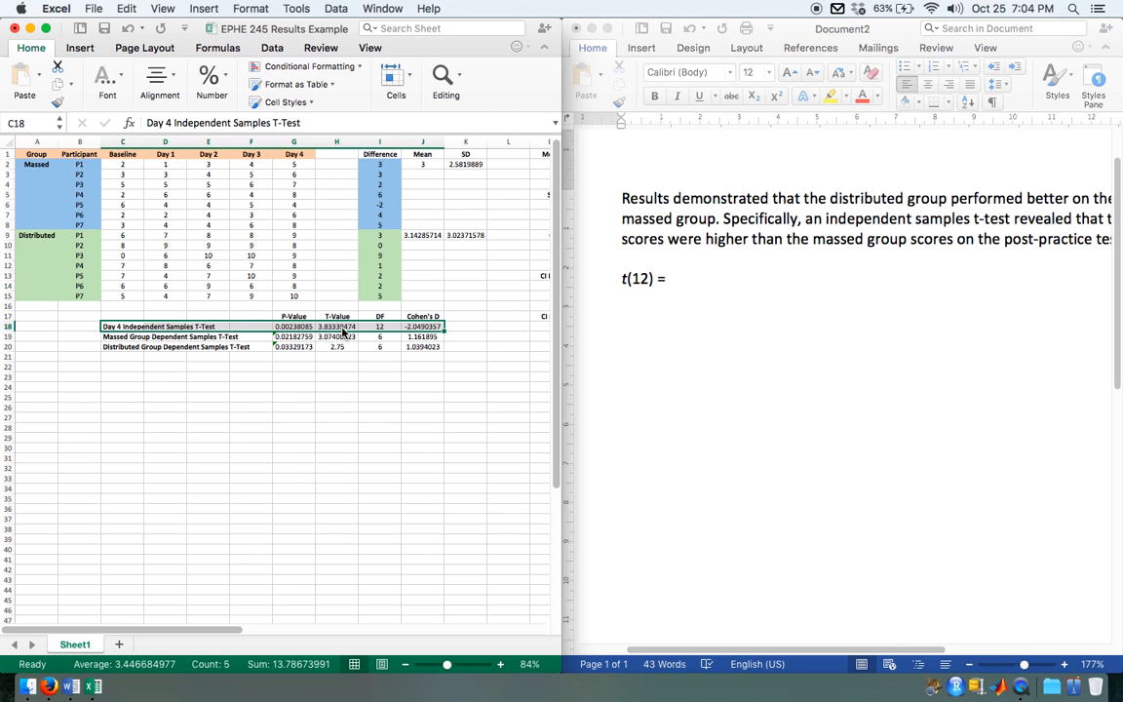
pyautogui.scroll(5, 354, 389)
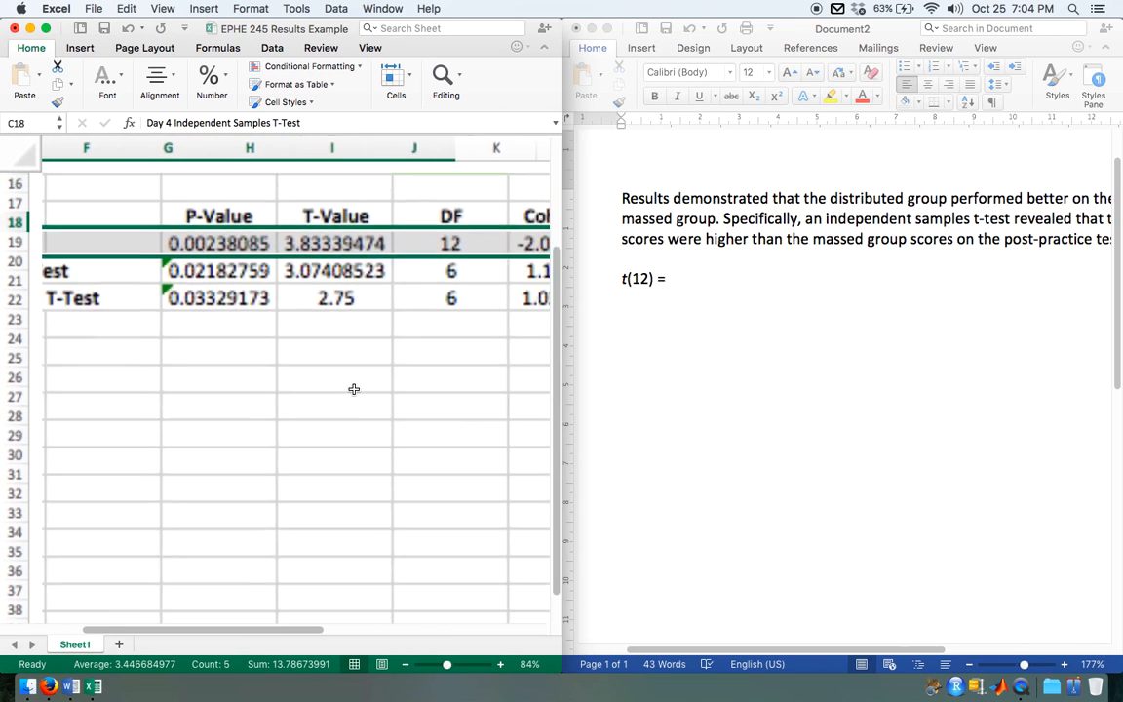
pyautogui.scroll(5, 354, 389)
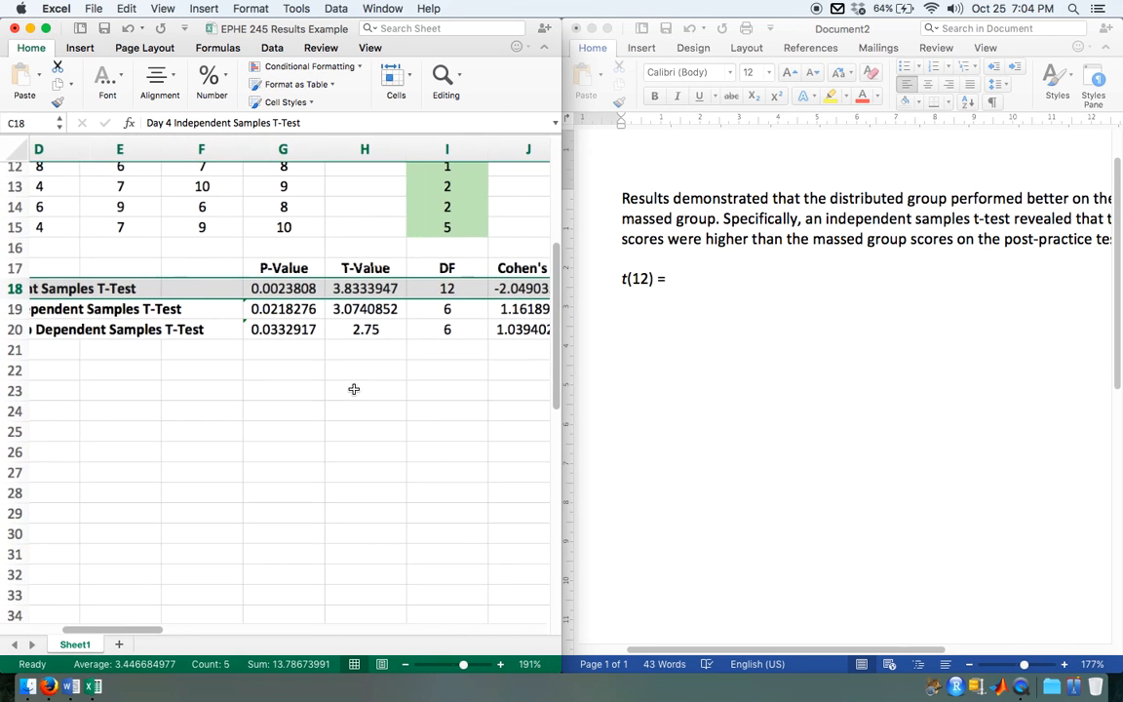
pyautogui.scroll(-2, 364, 295)
pyautogui.click(718, 274)
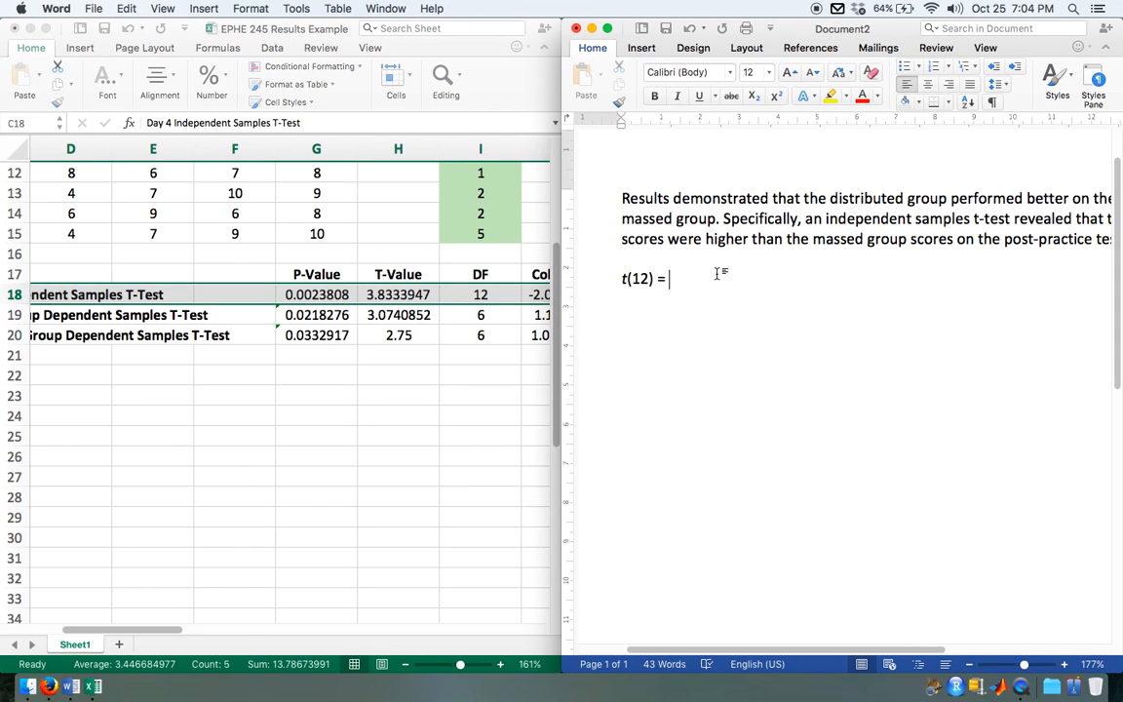
pyautogui.write('3.83,')
# Step: Add the Day 4 p-value to the statistics line as "p = .0024", with the p in italics
pyautogui.press('super+i')
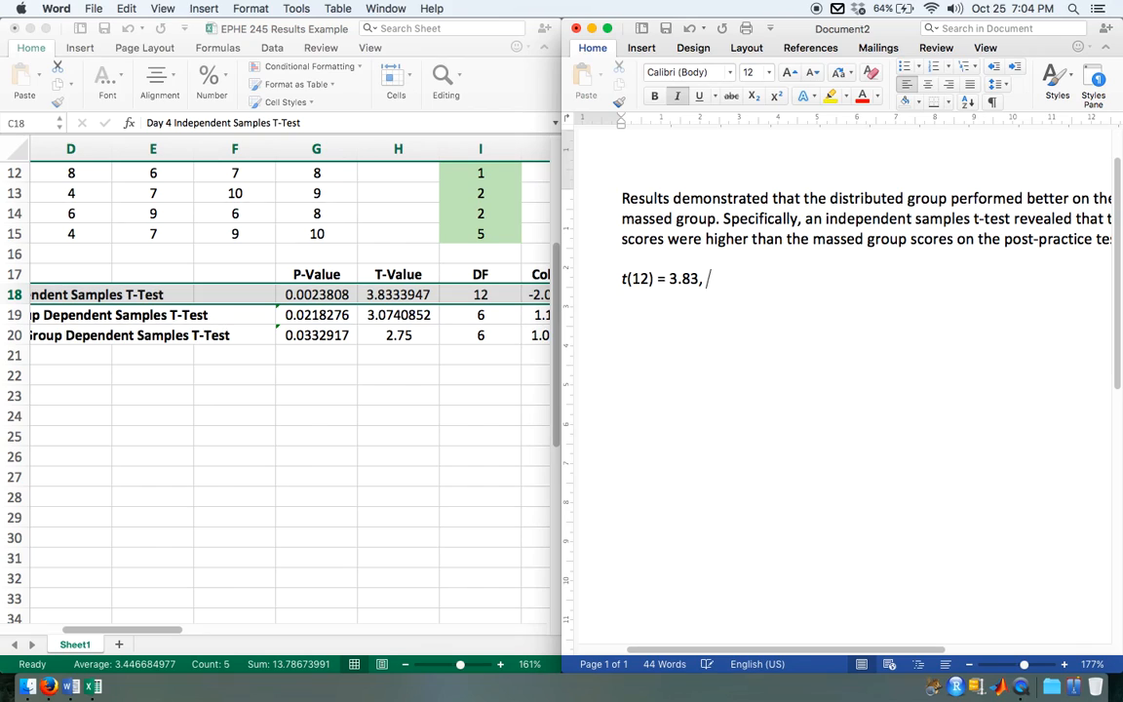
pyautogui.write('p')
pyautogui.press('super+i')
pyautogui.write('=')
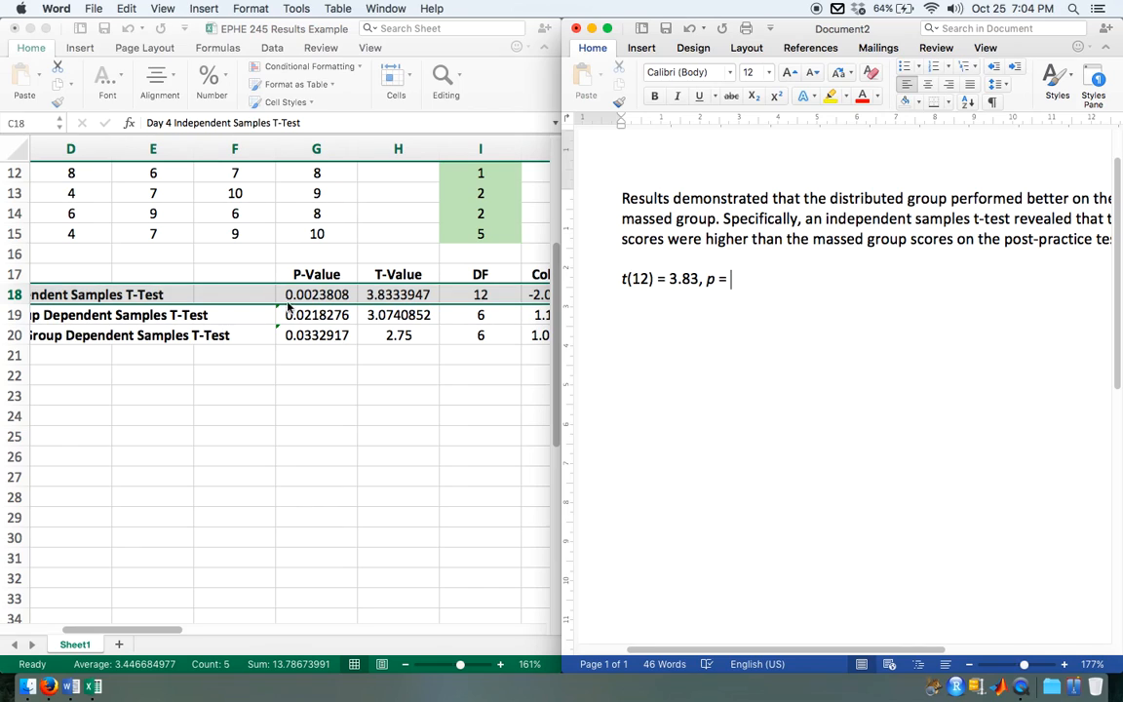
pyautogui.write('.0024')
# Step: Try the alternative notation "p < .001" in the statistics line and remove it again
pyautogui.click(730, 283)
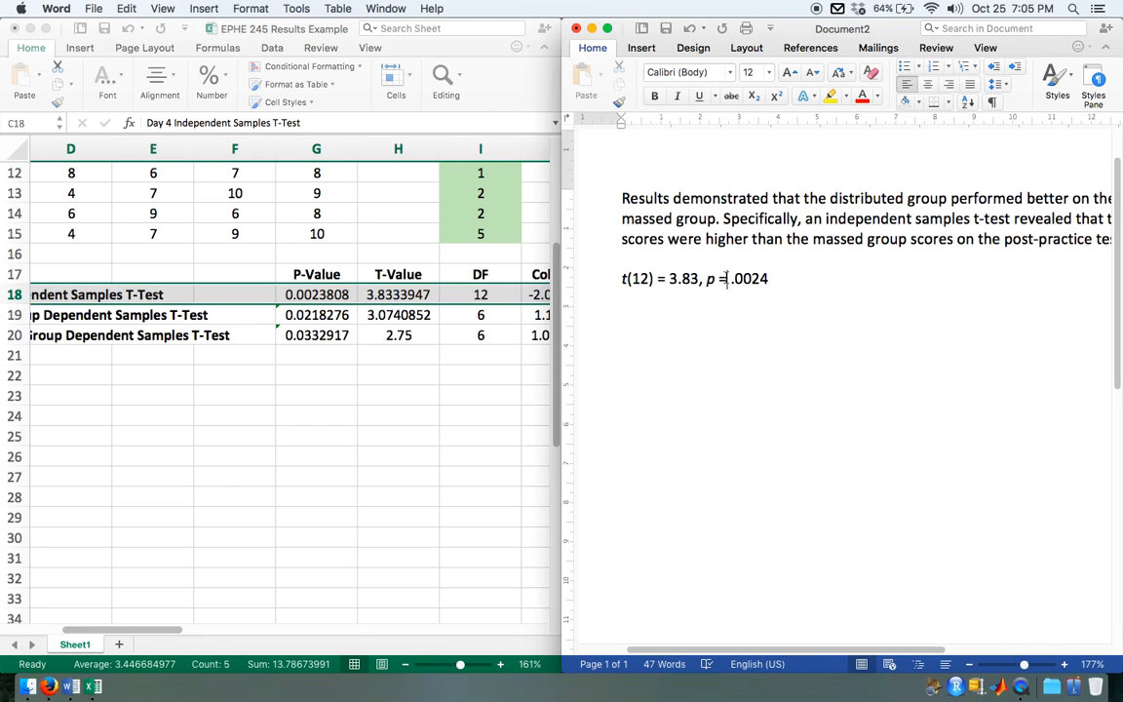
pyautogui.press('BackSpace')
pyautogui.press('BackSpace')
pyautogui.write('=')
pyautogui.press('Right')
pyautogui.press('Right')
pyautogui.write('p <')
pyautogui.write(' .')
pyautogui.write('001')
pyautogui.press('BackSpace')
pyautogui.press('BackSpace')
pyautogui.press('BackSpace')
pyautogui.press('BackSpace')
pyautogui.press('BackSpace')
pyautogui.press('BackSpace')
pyautogui.press('BackSpace')
pyautogui.press('BackSpace')
# Step: Add the Day 4 Cohen's D from the workbook to the statistics line as ", d = -2.05.", with the d in italics
pyautogui.hscroll(2, 467, 423)
pyautogui.scroll(2, 468, 423)
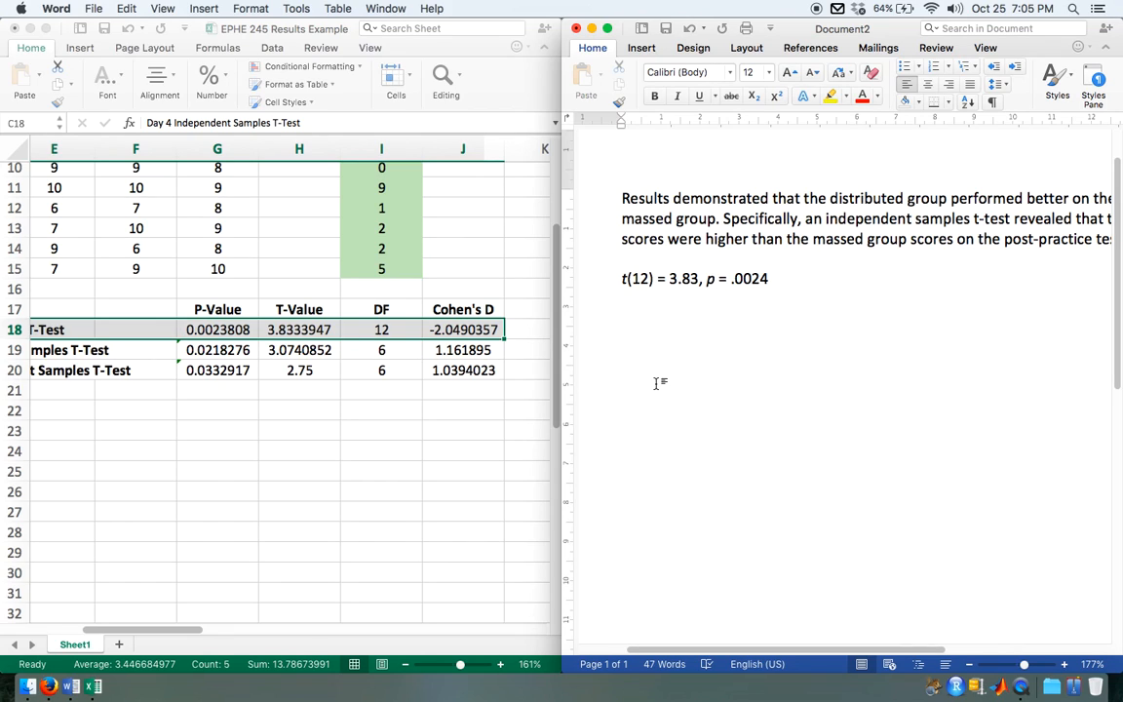
pyautogui.write(',')
pyautogui.press('super+i')
pyautogui.write('d')
pyautogui.press('super+i')
pyautogui.write('= ')
pyautogui.write('-')
pyautogui.write('2.')
pyautogui.write('5')
pyautogui.press('BackSpace')
pyautogui.write('5.')
# Step: Join the statistics line to the end of the paragraph, directly after "day four,"
pyautogui.click(623, 280)
pyautogui.press('BackSpace')
pyautogui.press('BackSpace')
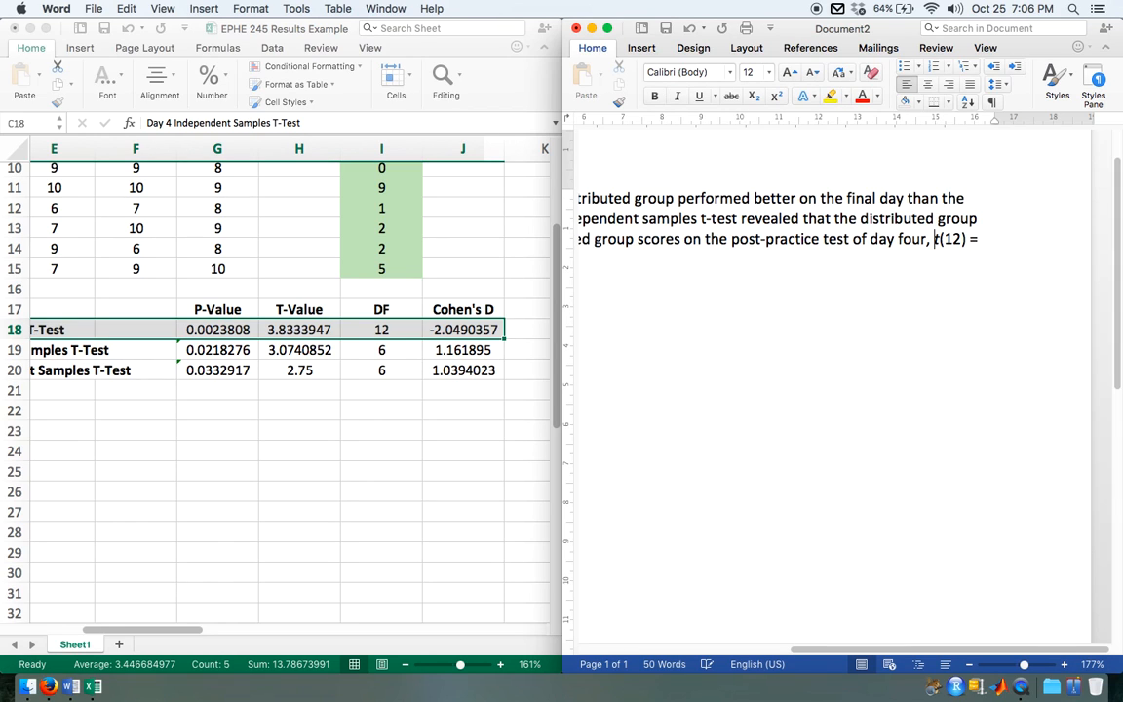
# Step: Show the Word document full screen, enlarge the paragraph and select the word "better" in the first sentence
pyautogui.scroll(-5, 924, 427)
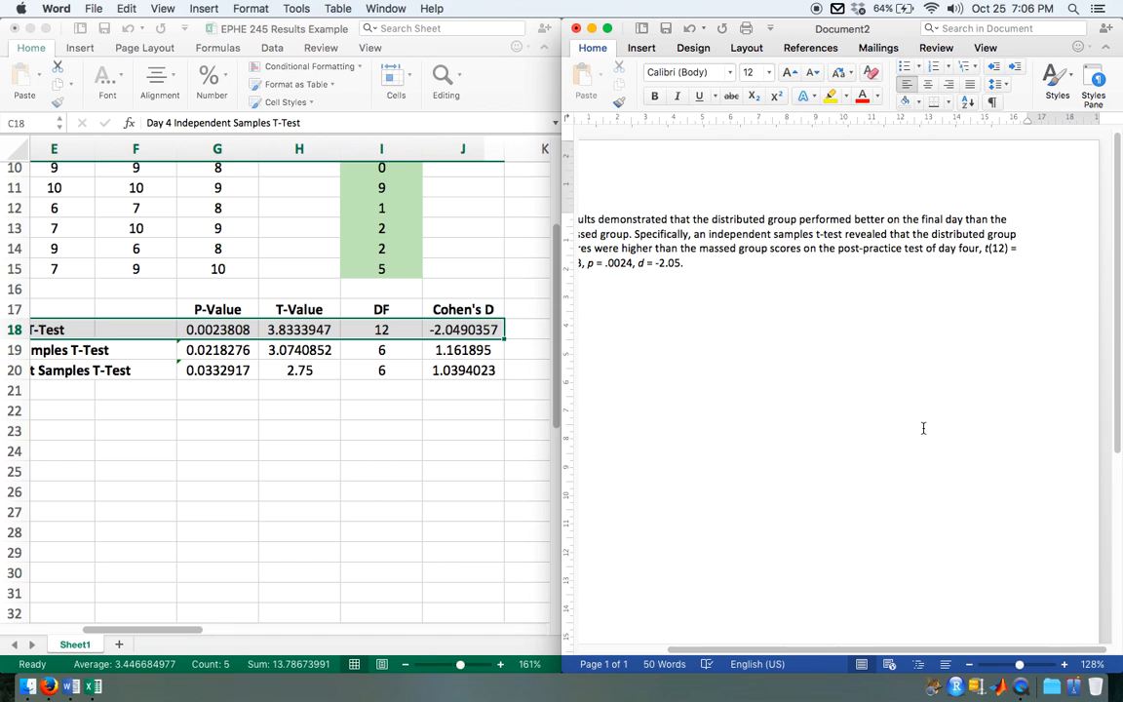
pyautogui.press('super+alt+Left')
pyautogui.press('super+alt+f')
pyautogui.scroll(5, 469, 361)
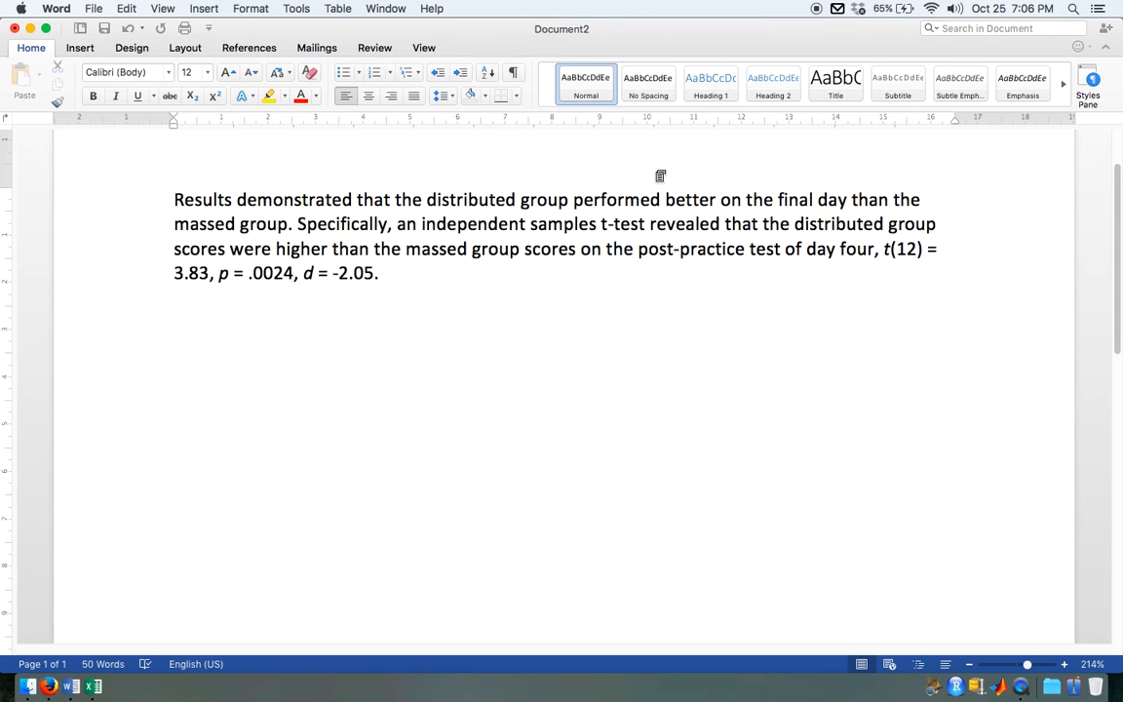
pyautogui.doubleClick(674, 199)
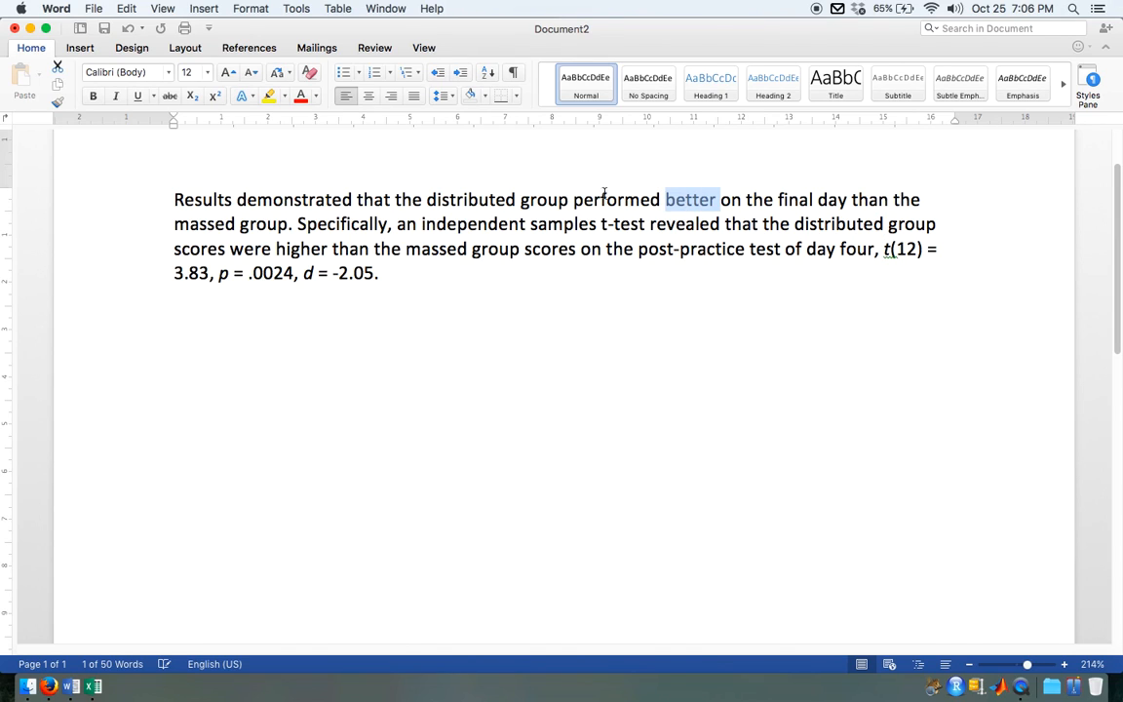
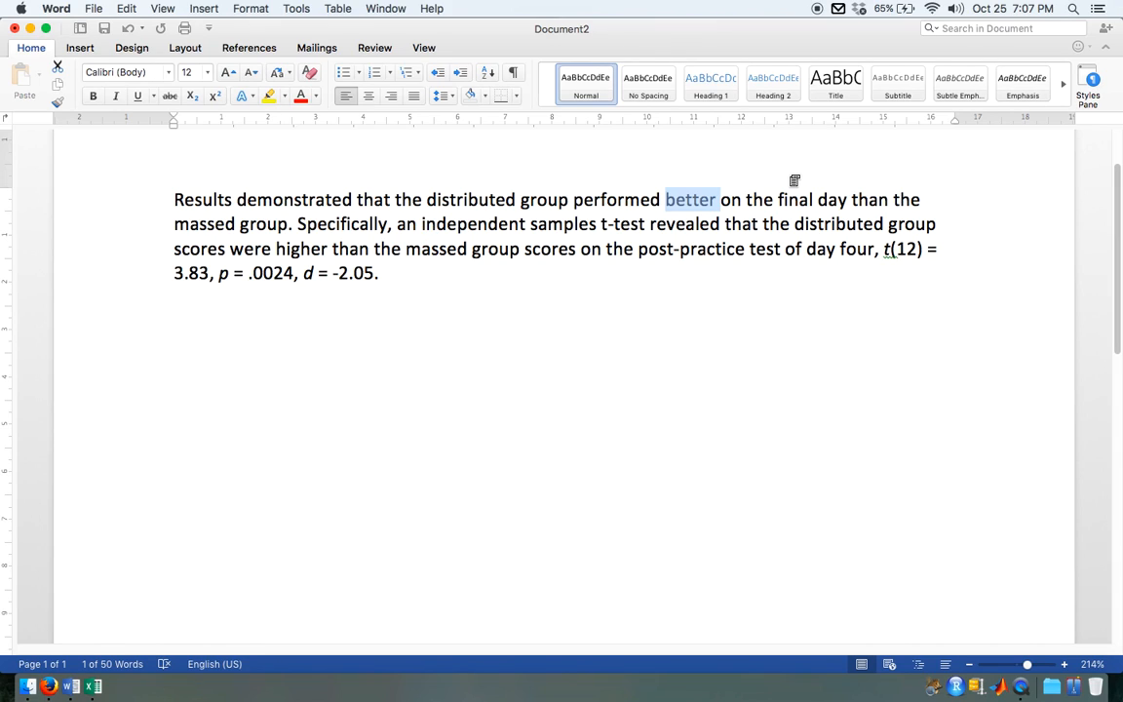
# Step: Highlight the opening claim up to "better", and the word "independent" in the second sentence, to review the wording
pyautogui.click(174, 200)
pyautogui.moveTo(174, 200); pyautogui.dragTo(711, 206)
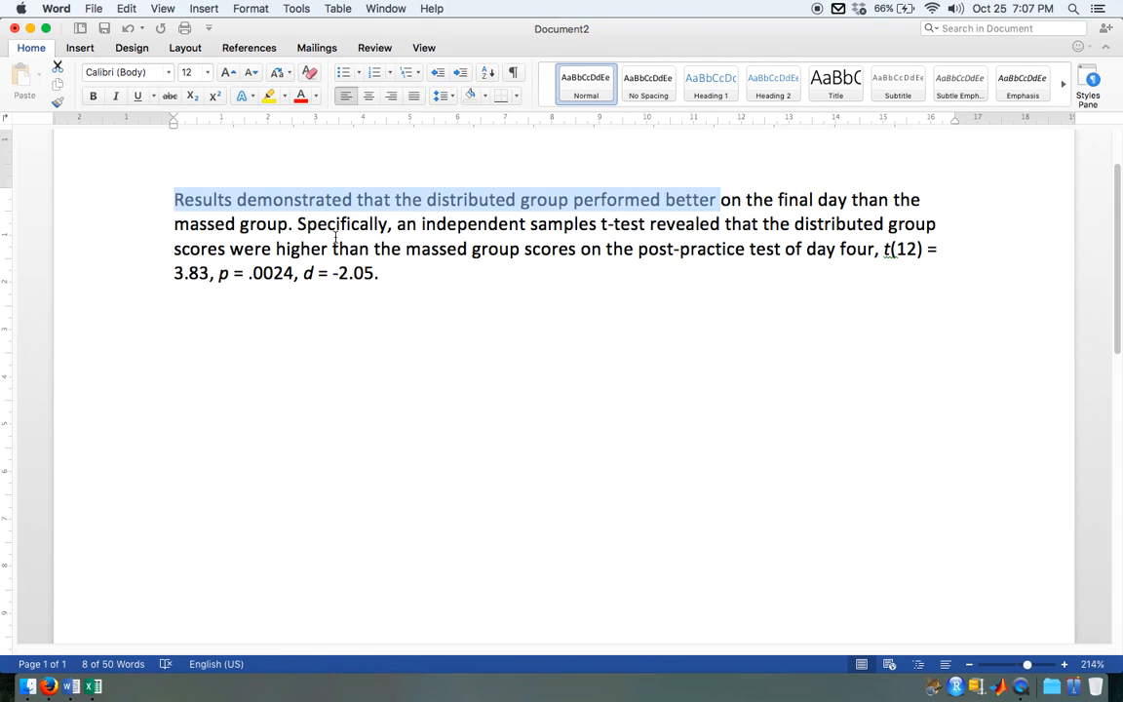
pyautogui.click(300, 212)
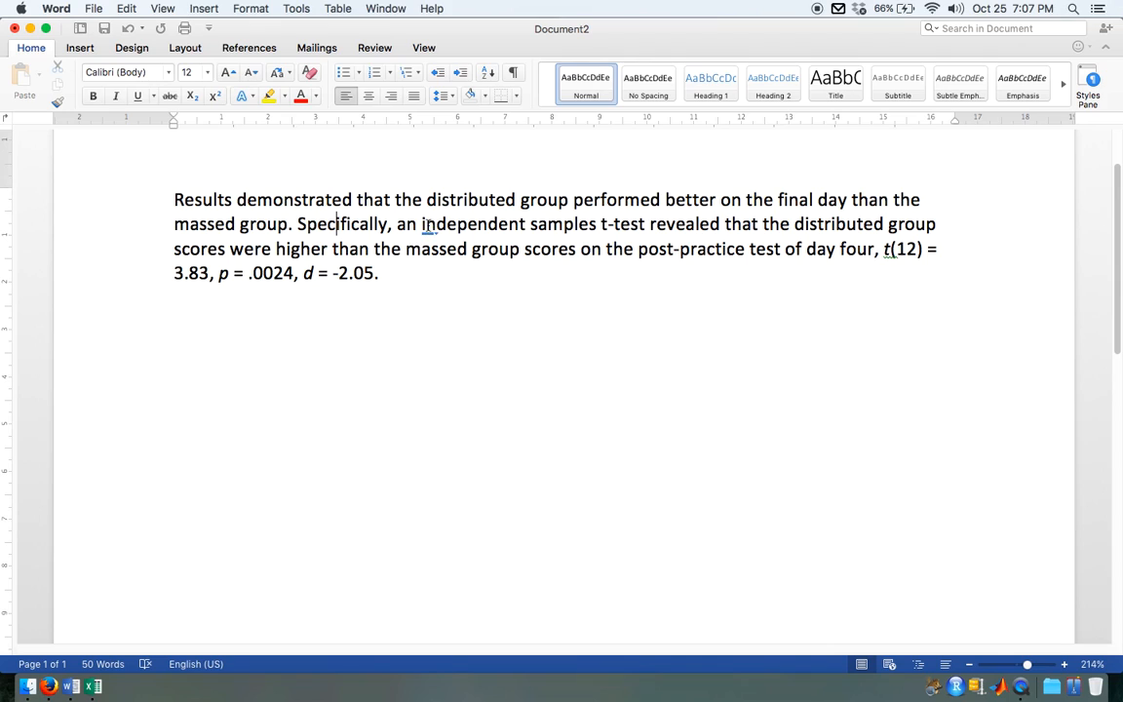
pyautogui.moveTo(422, 225); pyautogui.dragTo(530, 225)
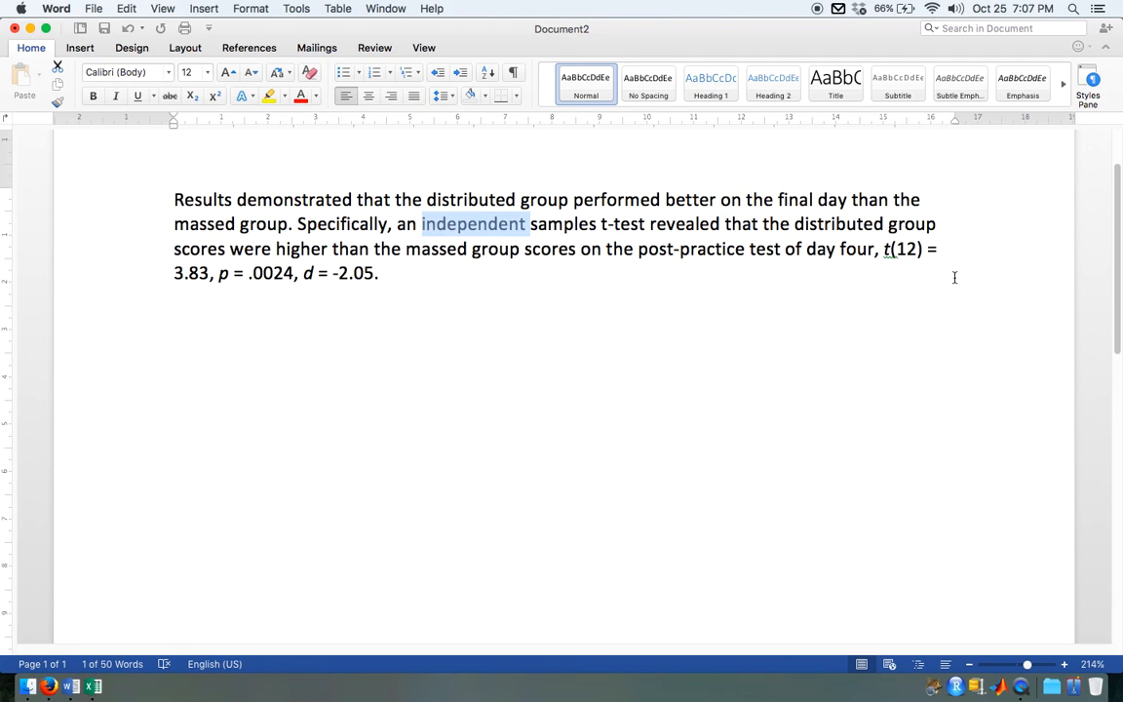
pyautogui.click(721, 305)
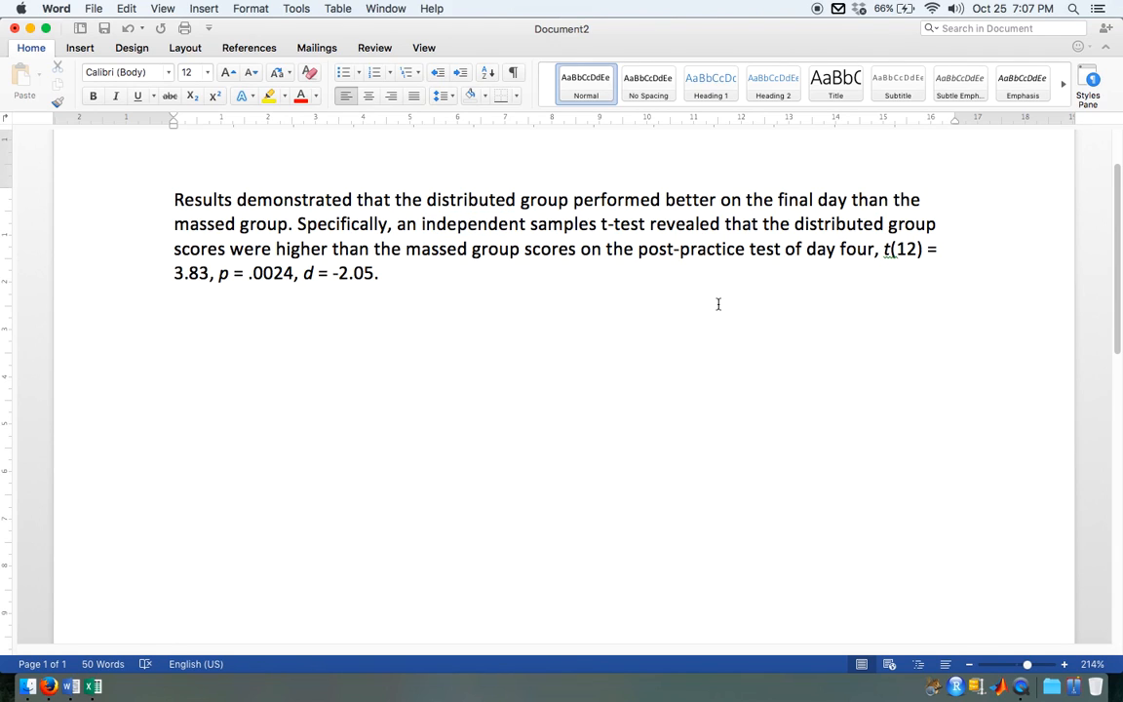
# Step: Insert an italic "Md =" after "day four," and move the t, p and d statistics onto their own line below
pyautogui.press('super+alt+Right')
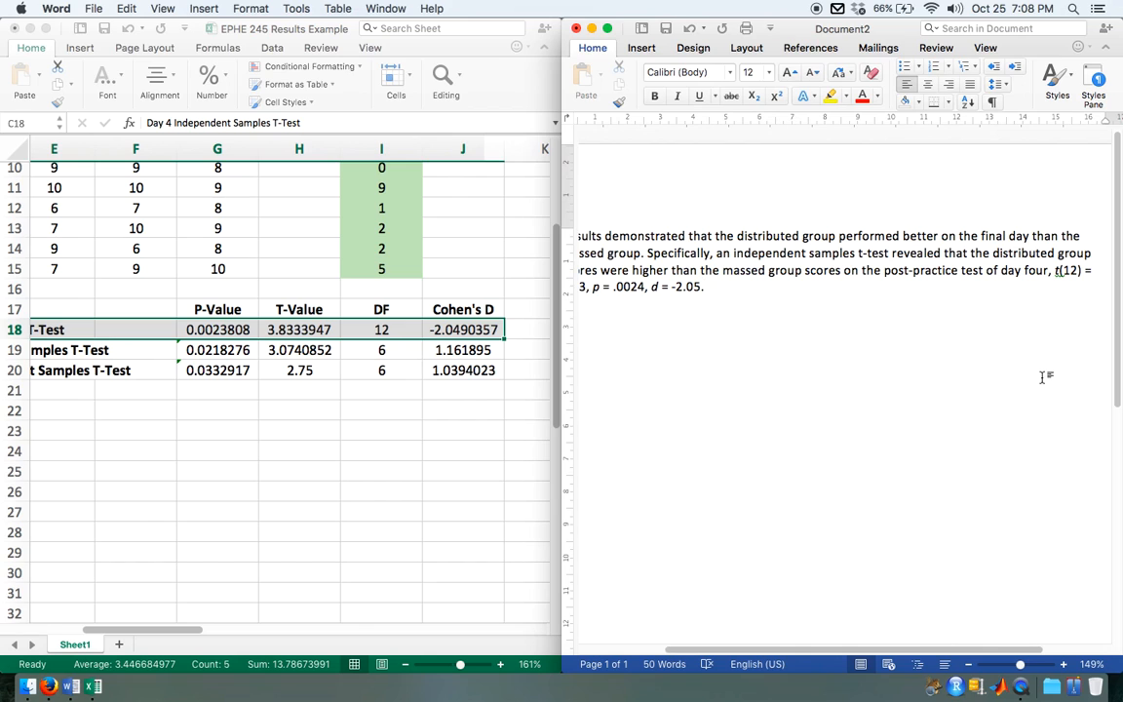
pyautogui.press('super+alt+f')
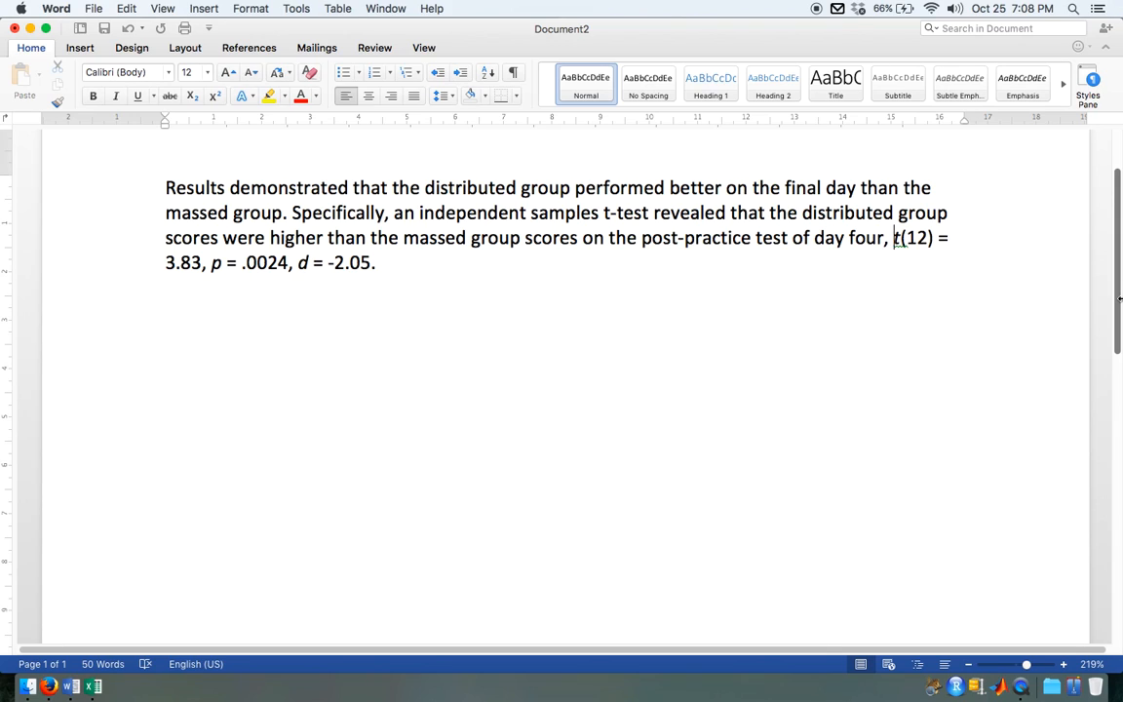
pyautogui.press('super+i')
pyautogui.write('M')
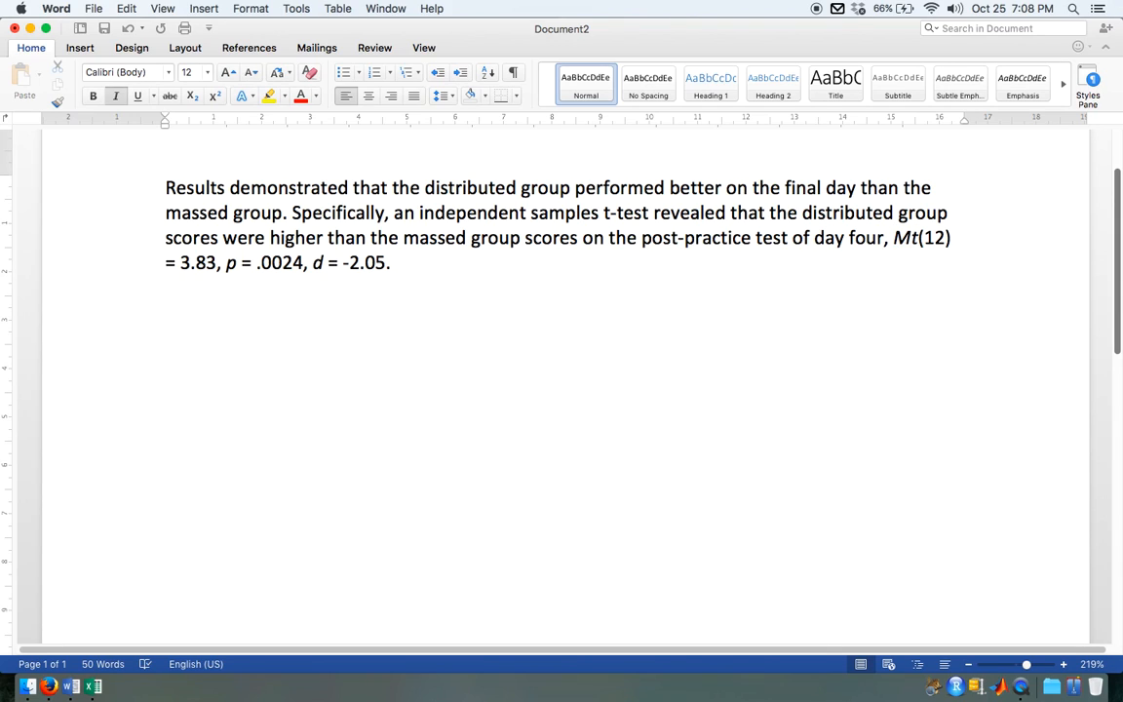
pyautogui.write('d =')
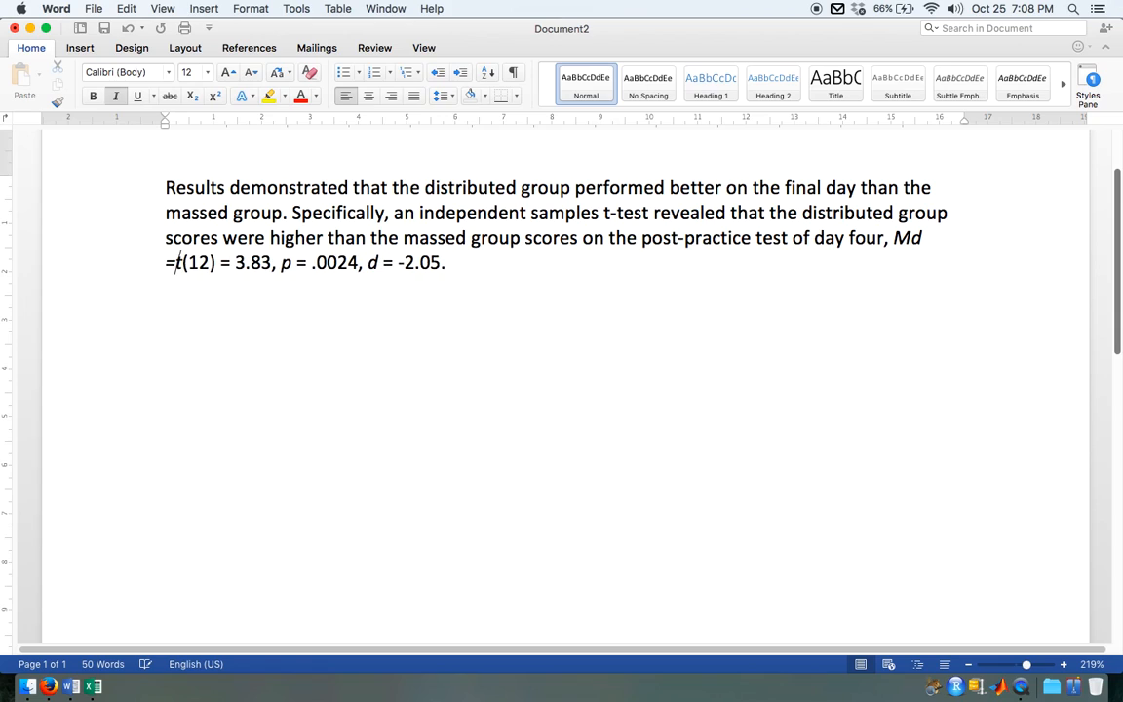
pyautogui.press('BackSpace')
pyautogui.press('Return')
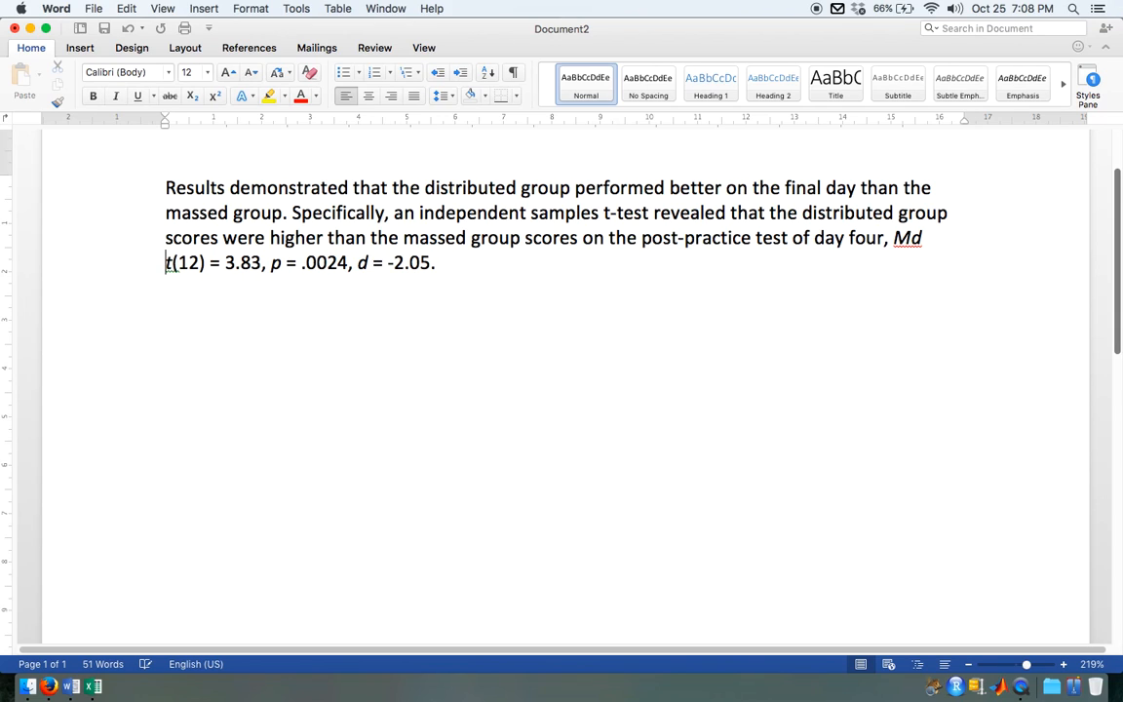
pyautogui.press('Return')
pyautogui.click(966, 243)
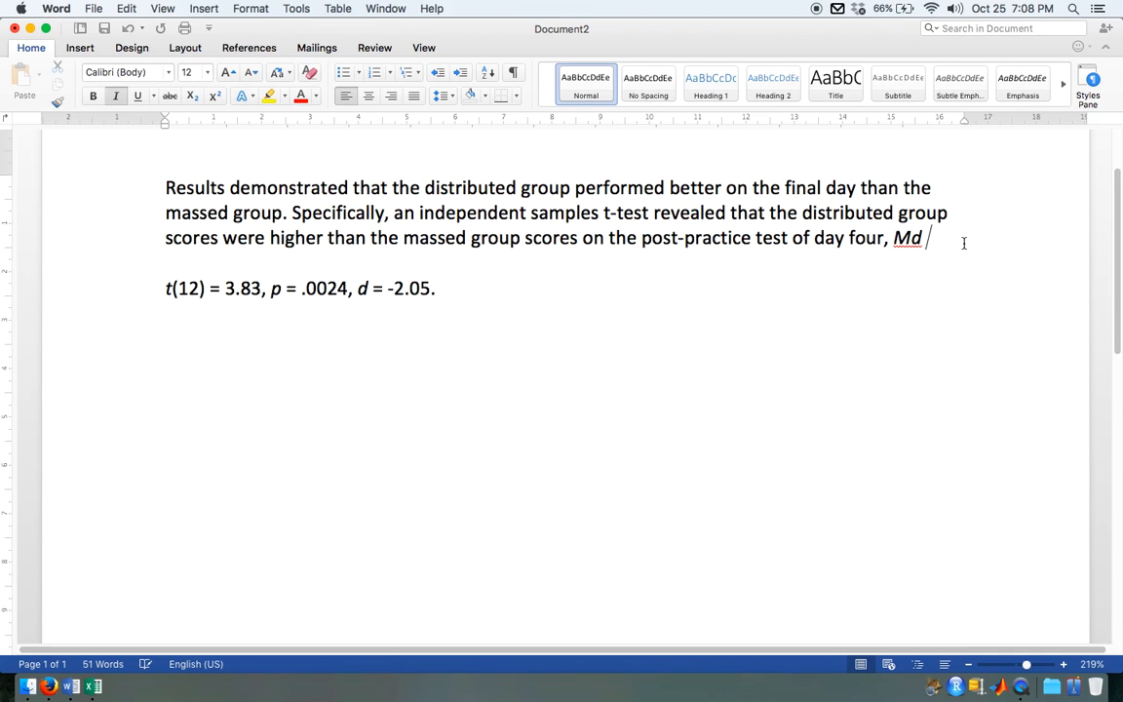
pyautogui.write('=')
# Step: Format the d of "Md" as a subscript and place the cursor after the equals sign
pyautogui.moveTo(922, 238); pyautogui.dragTo(909, 238)
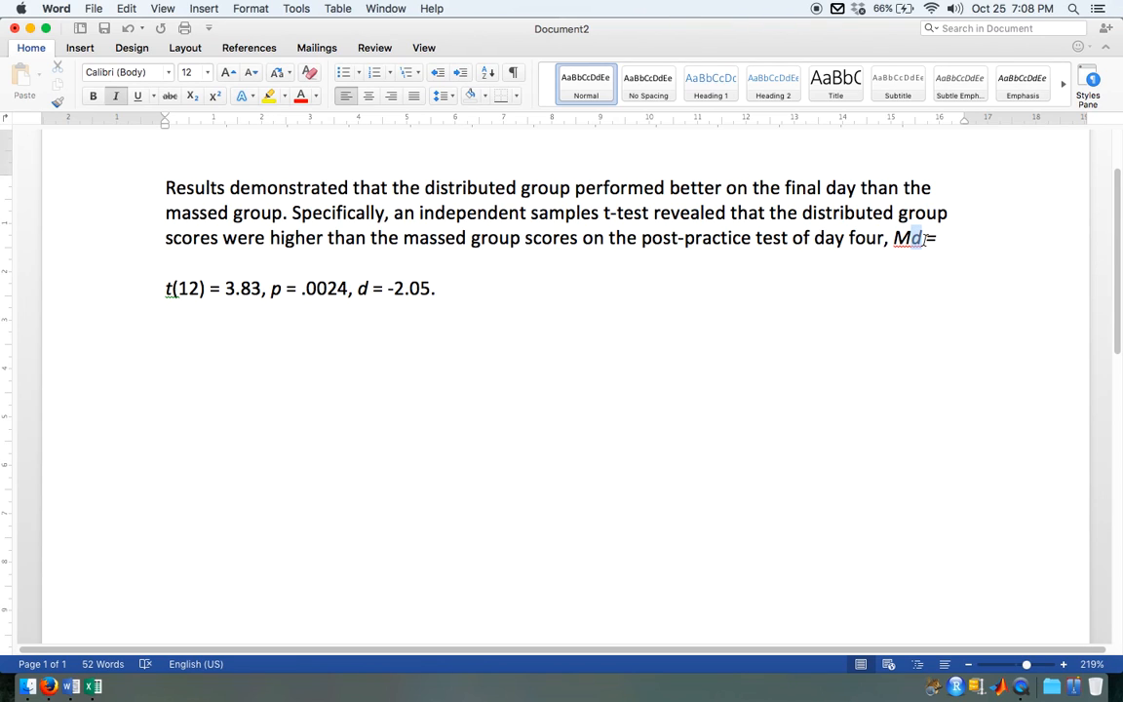
pyautogui.click(193, 95)
pyautogui.click(836, 237)
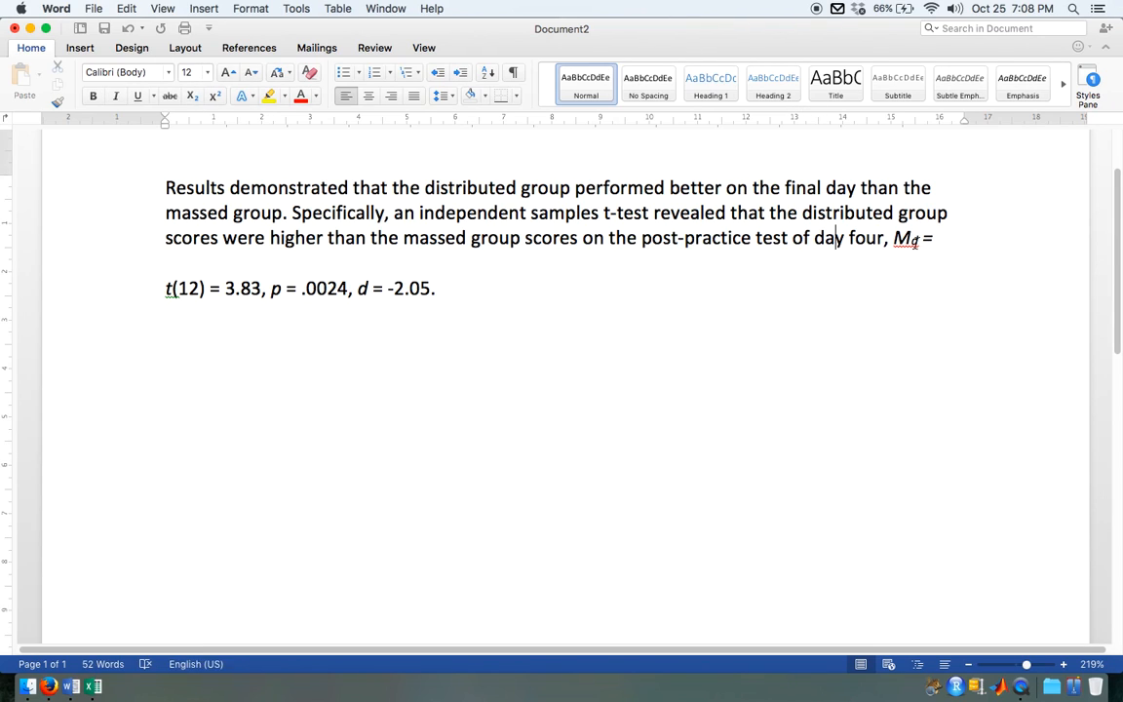
pyautogui.moveTo(894, 238); pyautogui.dragTo(919, 238)
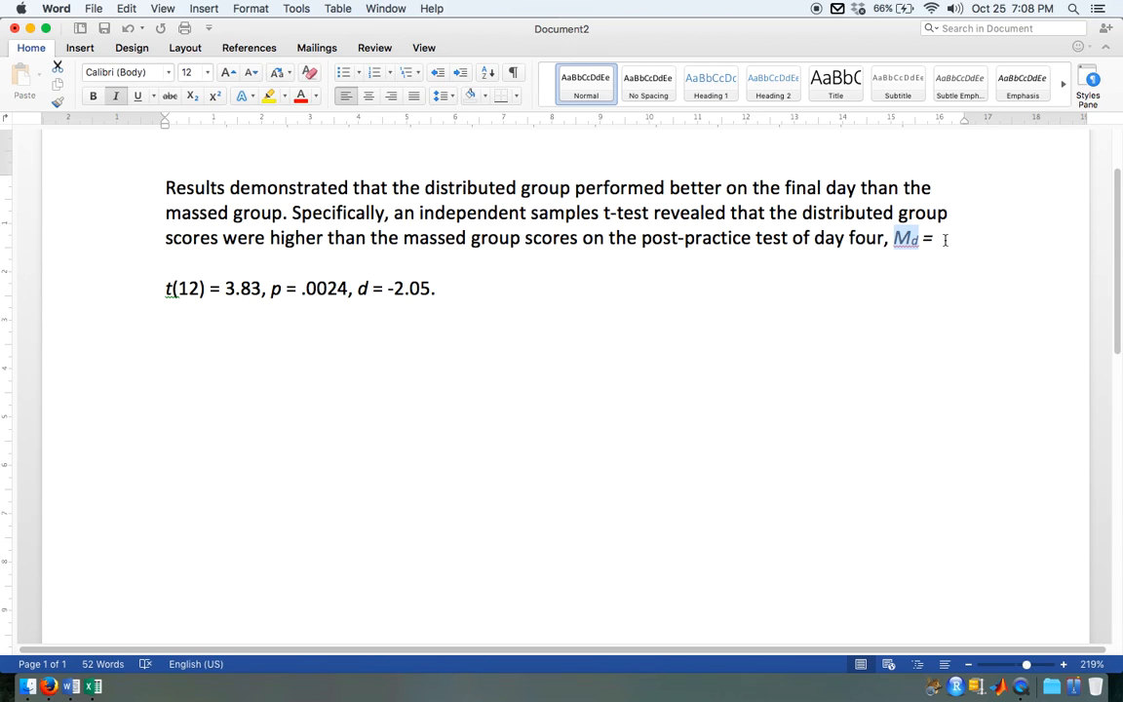
pyautogui.click(946, 240)
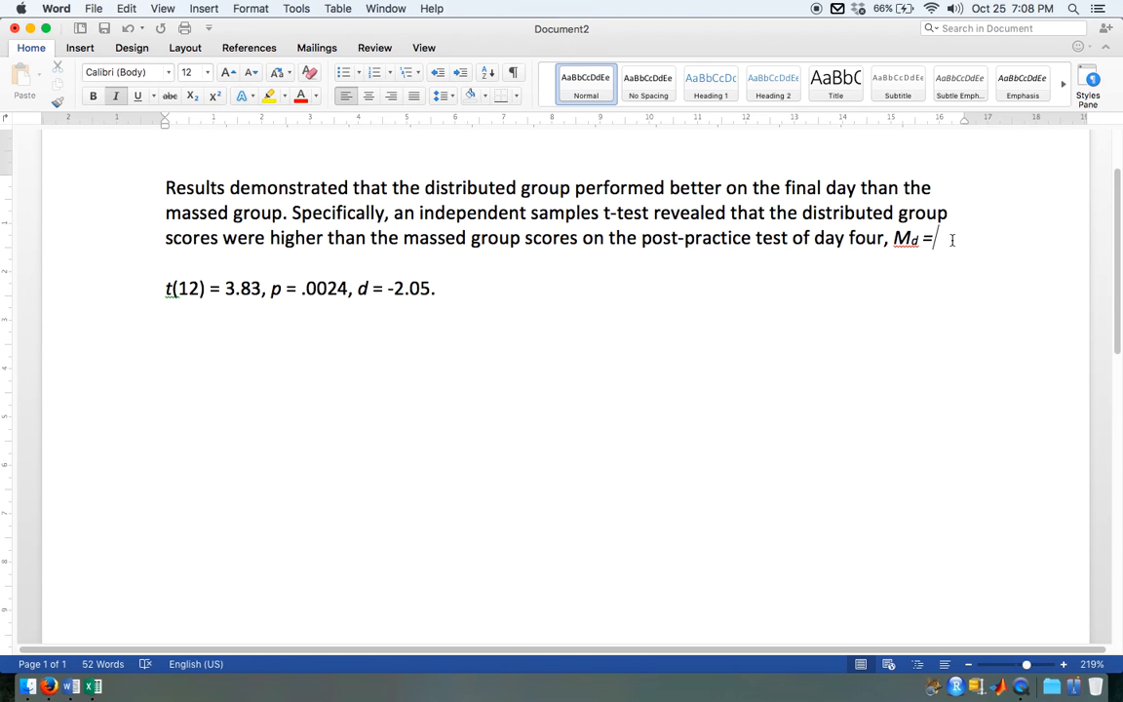
# Step: Show the workbook beside the document and select the Day 4 means of the massed and distributed groups
pyautogui.press('alt+super+Right')
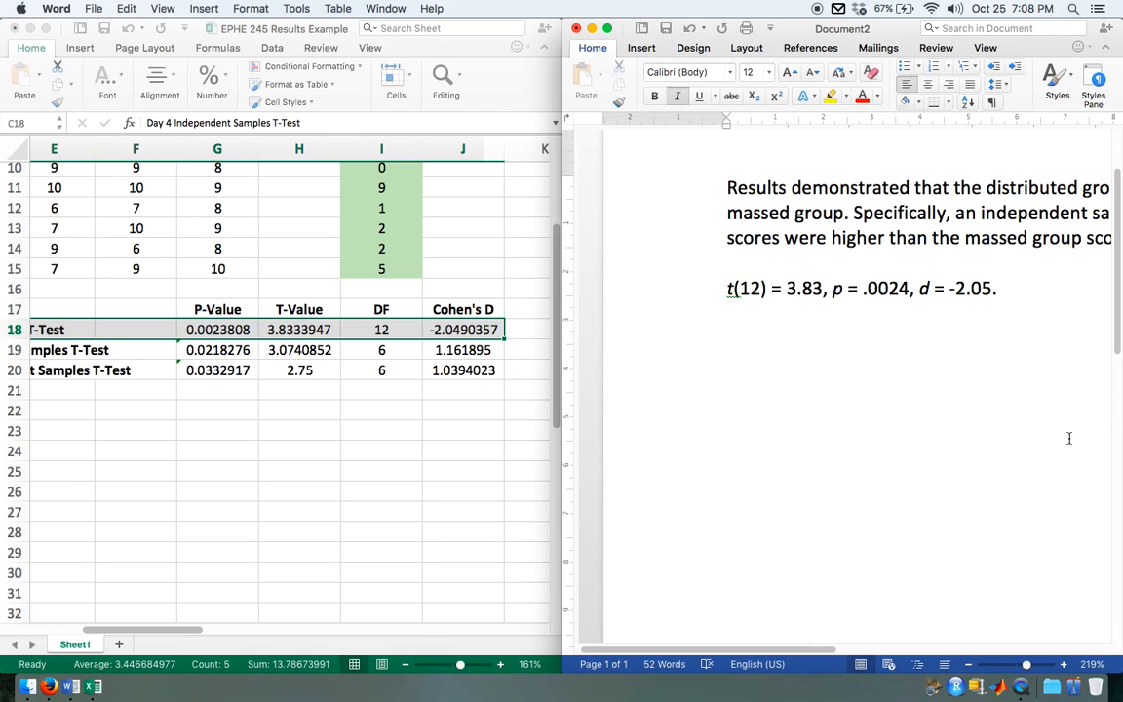
pyautogui.scroll(-4, 1070, 438)
pyautogui.hscroll(5, 1069, 438)
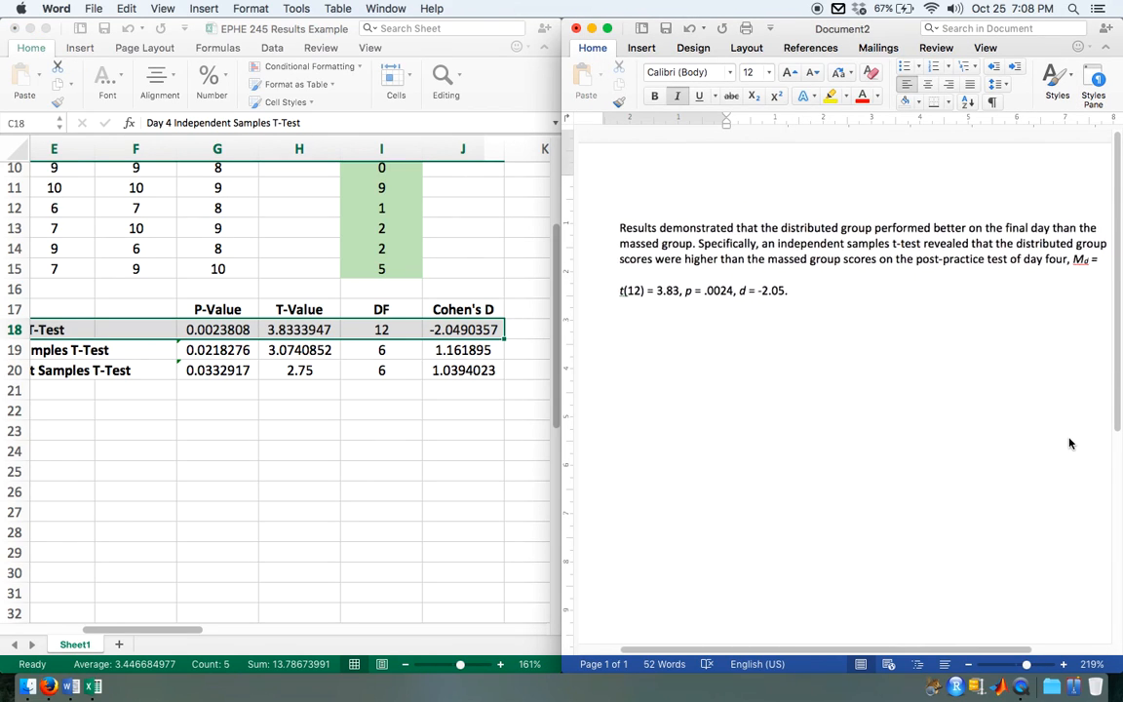
pyautogui.click(466, 349)
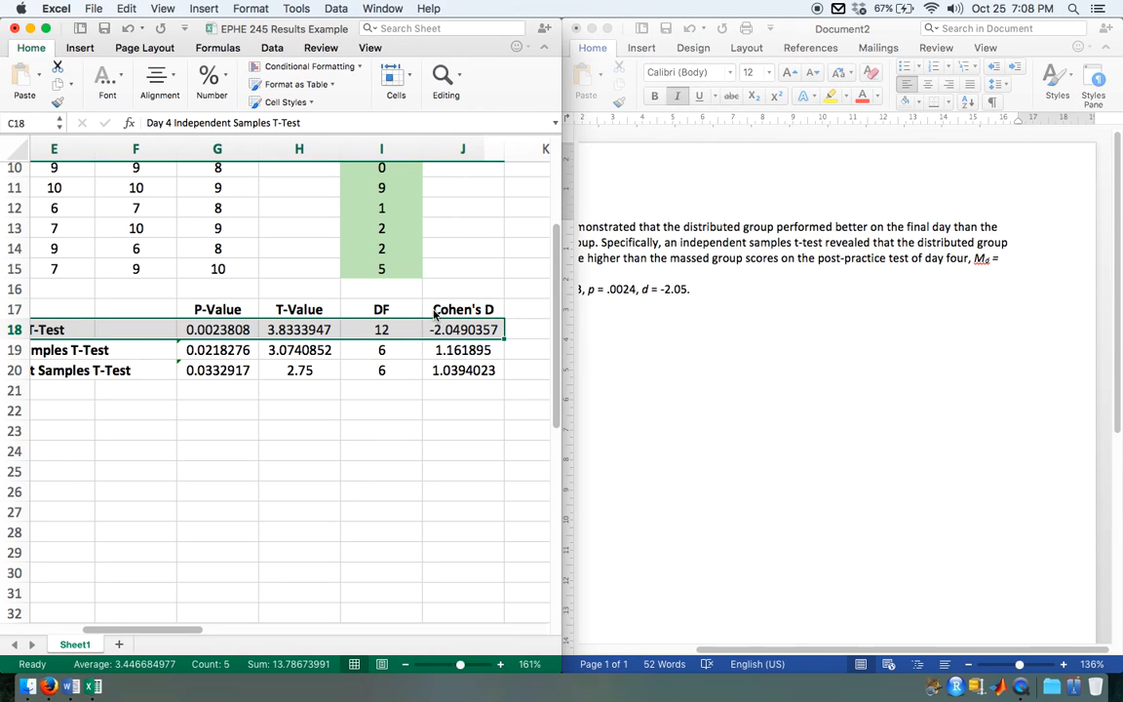
pyautogui.scroll(5, 283, 475)
pyautogui.scroll(3, 311, 397)
pyautogui.hscroll(3, 311, 397)
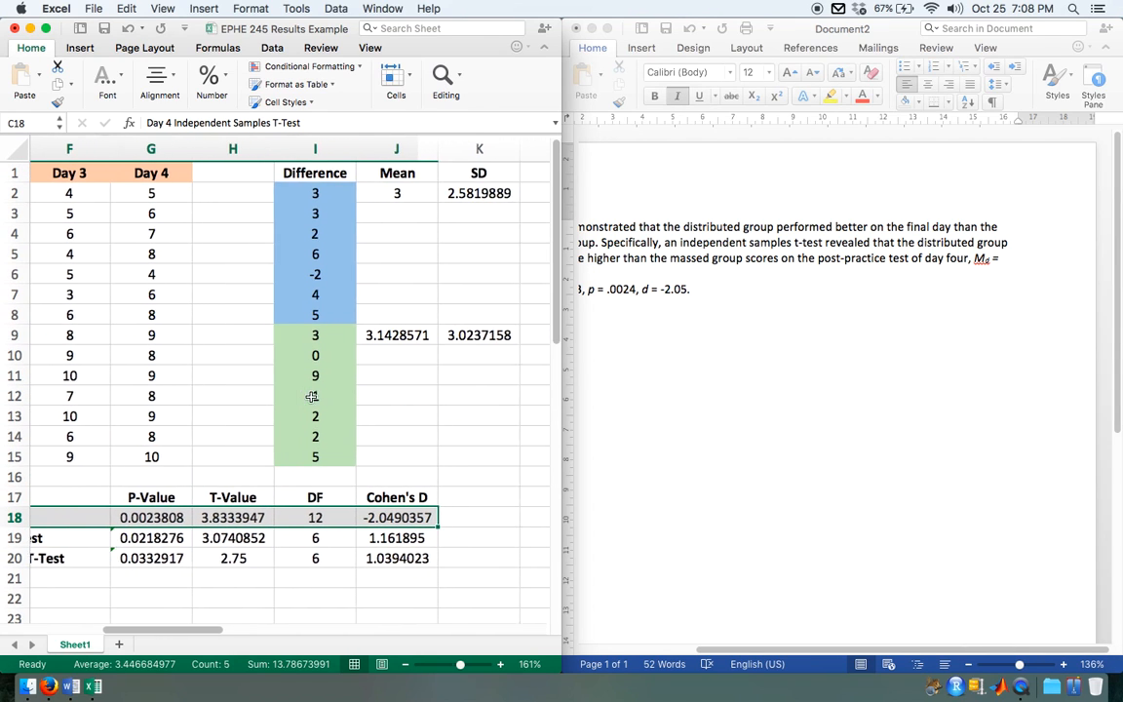
pyautogui.scroll(-3, 311, 396)
pyautogui.hscroll(5, 312, 397)
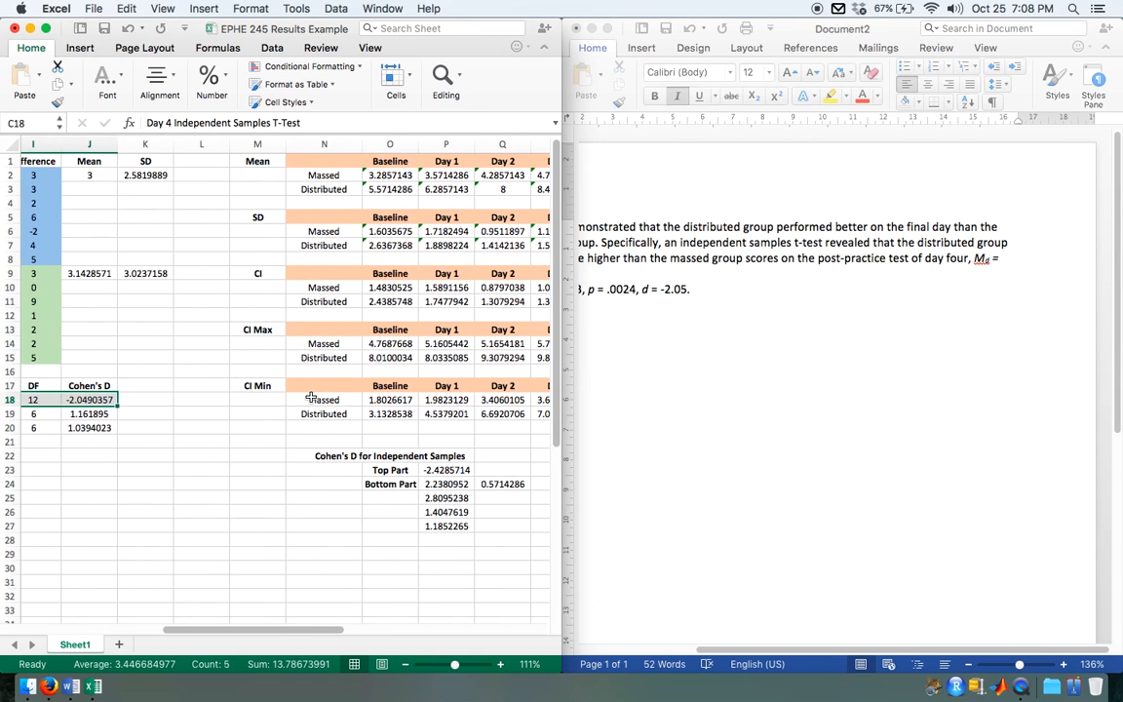
pyautogui.hscroll(3, 311, 397)
pyautogui.hscroll(1, 311, 397)
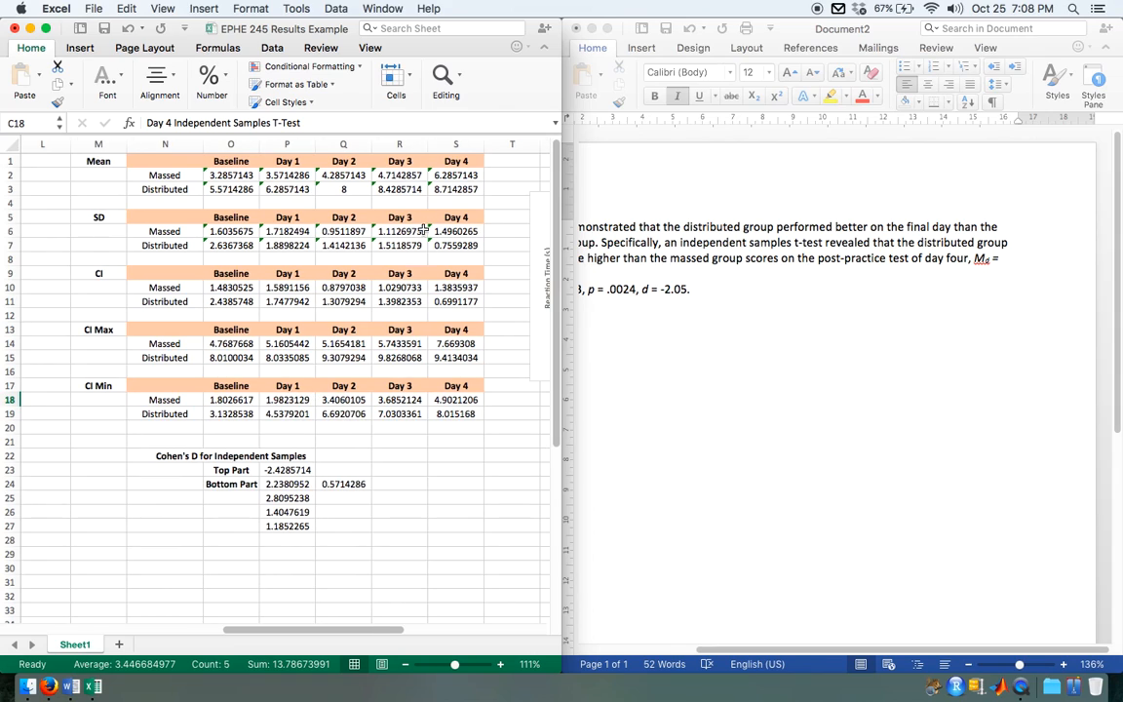
pyautogui.click(461, 176)
pyautogui.moveTo(462, 175); pyautogui.dragTo(461, 189)
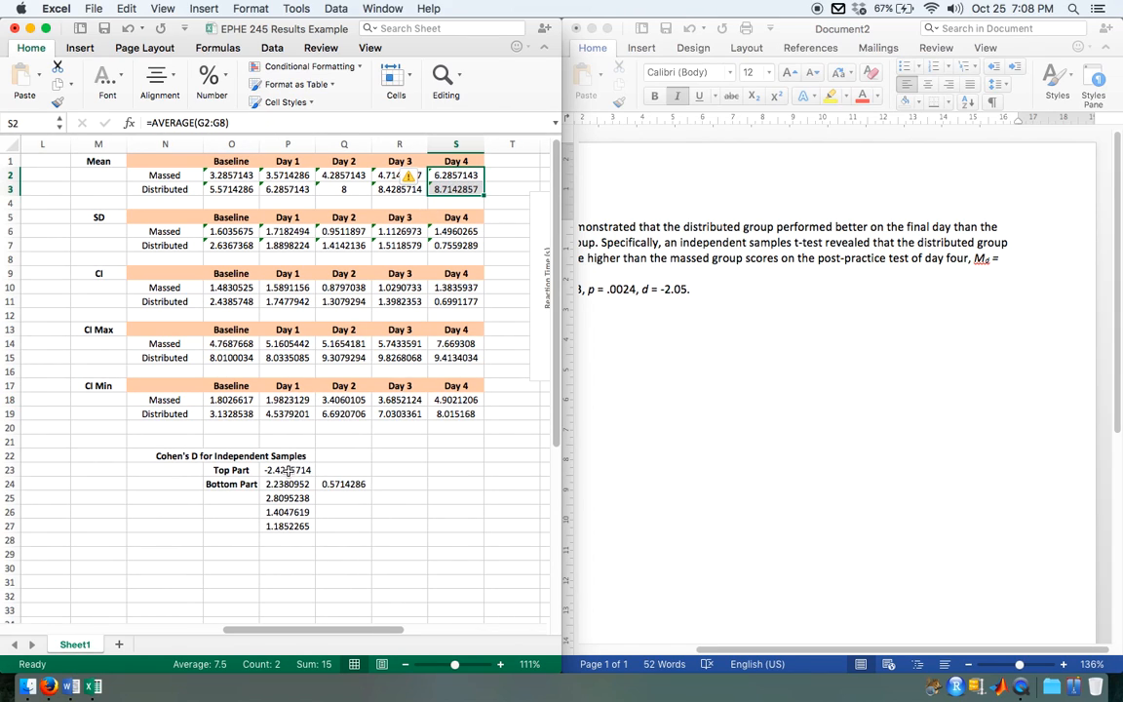
# Step: Enter the mean difference -2.43 after "Md =" in the Word paragraph
pyautogui.click(1024, 260)
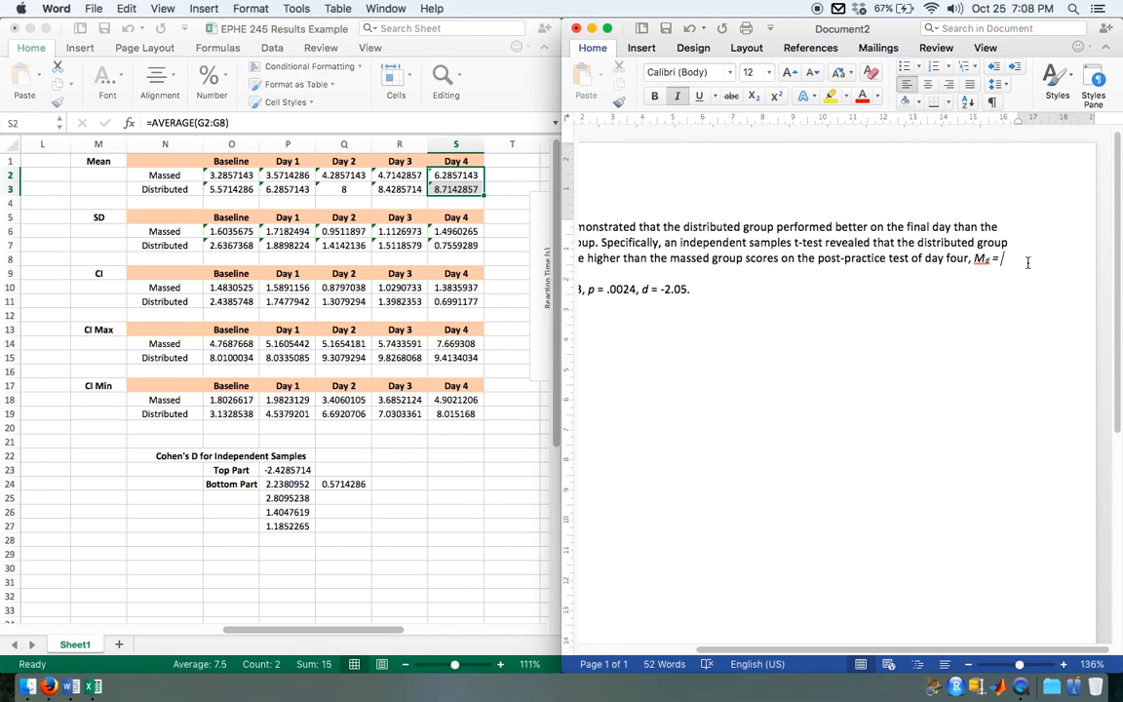
pyautogui.write('-')
pyautogui.write('2.')
pyautogui.write('43')
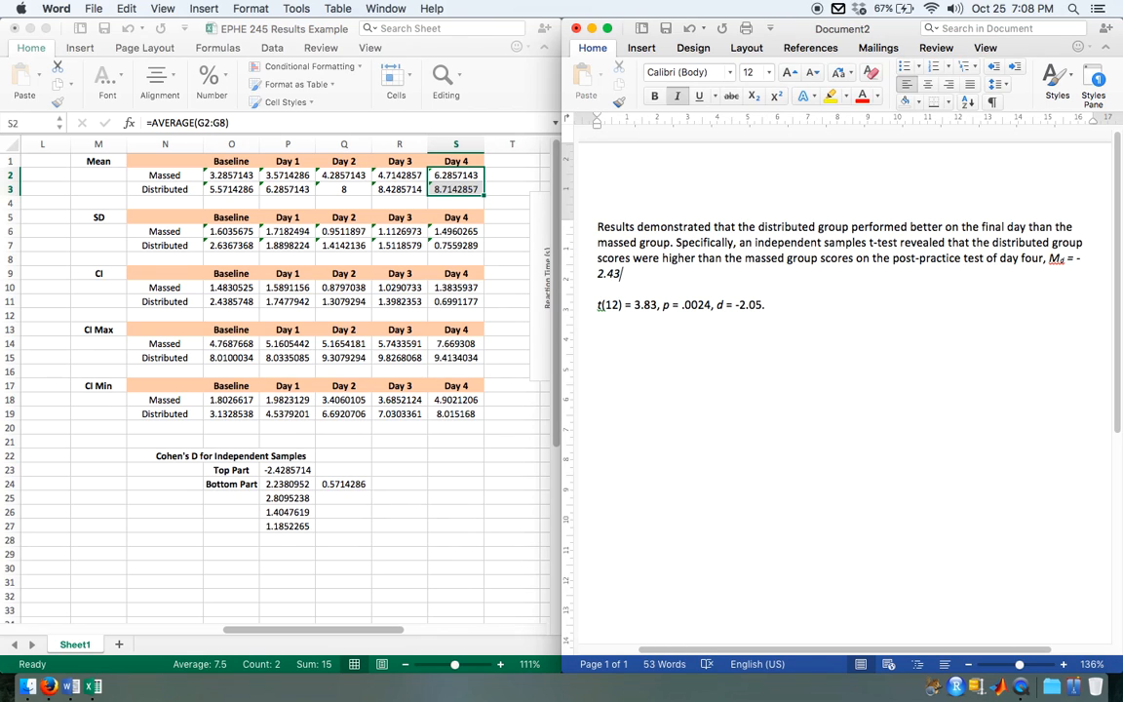
# Step: Remove the italics from "= -2.43" so that only the Md symbol is italic
pyautogui.hotkey('shift', 'Left')
pyautogui.hotkey('shift', 'Left')
pyautogui.hotkey('shift', 'Left')
pyautogui.hotkey('shift', 'Left')
pyautogui.hotkey('shift', 'Left')
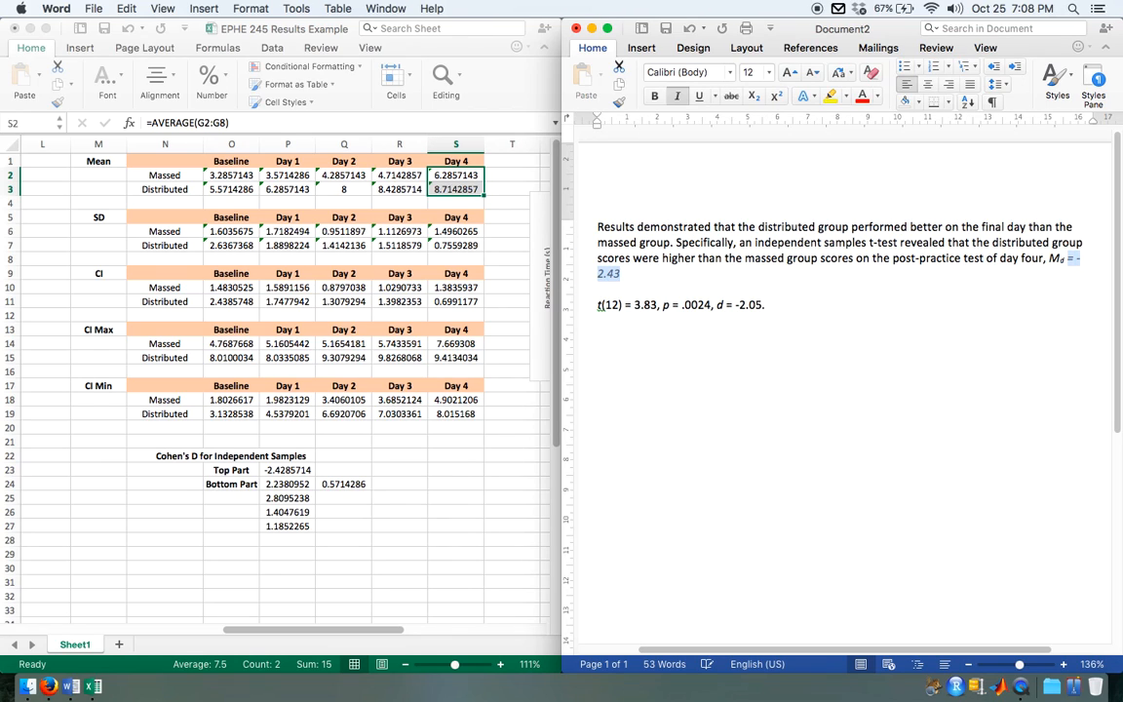
pyautogui.press('super+i')
pyautogui.press('Right')
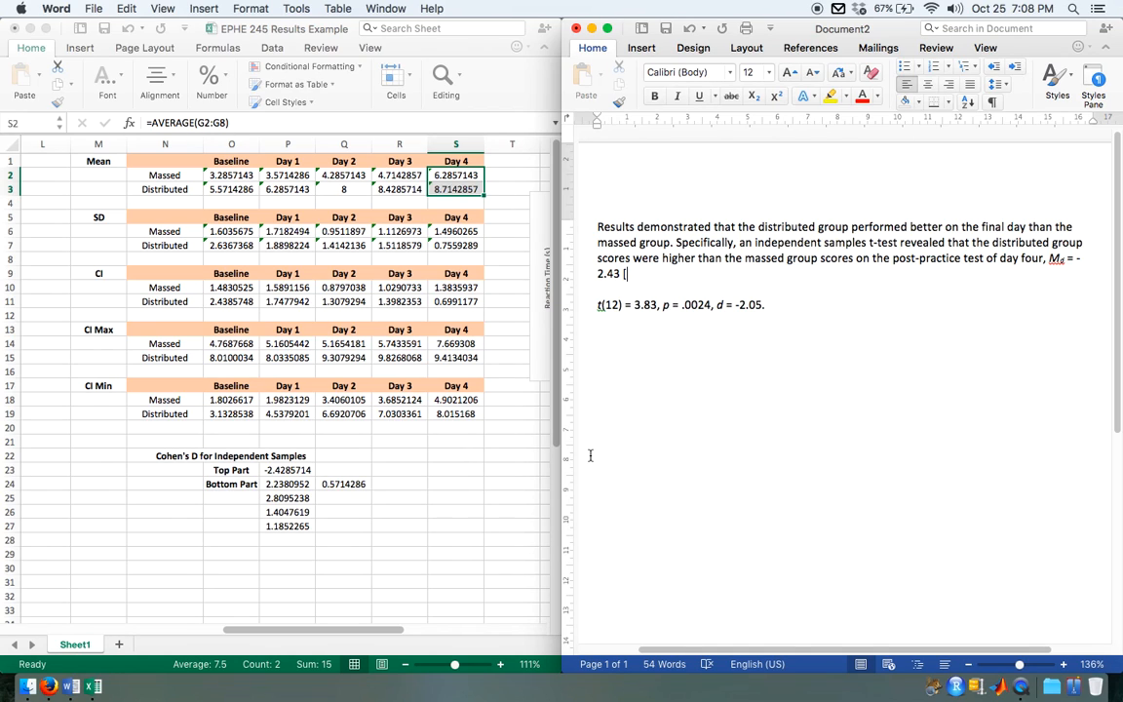
# Step: Look over the group statistics in the workbook and add the confidence interval "[1.33 3.45]" after -2.43
pyautogui.hscroll(-2, 291, 404)
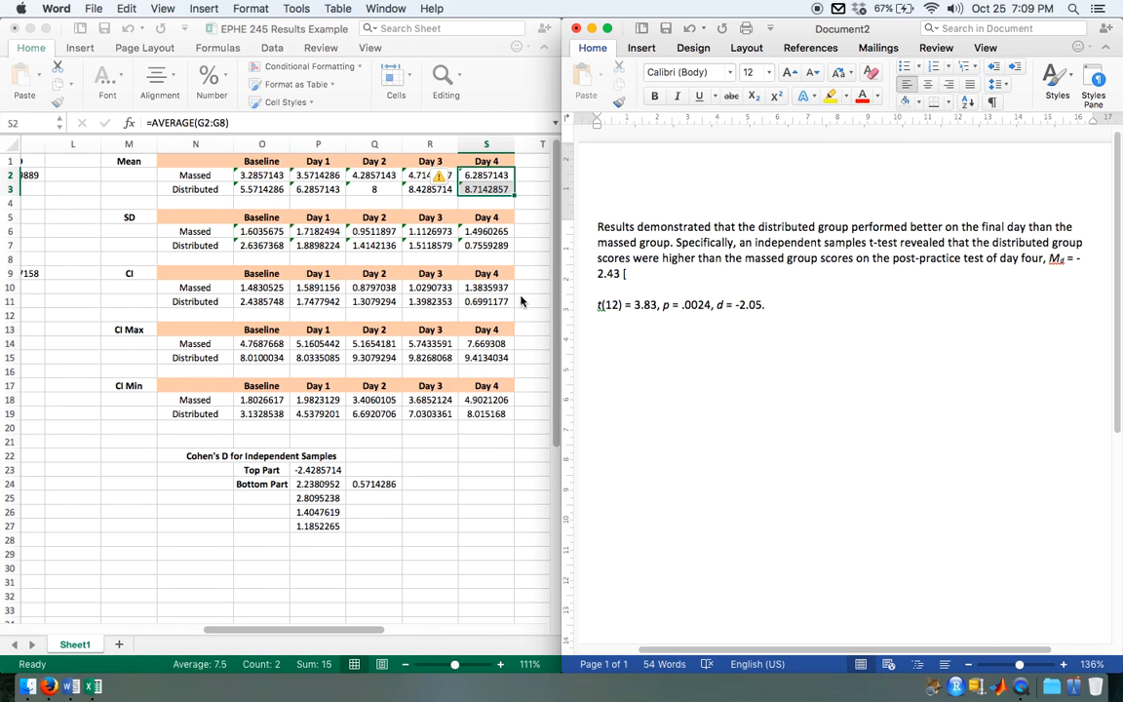
pyautogui.hscroll(-5, 502, 332)
pyautogui.hscroll(-9, 502, 332)
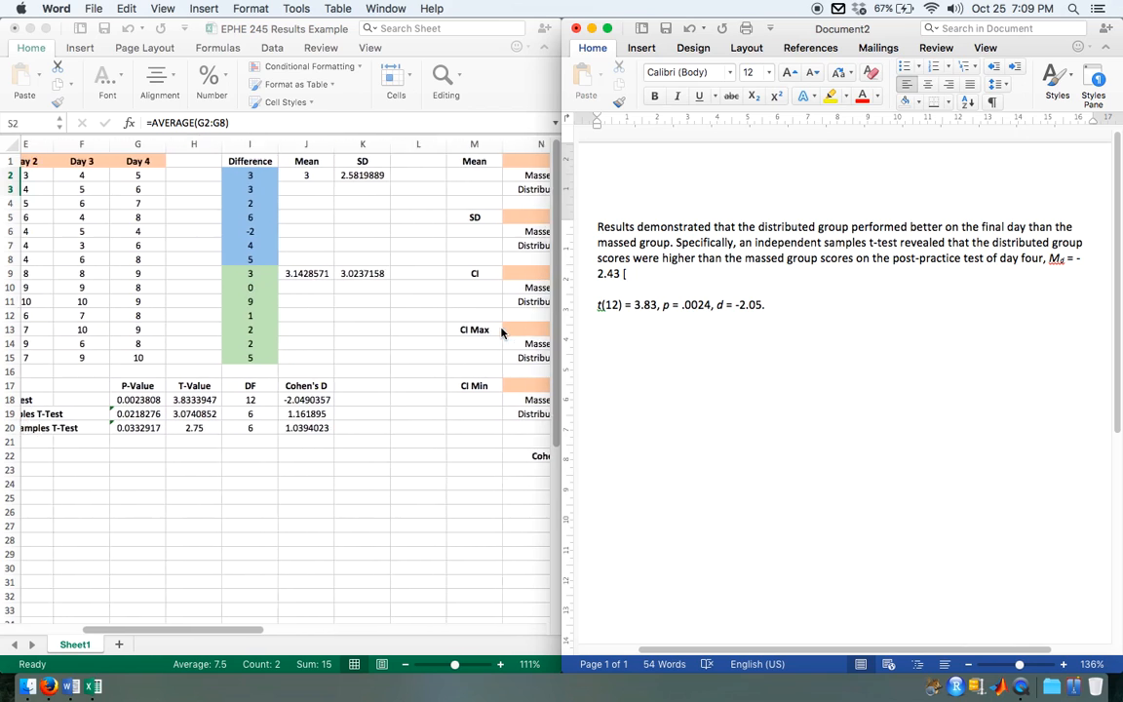
pyautogui.hscroll(15, 502, 333)
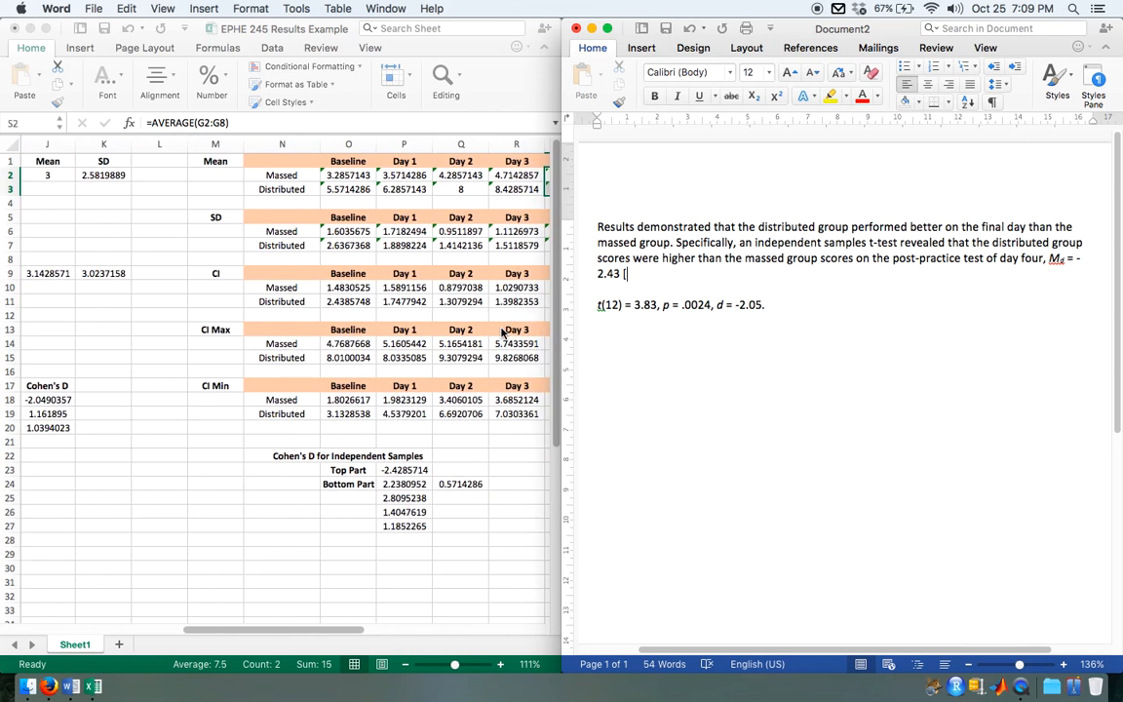
pyautogui.hscroll(1, 502, 332)
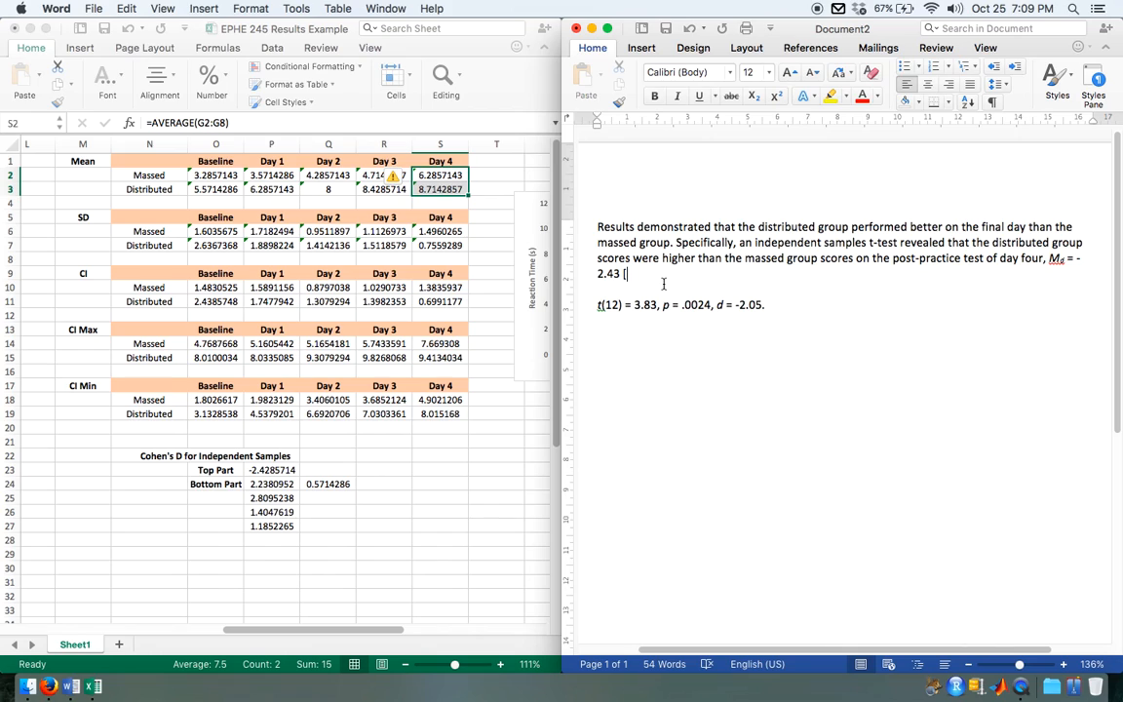
pyautogui.write('1.33 3.45]')
# Step: Start a new line at "Md" and join the t statistics directly after the confidence interval, separated by a comma
pyautogui.click(1050, 261)
pyautogui.press('Return')
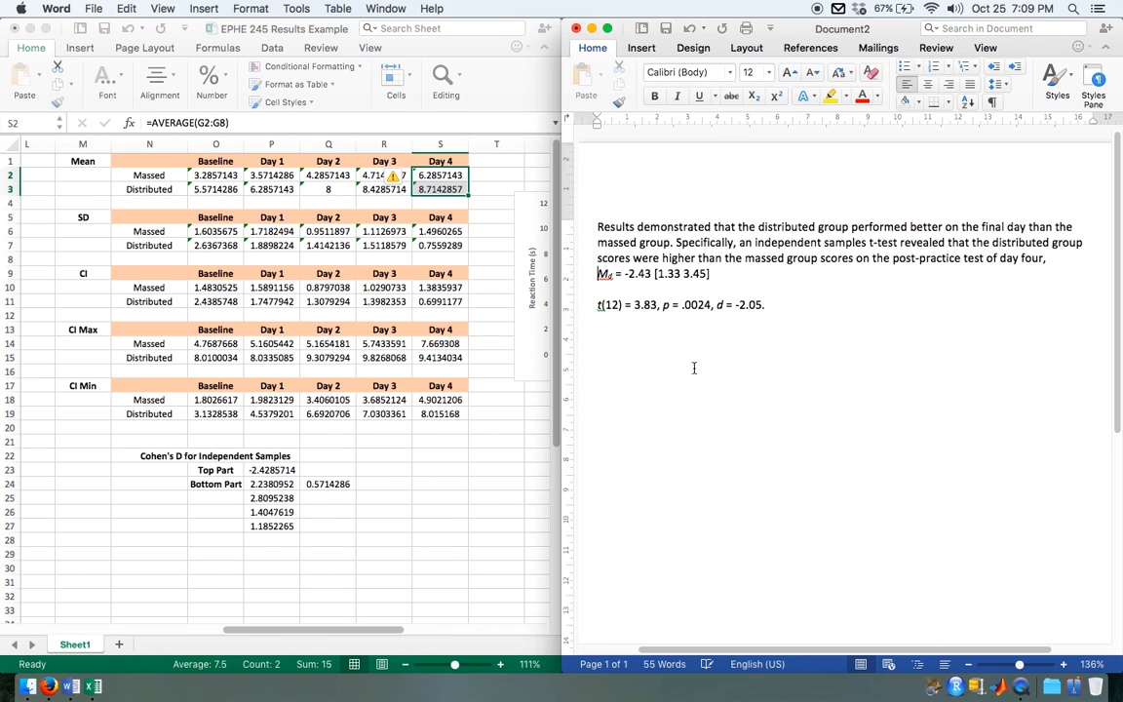
pyautogui.click(599, 305)
pyautogui.press('BackSpace')
pyautogui.press('BackSpace')
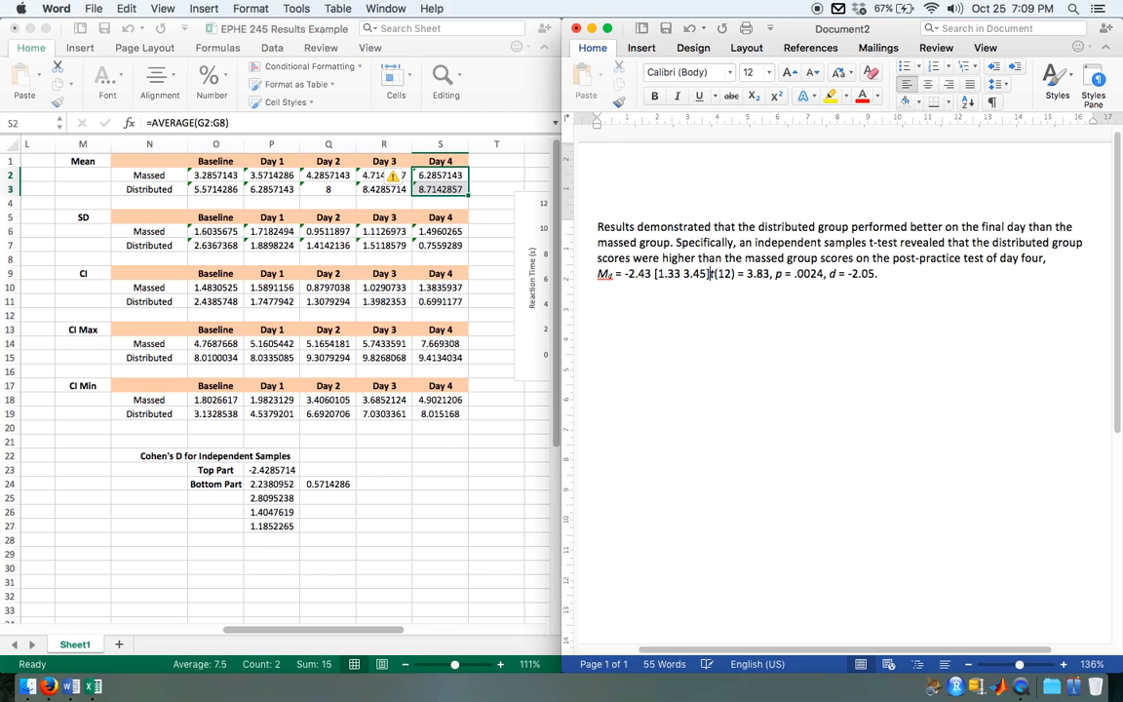
pyautogui.write(',')
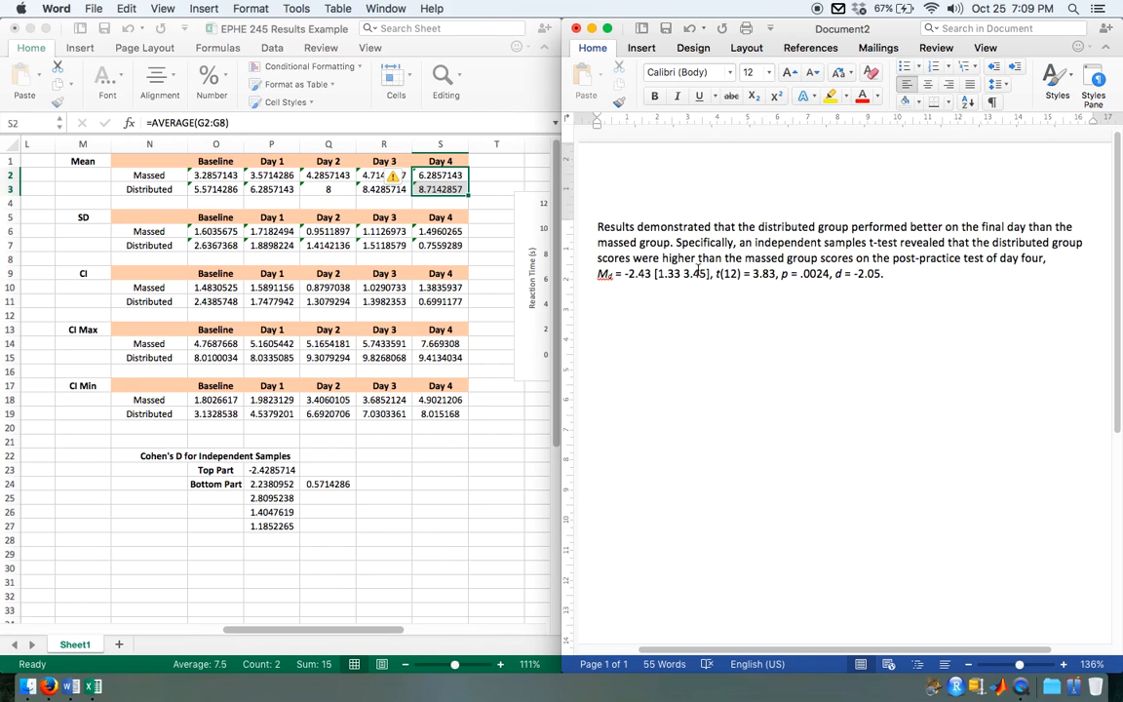
# Step: Make both confidence interval limits and the t-value negative: -1.33, -3.45 and -3.83
pyautogui.click(659, 274)
pyautogui.write('-')
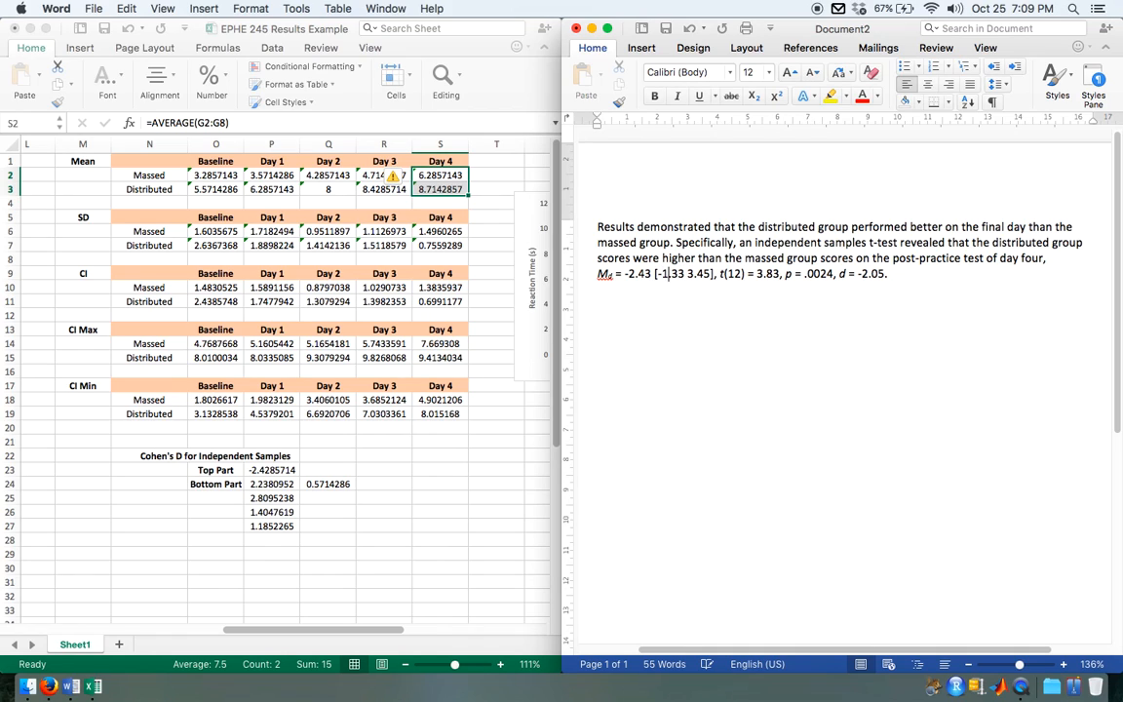
pyautogui.click(688, 274)
pyautogui.write('-')
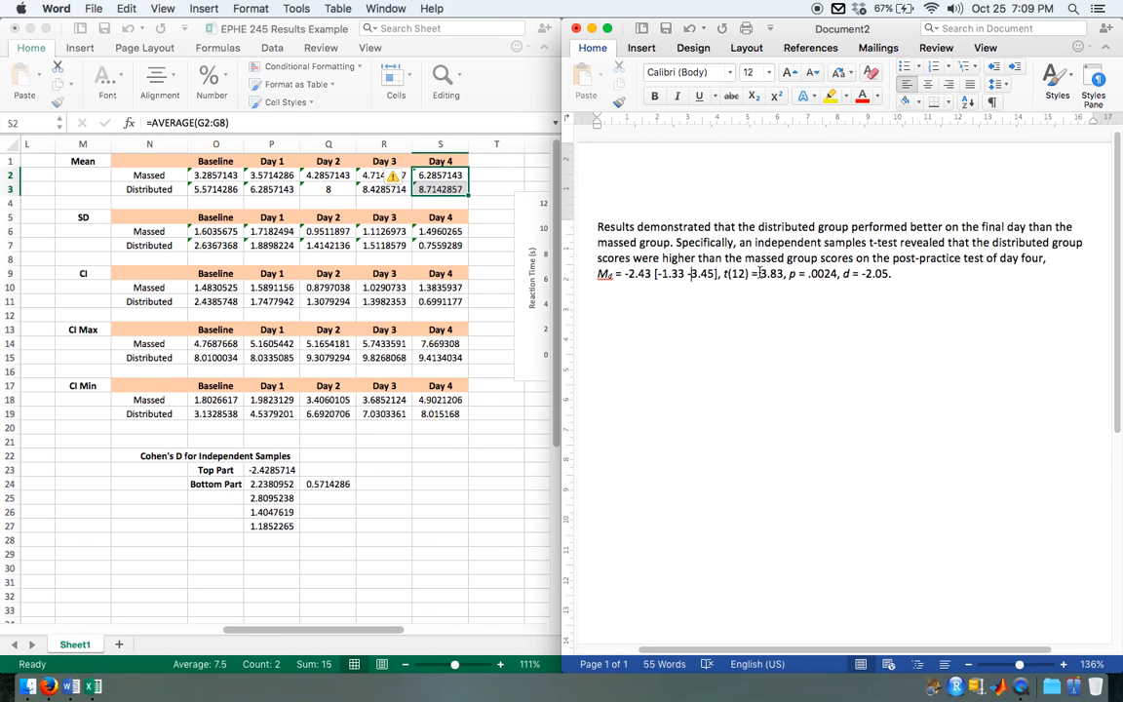
pyautogui.write('-')
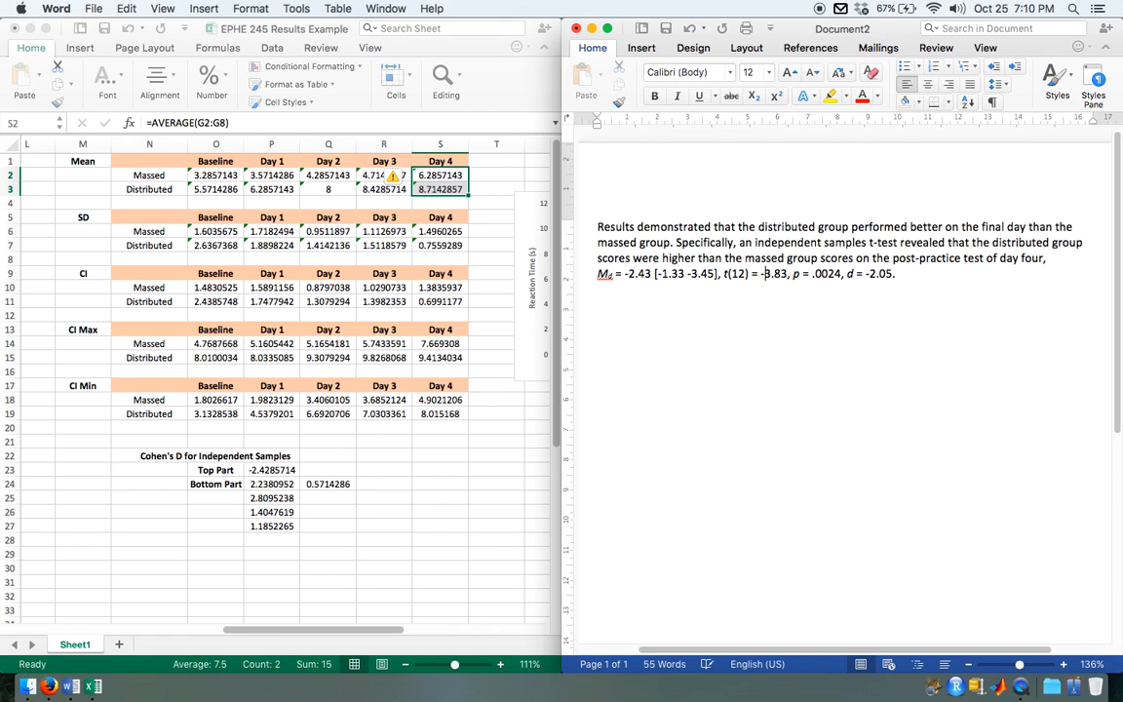
# Step: Check in the workbook how the Top Part of Cohen's d is calculated from the Day 4 means in S2 and S3
pyautogui.hscroll(-2, 342, 345)
pyautogui.hscroll(-5, 339, 344)
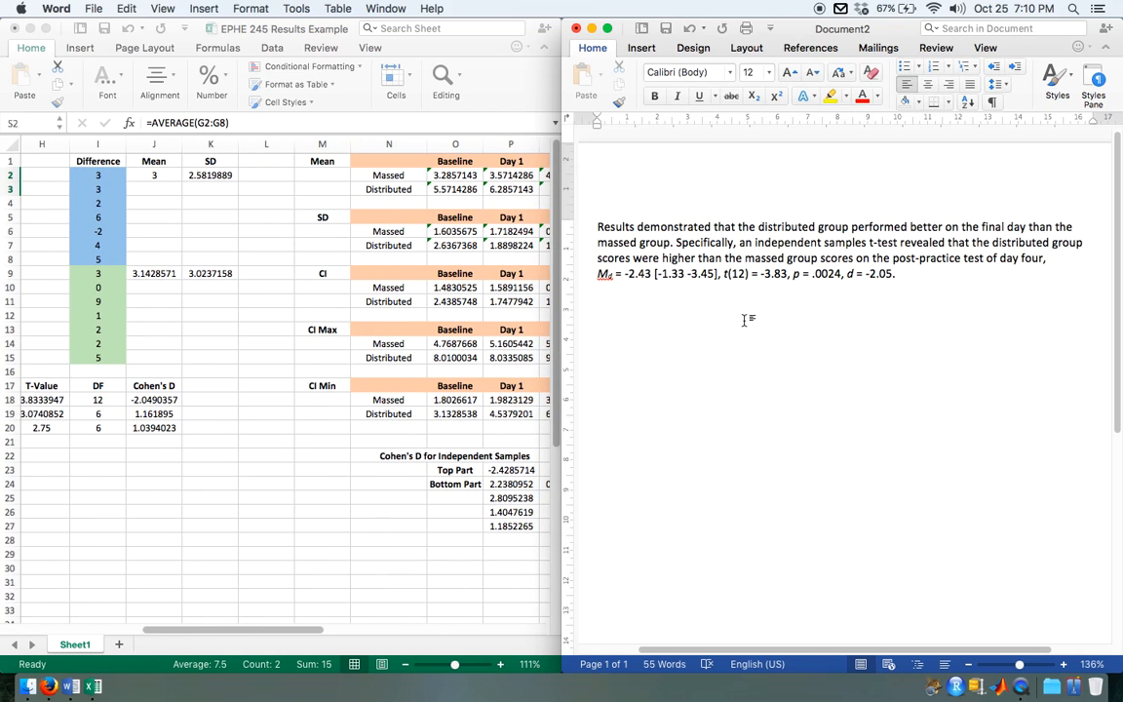
pyautogui.hscroll(5, 393, 464)
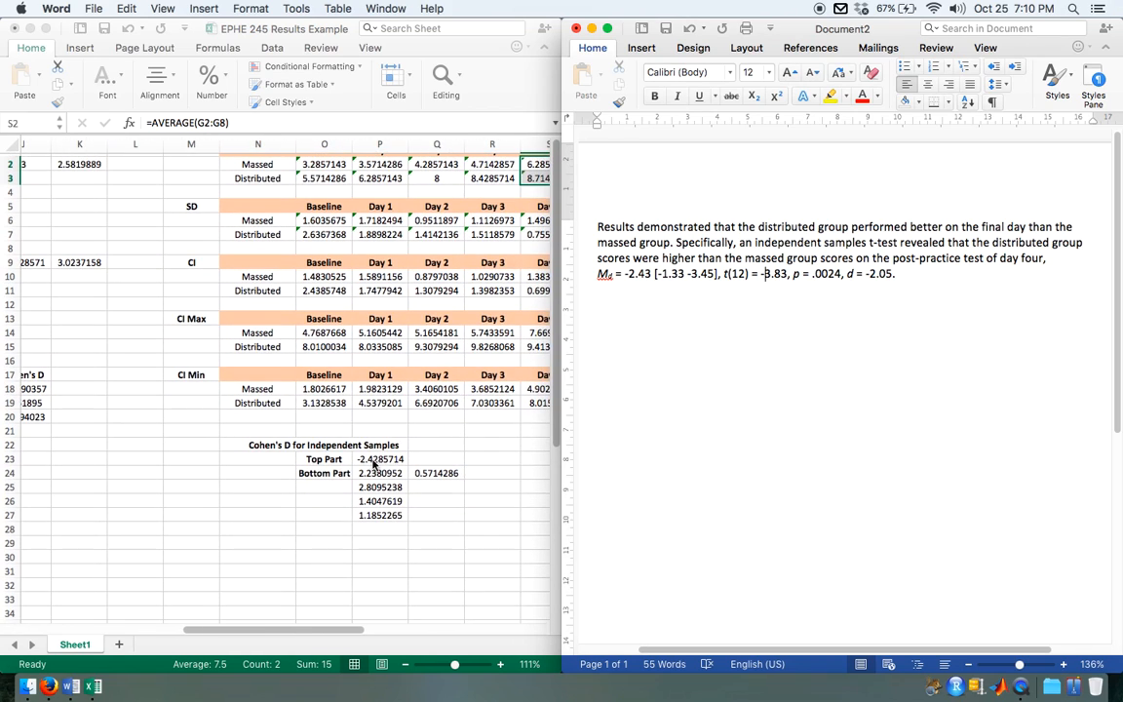
pyautogui.click(393, 463)
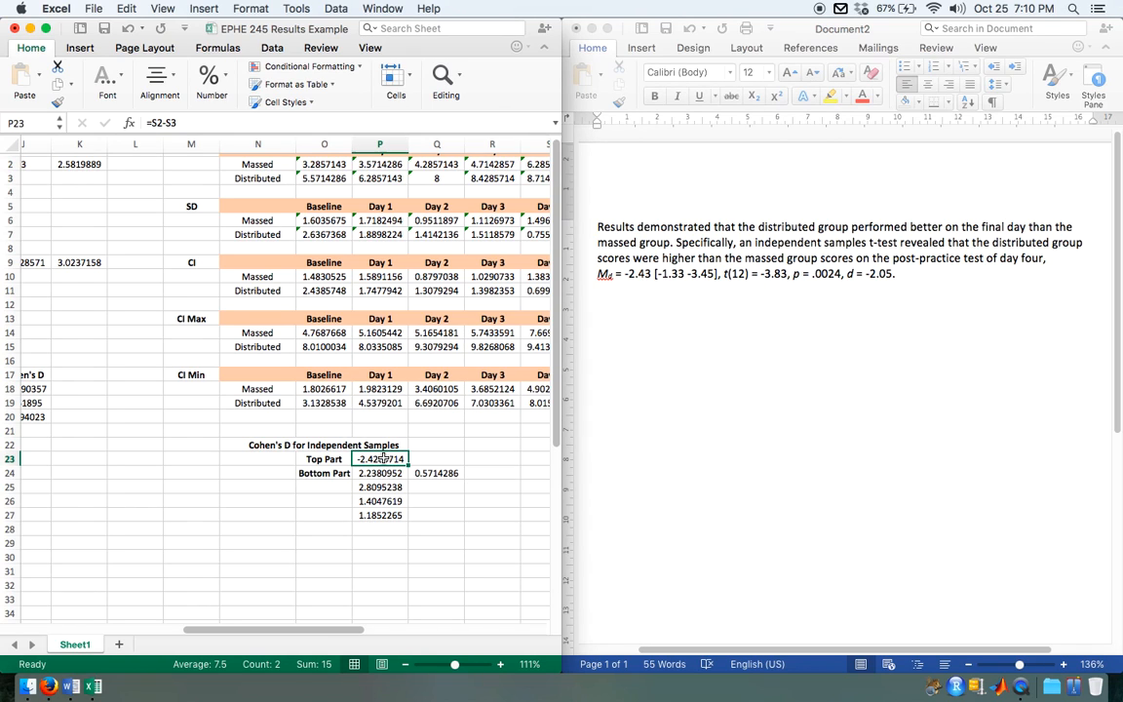
pyautogui.hscroll(2, 479, 441)
pyautogui.scroll(1, 479, 440)
pyautogui.hscroll(1, 479, 440)
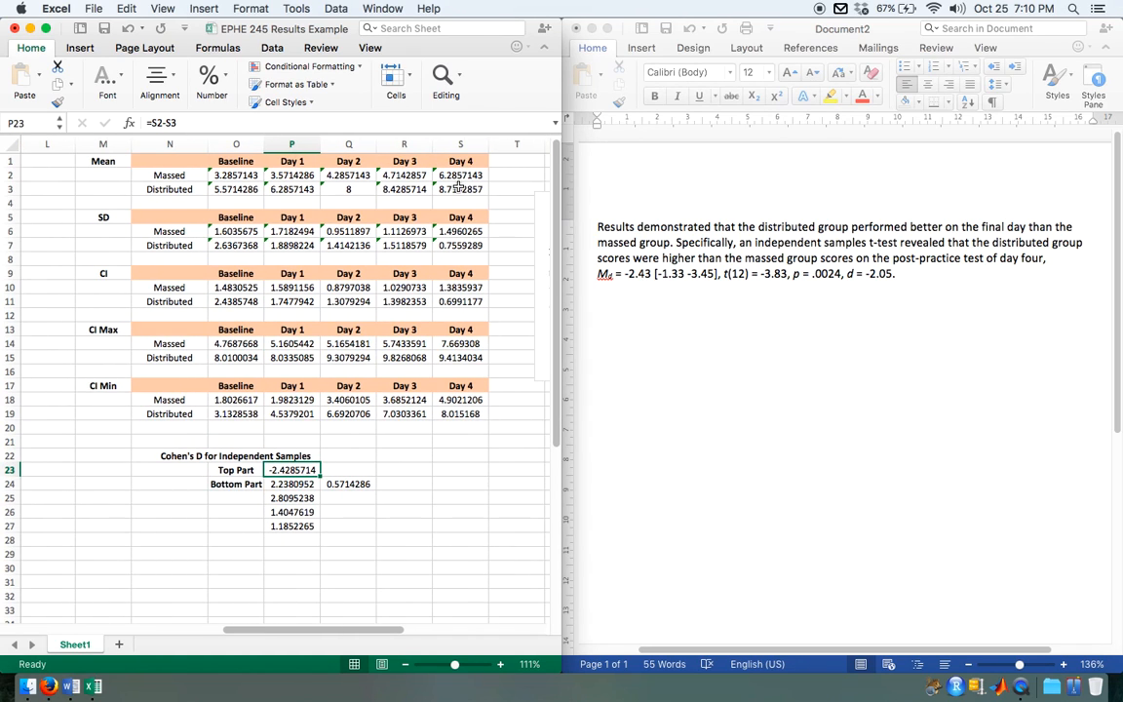
pyautogui.click(146, 122)
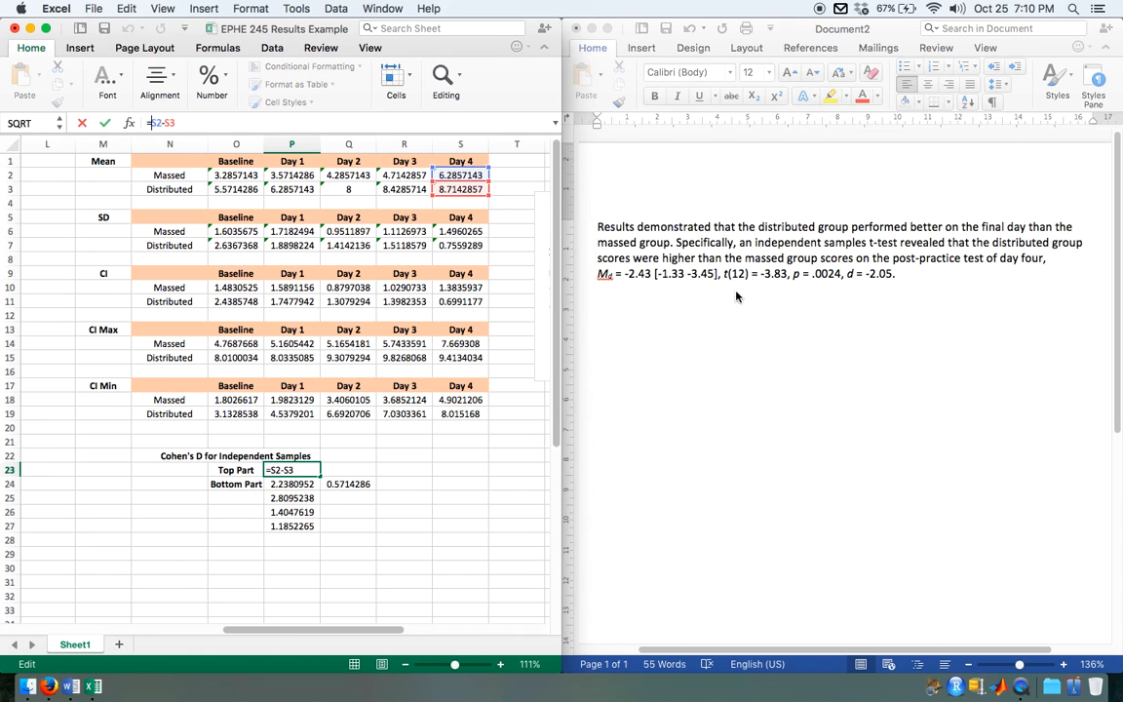
# Step: In the Word paragraph, make the mean difference and both confidence interval limits positive: 2.43 [1.33 3.45]
pyautogui.click(629, 278)
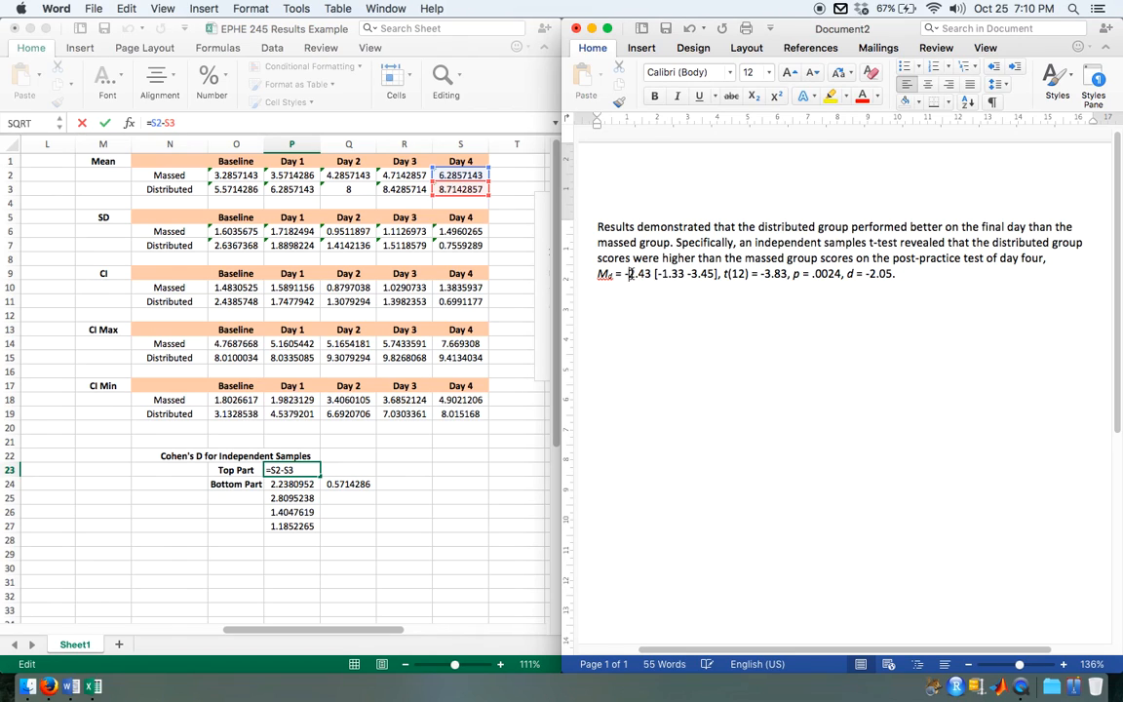
pyautogui.press('BackSpace')
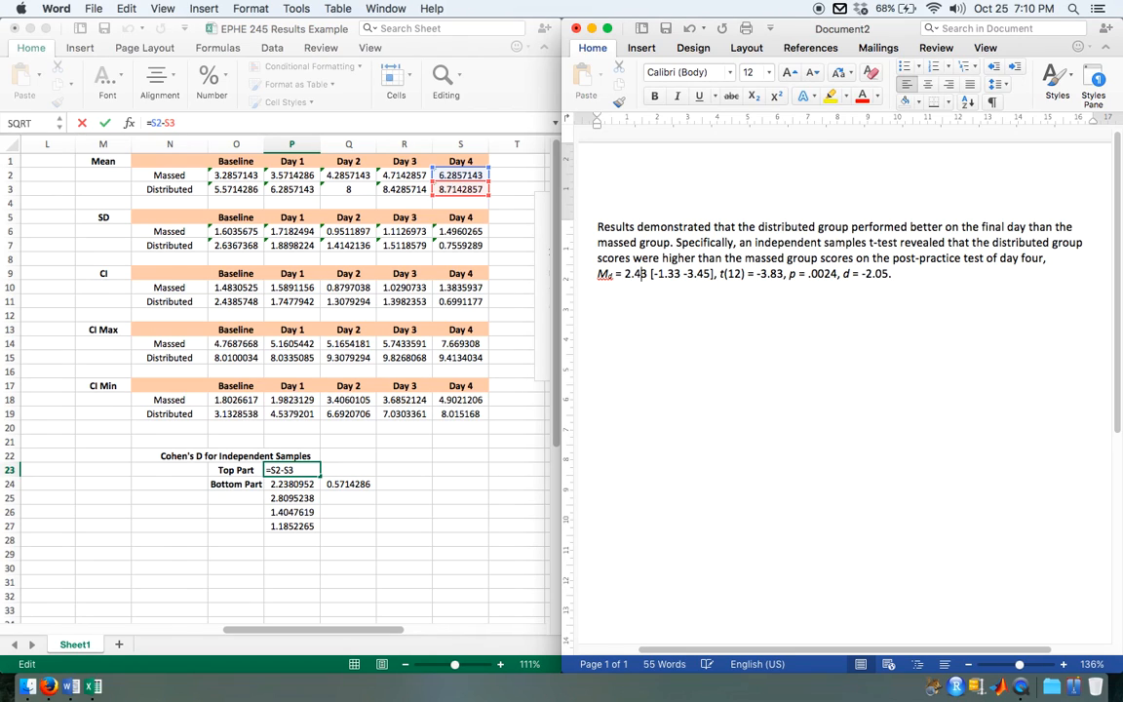
pyautogui.click(656, 274)
pyautogui.press('BackSpace')
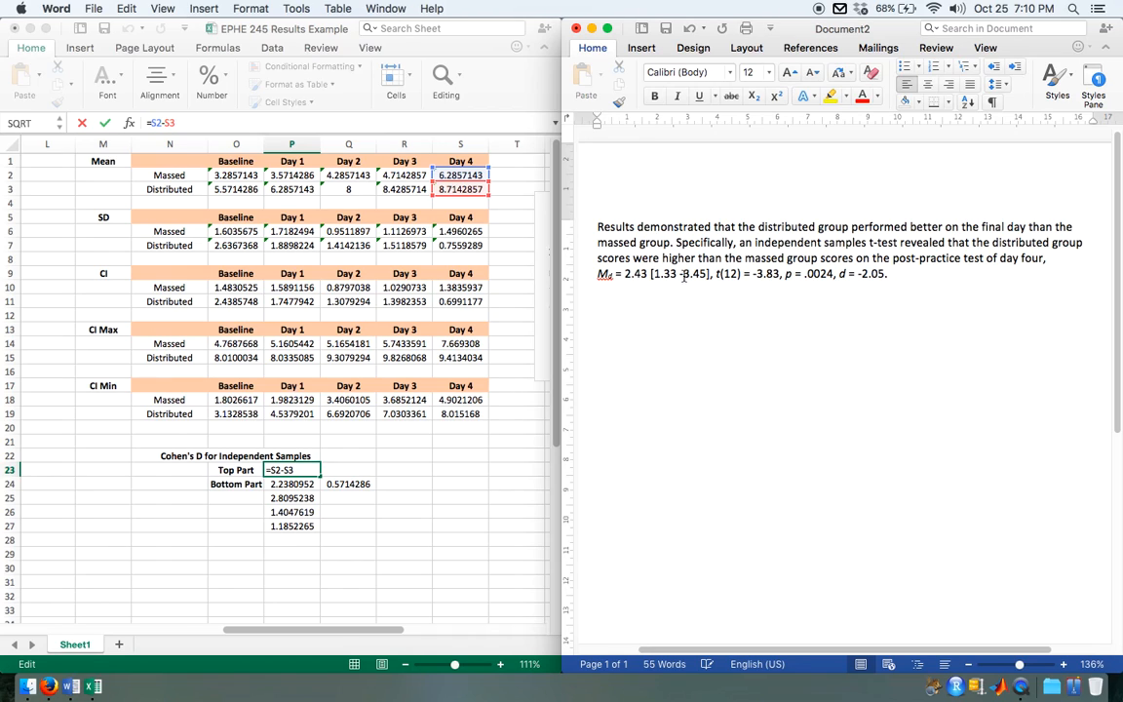
pyautogui.click(683, 274)
pyautogui.press('BackSpace')
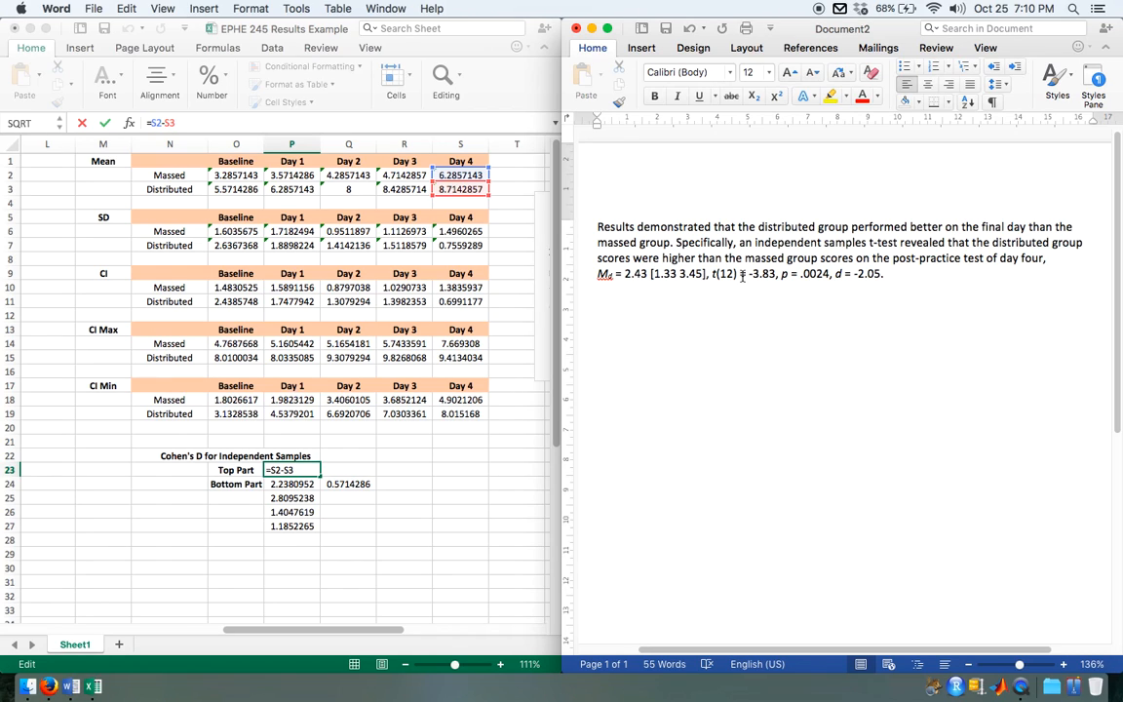
# Step: Make the t-value and Cohen's d positive: 3.83 and 2.05
pyautogui.click(753, 274)
pyautogui.press('BackSpace')
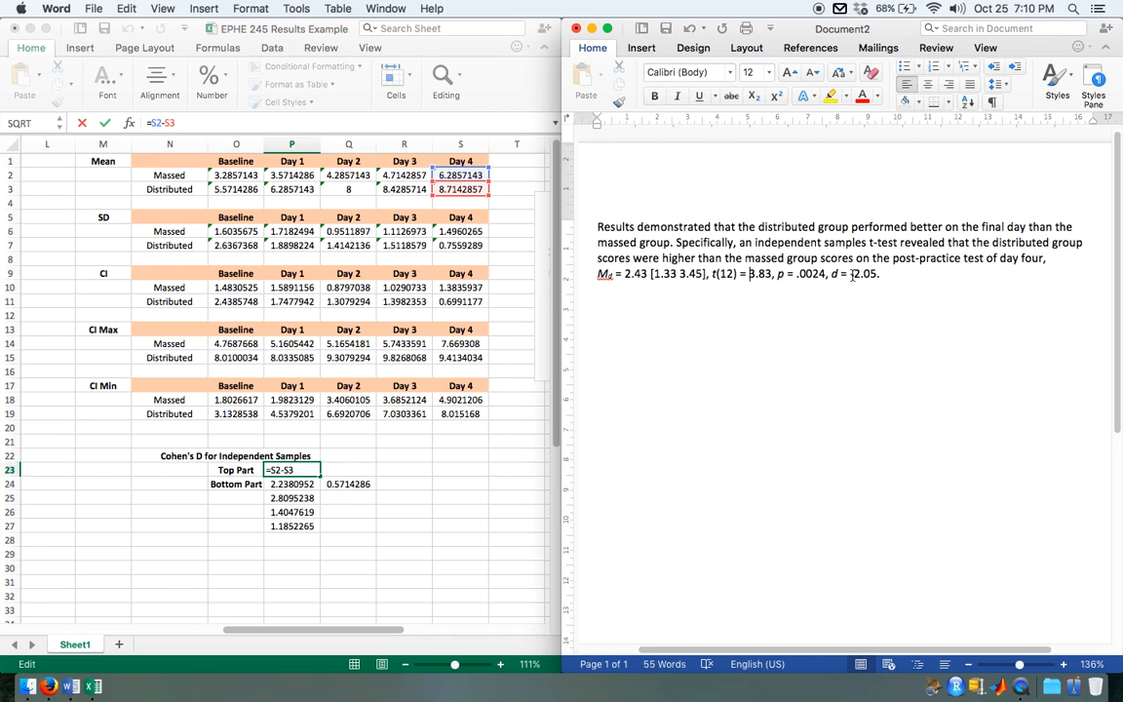
pyautogui.click(854, 274)
pyautogui.press('BackSpace')
# Step: Review the finished Results paragraph and its statistics line with the document in full screen
pyautogui.moveTo(600, 274); pyautogui.dragTo(882, 277)
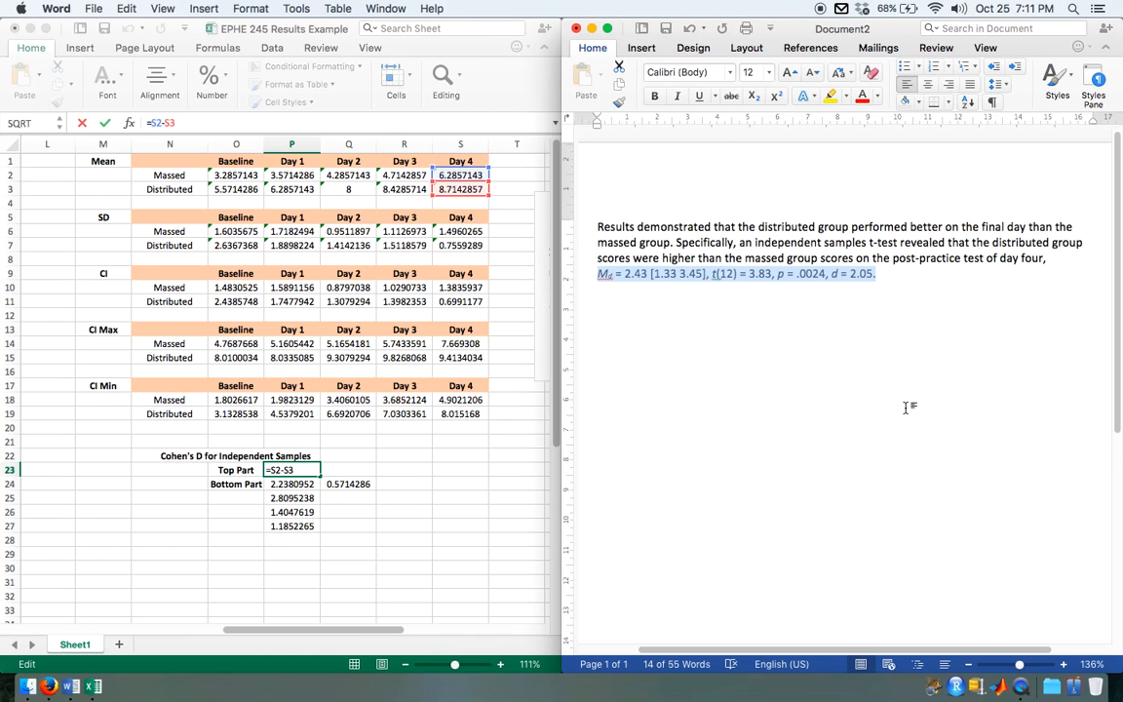
pyautogui.press('Right')
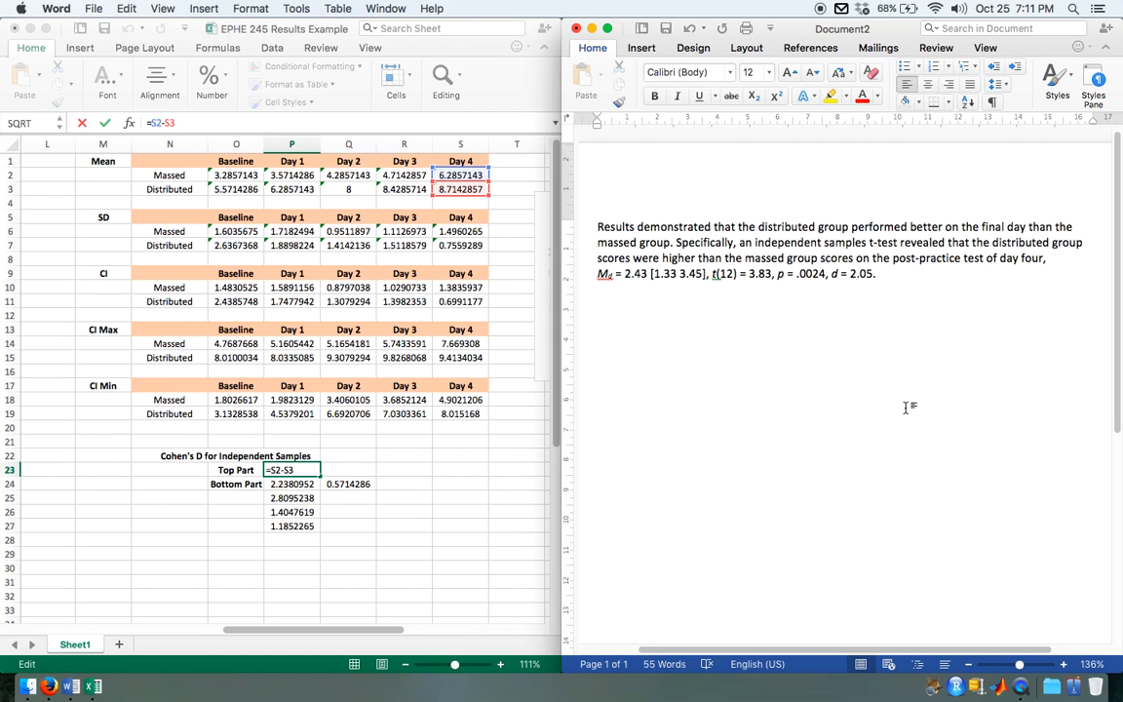
pyautogui.press('super+alt+f')
pyautogui.scroll(5, 571, 362)
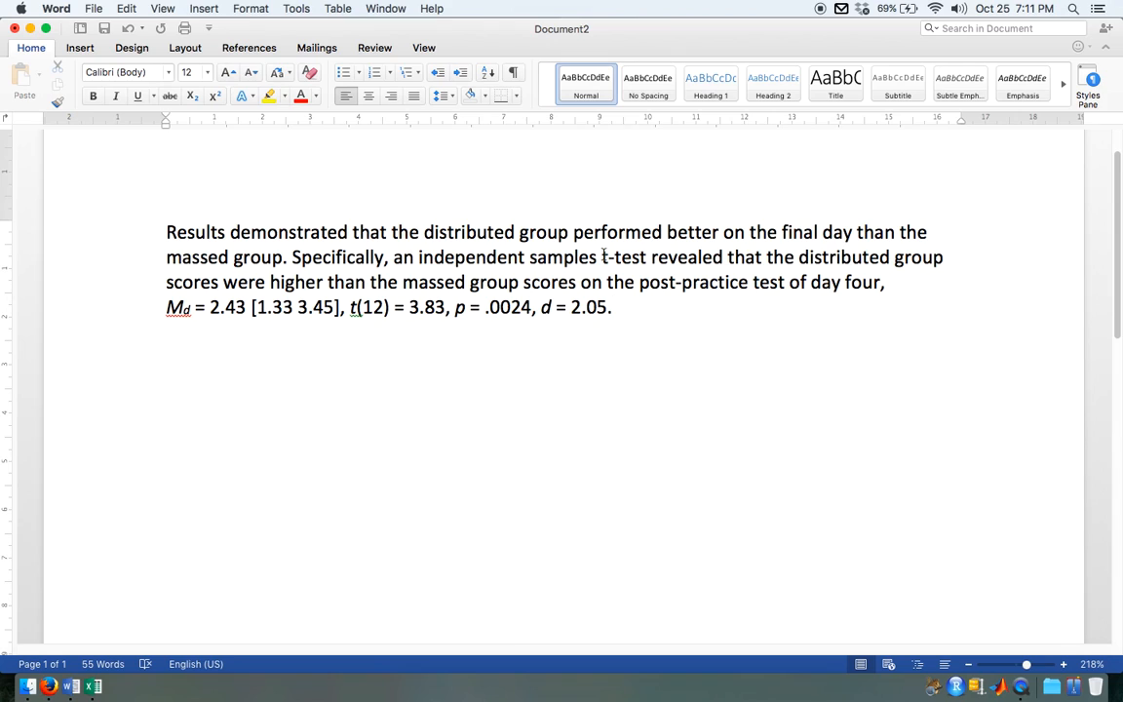
pyautogui.moveTo(166, 307); pyautogui.dragTo(629, 306)
pyautogui.click(179, 303)
pyautogui.scroll(-5, 556, 318)
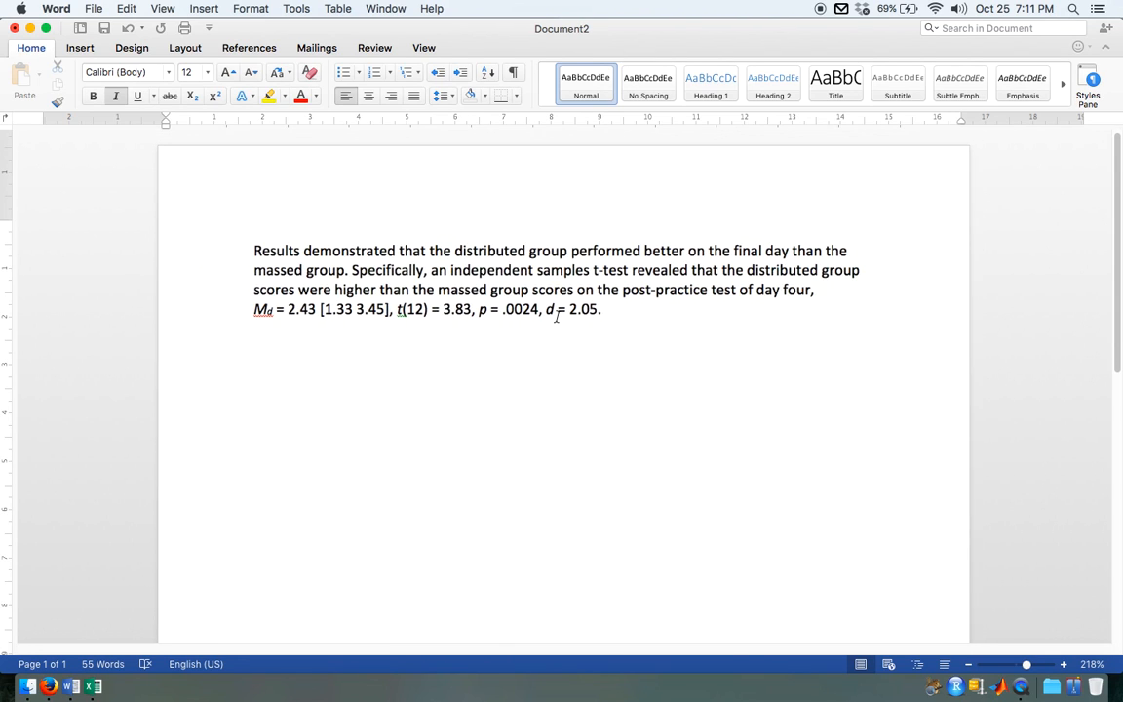
# Step: Switch to the Excel workbook in full screen, examine the raw scores and group statistics, and cancel the open formula edit in P23
pyautogui.press('alt+super+Right')
pyautogui.click(457, 594)
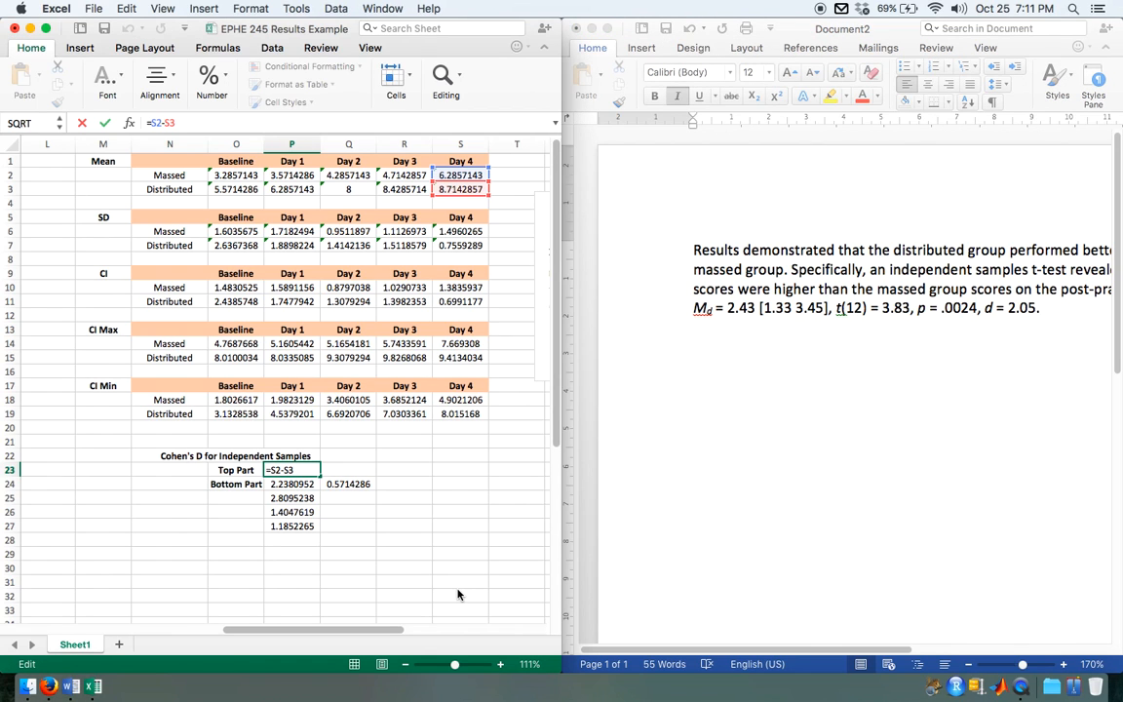
pyautogui.press('alt+super+f')
pyautogui.scroll(-5, 467, 494)
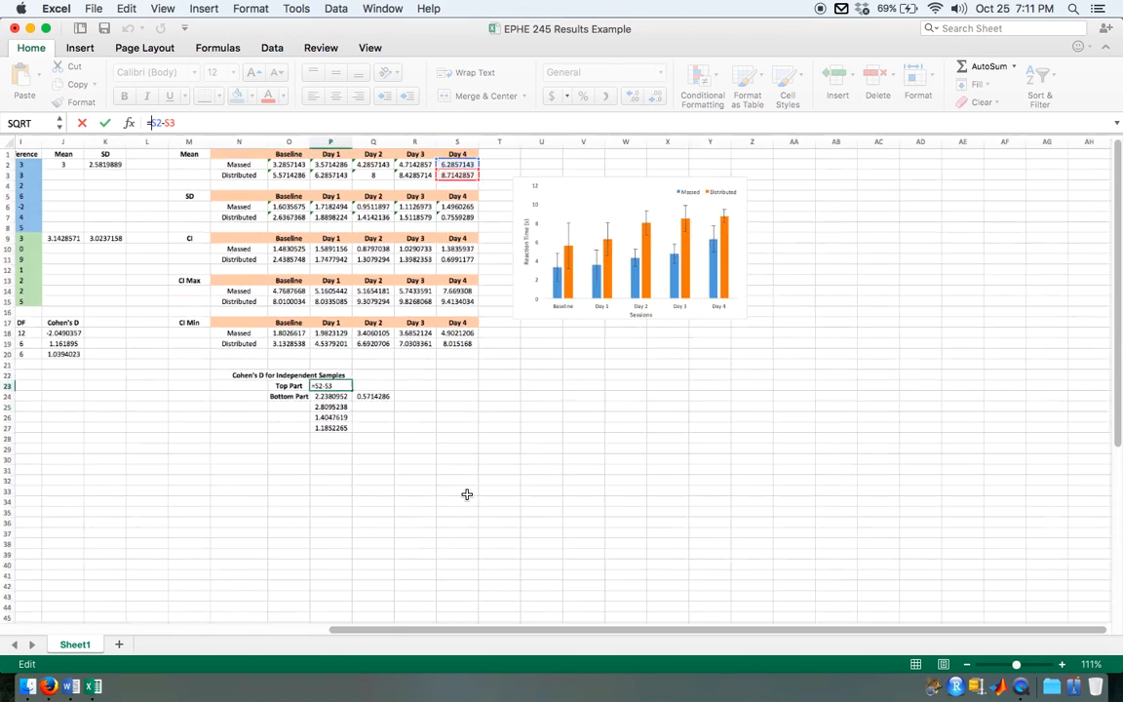
pyautogui.hscroll(-3, 467, 494)
pyautogui.scroll(10, 467, 494)
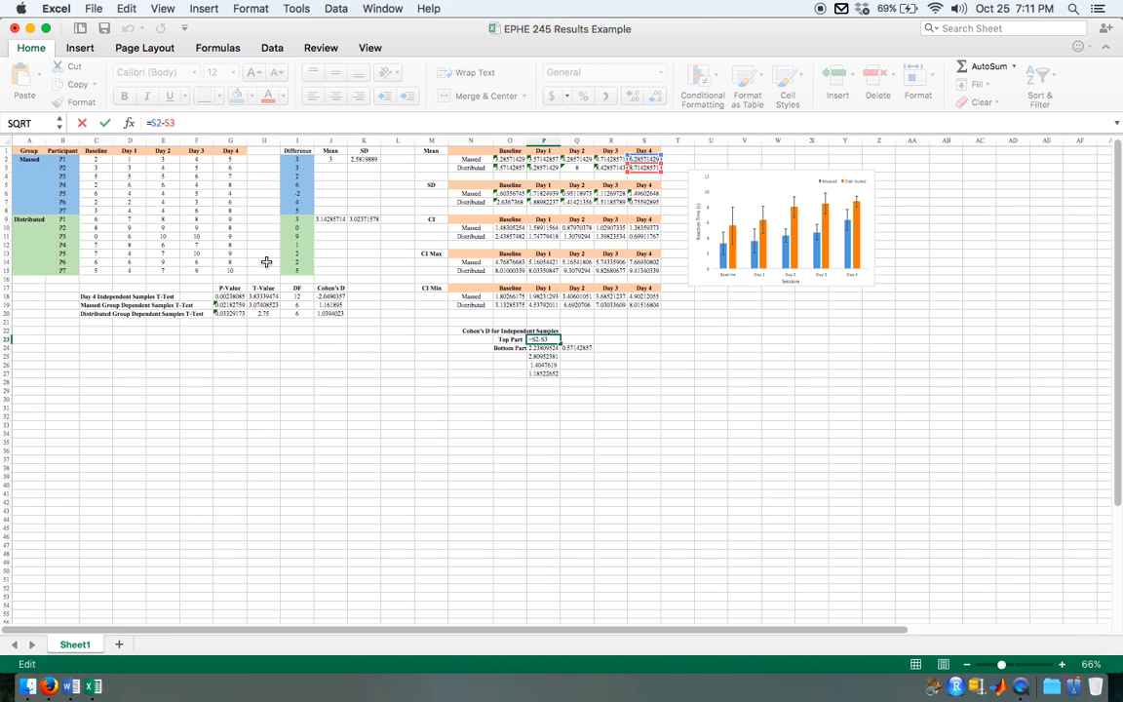
pyautogui.scroll(10, 261, 181)
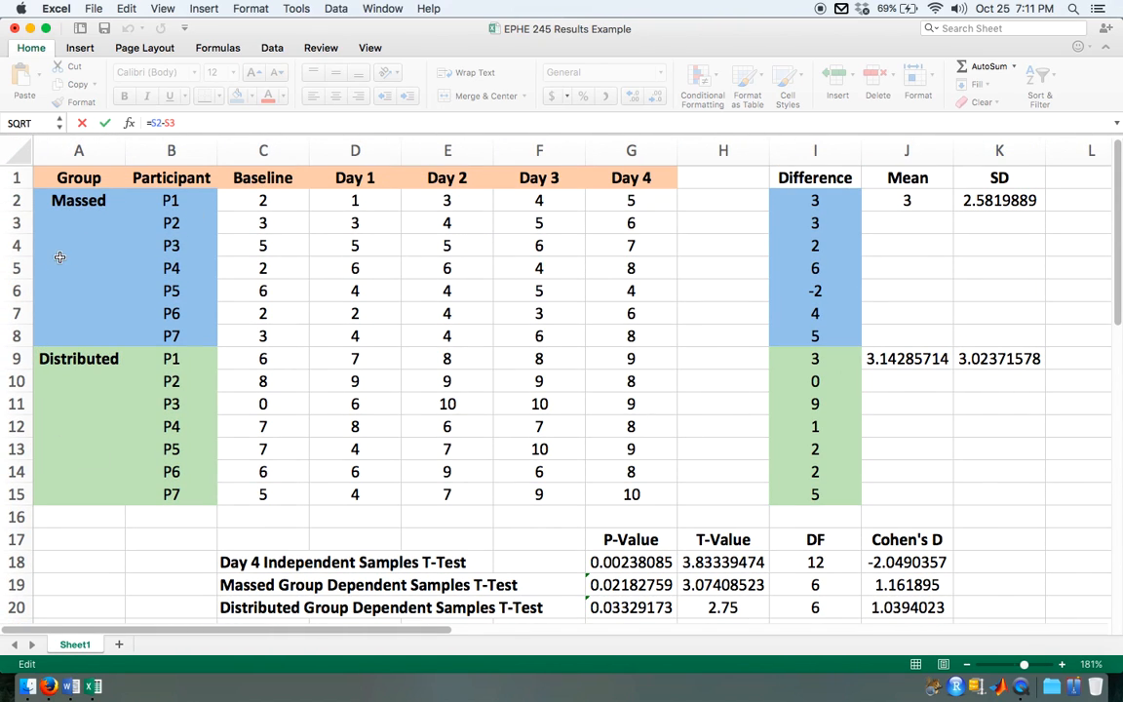
pyautogui.hscroll(15, 635, 454)
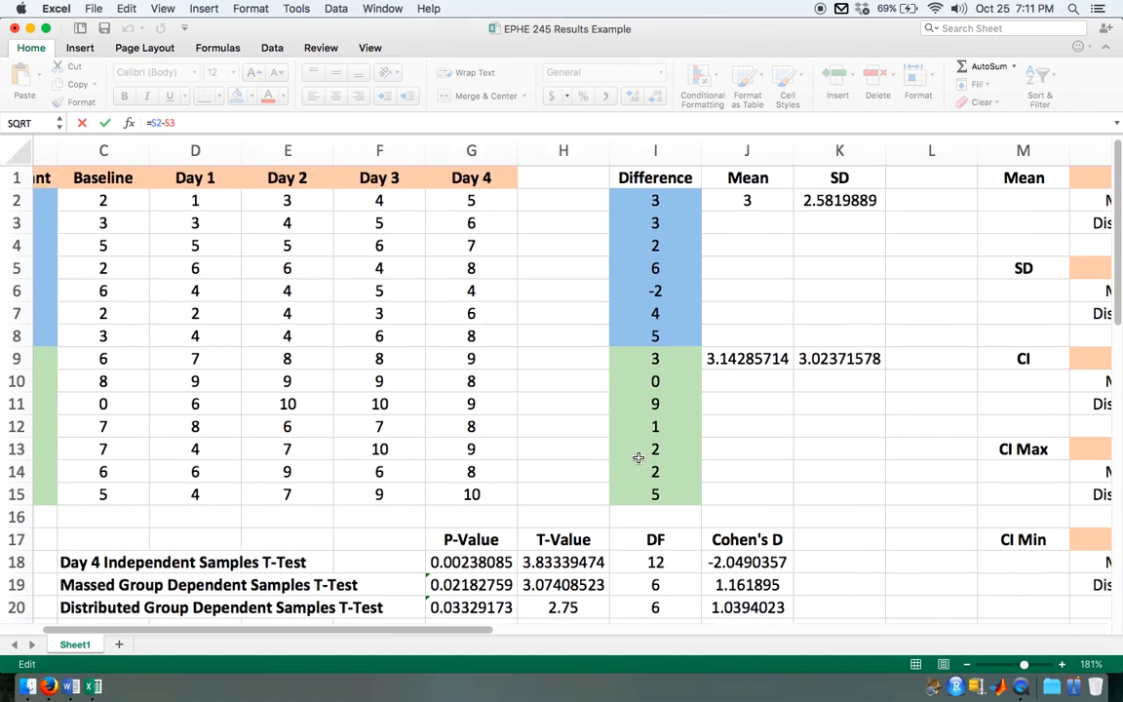
pyautogui.hscroll(2, 639, 457)
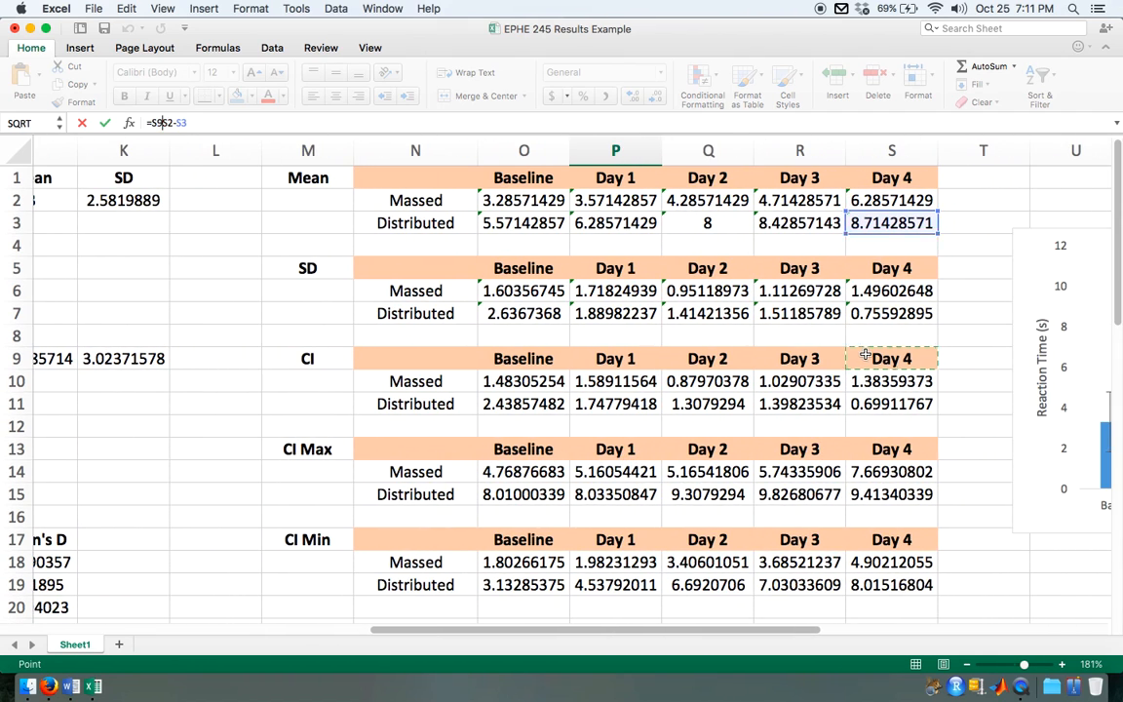
pyautogui.click(968, 259)
pyautogui.press('Escape')
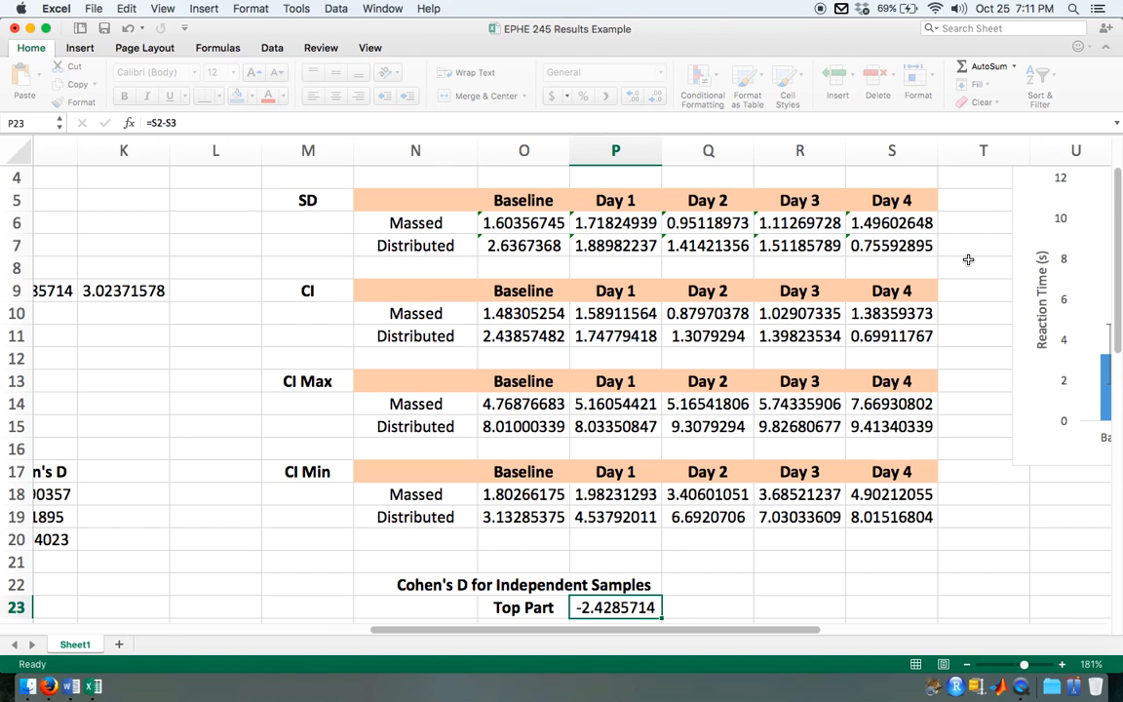
# Step: Examine the Day 4 group statistics, the reaction time chart and the t-test summary table
pyautogui.scroll(3, 913, 294)
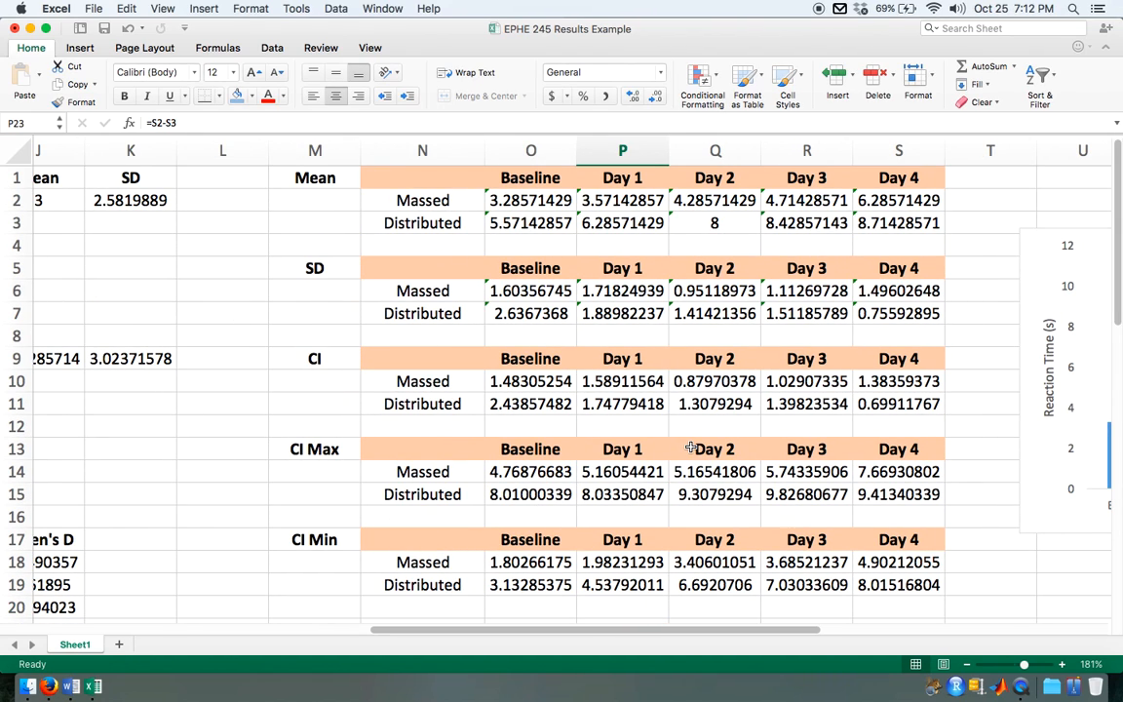
pyautogui.hscroll(8, 690, 446)
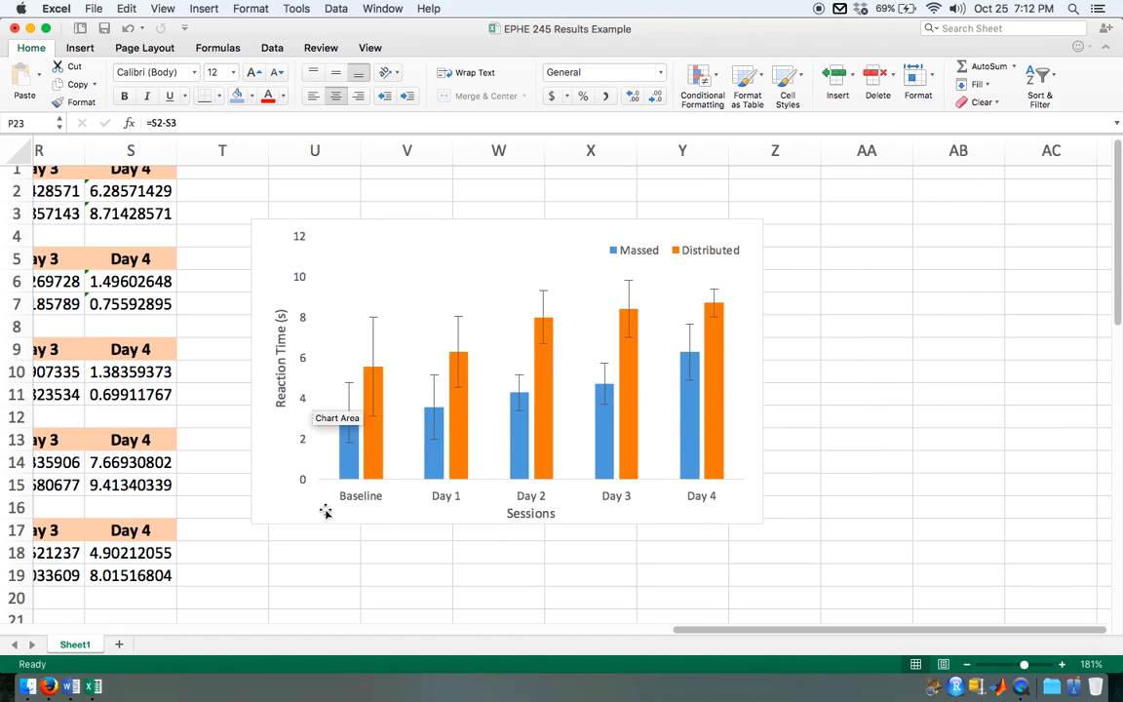
pyautogui.scroll(-5, 715, 452)
pyautogui.hscroll(-3, 715, 452)
pyautogui.hscroll(-12, 649, 447)
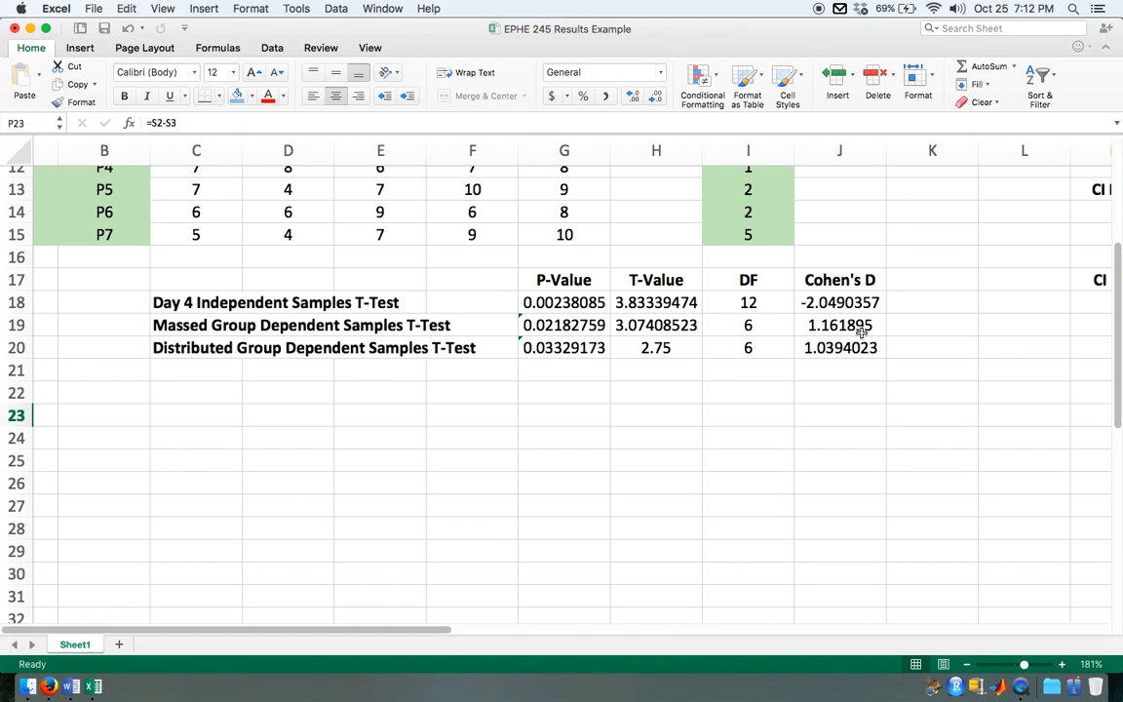
# Step: In the Word document, insert "Descriptive statistics can be found in Table 1 and illustrated in Figure 1." at the start of the paragraph
pyautogui.click(70, 687)
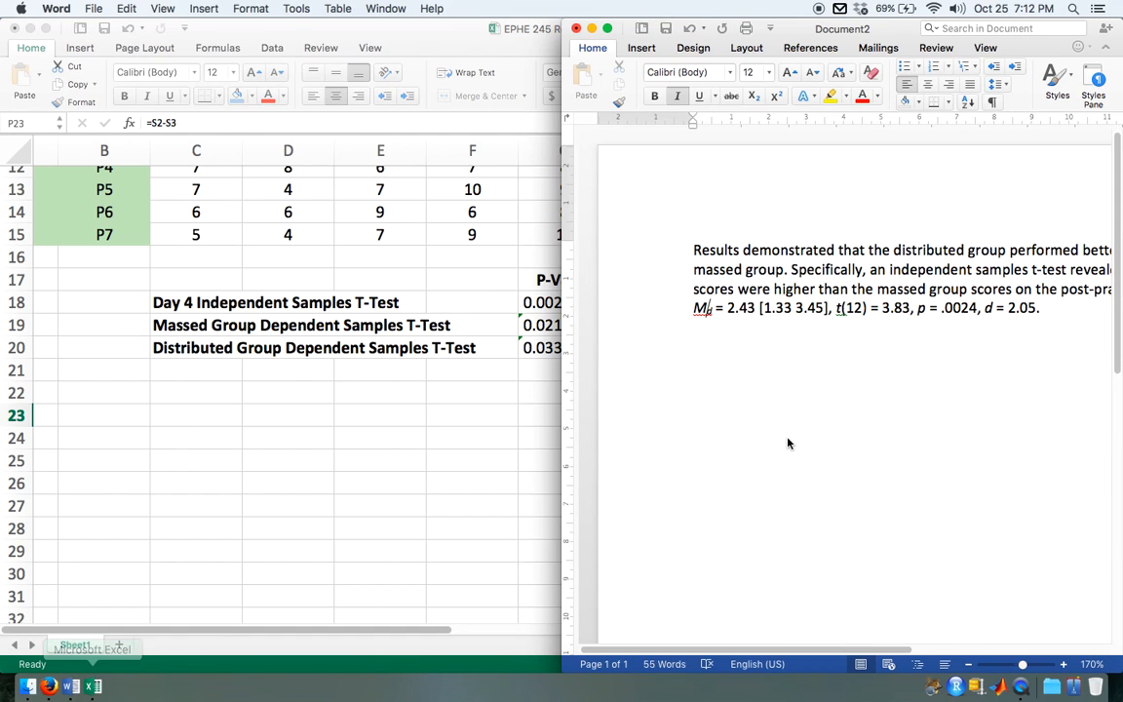
pyautogui.press('alt+super+f')
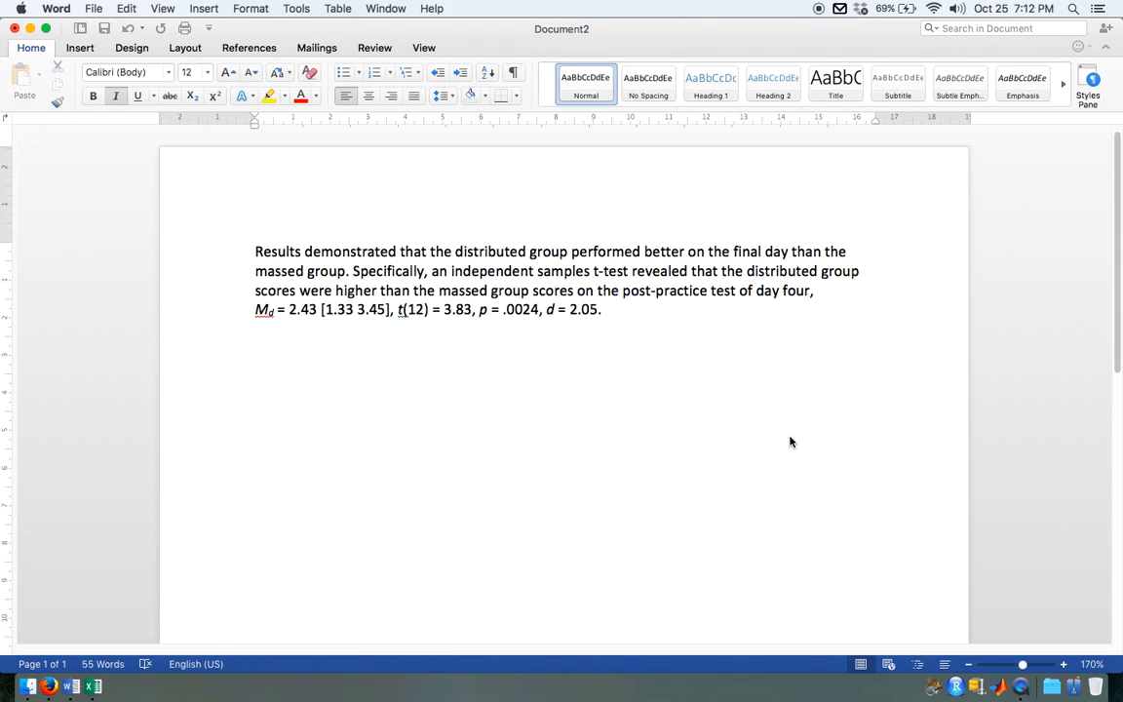
pyautogui.click(715, 413)
pyautogui.write('Descri')
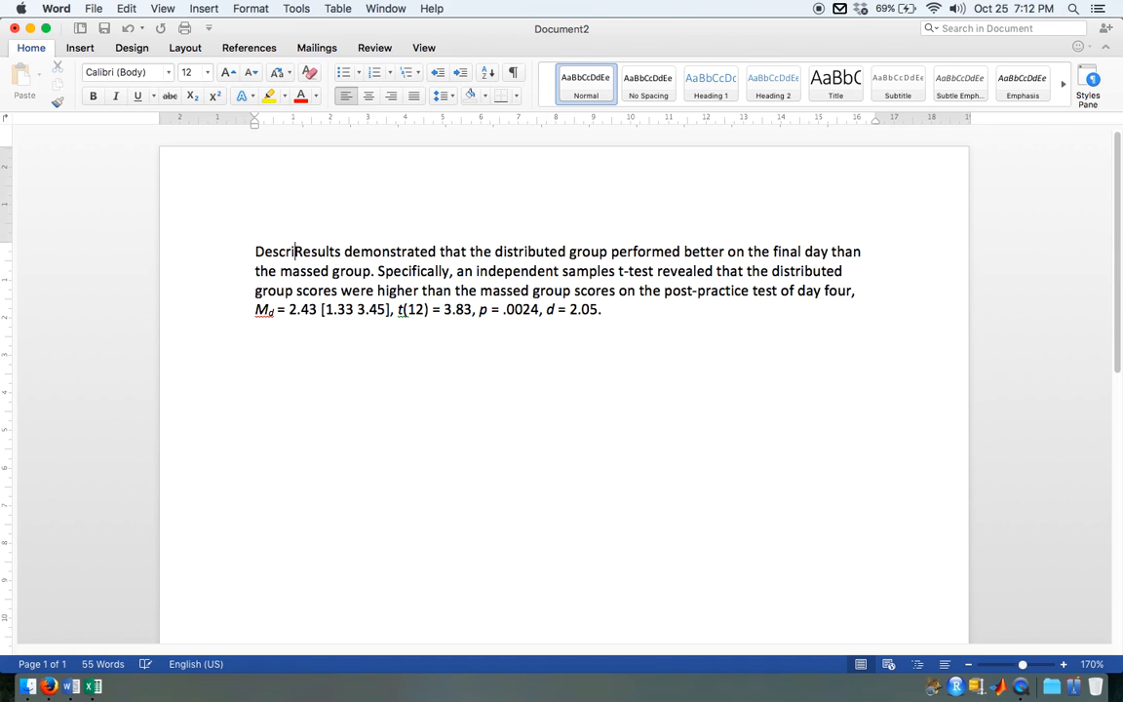
pyautogui.write('ptive s')
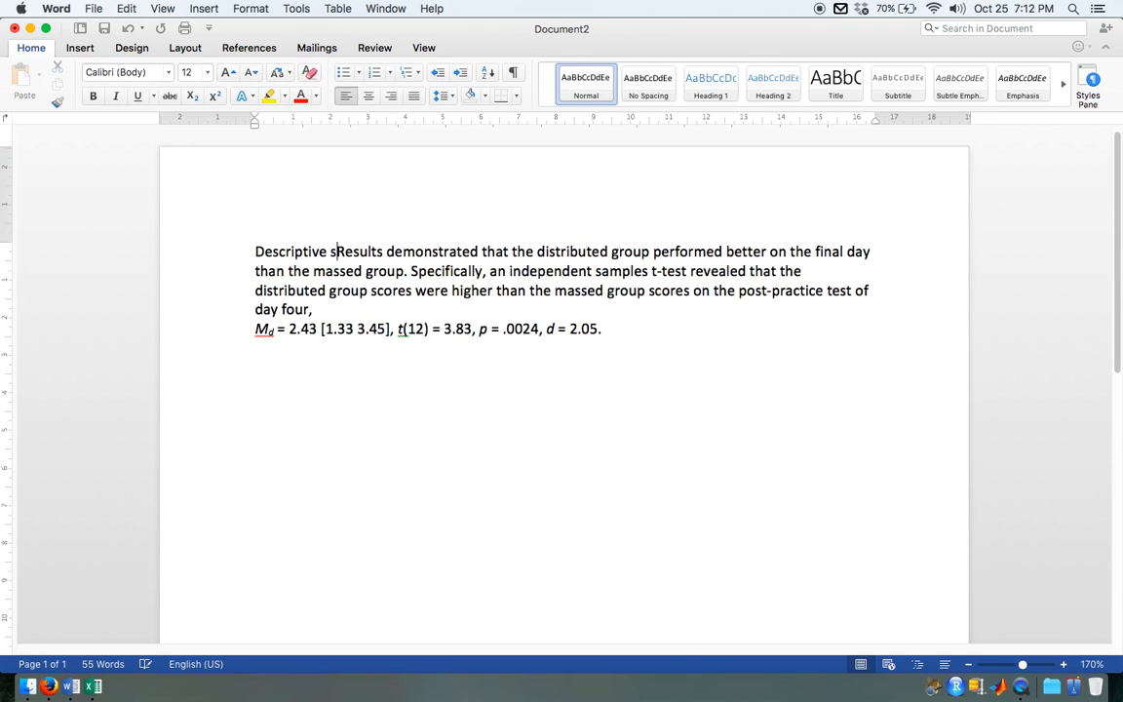
pyautogui.write('tatistics can be ')
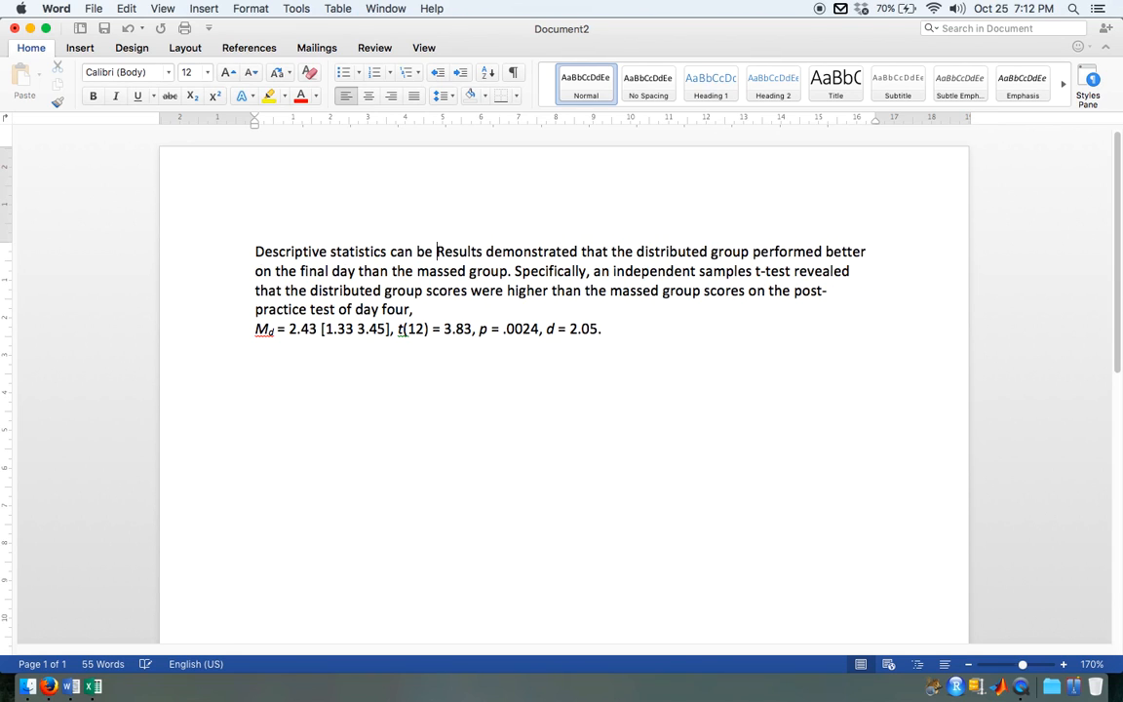
pyautogui.write('found in Tab')
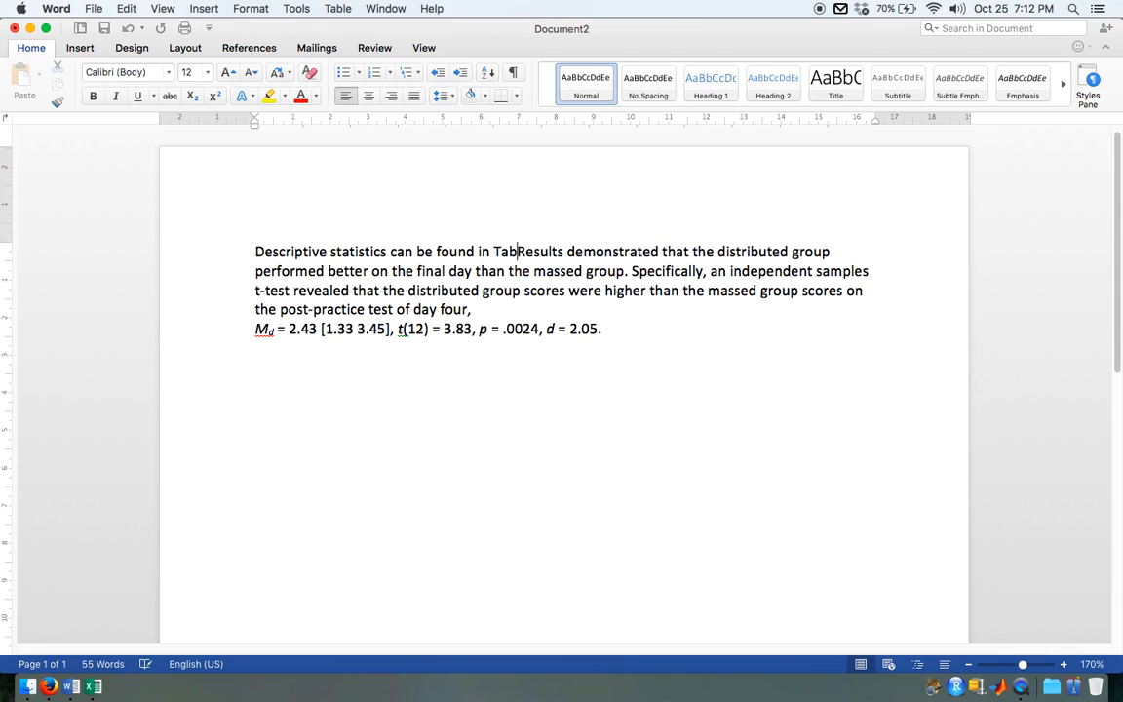
pyautogui.write('le 1 ')
pyautogui.write('and illustra')
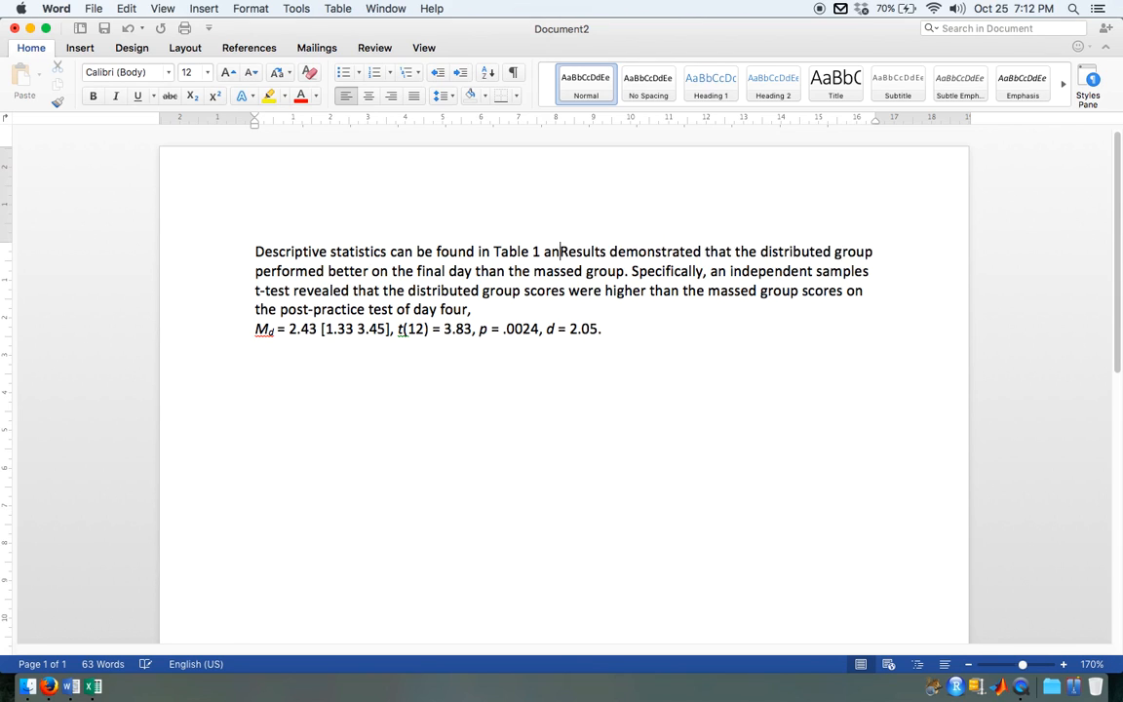
pyautogui.write('ted in Figure ')
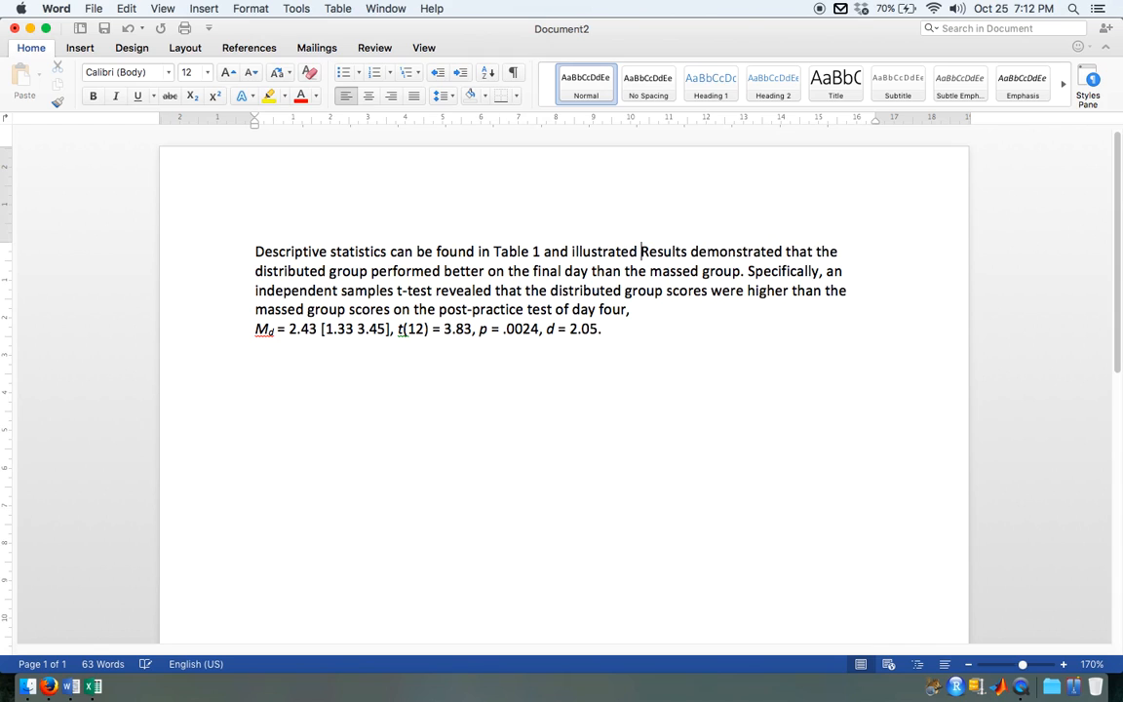
pyautogui.write('1.')
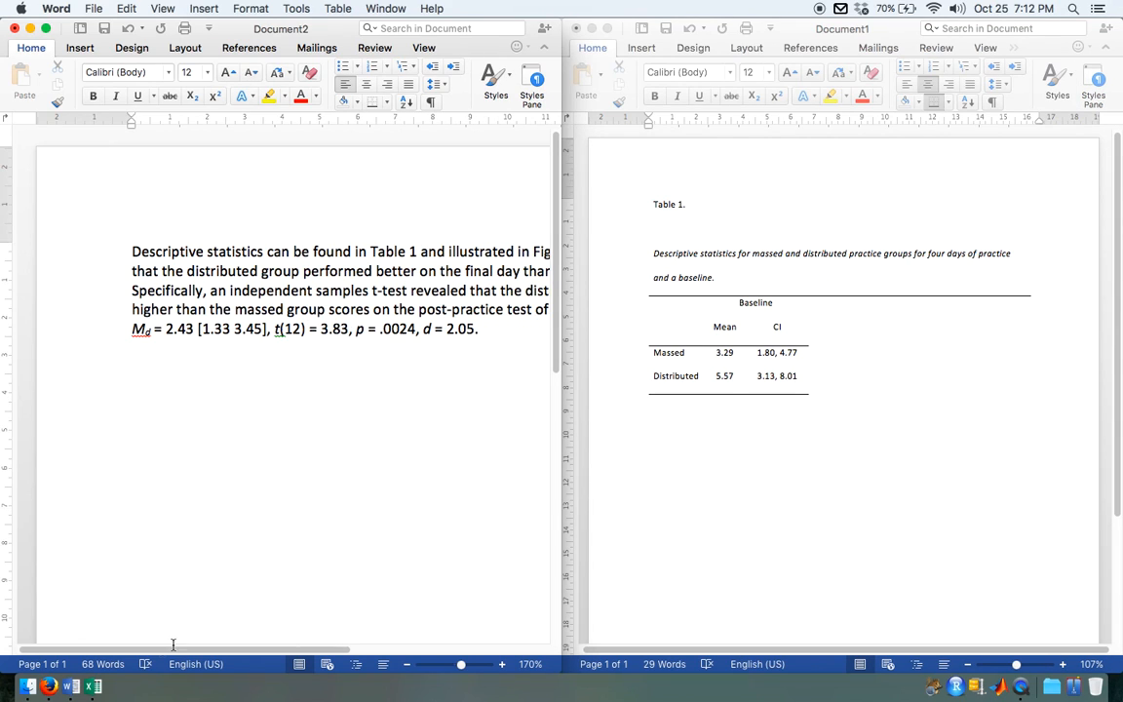
# Step: Switch back to the Excel workbook and look at the reaction time chart beside the statistics tables
pyautogui.click(93, 686)
pyautogui.hscroll(10, 856, 427)
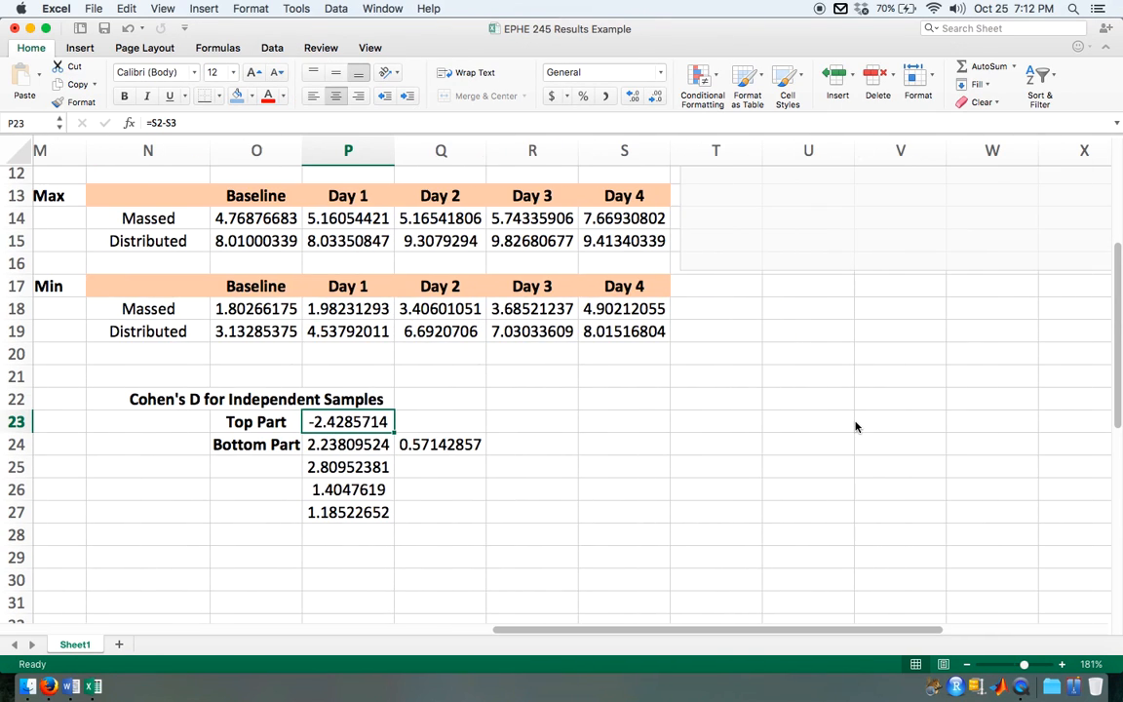
pyautogui.scroll(5, 856, 426)
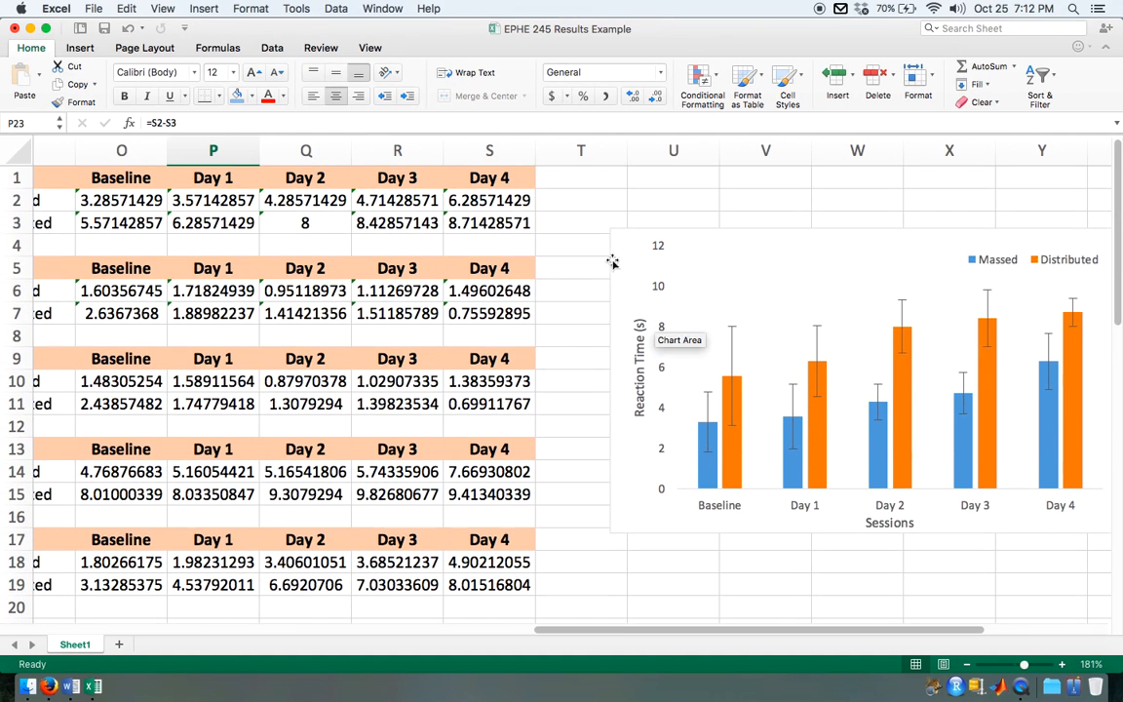
# Step: Copy the reaction time chart from the workbook and switch back to the Word documents
pyautogui.click(611, 252)
pyautogui.click(628, 250)
pyautogui.press('super+c')
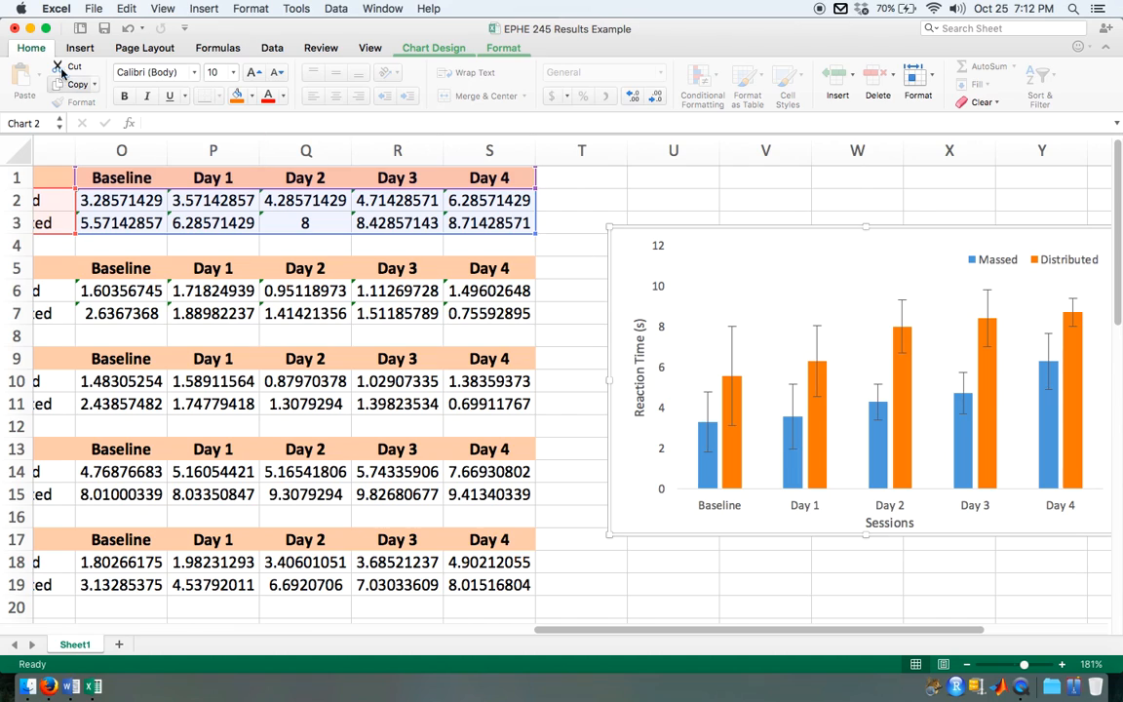
pyautogui.rightClick(625, 244)
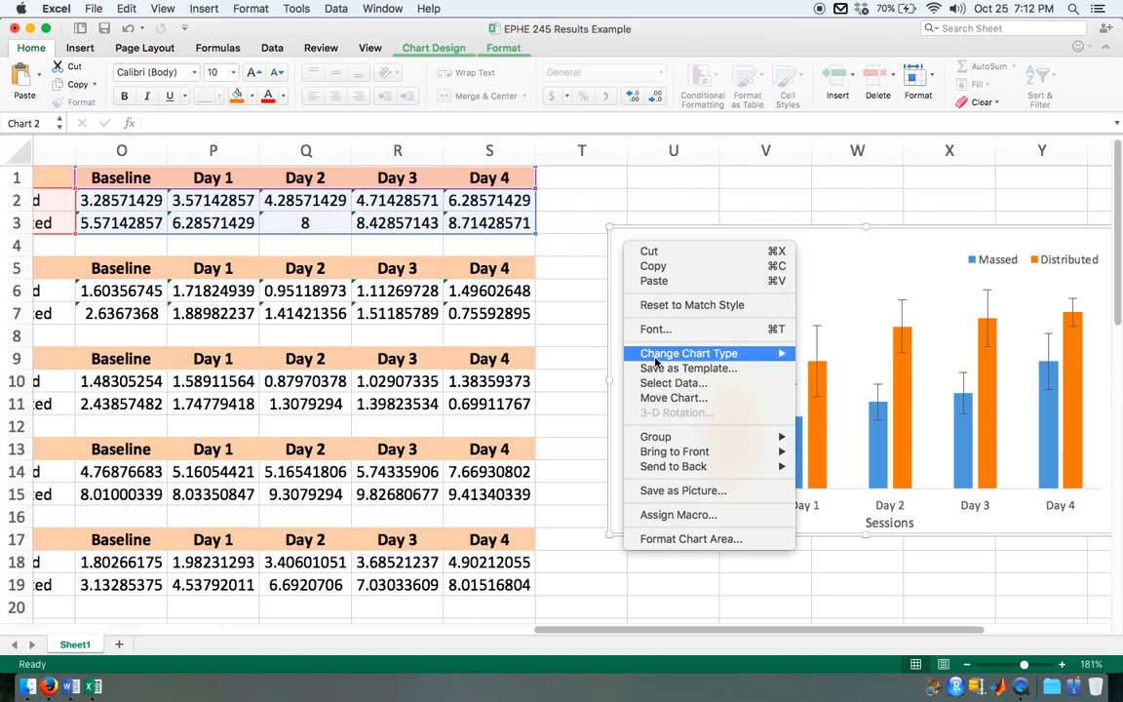
pyautogui.click(655, 266)
pyautogui.click(31, 28)
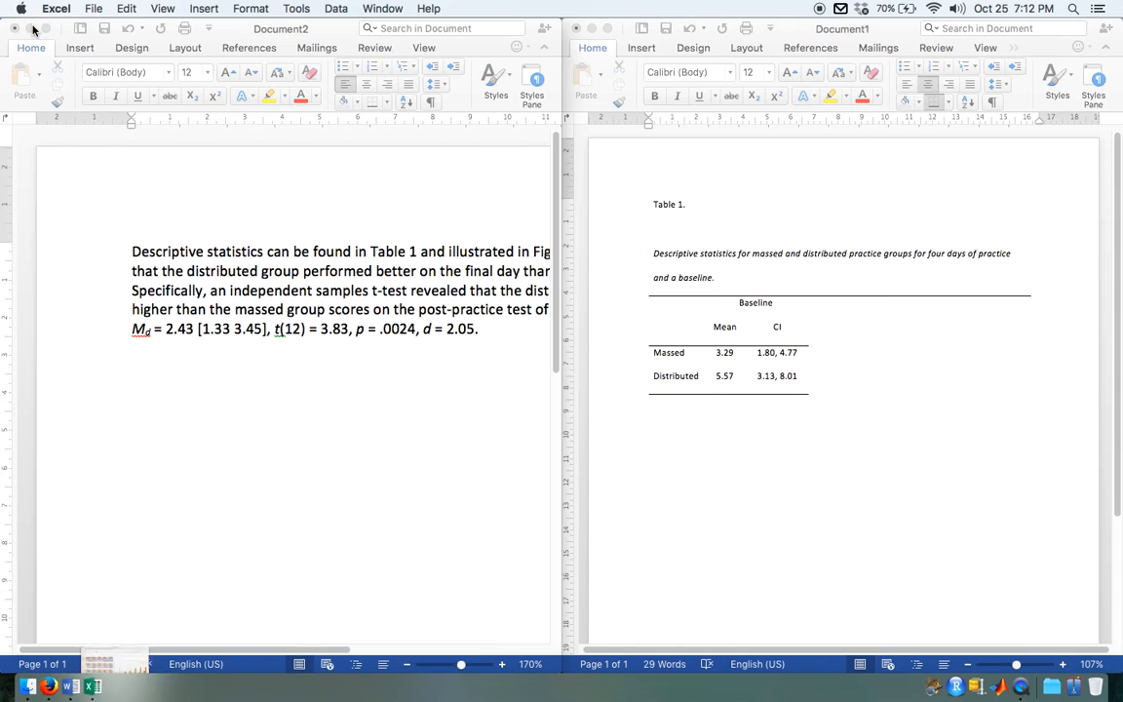
# Step: Paste the copied reaction time chart below the results paragraph, leaving a blank line between them
pyautogui.click(512, 382)
pyautogui.press('Return')
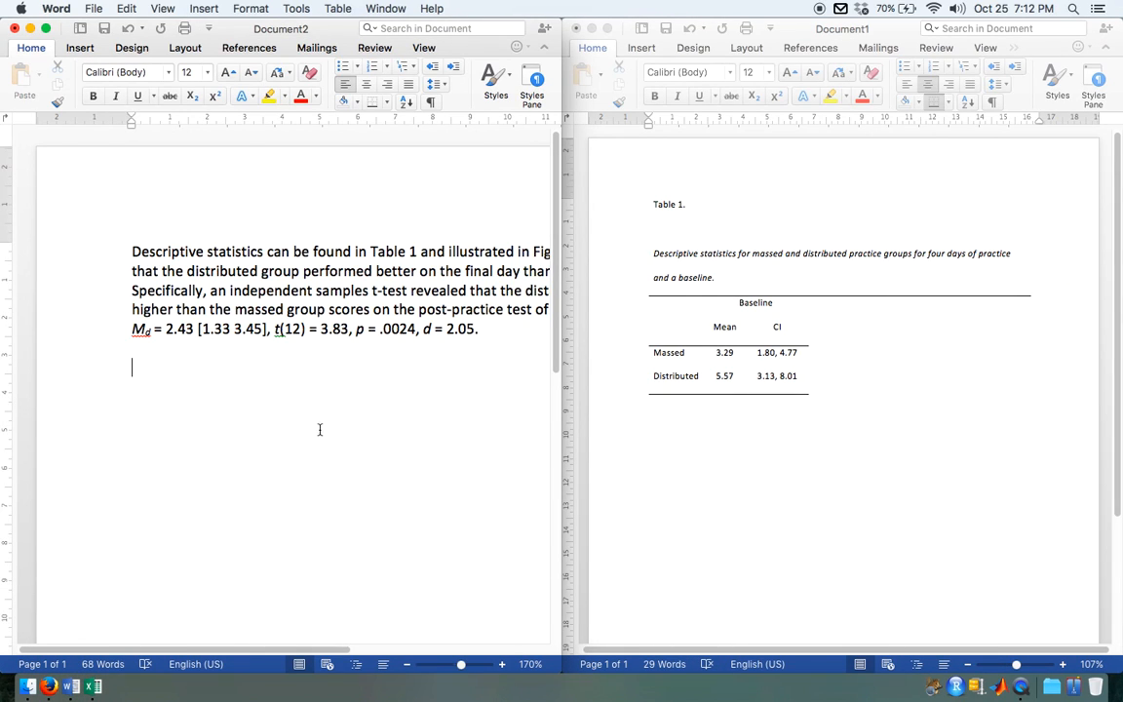
pyautogui.rightClick(288, 452)
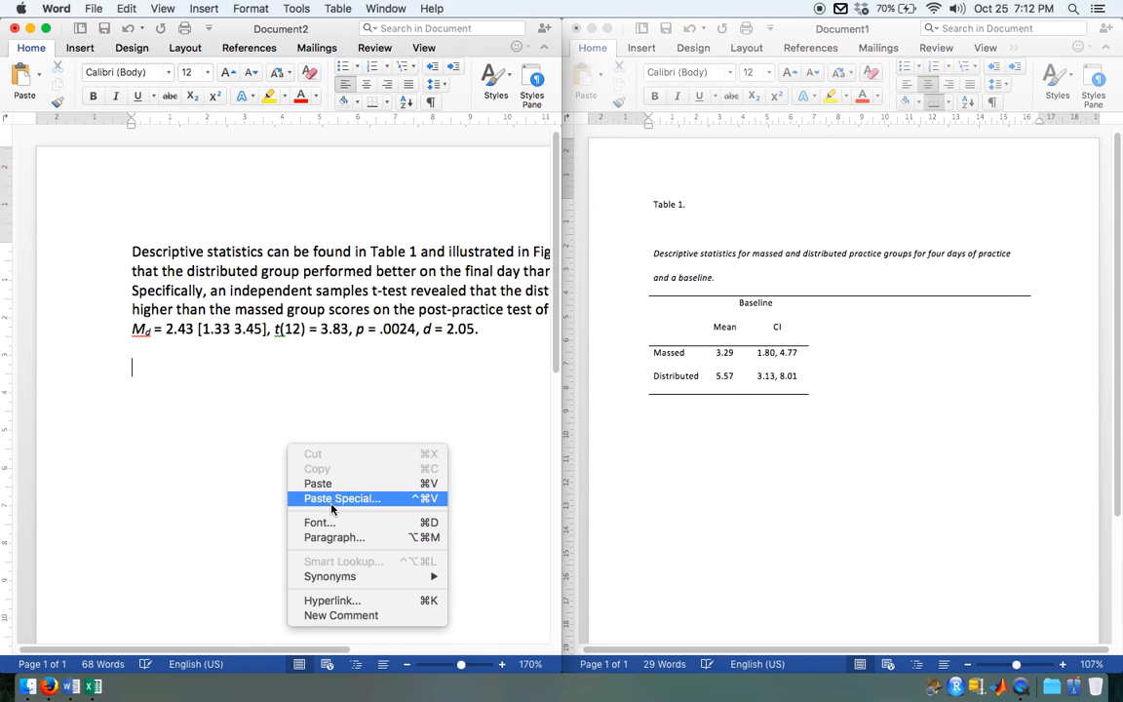
pyautogui.click(310, 484)
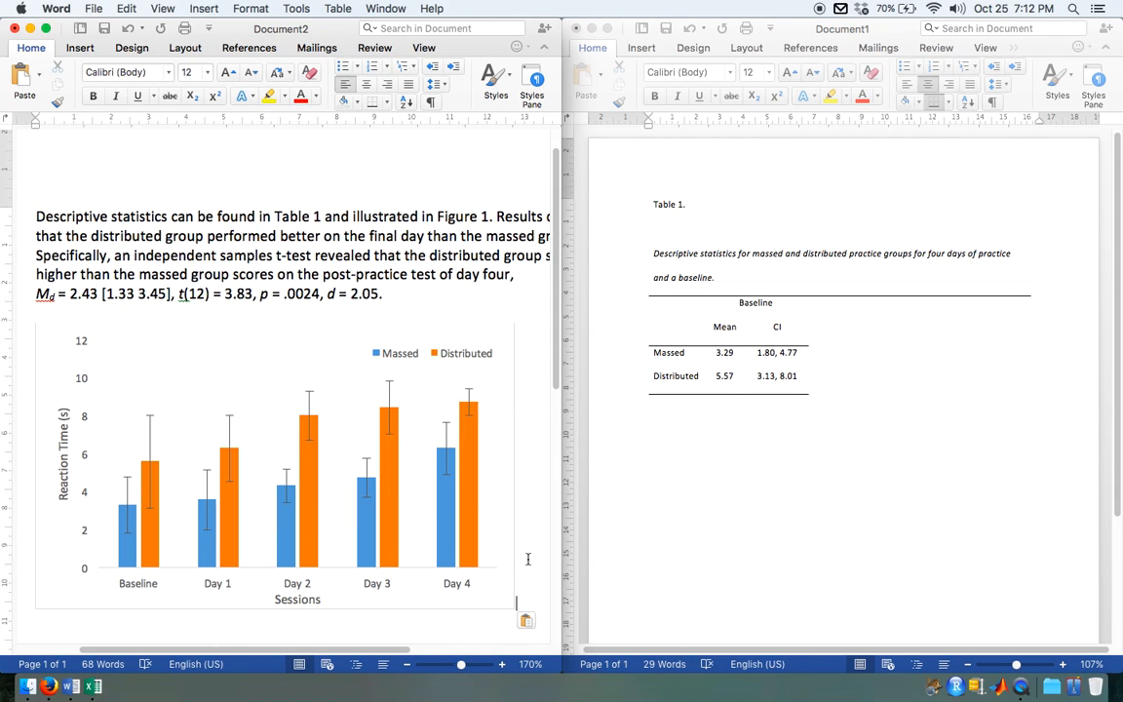
# Step: Start a caption directly beneath the chart with the italic label "Figure 1."
pyautogui.press('Return')
pyautogui.write('Figure')
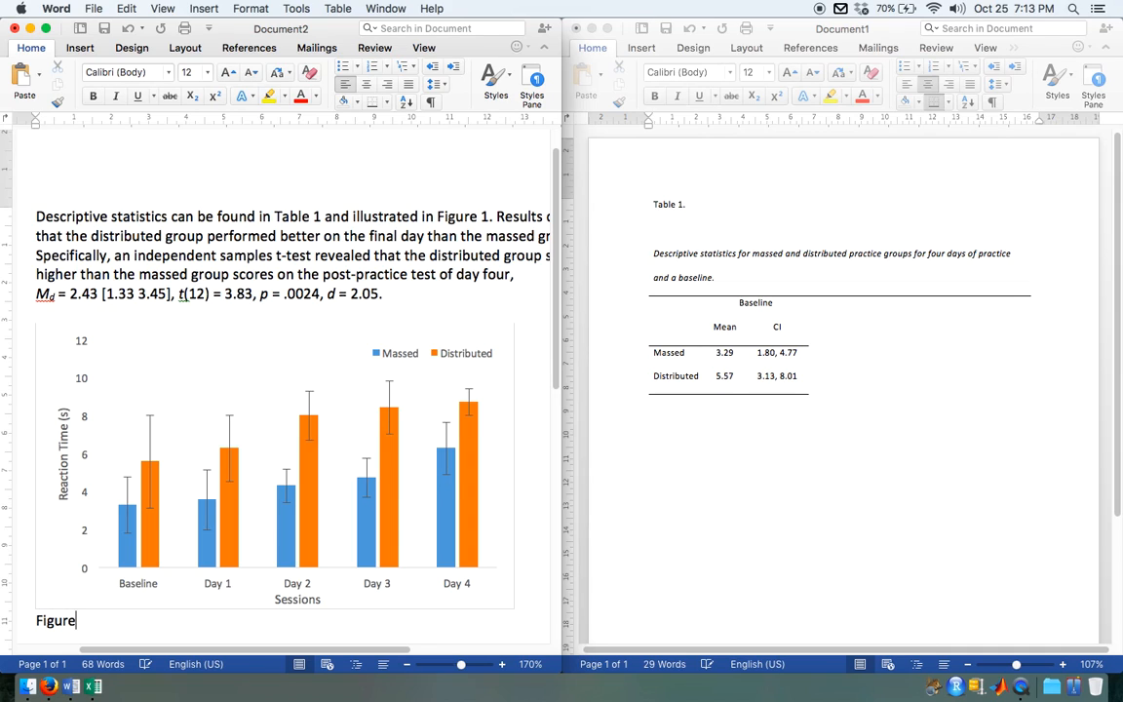
pyautogui.press('BackSpace')
pyautogui.press('BackSpace')
pyautogui.press('BackSpace')
pyautogui.press('BackSpace')
pyautogui.press('BackSpace')
pyautogui.press('BackSpace')
pyautogui.press('super+i')
pyautogui.write('Gigu')
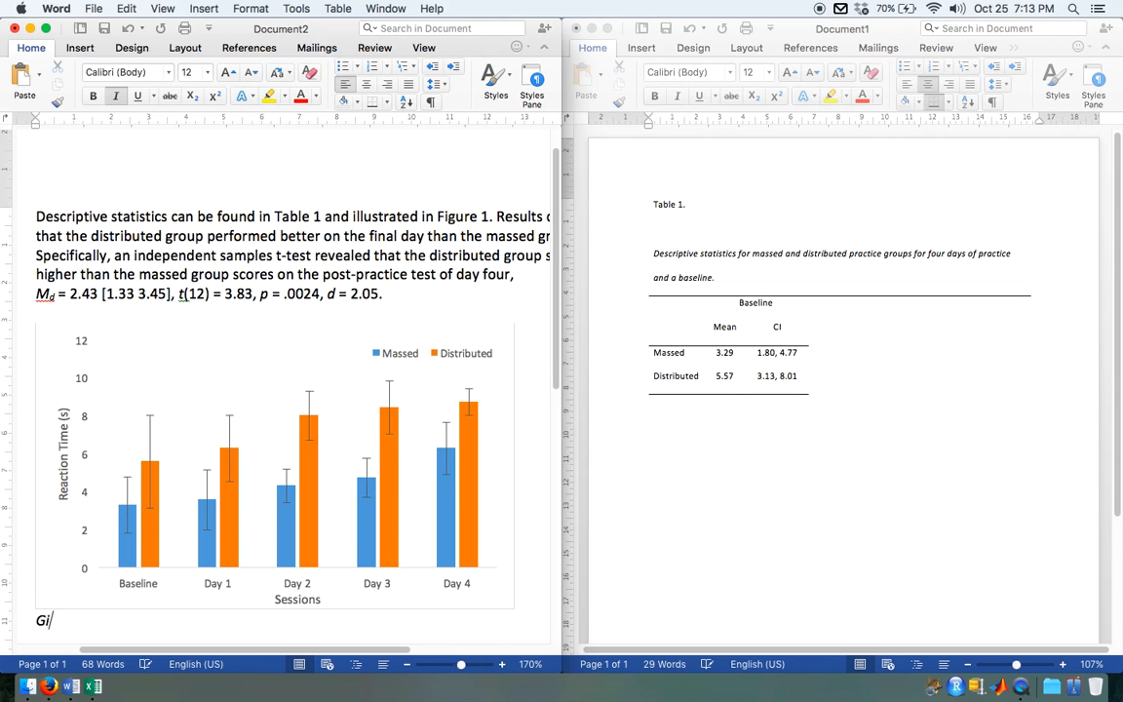
pyautogui.press('BackSpace')
pyautogui.press('BackSpace')
pyautogui.press('BackSpace')
pyautogui.press('BackSpace')
pyautogui.write('Figure 1.')
pyautogui.press('super+i')
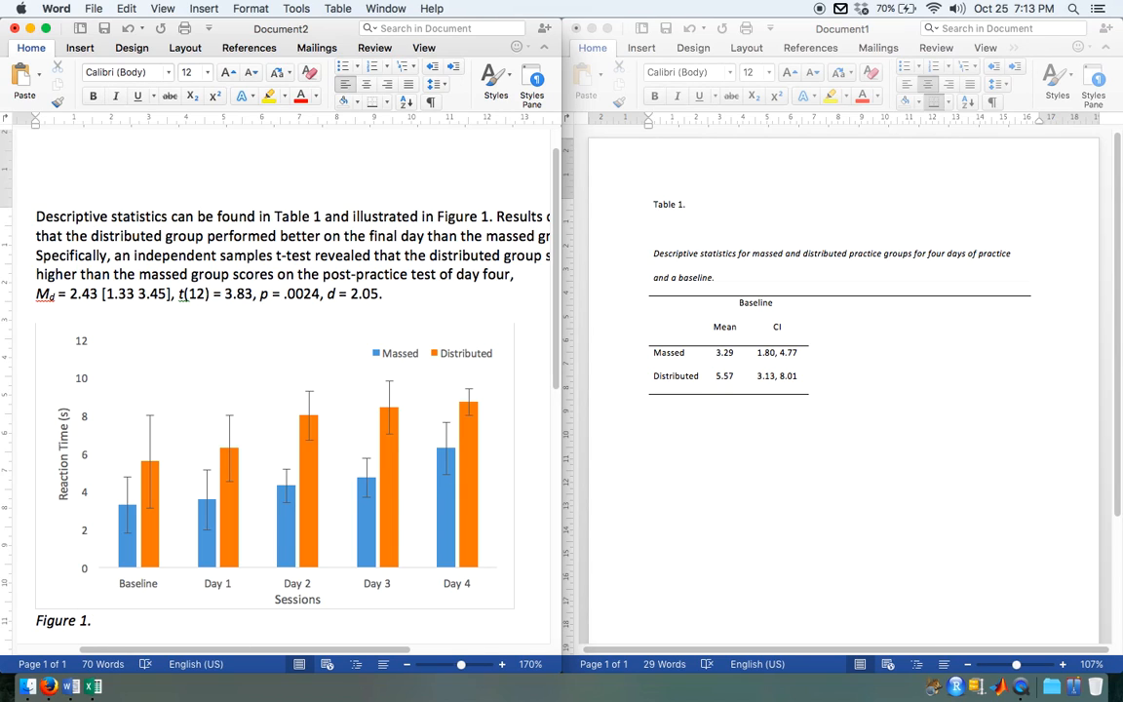
# Step: Complete the figure caption with the non-italic placeholder text "Blah blah blah." and begin a new line below it
pyautogui.write('Blah blah blah')
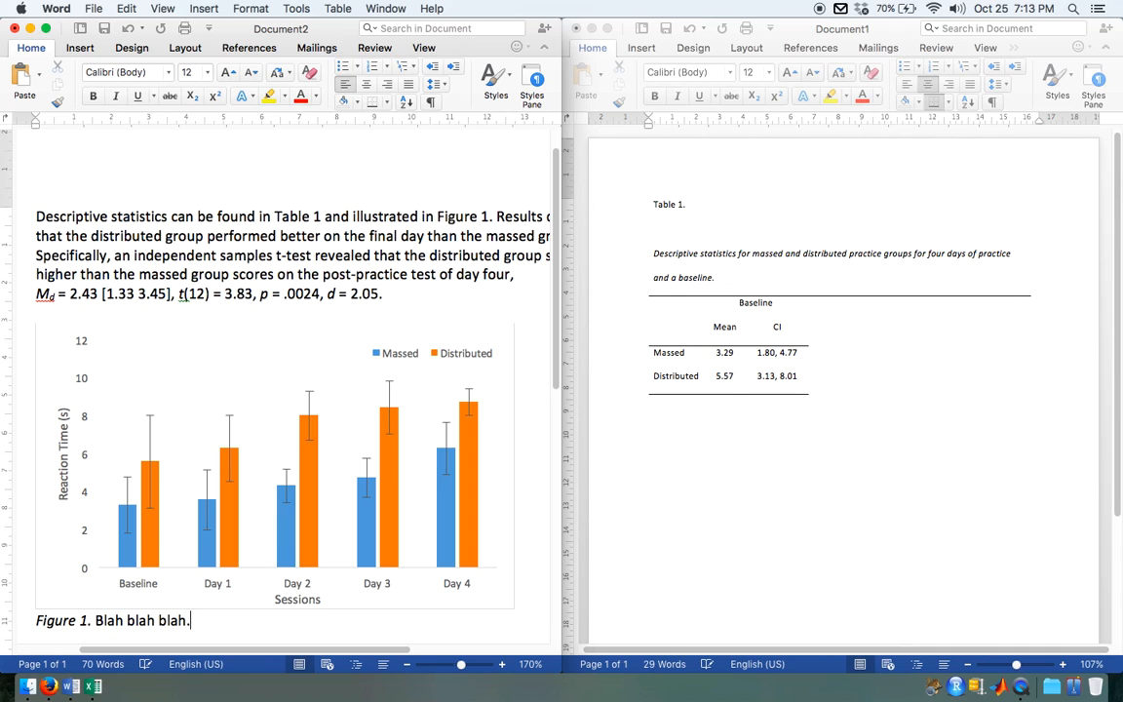
pyautogui.write('.')
pyautogui.press('Return')
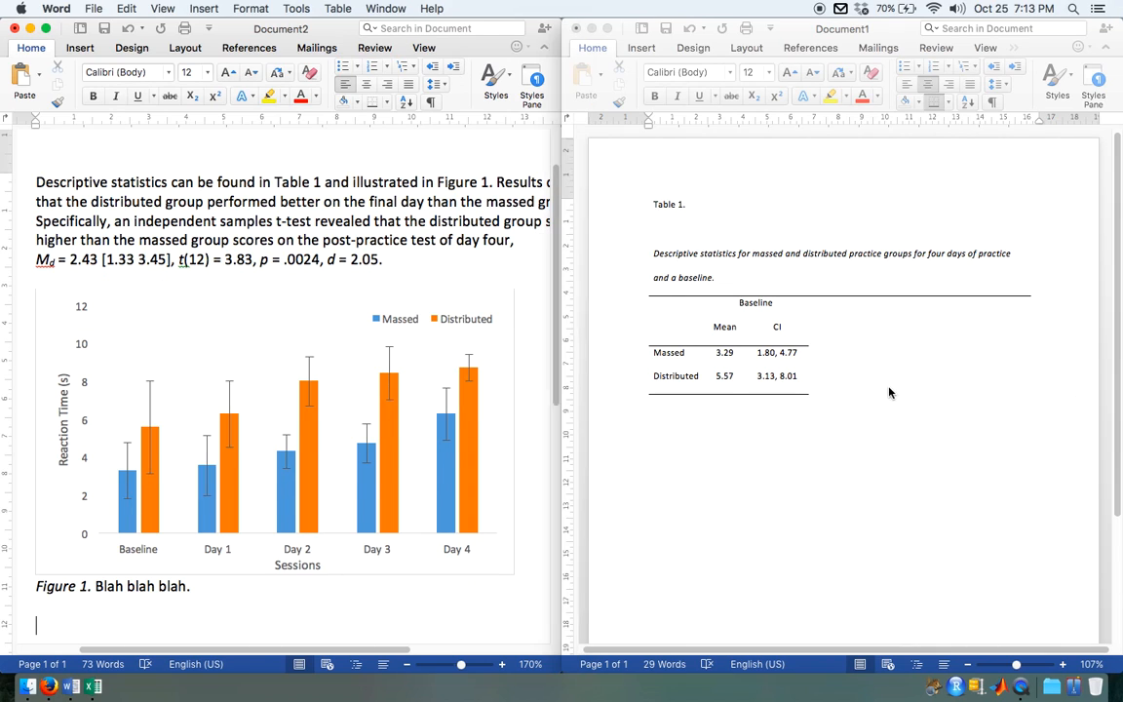
# Step: Move the whole Table 1 with its title from Document1 to Document2, below the Figure 1 caption
pyautogui.moveTo(887, 394); pyautogui.dragTo(631, 218)
pyautogui.press('super+x')
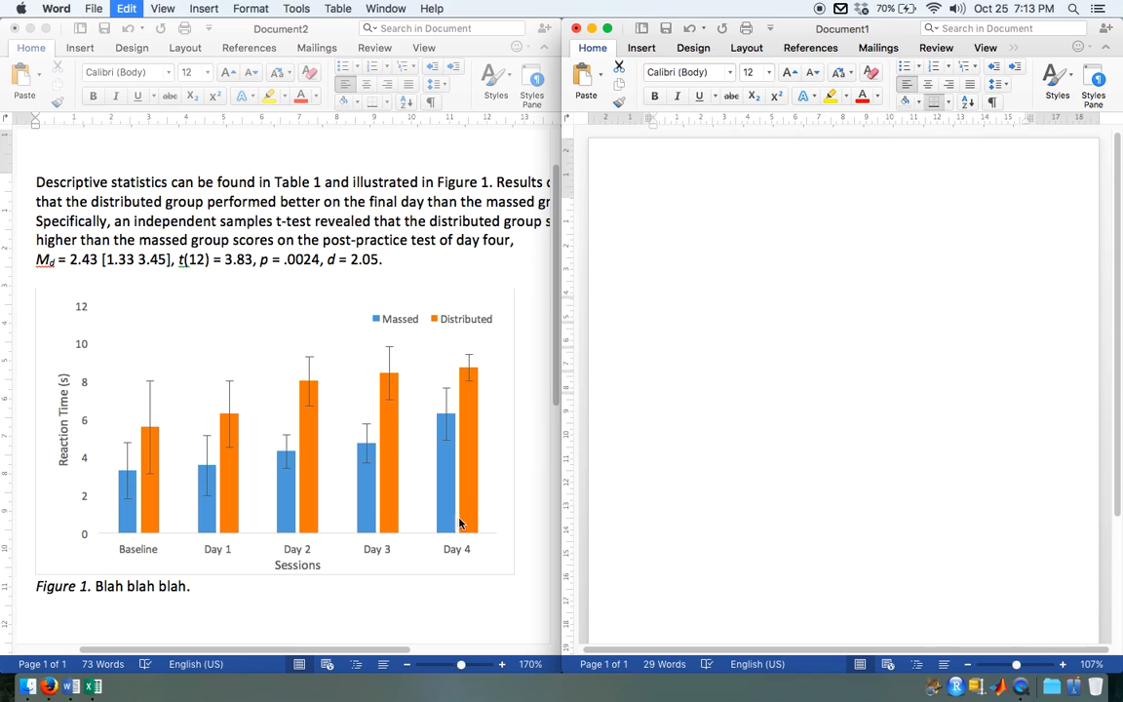
pyautogui.click(218, 634)
pyautogui.press('super+v')
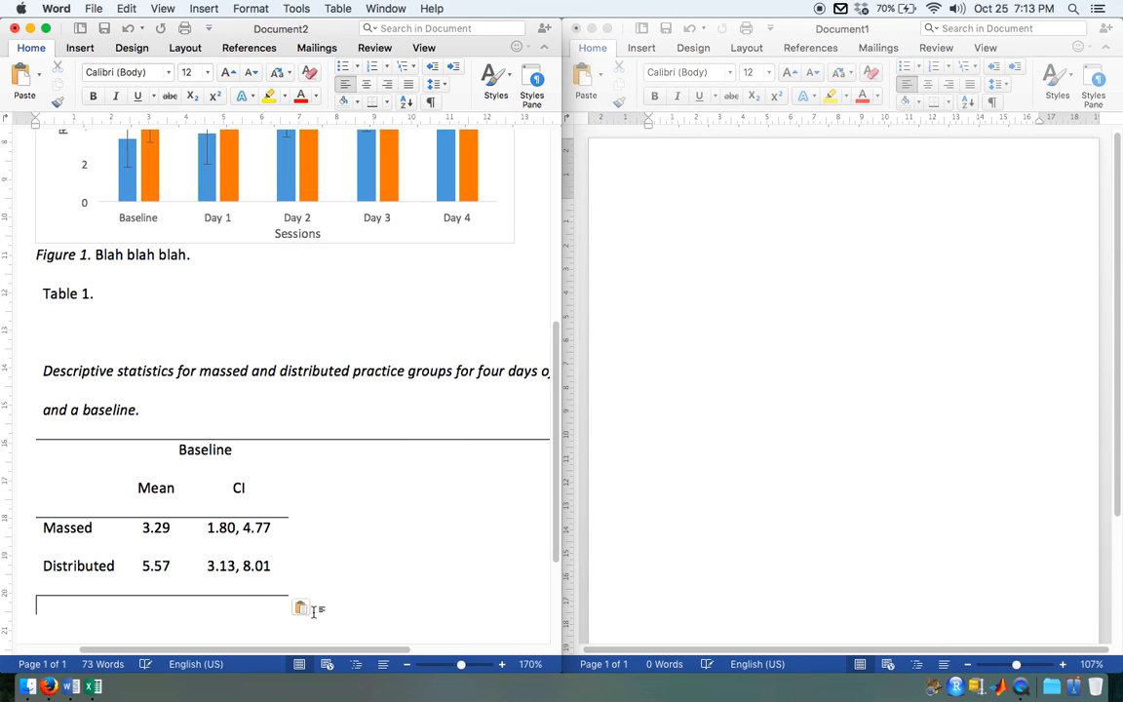
# Step: Show Document2 in full screen and indent the first line of the results paragraph
pyautogui.press('alt+super+f')
pyautogui.scroll(-5, 1023, 331)
pyautogui.scroll(-3, 1023, 331)
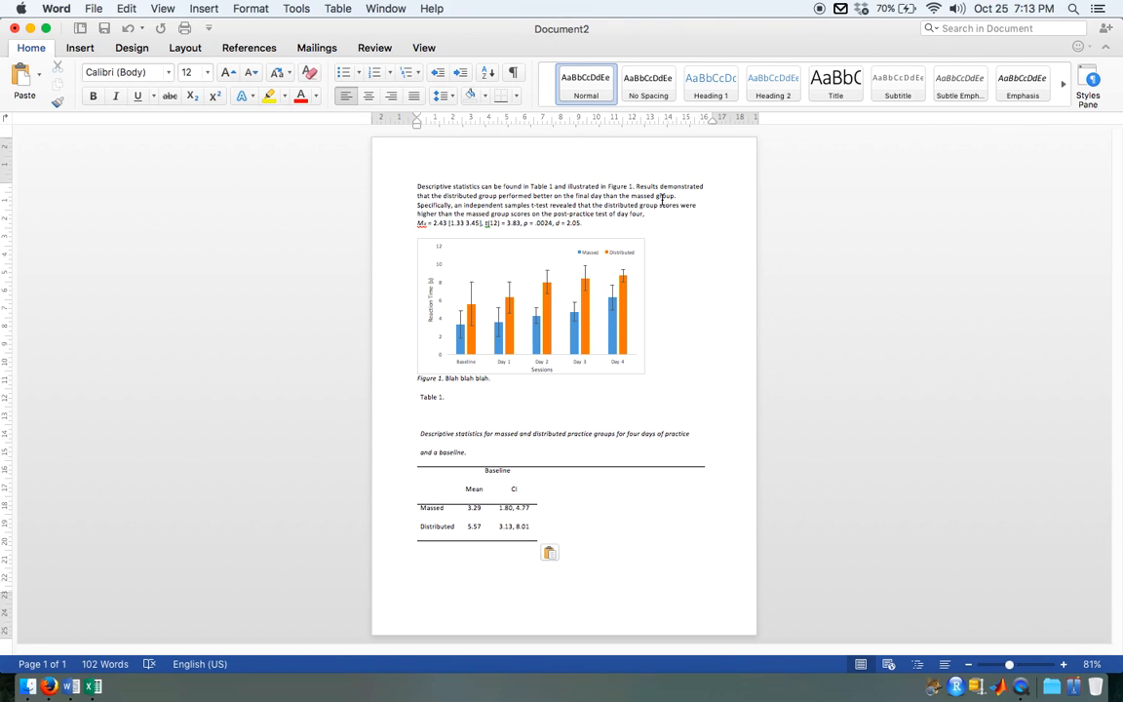
pyautogui.click(414, 187)
pyautogui.press('Tab')
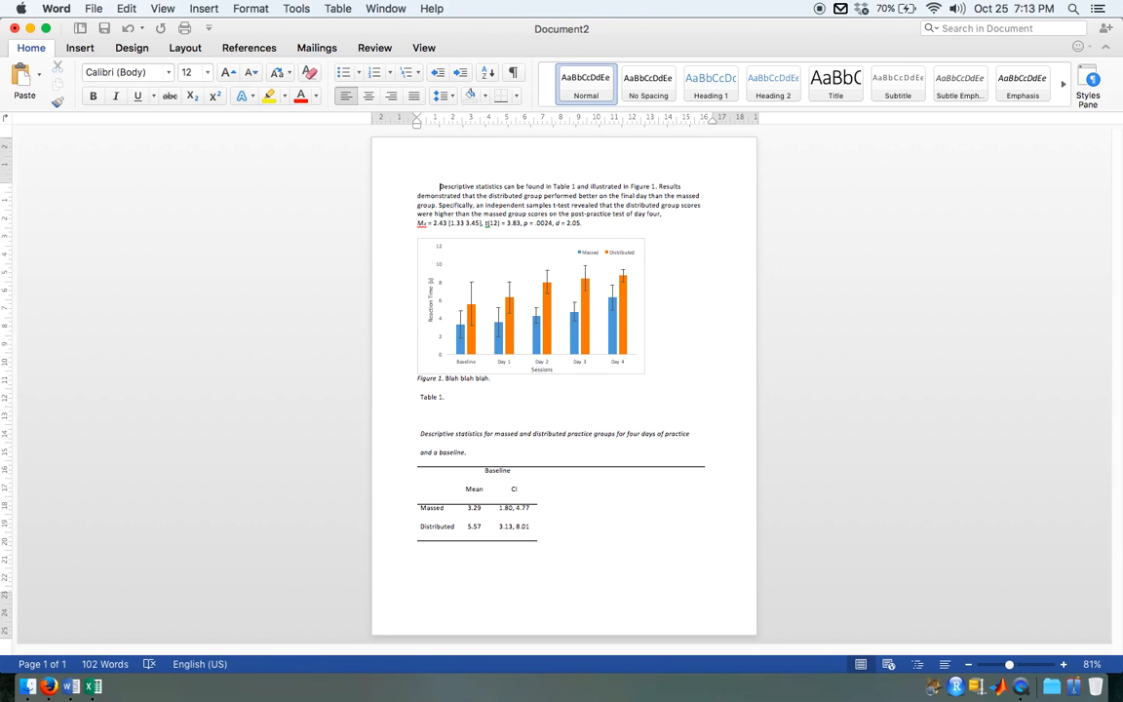
# Step: Add a centred "Results" heading above the paragraph, separated from it by a blank line
pyautogui.press('Return')
pyautogui.press('Up')
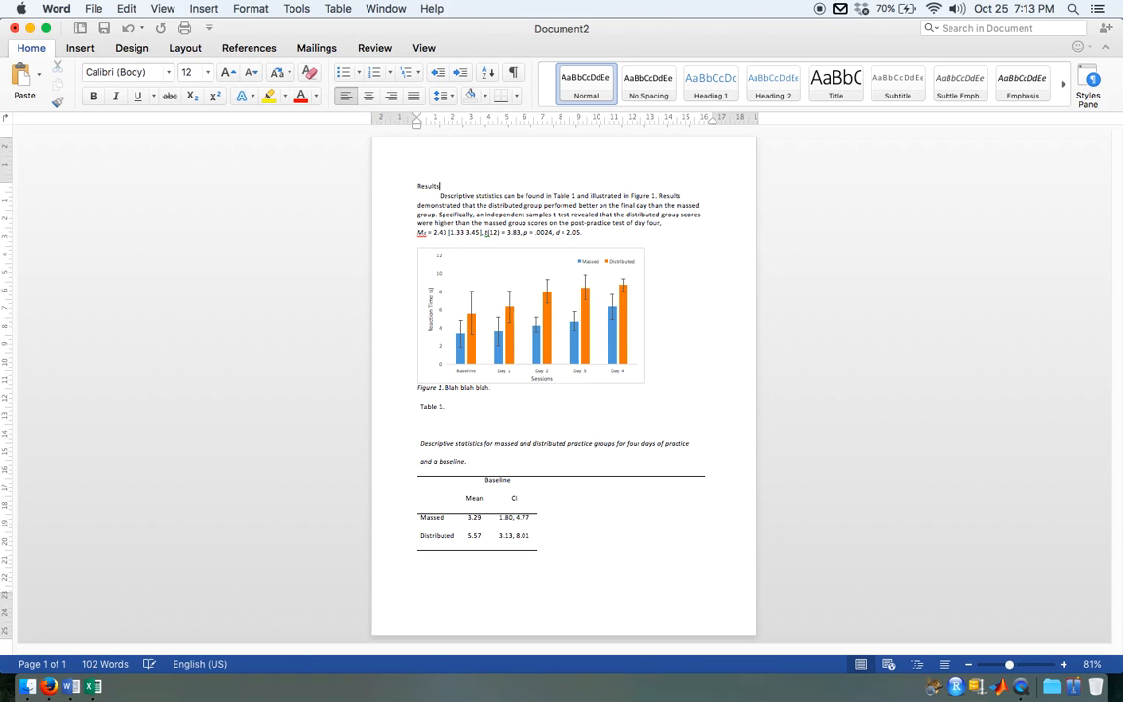
pyautogui.press('Return')
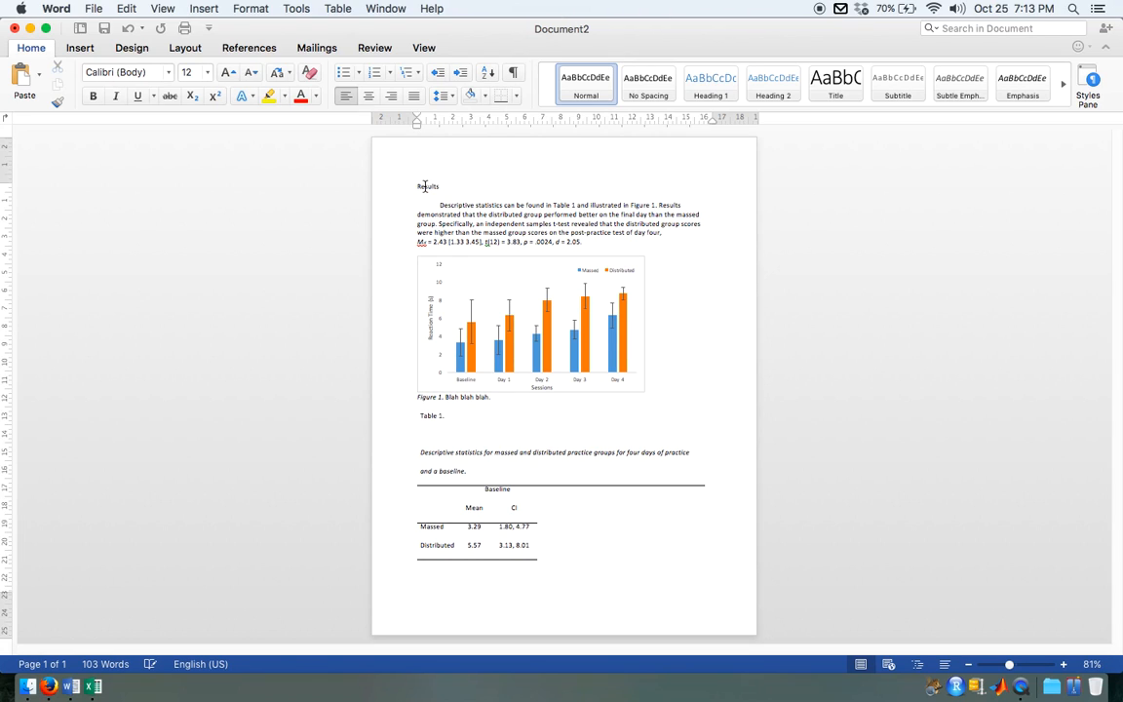
pyautogui.click(368, 96)
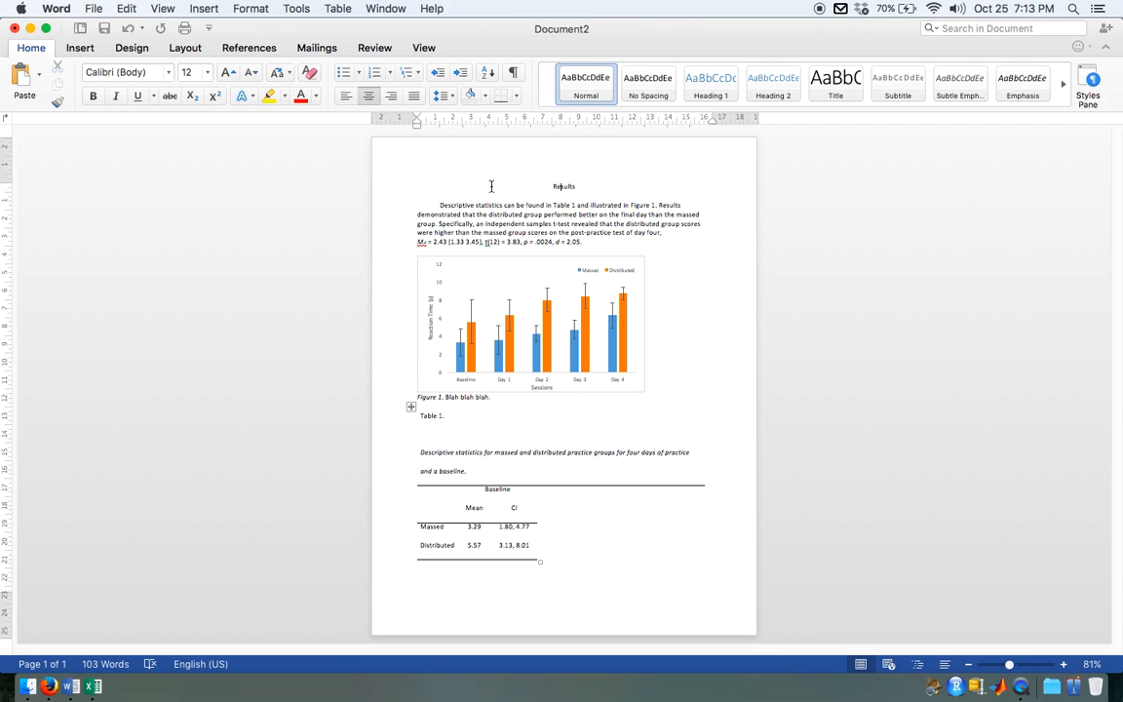
pyautogui.moveTo(595, 236); pyautogui.dragTo(391, 207)
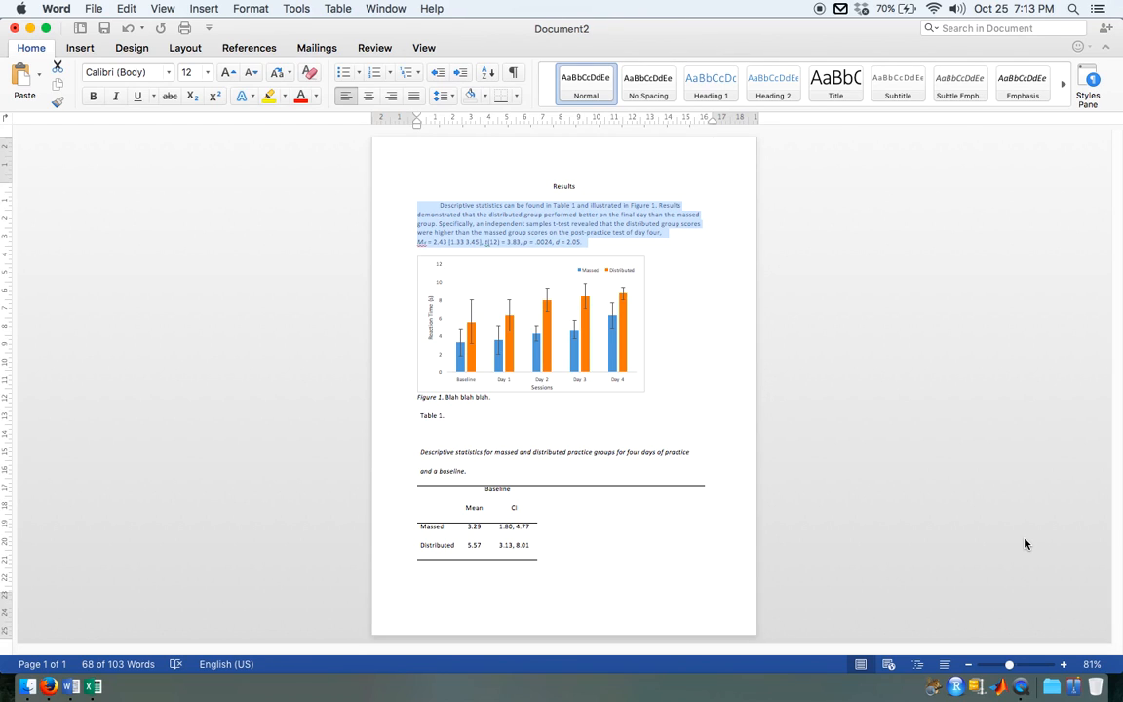
pyautogui.click(597, 230)
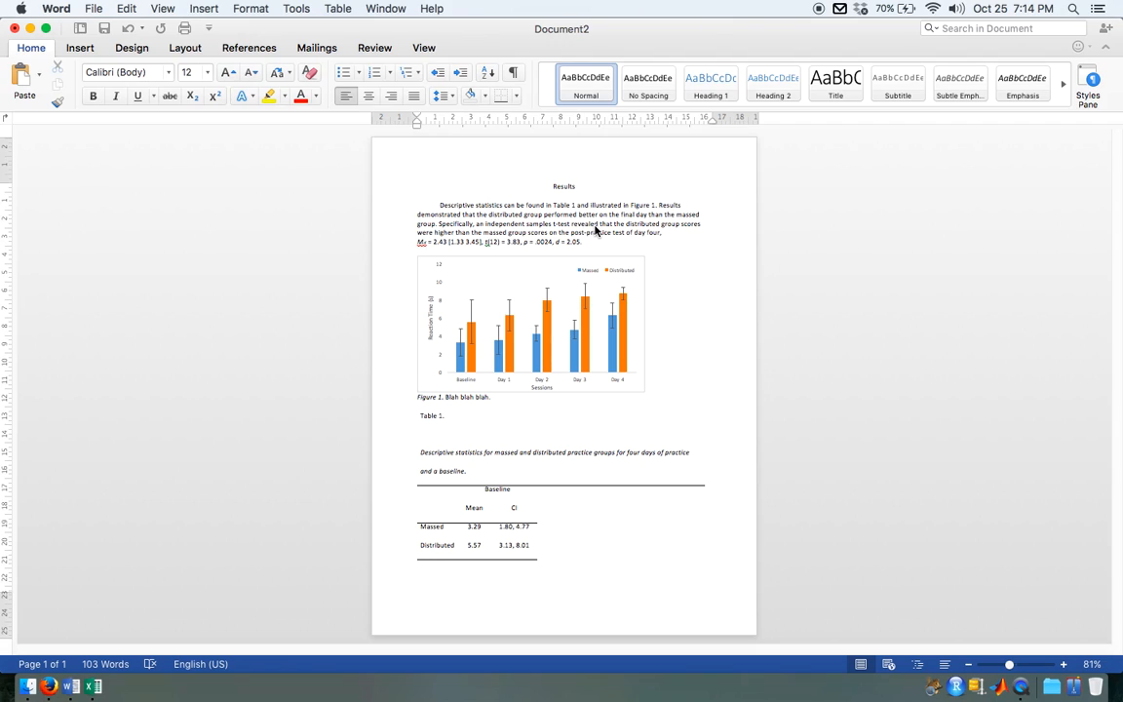